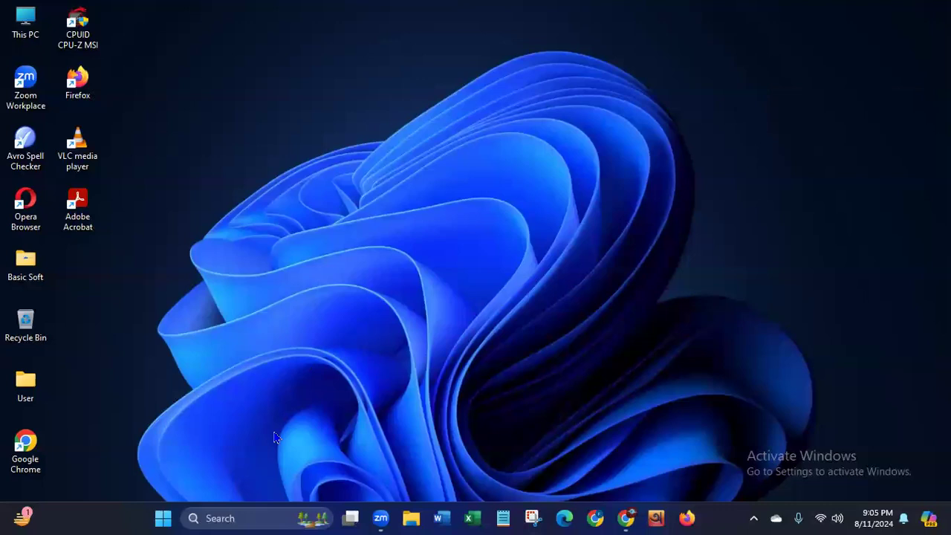
Step: Open Google Chrome with the existing profile, maximize its window and go to the Blogger dashboard
double_click(42, 439)
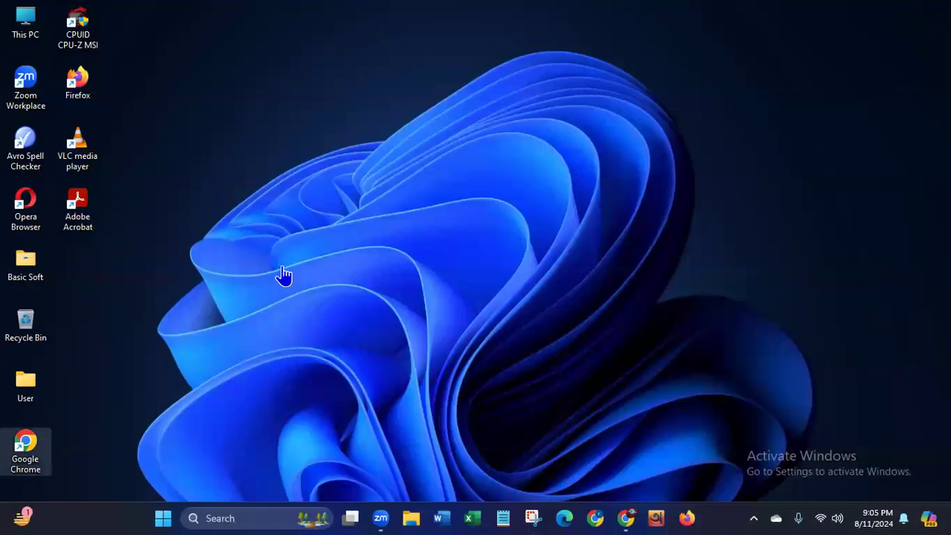
left_click(289, 264)
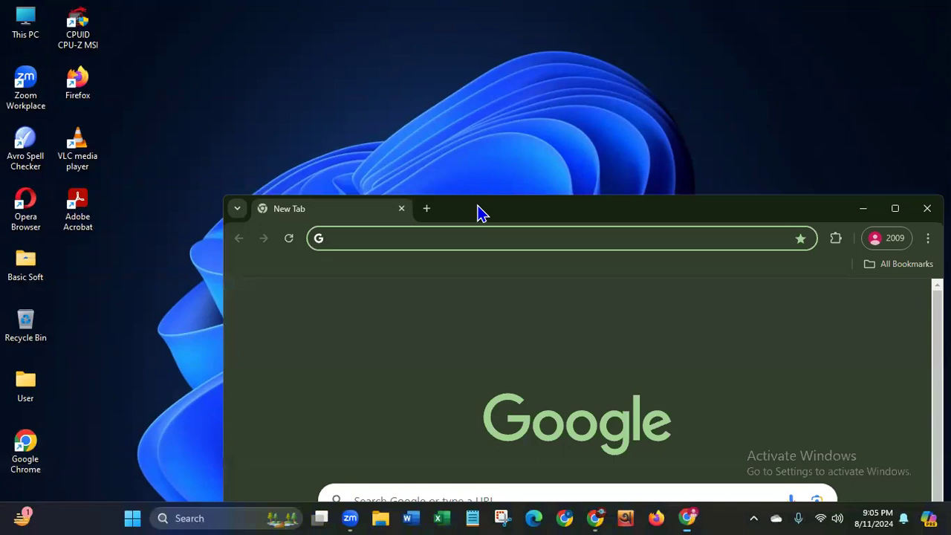
double_click(479, 213)
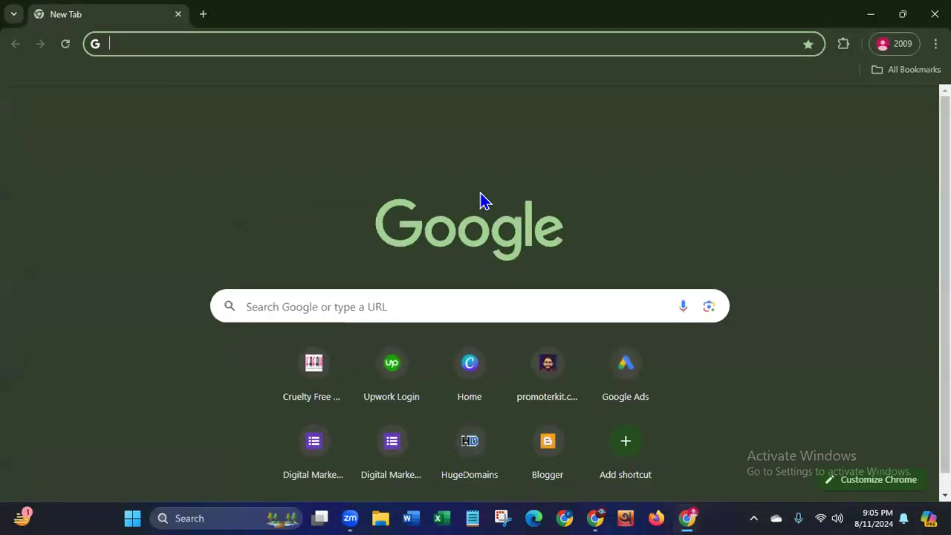
left_click(541, 449)
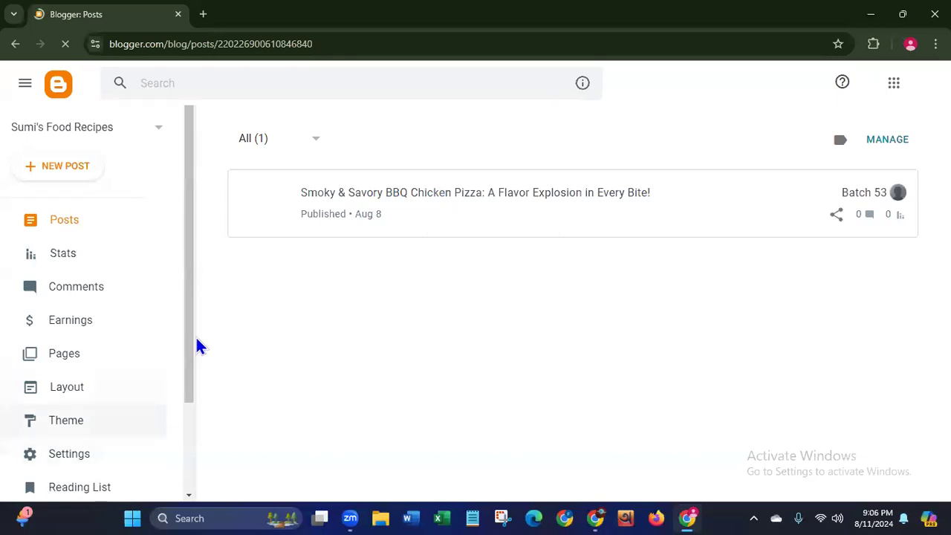
Step: View the live food recipes blog in its own tab and return to the Blogger posts list
left_click_drag(189, 364, 181, 484)
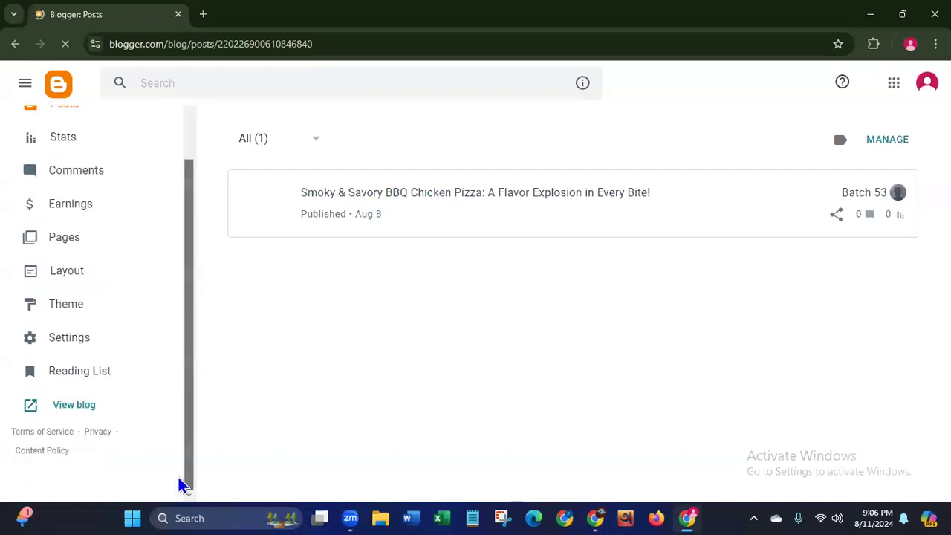
left_click(78, 407)
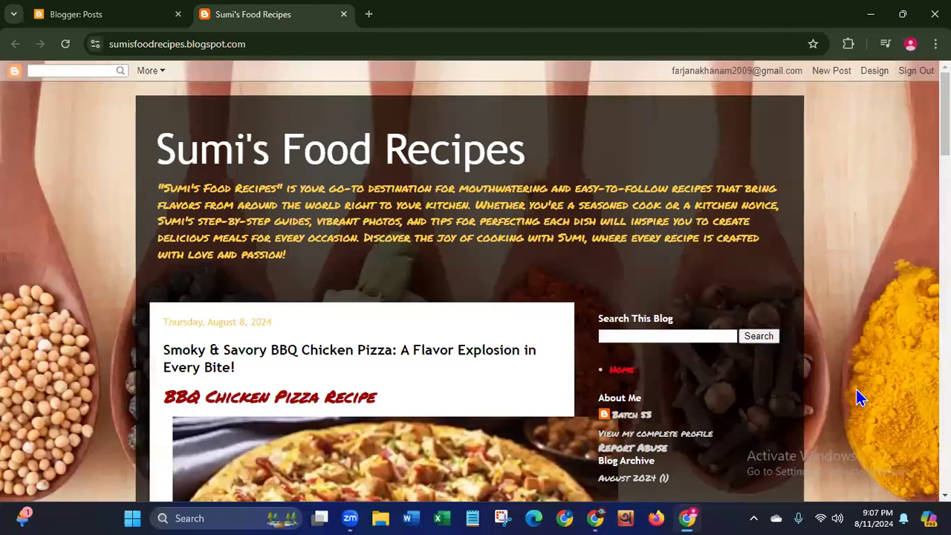
left_click(92, 25)
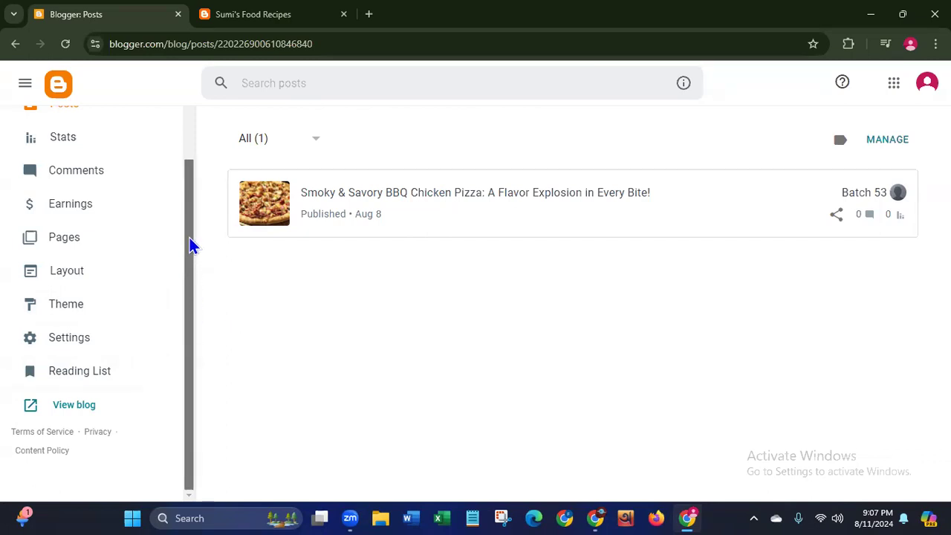
scroll(191, 235, "up", 2)
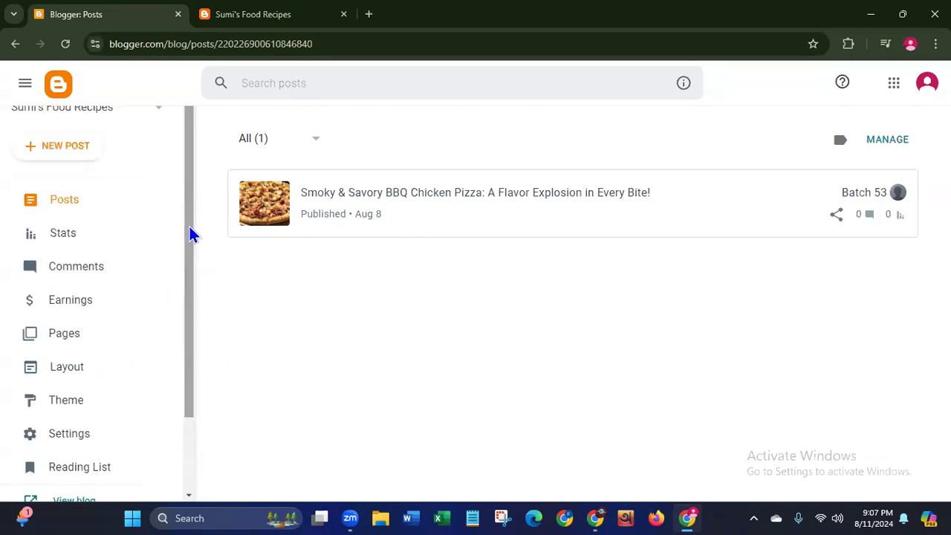
scroll(189, 223, "up", 1)
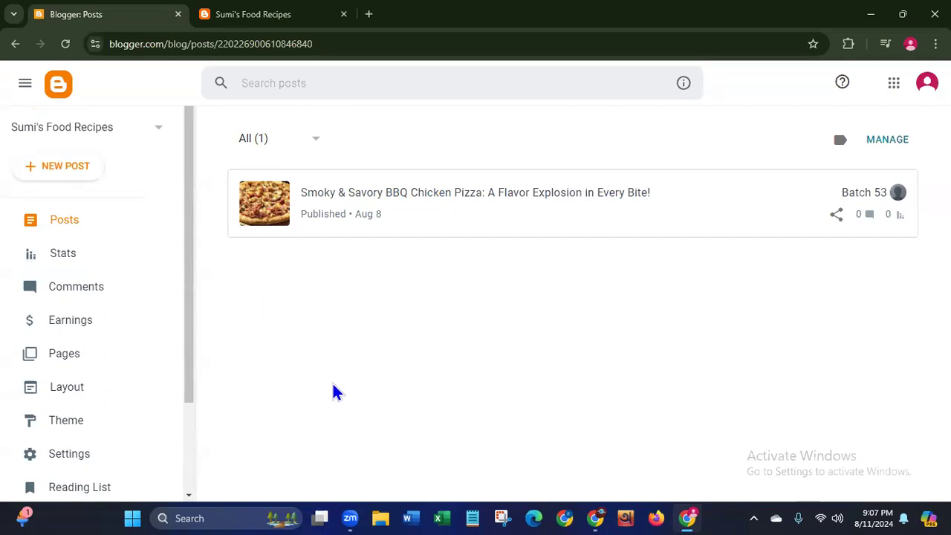
Step: Search Google for "sora templates" in a new browser tab
left_click(371, 15)
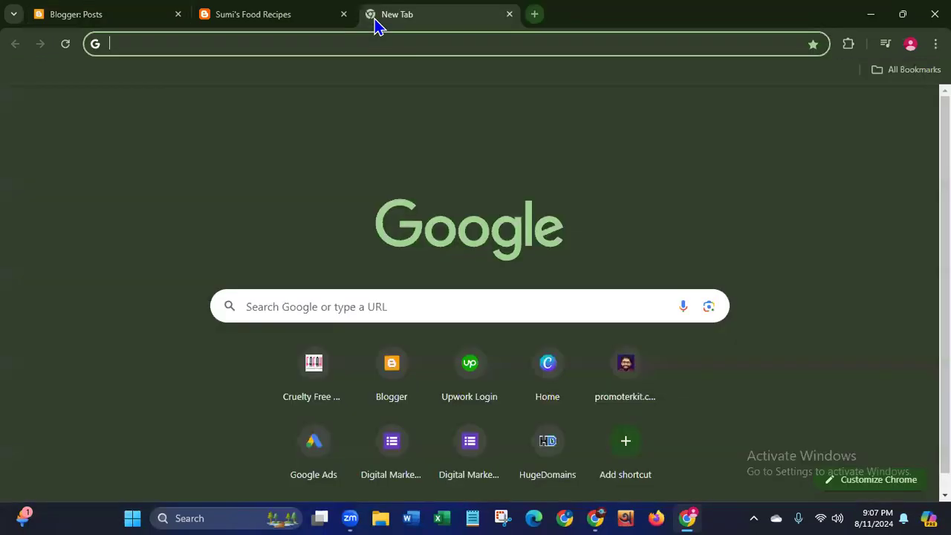
left_click(319, 46)
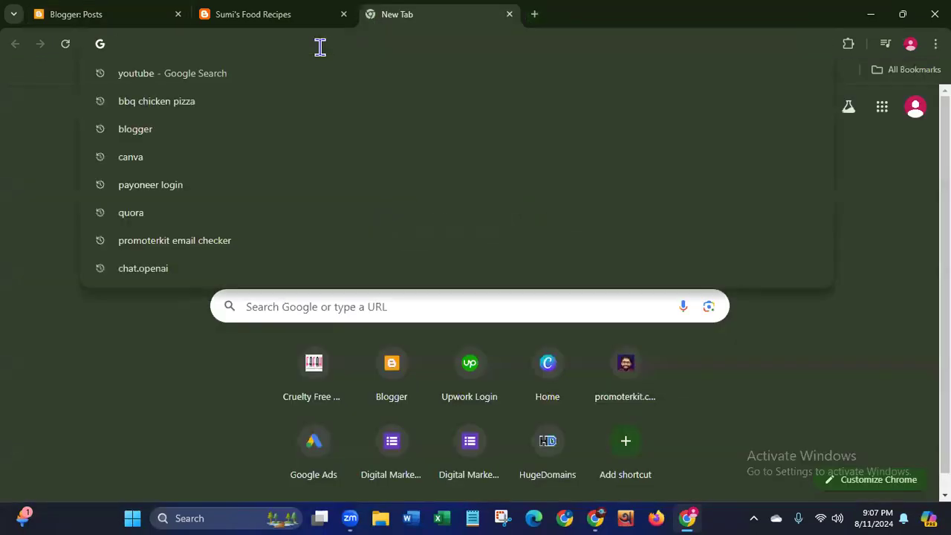
type("so")
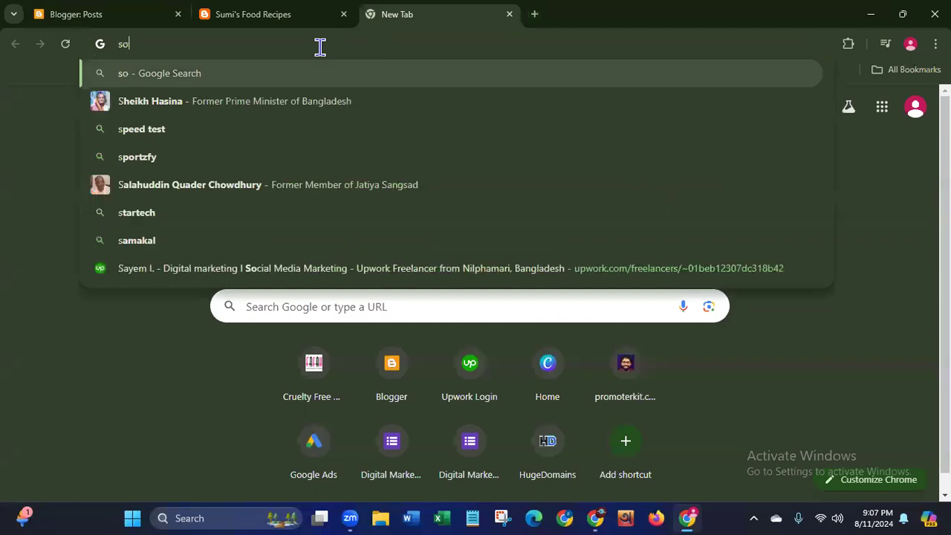
type("ra tem")
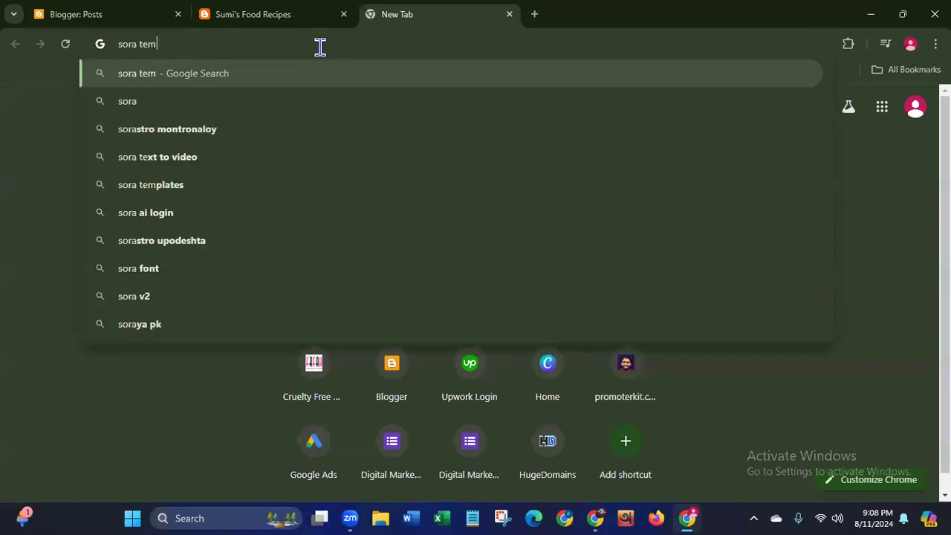
type("plates")
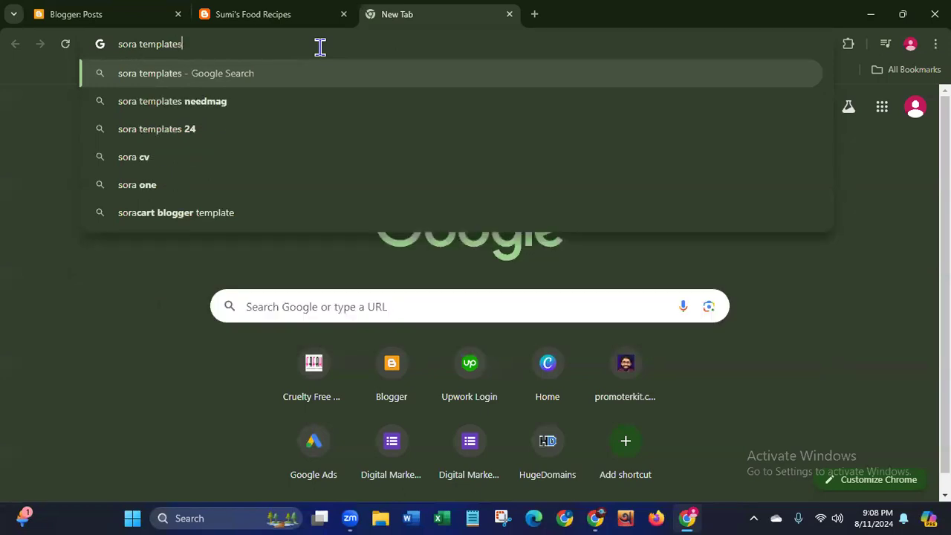
key("Return")
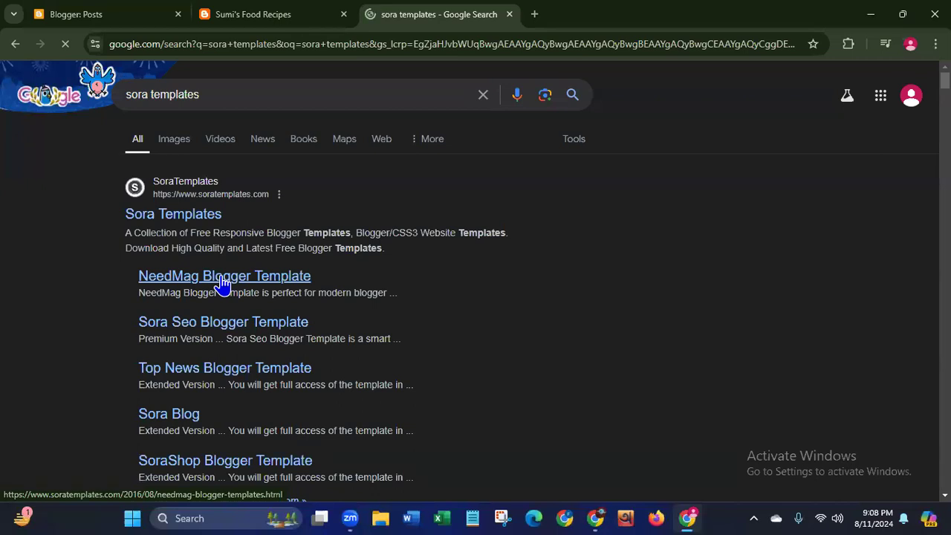
Step: Open the NeedMag Blogger Template result and review its preview and the features of its free, premium and extended versions
left_click(221, 277)
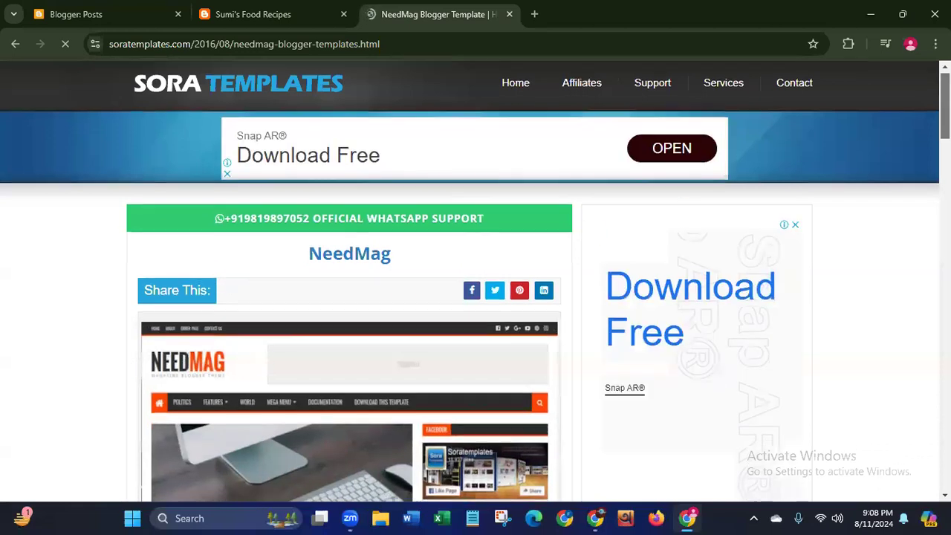
scroll(751, 186, "down", 2)
scroll(260, 263, "down", 1)
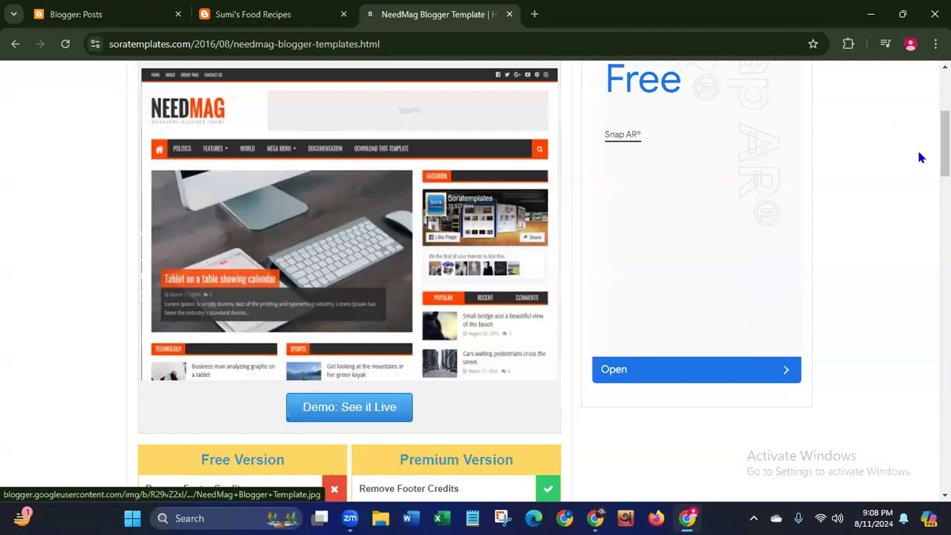
scroll(349, 283, "down", 4)
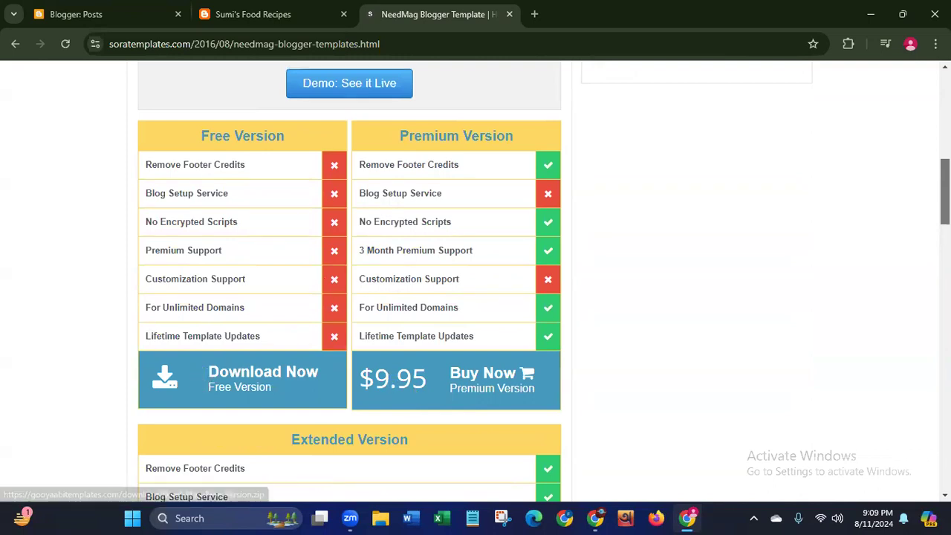
scroll(475, 281, "down", 1)
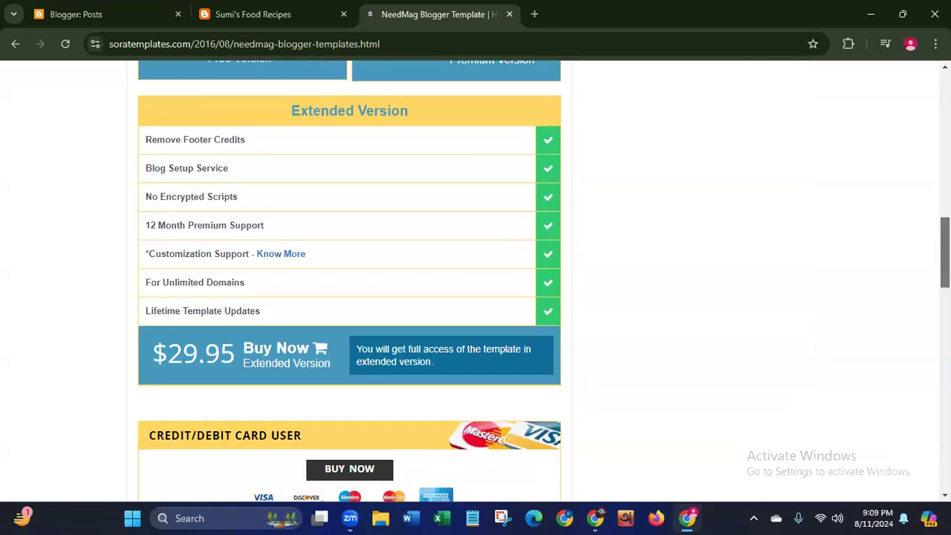
scroll(476, 282, "up", 5)
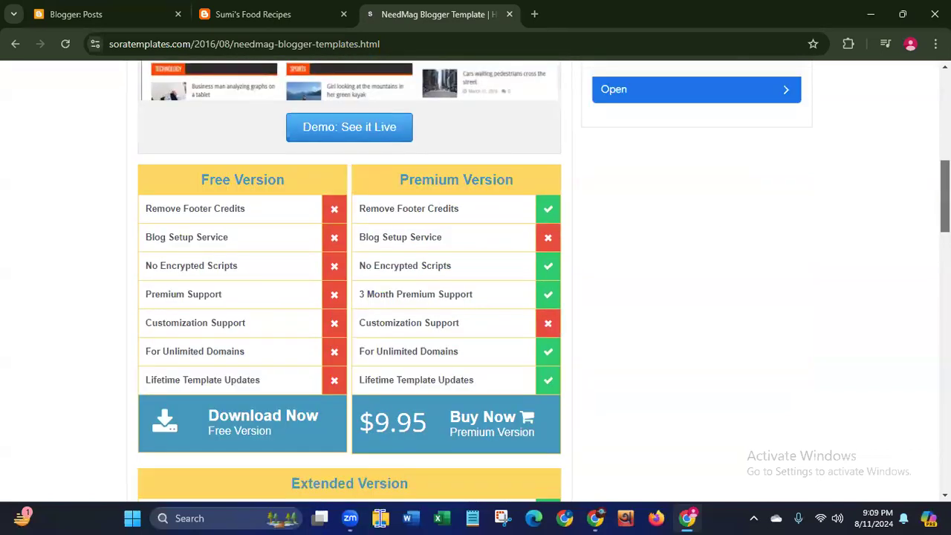
Step: Search the Downloads folder in File Explorer for "need" to locate the template files, and close the window
left_click(381, 518)
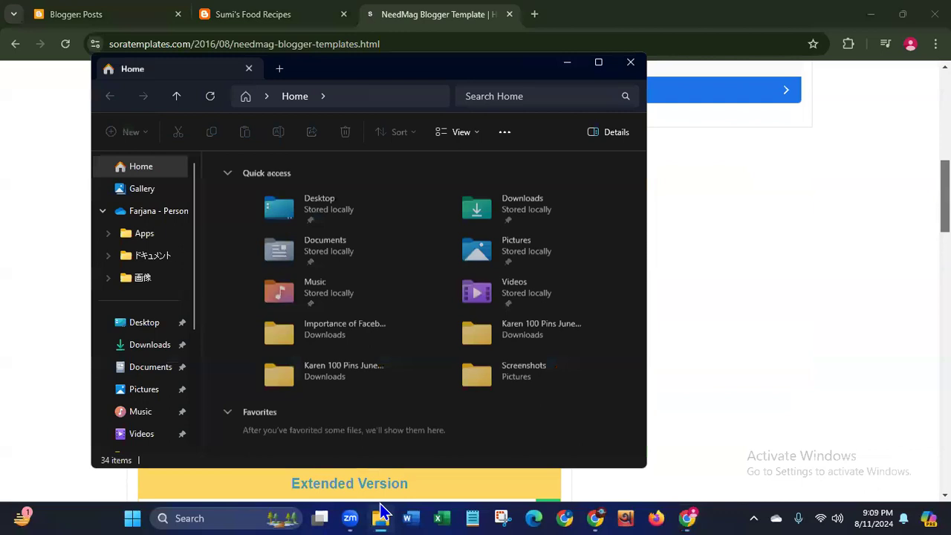
left_click(149, 345)
left_click(500, 98)
type("n")
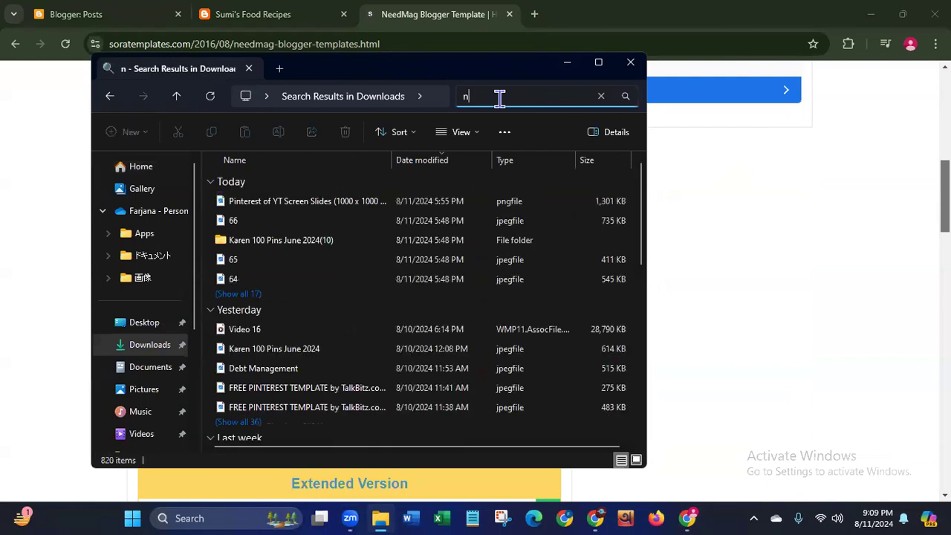
type("eed")
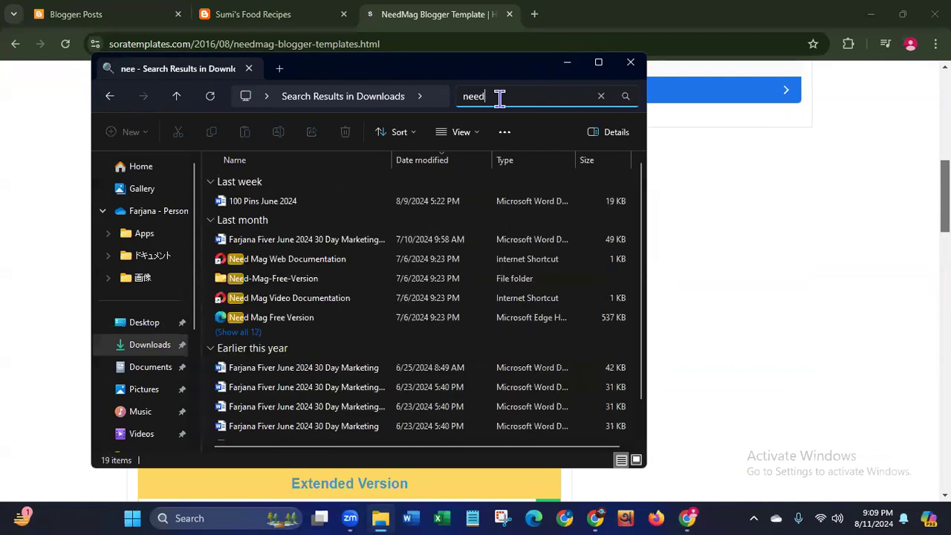
left_click(271, 317)
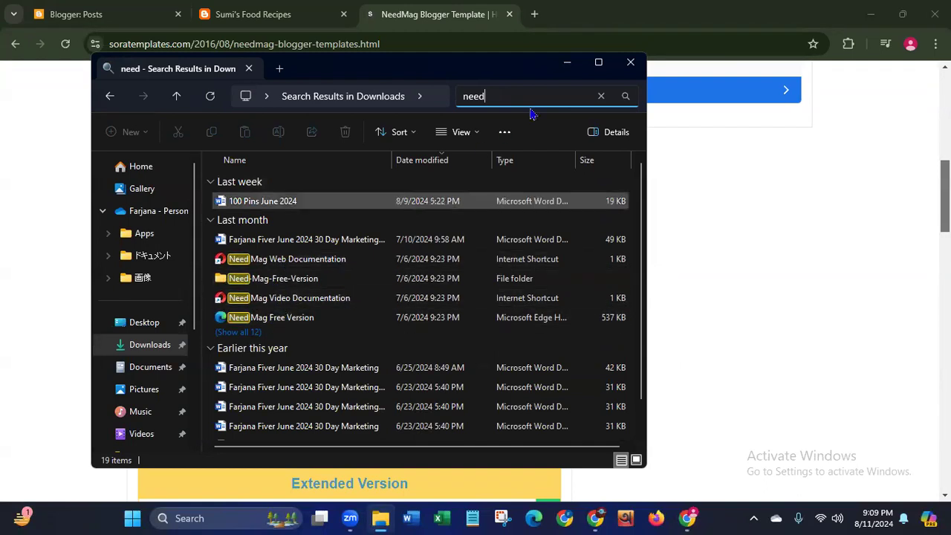
left_click(631, 66)
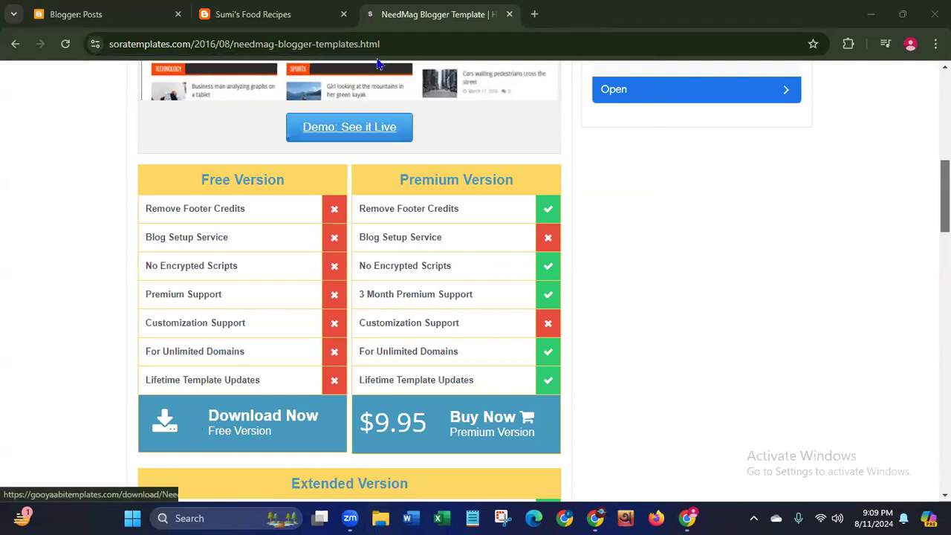
Step: Return to the Blogger dashboard and start a theme restore by uploading a file from the computer
left_click(87, 15)
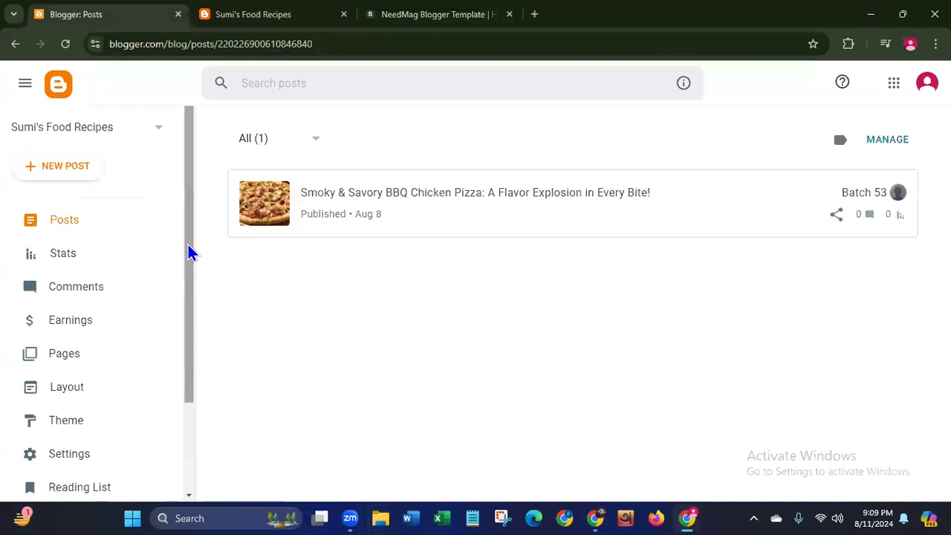
left_click_drag(190, 254, 175, 307)
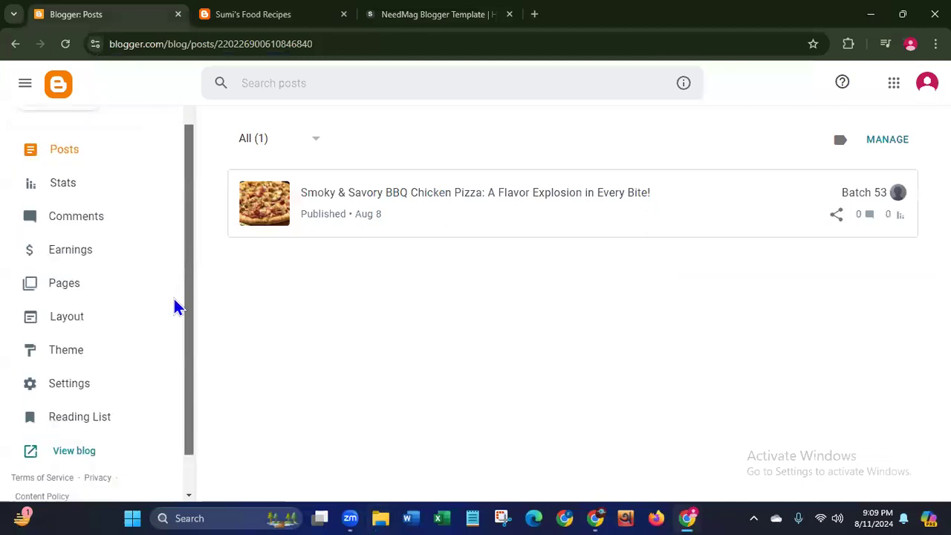
left_click(70, 360)
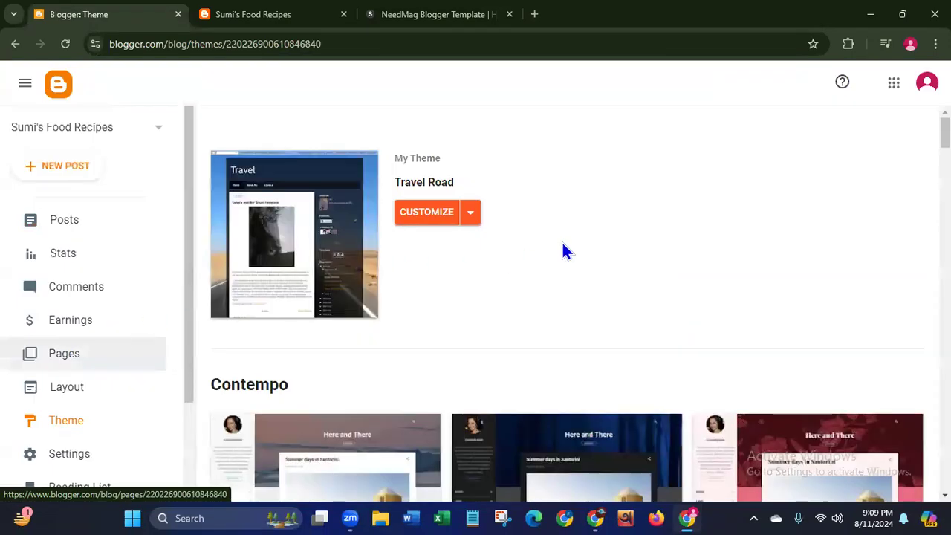
left_click(471, 215)
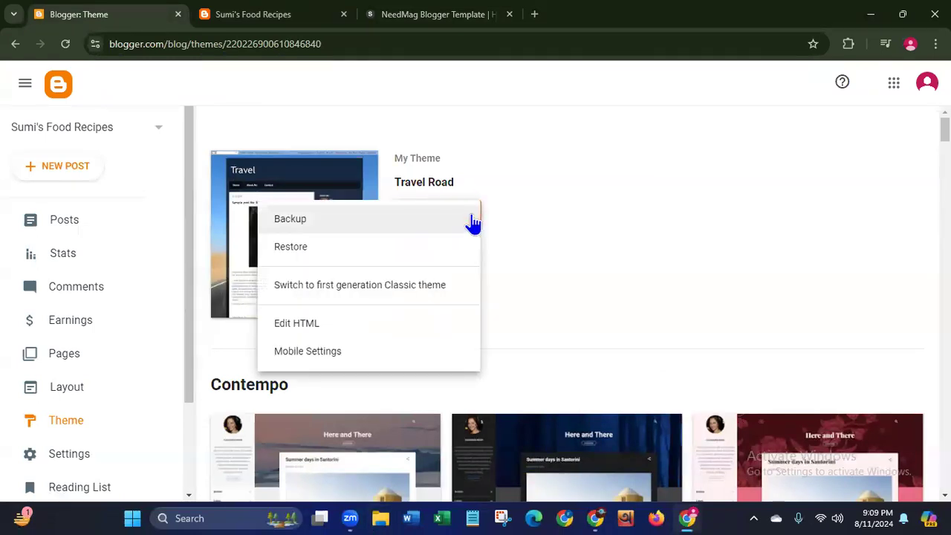
left_click(283, 256)
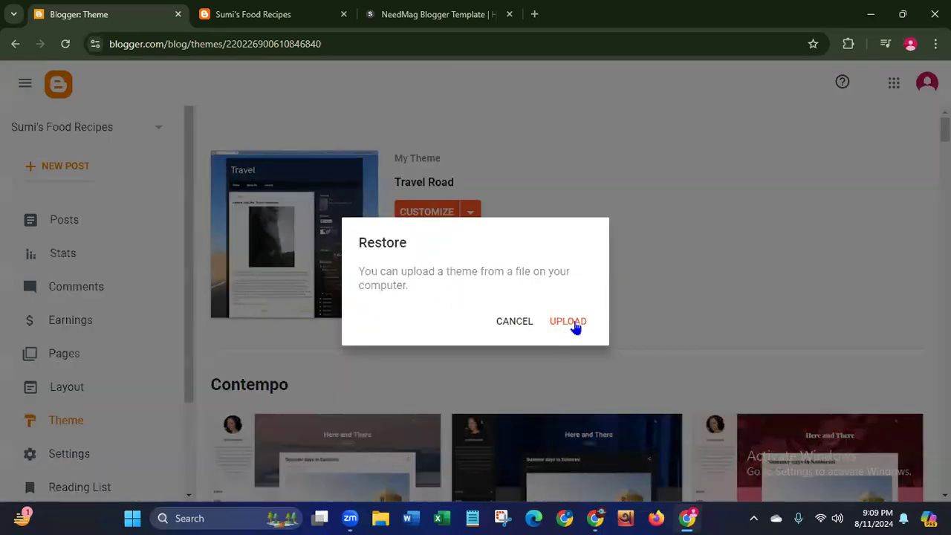
left_click(569, 321)
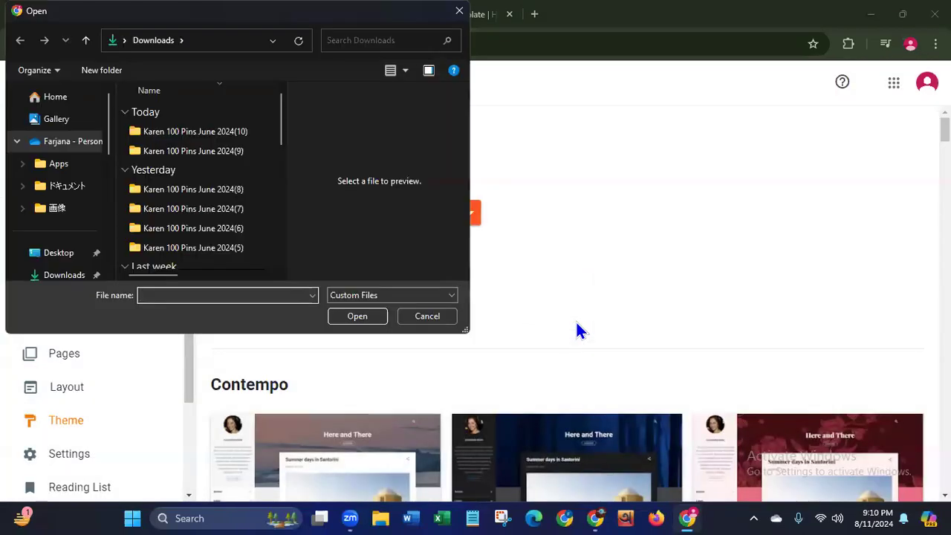
left_click_drag(279, 127, 272, 251)
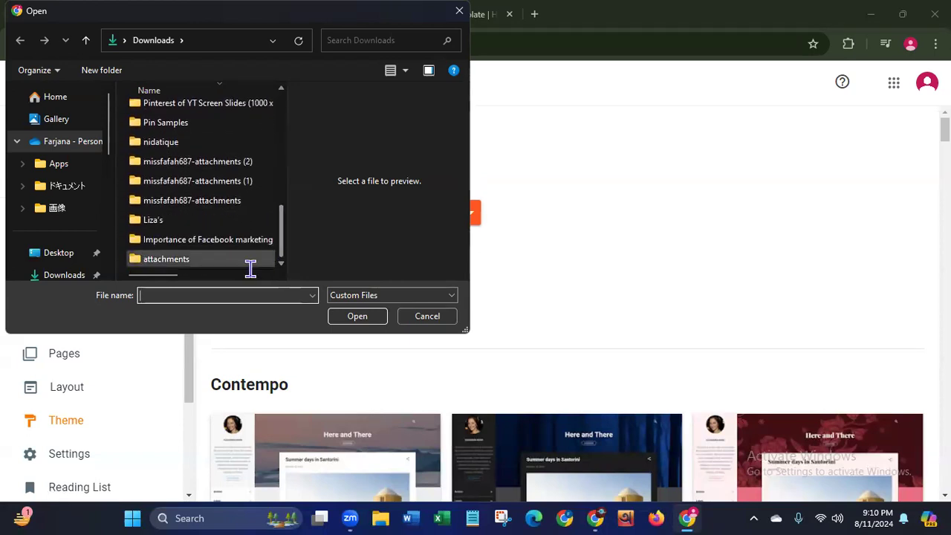
left_click(192, 297)
type("nee")
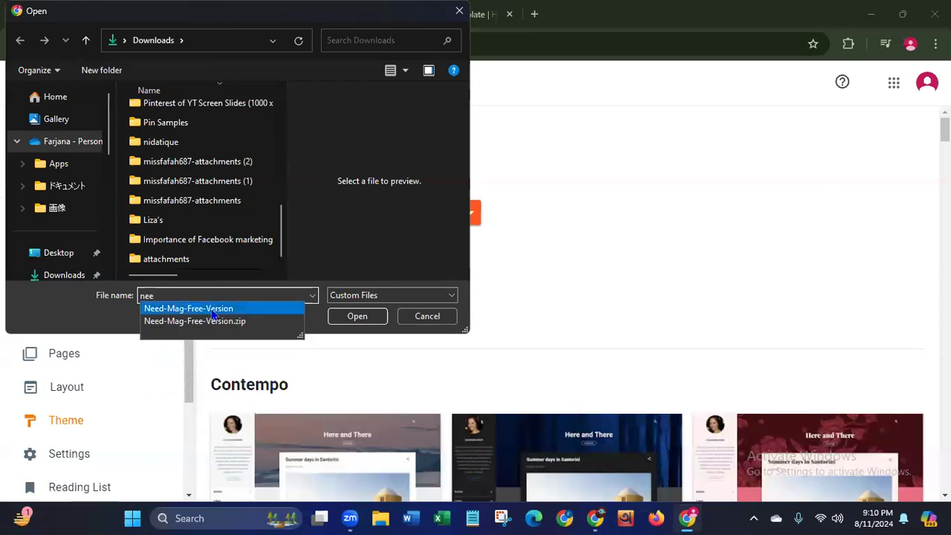
left_click(213, 312)
left_click(338, 321)
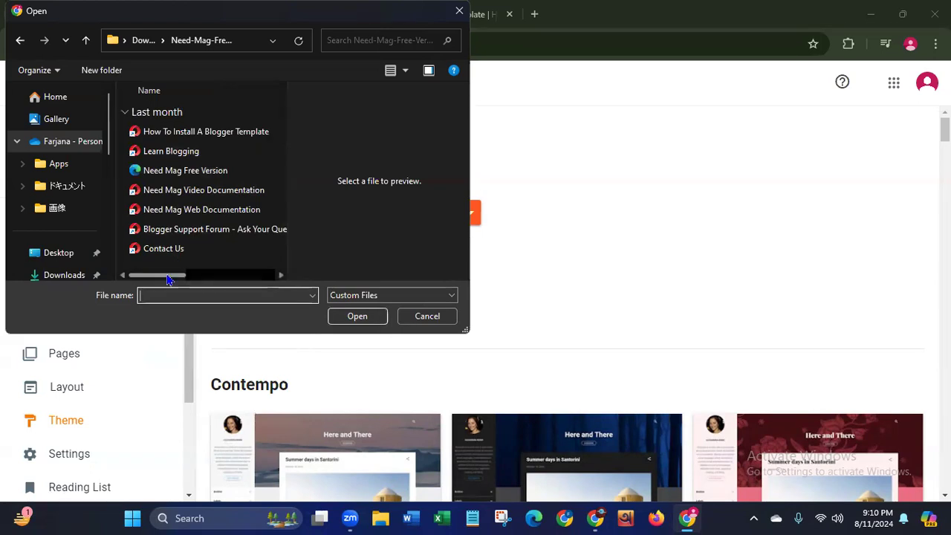
left_click(172, 171)
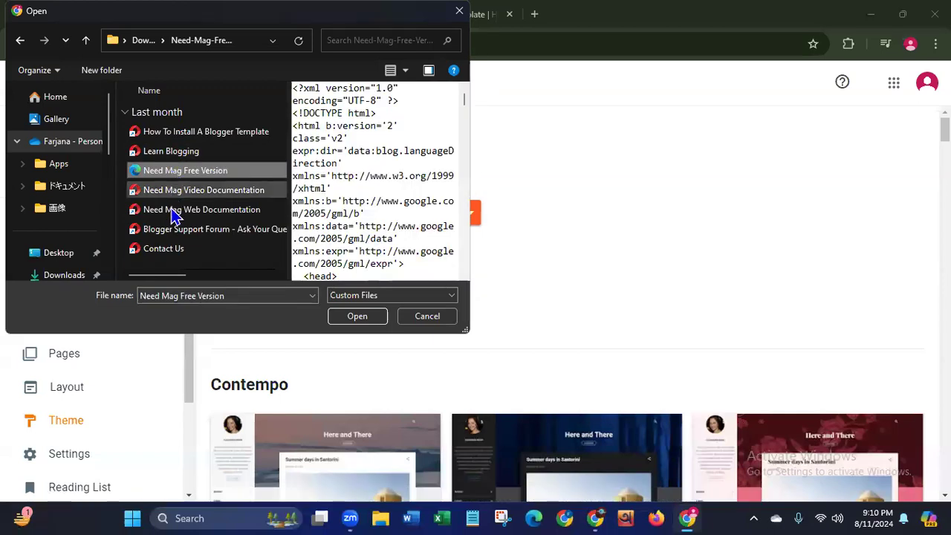
left_click(208, 269)
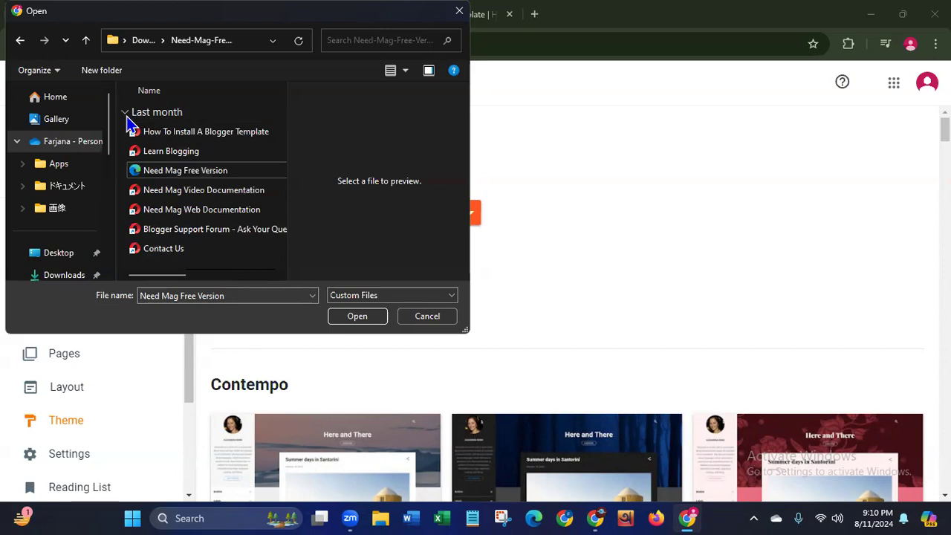
left_click(267, 295)
key("BackSpace")
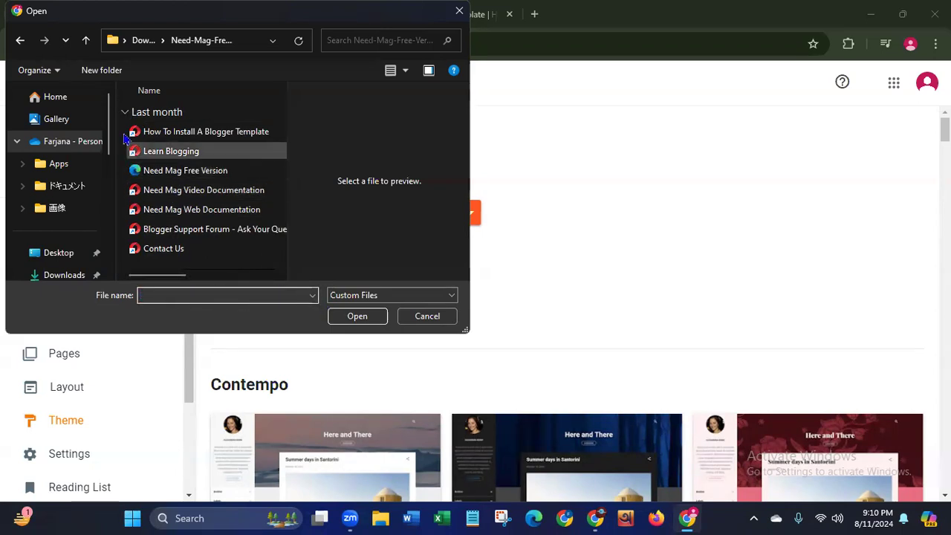
left_click(87, 43)
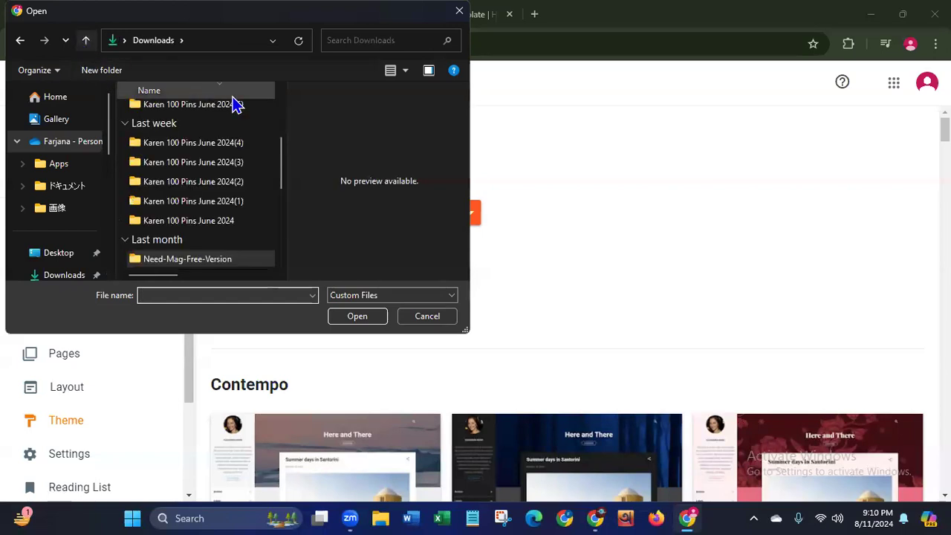
Step: Find the Need-Mag-Free-Version folder in Downloads and upload its Need Mag Free Version file as the blog's theme
left_click_drag(286, 165, 282, 250)
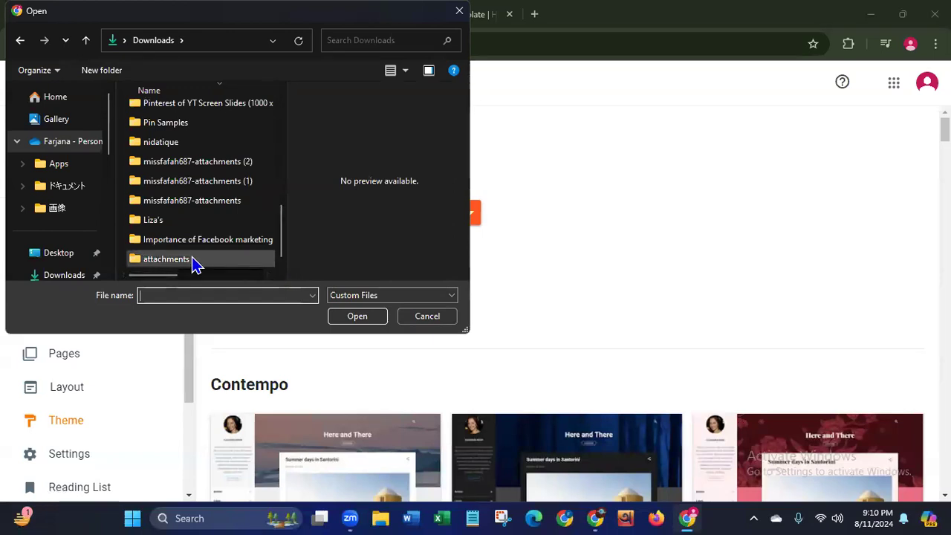
left_click_drag(287, 245, 286, 197)
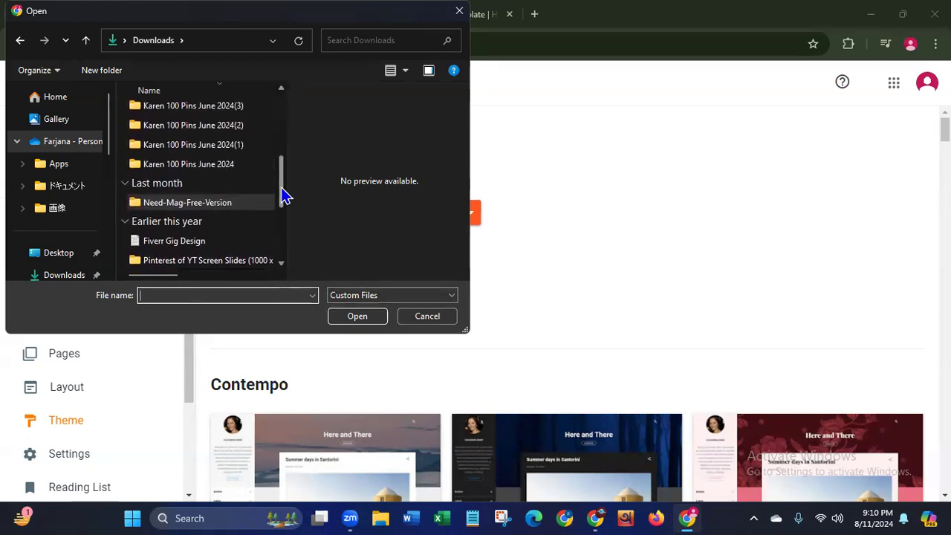
double_click(212, 205)
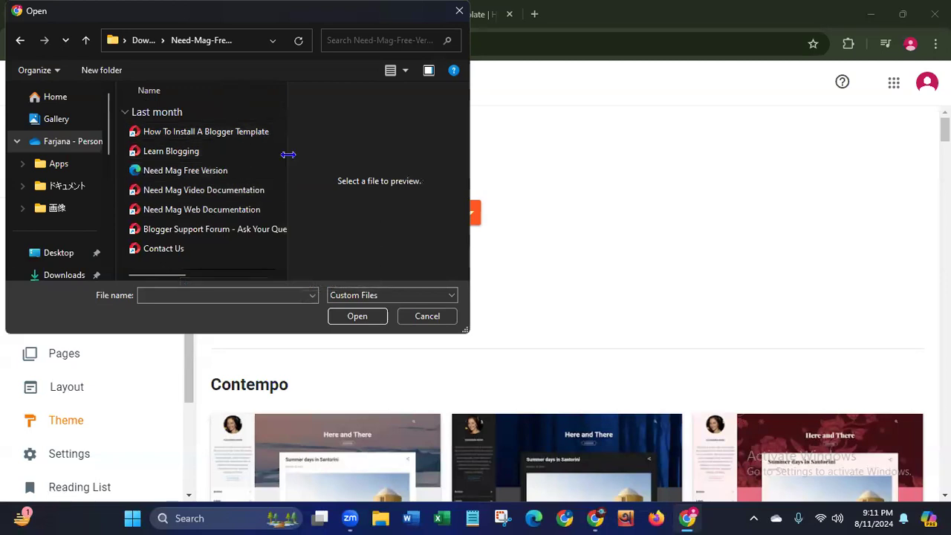
left_click(199, 177)
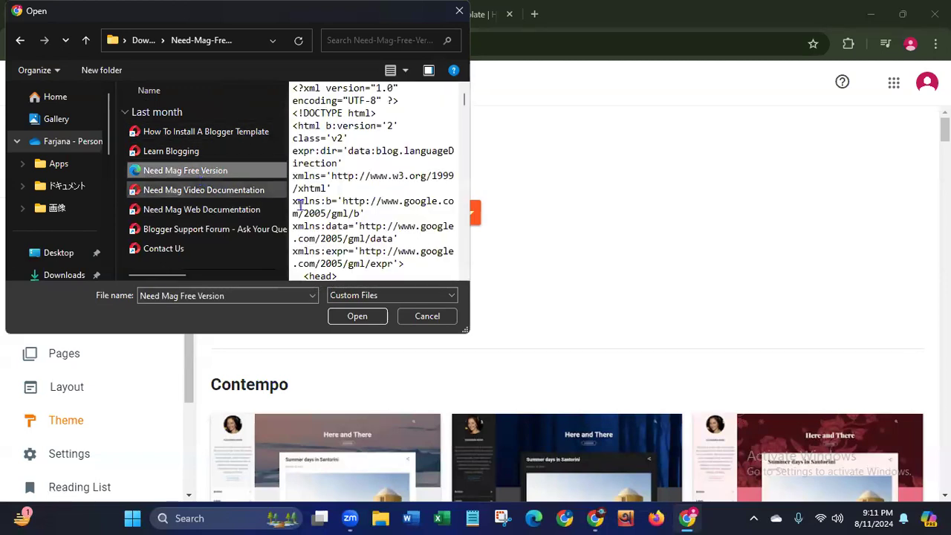
left_click(353, 316)
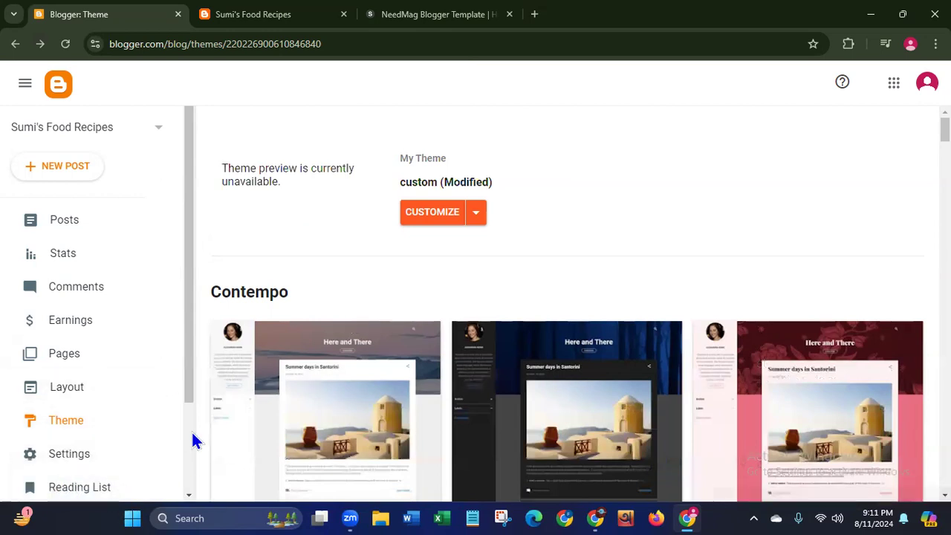
Step: Reload the live food recipes blog and review its home page from header to footer in the new theme
left_click(248, 24)
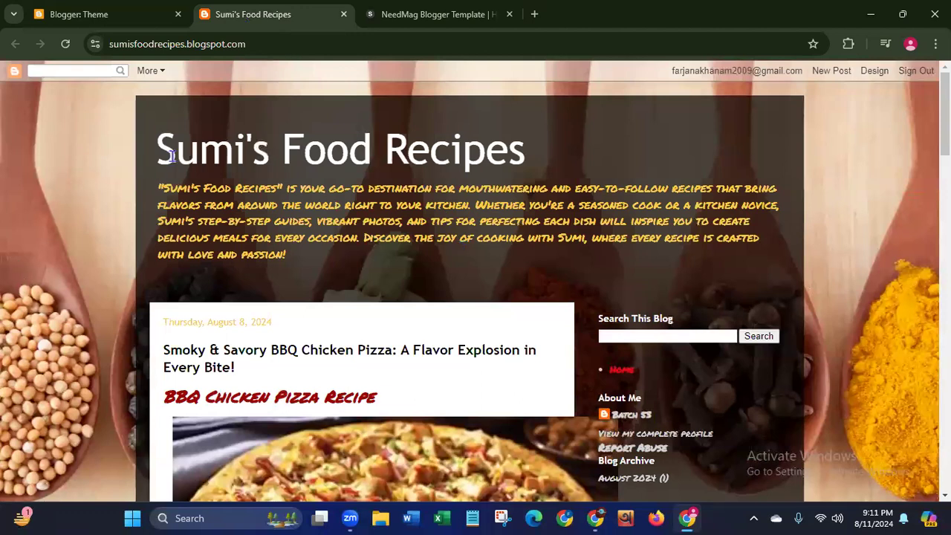
left_click(65, 44)
left_click(65, 45)
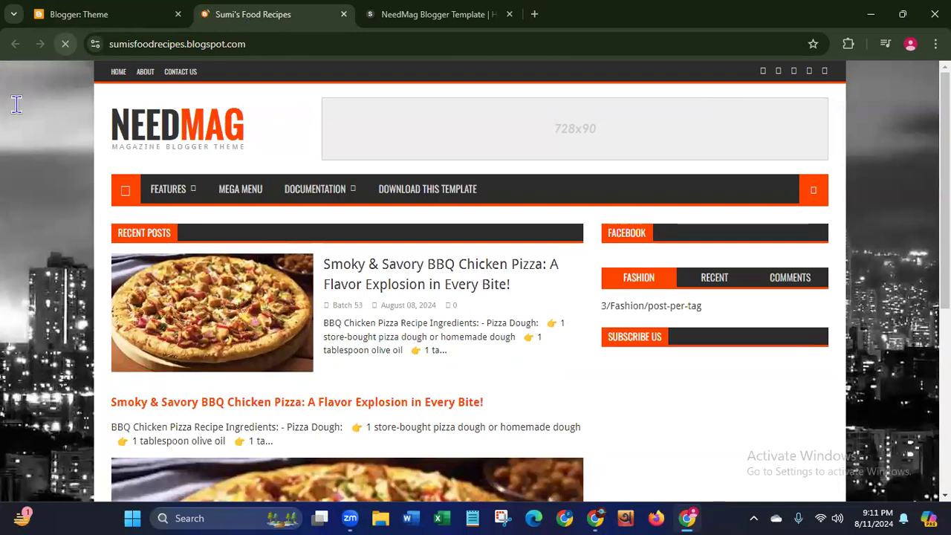
left_click(65, 45)
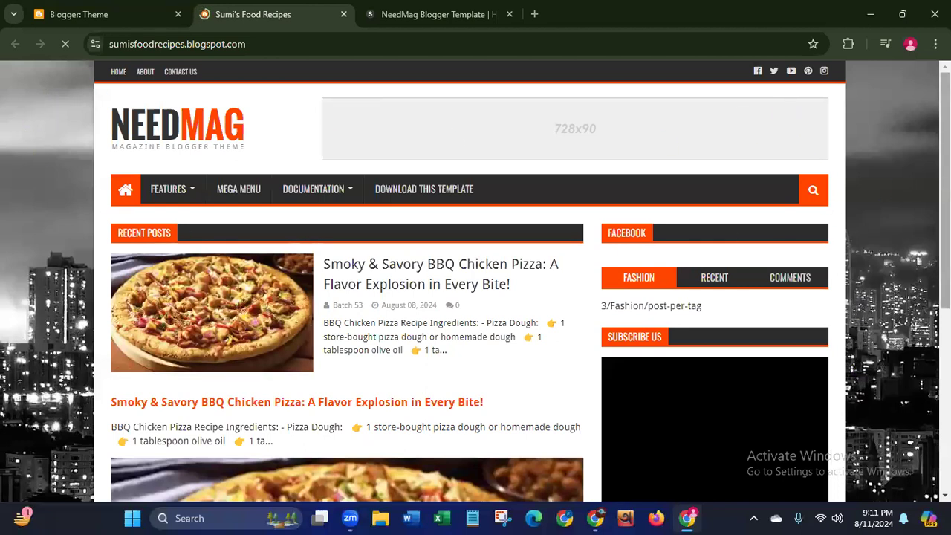
scroll(686, 325, "down", 5)
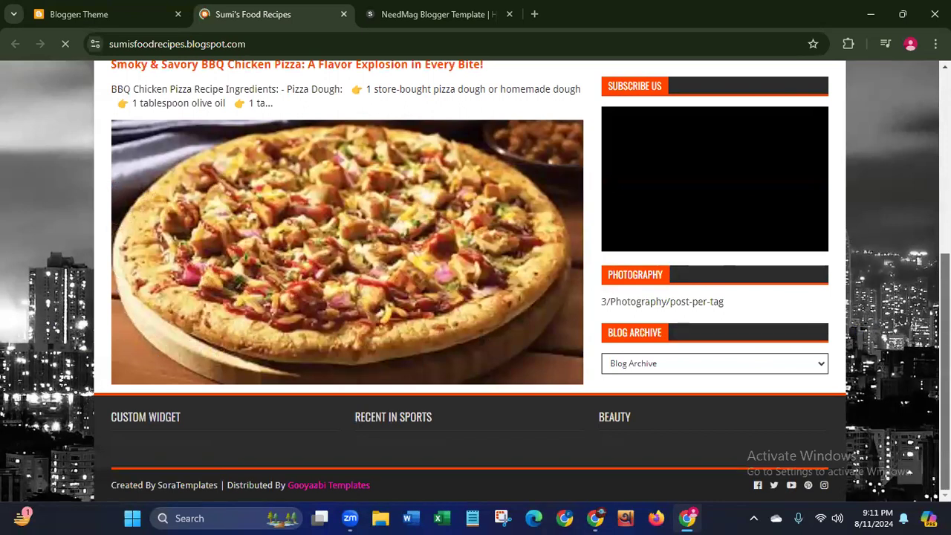
scroll(476, 283, "up", 1)
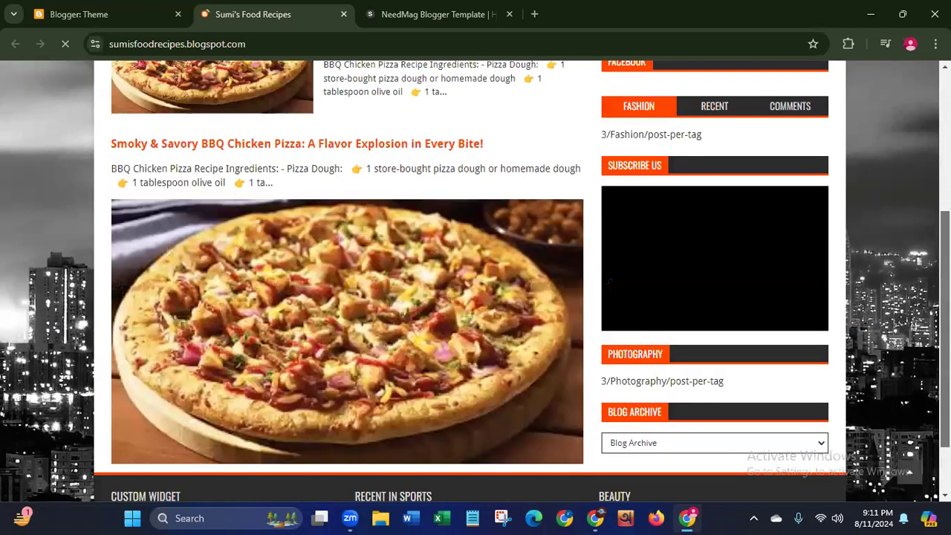
scroll(102, 131, "up", 3)
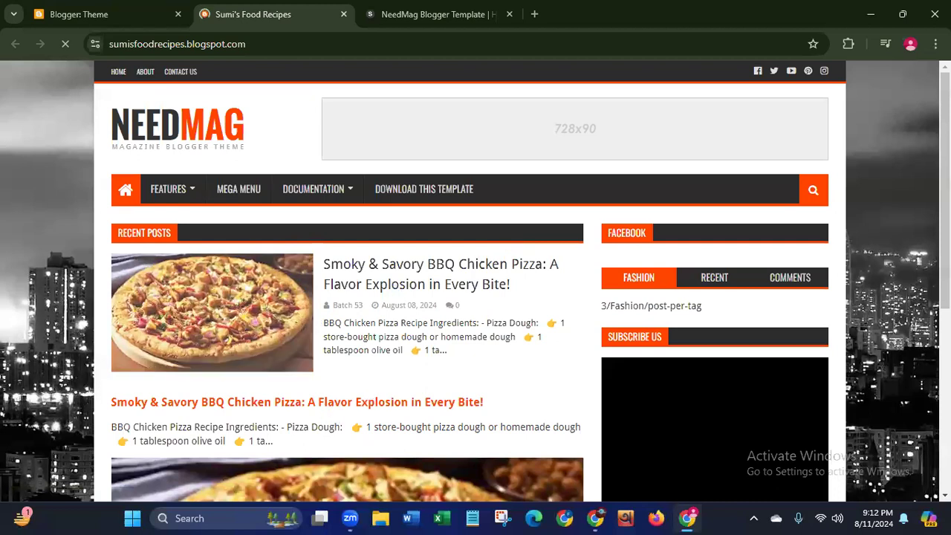
scroll(446, 282, "down", 2)
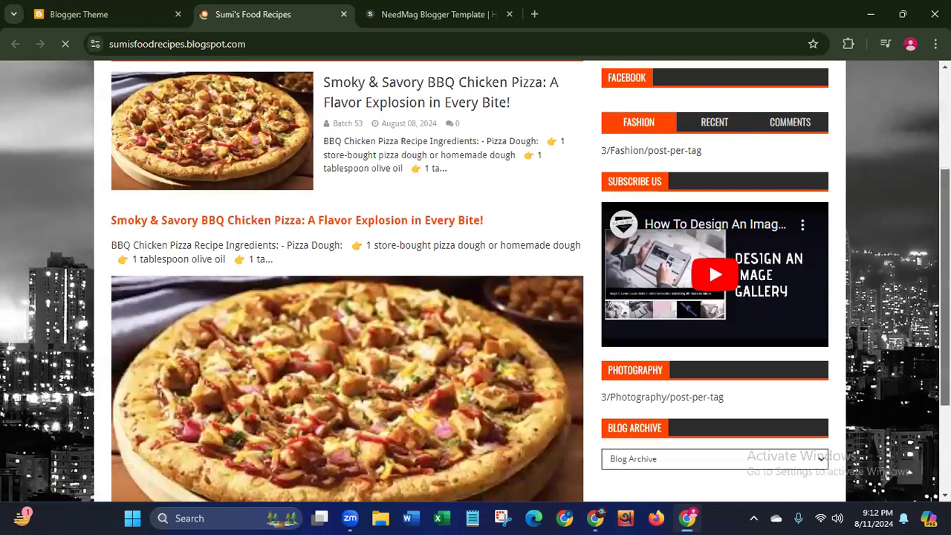
scroll(469, 282, "down", 2)
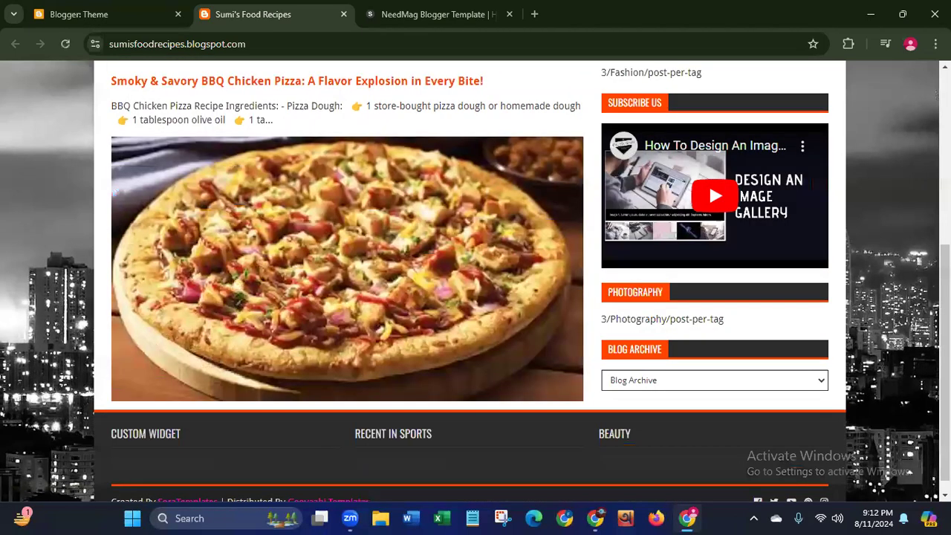
scroll(468, 283, "up", 4)
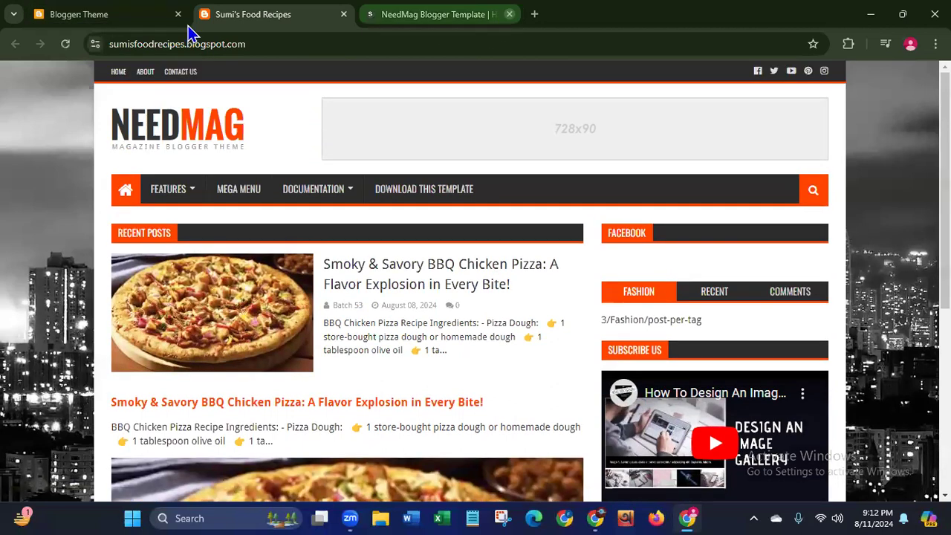
Step: Open the customizer for the blog's custom theme and compare its background image with the live blog
left_click(96, 19)
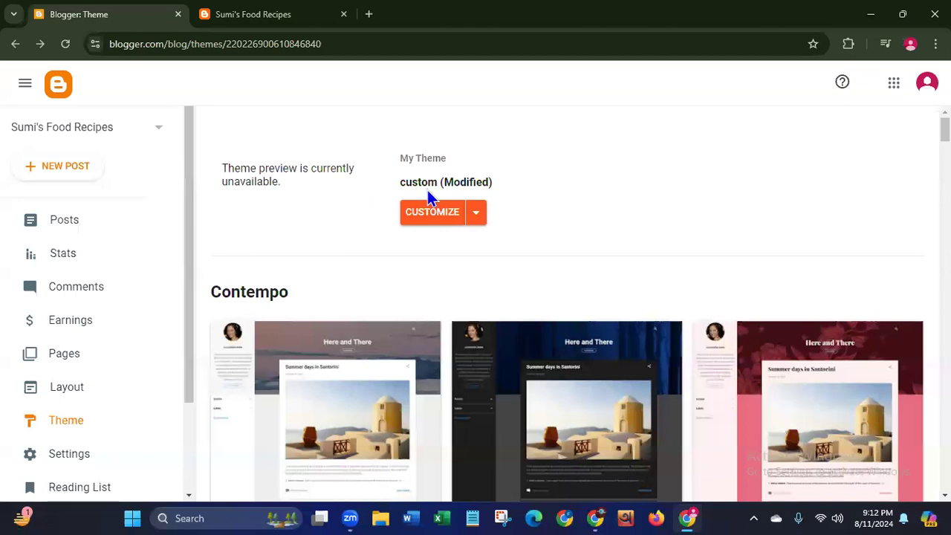
left_click(422, 215)
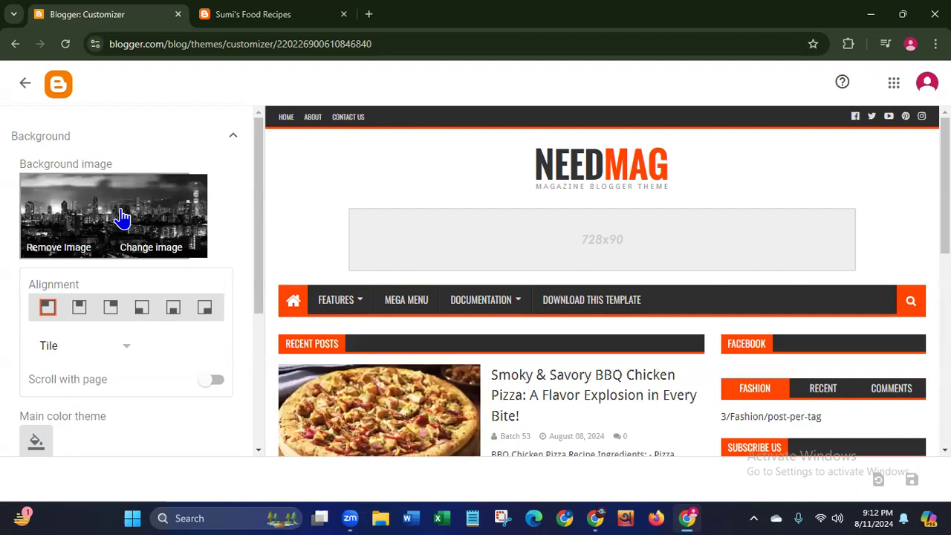
left_click(264, 15)
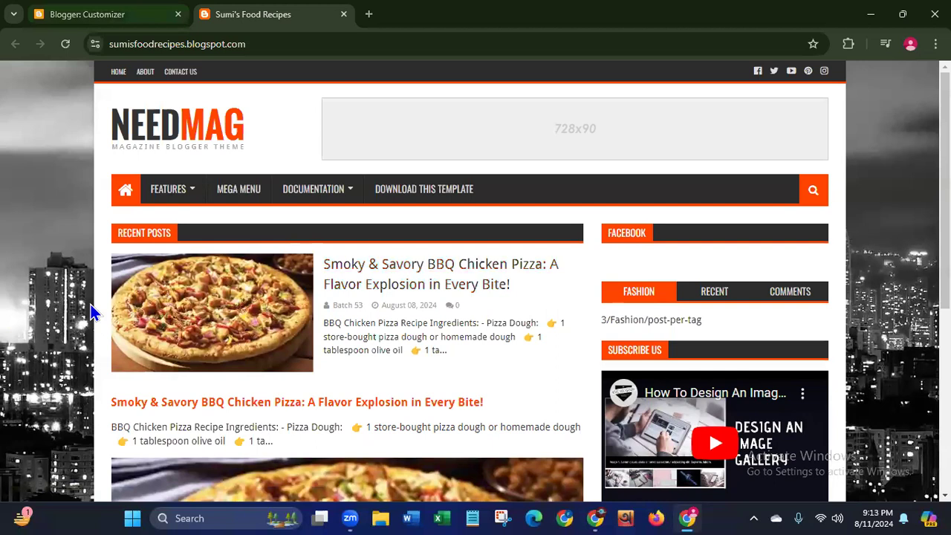
left_click(80, 18)
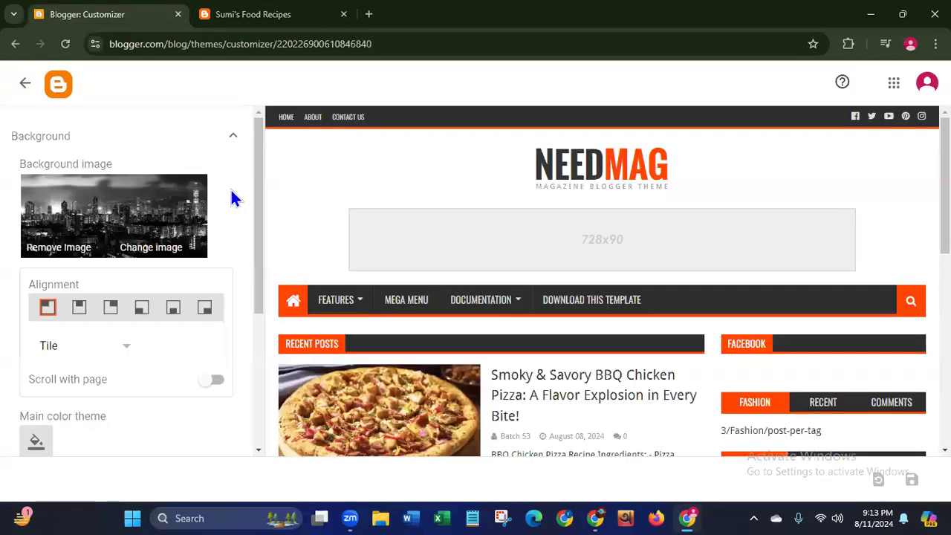
Step: Start changing the background image and check the size requirements for uploading a custom picture
left_click(143, 250)
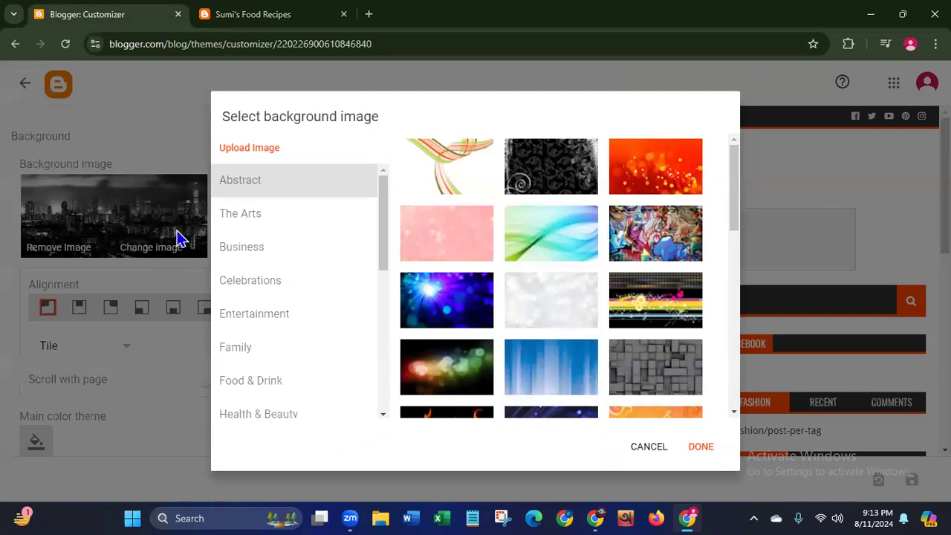
left_click(250, 153)
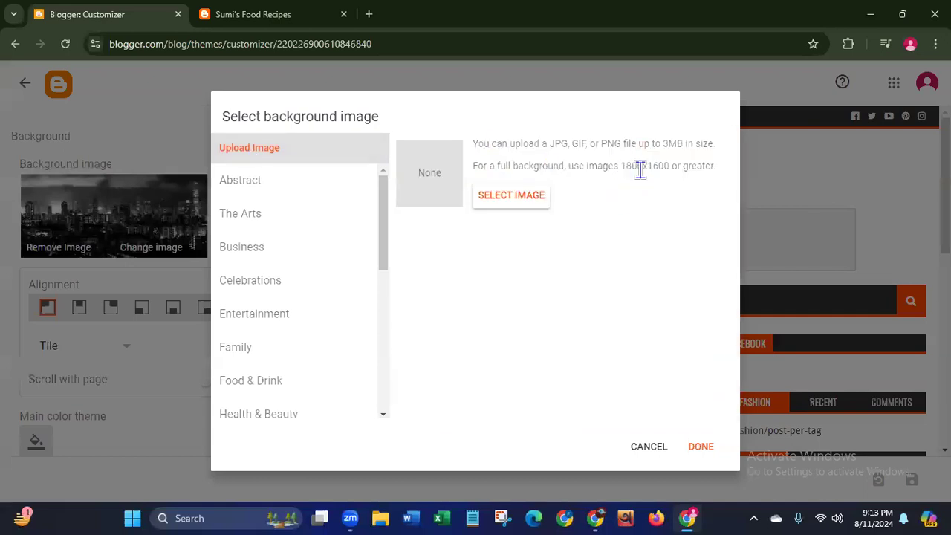
double_click(672, 168)
key("shift+Right")
key("shift+Right")
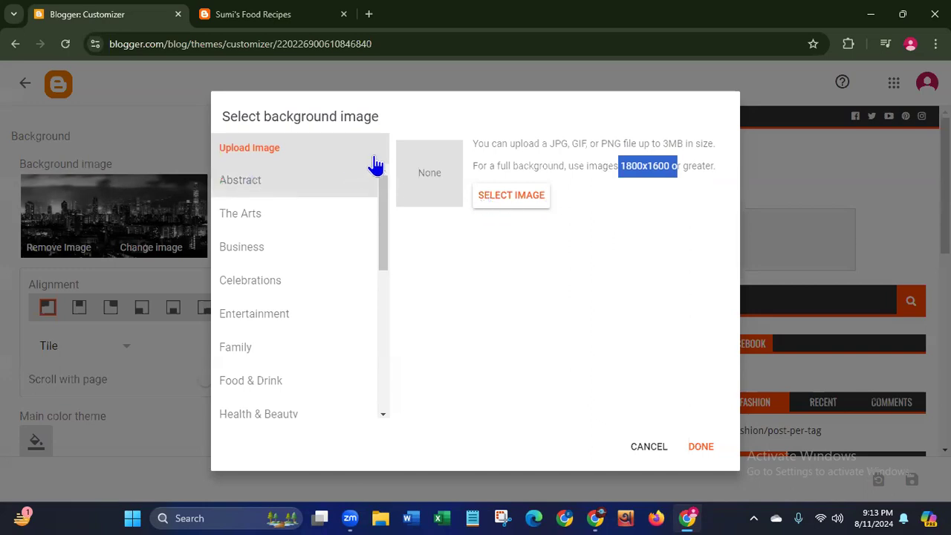
left_click(289, 245)
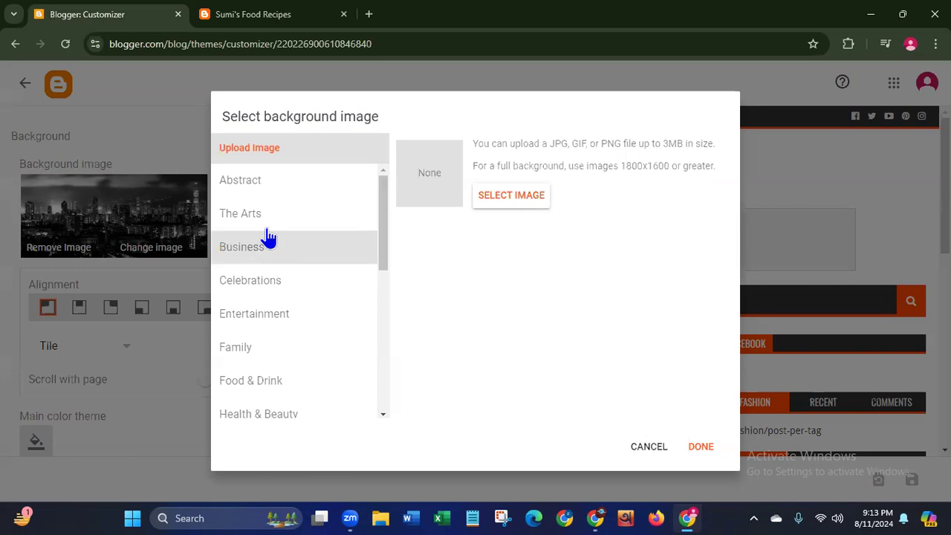
Step: Set the background to the last Food & Drink picture, the sliced fruit on a wooden board, and save the customization
left_click(246, 390)
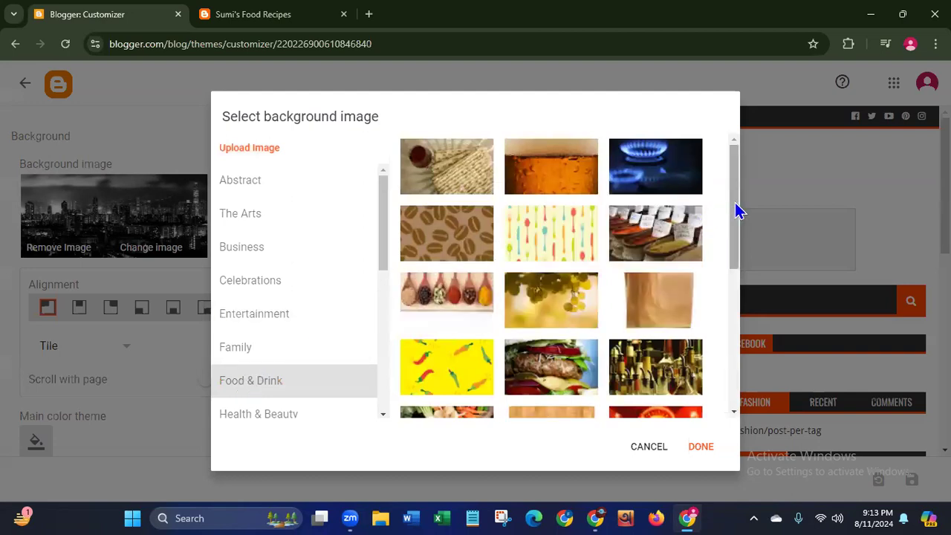
left_click_drag(738, 211, 725, 312)
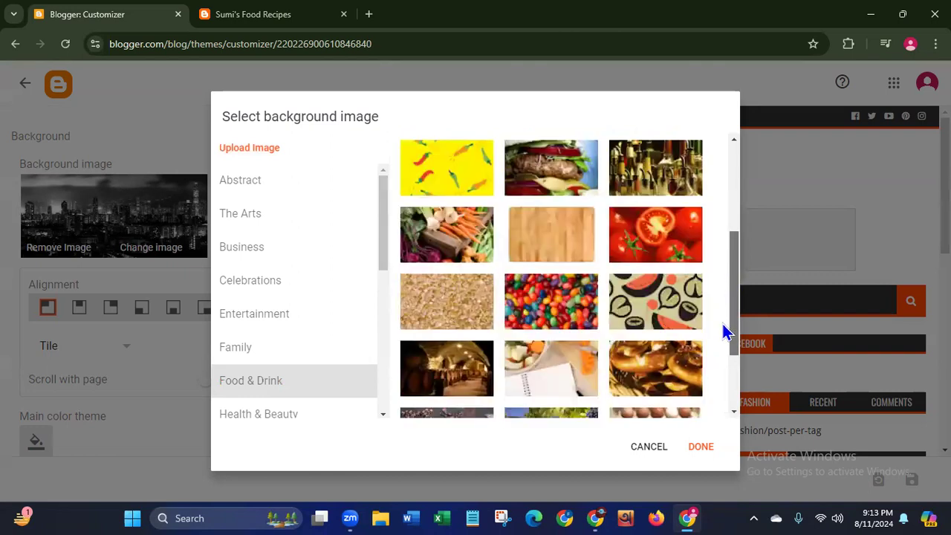
mouse_move(725, 364)
left_mouse_down()
mouse_move(724, 373)
mouse_move(719, 367)
left_mouse_up()
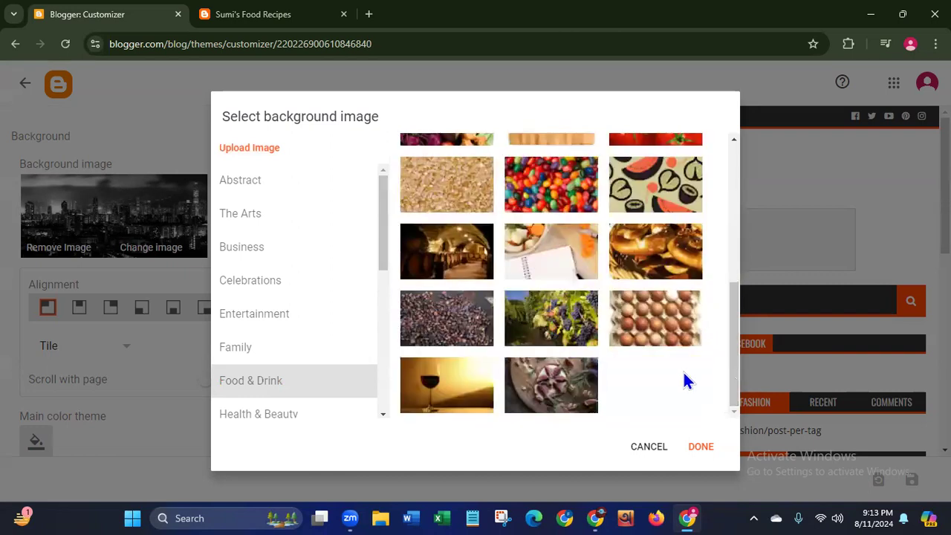
left_click(546, 394)
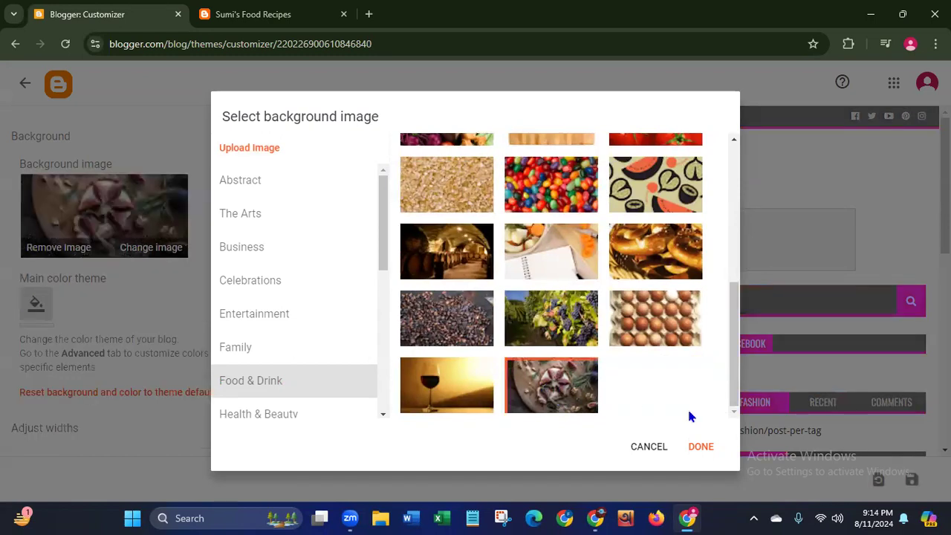
left_click(702, 448)
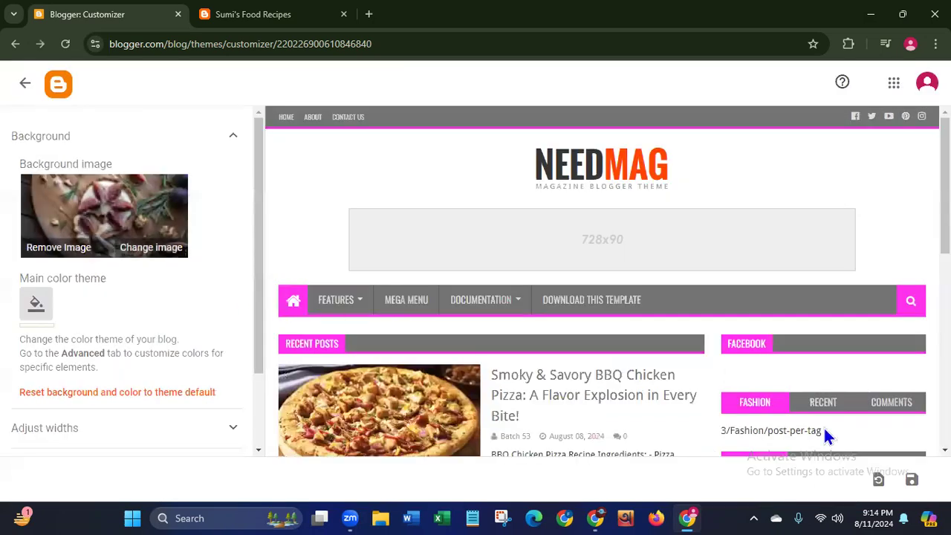
left_click(912, 482)
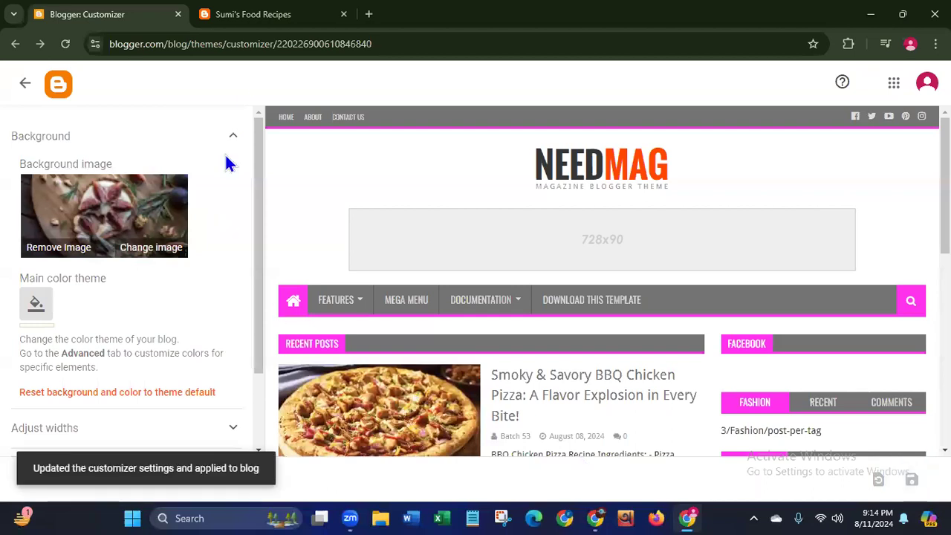
Step: Reload the live food recipes blog to check the sliced fruit background, and return to the customizer
left_click(260, 18)
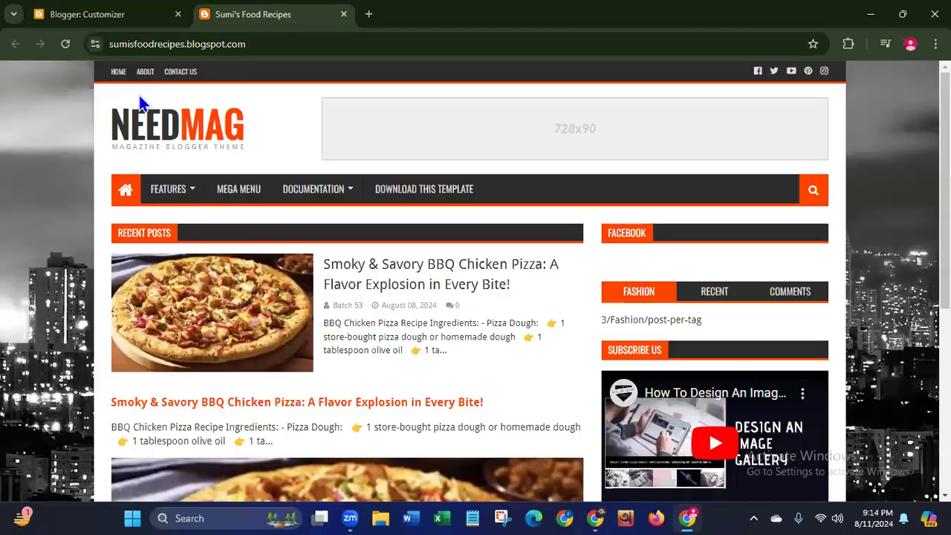
left_click(66, 46)
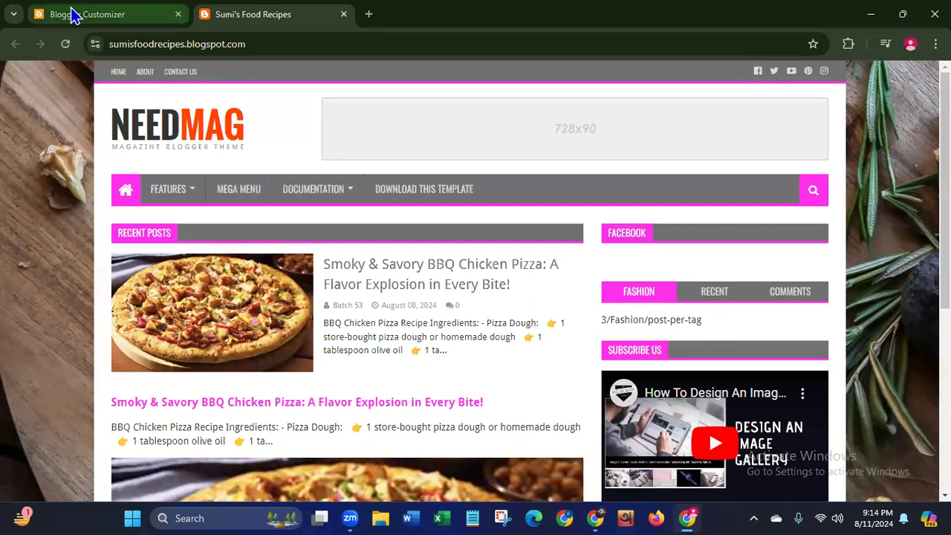
left_click(72, 15)
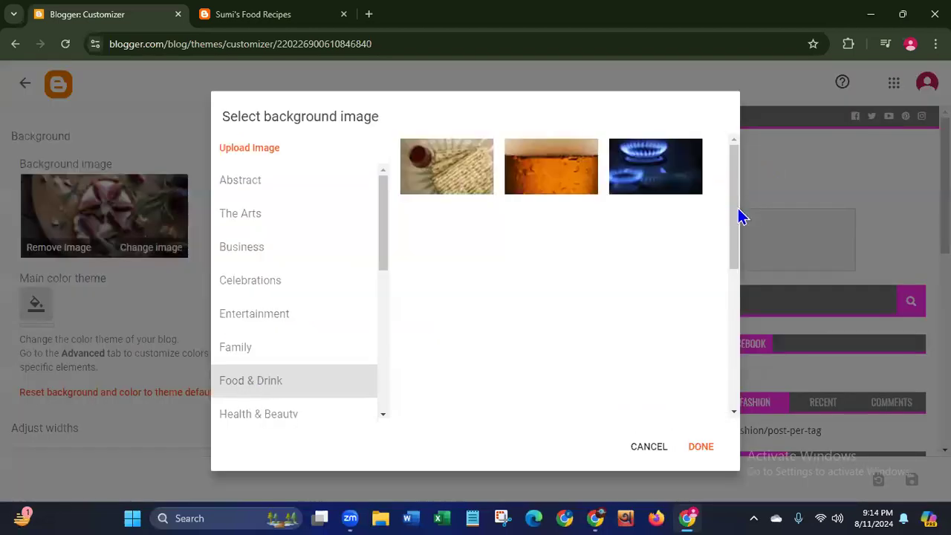
Step: Change the background image to the Food & Drink picture of red tomatoes and save the customization
scroll(732, 246, "down", 3)
scroll(727, 296, "down", 2)
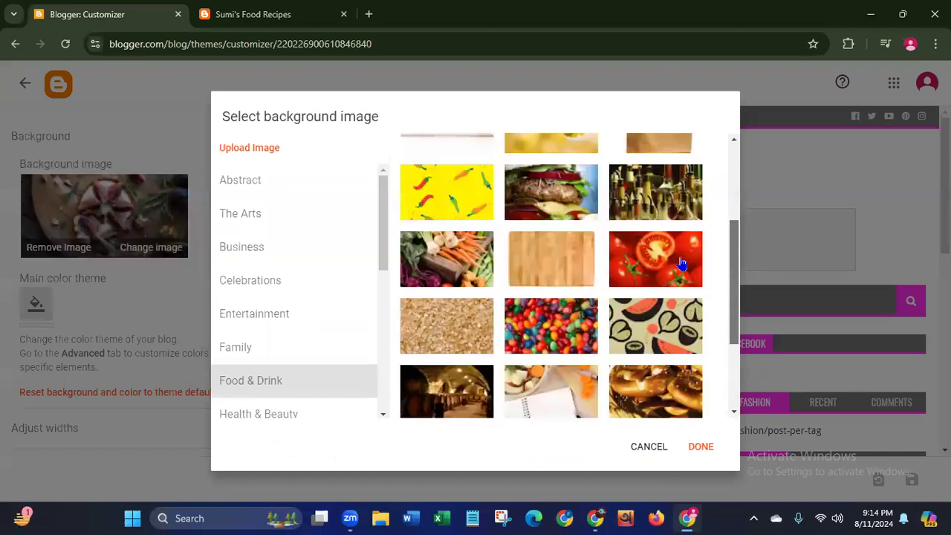
left_click(667, 272)
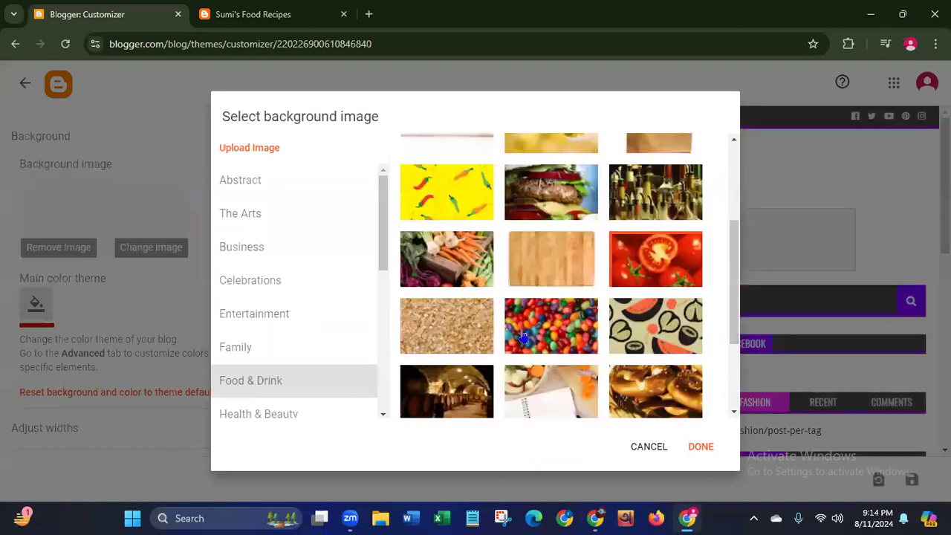
left_click(701, 447)
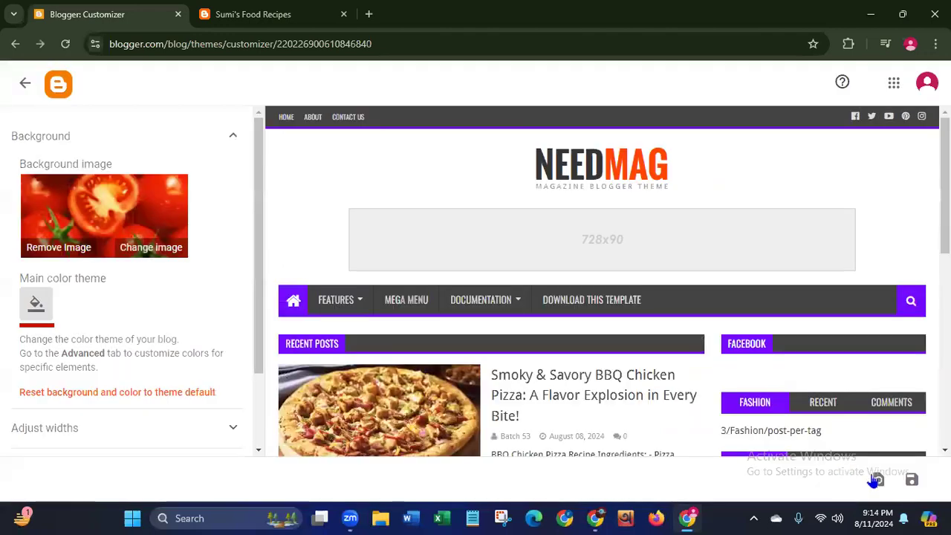
left_click(912, 482)
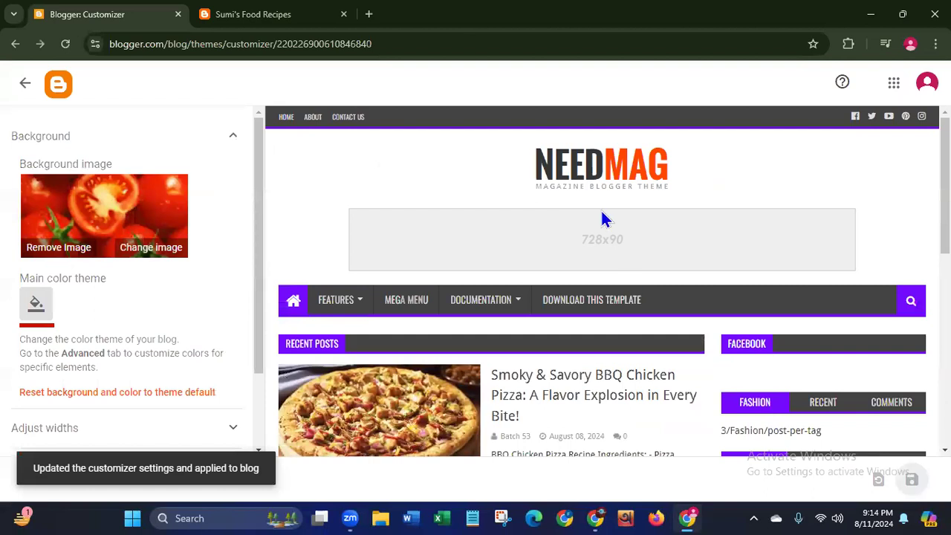
Step: Reload the live blog to check the tomato background, and return to the customizer
left_click(273, 21)
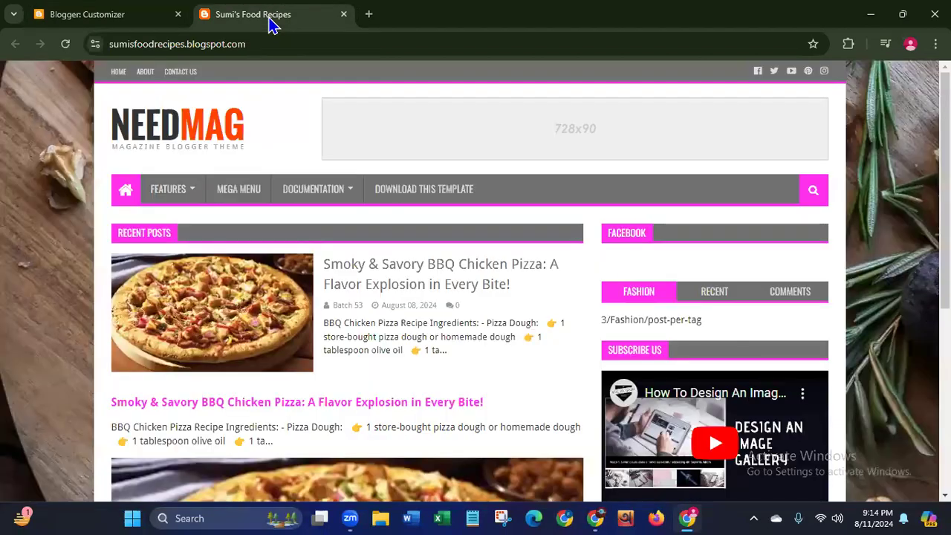
left_click(66, 46)
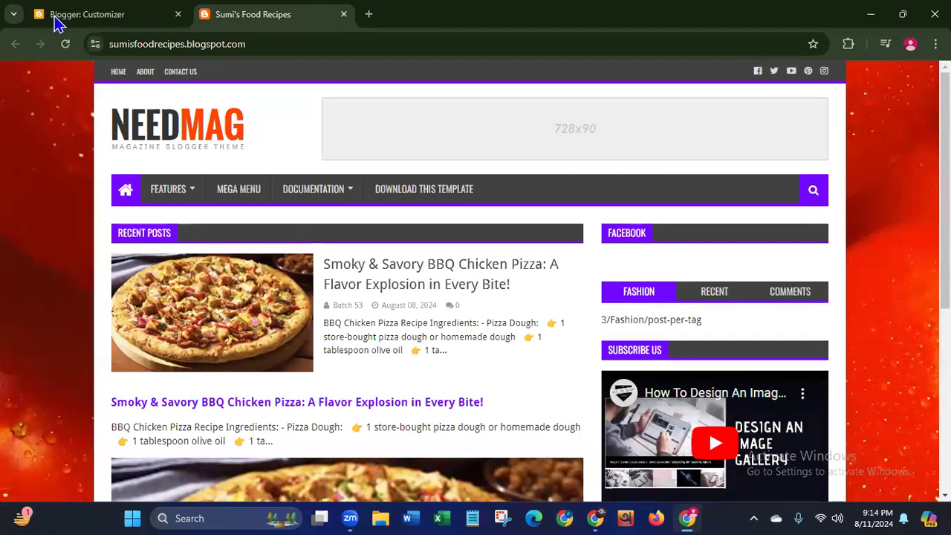
key("ctrl+shift+Tab")
Step: Set the theme's main color to black and save the customization
left_click(36, 305)
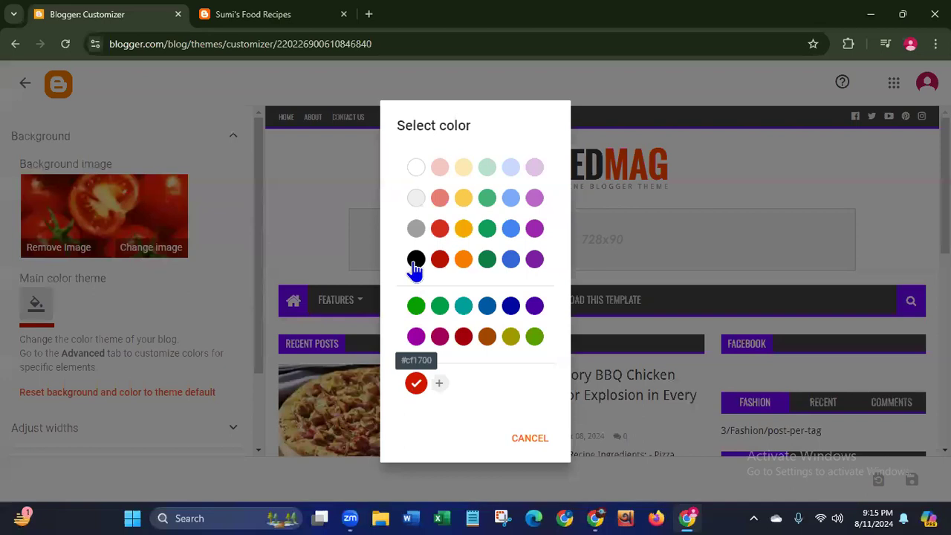
left_click(415, 262)
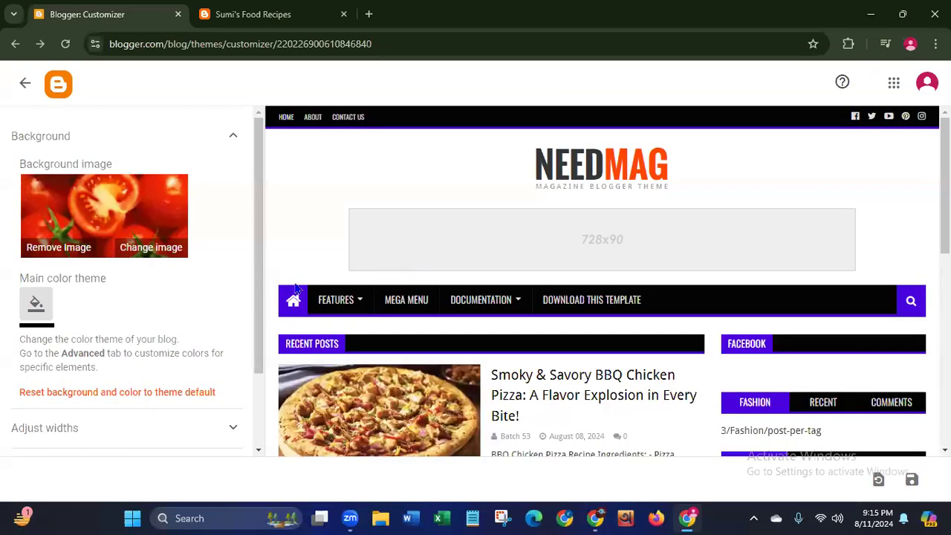
left_click(253, 23)
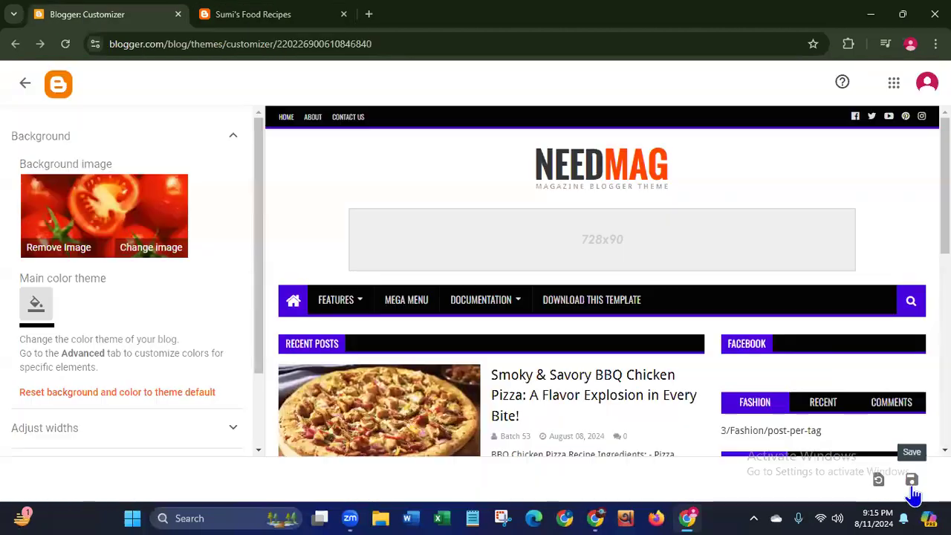
key("ctrl+shift+Tab")
left_click(912, 485)
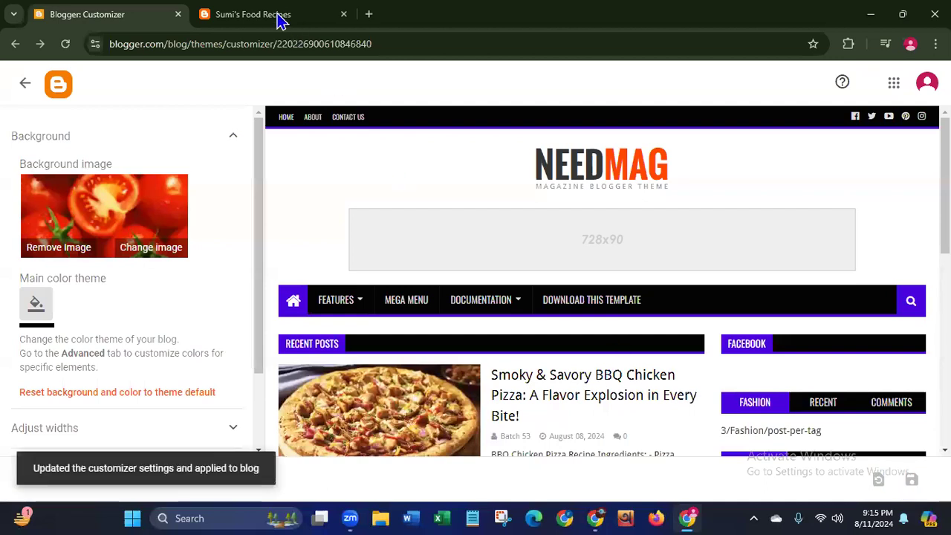
Step: Reload the live blog to check the black color theme, and return to the customizer
left_click(276, 15)
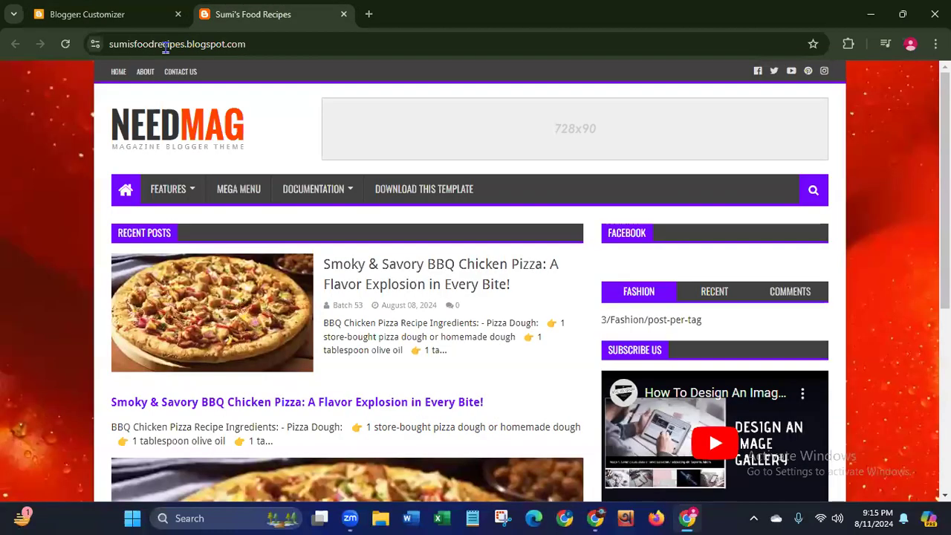
left_click(65, 46)
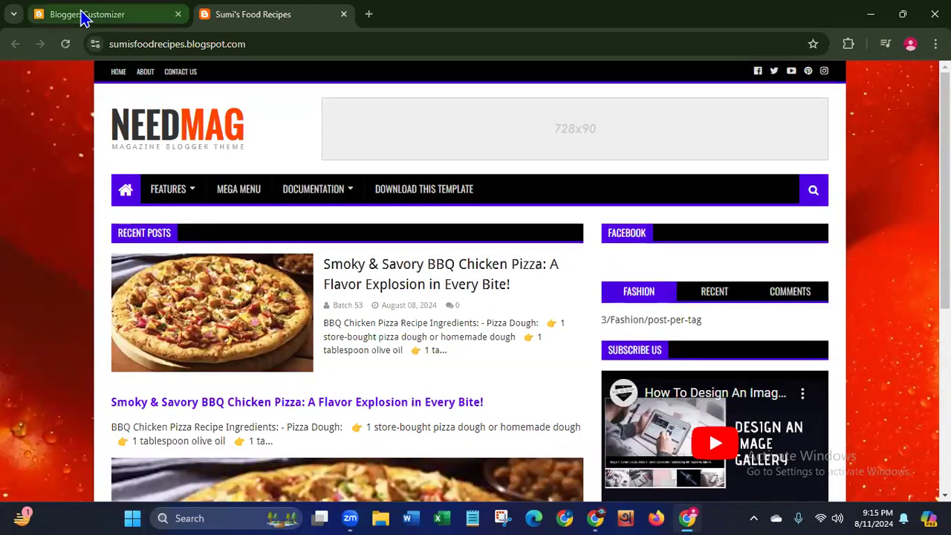
key("ctrl+shift+Tab")
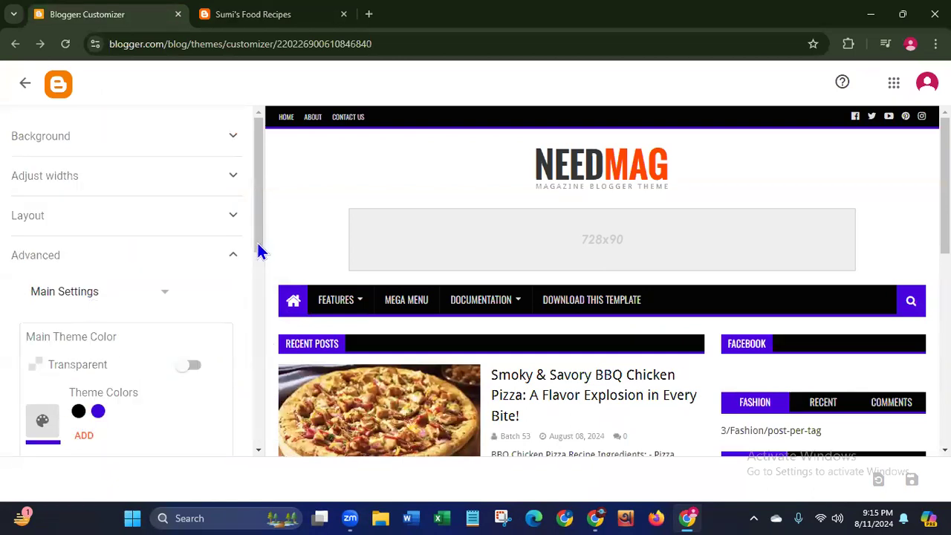
Step: Set the Main Theme Color in the advanced Main Settings to the medium red swatch
scroll(254, 319, "down", 3)
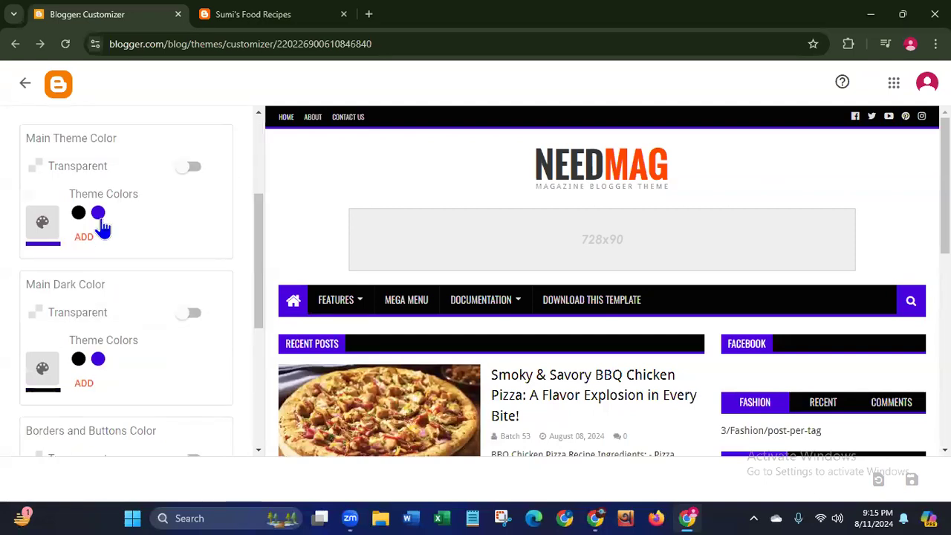
left_click(42, 238)
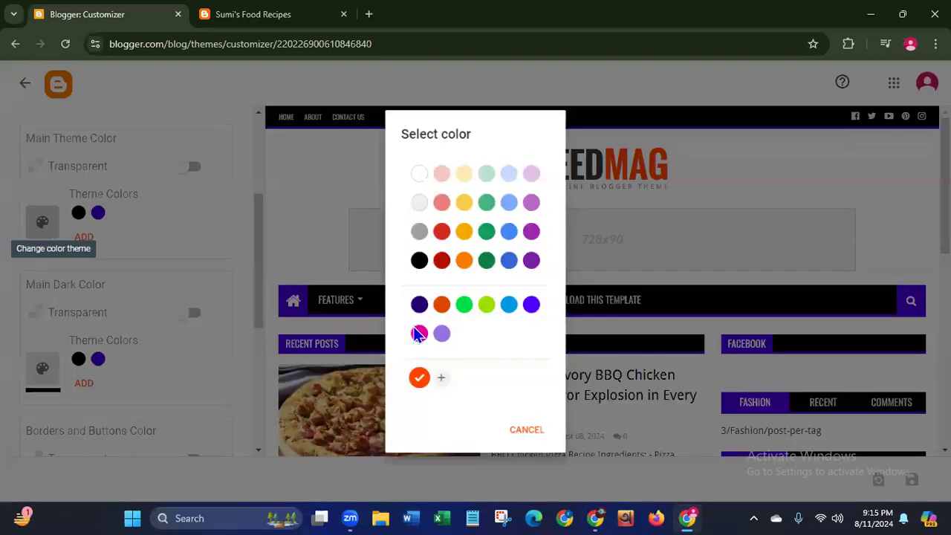
left_click(440, 231)
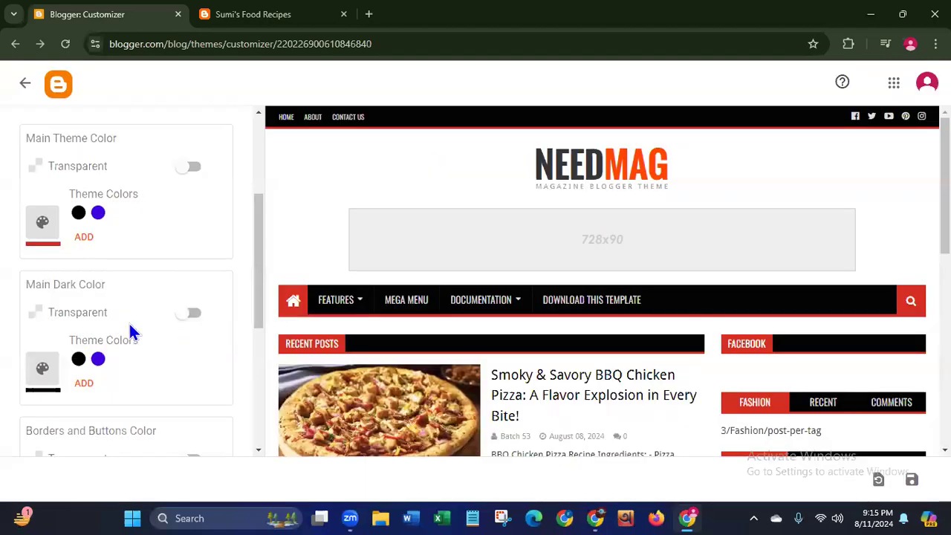
Step: Try white and a medium green as the Main Dark Color
left_click(43, 368)
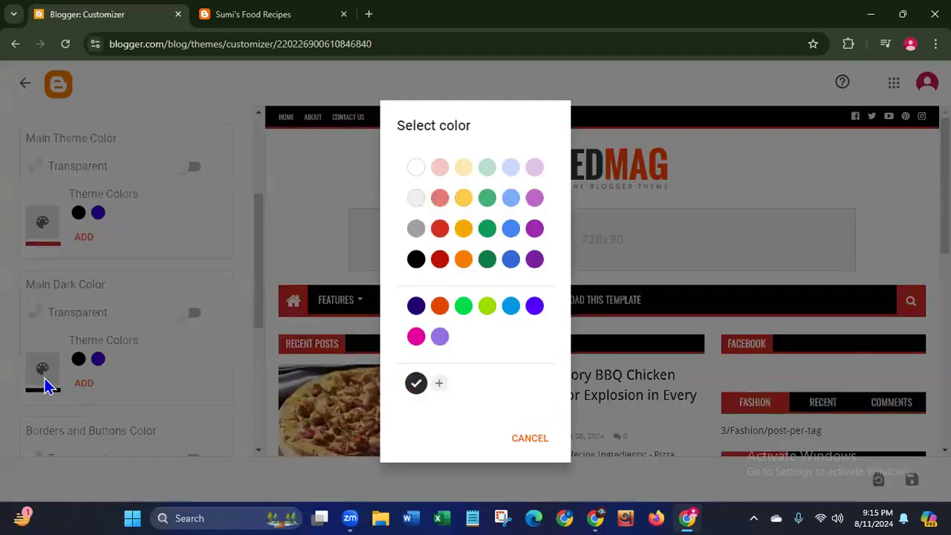
left_click(417, 171)
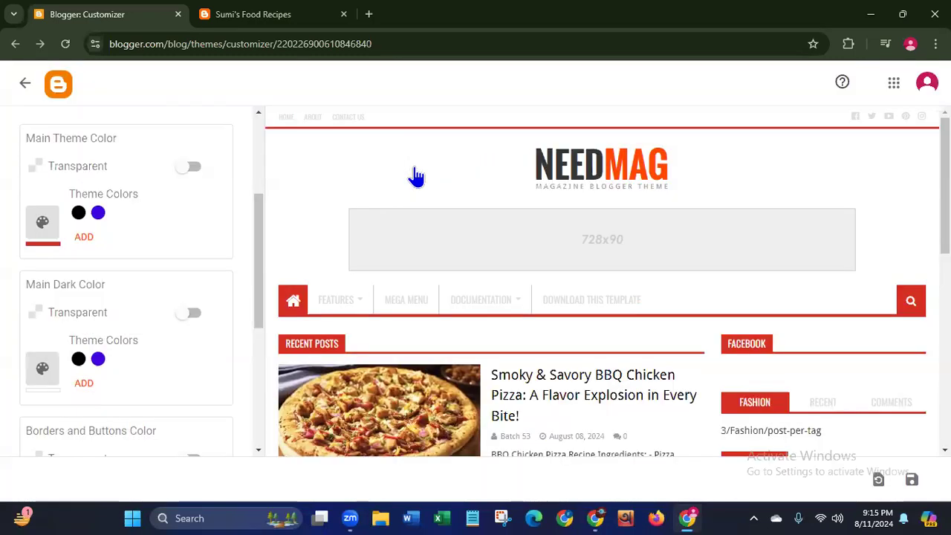
left_click(39, 367)
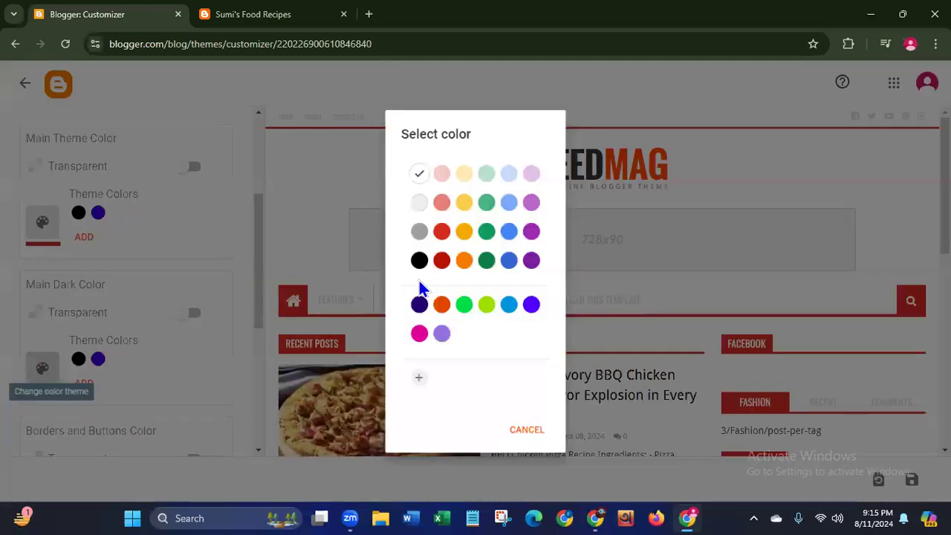
left_click(462, 306)
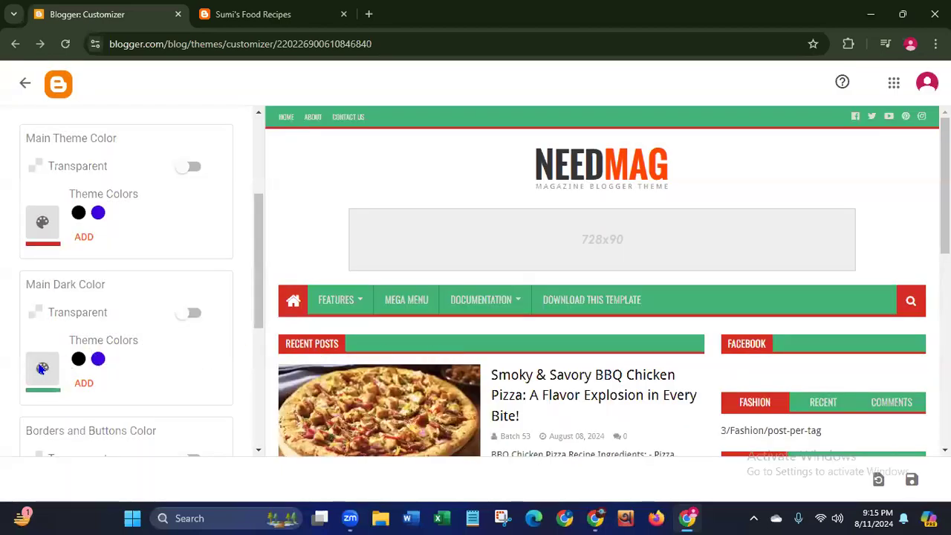
Step: Set the Main Dark Color to black and the Borders and Buttons Color to white, and save the customization
left_click(40, 368)
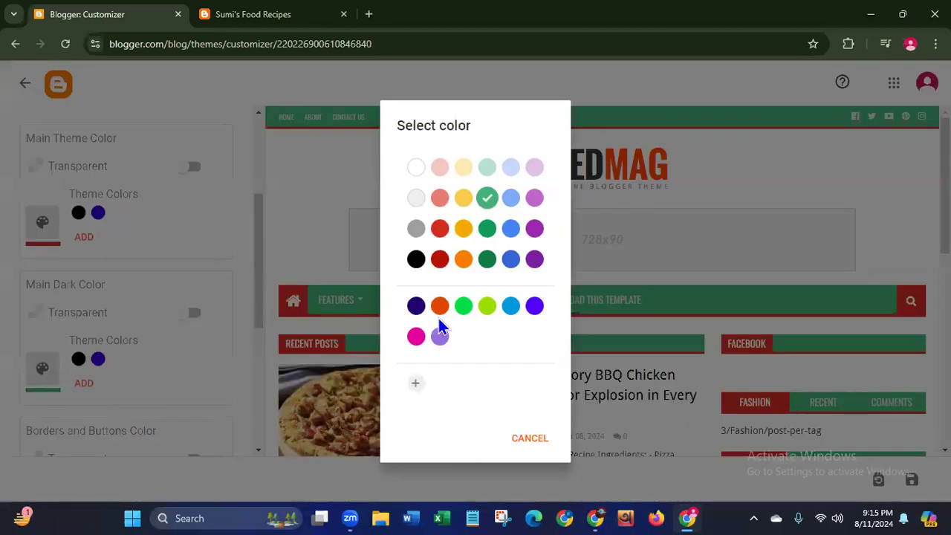
left_click(416, 260)
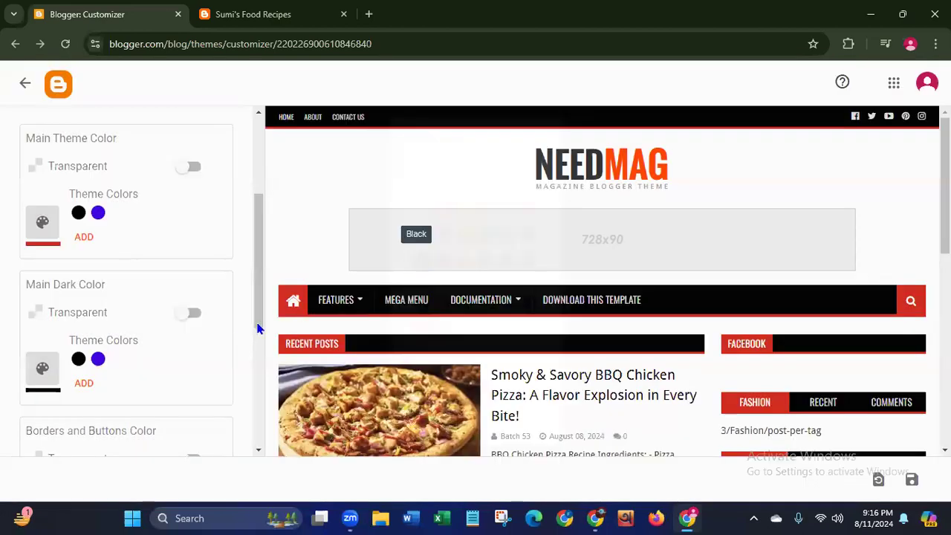
scroll(250, 369, "down", 3)
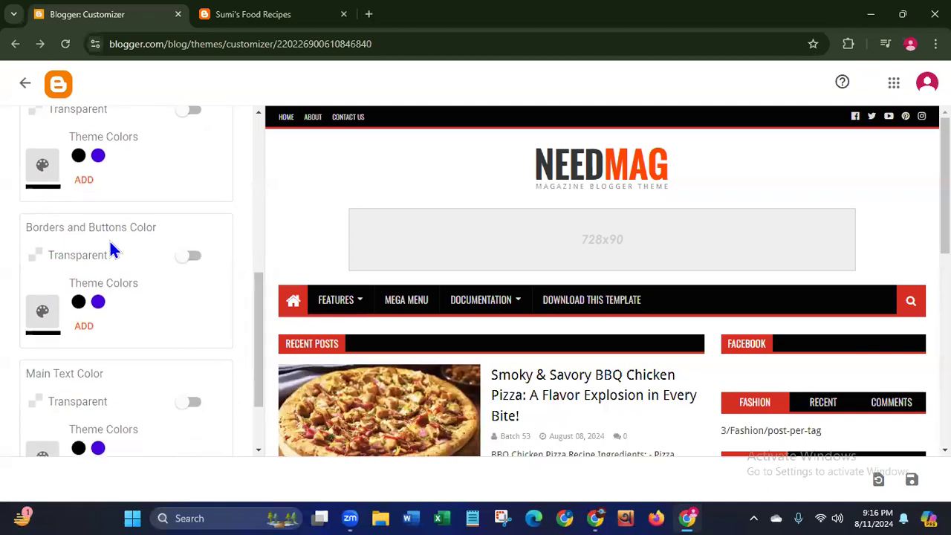
left_click(42, 315)
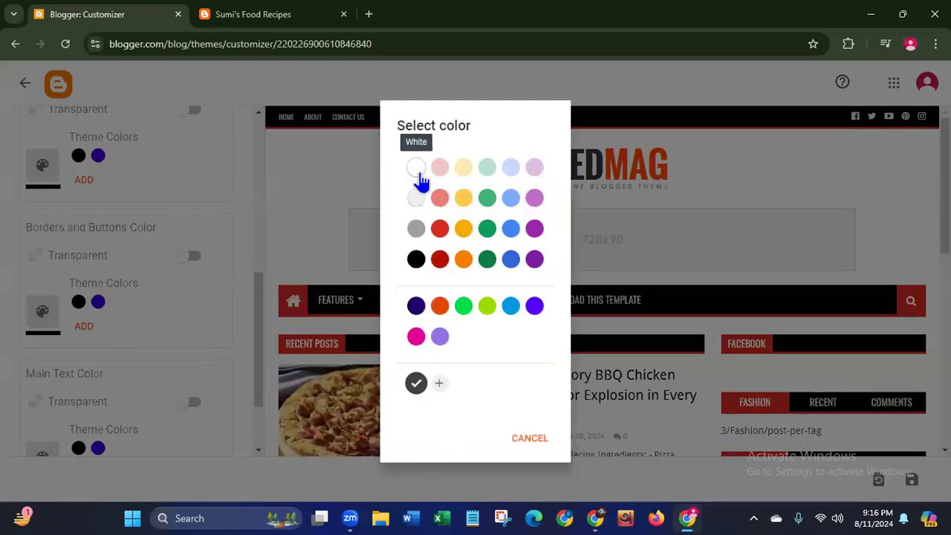
left_click(419, 173)
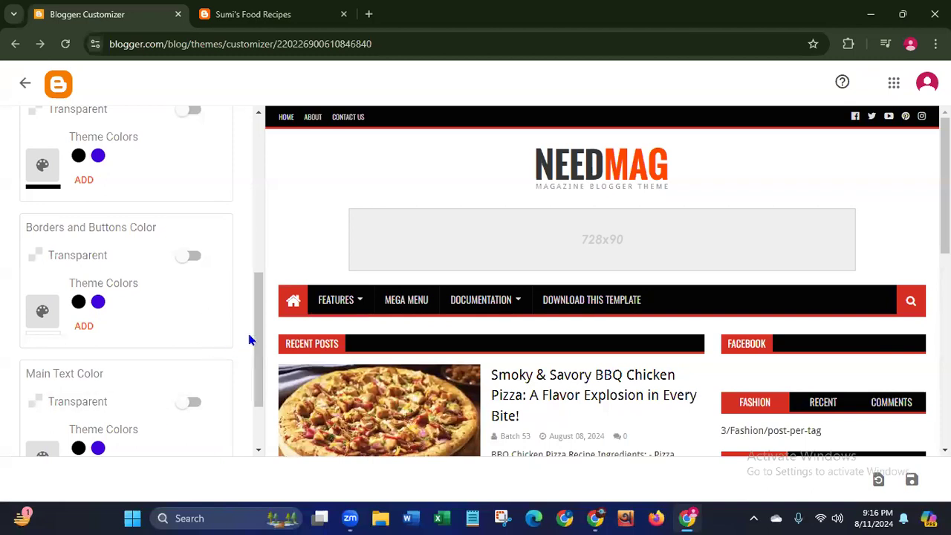
left_click_drag(260, 334, 247, 400)
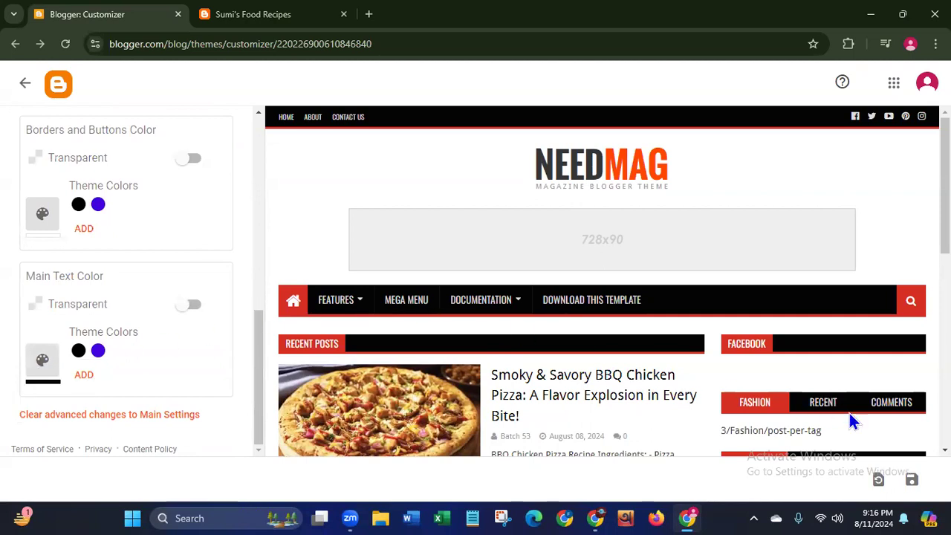
left_click(913, 481)
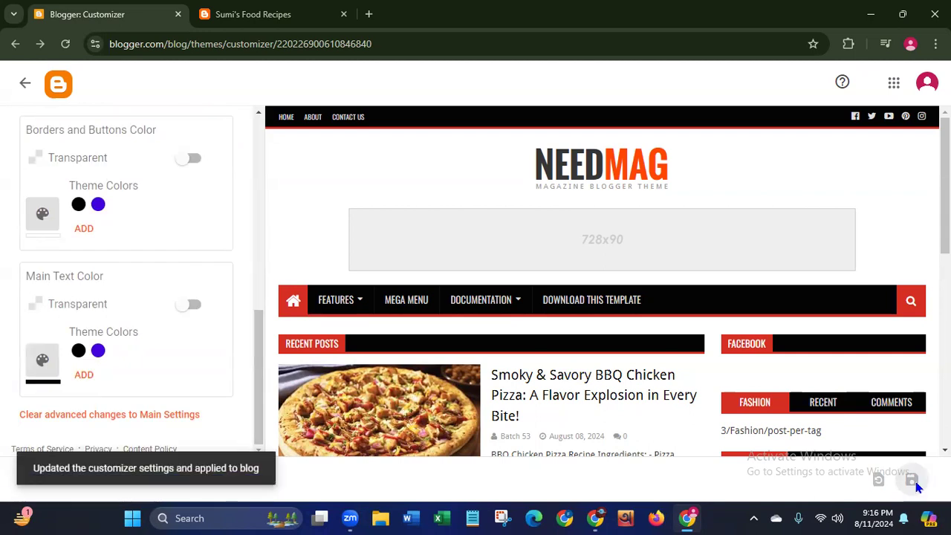
Step: Reload the live blog to check the red and black colors, and return to the customizer
left_click(253, 24)
left_click(64, 45)
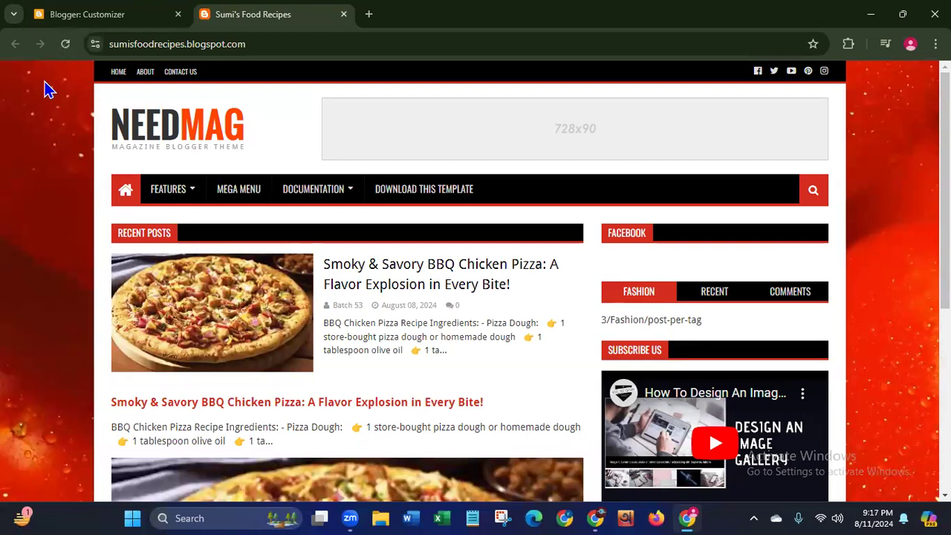
left_click(85, 15)
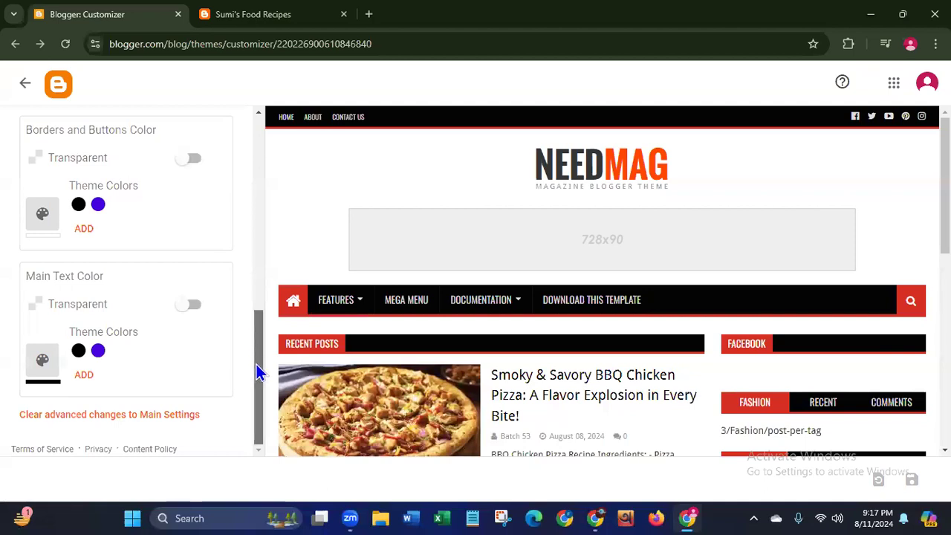
Step: Leave the theme customizer and open the blog's Layout page with the theme options
left_click(24, 88)
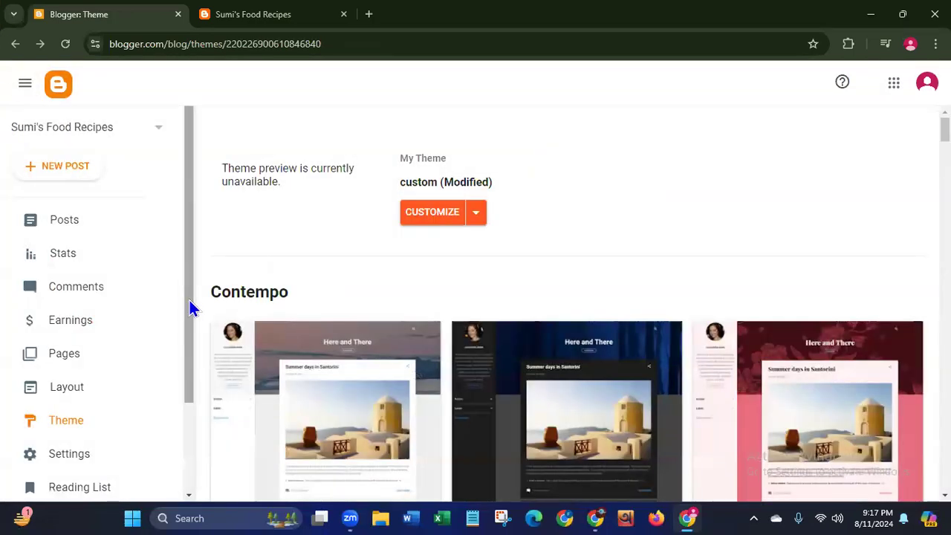
scroll(178, 362, "down", 1)
left_click(65, 385)
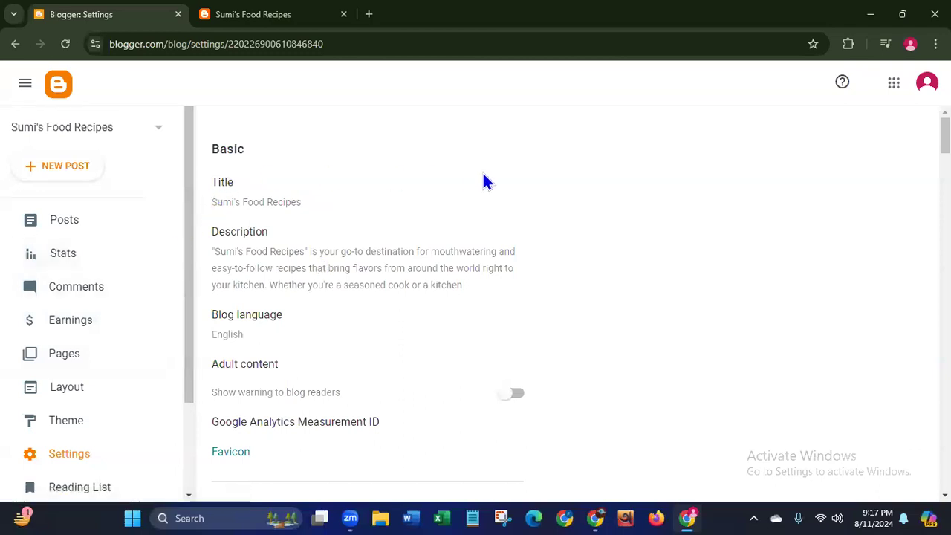
left_click(55, 394)
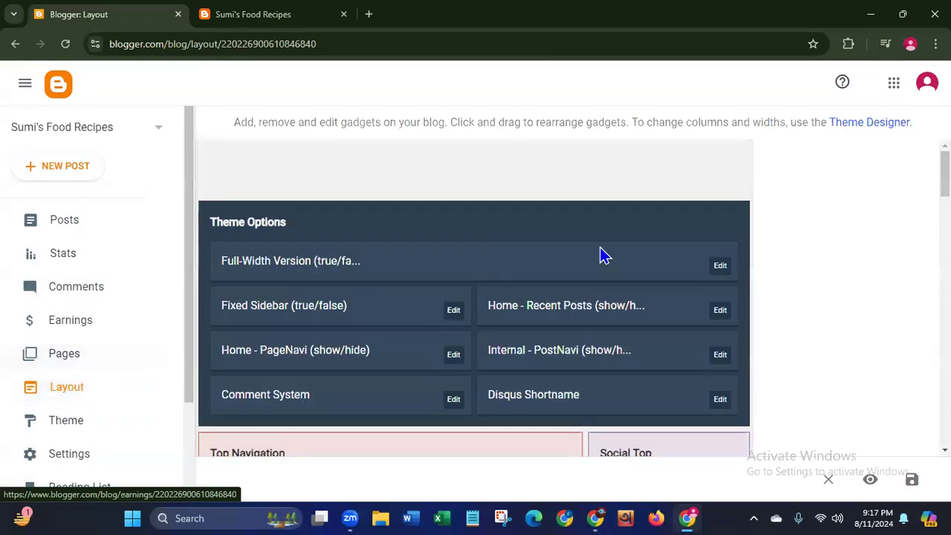
Step: Review the title, description and image options in the Logo section's header settings, and close them without saving
scroll(327, 234, "down", 4)
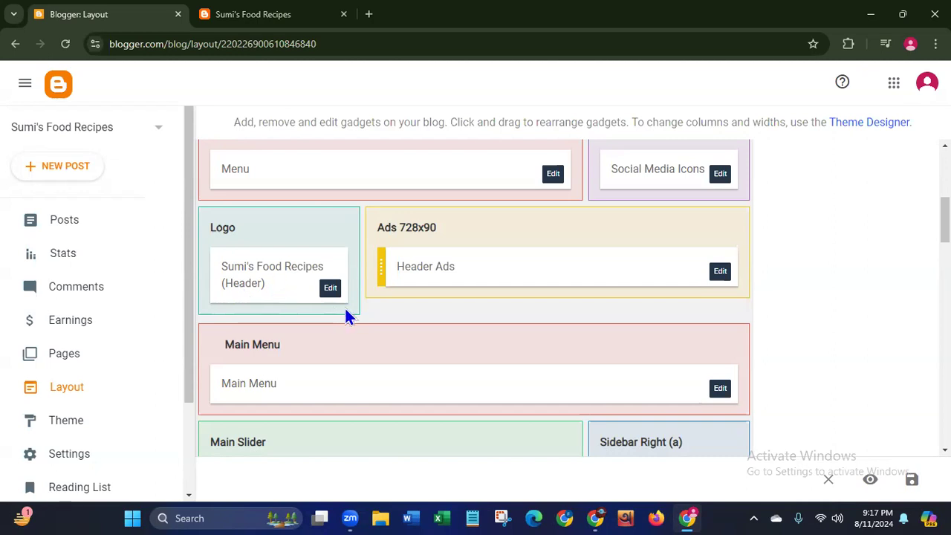
left_click(331, 290)
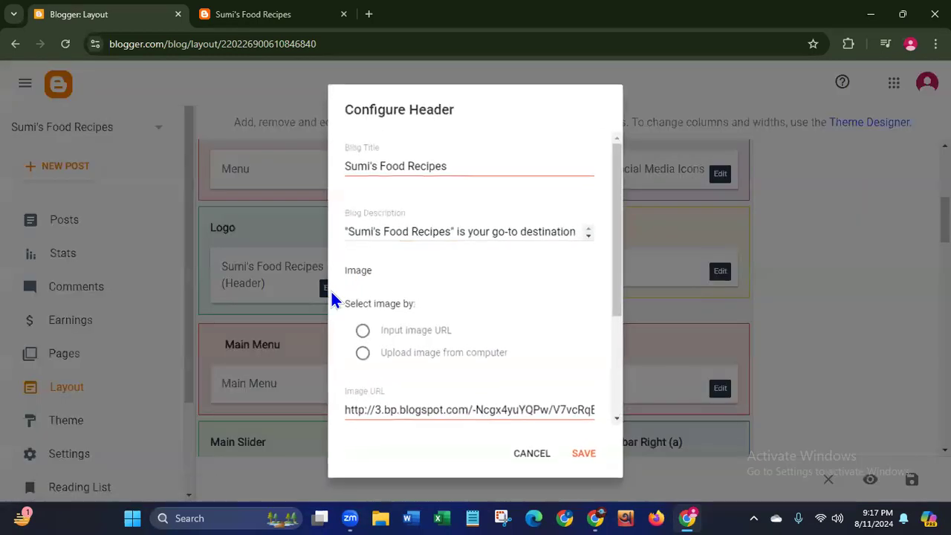
left_click_drag(618, 233, 576, 403)
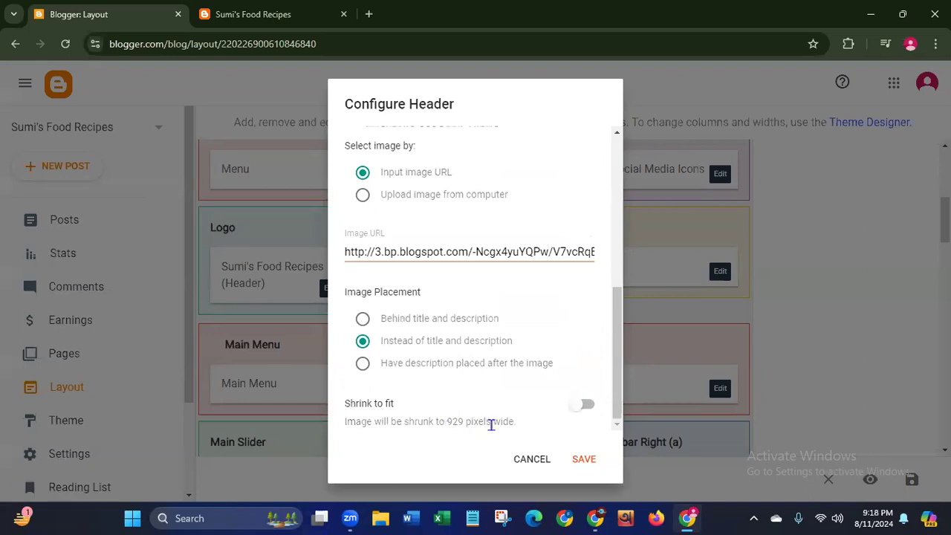
left_click_drag(616, 396, 645, 247)
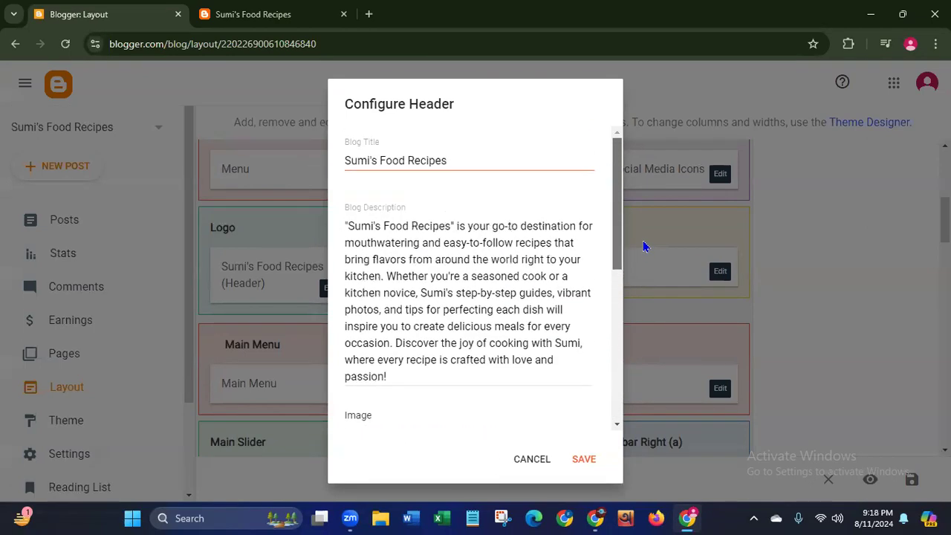
left_click(532, 458)
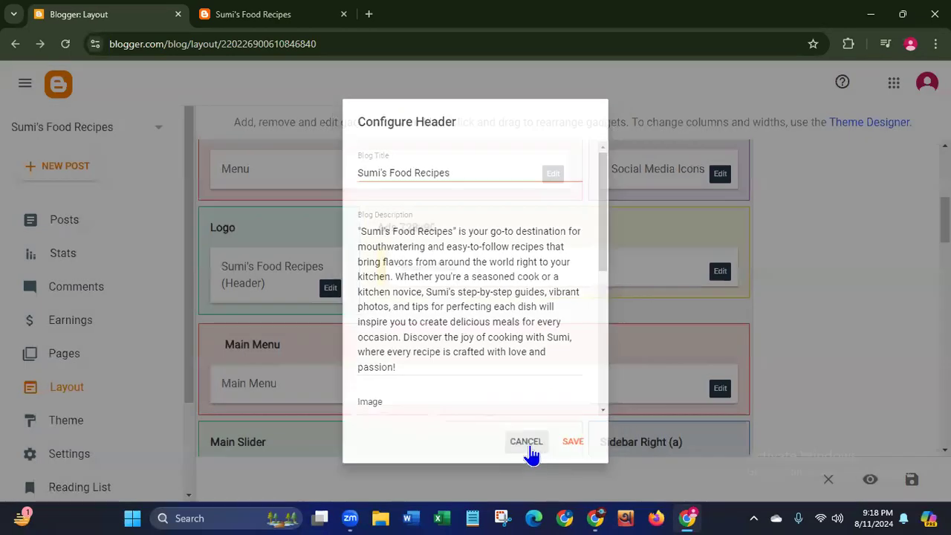
Step: Open Canva in a new browser tab and dismiss its welcome window
left_click(371, 15)
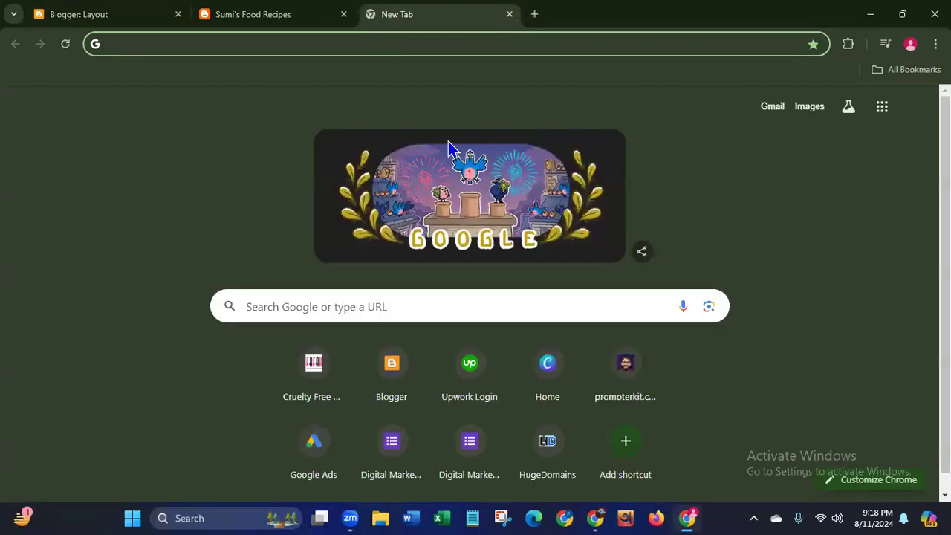
left_click(548, 377)
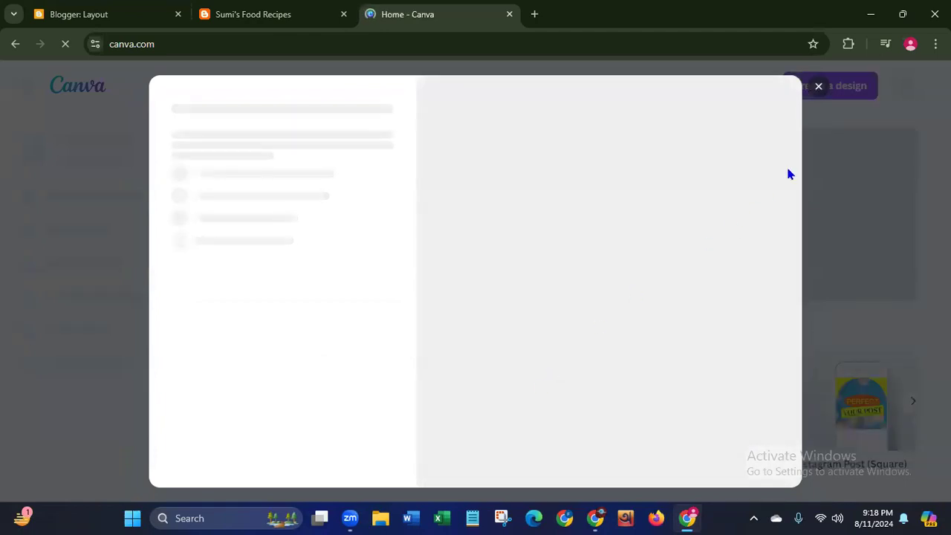
left_click(818, 88)
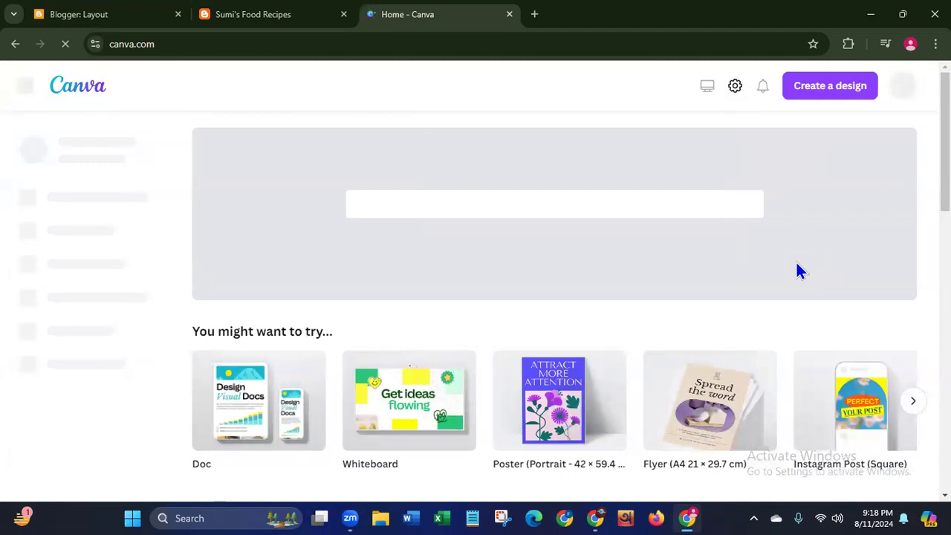
Step: Search the design types for "logo" and try a blank Logo Sticker design
left_click(835, 89)
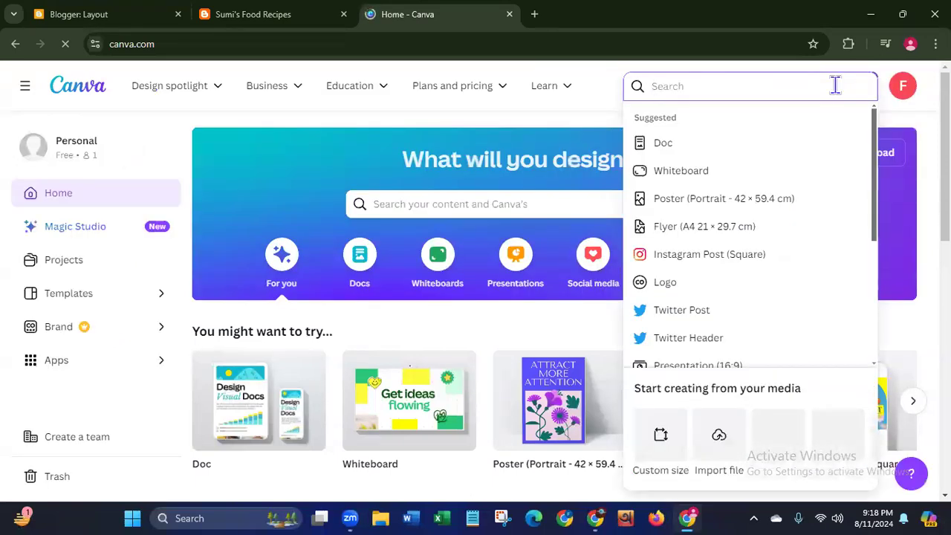
type("lo")
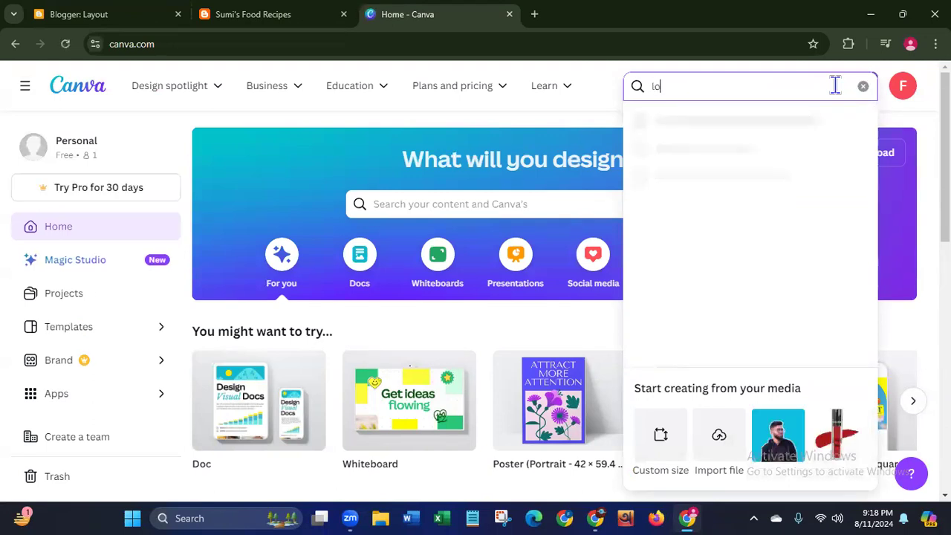
type("go")
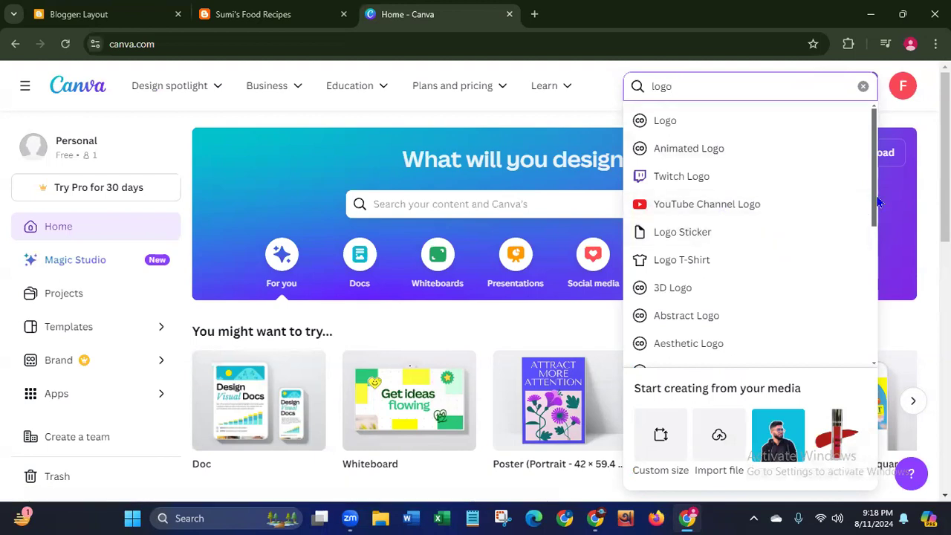
scroll(875, 205, "down", 2)
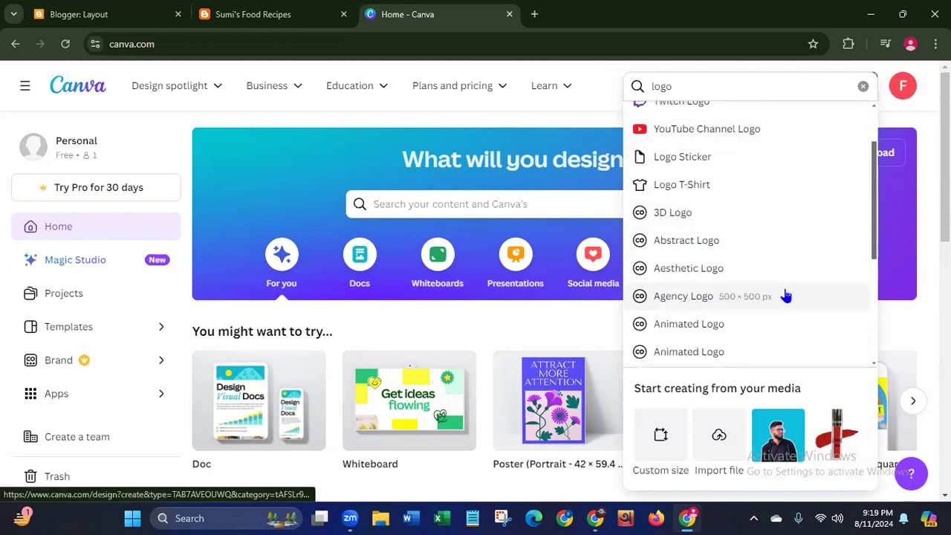
left_click_drag(874, 244, 850, 379)
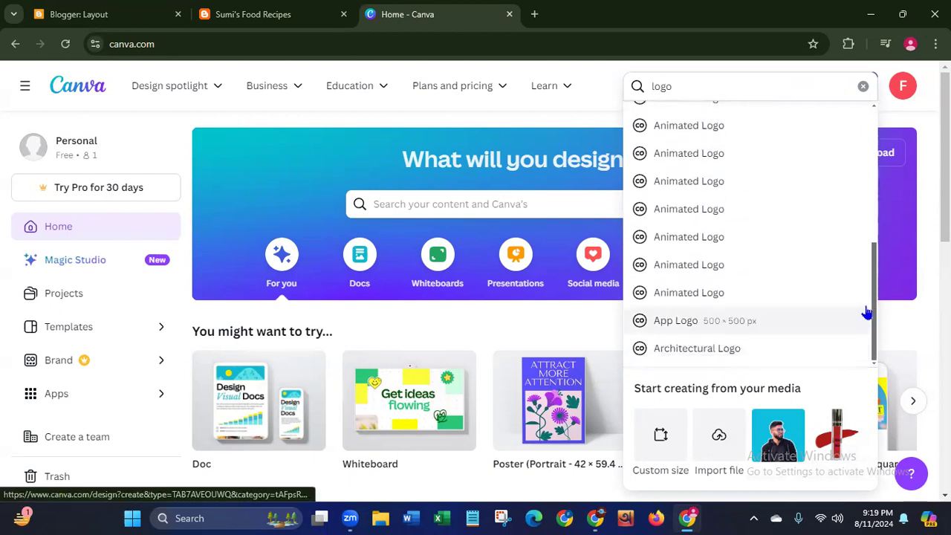
left_click_drag(875, 296, 850, 130)
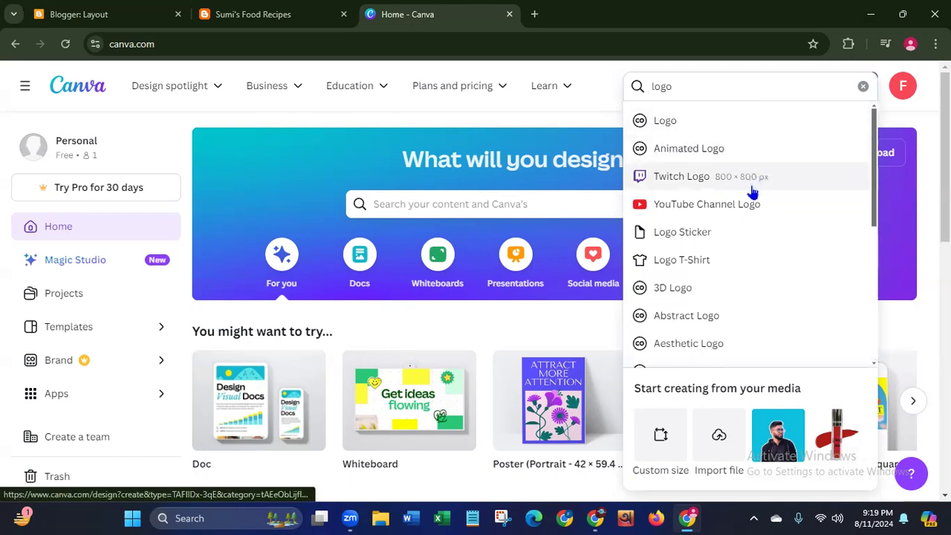
left_click(748, 236)
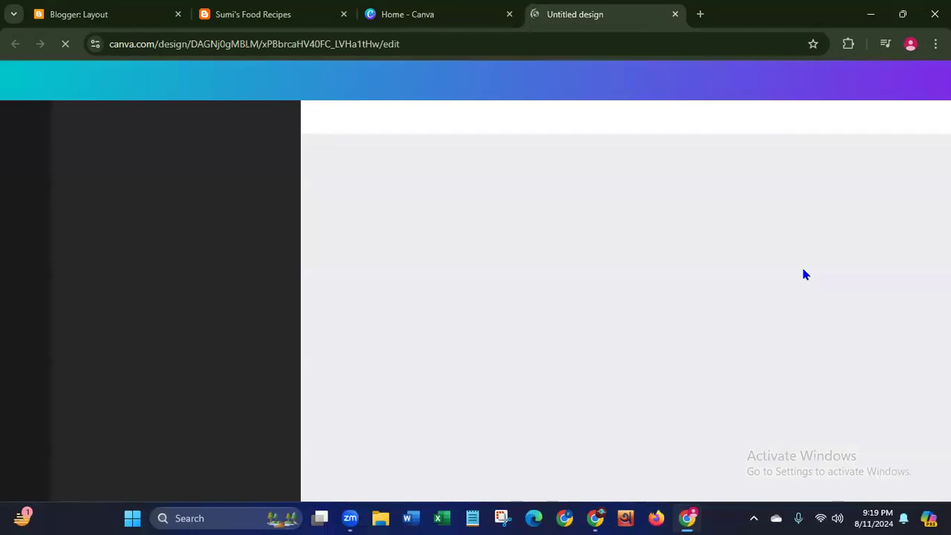
left_click(676, 15)
Step: Search the design types for "blogsite logo" and look through the suggested formats
left_click(650, 86)
key("BackSpace")
key("BackSpace")
key("BackSpace")
key("BackSpace")
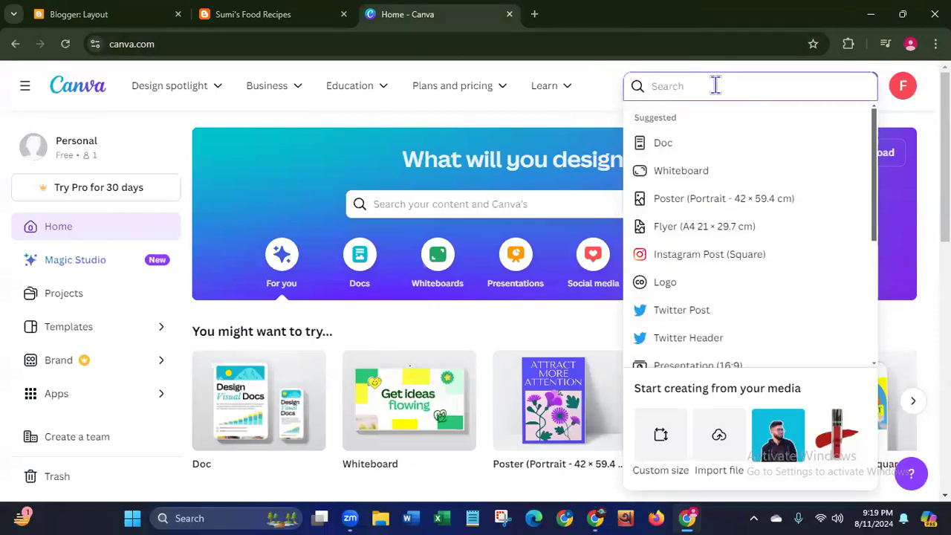
type("blogs")
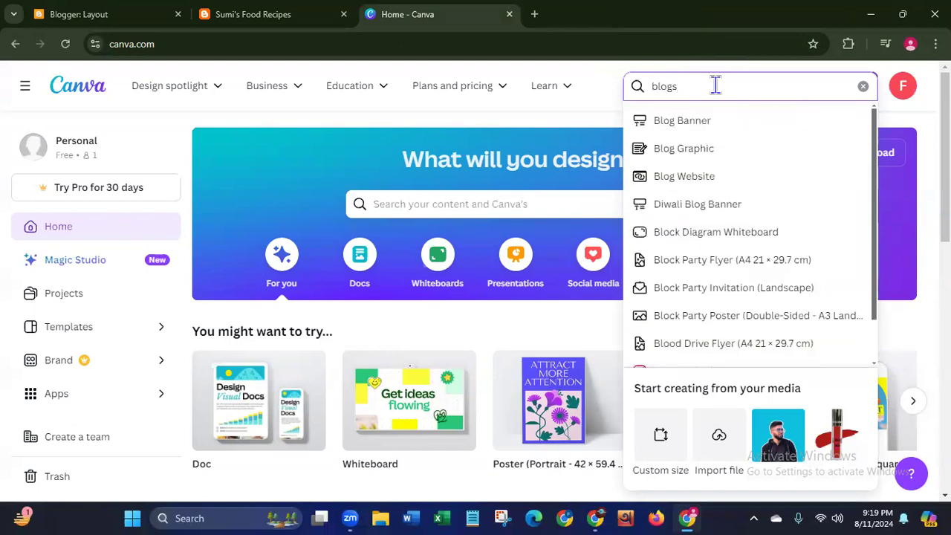
type("ite lo")
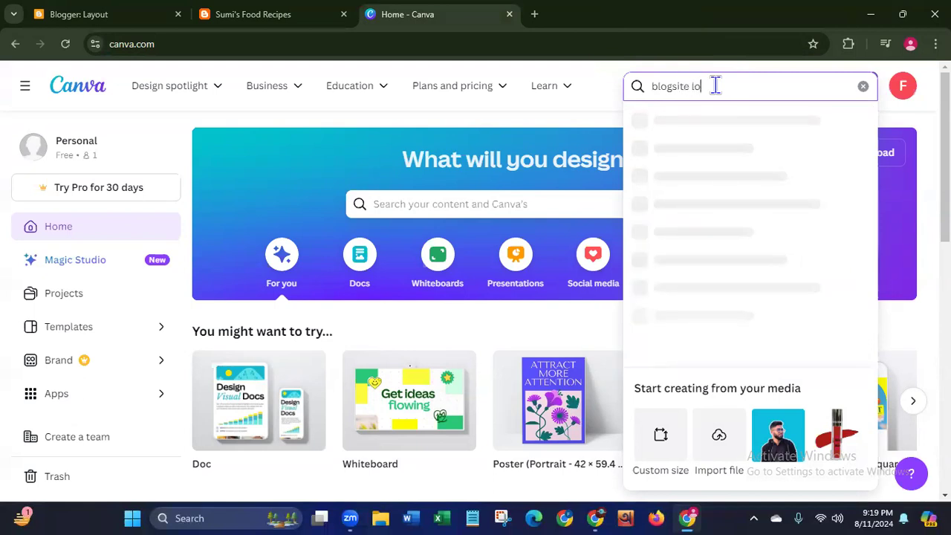
type("go")
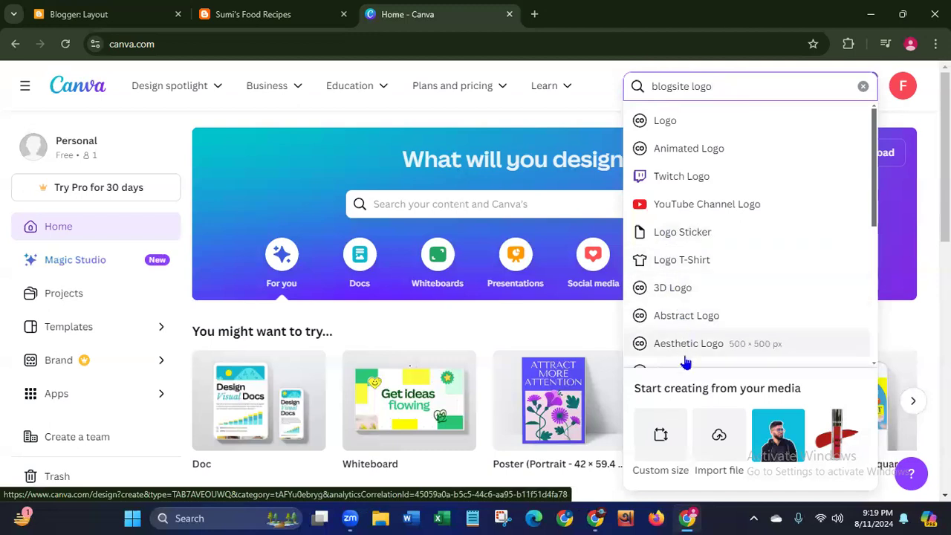
scroll(871, 235, "down", 1)
scroll(872, 235, "down", 5)
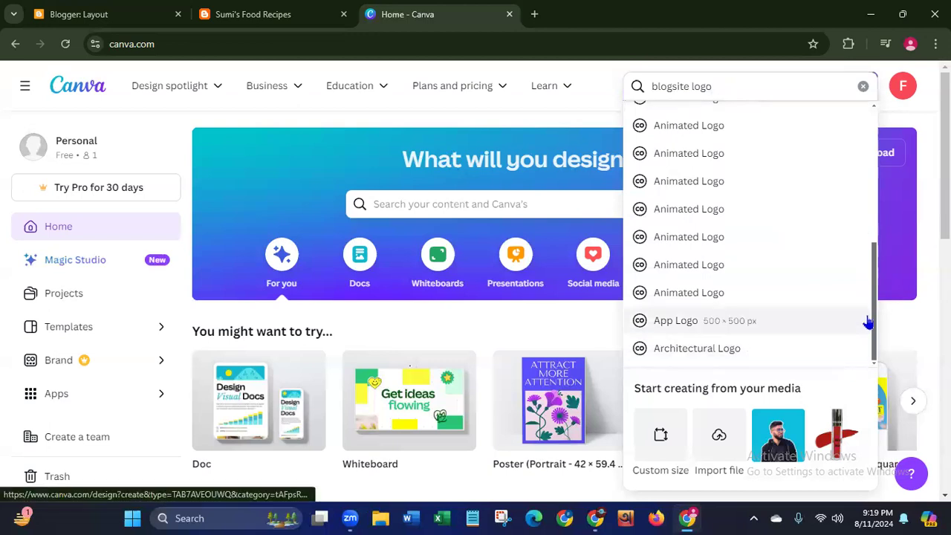
left_click_drag(868, 321, 879, 209)
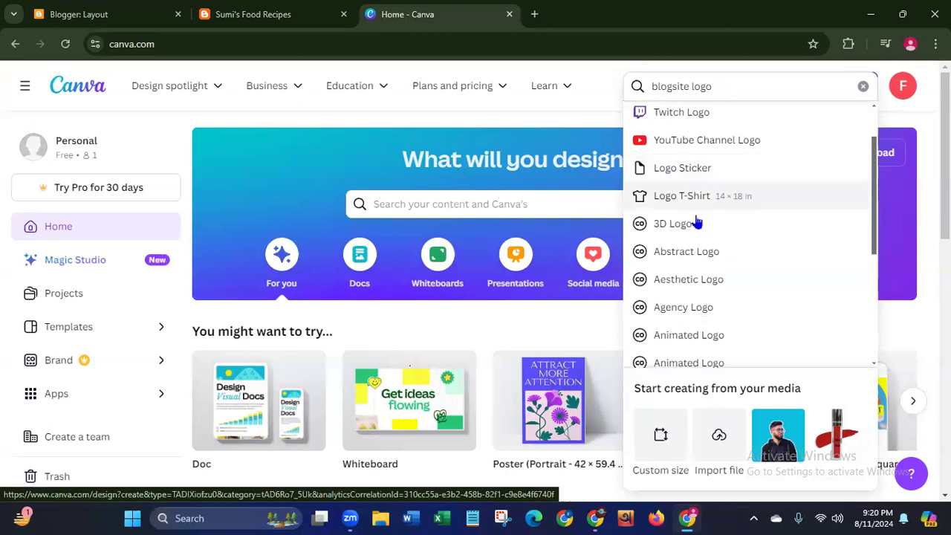
Step: Create a new custom-size design 74 px wide and 40 px high
left_click(657, 439)
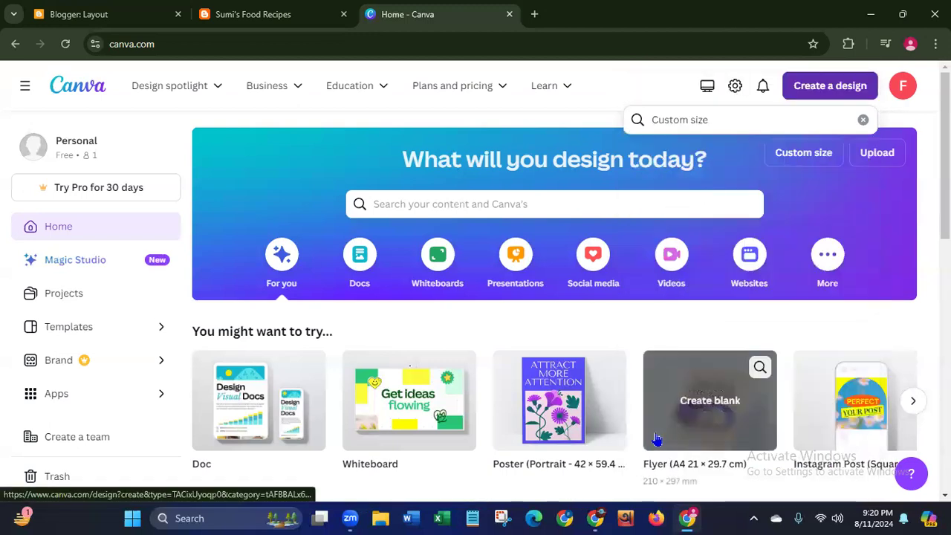
left_click(734, 119)
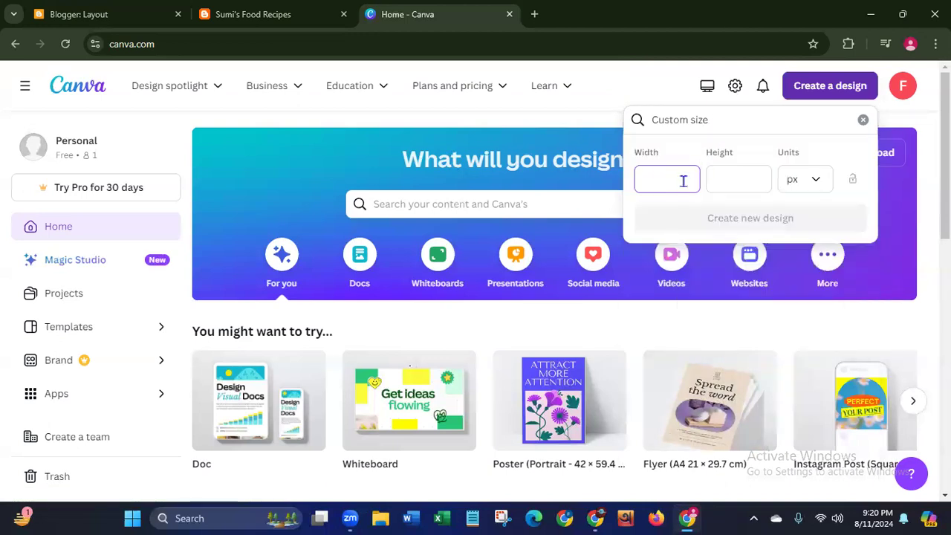
type("74")
left_click(734, 179)
type("36")
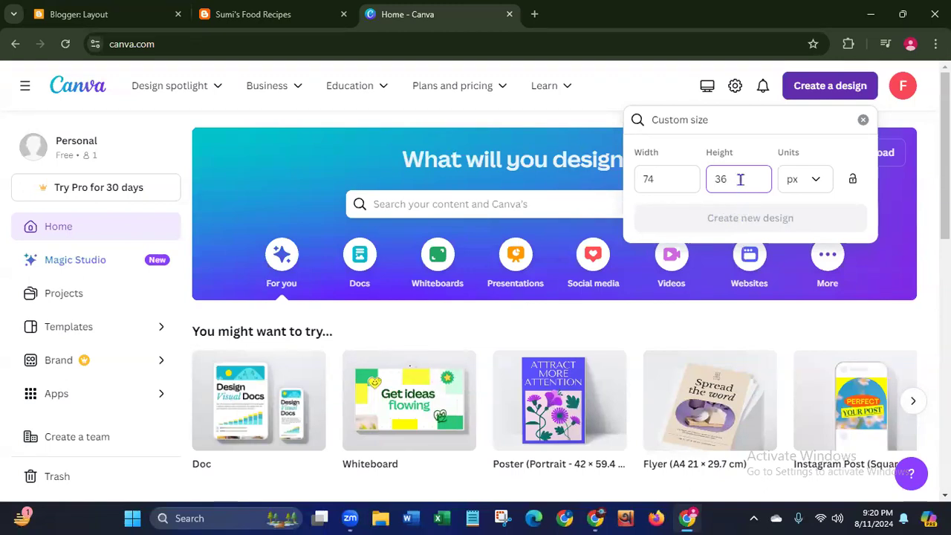
type("4")
mouse_move(515, 116)
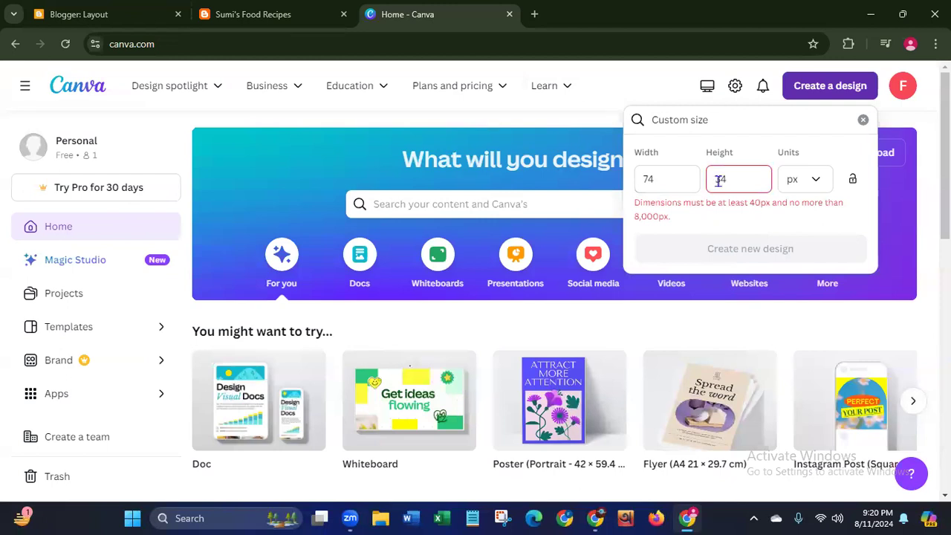
left_click(721, 178)
key("BackSpace")
type("0")
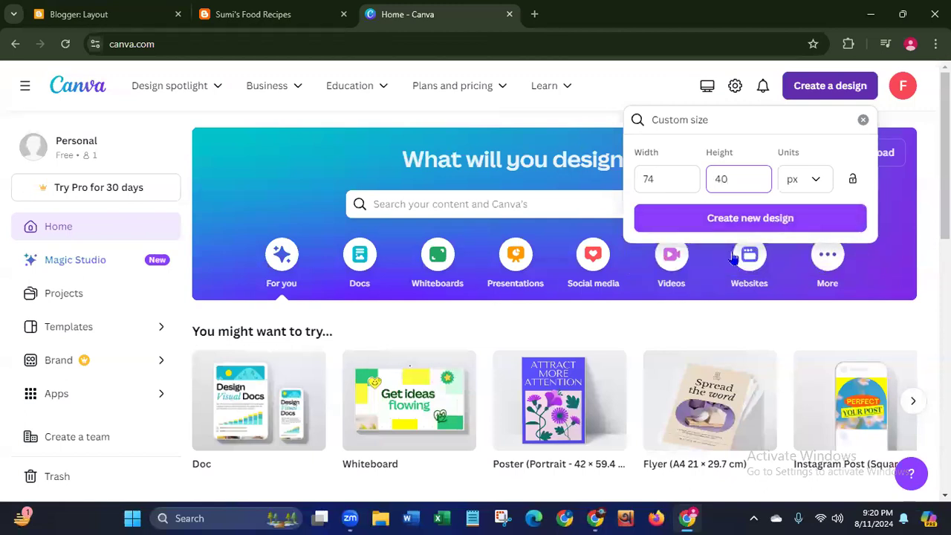
left_click(752, 218)
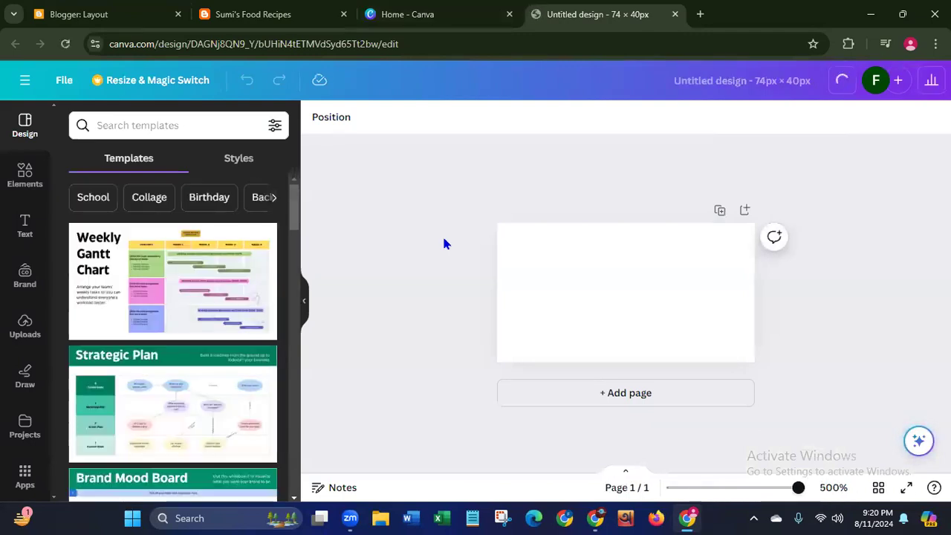
Step: Try a default heading on the blank page and replace it with the script-style "Tren DING" text combination
left_click(28, 236)
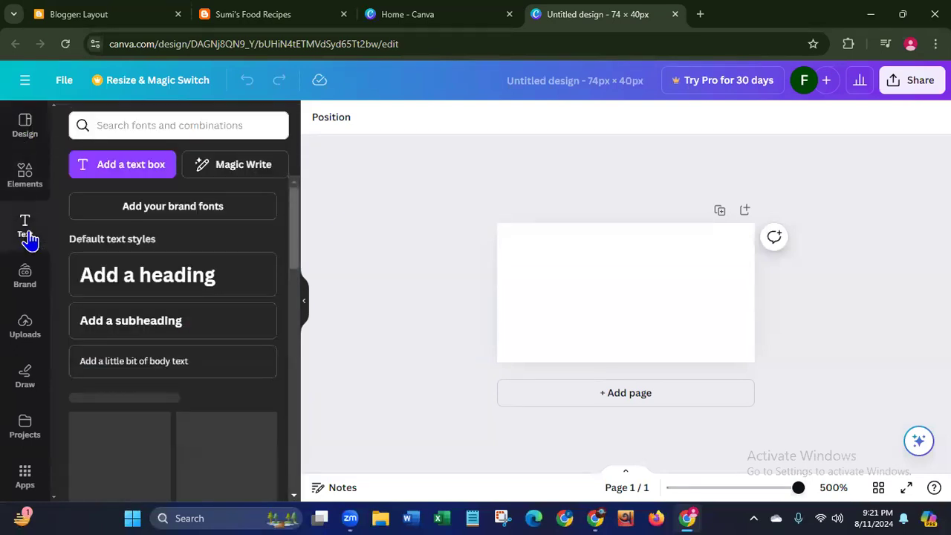
left_click(109, 281)
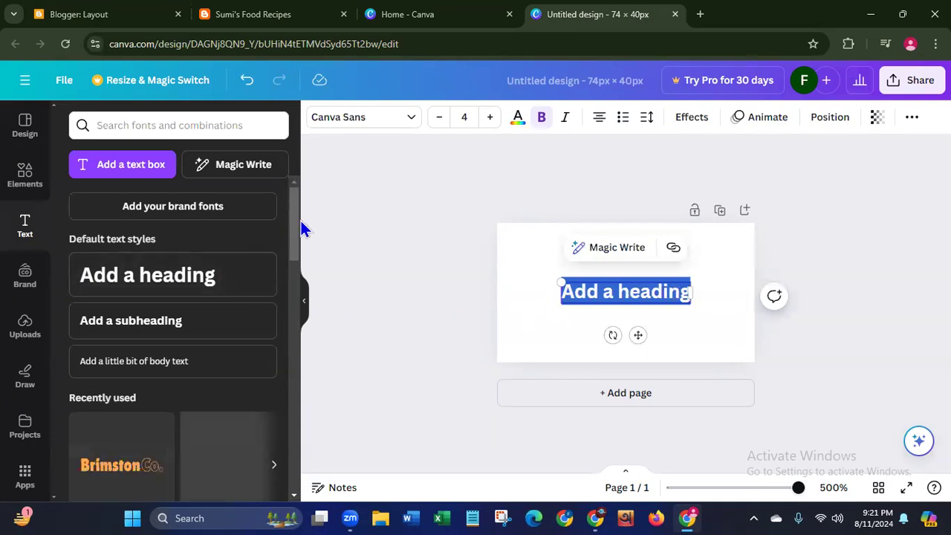
left_click_drag(294, 239, 323, 278)
left_click_drag(575, 295, 145, 260)
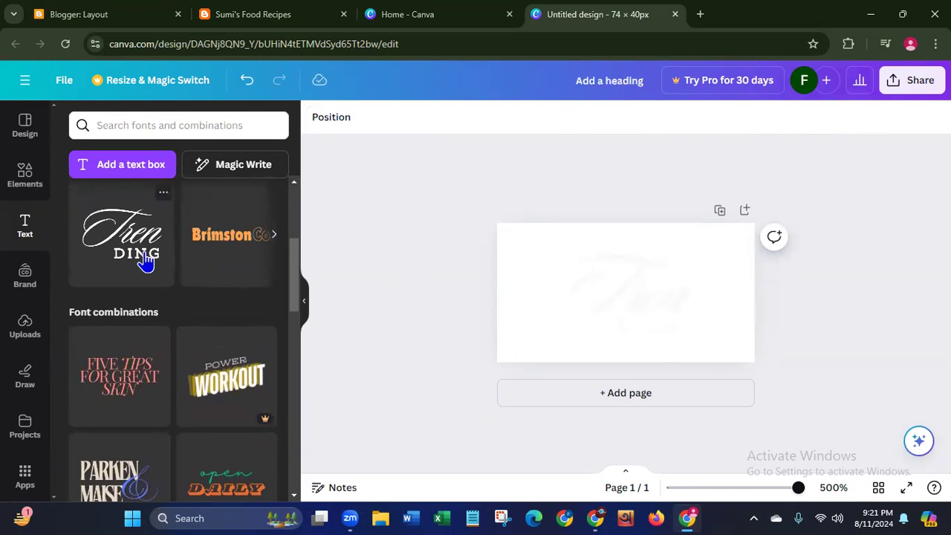
left_click_drag(145, 260, 121, 174)
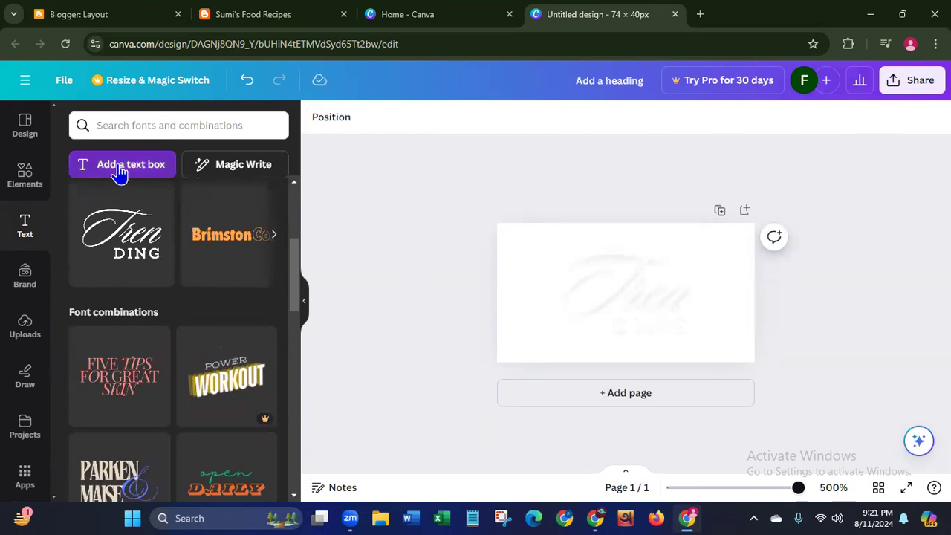
Step: Add a plain text box to the page and set the page background to black
left_click(121, 174)
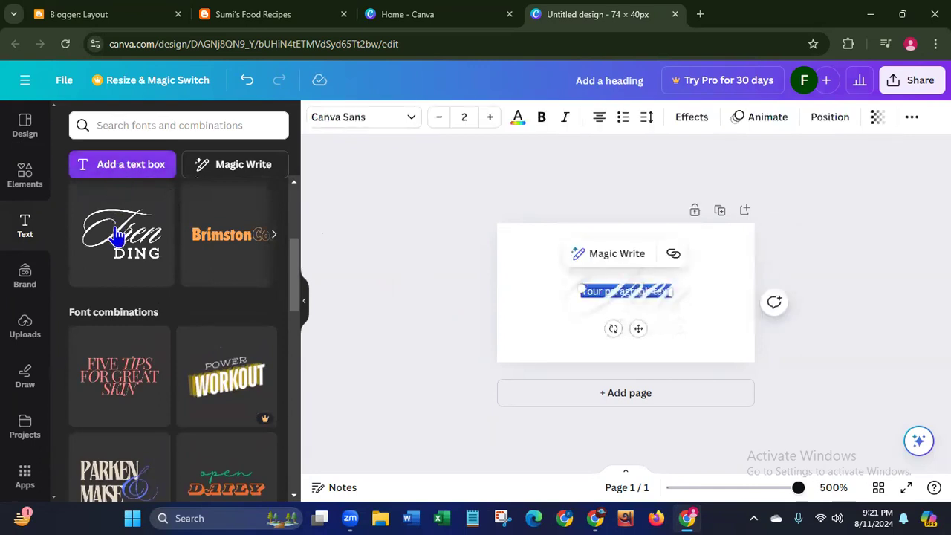
left_click(603, 311)
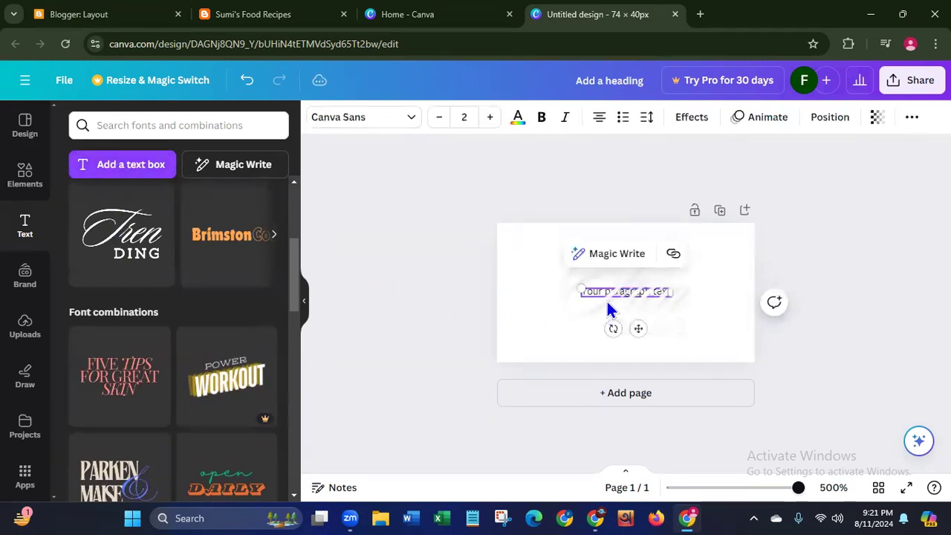
left_click(512, 241)
left_click(324, 122)
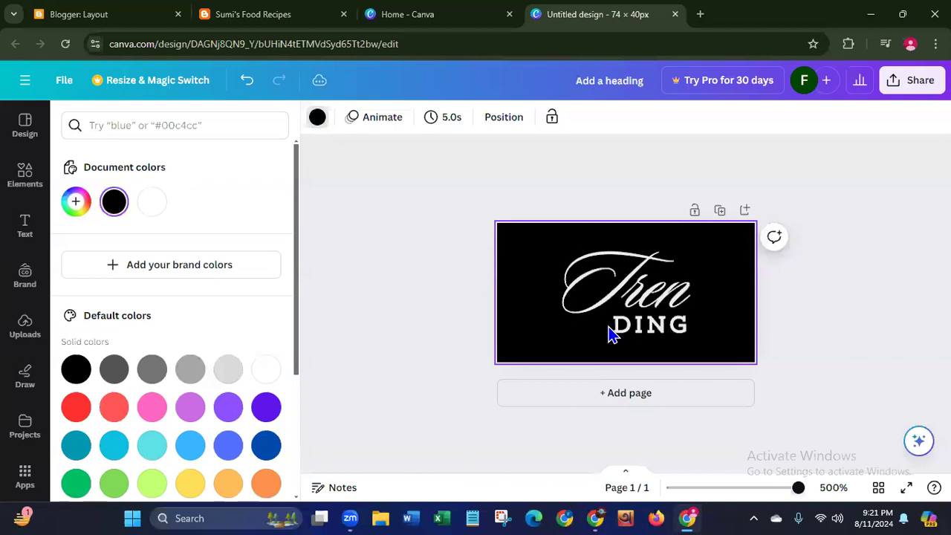
Step: Remove the plain text box and shift the "Tren DING" text combination to the right half of the page
left_click(617, 289)
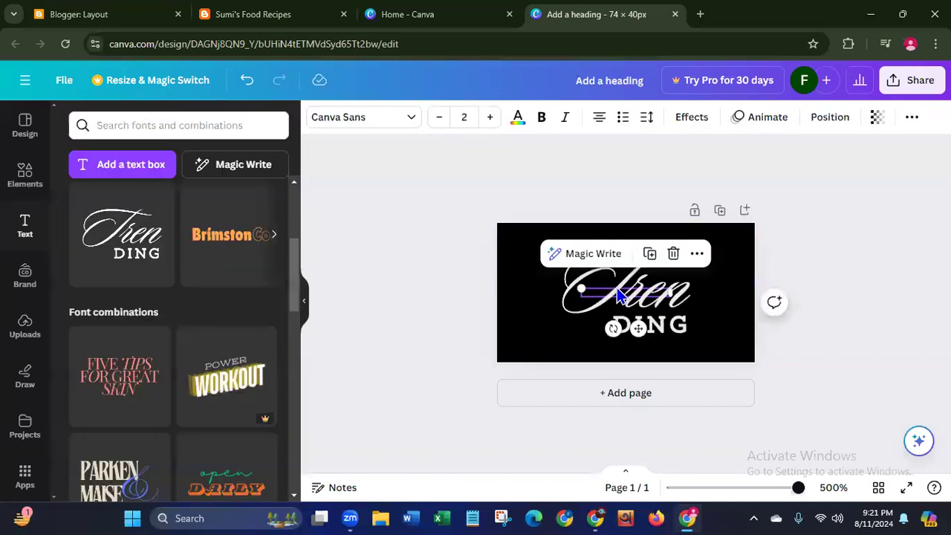
key("Escape")
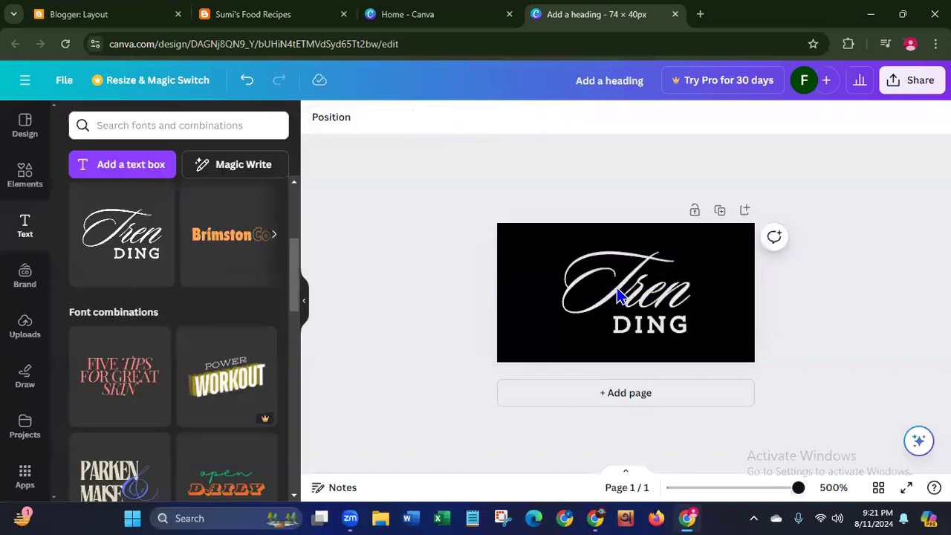
left_click(636, 297)
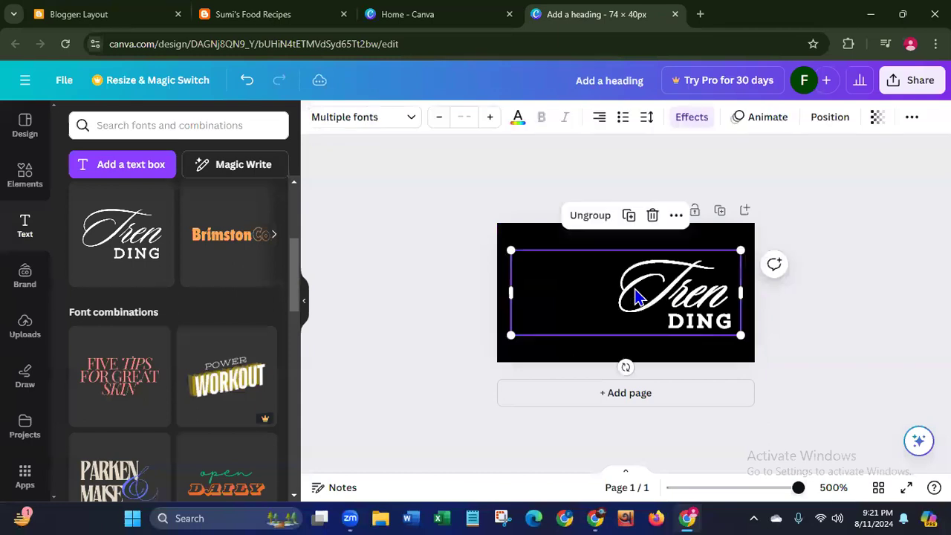
left_click(637, 297)
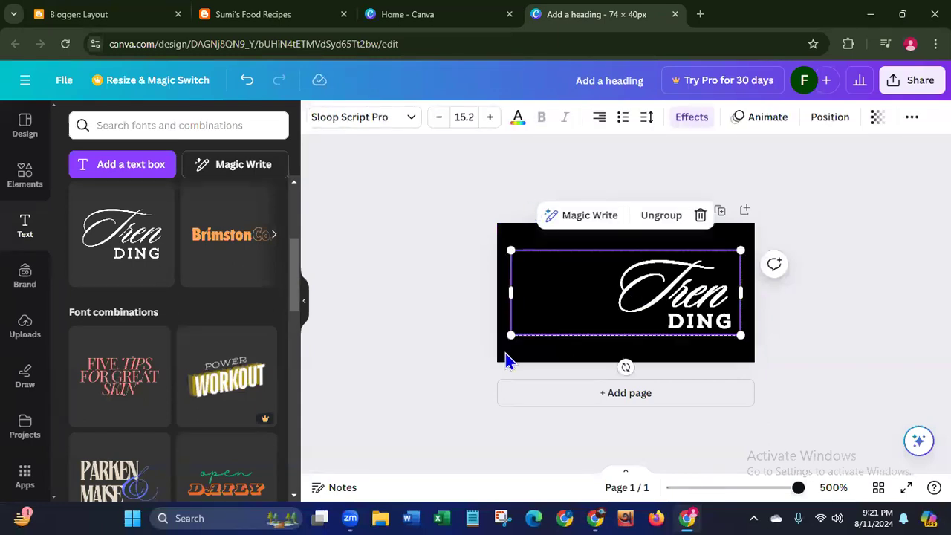
Step: Set the page background to white (#ffffff)
left_click(408, 187)
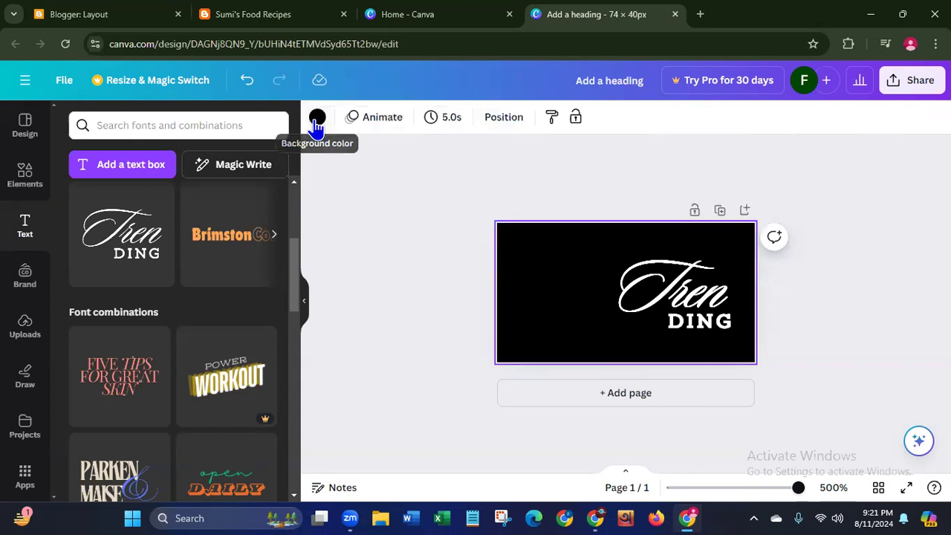
left_click(317, 120)
left_click(152, 201)
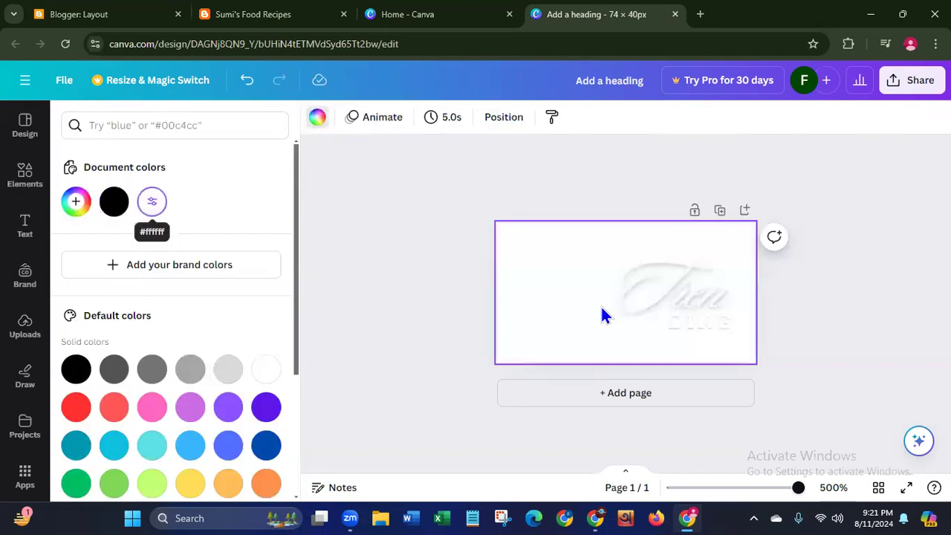
Step: Change both words of the "Tren DING" text combination to black
left_click(644, 308)
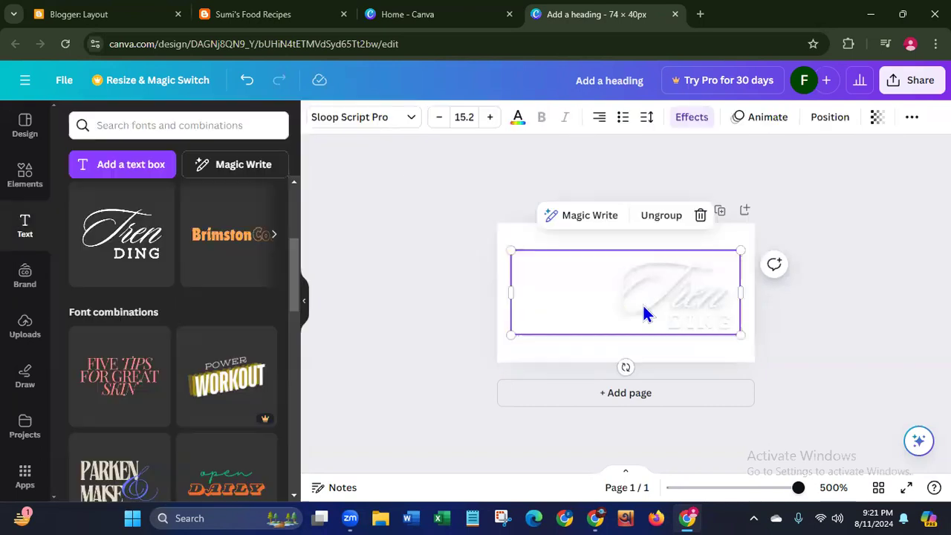
left_click(519, 120)
left_click(75, 371)
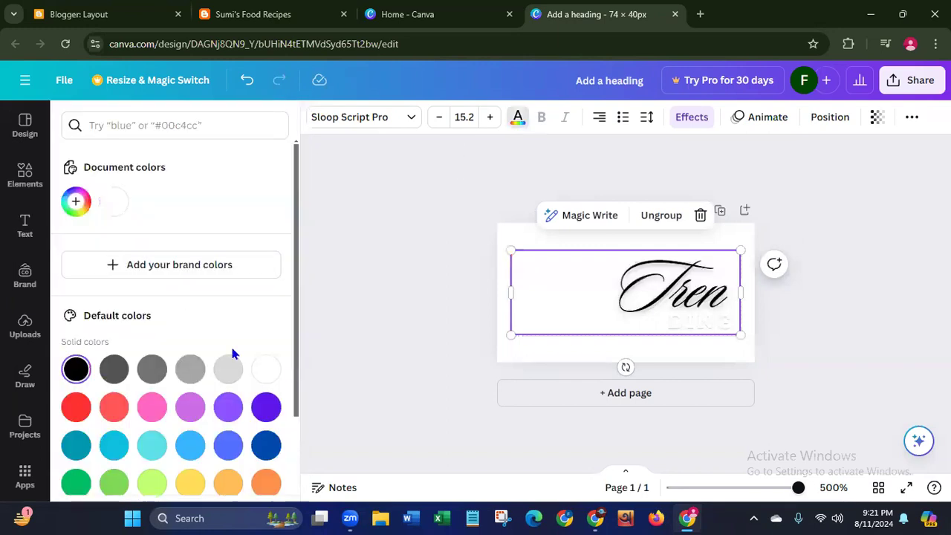
left_click(683, 318)
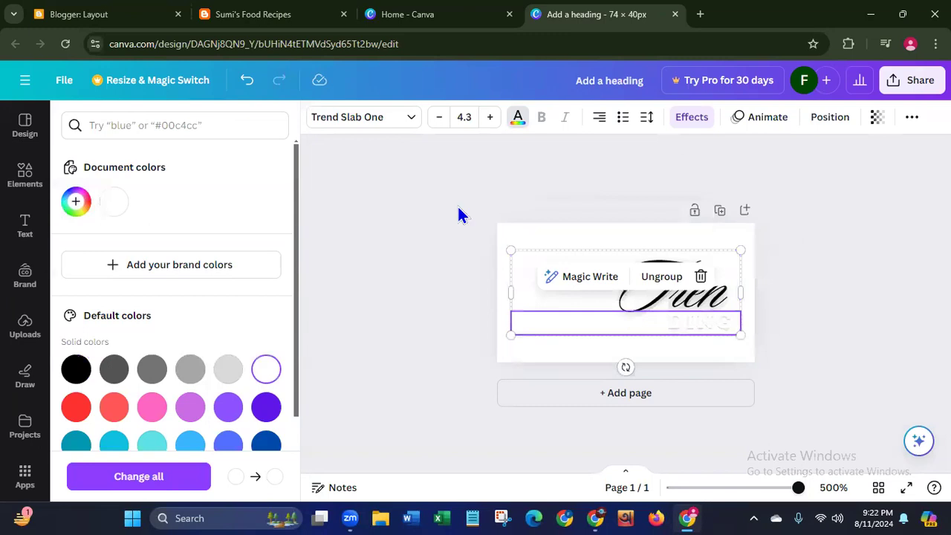
left_click(76, 370)
key("Escape")
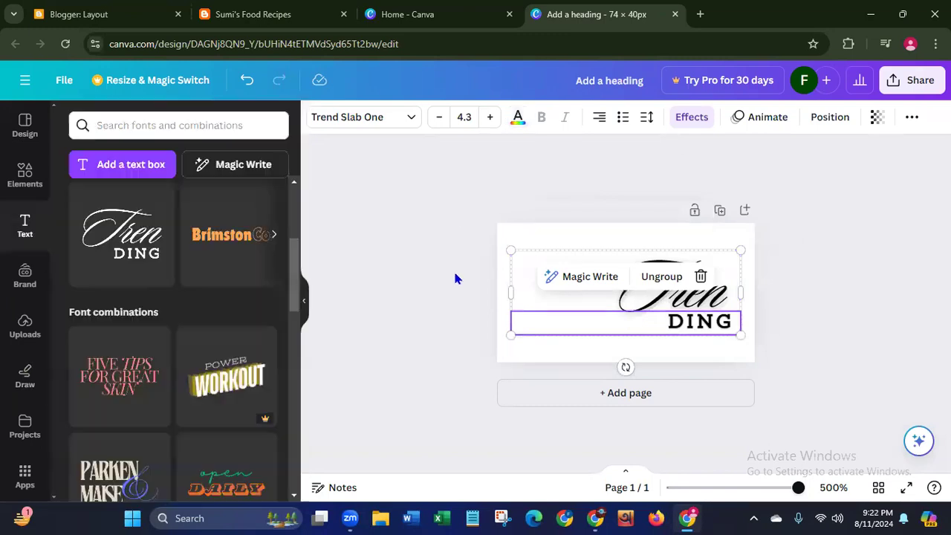
Step: Erase the script word "Tren" from the black text combination
left_click(664, 276)
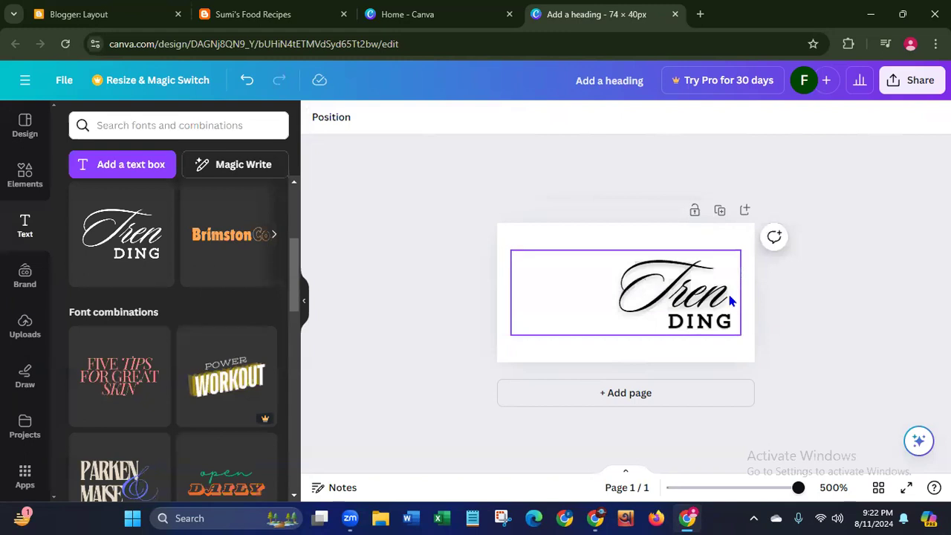
left_click(730, 296)
left_click(730, 295)
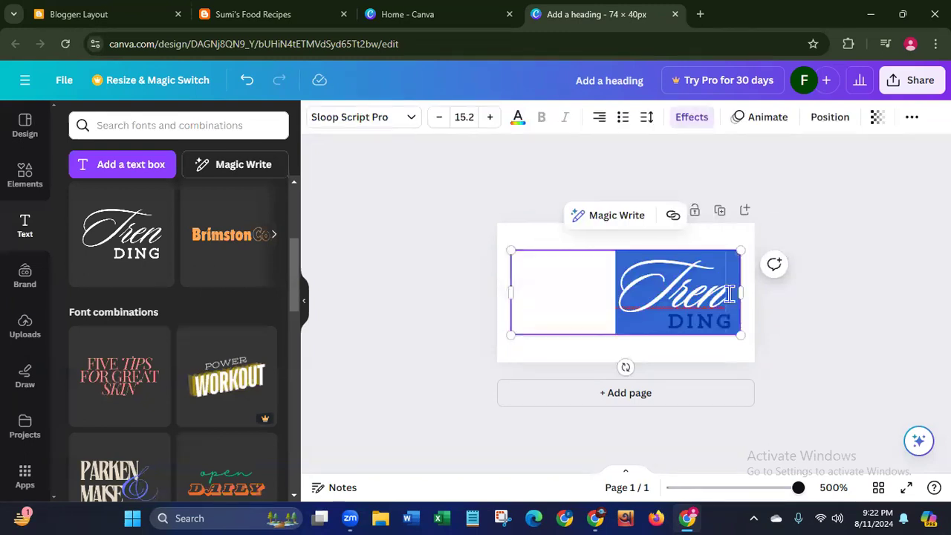
key("BackSpace")
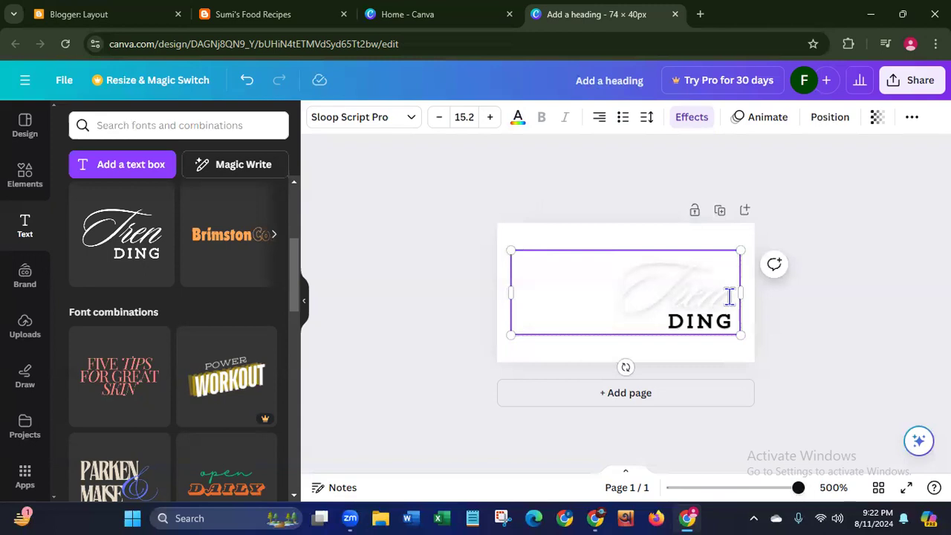
left_click(443, 347)
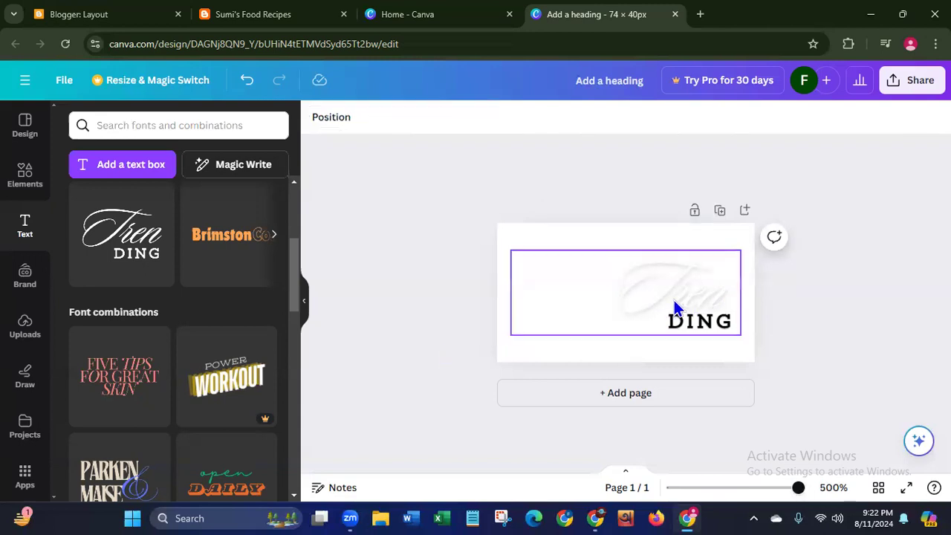
left_click(721, 299)
left_click(734, 292)
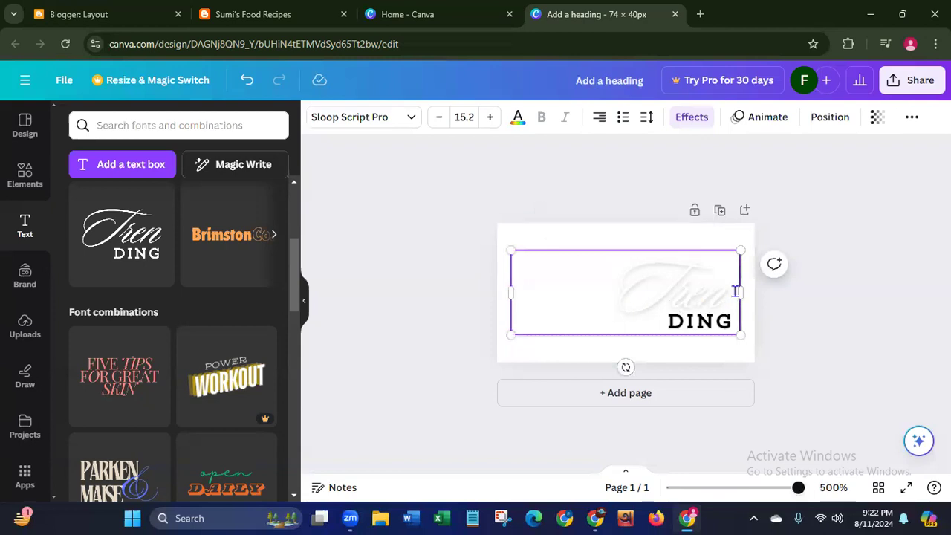
left_click(513, 346)
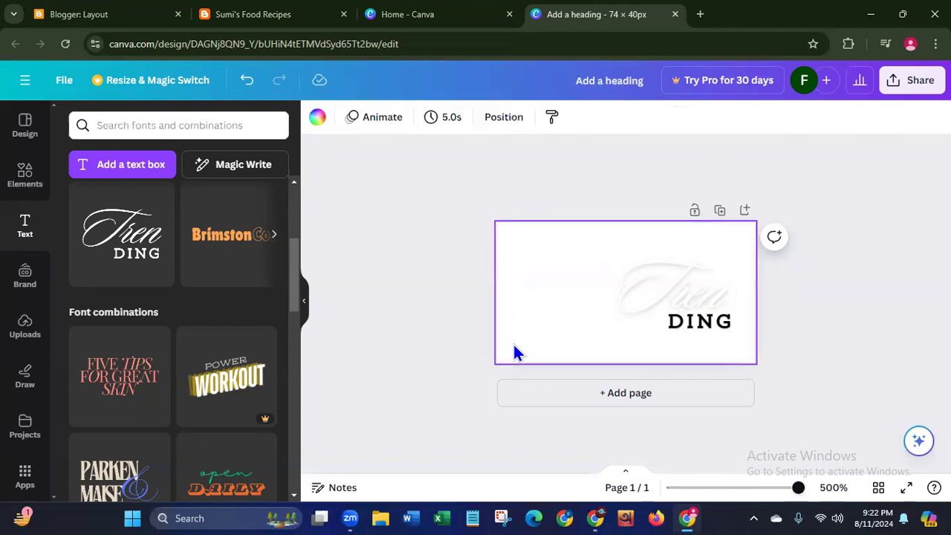
Step: Ungroup the black text combination and move its "DING" line down to the bottom edge of the page
left_click(647, 296)
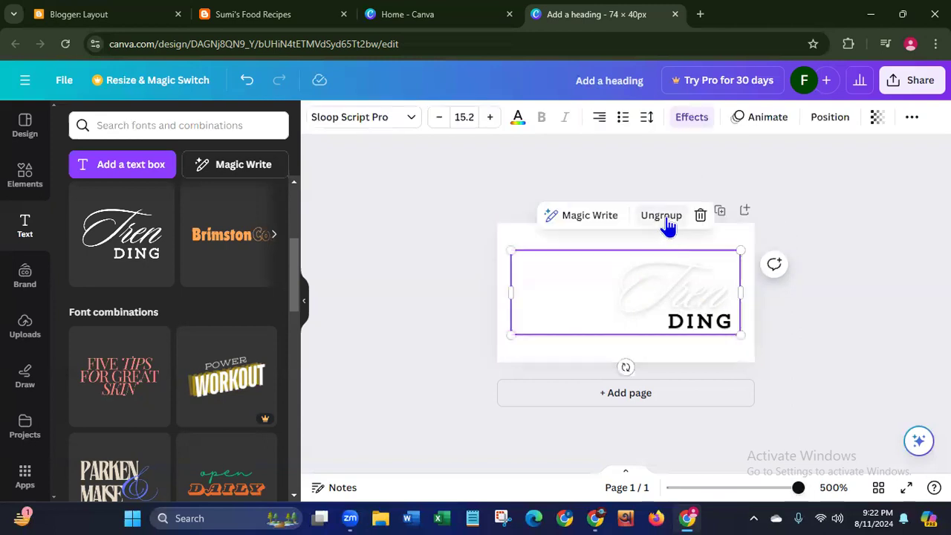
left_click(662, 217)
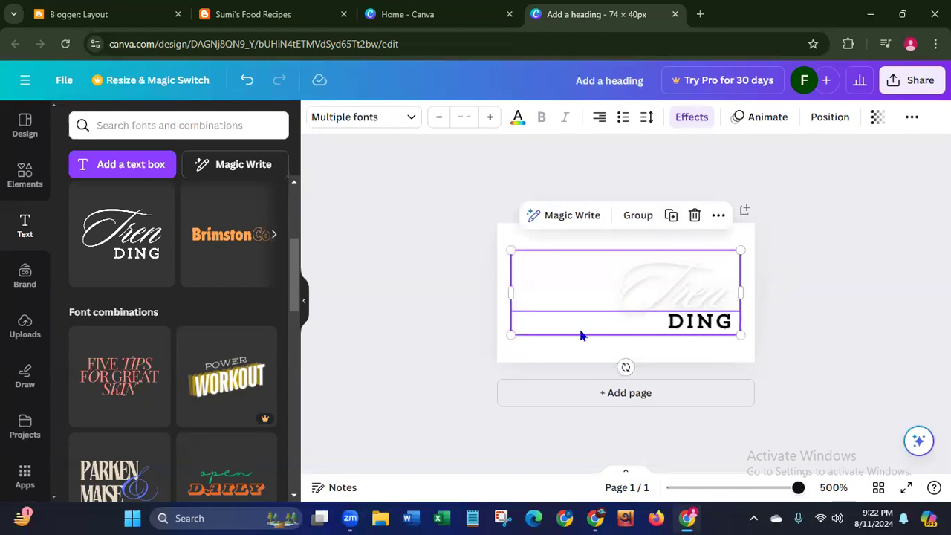
left_click_drag(588, 322, 583, 319)
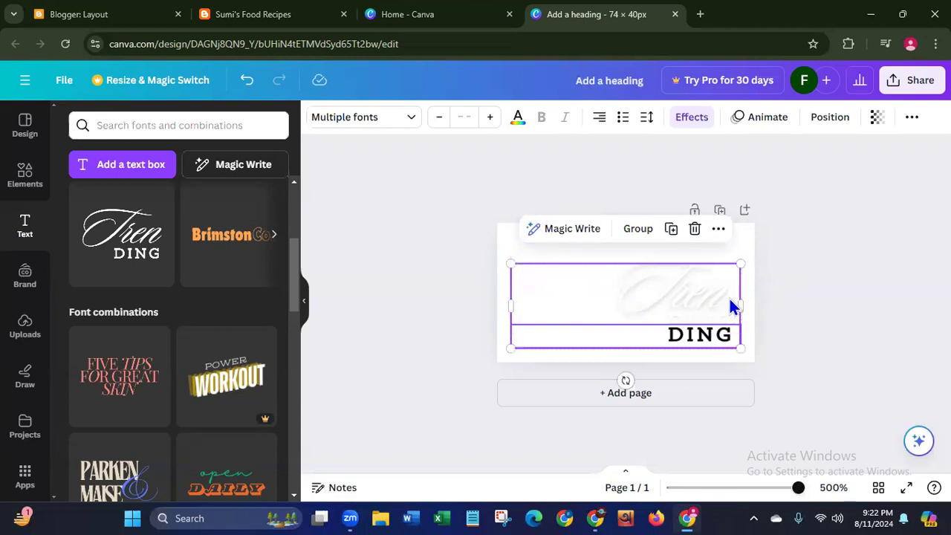
left_click_drag(675, 284, 671, 314)
left_click(406, 304)
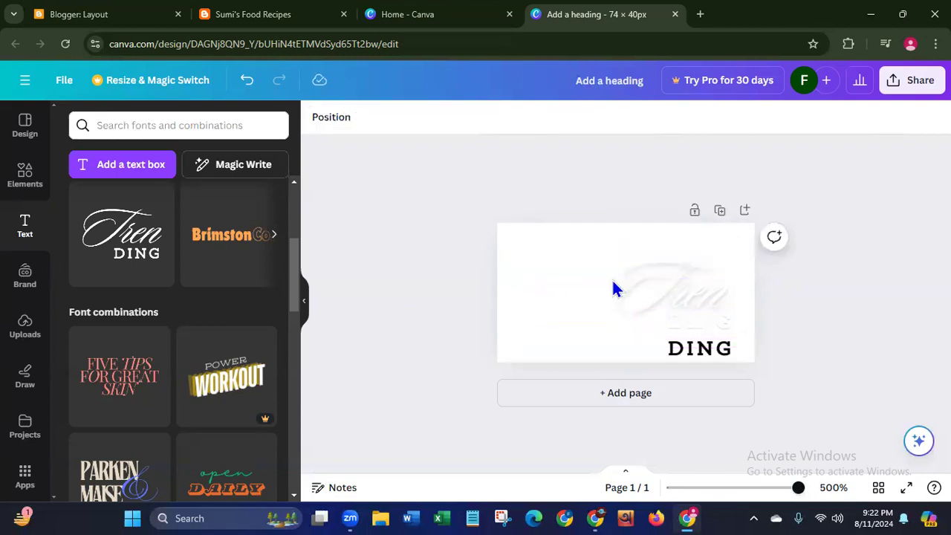
Step: Replace the remaining white script word "Tren" with the first word of the blog's title and colour it red
left_click(695, 269)
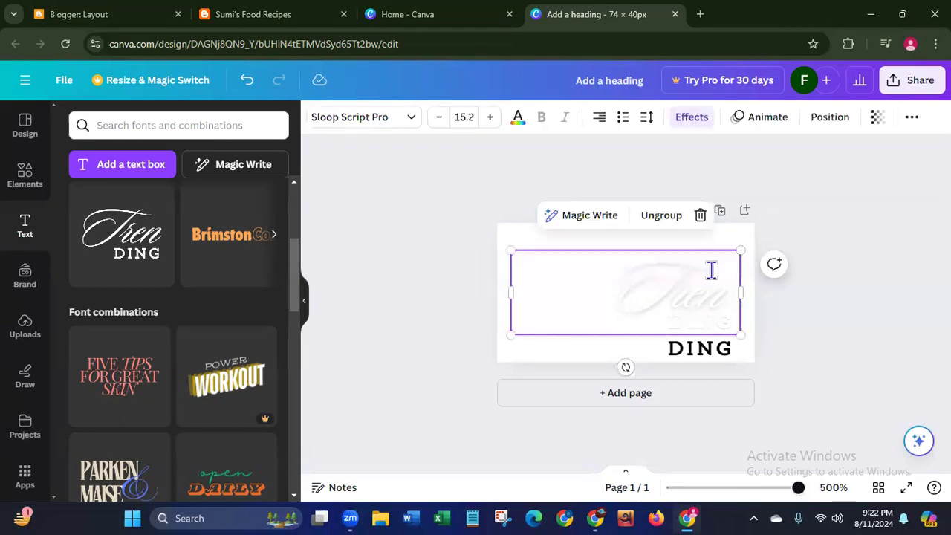
double_click(711, 270)
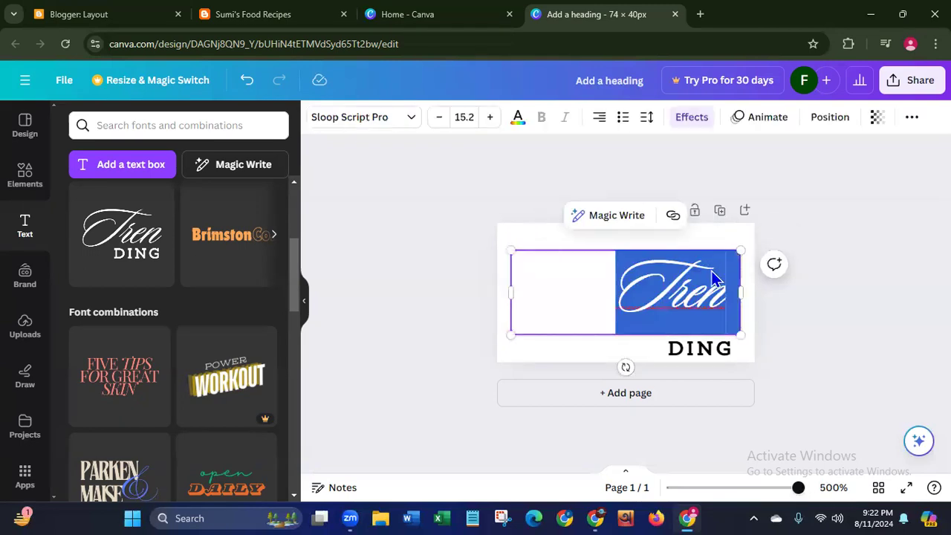
key("BackSpace")
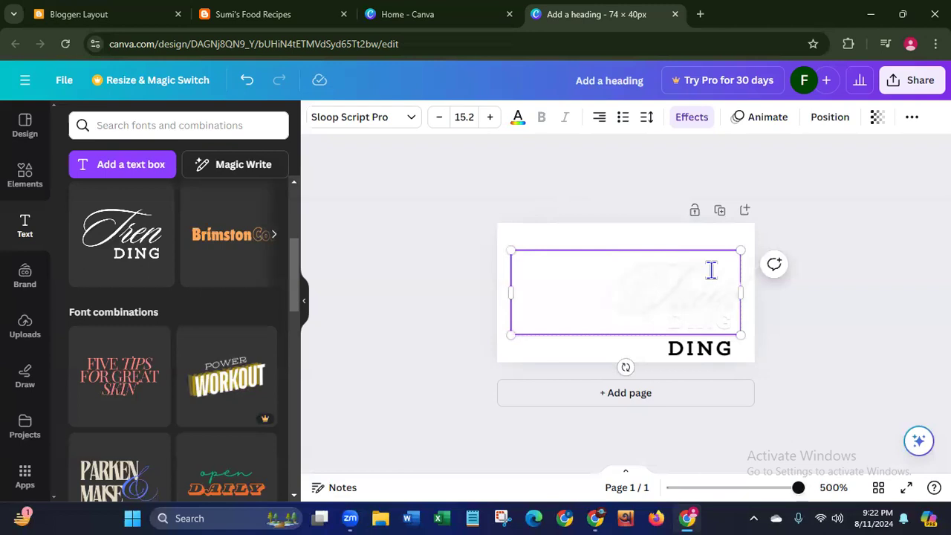
left_click(439, 324)
left_click(646, 271)
left_click(518, 117)
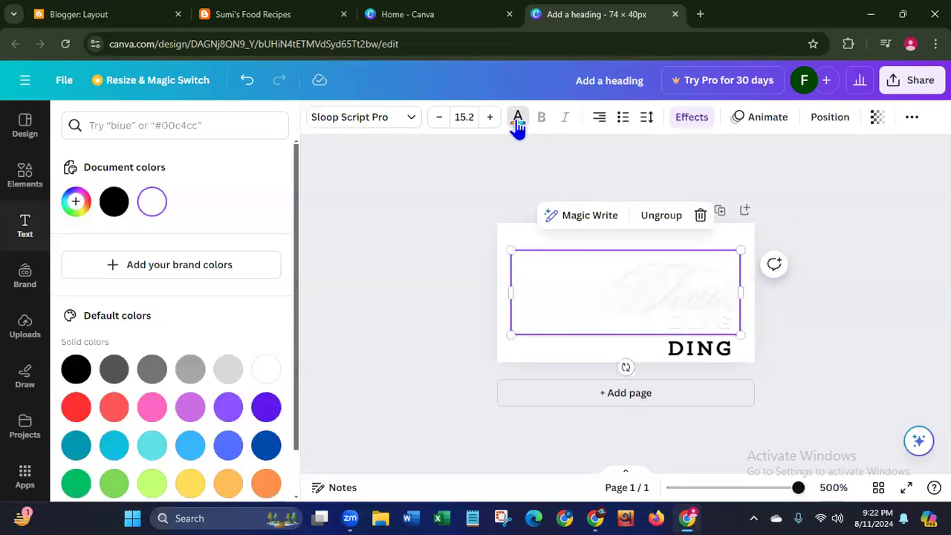
left_click(76, 408)
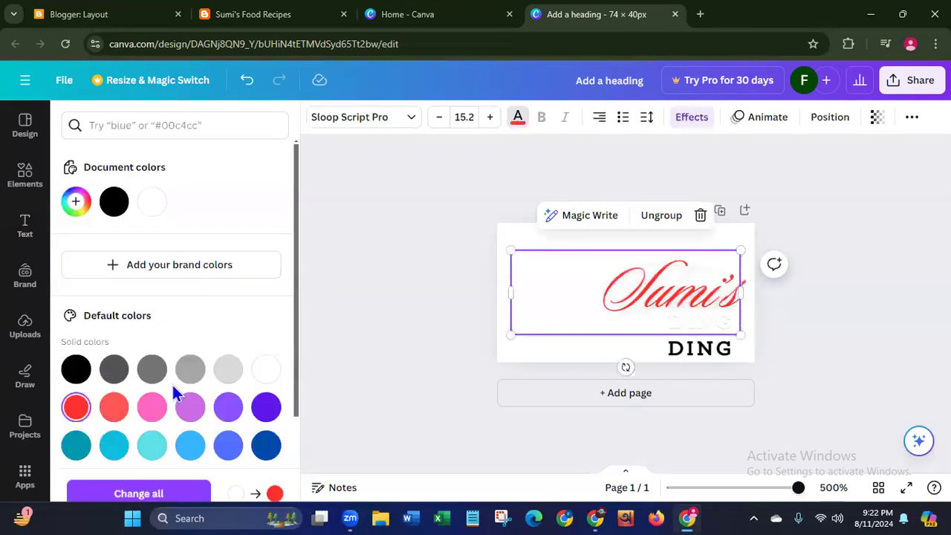
Step: Replace the black "DING" text at the bottom of the page with "FOOD RECIPES"
left_click(713, 327)
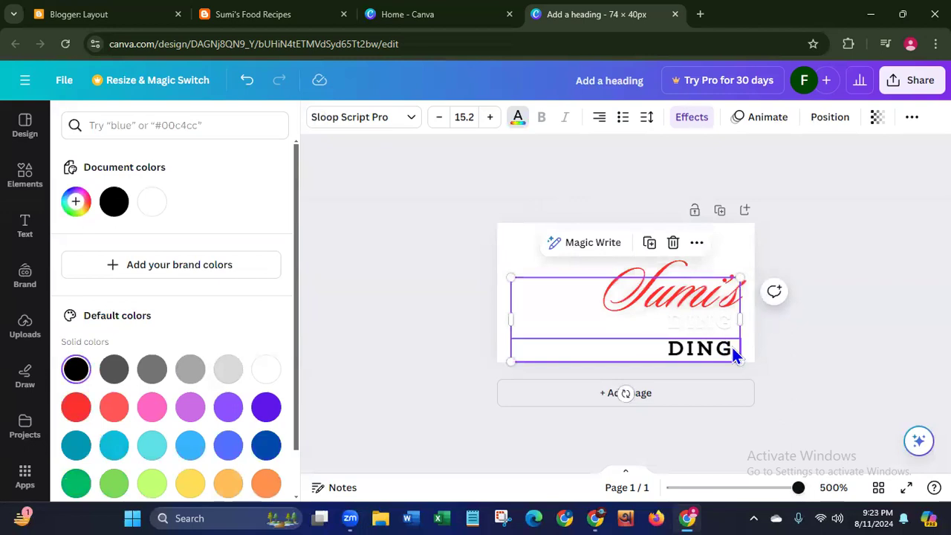
left_click(734, 347)
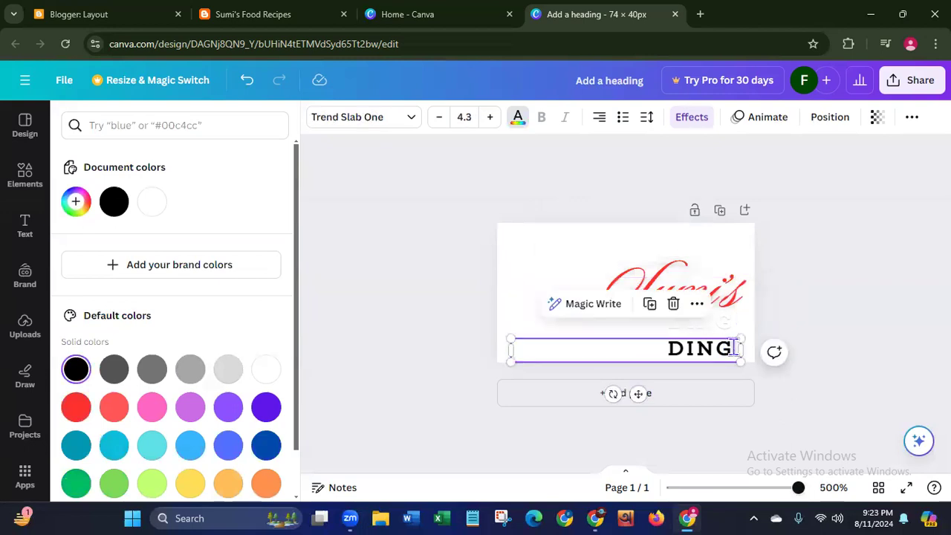
double_click(733, 347)
key("BackSpace")
type("FOOD")
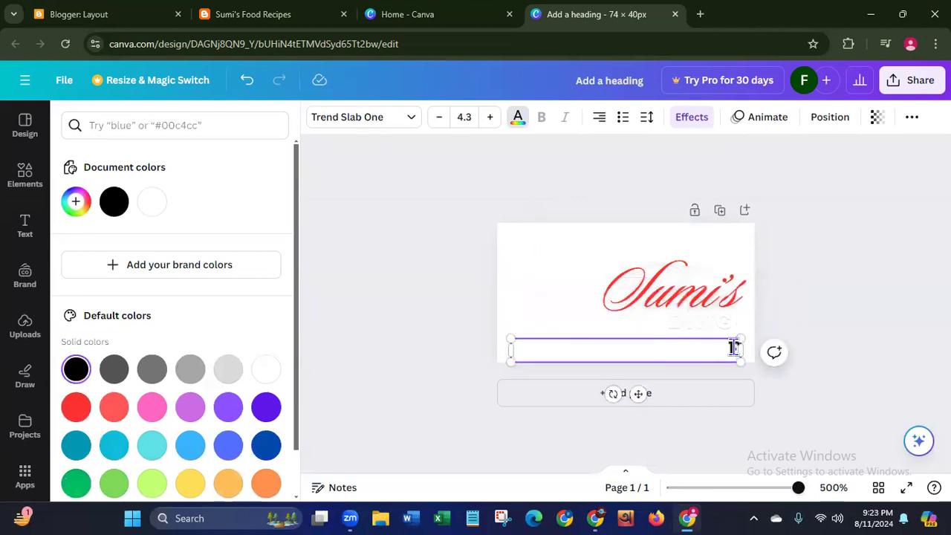
type(" RECIPES")
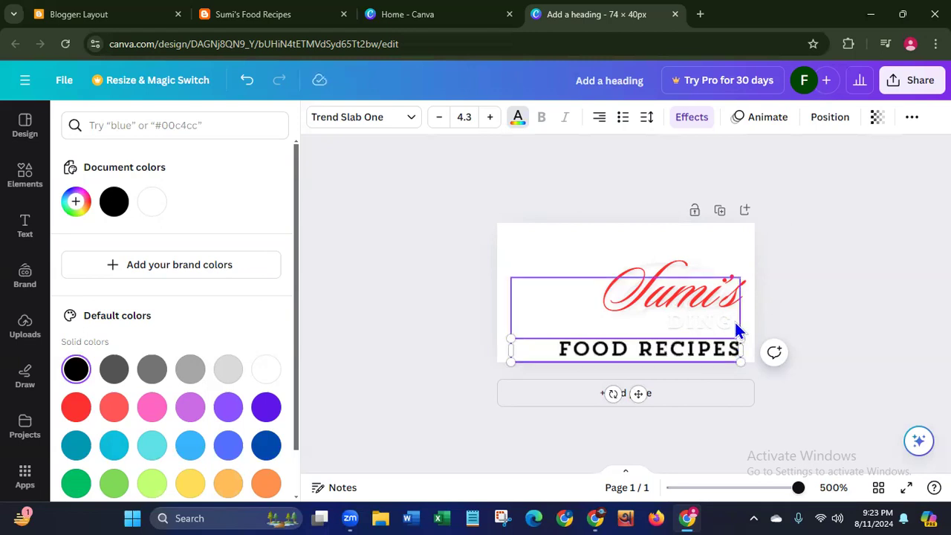
Step: Move the red script text up to the top of the page and delete the leftover white "DING" text beneath it
left_click(734, 320)
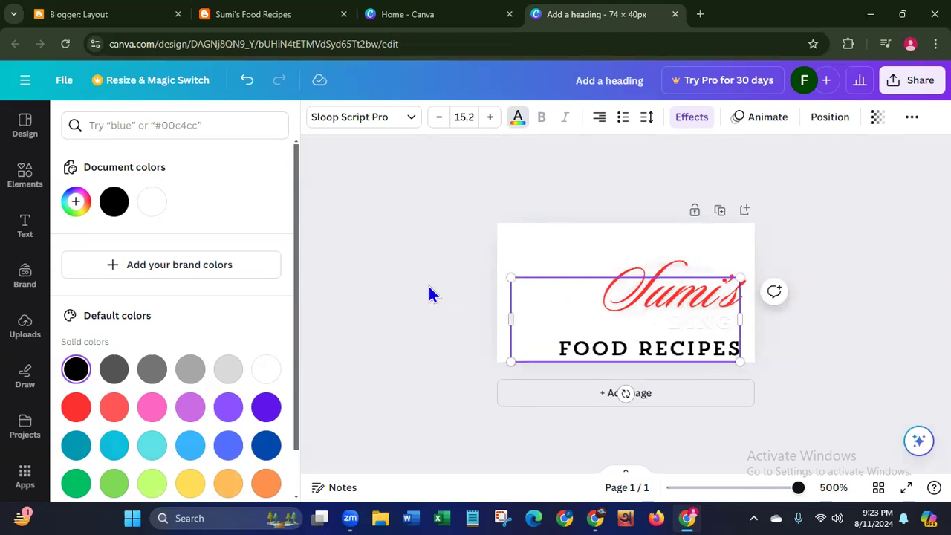
left_click(622, 260)
left_click_drag(621, 259, 622, 232)
left_click(692, 329)
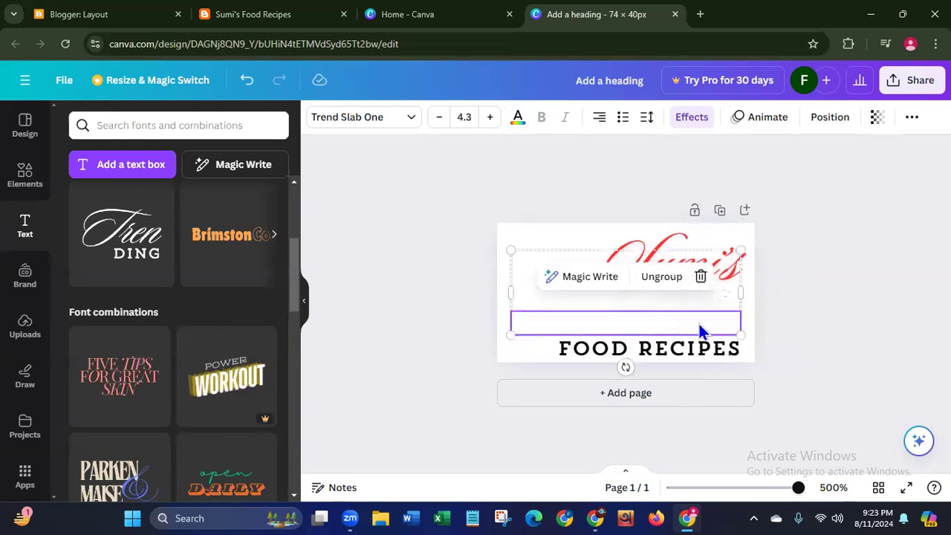
left_click(701, 307)
left_click(699, 307)
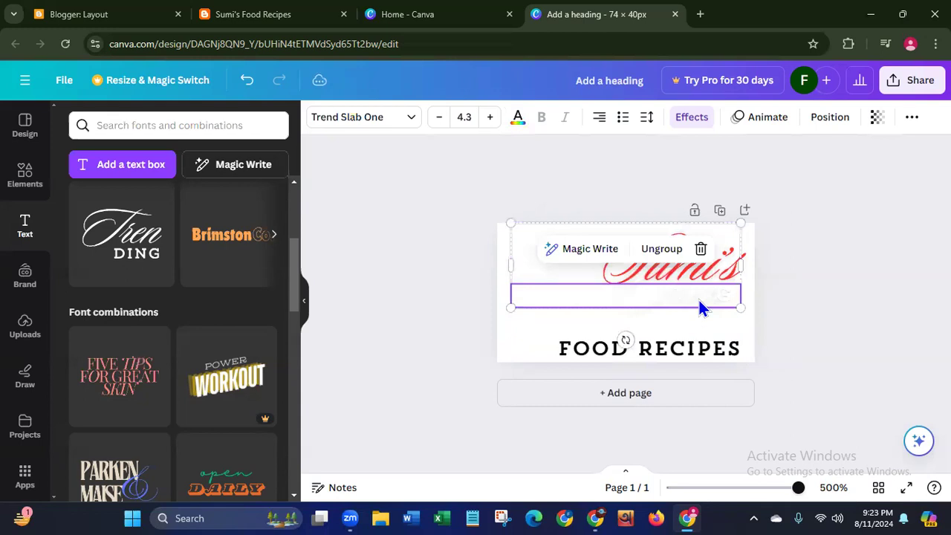
left_click(700, 306)
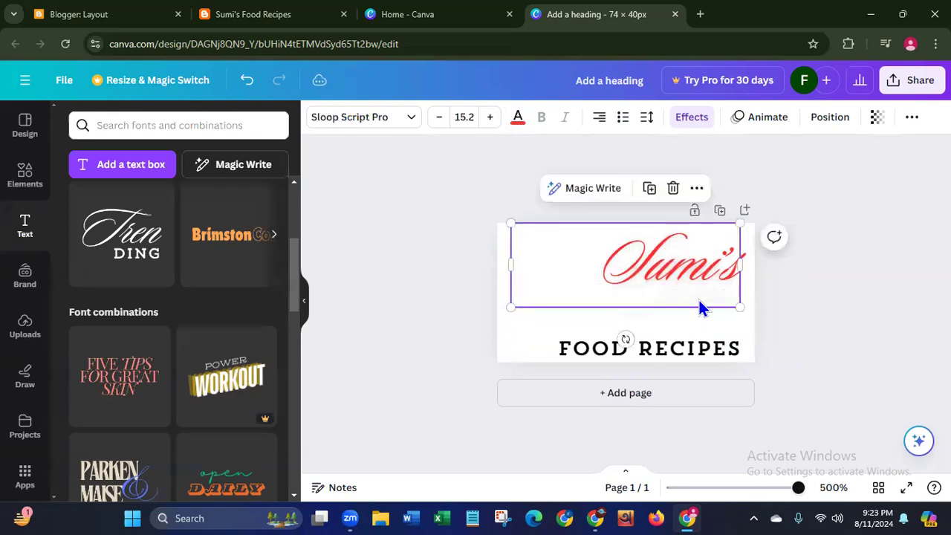
Step: Narrow the red script text's box, enlarge the text to size 20.1 and align it with the page's left edge
left_click_drag(511, 265, 599, 263)
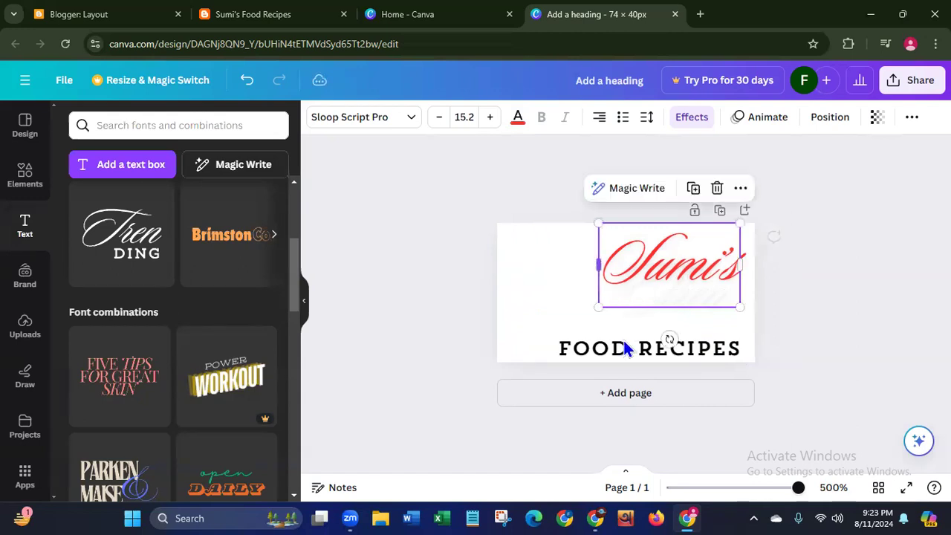
left_click_drag(599, 306, 553, 335)
left_click_drag(607, 299, 572, 299)
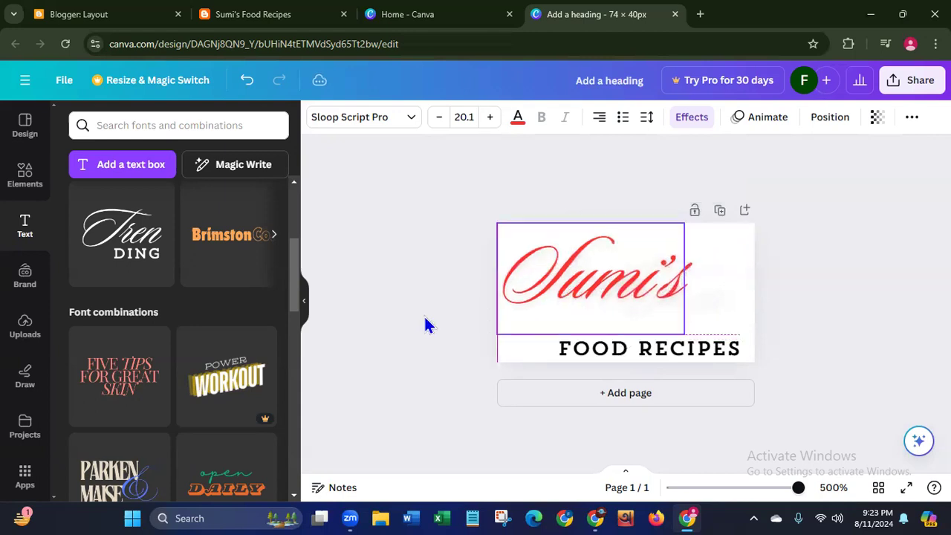
Step: Enlarge the "FOOD RECIPES" text to size 5.4 and move it up against the page's right edge, below the red script
left_click(561, 355)
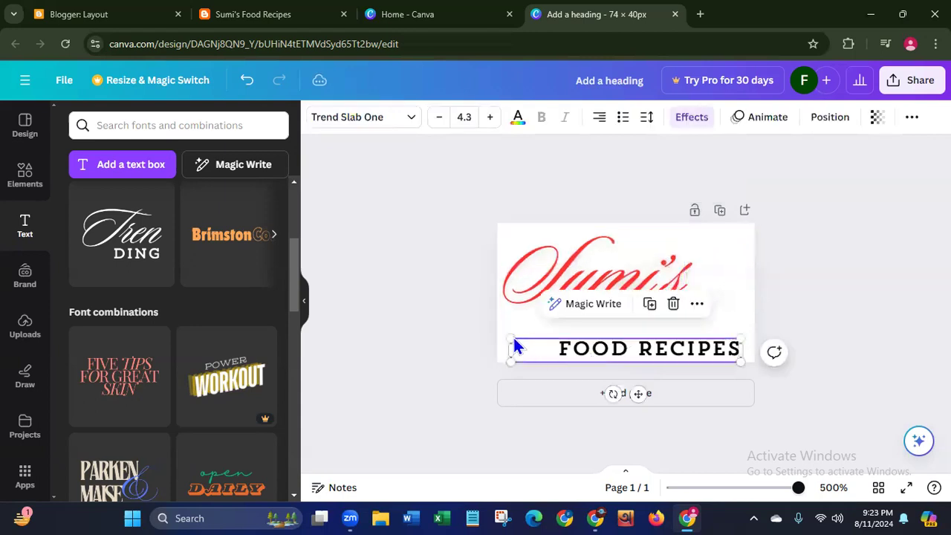
left_click_drag(510, 339, 452, 305)
left_click_drag(451, 347, 509, 345)
left_click(444, 346)
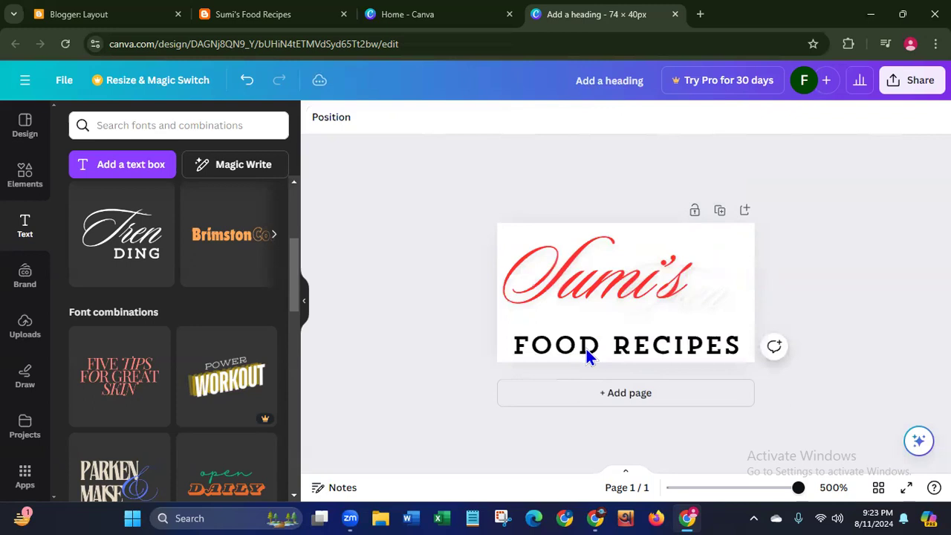
mouse_move(589, 344)
left_mouse_down()
mouse_move(600, 323)
mouse_move(600, 334)
left_mouse_up()
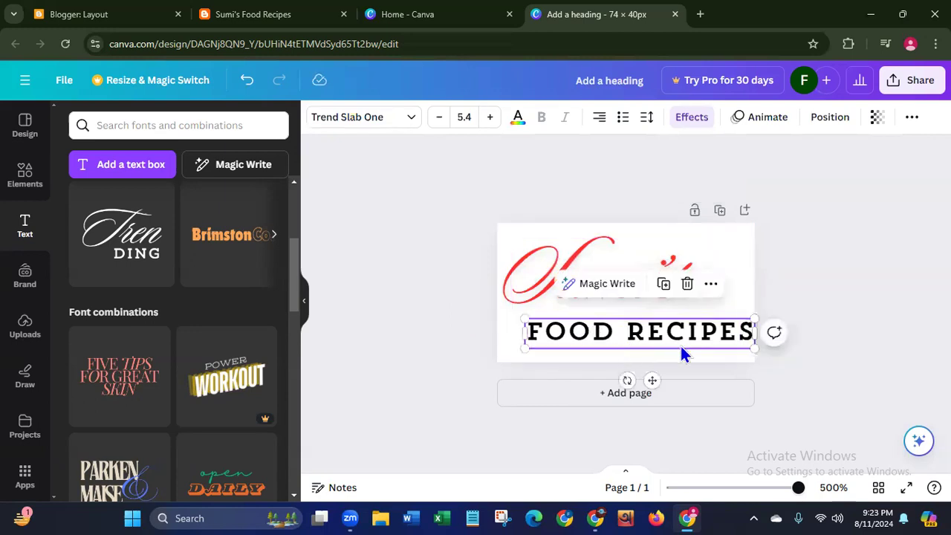
left_click(457, 334)
left_click(597, 297)
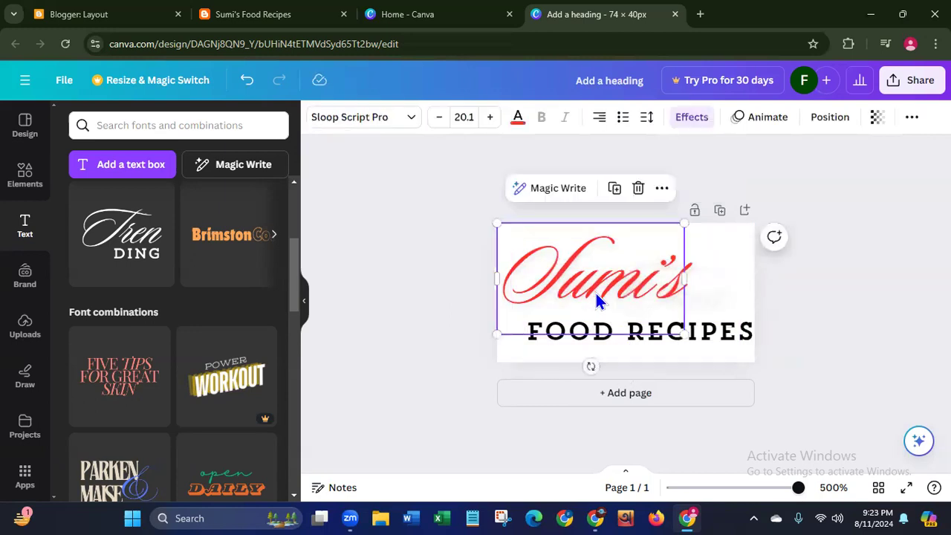
left_click_drag(596, 297, 599, 295)
left_click(421, 351)
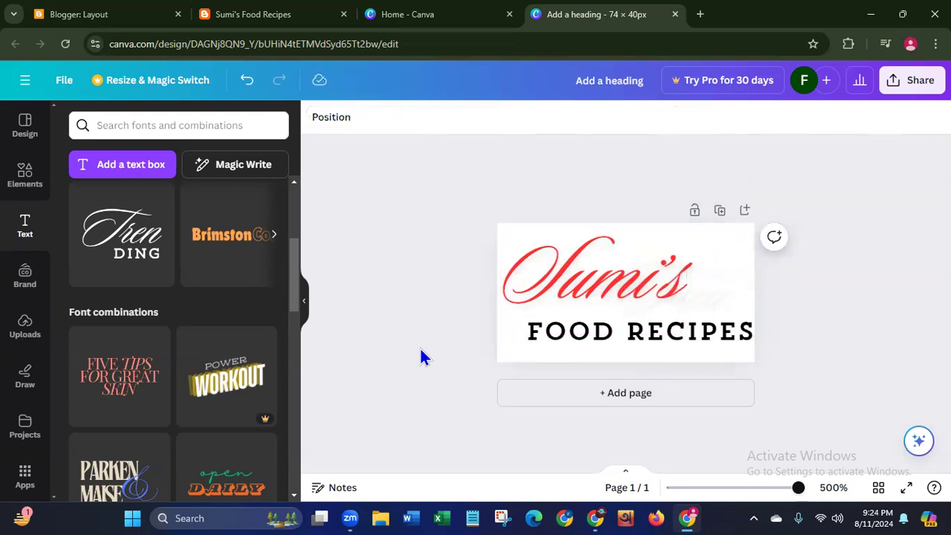
Step: Move the "FOOD RECIPES" text slightly up, away from the page's right edge, and place a duplicate just below it
left_click(230, 15)
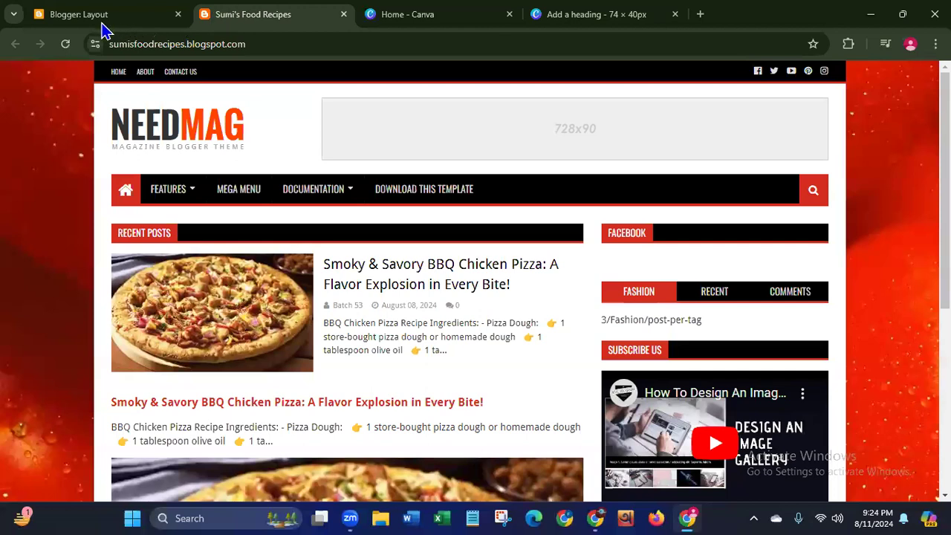
left_click(564, 16)
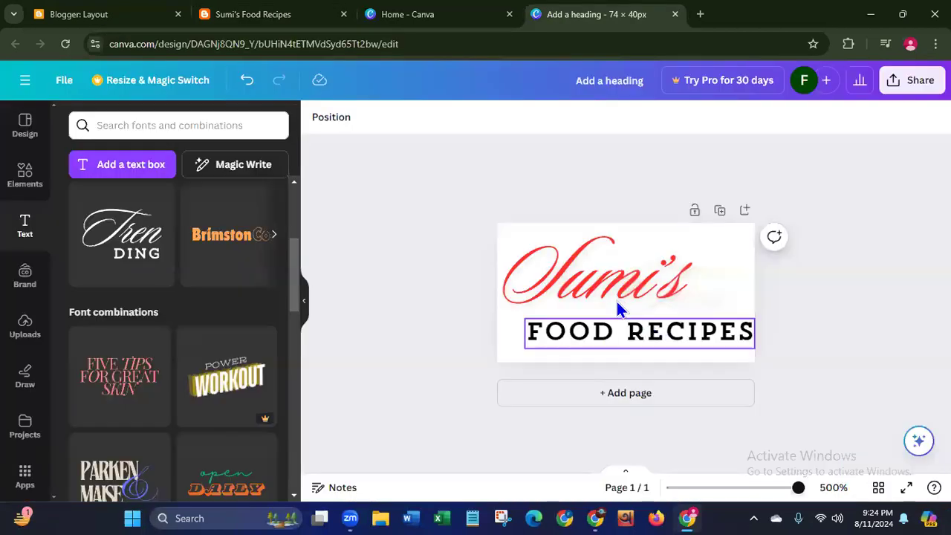
right_click(616, 327)
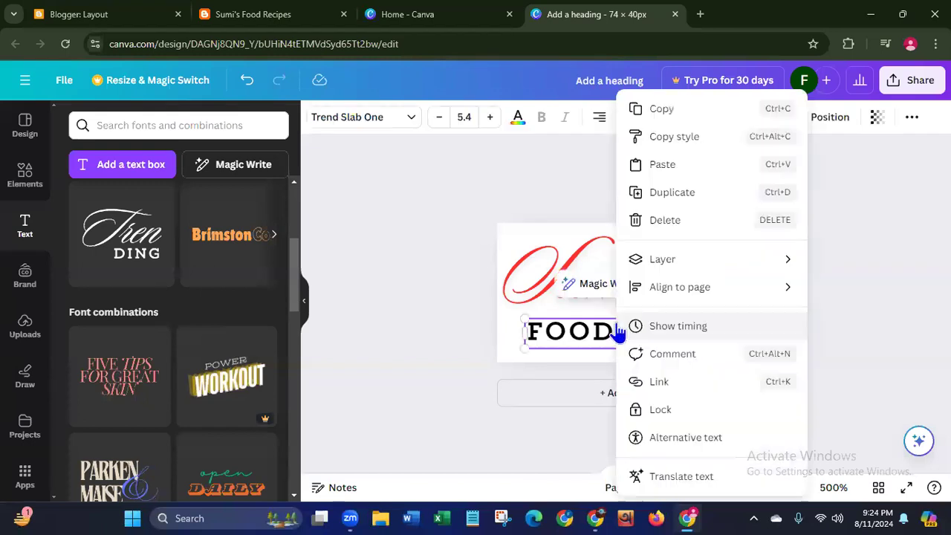
left_click(654, 195)
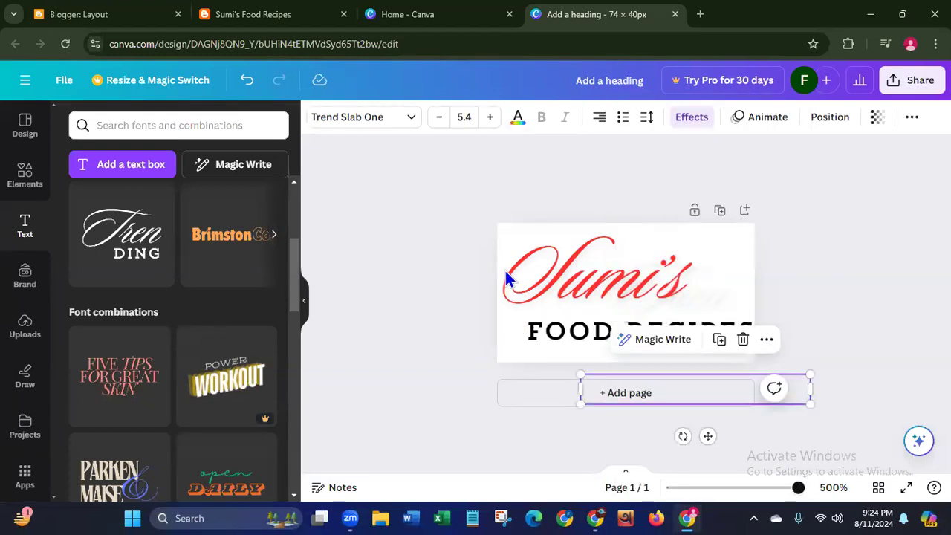
left_click_drag(610, 339, 607, 333)
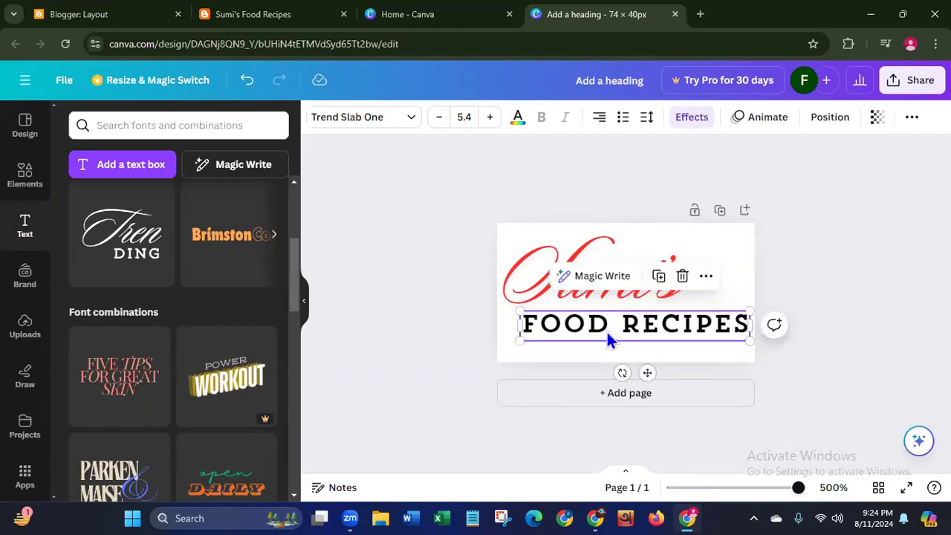
key("ctrl+d")
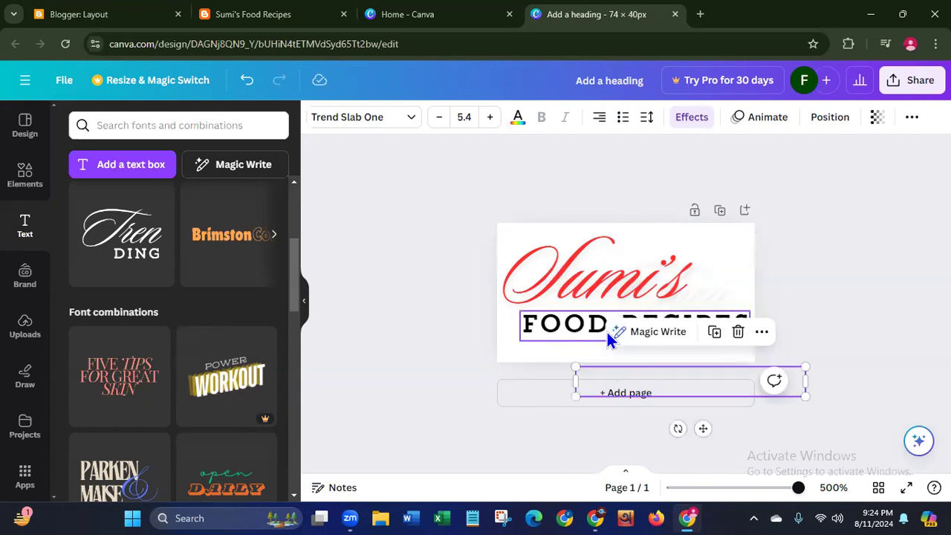
left_click_drag(606, 376, 563, 344)
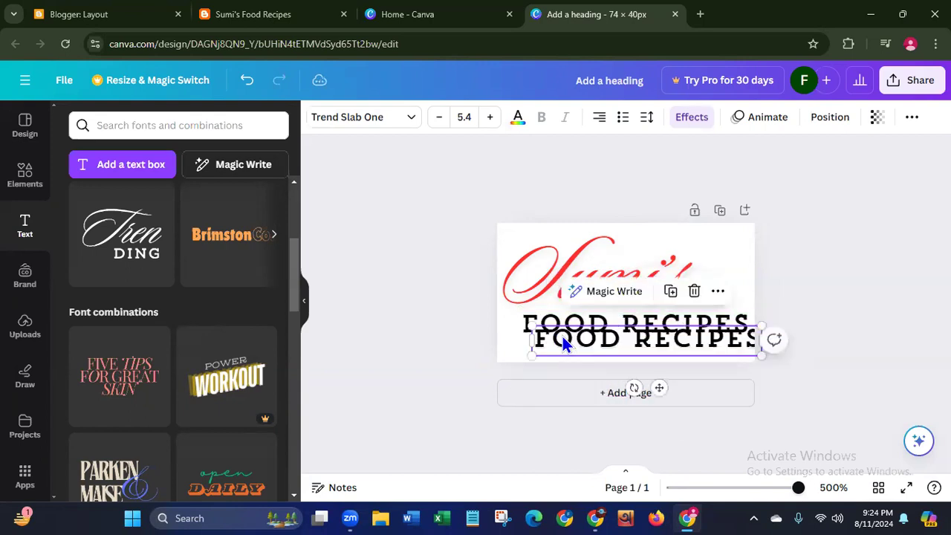
Step: Replace the wording of the duplicated text with "ALL ABOUT FOOD"
double_click(746, 340)
key("BackSpace")
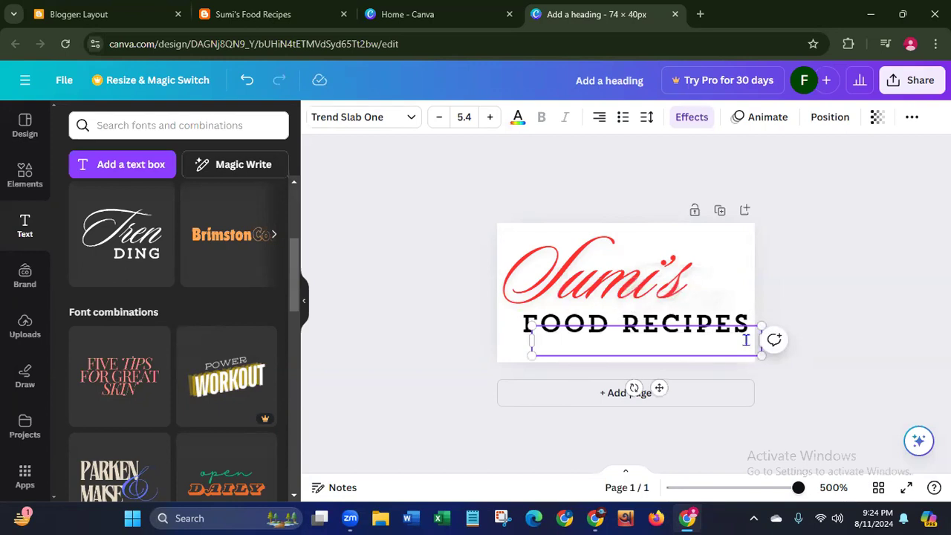
type("ALL A")
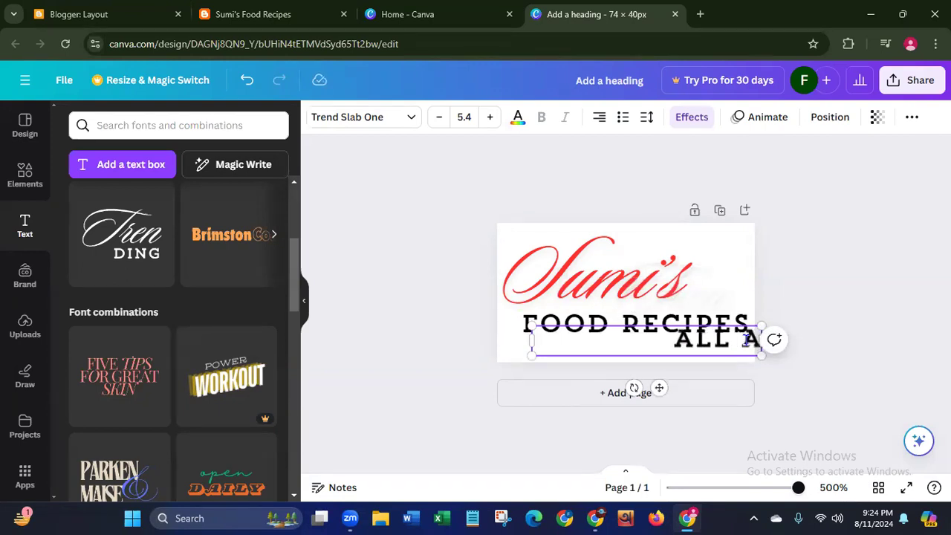
type("BOUT")
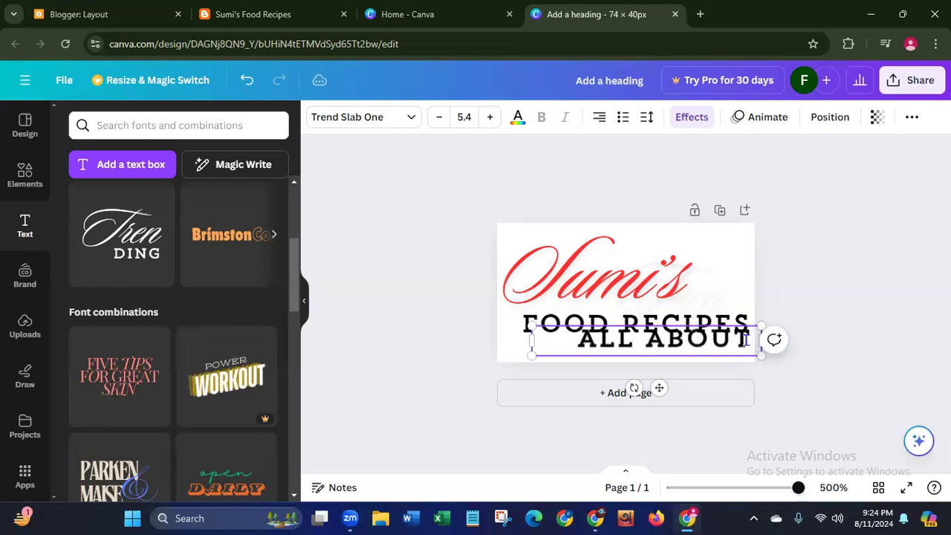
type(" FOOD")
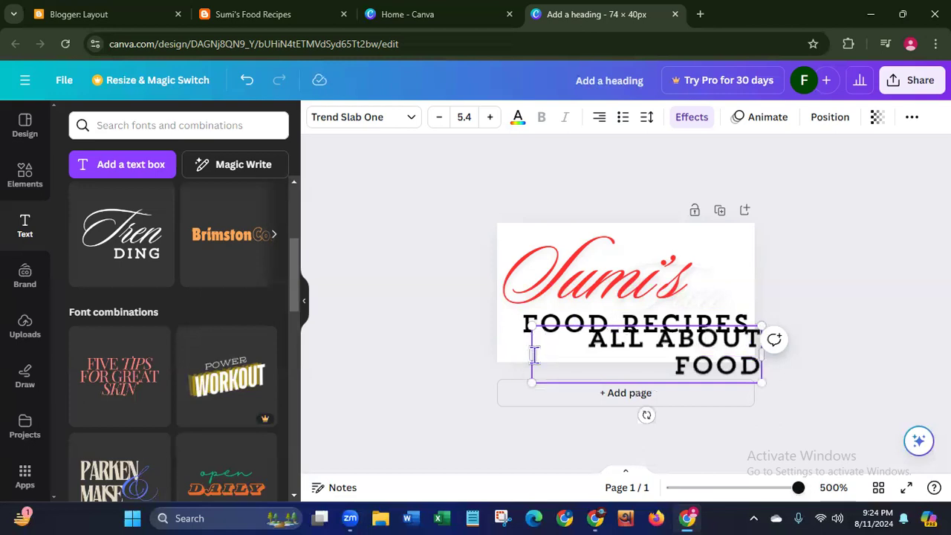
Step: Shrink the "ALL ABOUT FOOD" tagline to size 2 and place it on one line beneath the word "RECIPES"
left_click_drag(528, 354, 603, 340)
left_click_drag(690, 376, 669, 384)
left_click_drag(585, 336, 622, 338)
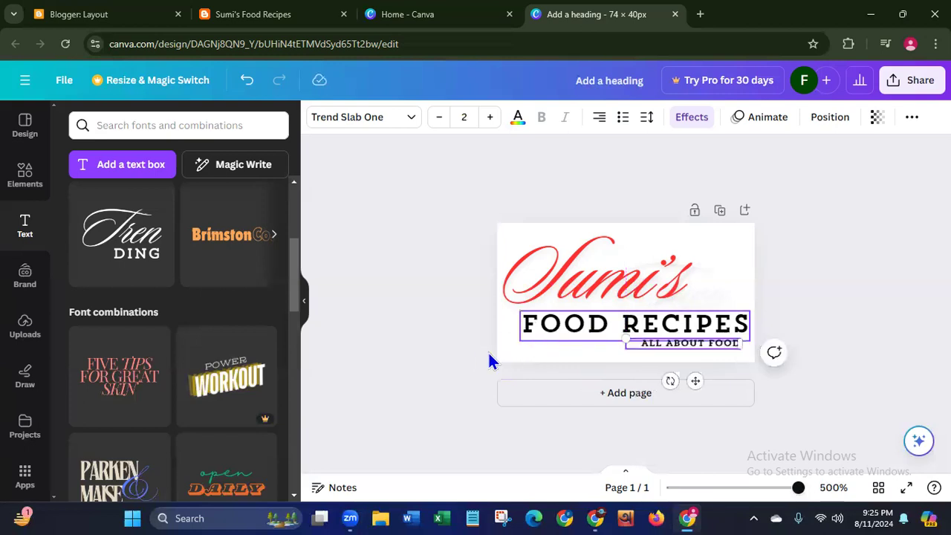
Step: Reduce the "FOOD RECIPES" text to size 4.6 and position it just above the tagline with their right edges aligned
left_click(569, 330)
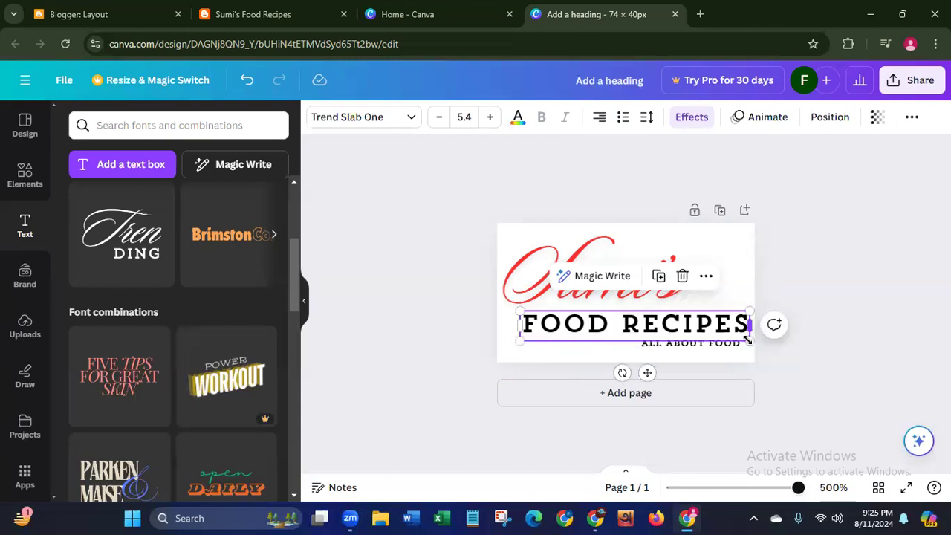
left_click_drag(750, 325, 739, 327)
left_click_drag(517, 337, 545, 336)
left_click_drag(612, 325, 615, 315)
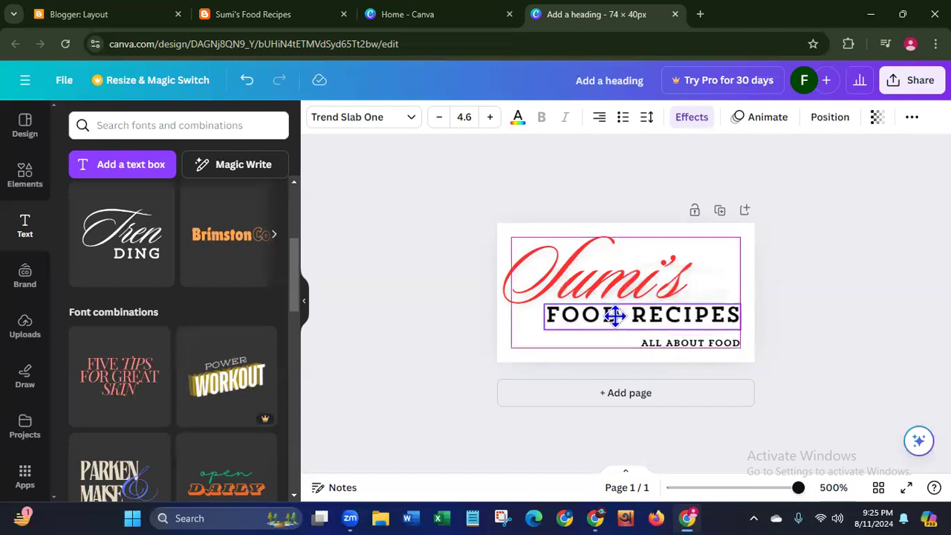
left_click_drag(615, 316, 616, 321)
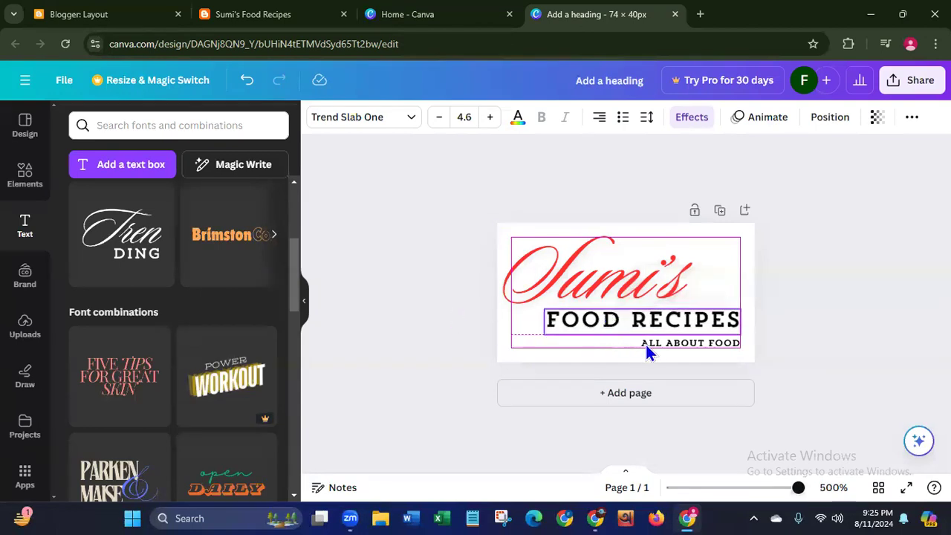
left_click_drag(662, 348, 661, 346)
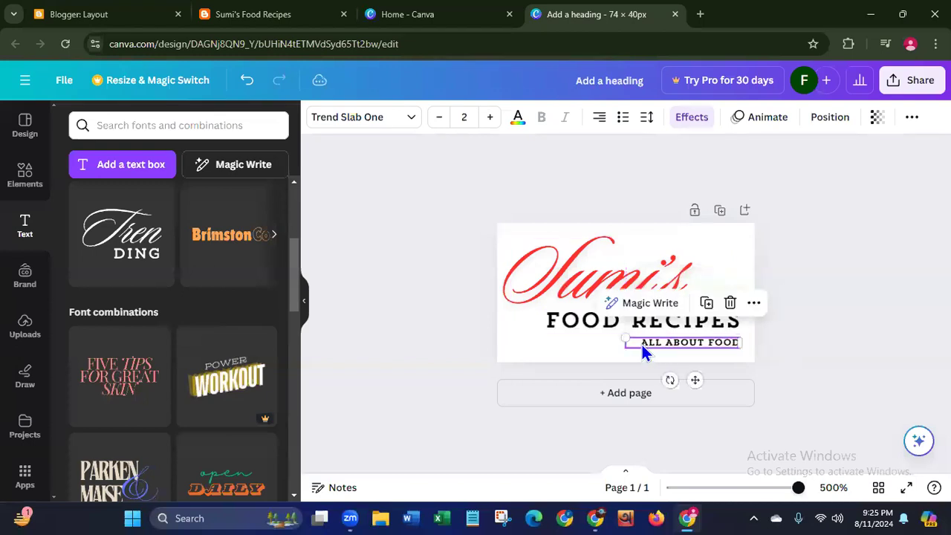
Step: Extend the tagline to "IT'S ALL ABOUT FOOD", shrink it to size 1.4 and right-align it on one line under "FOOD RECIPES"
left_click(640, 343)
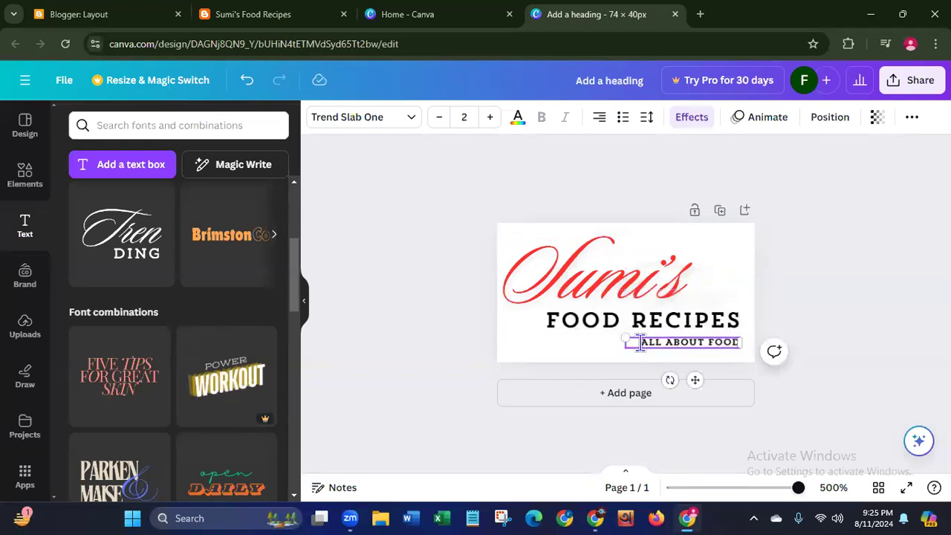
type("IT'S")
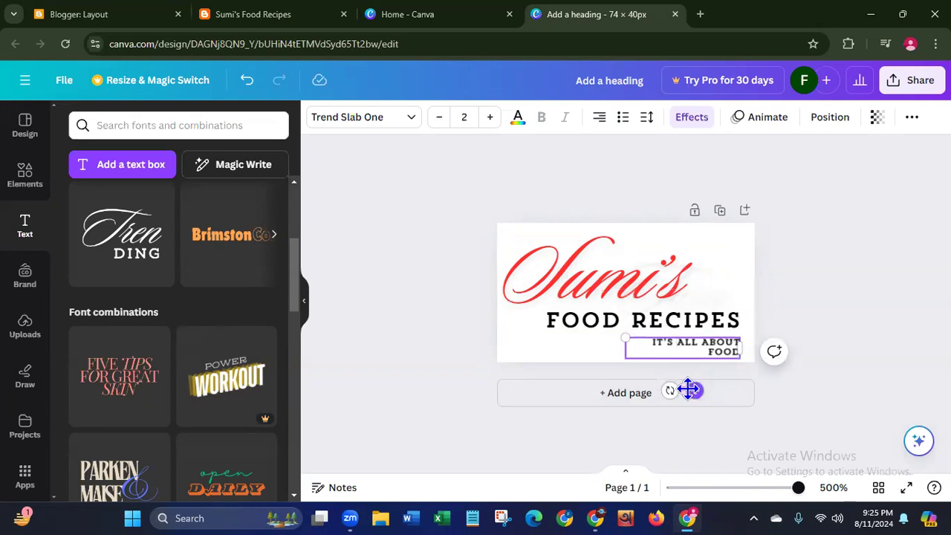
left_click_drag(695, 389, 633, 385)
left_click_drag(683, 344, 699, 343)
left_click_drag(563, 344, 603, 342)
left_click_drag(662, 377, 706, 379)
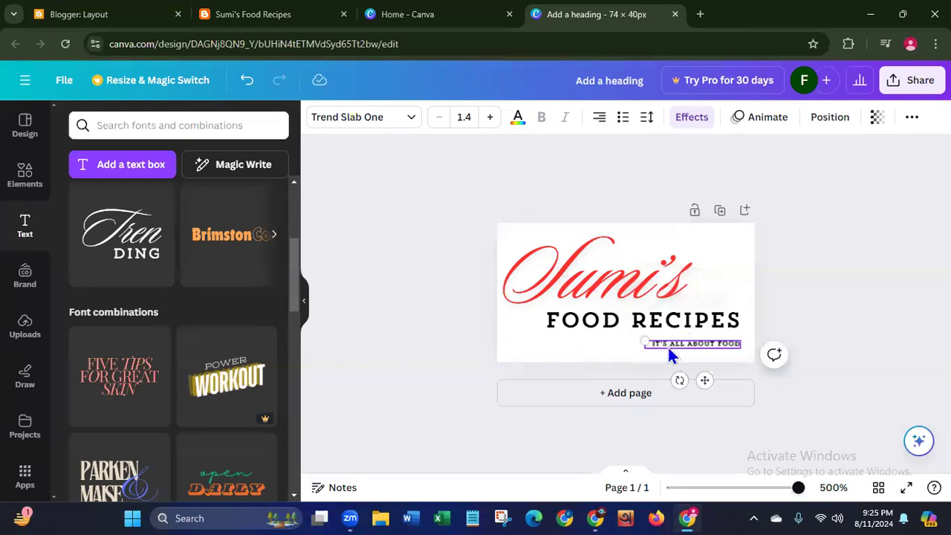
Step: Colour the "IT'S ALL ABOUT FOOD" tagline red after trying yellow
left_click(518, 121)
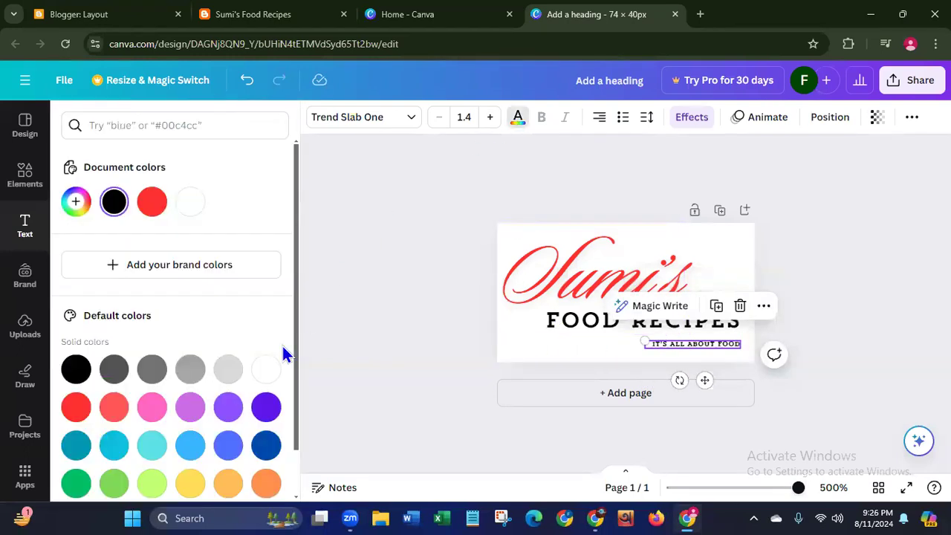
left_click(190, 484)
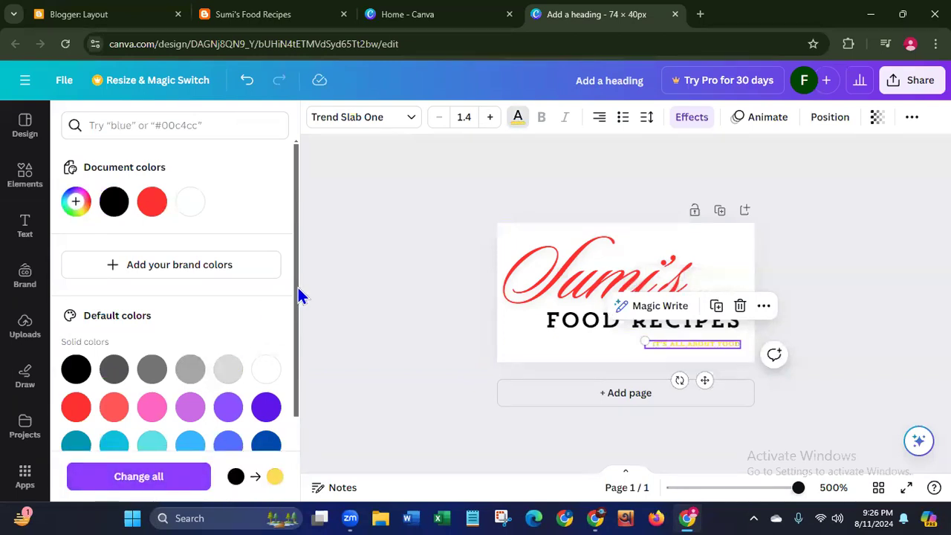
scroll(87, 339, "down", 2)
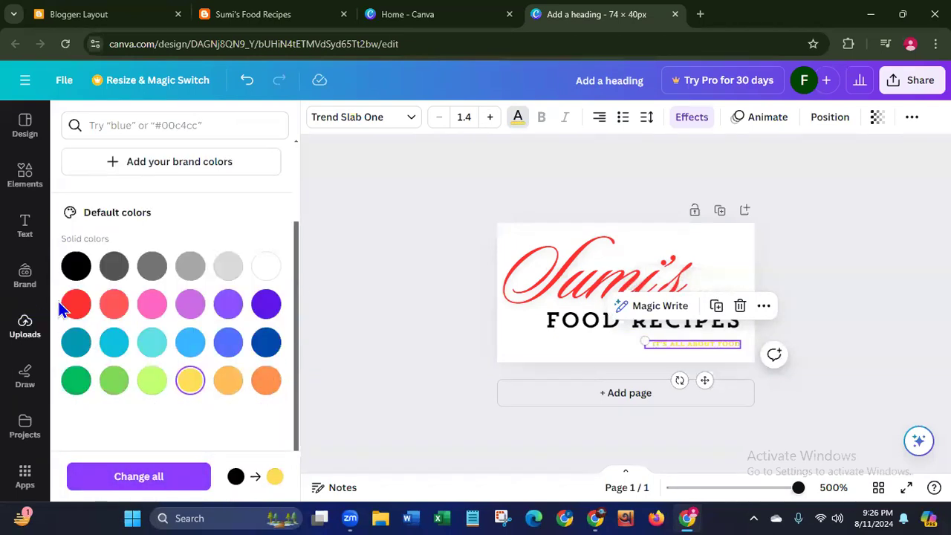
left_click(76, 304)
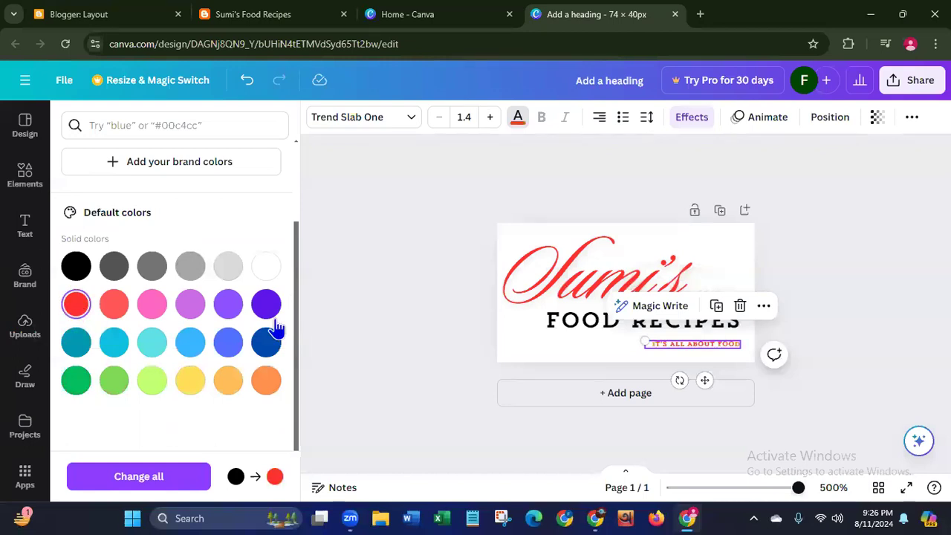
left_click(408, 312)
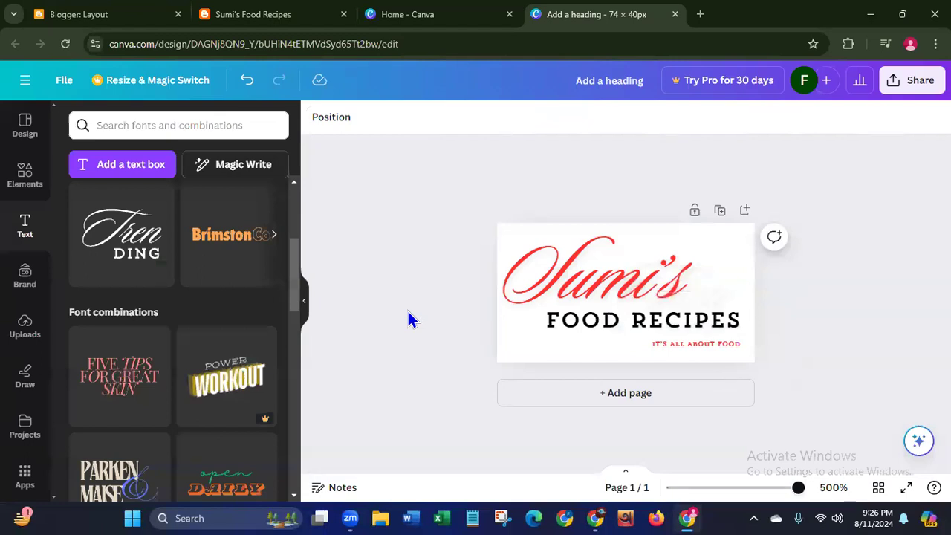
Step: Add a plain solid line from the line shapes, position it over the tagline and reduce its line weight to the minimum
left_click(41, 176)
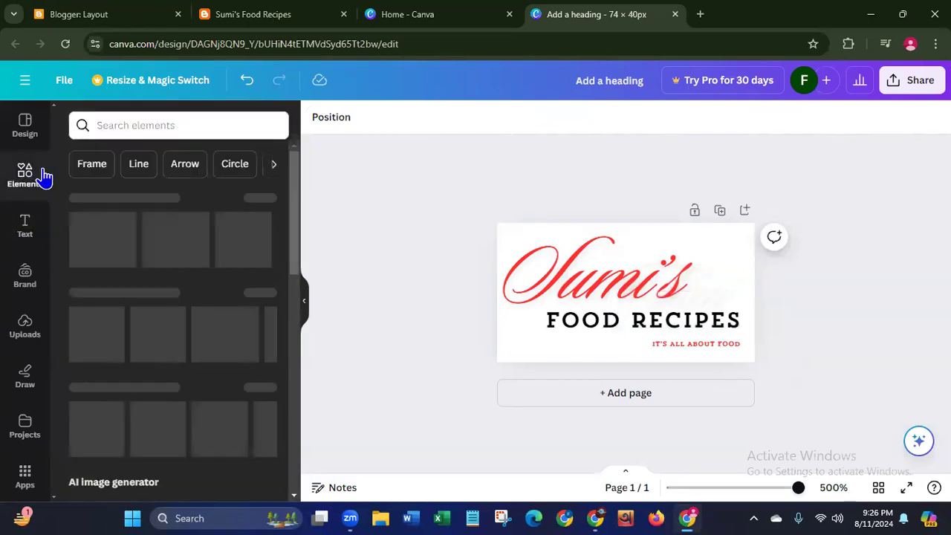
left_click(132, 170)
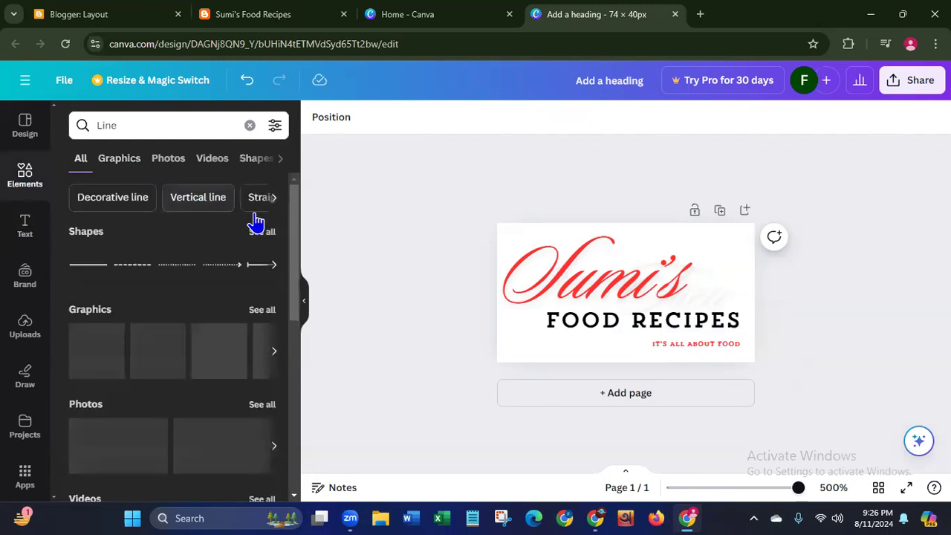
left_click(89, 269)
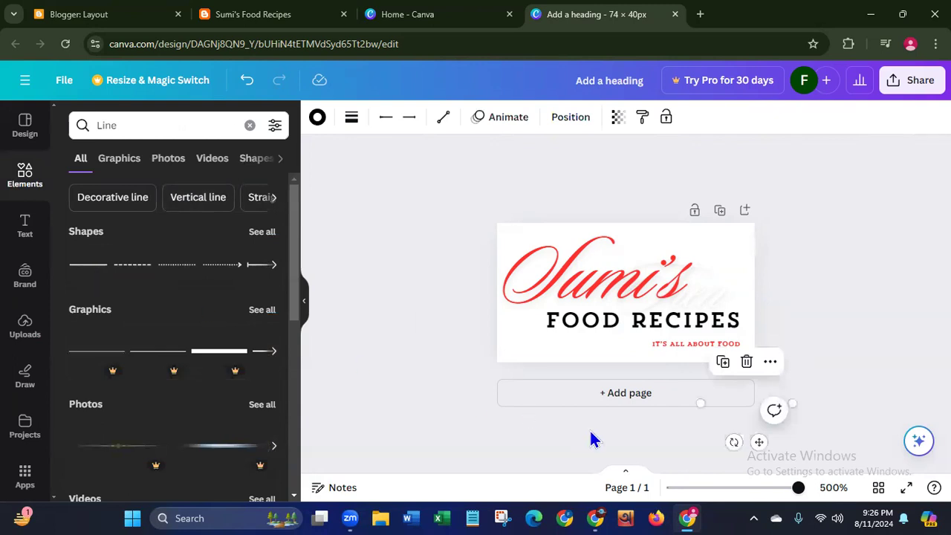
left_click_drag(758, 441, 701, 380)
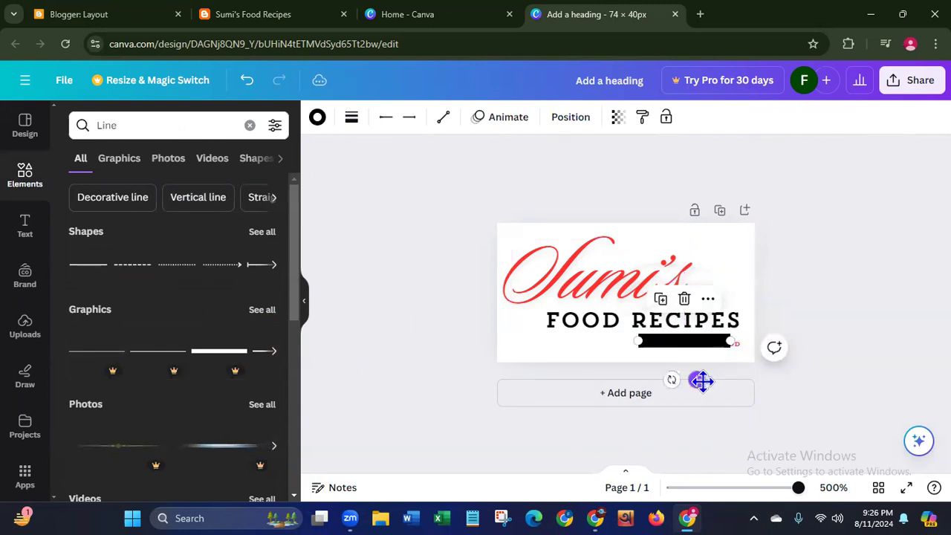
left_click(349, 119)
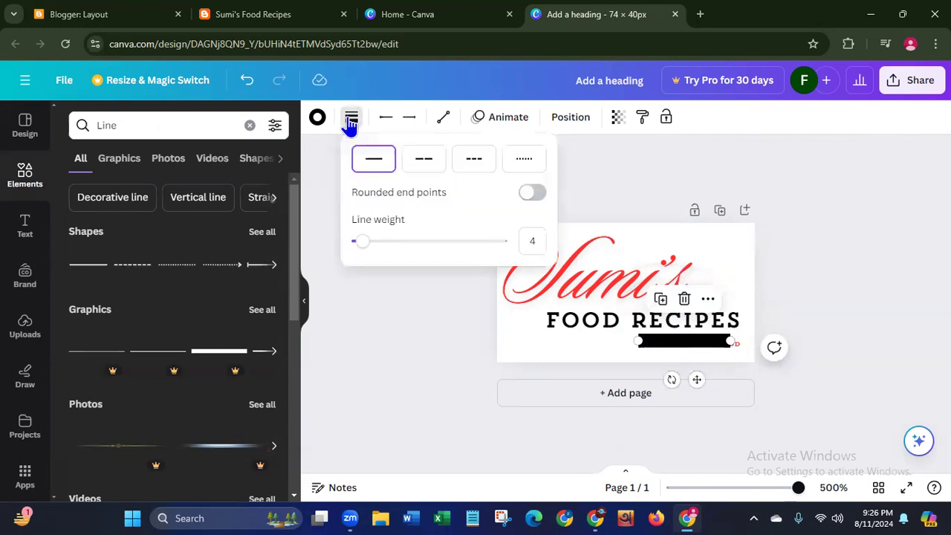
left_click_drag(360, 241, 324, 252)
left_click(402, 355)
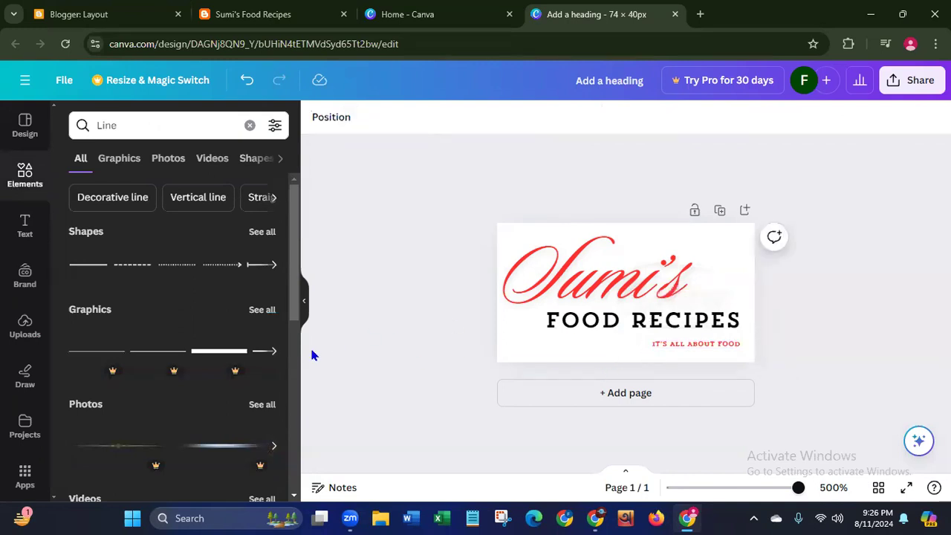
Step: Try a thin line from the Graphics results between "FOOD RECIPES" and the tagline
left_click(92, 360)
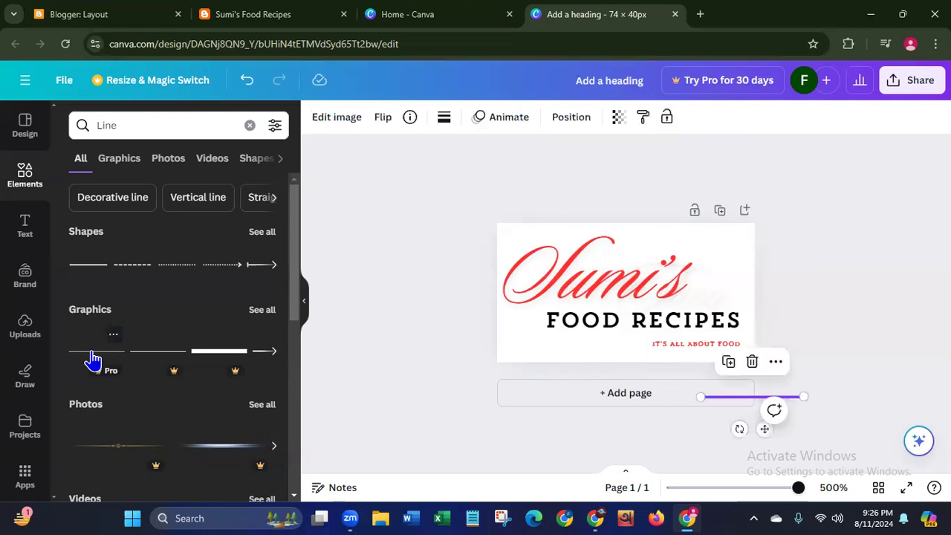
left_click_drag(760, 428, 696, 364)
left_click(399, 353)
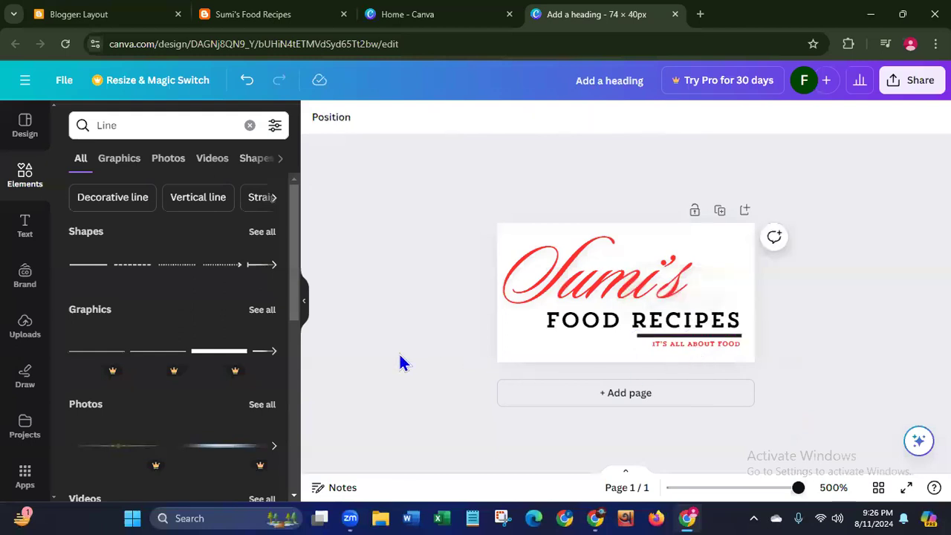
Step: Try shifting "FOOD RECIPES", the tagline and the red script text around the line, and delete the line
left_click(648, 334)
left_click(647, 323)
left_click_drag(647, 323, 651, 316)
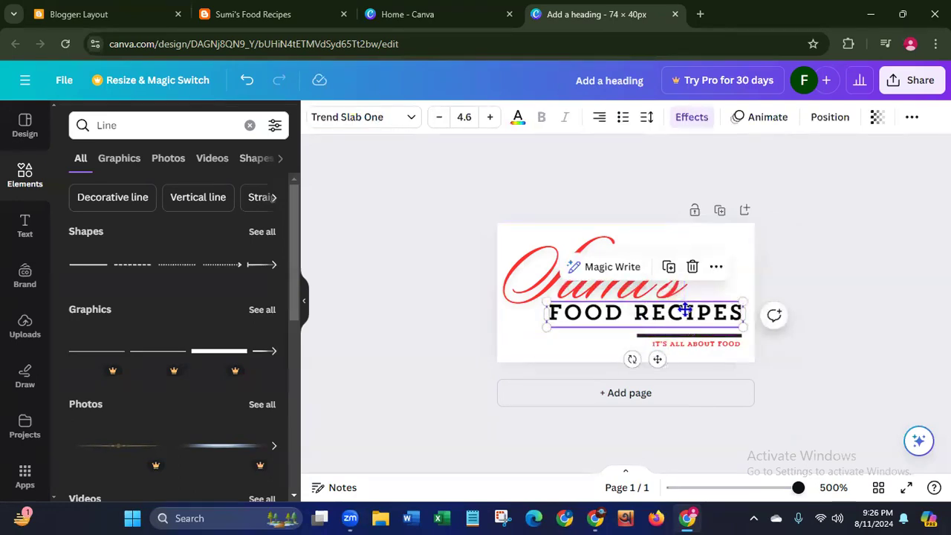
left_click_drag(687, 319, 684, 311)
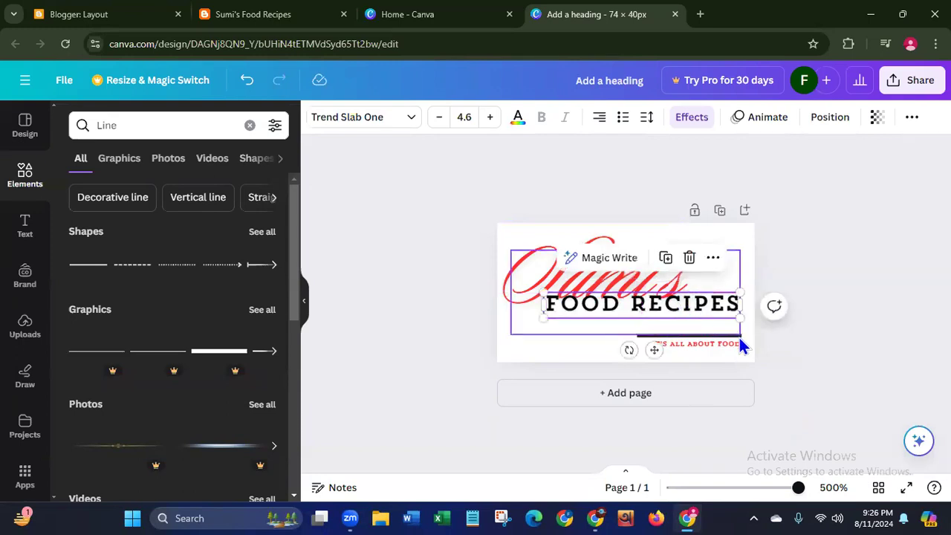
left_click(717, 344)
left_click(717, 344)
left_click_drag(717, 345, 584, 346)
left_click(665, 327)
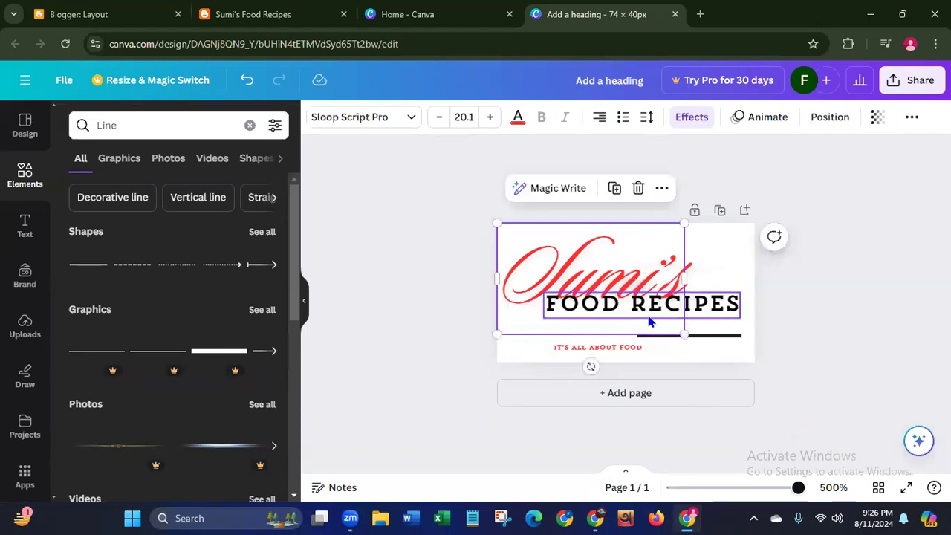
left_click_drag(648, 321, 650, 305)
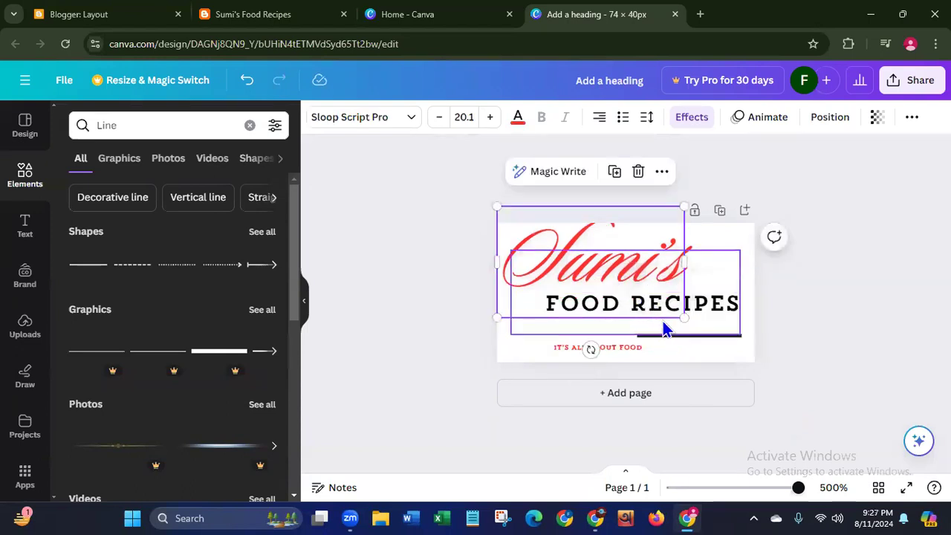
left_click(663, 321)
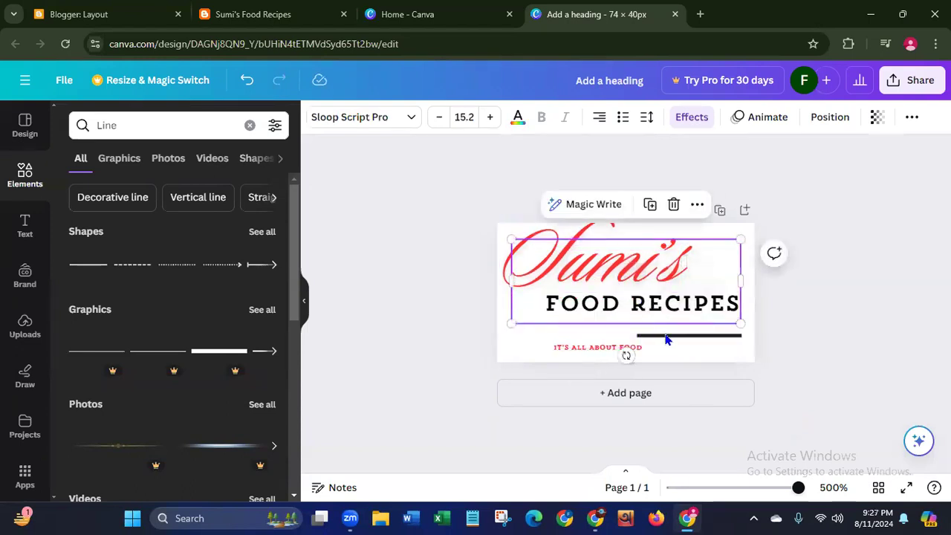
left_click(666, 335)
key("Delete")
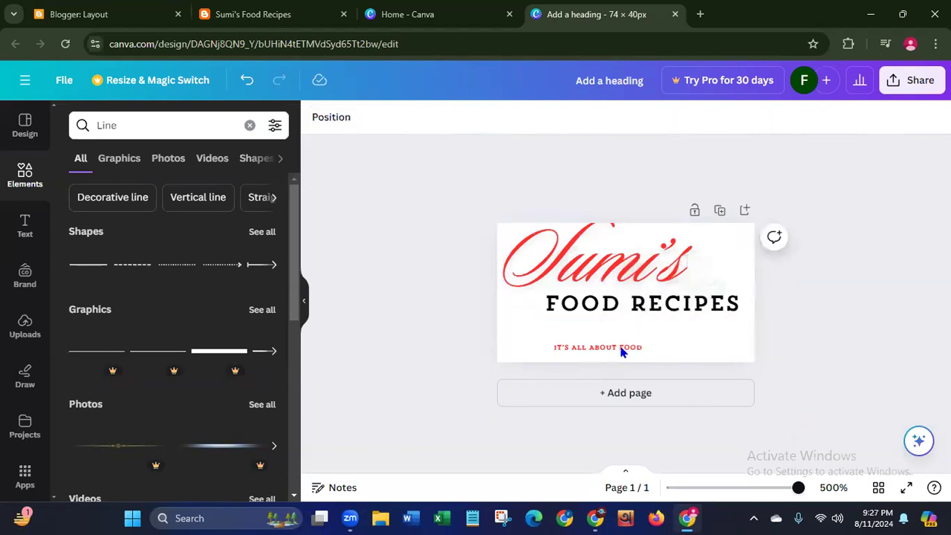
Step: Right-align the tagline under "FOOD RECIPES", lower "FOOD RECIPES" to just above it, and move the red script text fully inside the canvas
left_click(617, 351)
left_click_drag(626, 385, 702, 378)
left_click(576, 307)
left_click_drag(586, 306, 583, 321)
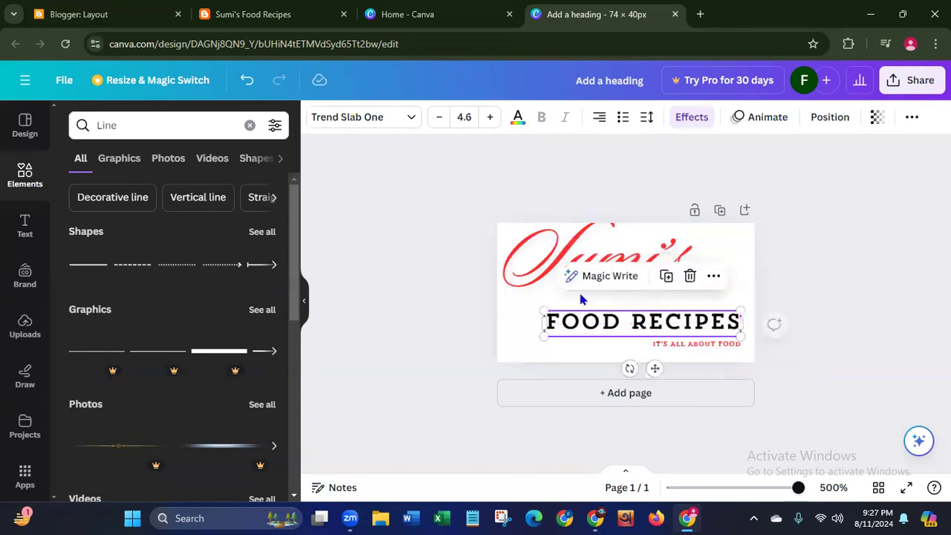
left_click_drag(587, 258, 587, 272)
left_click(440, 316)
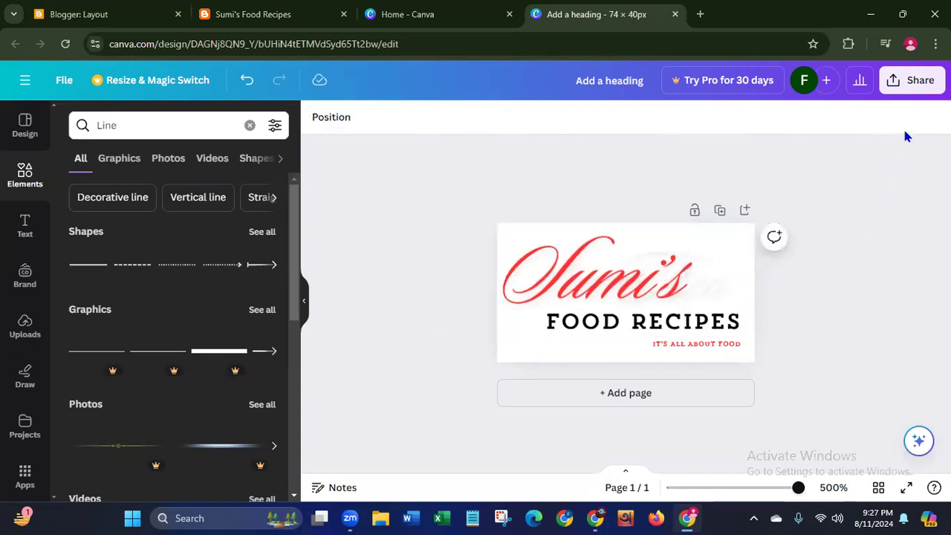
Step: Download the logo design as a PNG at 74 × 40 px
left_click(919, 82)
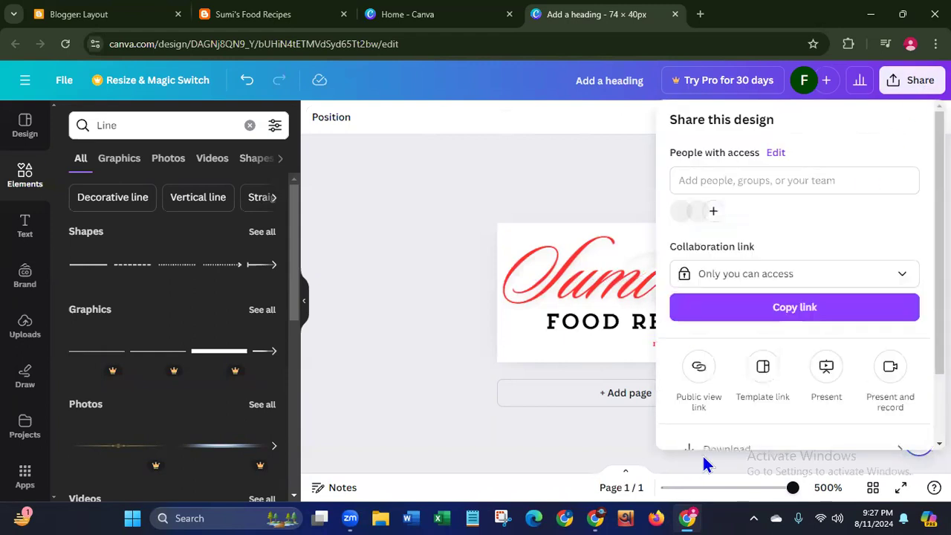
left_click(718, 447)
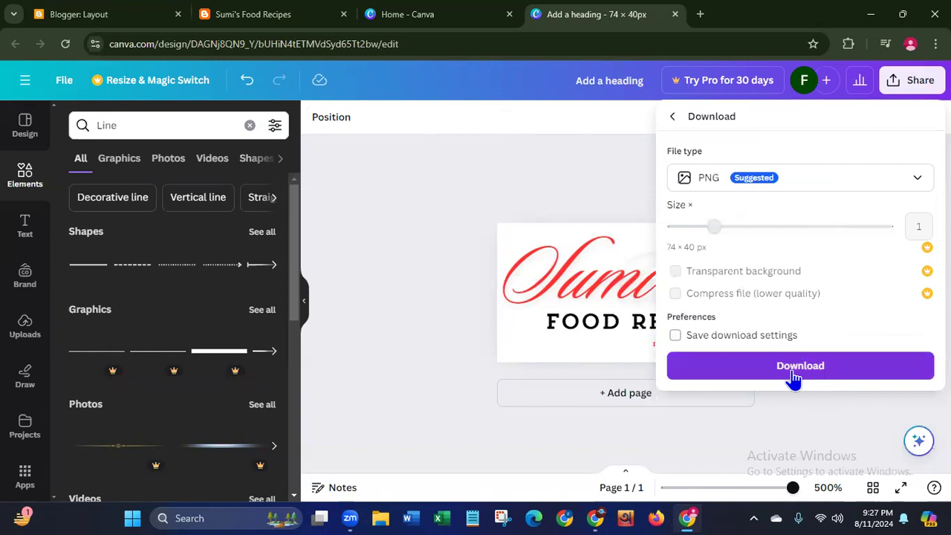
left_click(794, 375)
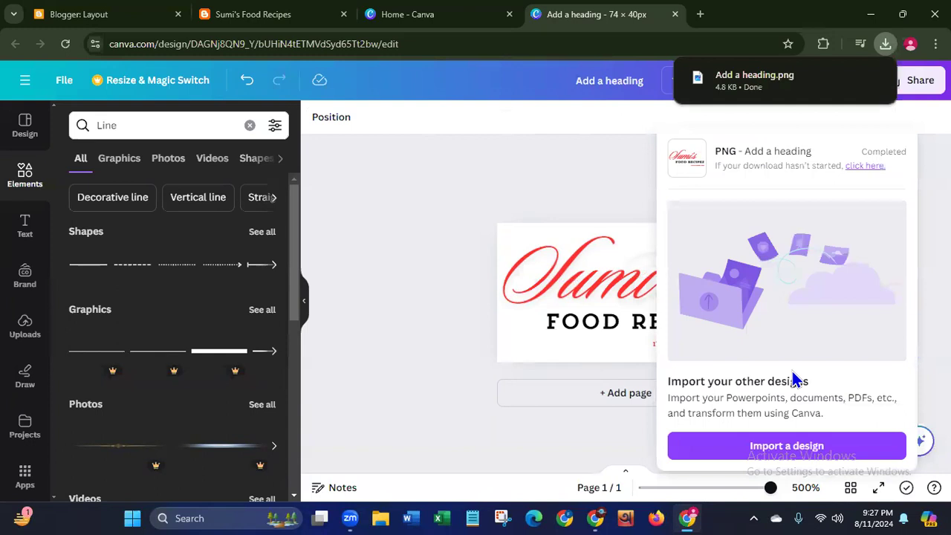
Step: Switch to the Blogger layout, open the Logo section's header gadget and set its image source to "Upload image from computer"
left_click(253, 16)
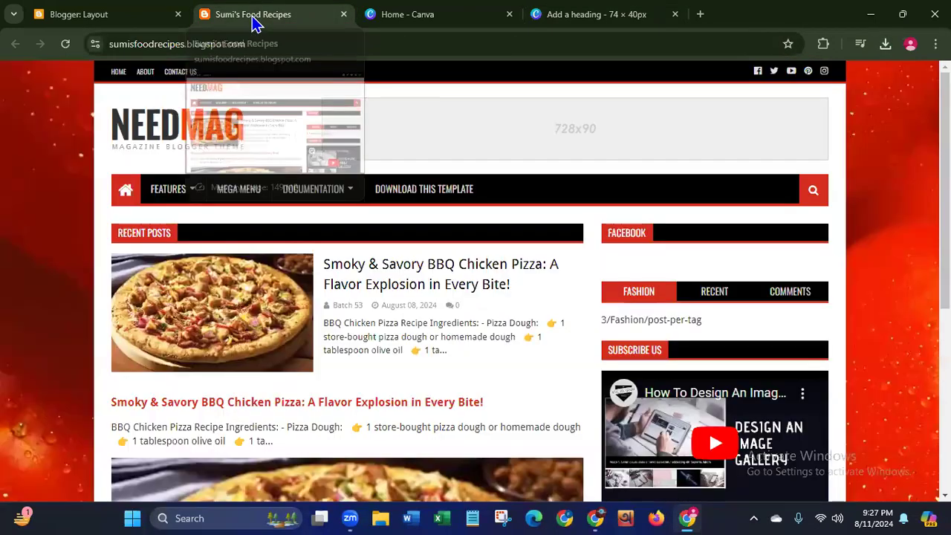
left_click(98, 16)
left_click(327, 295)
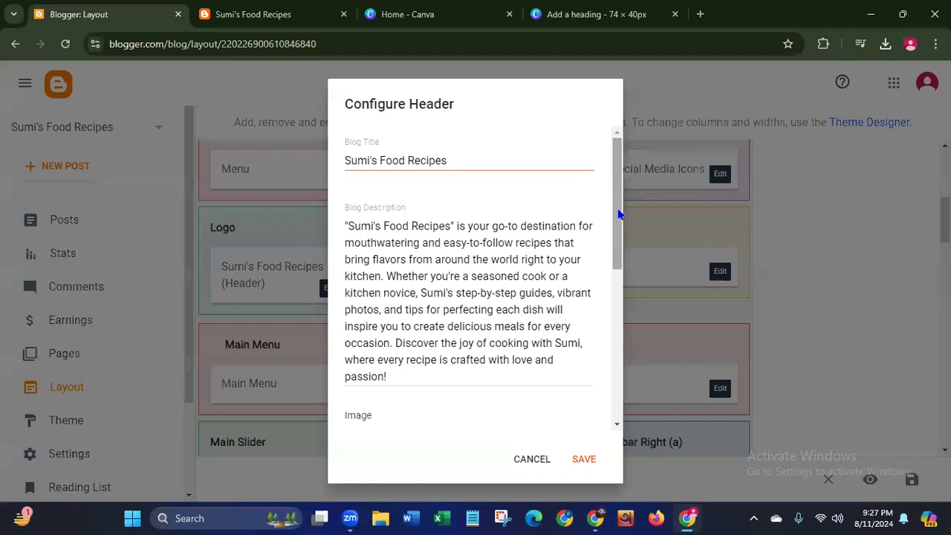
left_click_drag(619, 214, 592, 323)
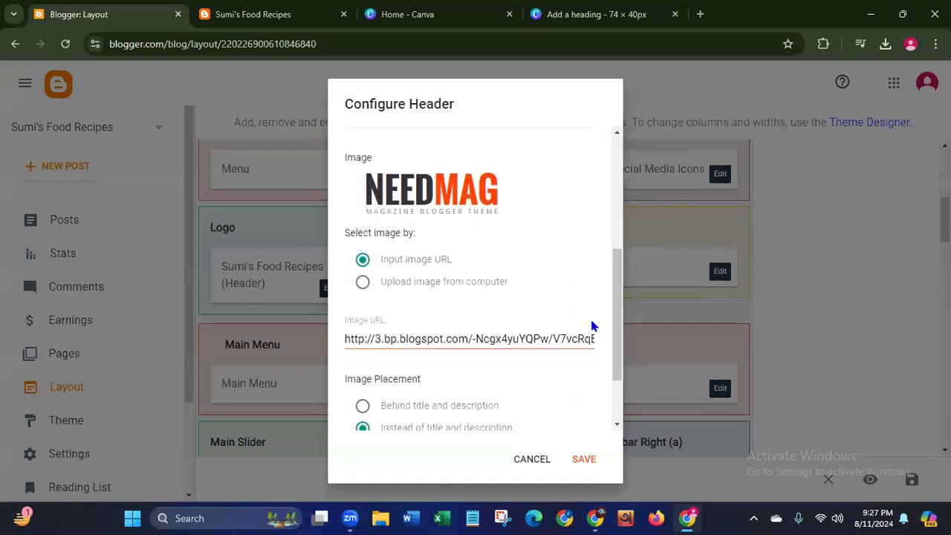
left_click(361, 285)
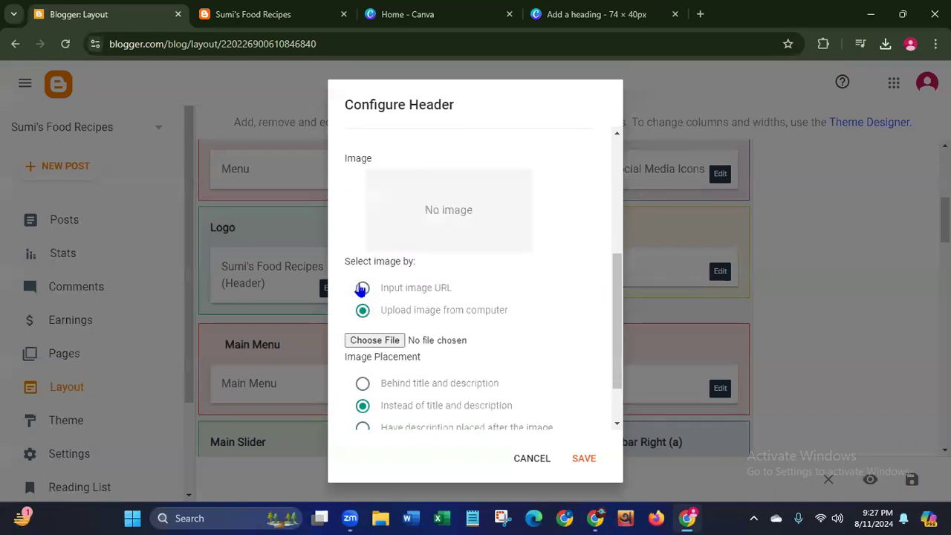
Step: Choose "Add a heading" from the Downloads folder as the header image
left_click(362, 341)
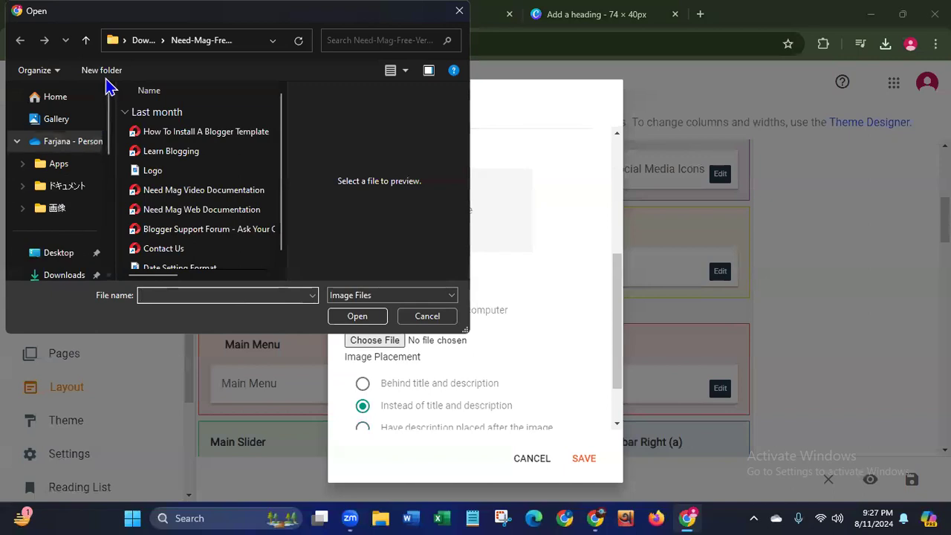
left_click(87, 41)
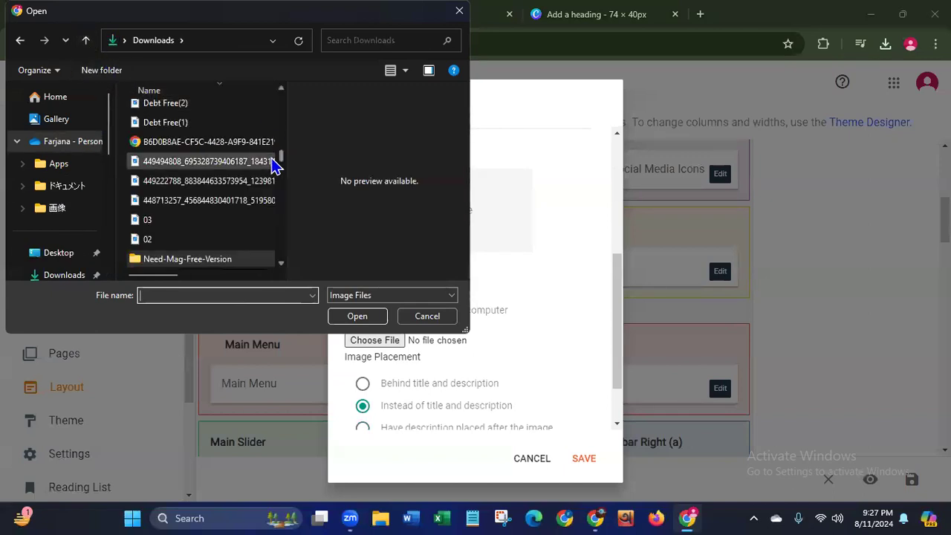
left_click_drag(282, 165, 282, 93)
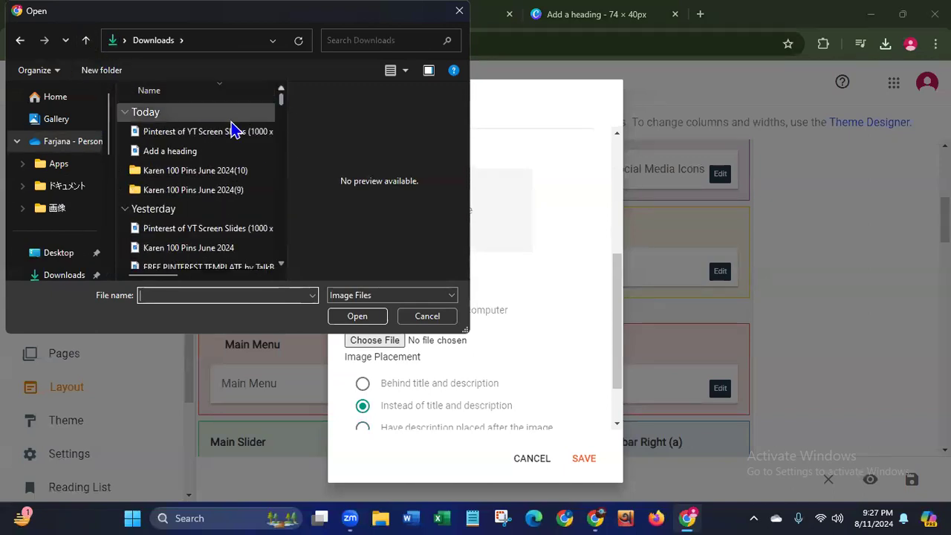
left_click(176, 155)
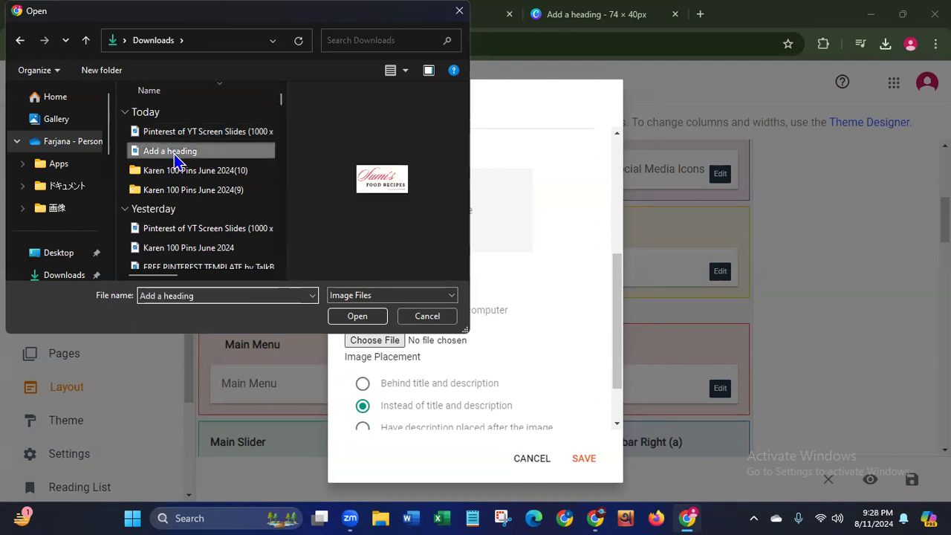
left_click(360, 318)
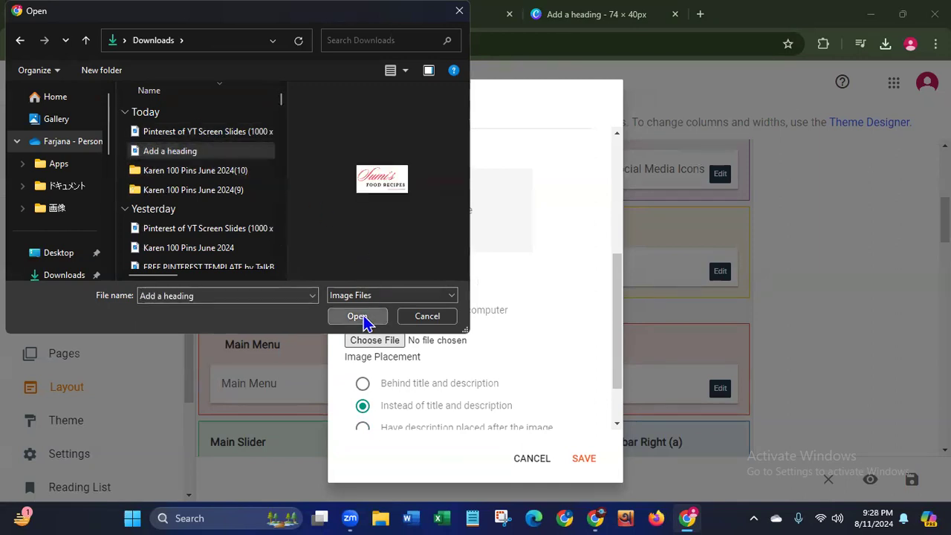
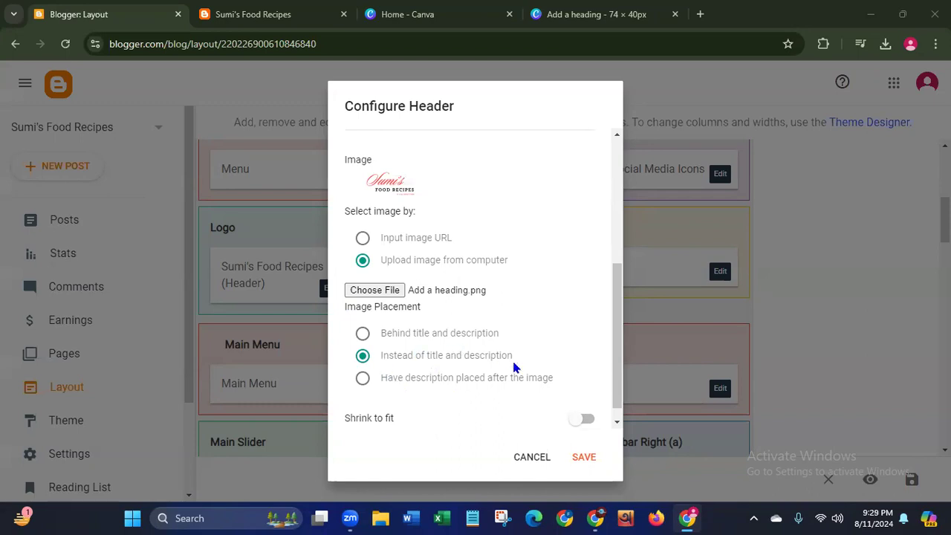
Step: Save the header configuration and reload the live blog to check the new logo
left_click(613, 338)
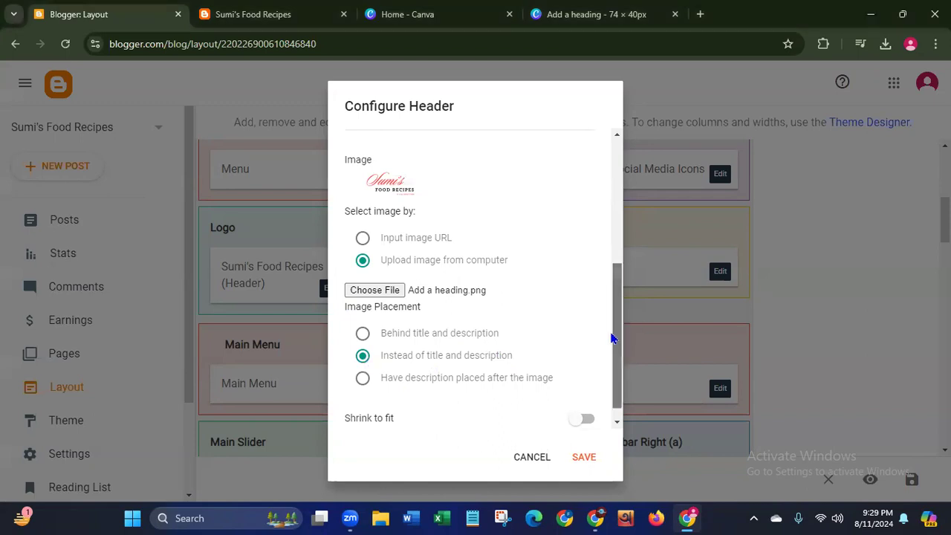
left_click_drag(612, 338, 614, 402)
left_click(597, 440)
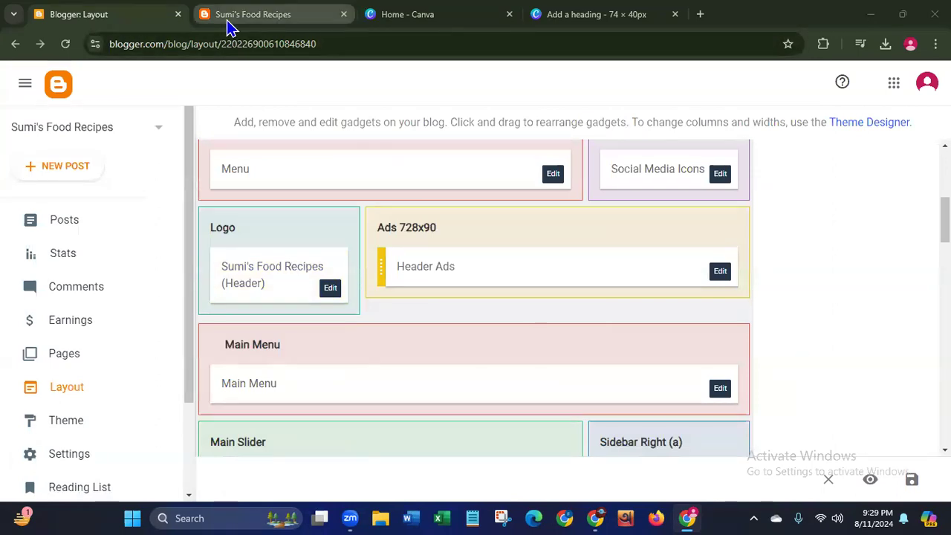
left_click(256, 22)
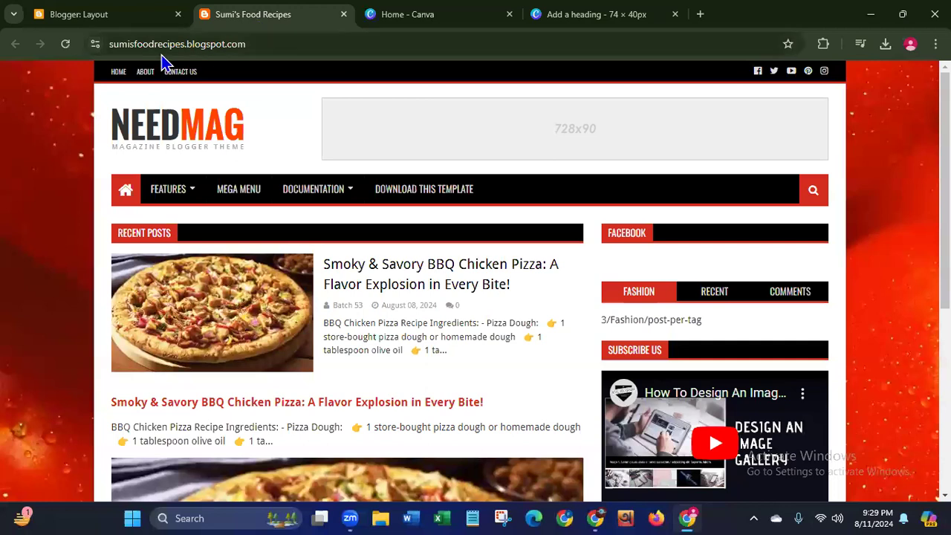
left_click(65, 46)
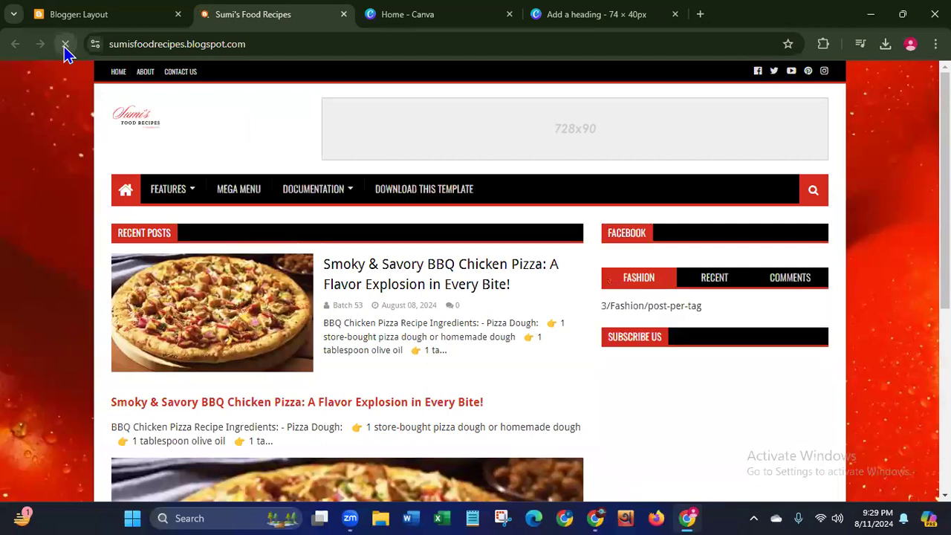
left_click(137, 129)
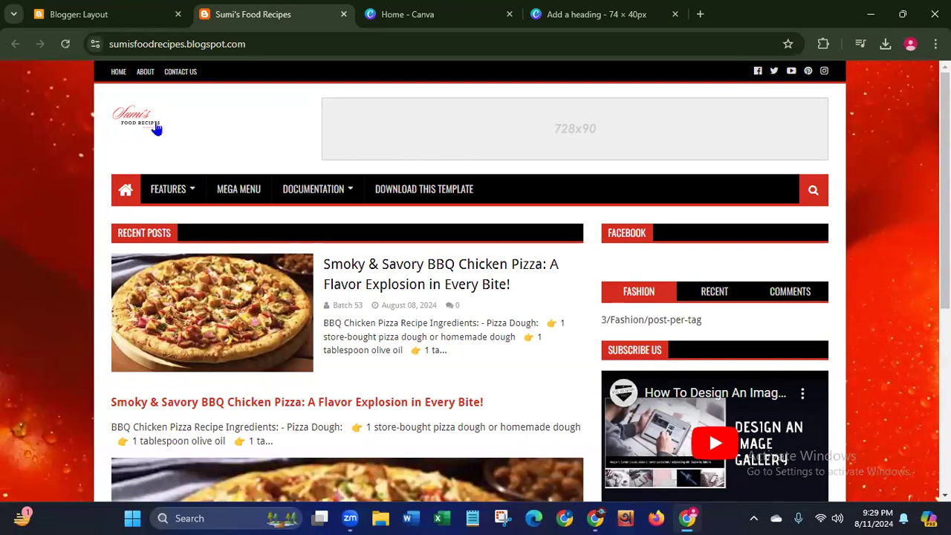
Step: Return to the Canva logo design, then close both the design and the Canva home page
left_click(569, 16)
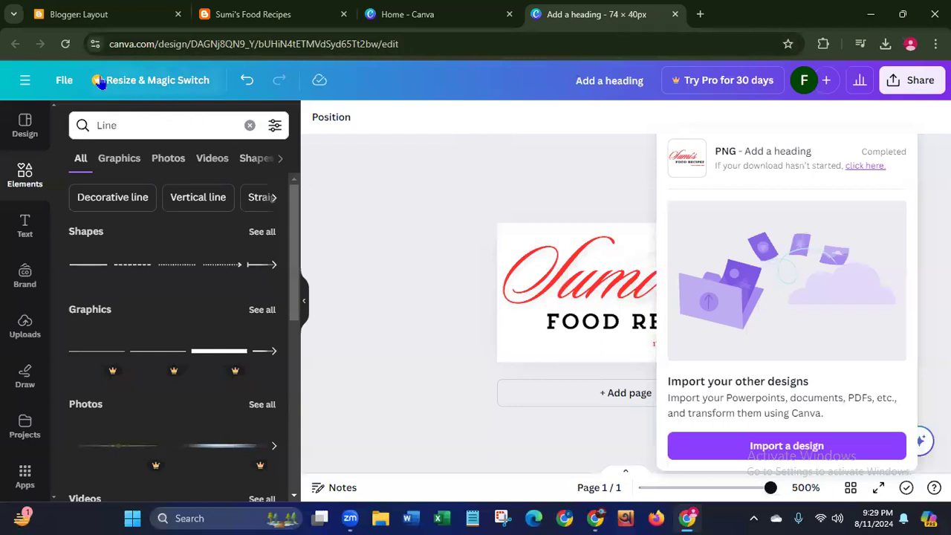
left_click(442, 265)
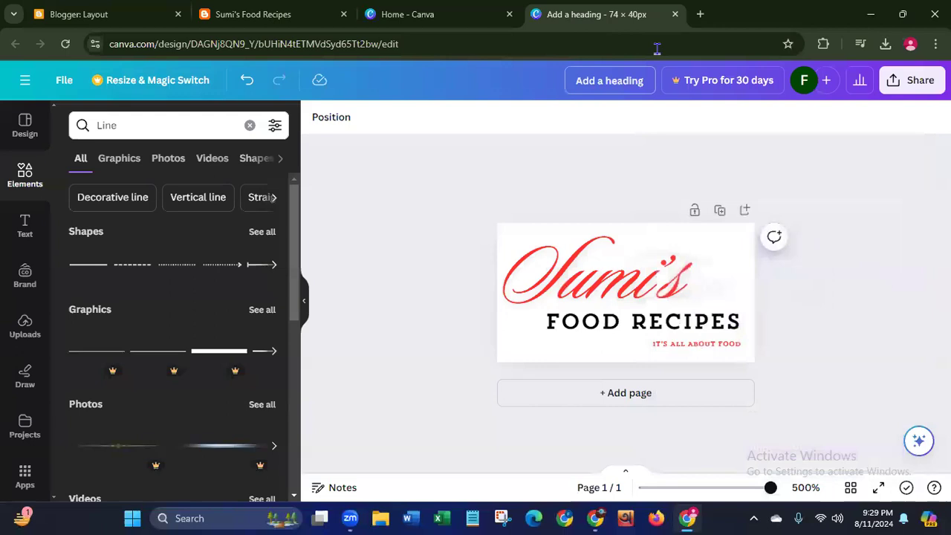
left_click(674, 16)
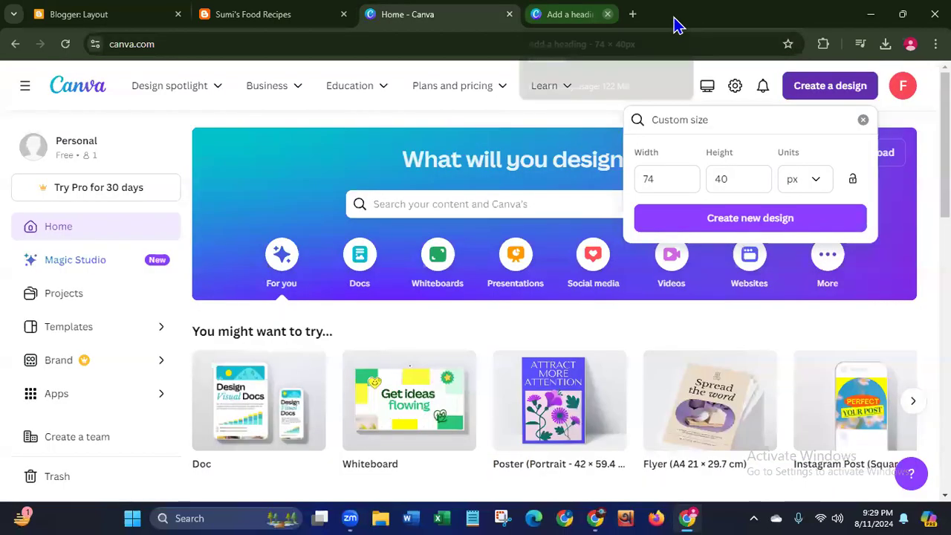
left_click(509, 16)
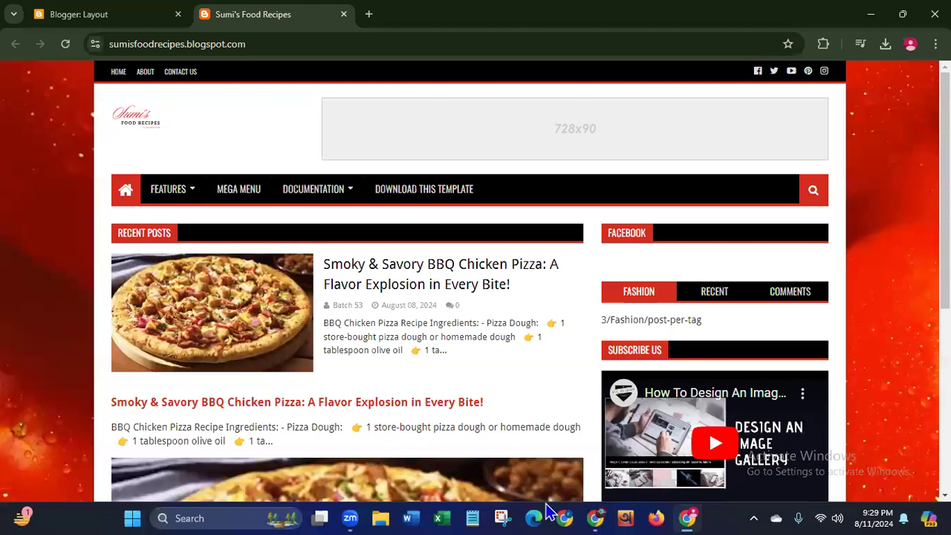
left_click(654, 514)
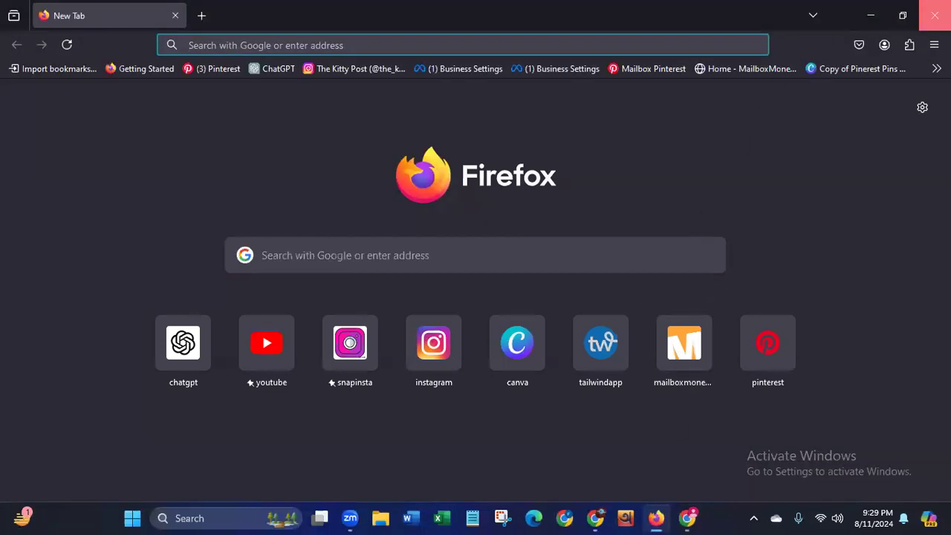
left_click(935, 15)
left_click(563, 511)
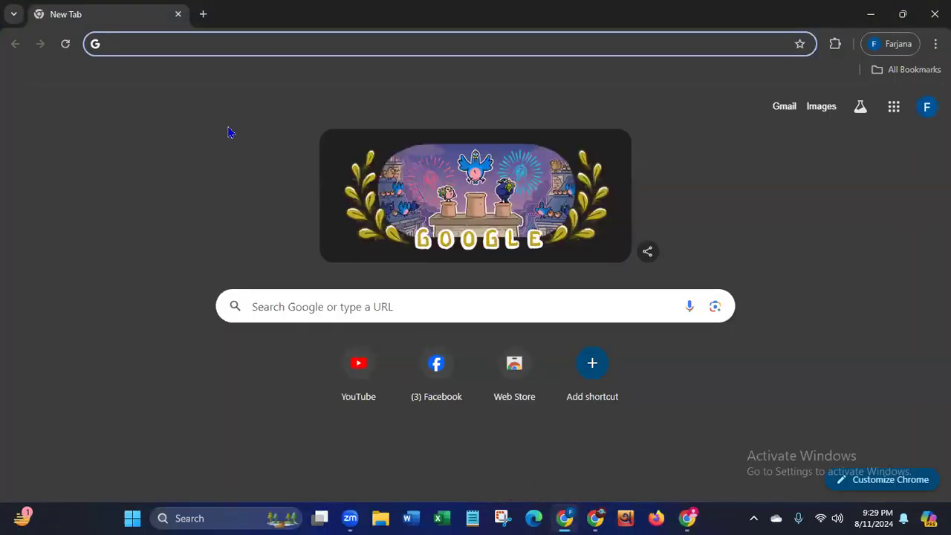
type("canva")
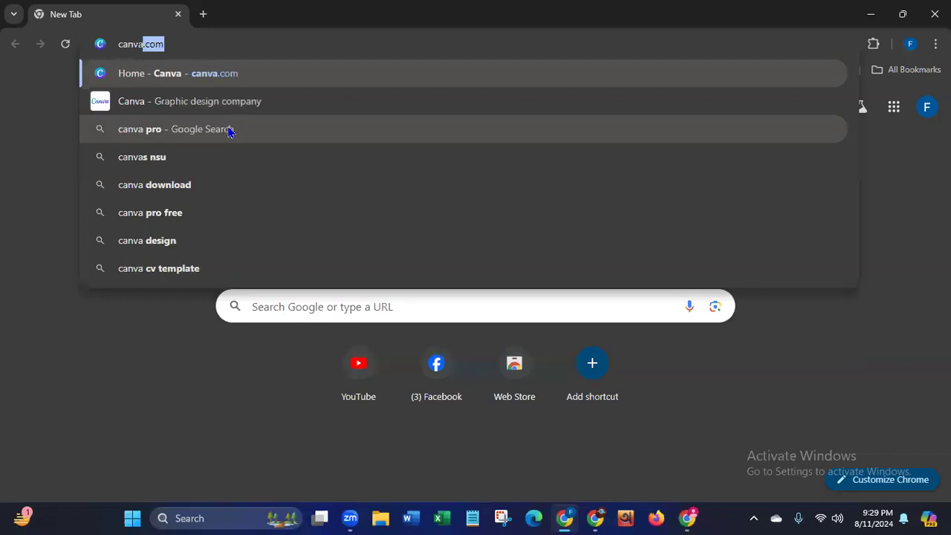
key("Return")
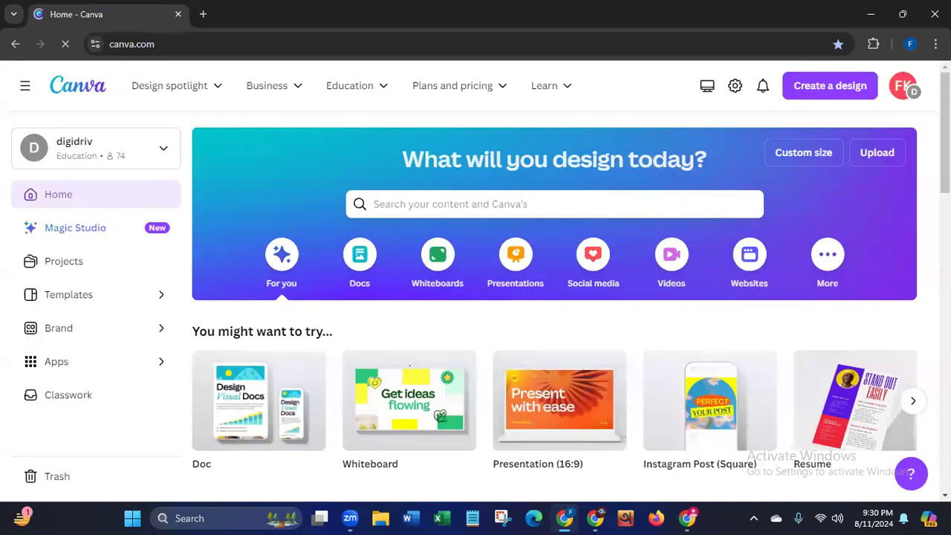
left_click(801, 164)
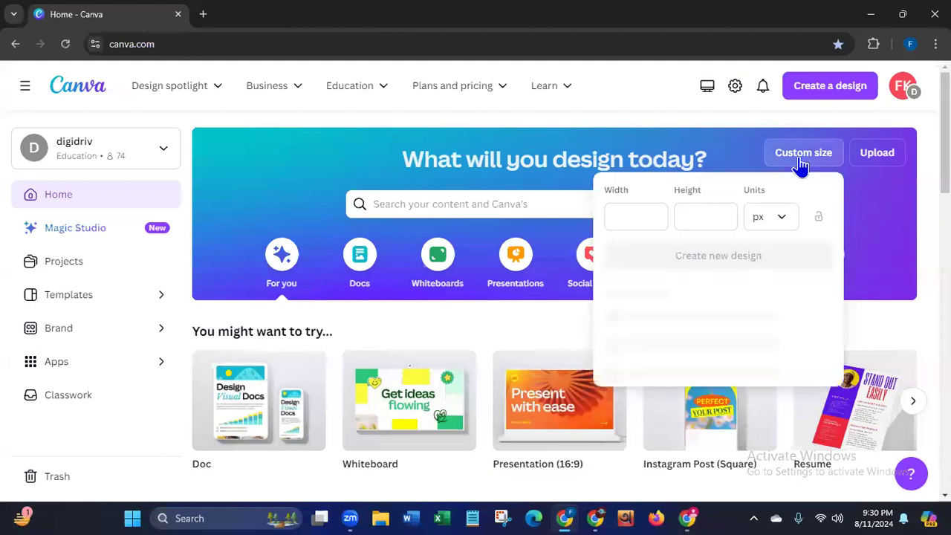
left_click(639, 218)
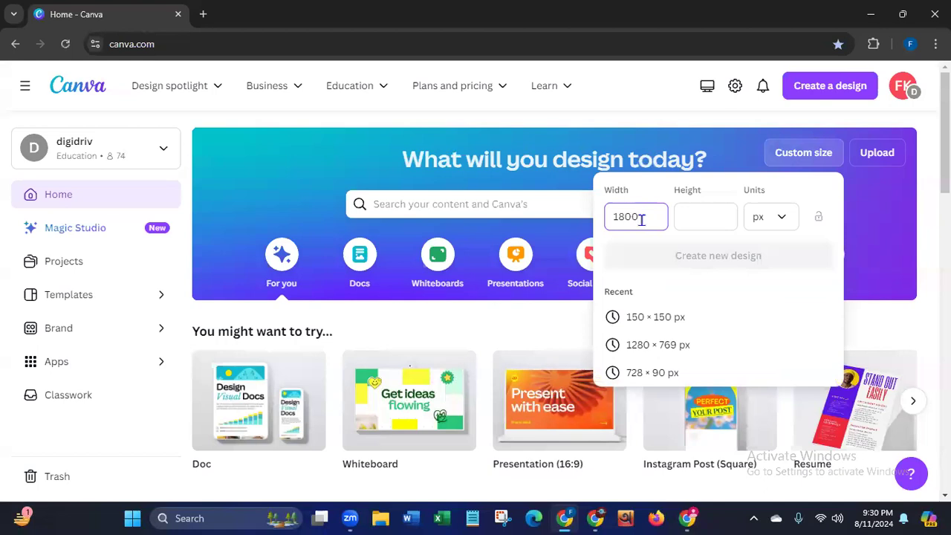
left_click(696, 217)
type("1600")
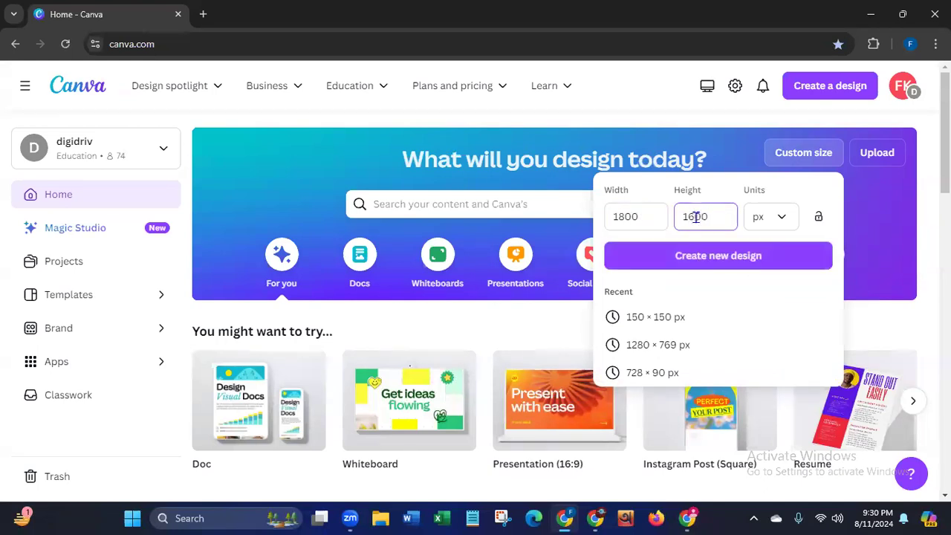
left_click(683, 256)
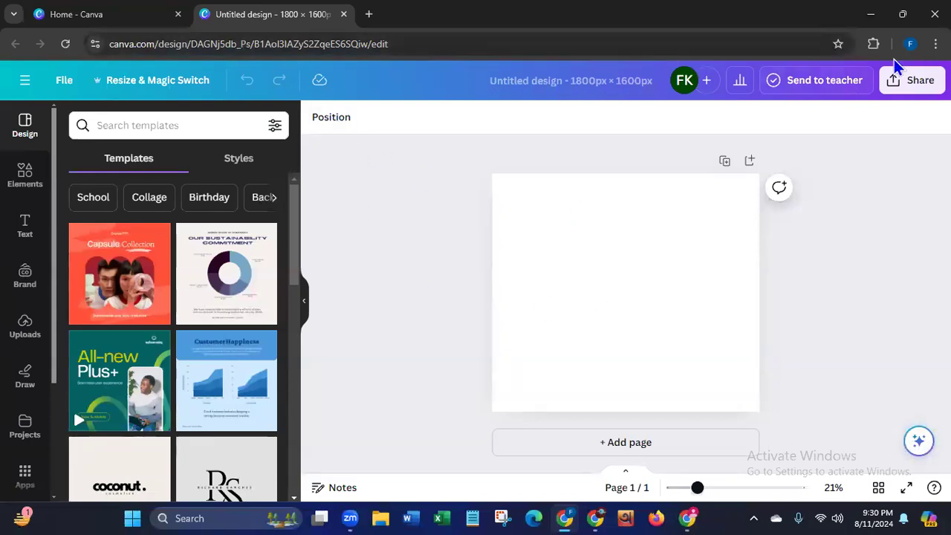
left_click(935, 14)
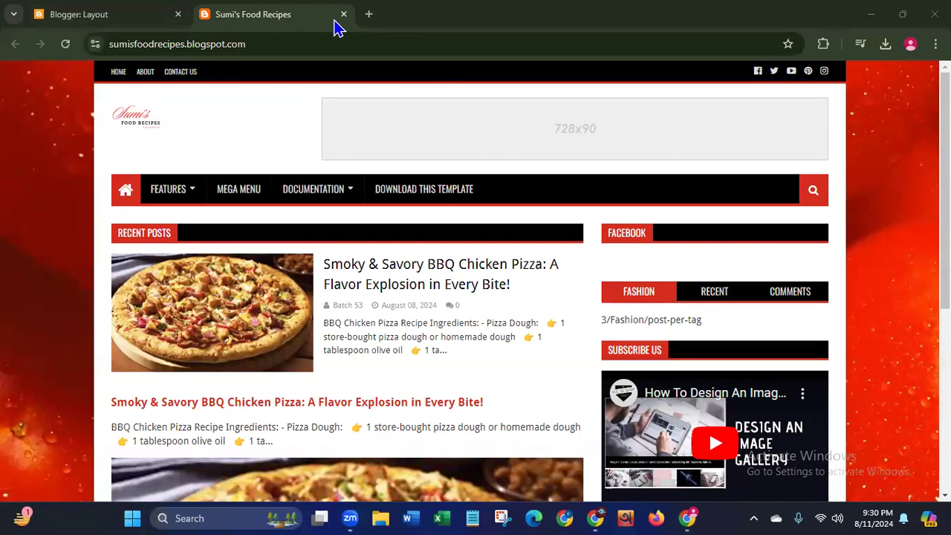
Step: Check the header ad slot's size in the Blogger layout and on the live blog, and open Canva in a new tab
left_click(78, 23)
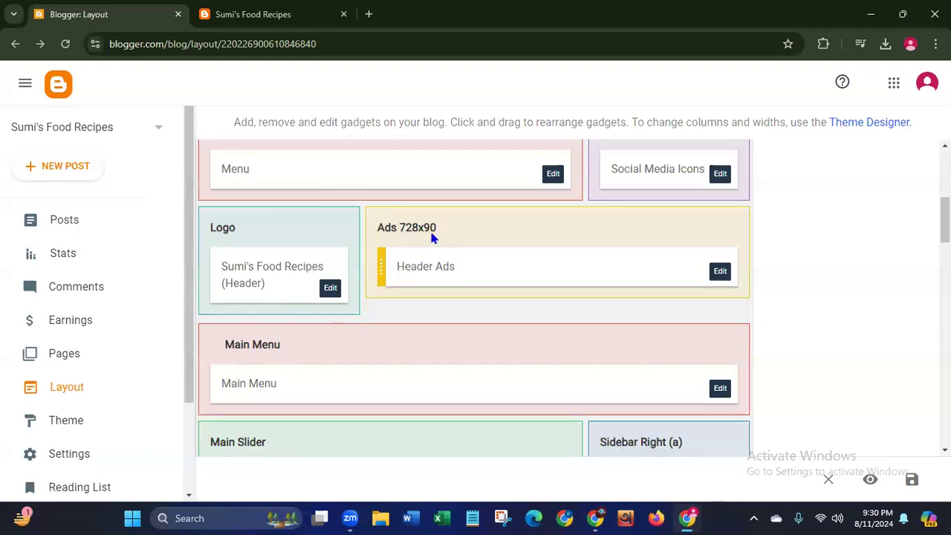
left_click(370, 16)
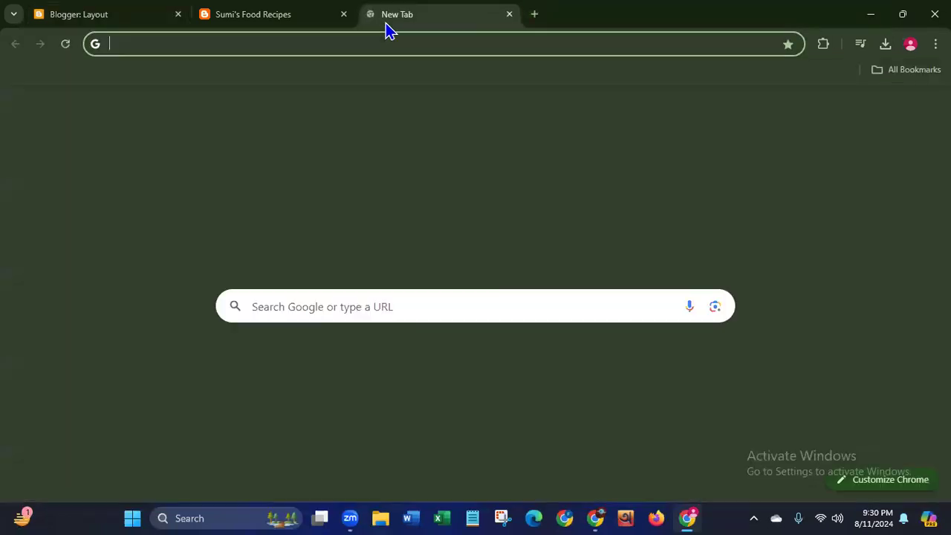
left_click(316, 364)
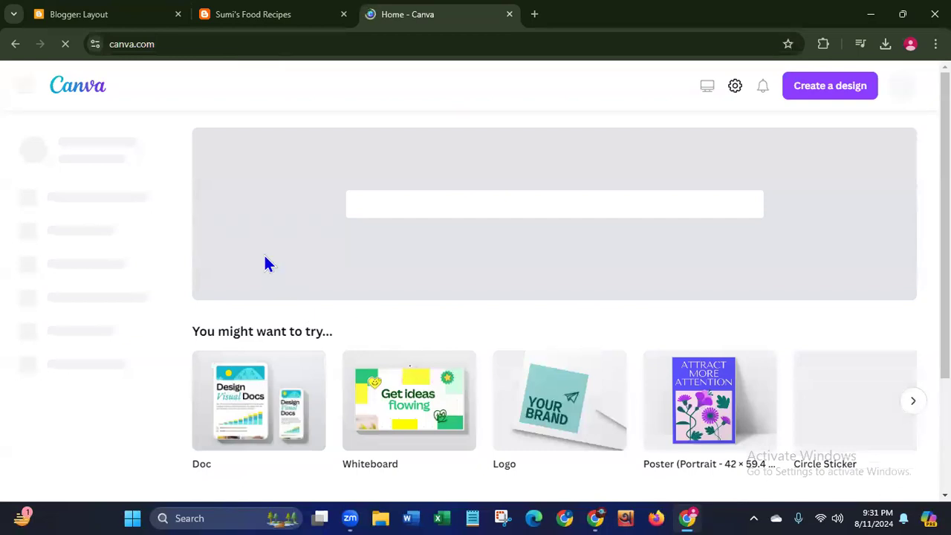
left_click(223, 18)
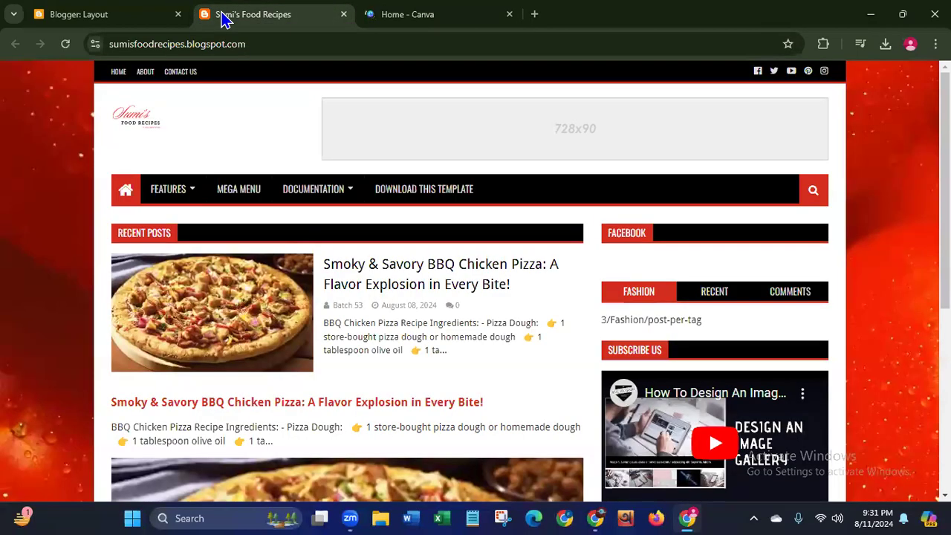
left_click(415, 17)
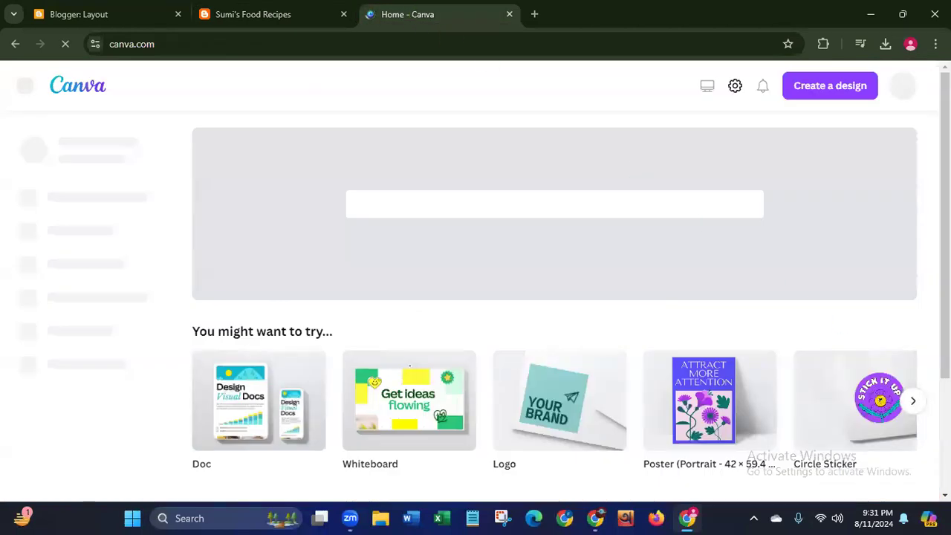
left_click(270, 23)
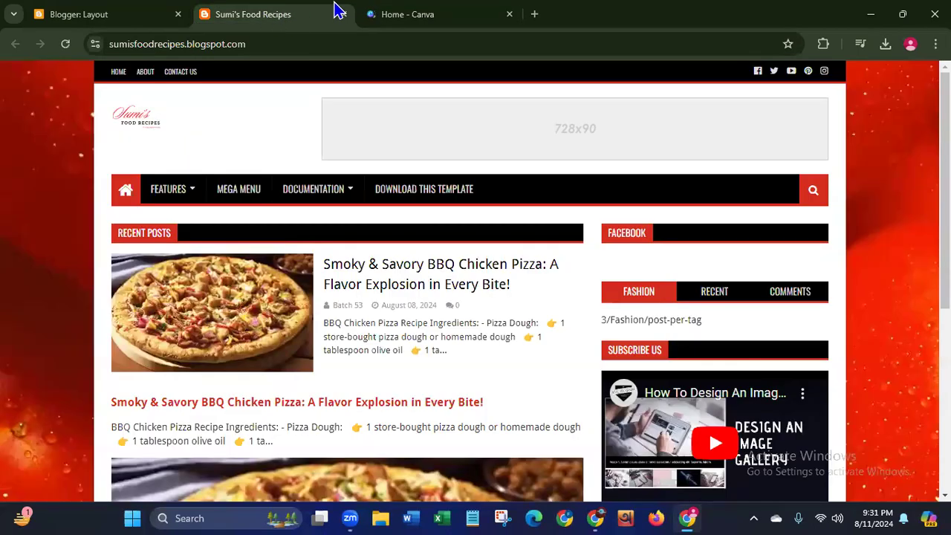
left_click(399, 21)
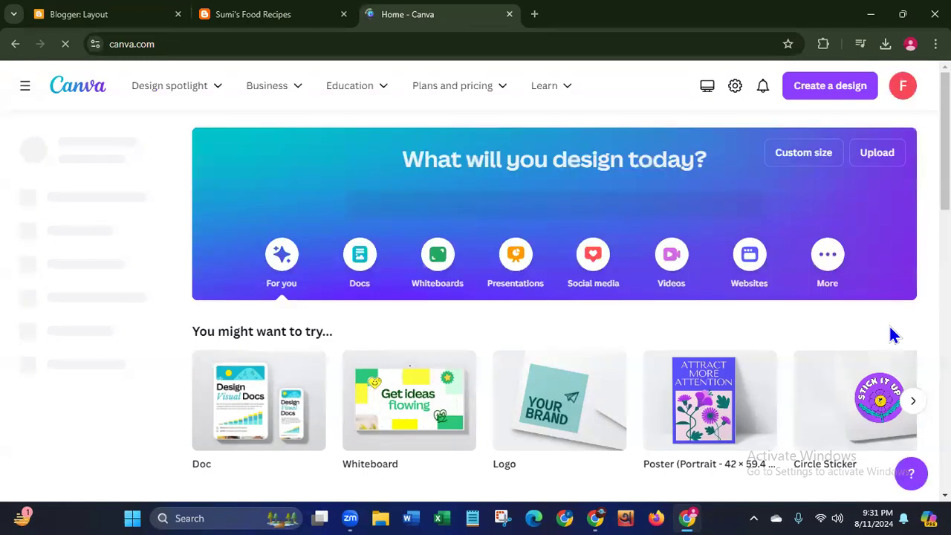
Step: Create a new Canva design with a custom size of 728 × 90 px
left_click(786, 162)
left_click(637, 225)
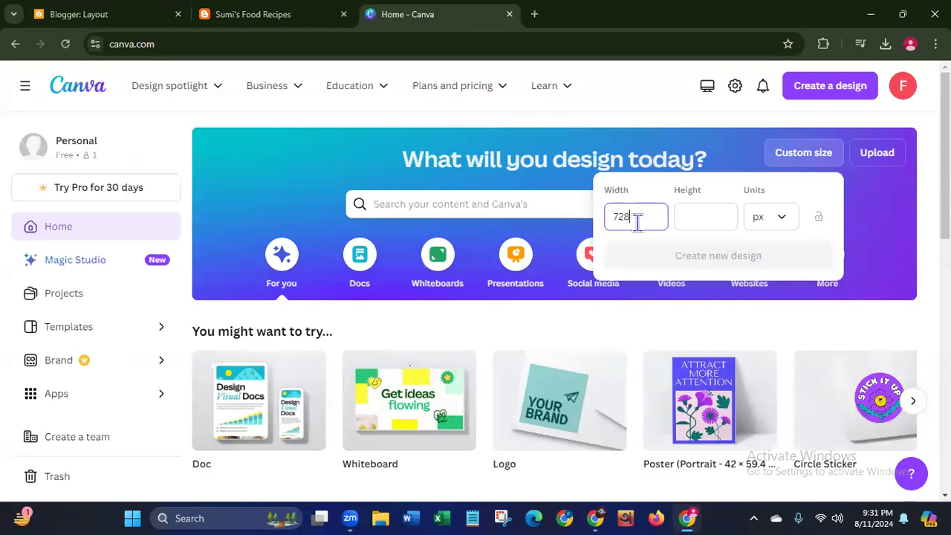
left_click(691, 218)
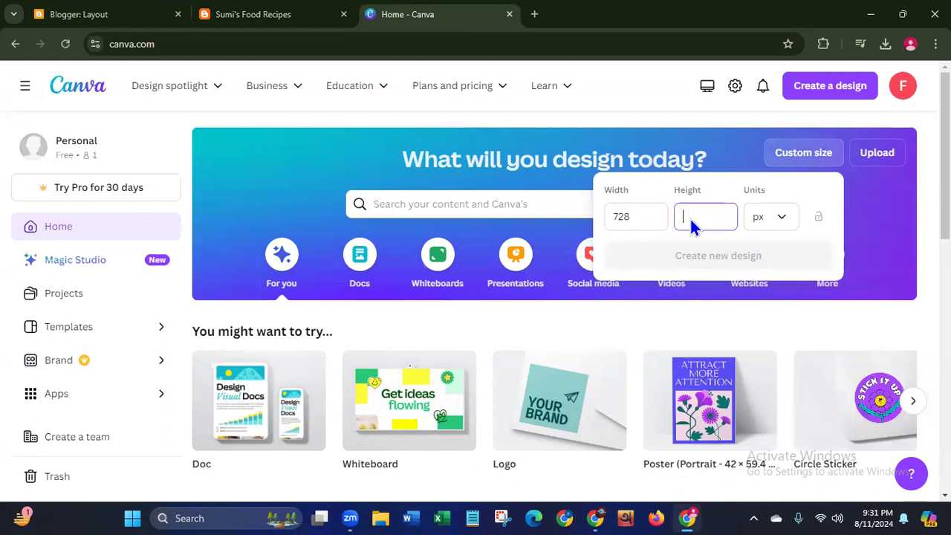
type("90")
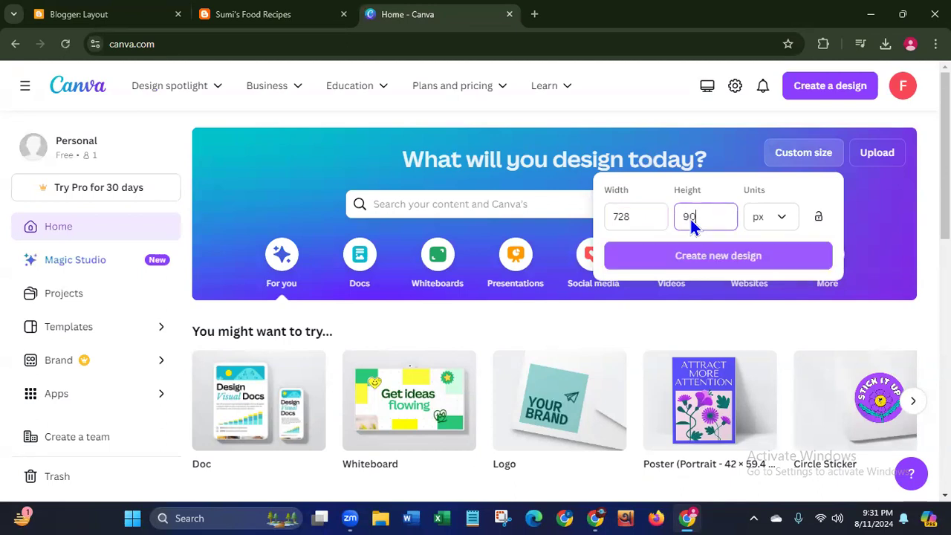
left_click(691, 266)
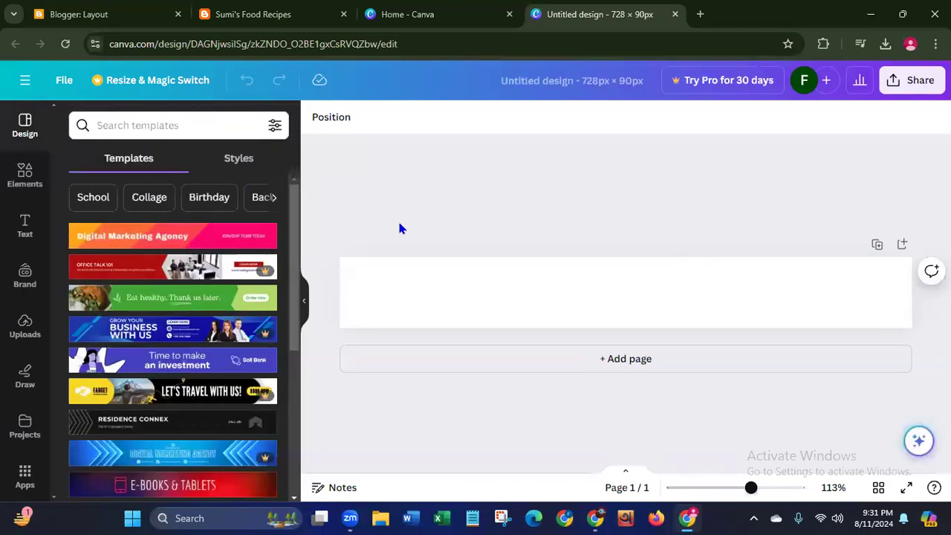
Step: Apply the red and blue "E-Books & Tablets" banner template to the blank design
scroll(286, 348, "down", 3)
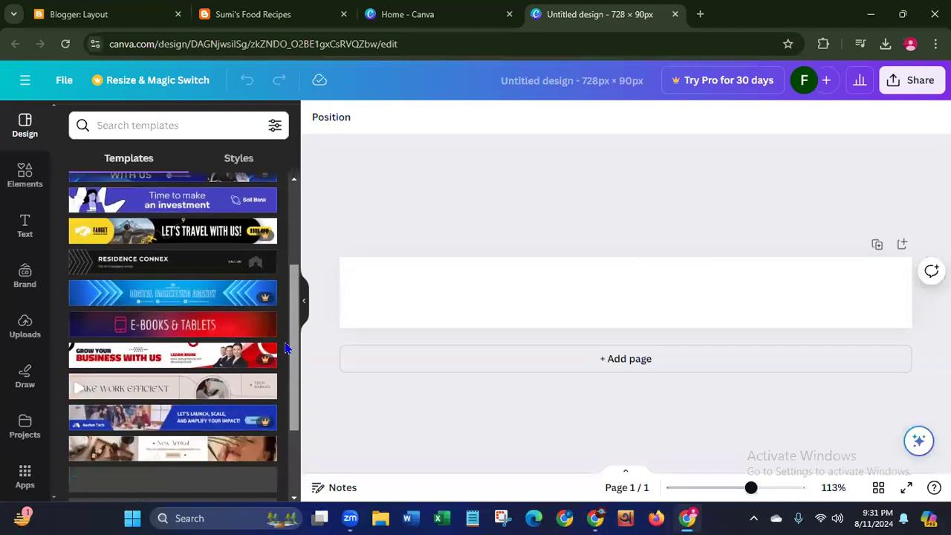
left_click(188, 331)
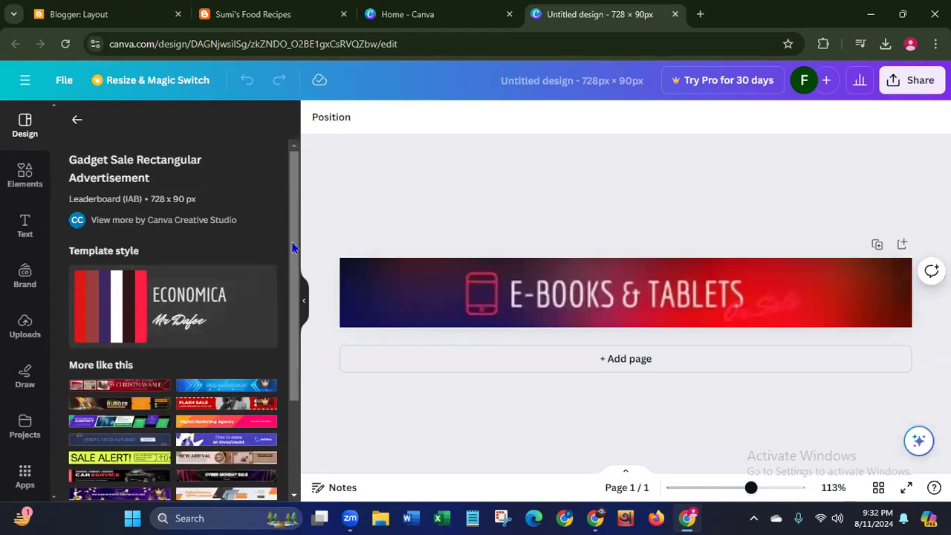
scroll(293, 318, "down", 2)
Step: Delete the tablet icon and the "E-BOOKS & TABLETS" heading from the banner
left_click(433, 289)
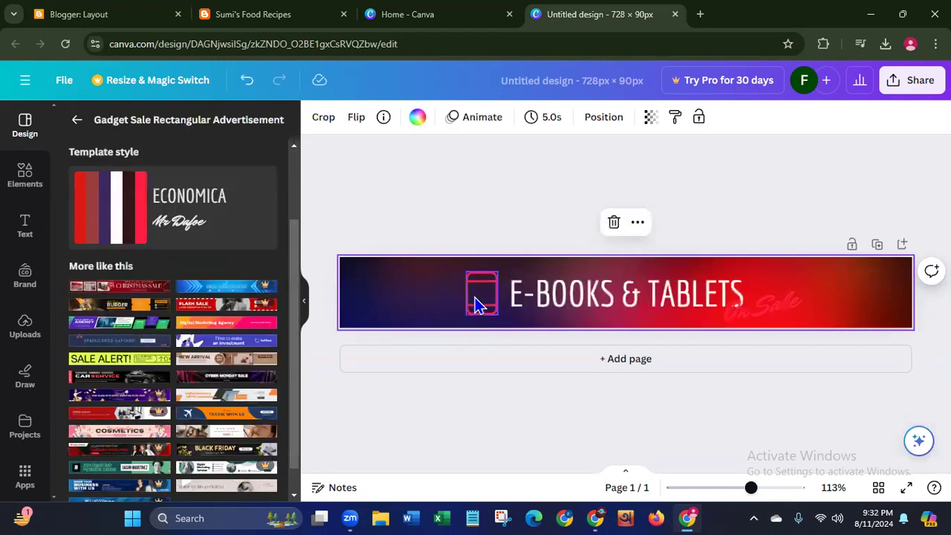
left_click(741, 294)
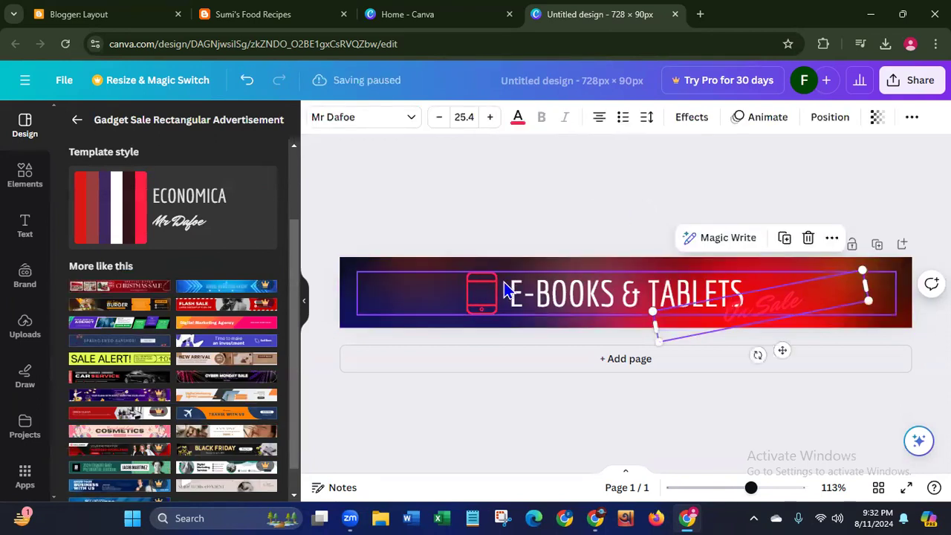
left_click(479, 308)
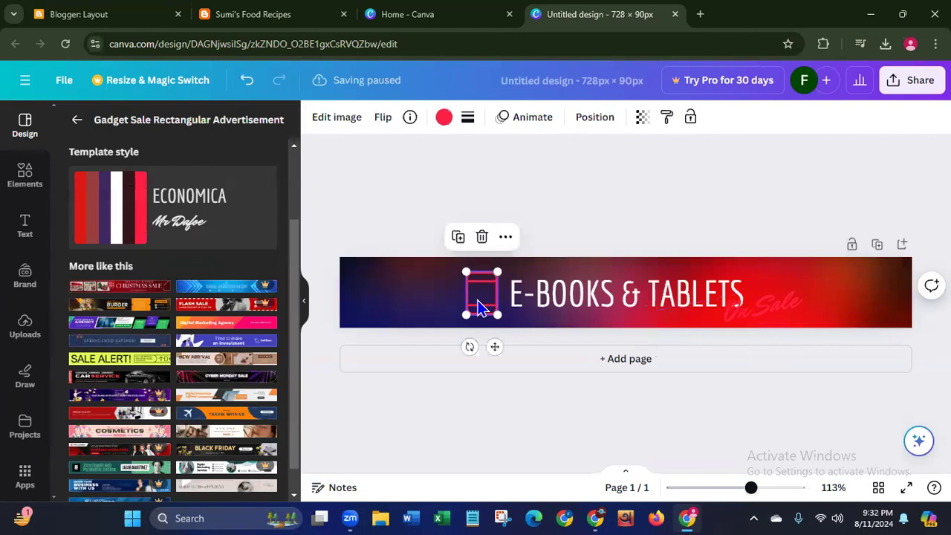
key("Delete")
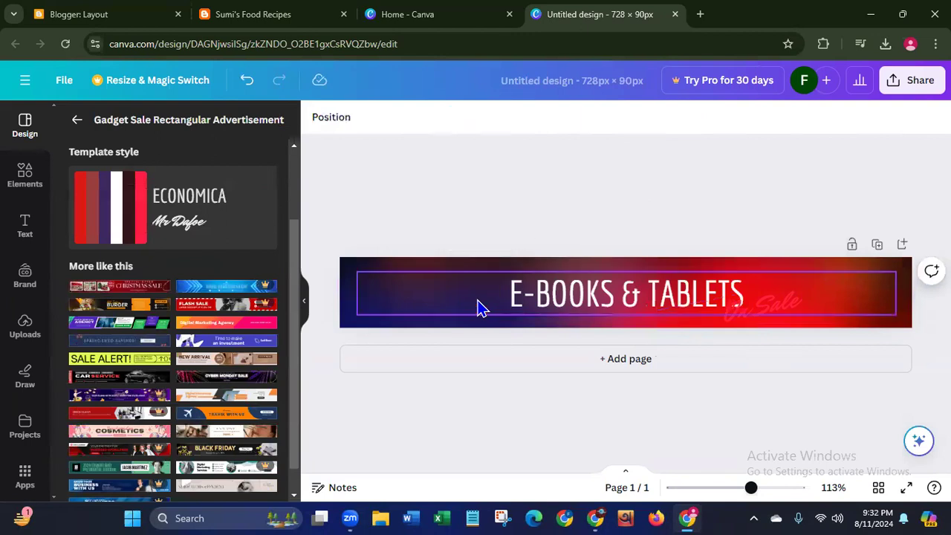
left_click(542, 300)
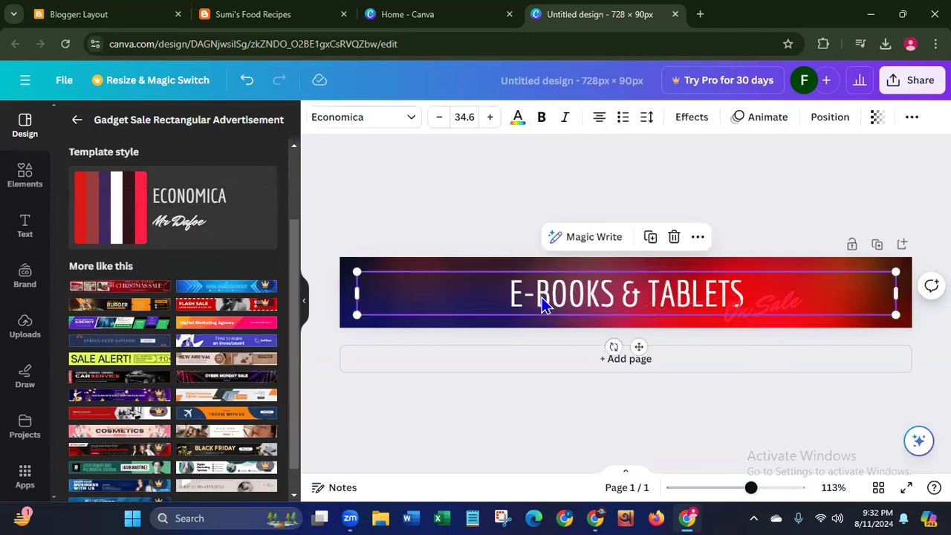
key("Delete")
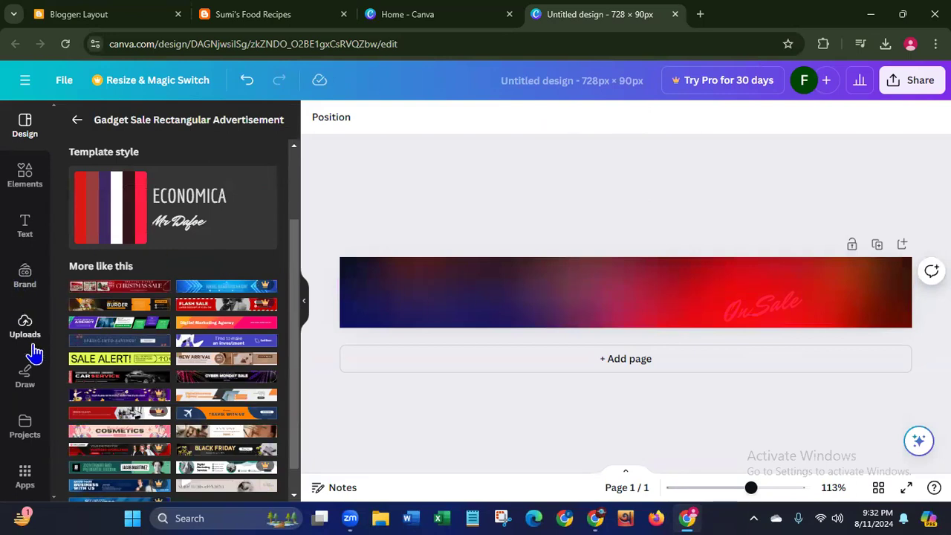
Step: Try to upload the "Add a heading" logo image from the Downloads folder to Canva
left_click(27, 336)
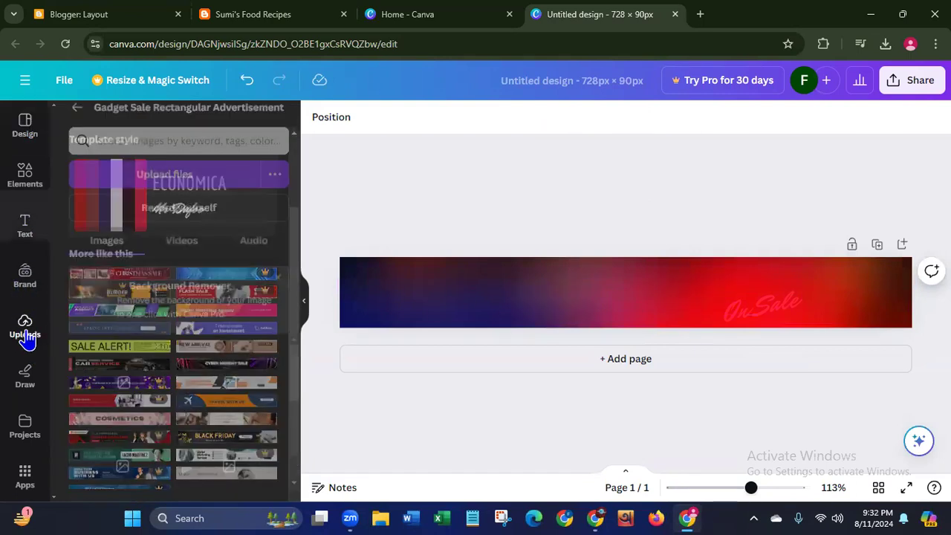
left_click(154, 159)
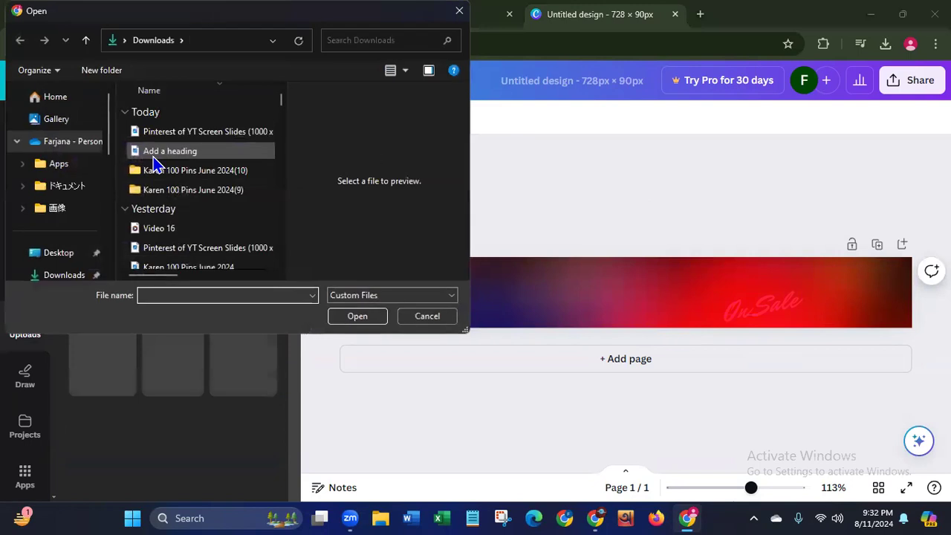
left_click(154, 155)
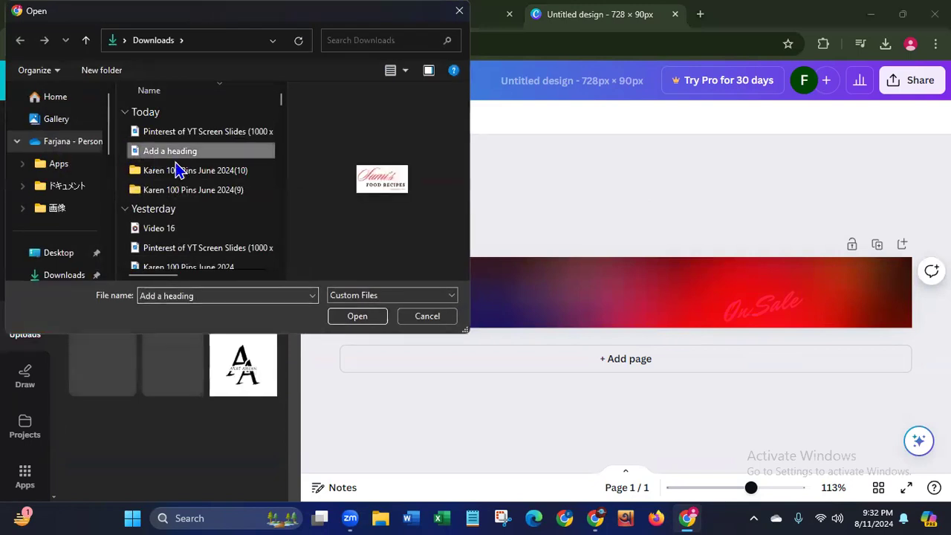
left_click(341, 313)
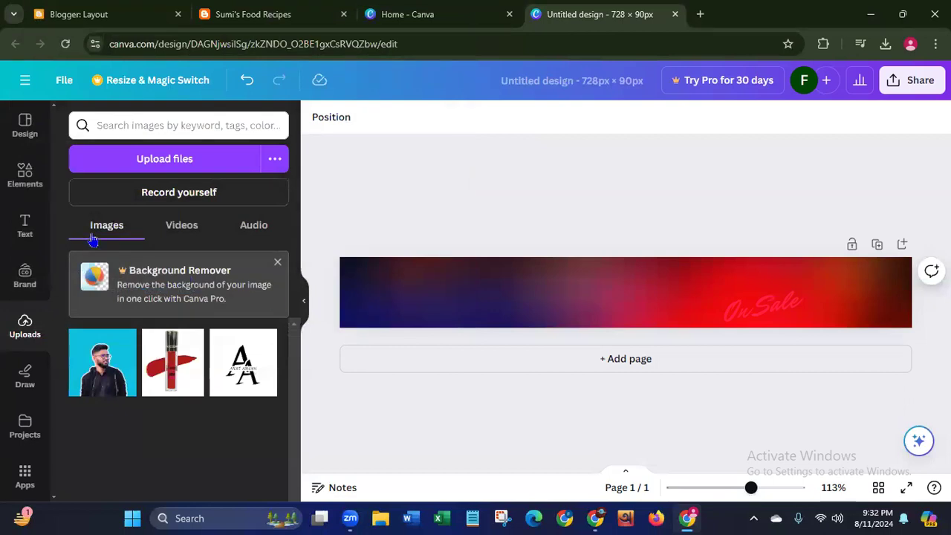
Step: Dismiss the Background Remover notice and upload the "Add a heading" logo image from the Downloads folder
left_click(278, 264)
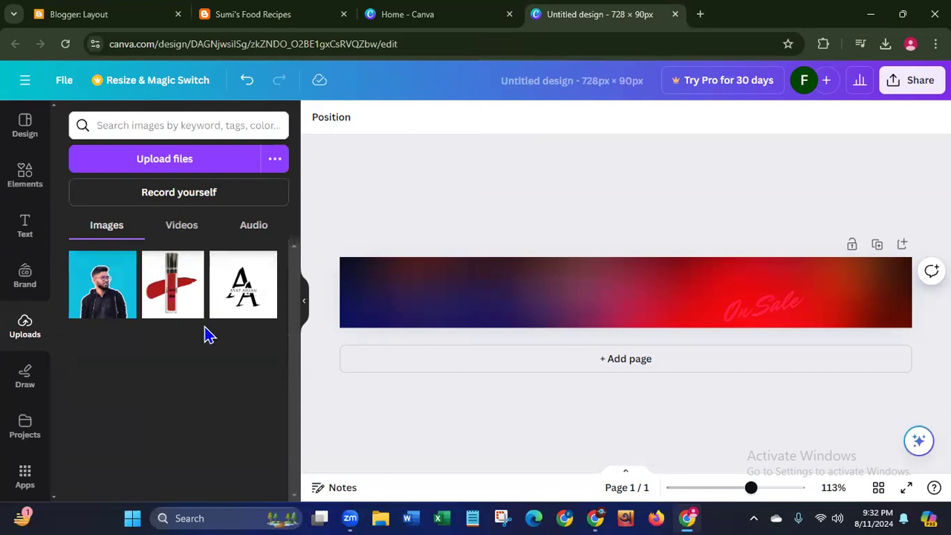
left_click(186, 163)
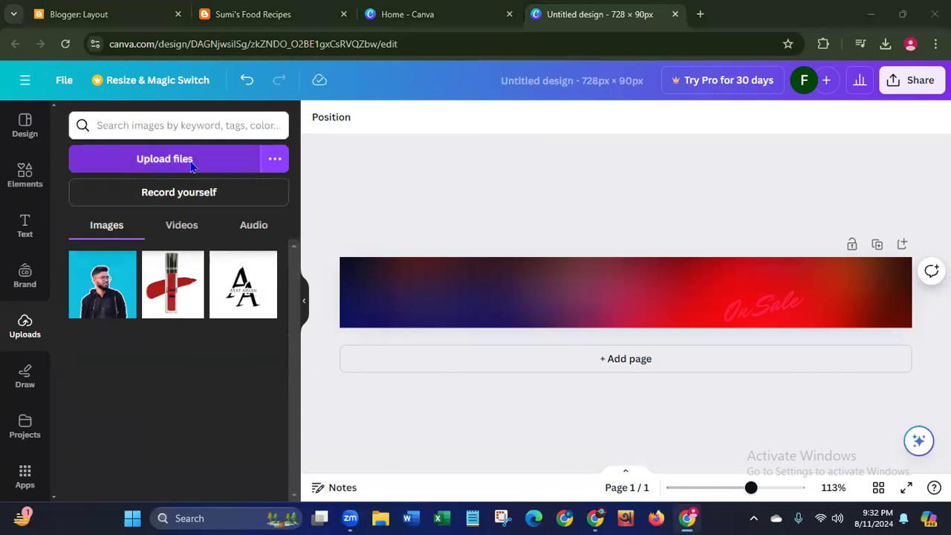
left_click(175, 155)
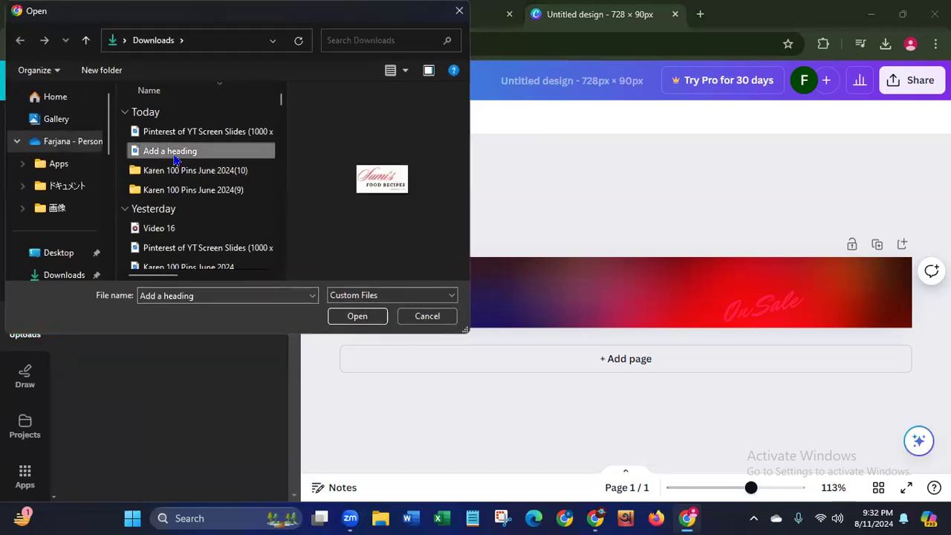
left_click(338, 316)
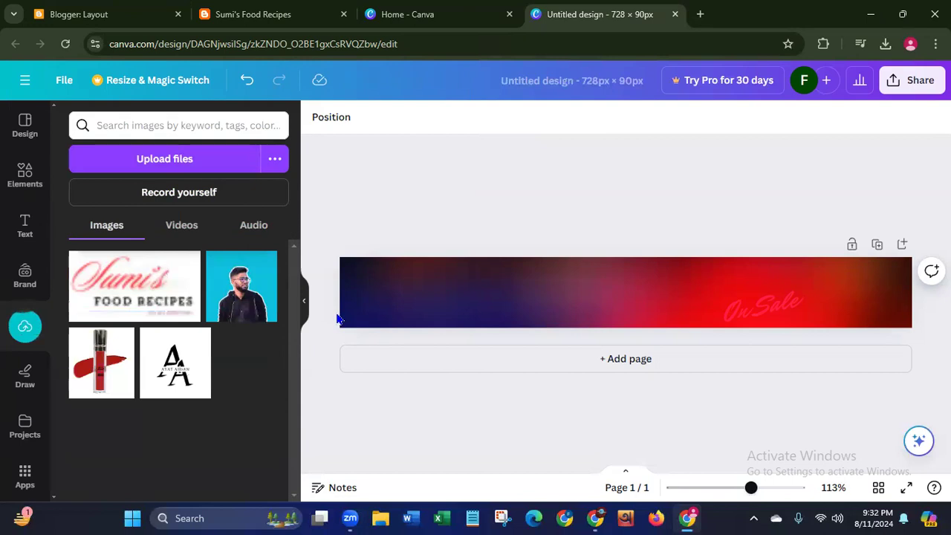
Step: Place the uploaded logo on the banner, enlarged to roughly the banner's full height near its centre
left_click(147, 292)
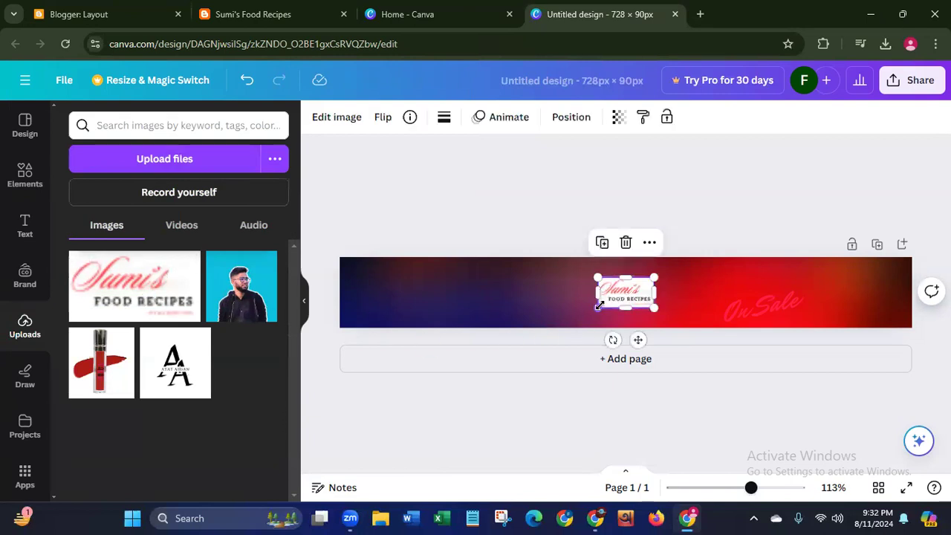
left_click_drag(597, 310, 559, 325)
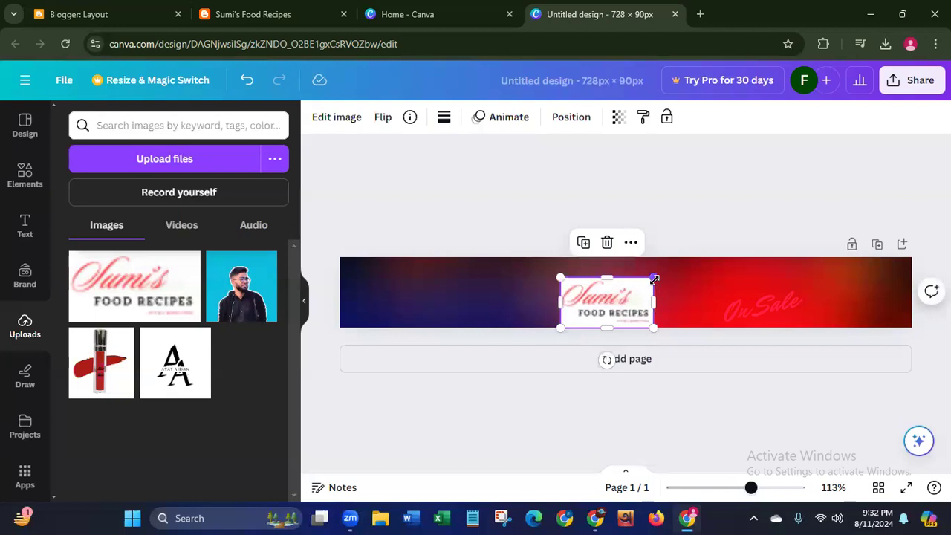
left_click_drag(654, 279, 679, 246)
mouse_move(634, 307)
left_mouse_down()
mouse_move(431, 304)
mouse_move(620, 312)
mouse_move(666, 301)
mouse_move(617, 301)
left_mouse_up()
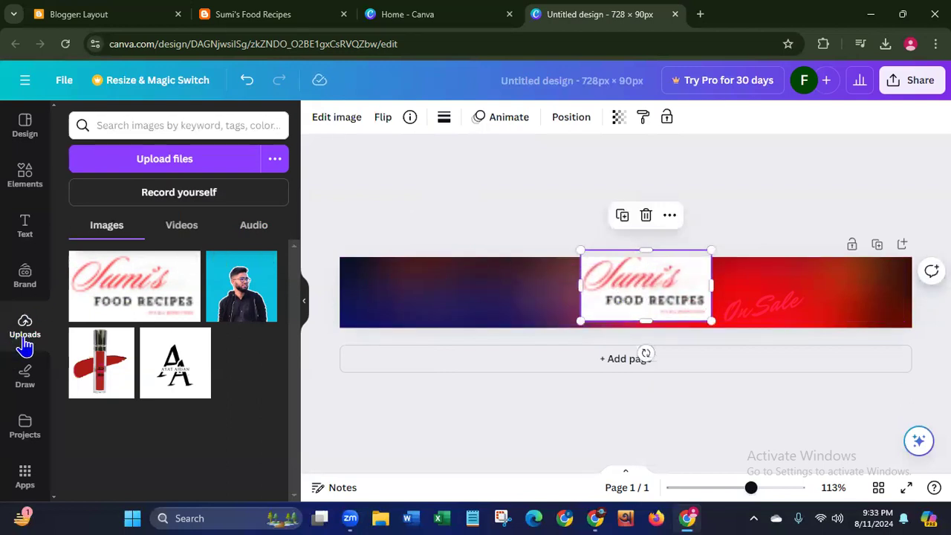
Step: Try to fit the logo into a circular frame on the banner, and remove both the logo and the frame
left_click(25, 171)
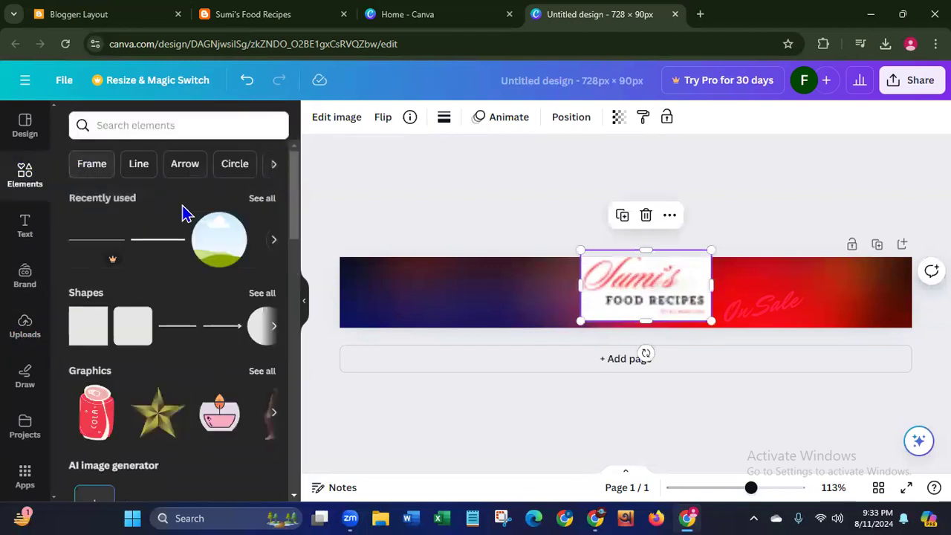
left_click(216, 257)
left_click_drag(628, 297, 496, 295)
left_click_drag(523, 268, 530, 262)
left_click_drag(476, 311, 458, 316)
left_click_drag(619, 299, 506, 315)
key("ctrl+z")
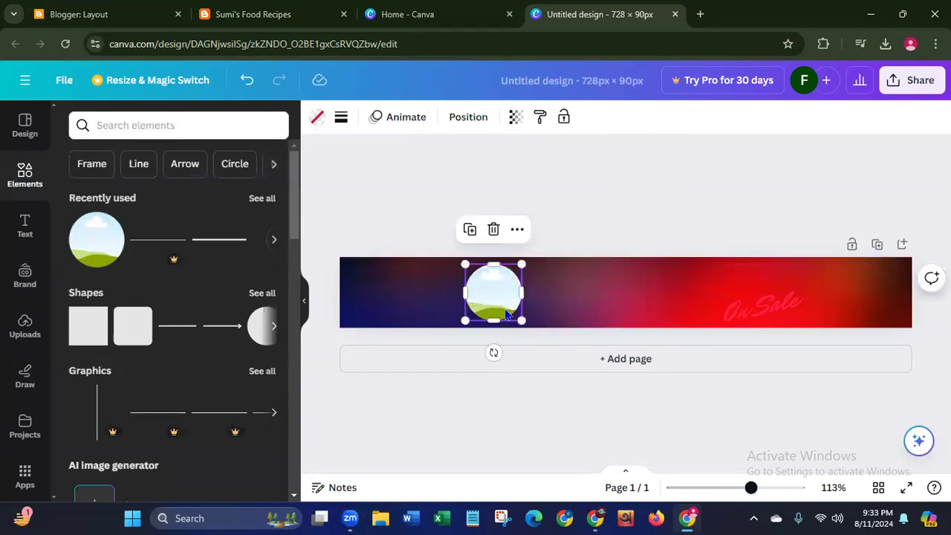
key("Delete")
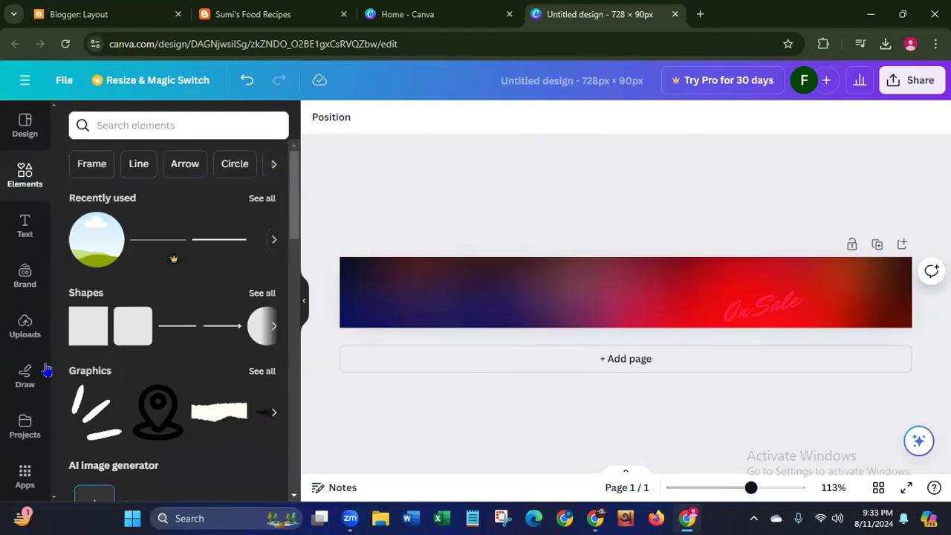
Step: Add the recently used "Trending" font combination to the banner, shifted left of centre
left_click(27, 236)
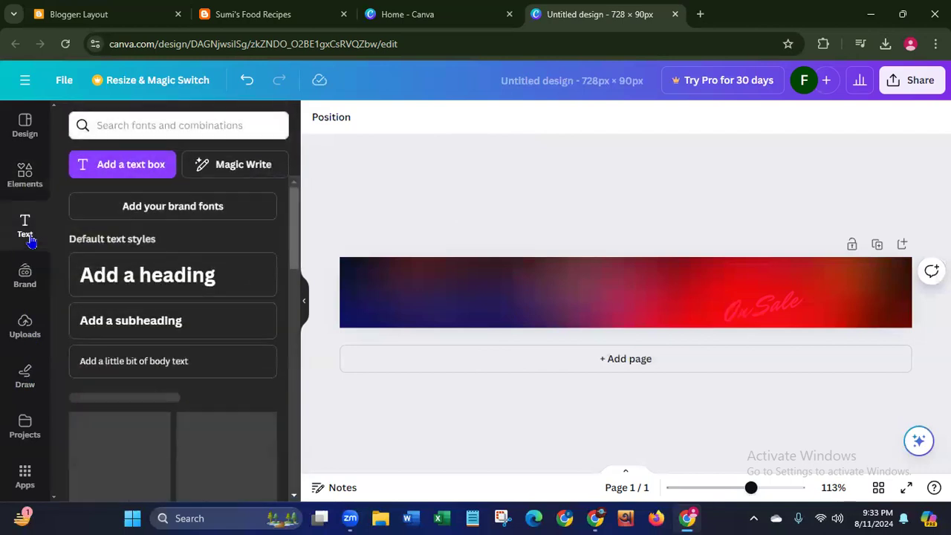
left_click_drag(296, 239, 293, 285)
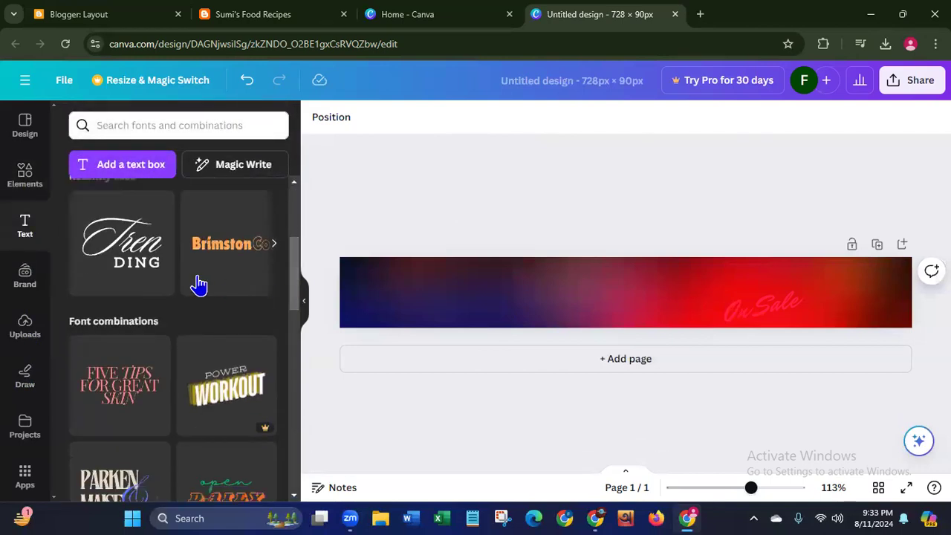
left_click(123, 266)
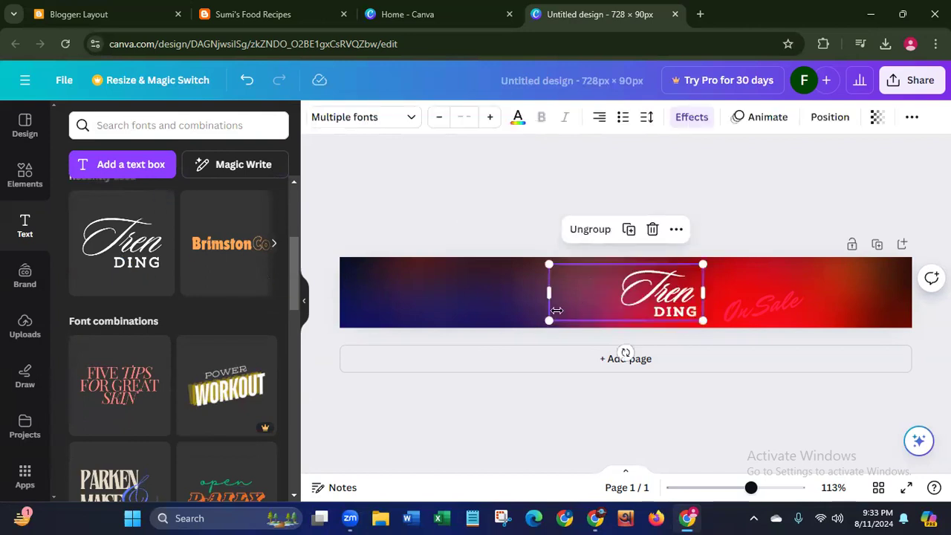
left_click_drag(647, 301, 578, 301)
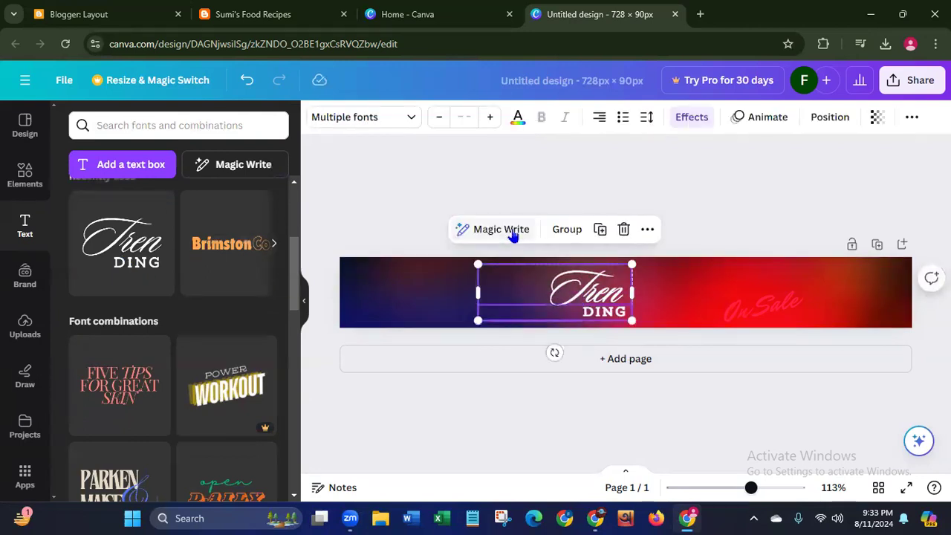
left_click(438, 295)
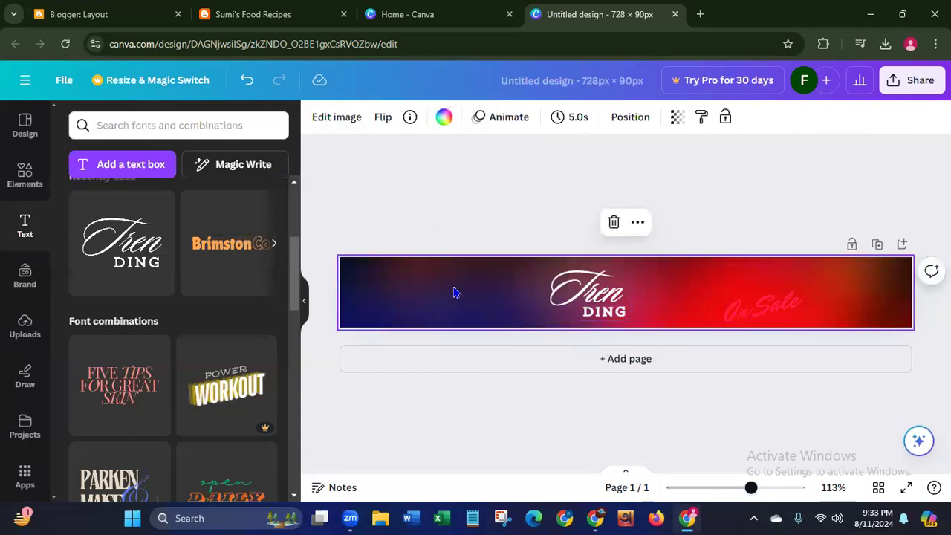
Step: Move the script text "Tren" up and to the left, and replace it with the first word of the blog's title
left_click(575, 295)
left_click_drag(575, 294, 536, 287)
double_click(584, 286)
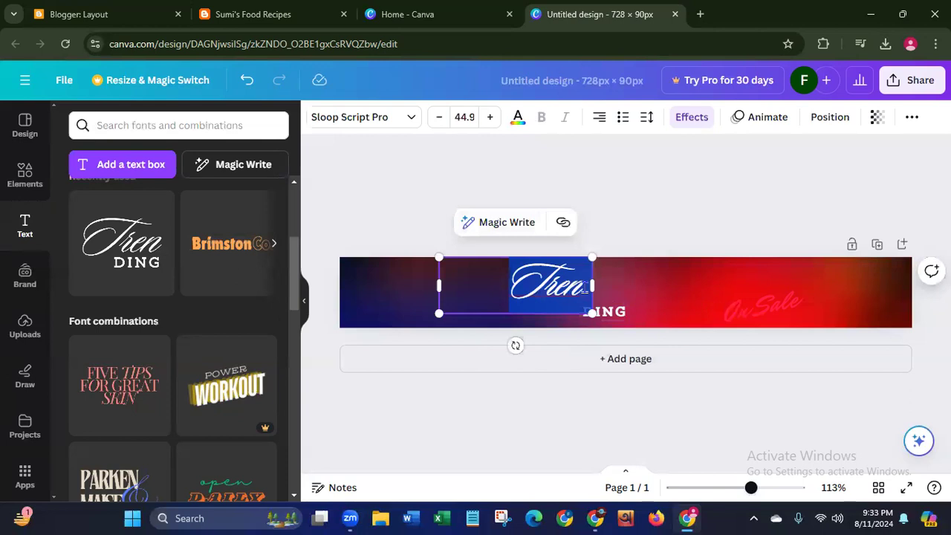
key("BackSpace")
type("O")
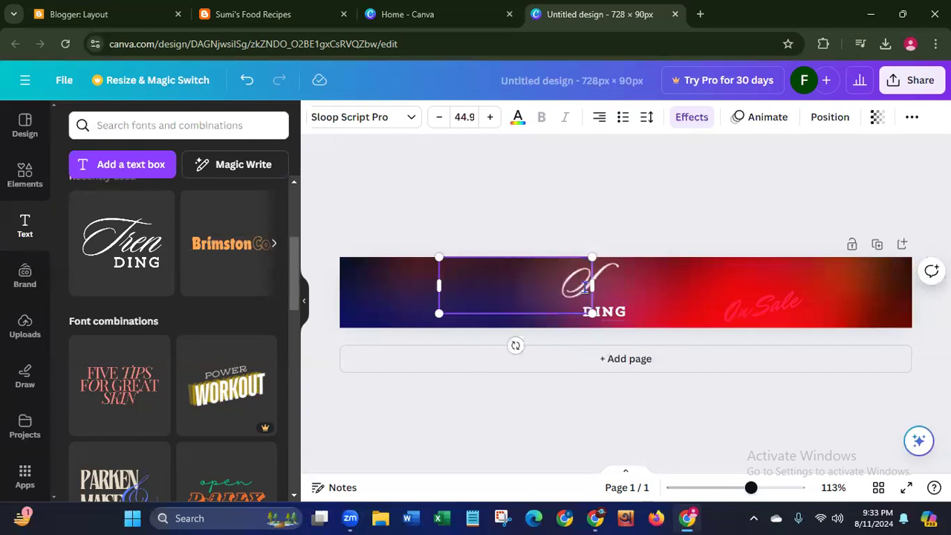
type("n")
type("mi")
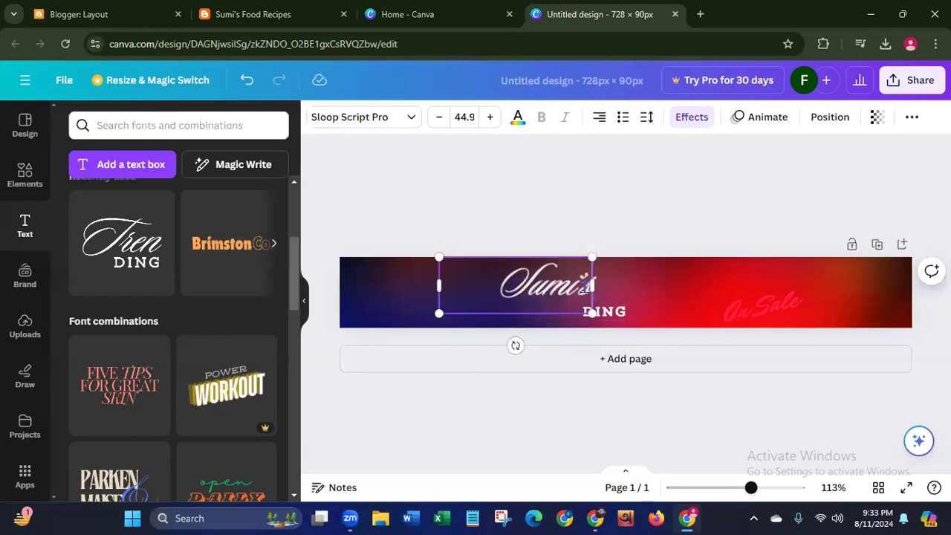
type("'s")
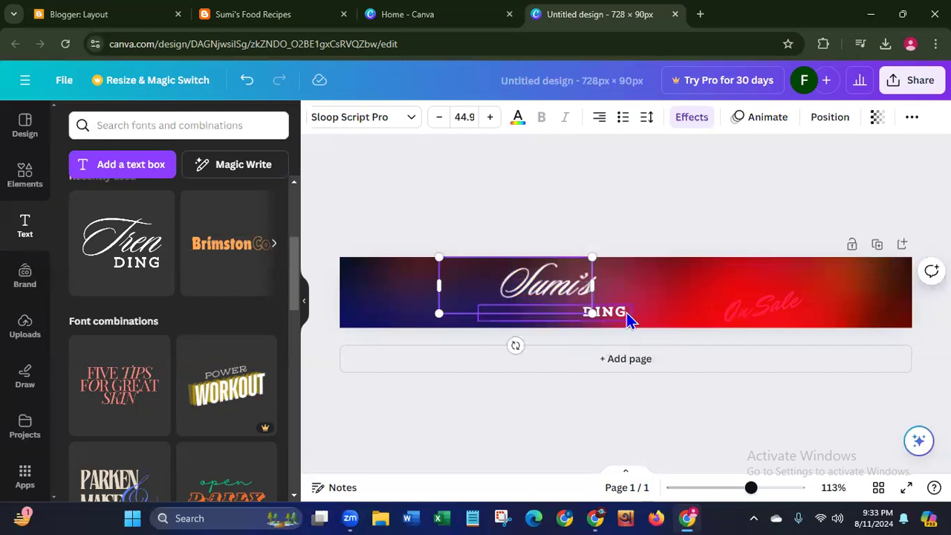
Step: Replace "DING" with "FOOD RECIPES", enlarged to about size 18.9 and moved to the right
double_click(626, 312)
key("BackSpace")
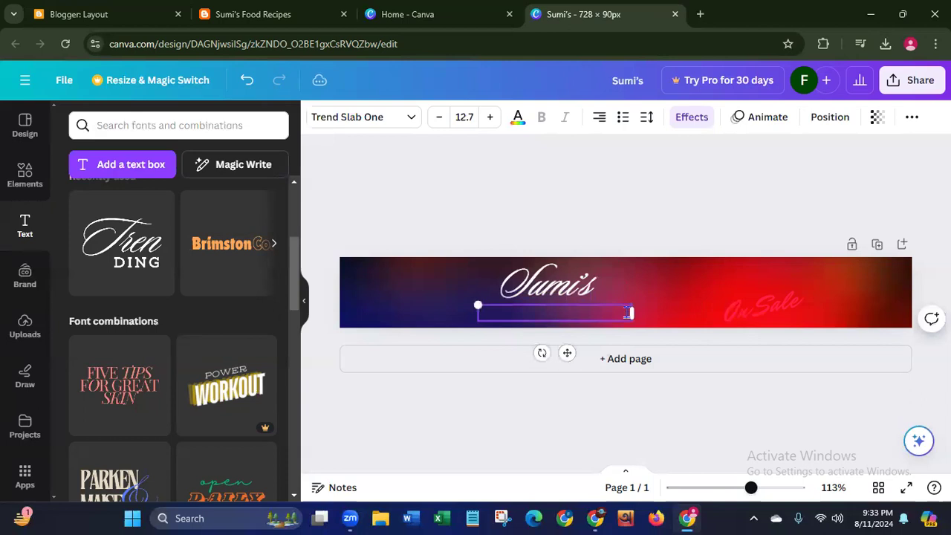
type("FOOD")
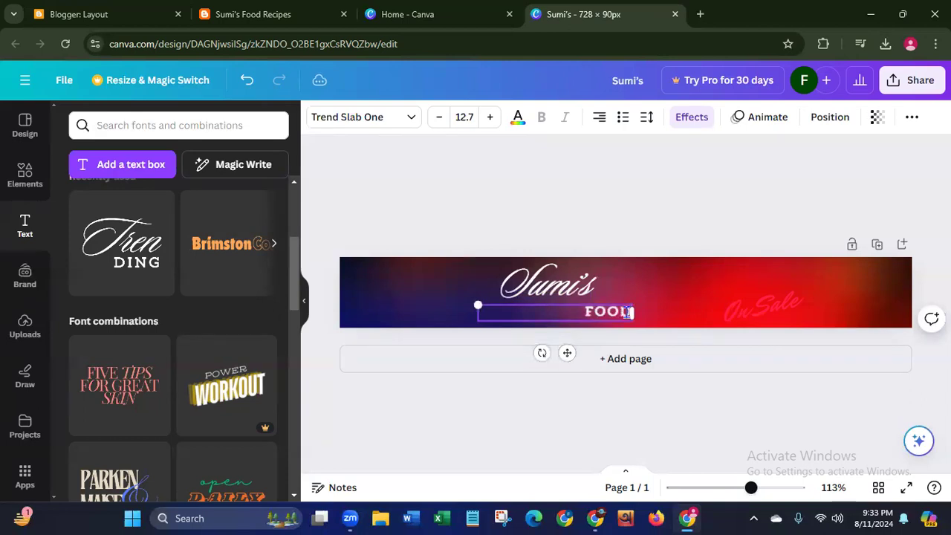
type(" R")
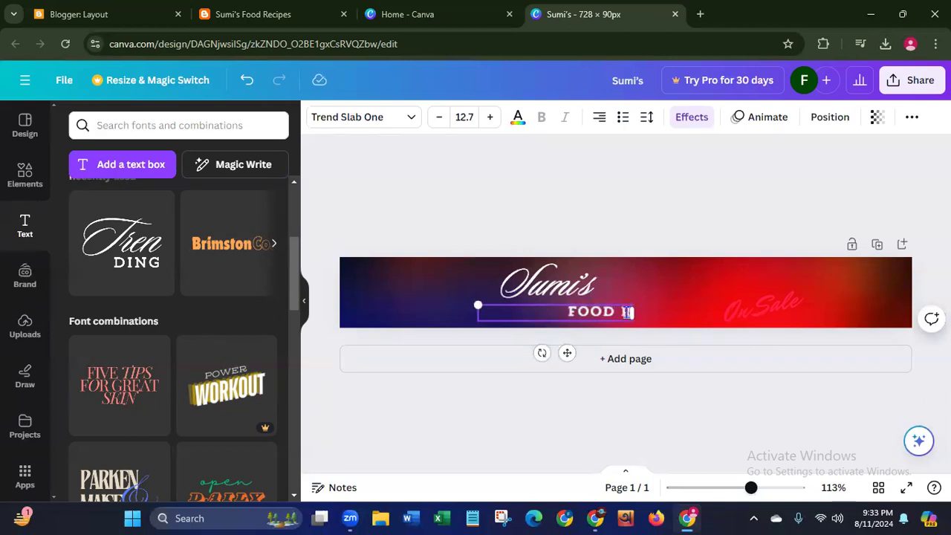
type("ECIPES")
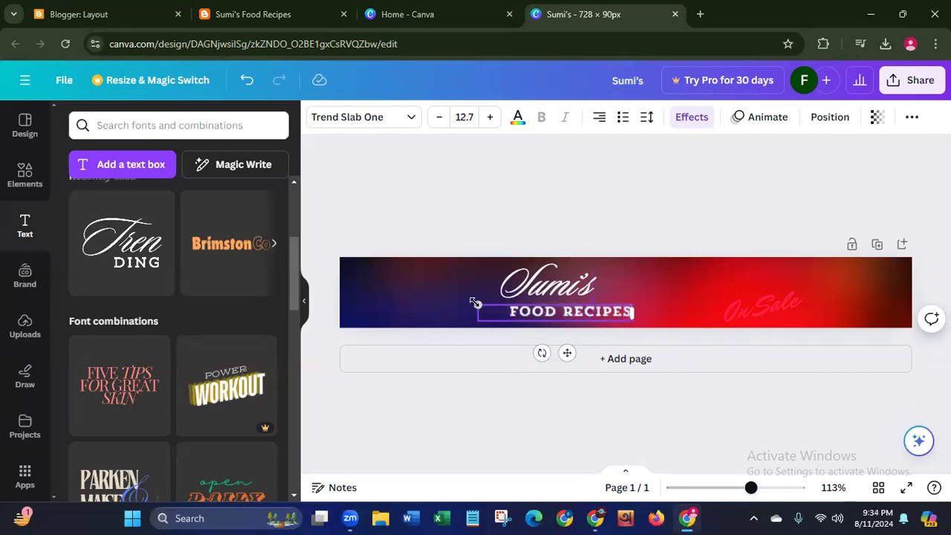
left_click_drag(481, 306, 405, 297)
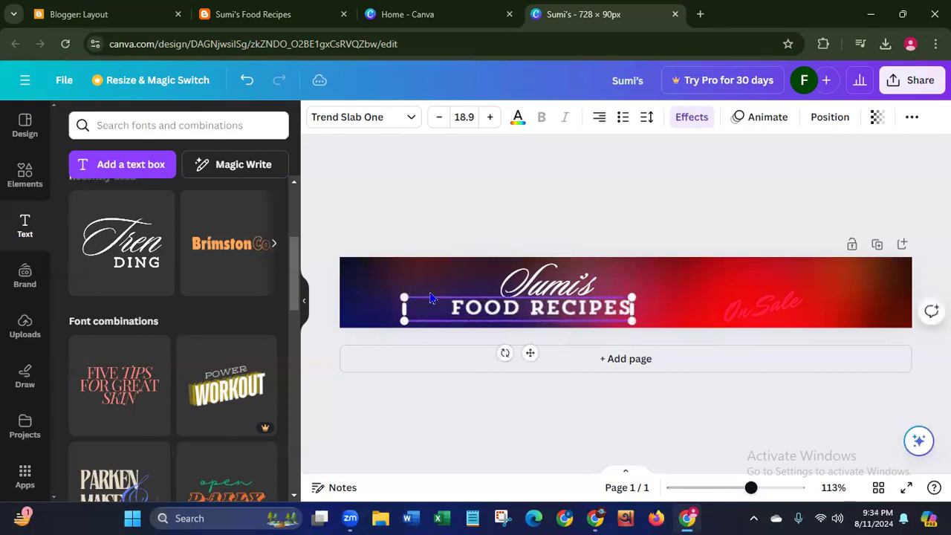
left_click_drag(530, 353, 607, 356)
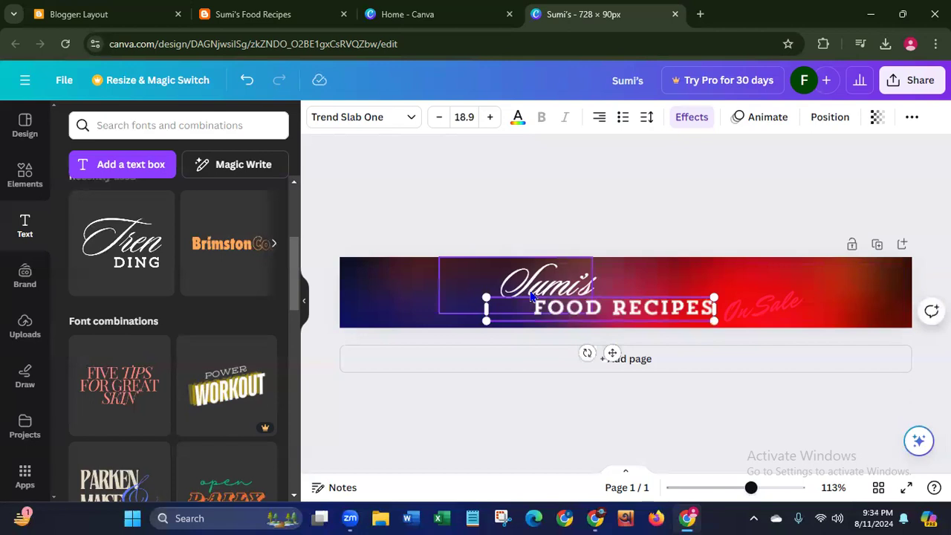
Step: Resize the script word to about size 52.1 and move it left of the "FOOD RECIPES" text
left_click(532, 296)
left_click_drag(440, 313, 364, 308)
left_click_drag(471, 300, 469, 285)
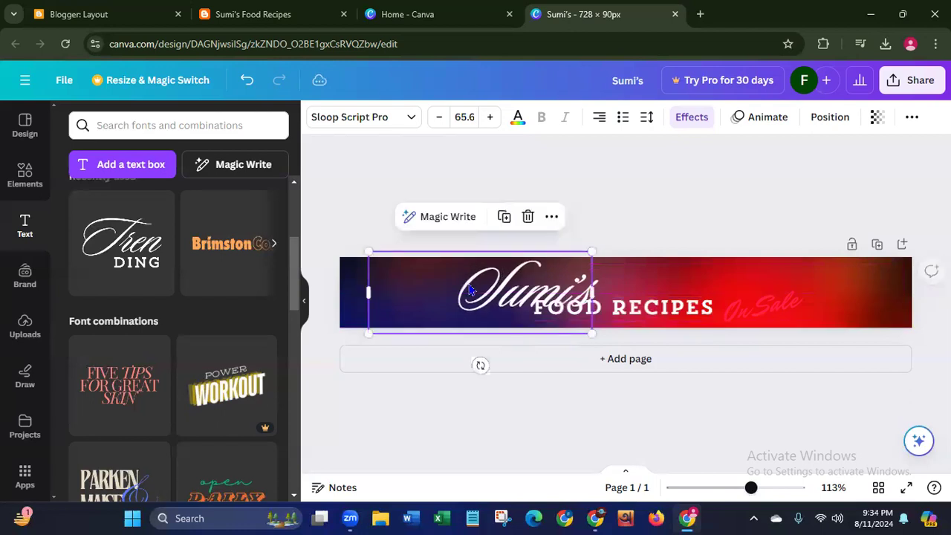
left_click(467, 328)
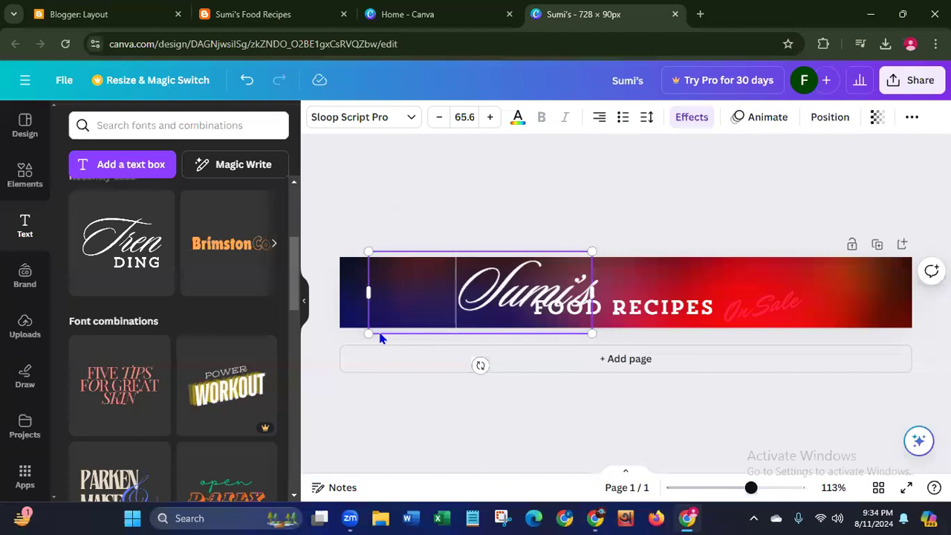
left_click_drag(369, 333, 410, 307)
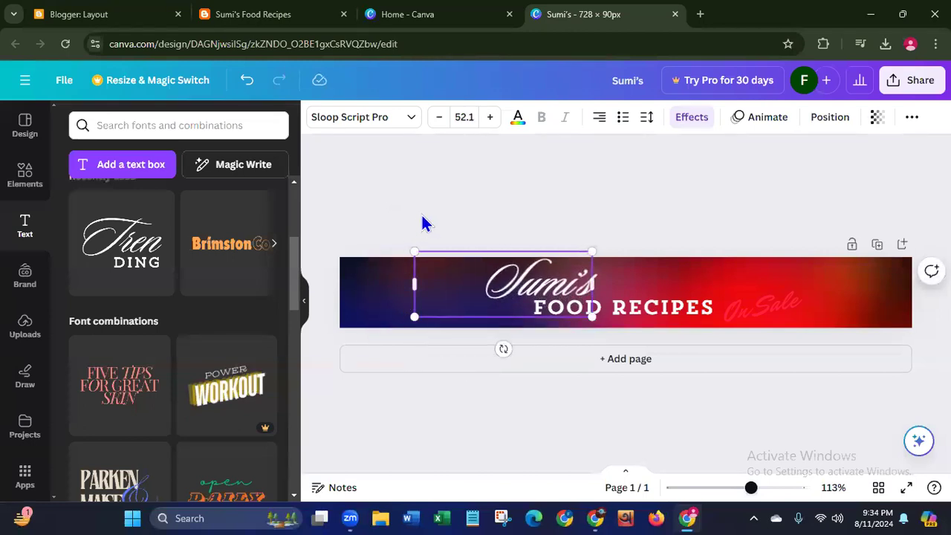
left_click(467, 244)
left_click(517, 276)
left_click_drag(516, 279, 473, 283)
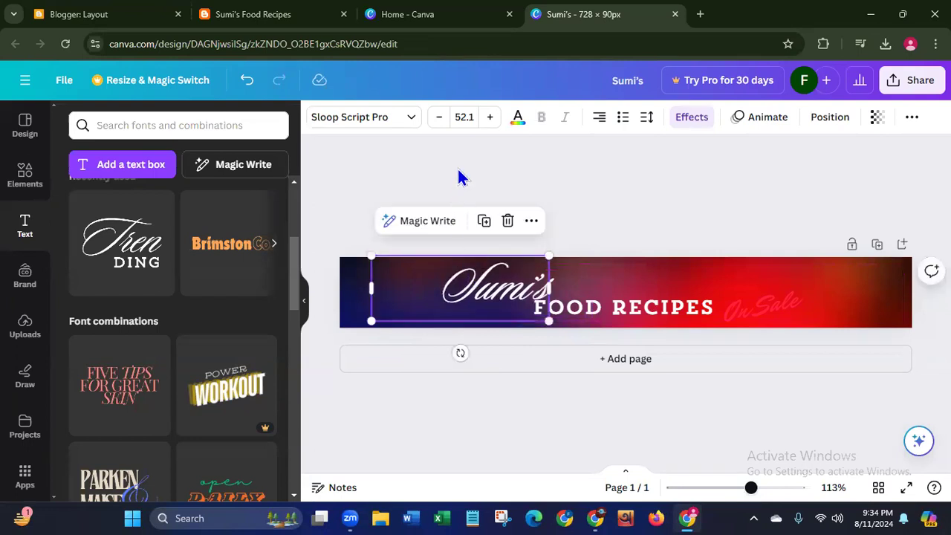
left_click(457, 176)
Step: Reduce "FOOD RECIPES" to about size 15.9 and place it directly beneath the script word
left_click(611, 312)
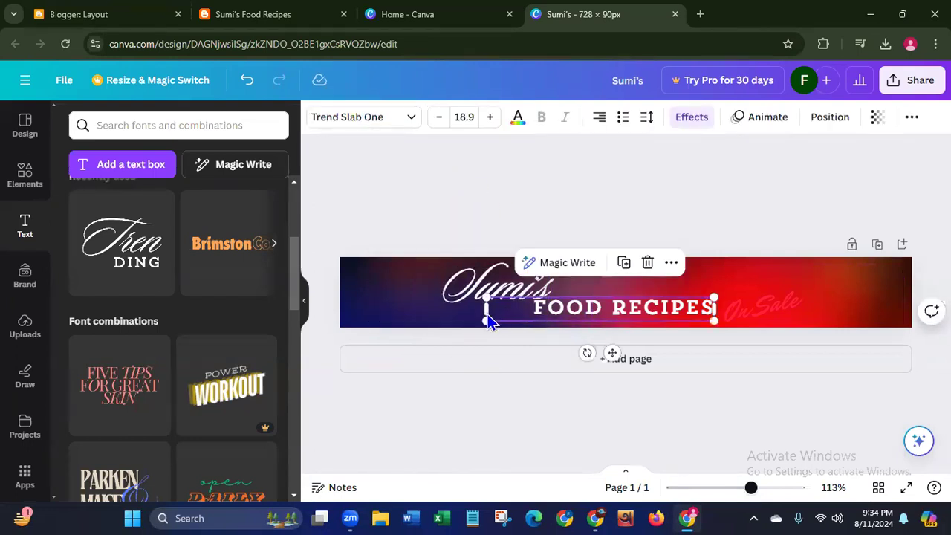
left_click_drag(489, 311, 556, 301)
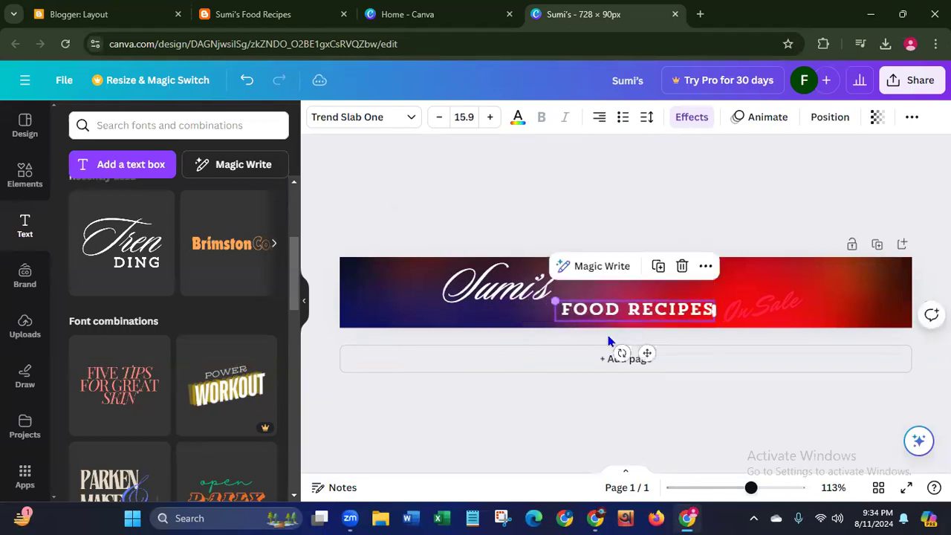
left_click_drag(647, 353, 565, 353)
left_click(429, 201)
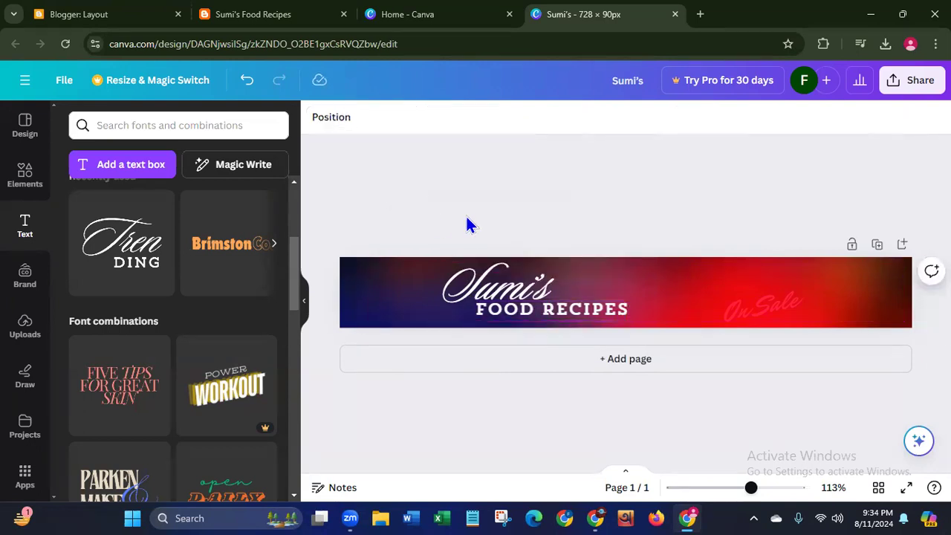
Step: Delete the slanted "On Sale" text from the red part of the banner
left_click(761, 306)
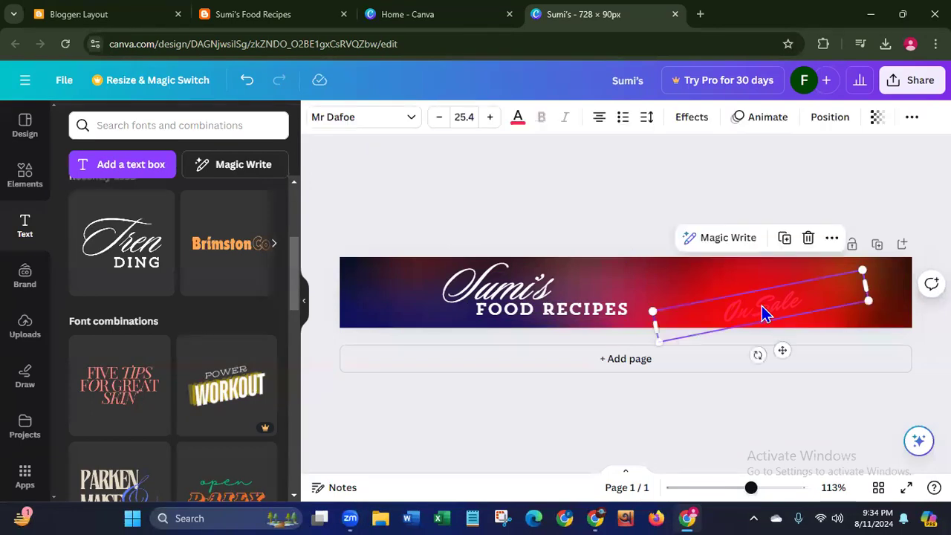
key("Delete")
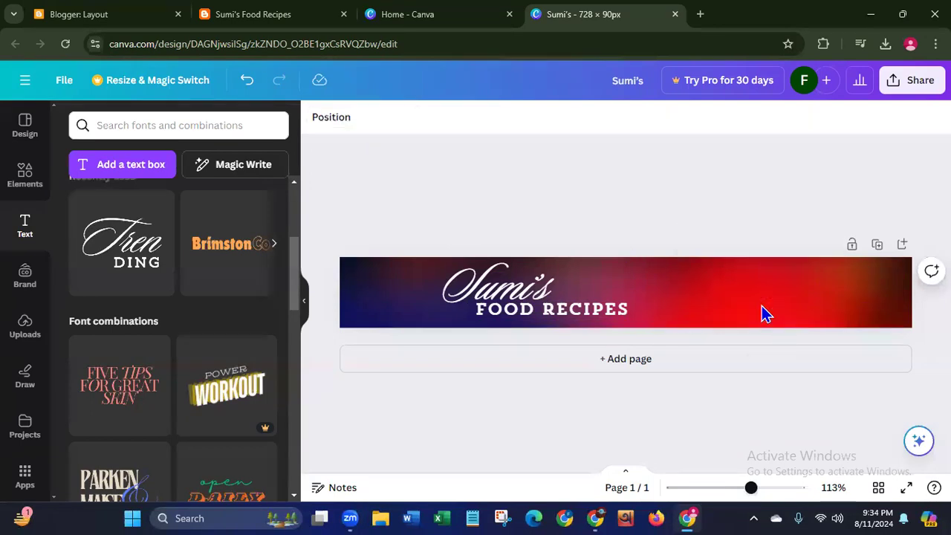
Step: Search the graphics for "food", add the crossed fork and spoon, and place it just past the end of "FOOD RECIPES"
left_click(9, 190)
left_click(147, 127)
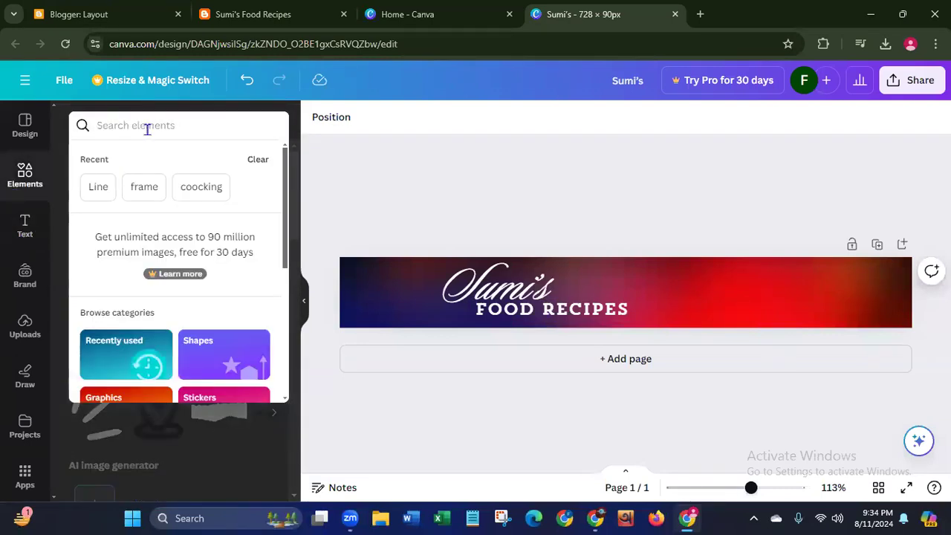
type("food")
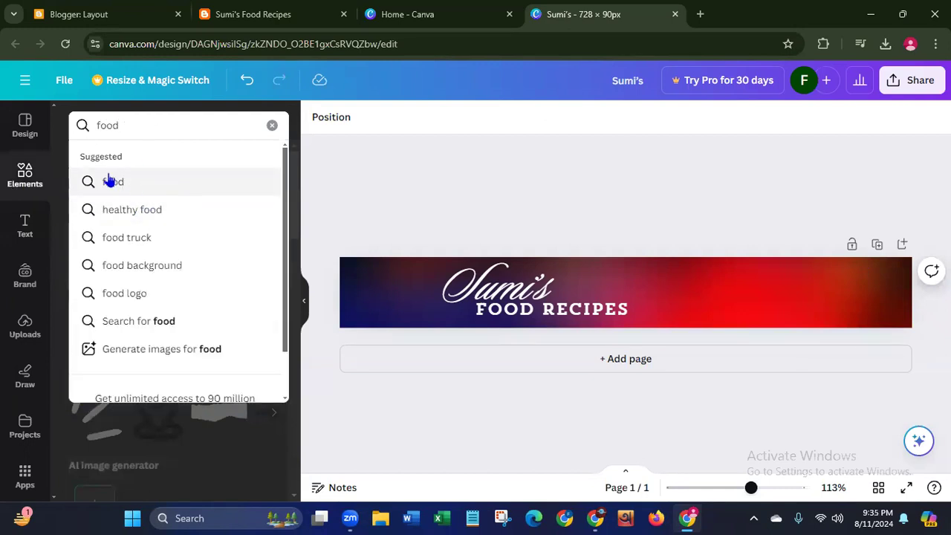
left_click(107, 182)
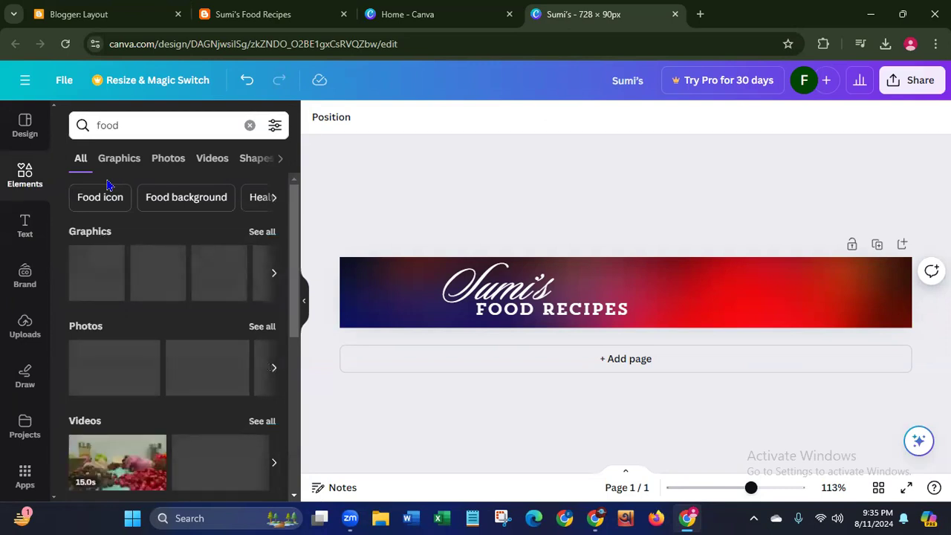
left_click(261, 236)
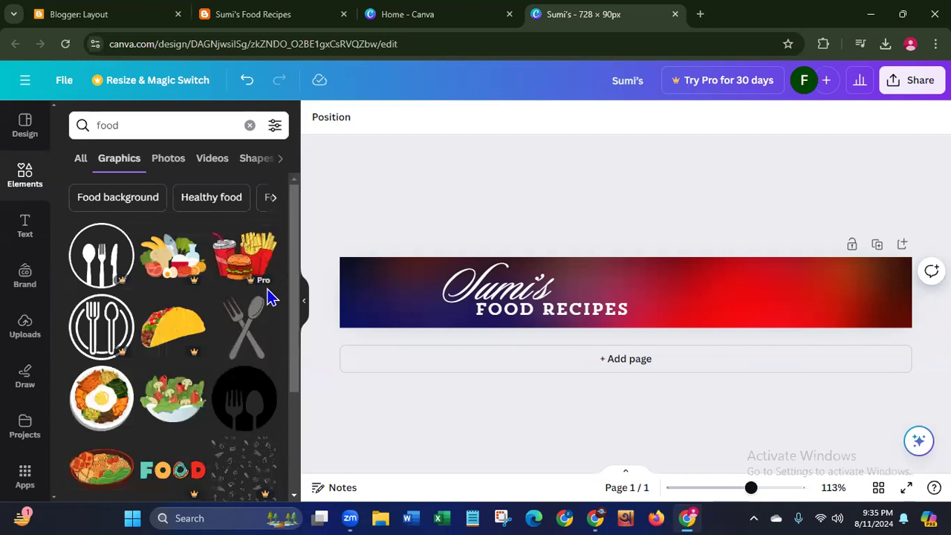
left_click(246, 342)
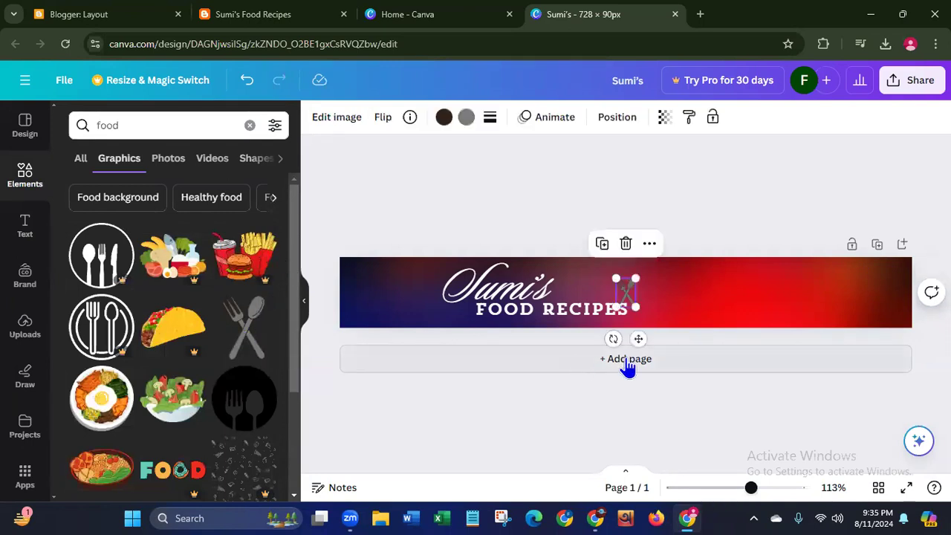
left_click_drag(637, 337, 659, 334)
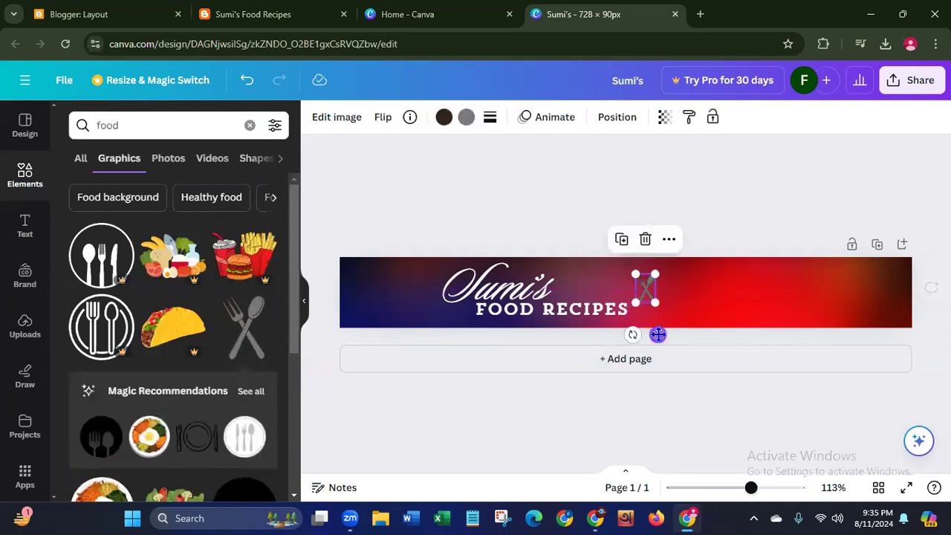
Step: Recolor the gray part of the crossed fork and spoon graphic to white
left_click(466, 119)
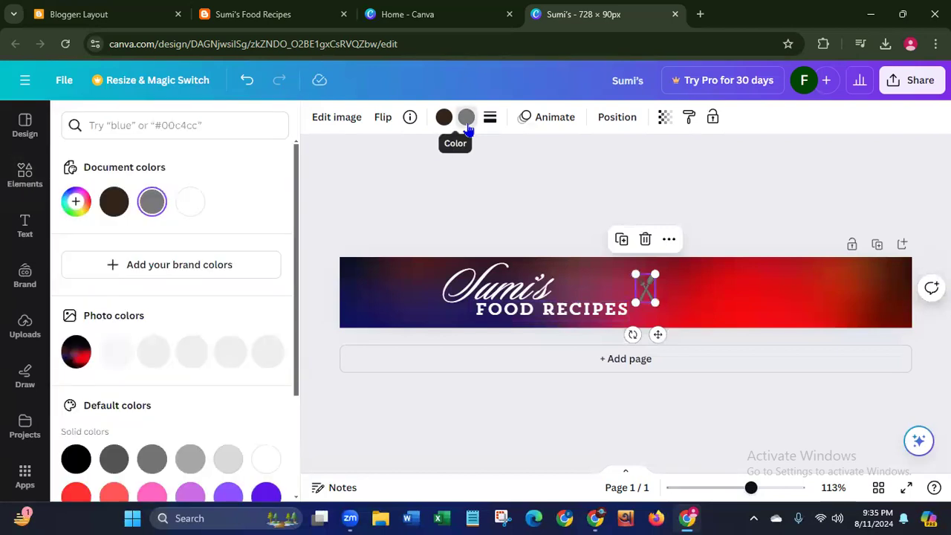
left_click(196, 203)
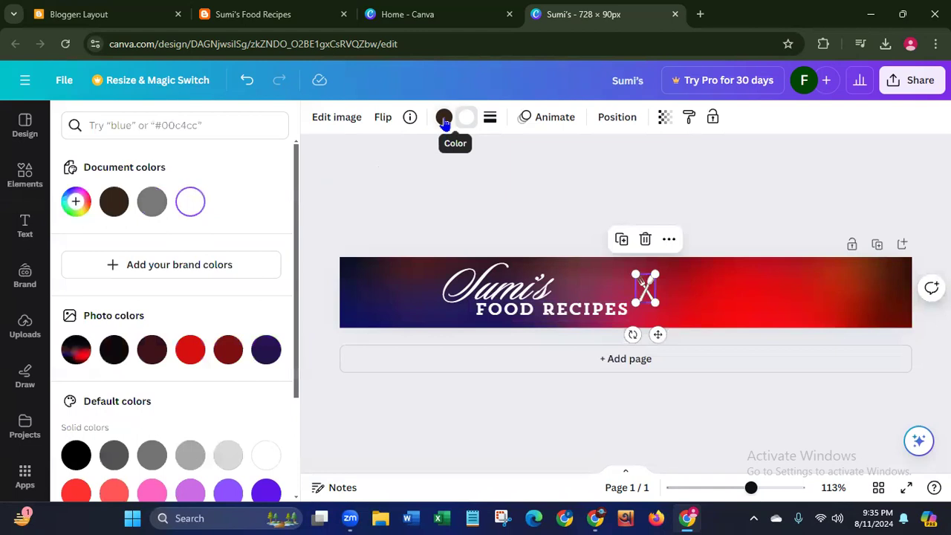
left_click(438, 173)
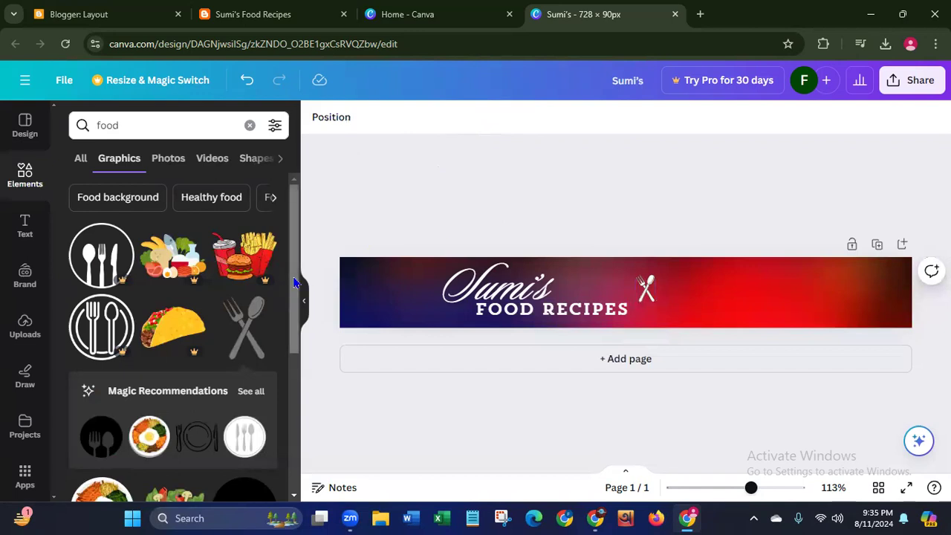
Step: Add the burger graphic from the food results, shrink it, and place it to the right of the crossed cutlery
scroll(284, 333, "down", 4)
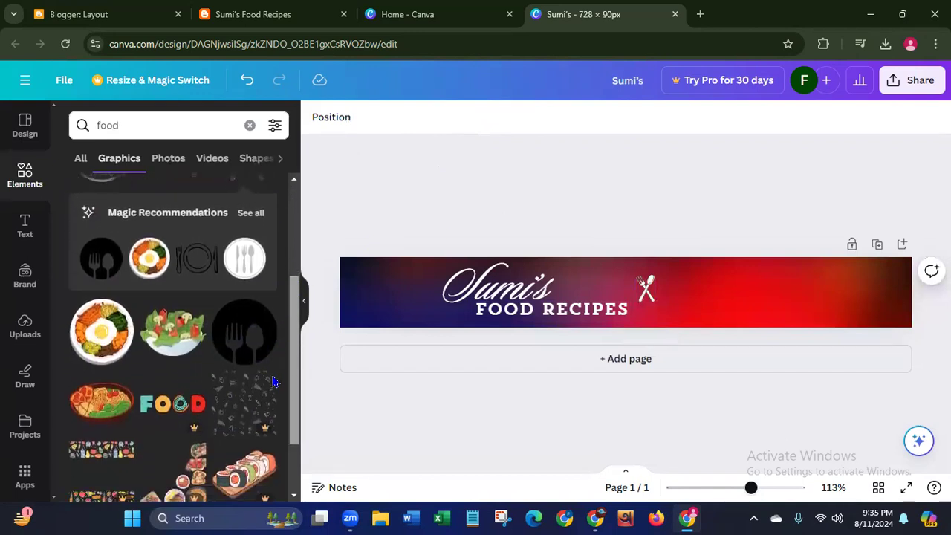
scroll(276, 419, "down", 3)
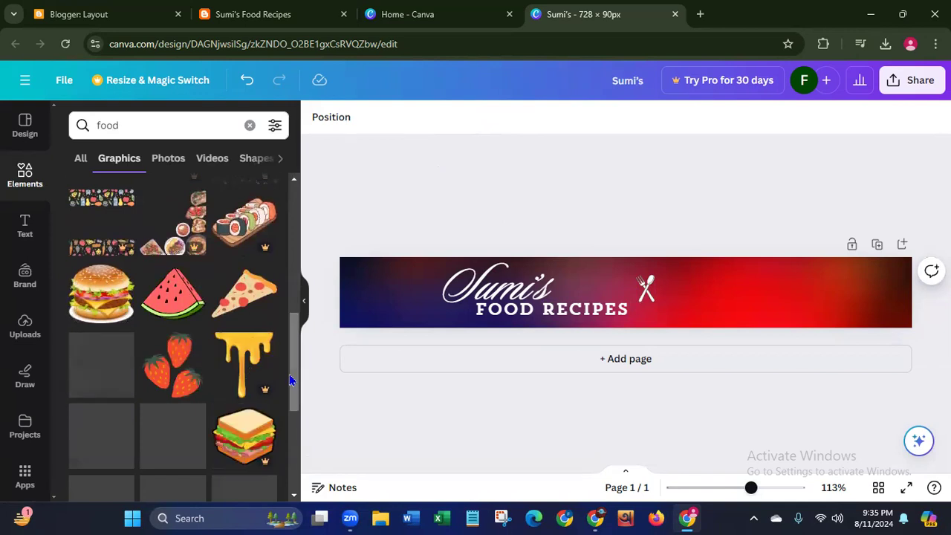
mouse_move(291, 379)
left_mouse_down()
mouse_move(287, 437)
mouse_move(295, 365)
left_mouse_up()
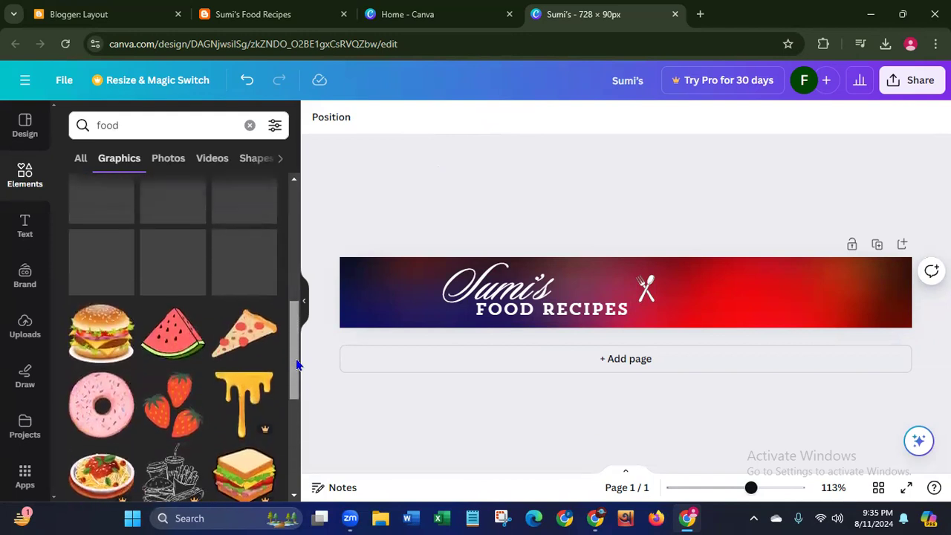
left_click(110, 350)
left_click_drag(656, 261, 634, 287)
left_click_drag(628, 350, 704, 331)
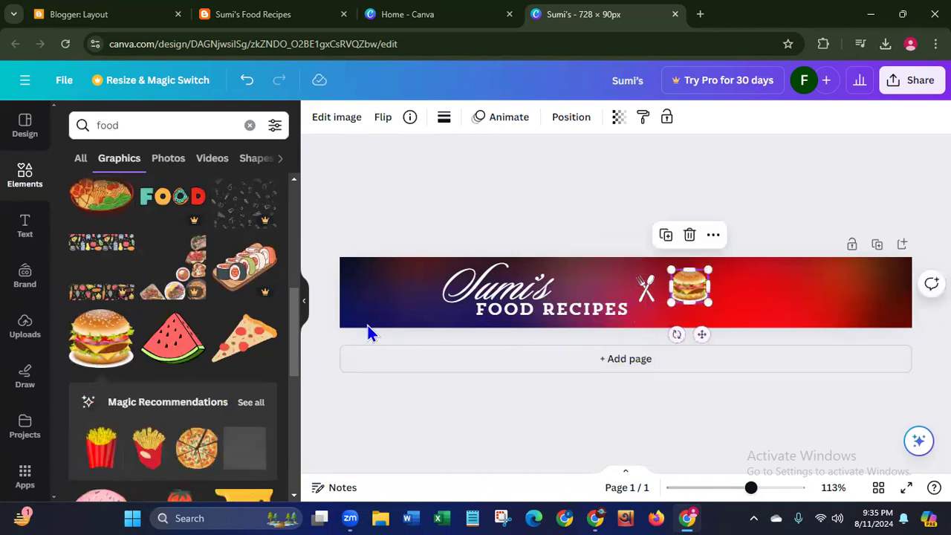
Step: Add the red-box fries and a reduced pink donut to the right of the burger, with the donut above the fries
left_click(143, 461)
left_click_drag(638, 339, 743, 345)
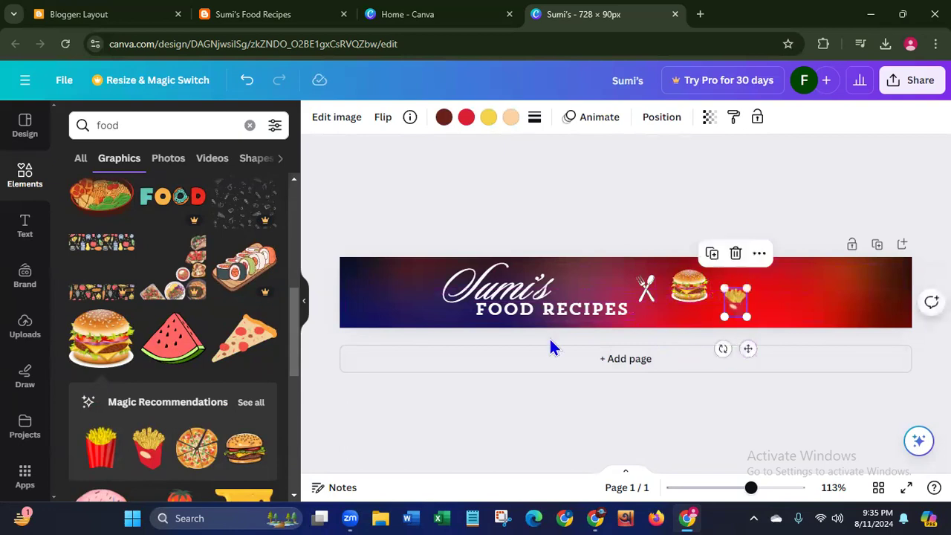
left_click_drag(295, 341, 297, 378)
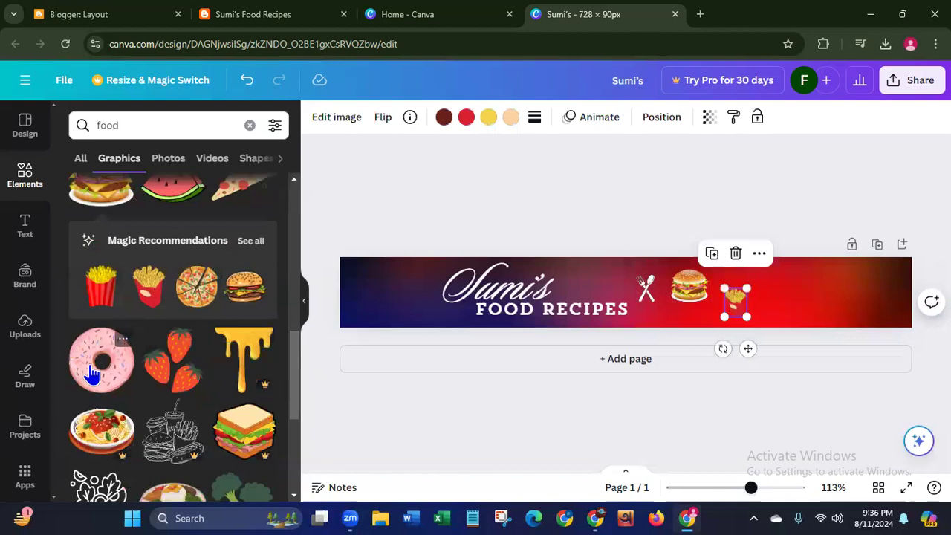
left_click(92, 374)
left_click_drag(656, 262, 622, 289)
left_click_drag(619, 354, 715, 301)
left_click(734, 307)
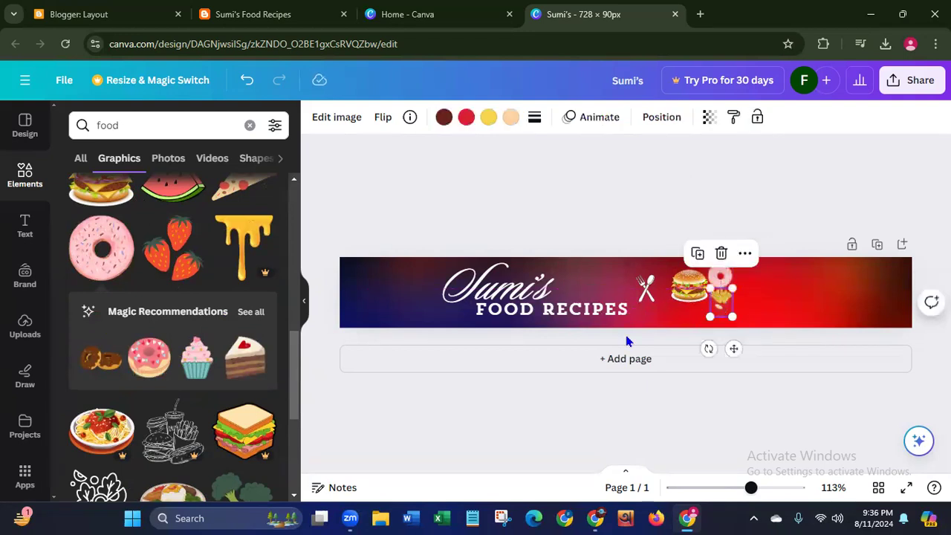
left_click(453, 385)
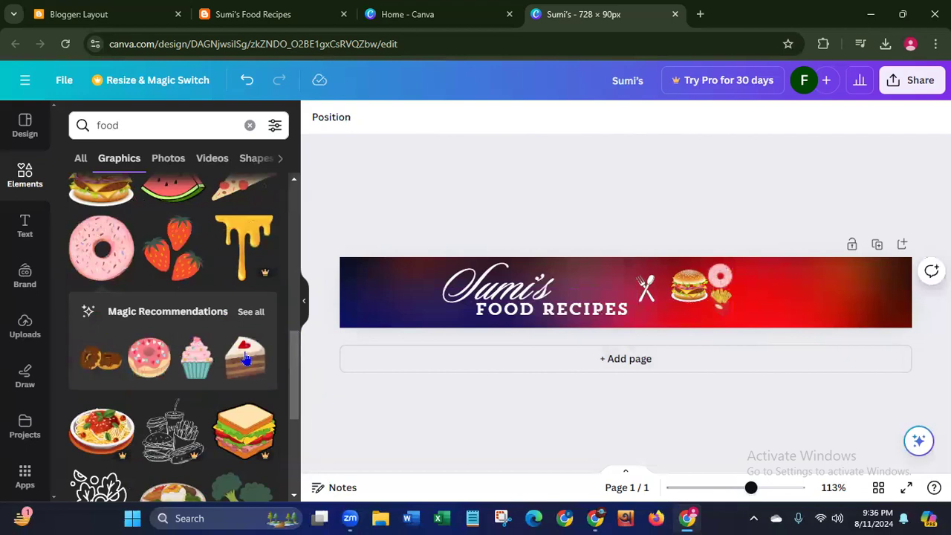
Step: Add the pink cupcake graphic, shrink it, and place it to the right of the donut and fries
left_click(197, 378)
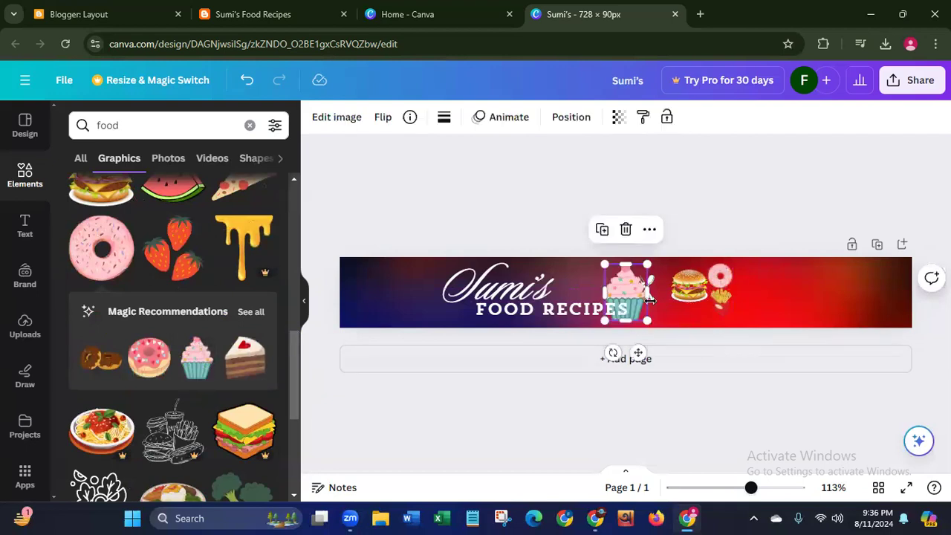
left_click_drag(653, 260, 630, 286)
left_click_drag(629, 355, 759, 343)
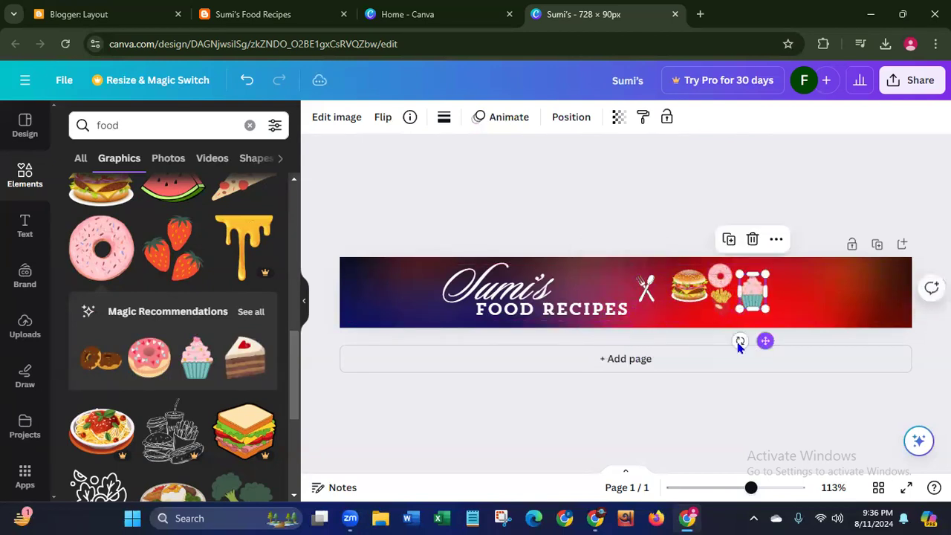
left_click(414, 409)
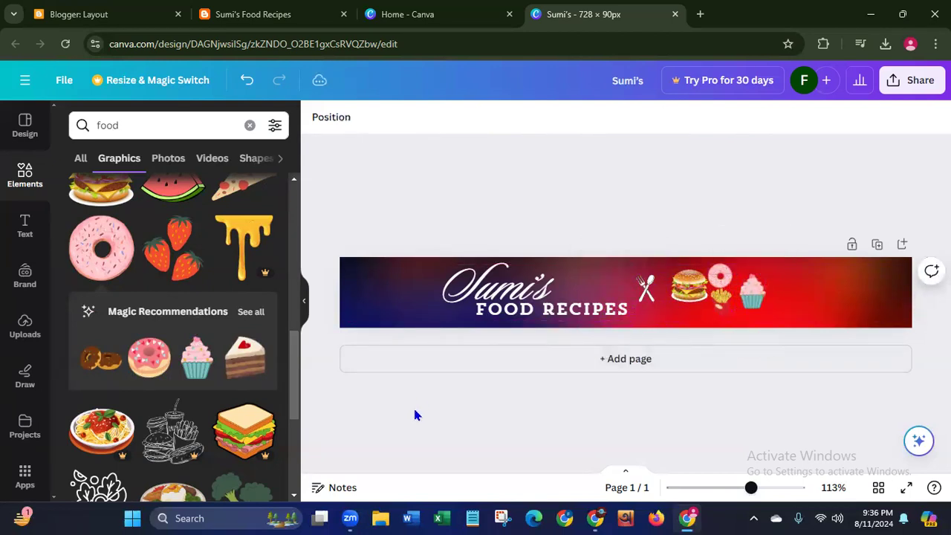
Step: Enlarge the crossed fork and spoon slightly and move it to the left of the script word
left_click(646, 288)
left_click_drag(637, 275, 621, 269)
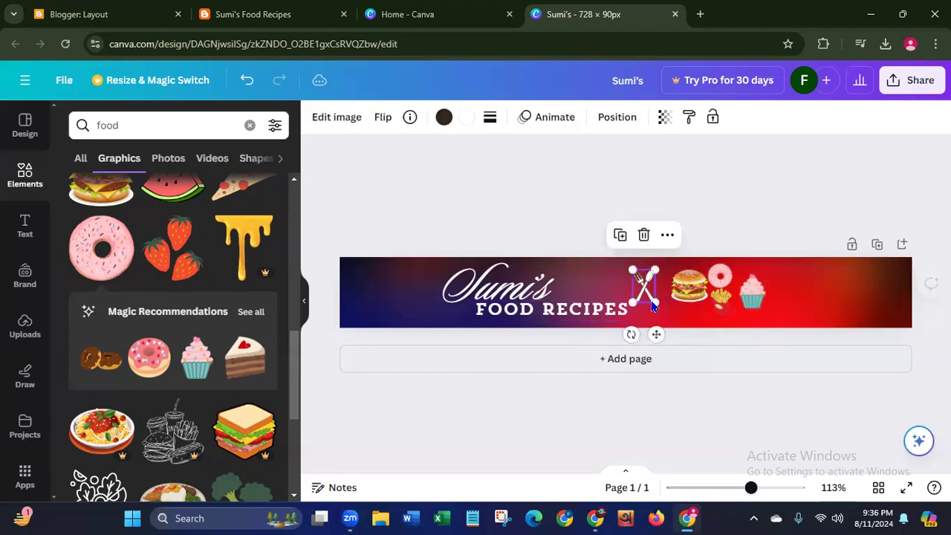
left_click_drag(659, 334, 438, 340)
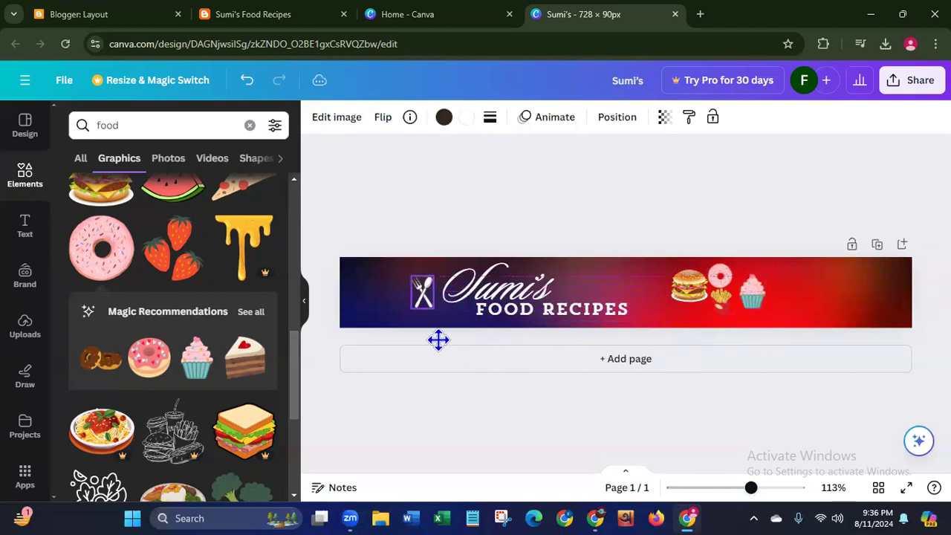
left_click(546, 227)
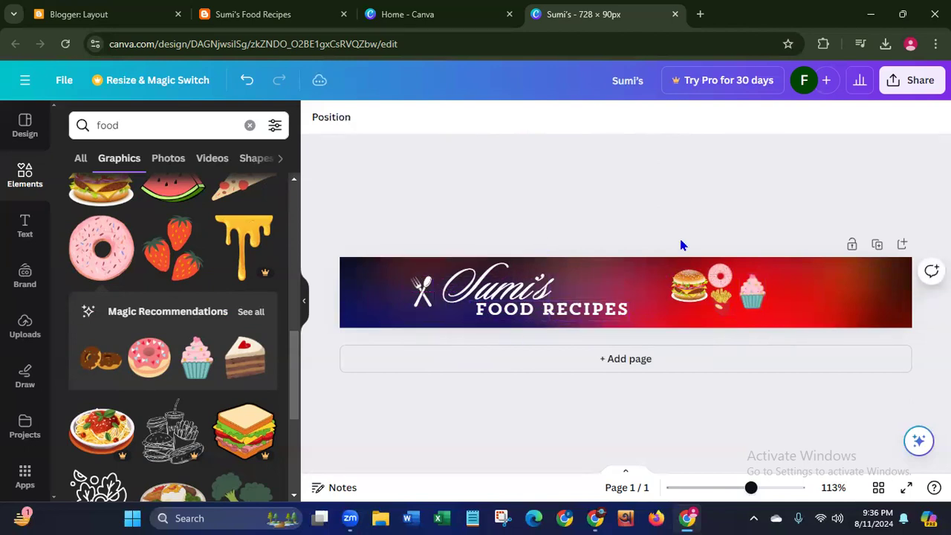
Step: Try dark brown as the color of the "FOOD RECIPES" text, and set it back to white
left_click(573, 324)
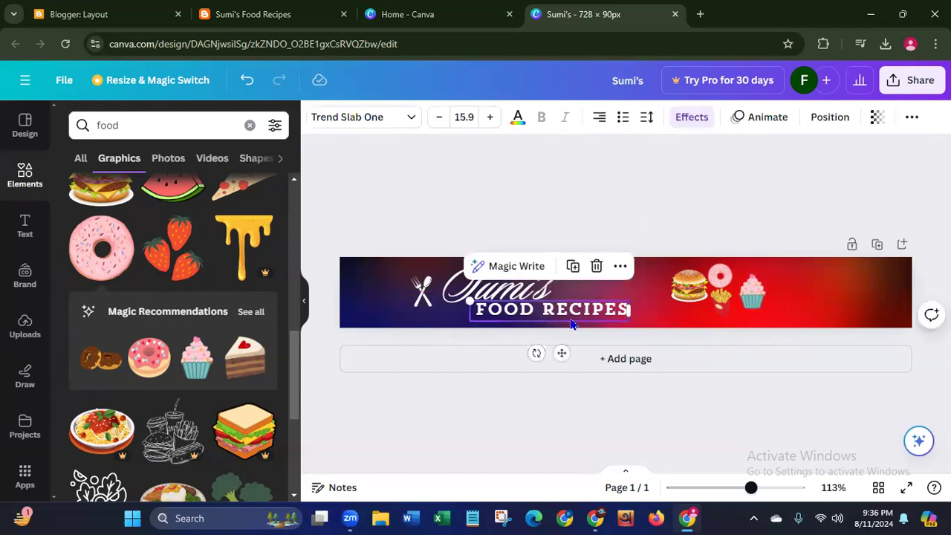
left_click(518, 119)
left_click(114, 210)
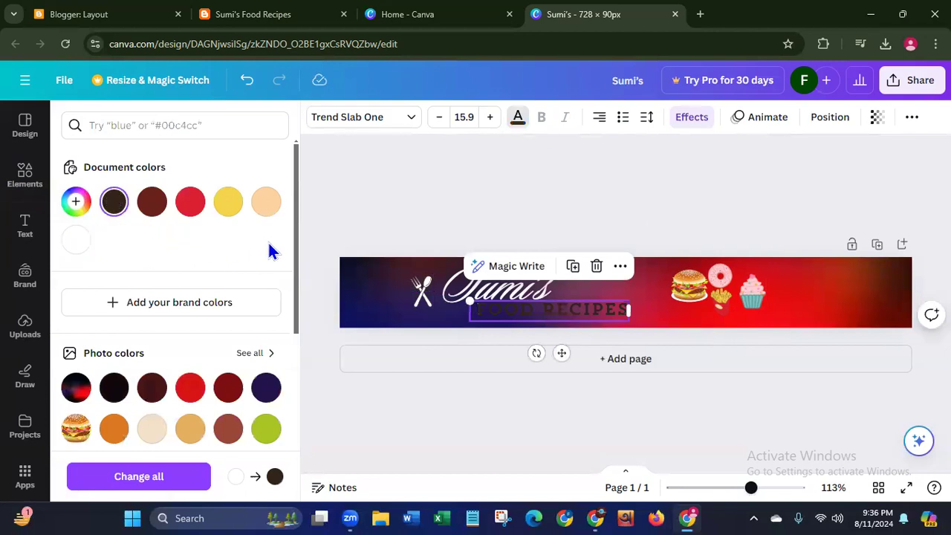
left_click(76, 239)
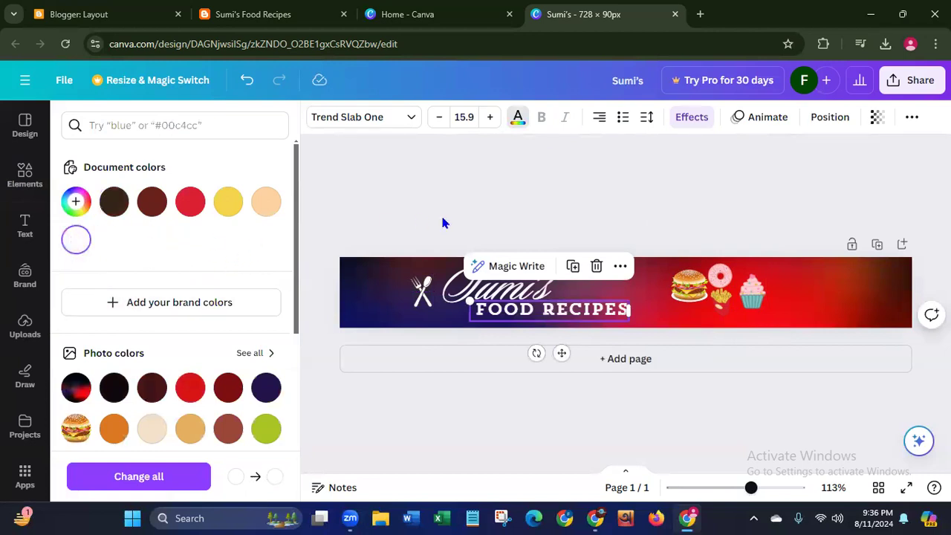
left_click(531, 195)
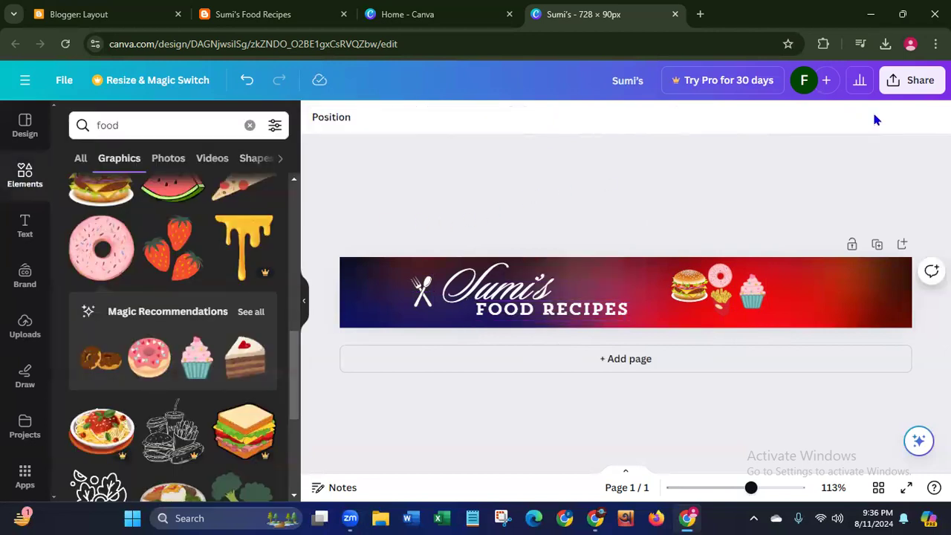
Step: Download the finished banner as a PNG at 728 × 90 px
left_click(912, 81)
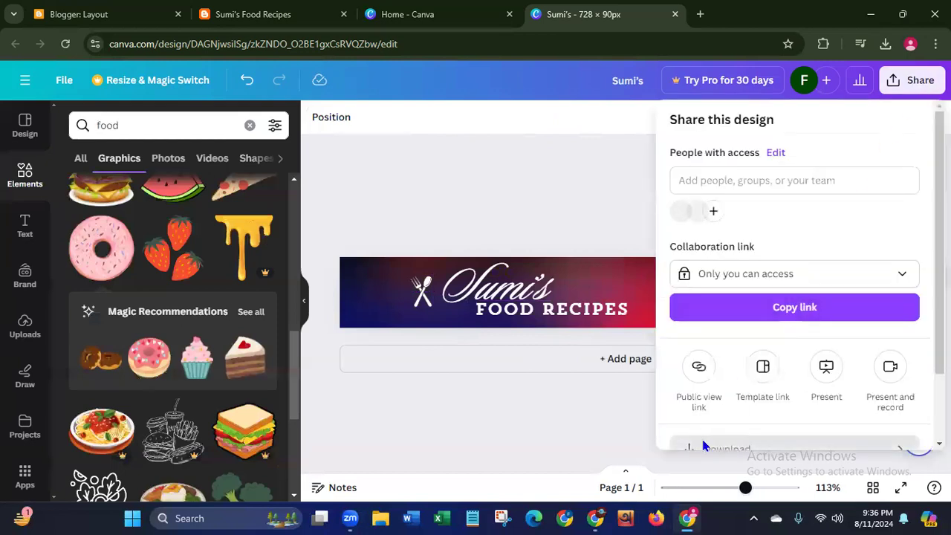
left_click(703, 441)
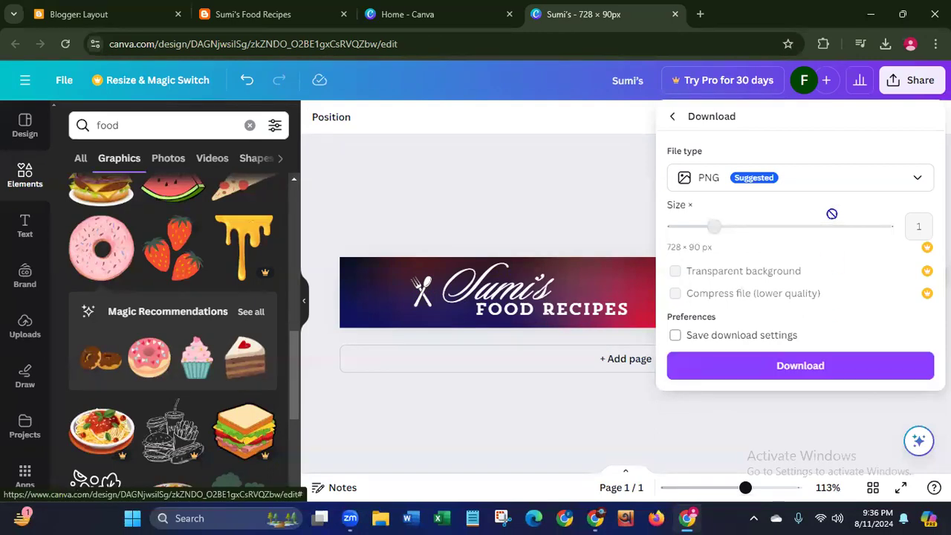
left_click(799, 365)
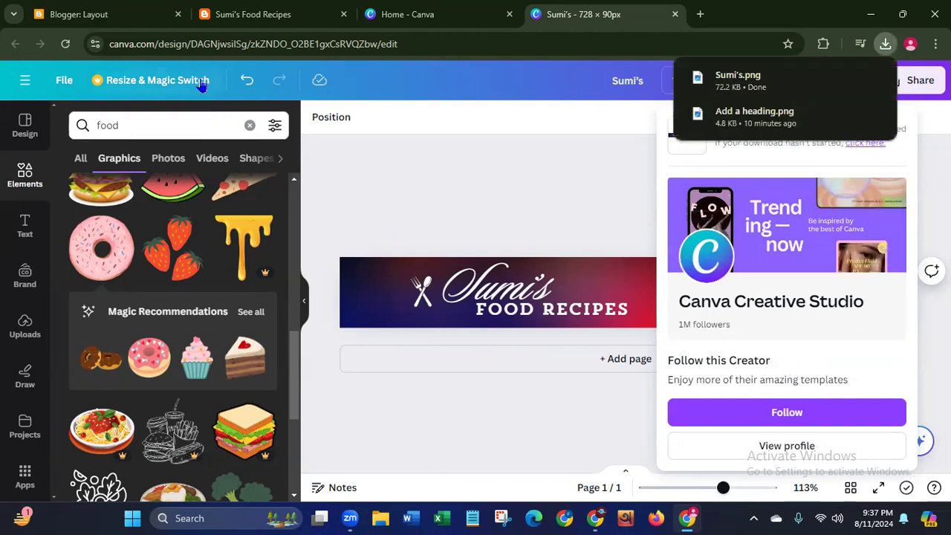
Step: Switch to the Blogger layout page and remove the Header Ads gadget from the Ads 728x90 section
left_click(65, 17)
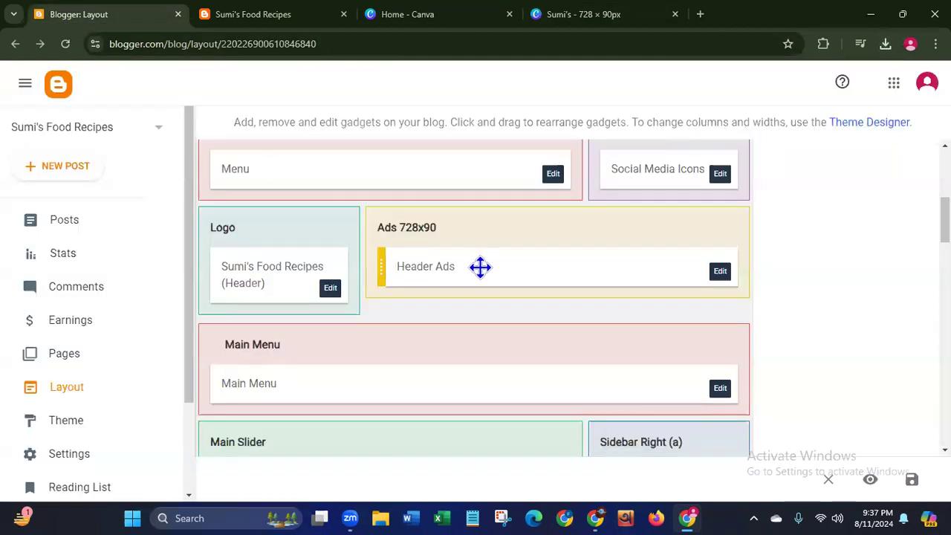
left_click(721, 272)
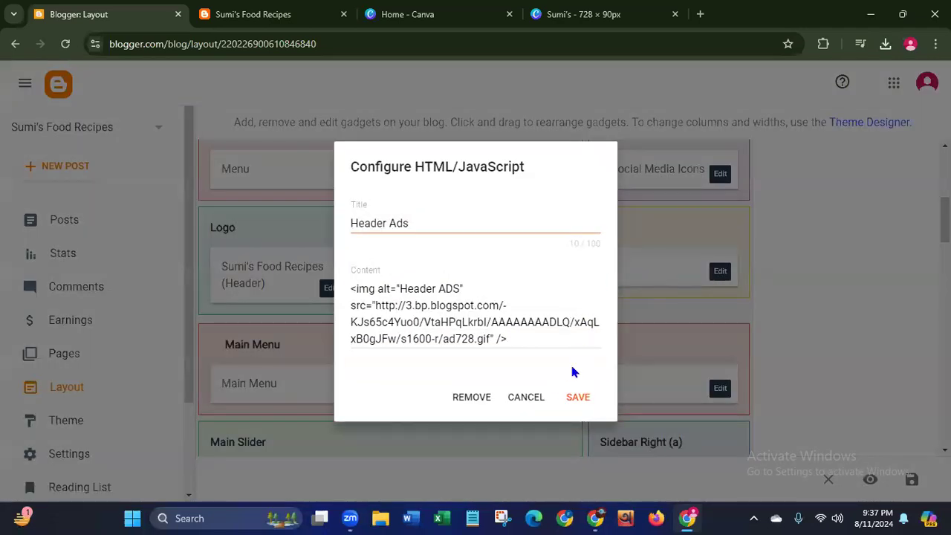
left_click(461, 398)
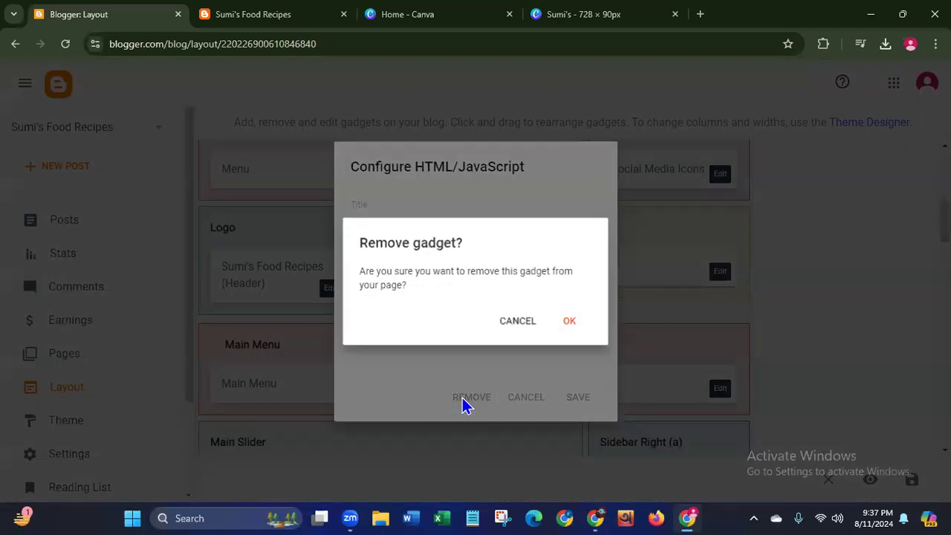
left_click(570, 324)
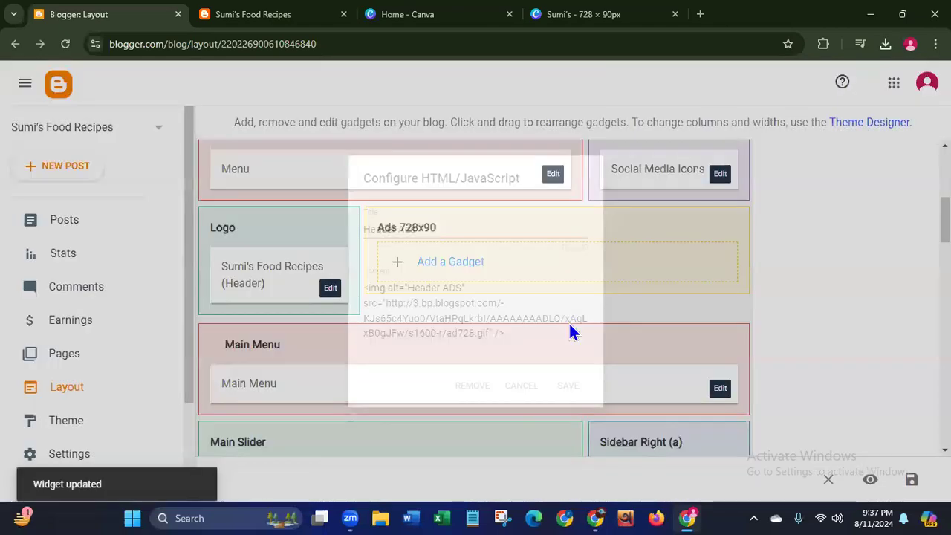
Step: Add an Image gadget to the Ads 728x90 section of the layout
left_click(454, 268)
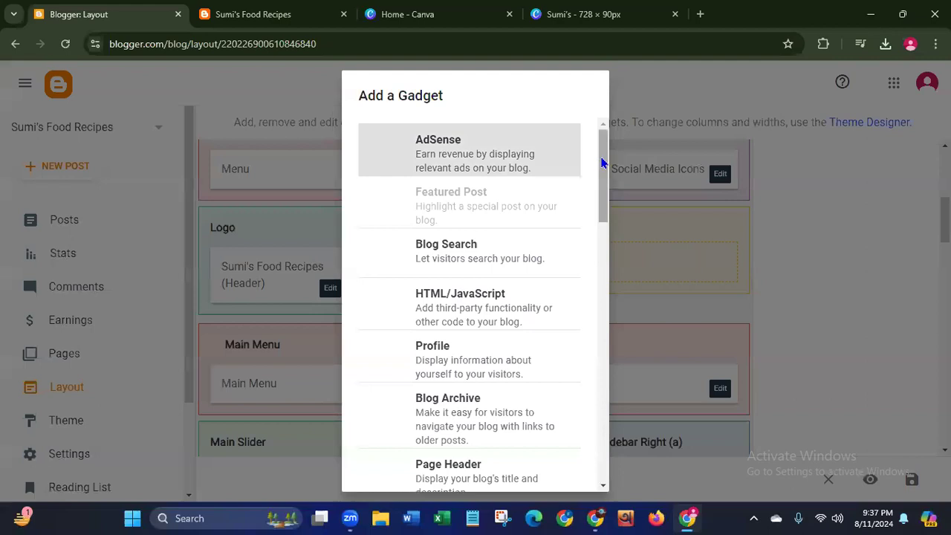
left_click_drag(608, 162, 583, 220)
scroll(550, 245, "down", 1)
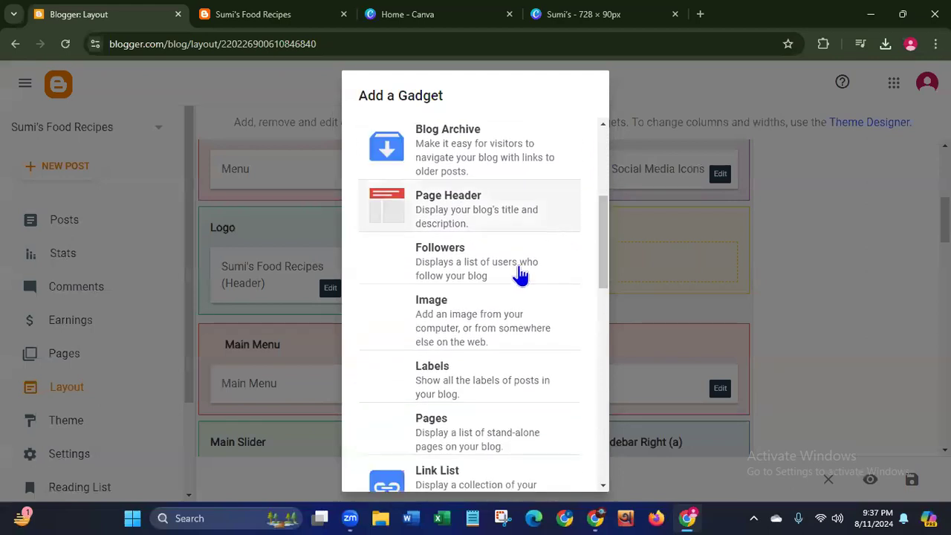
left_click(447, 332)
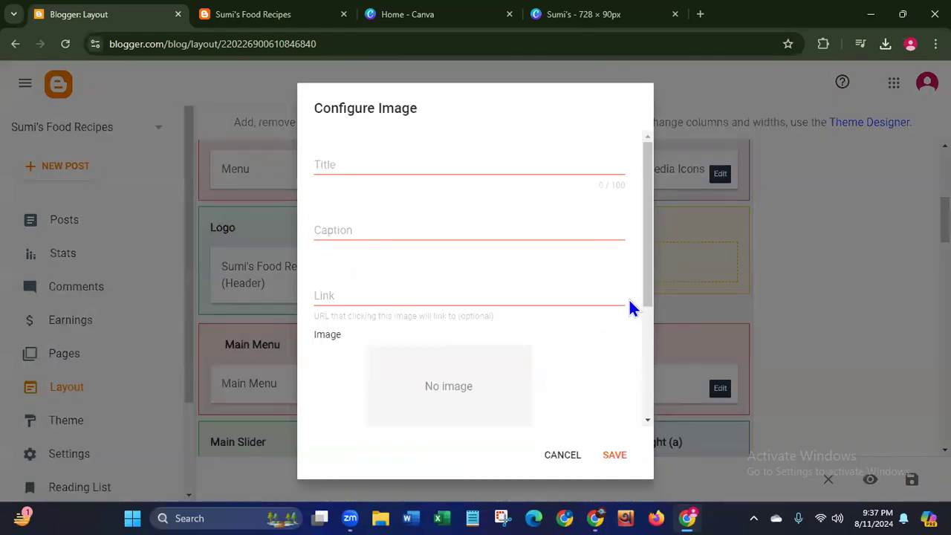
Step: Upload Sumi's.png from the computer's Downloads folder as the gadget's image and save the gadget
left_click_drag(650, 289, 621, 392)
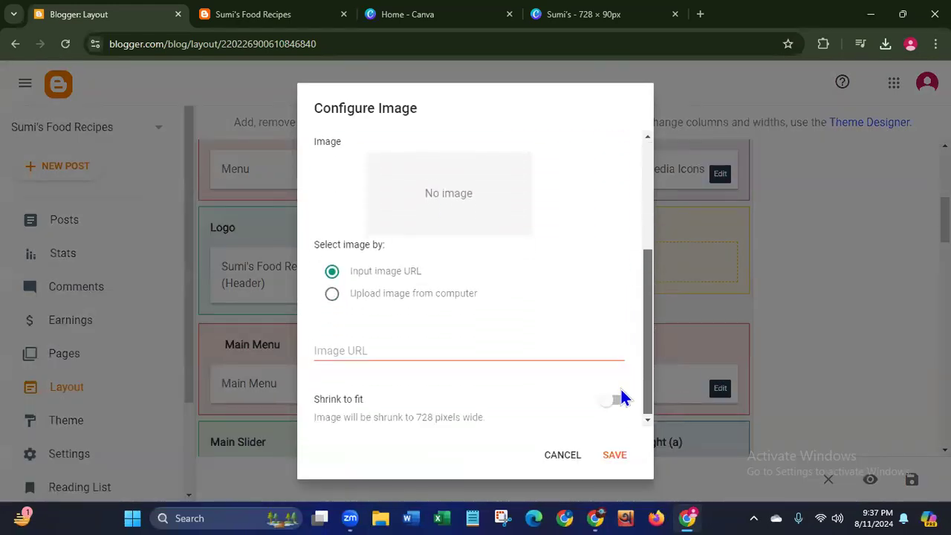
left_click(332, 294)
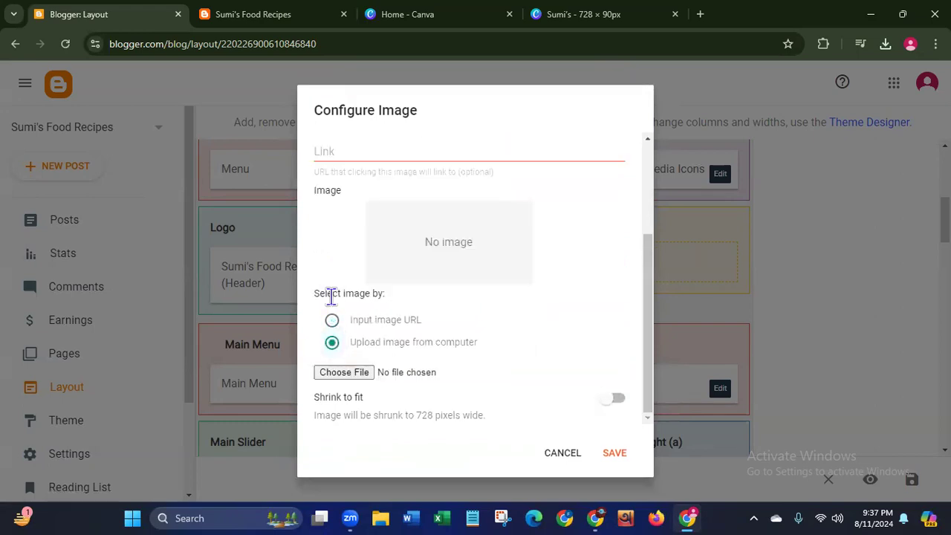
left_click(339, 374)
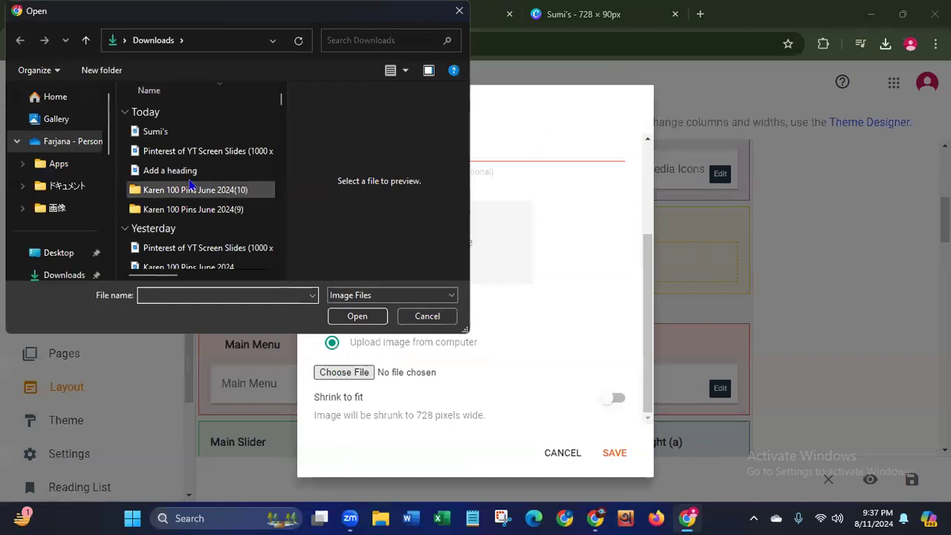
left_click(163, 133)
left_click(338, 317)
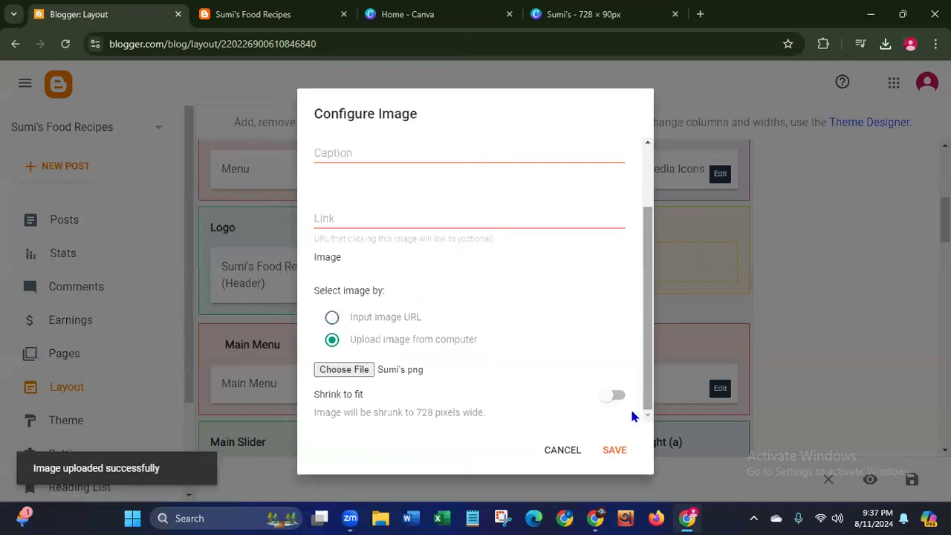
left_click(614, 450)
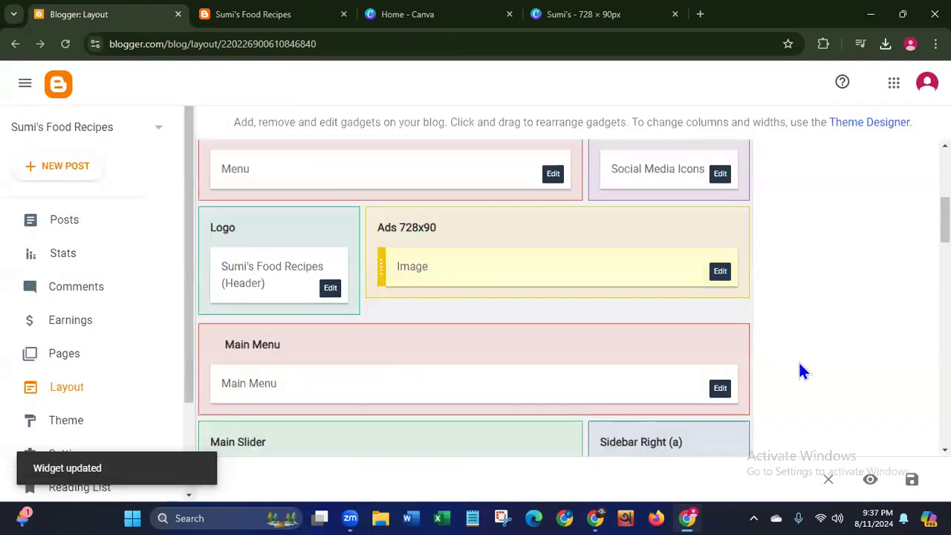
Step: Save the layout, reload the live blog to check the header banner, and close the Canva banner design
left_click(912, 480)
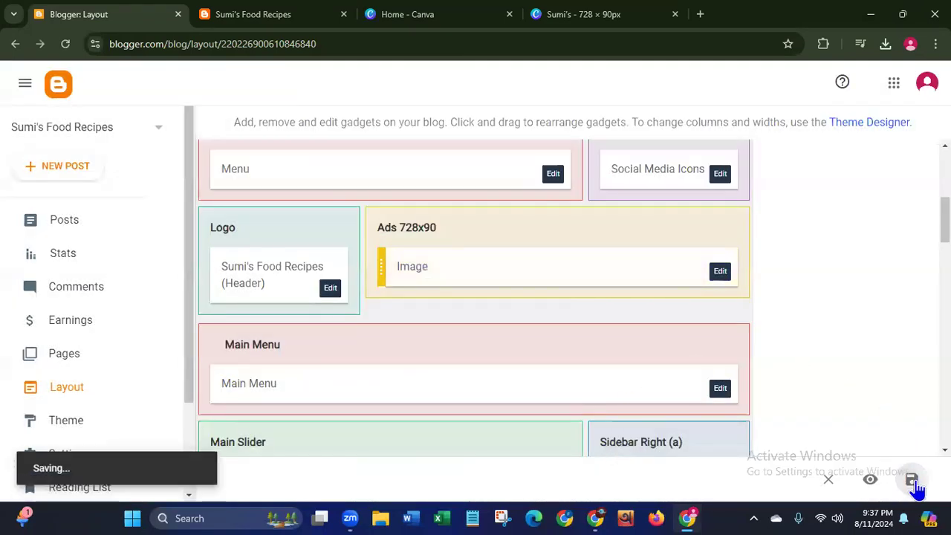
left_click(240, 15)
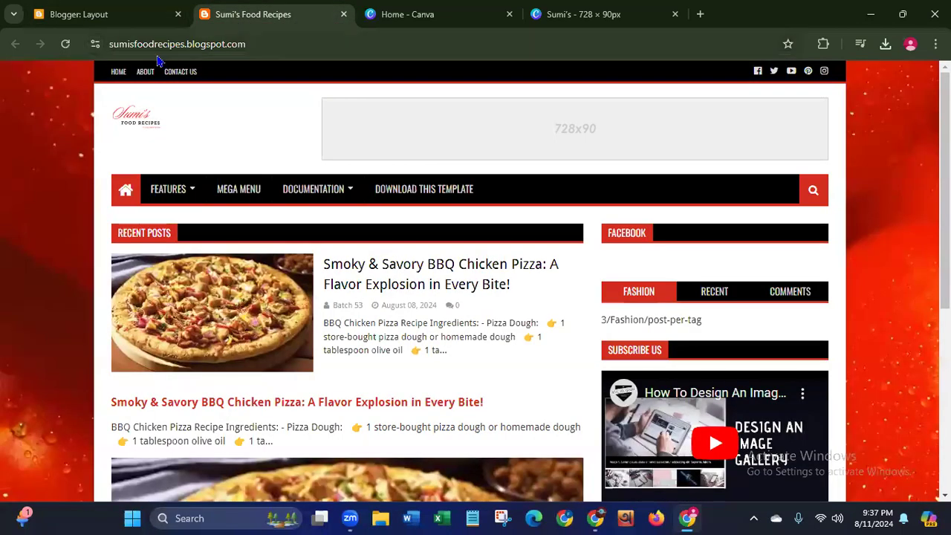
left_click(66, 44)
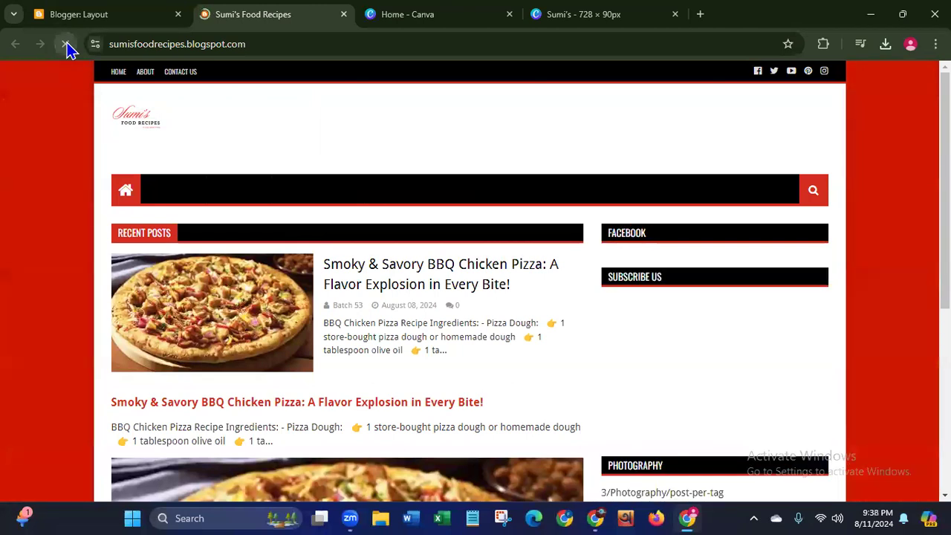
left_click(675, 14)
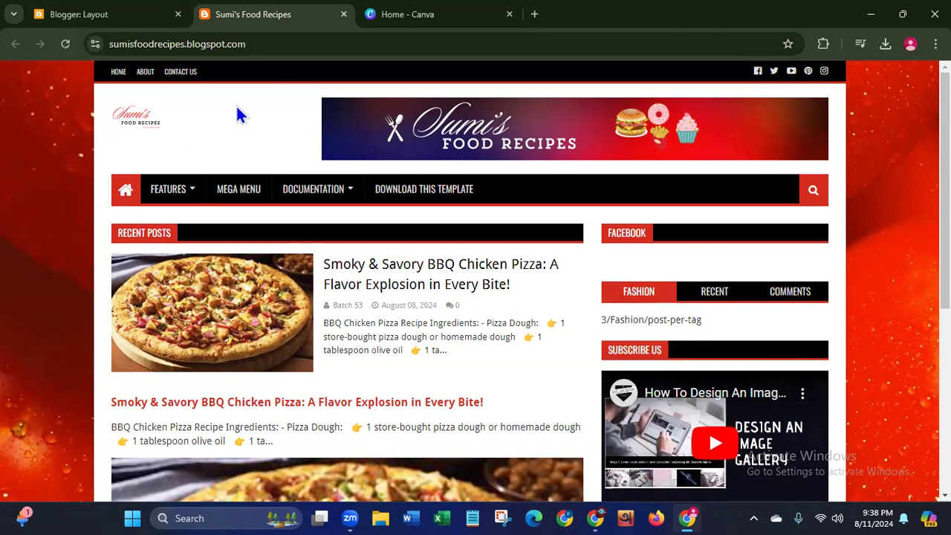
Step: Compare the top sections of the Blogger layout with the live blog page, from its header down to the footer
left_click(59, 15)
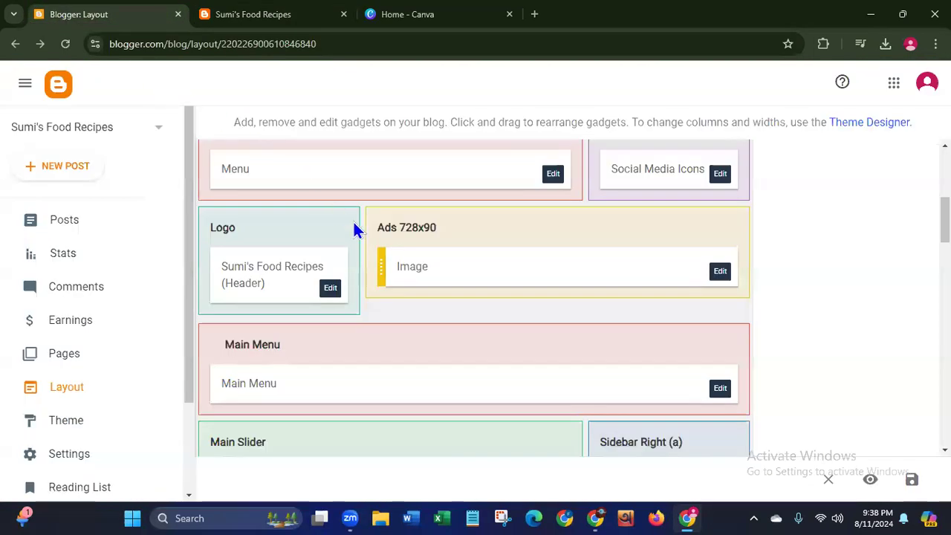
scroll(825, 257, "up", 3)
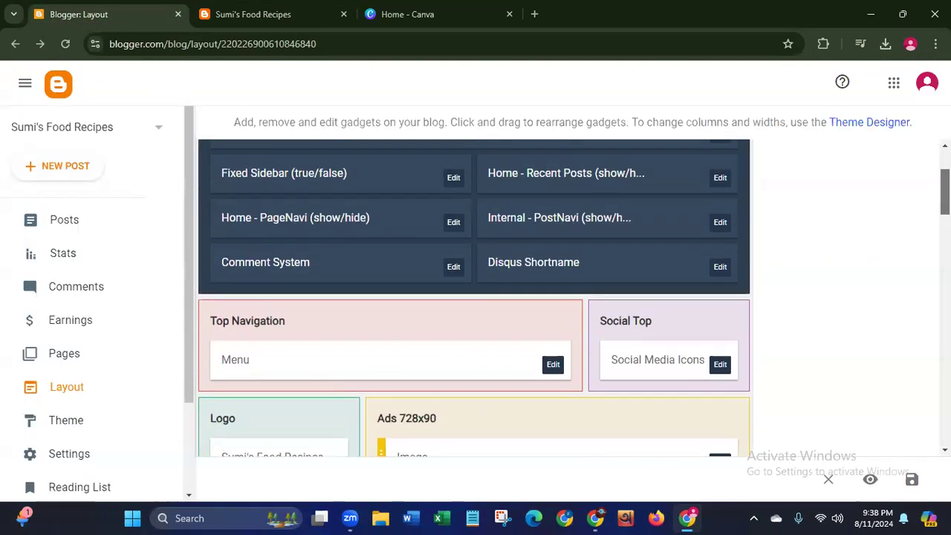
scroll(639, 282, "down", 2)
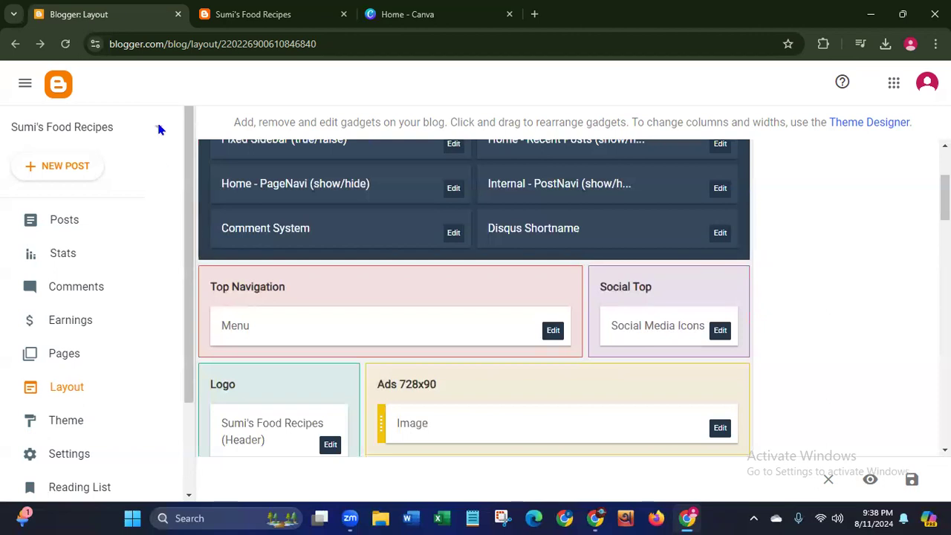
left_click(247, 21)
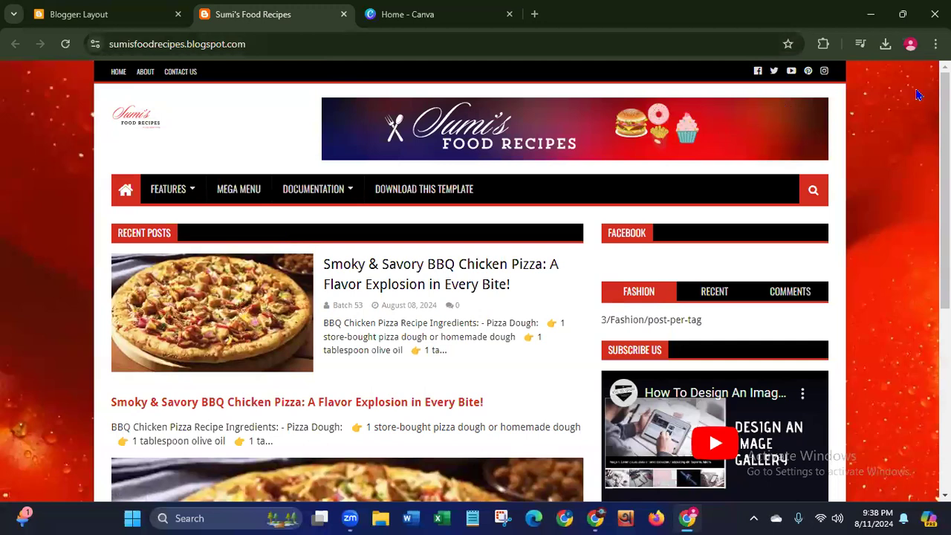
scroll(919, 94, "down", 3)
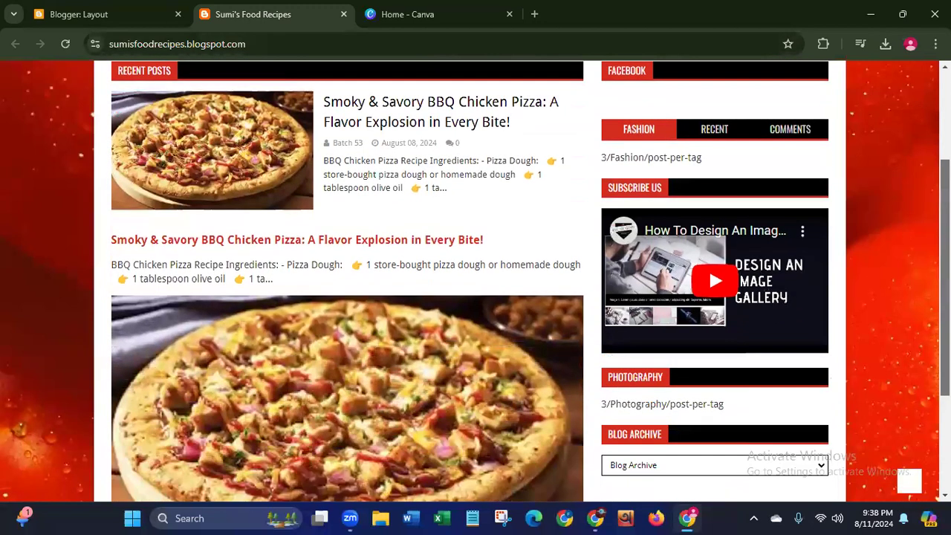
scroll(654, 415, "down", 3)
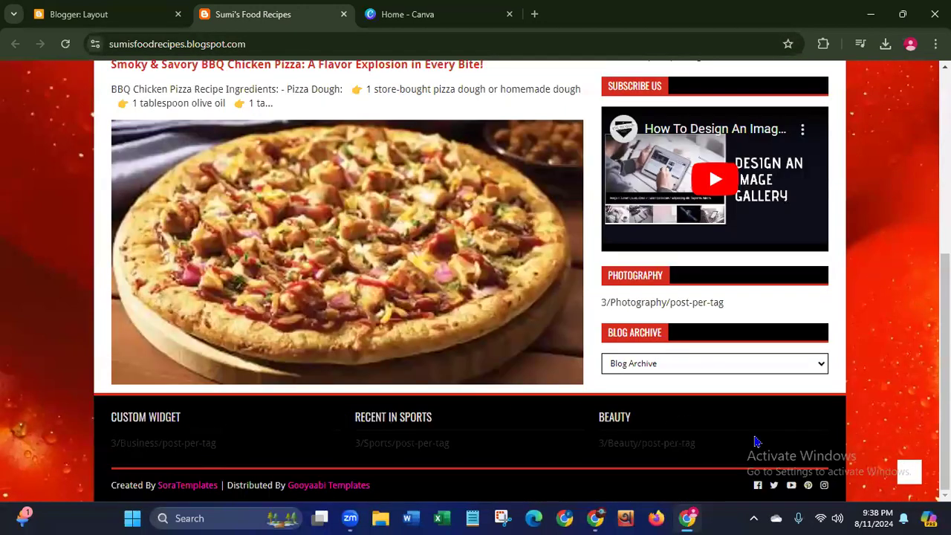
scroll(636, 122, "up", 6)
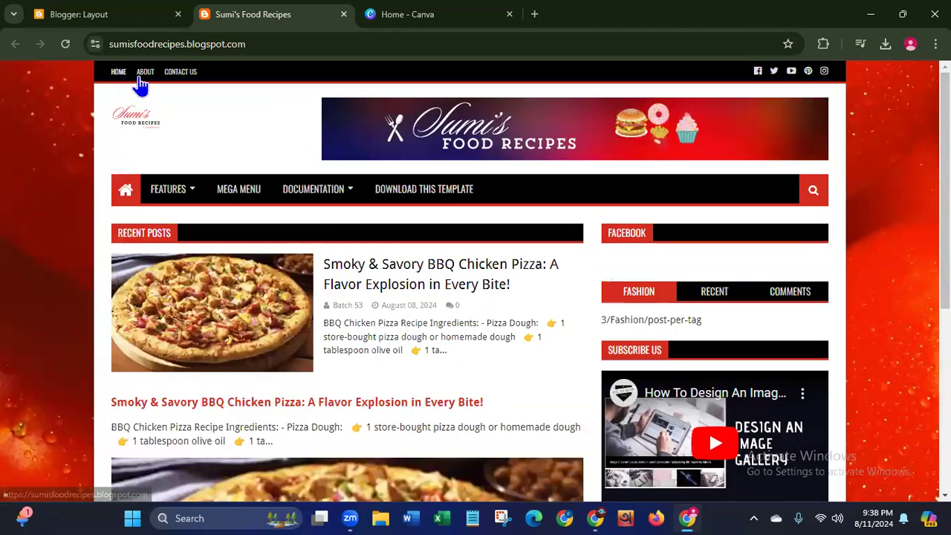
mouse_move(213, 178)
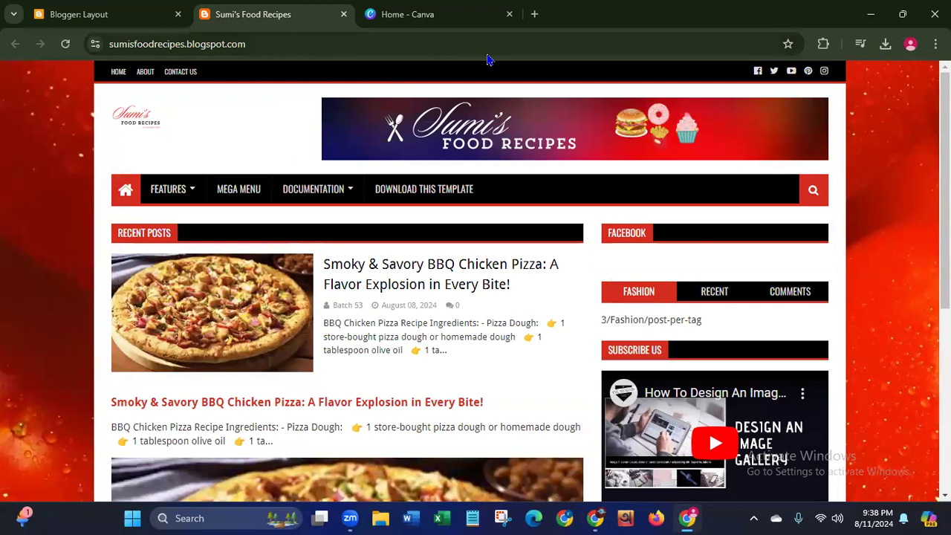
Step: Return to the Blogger layout, inspect the Top Navigation Menu gadget's settings, and close them without changes
left_click(102, 18)
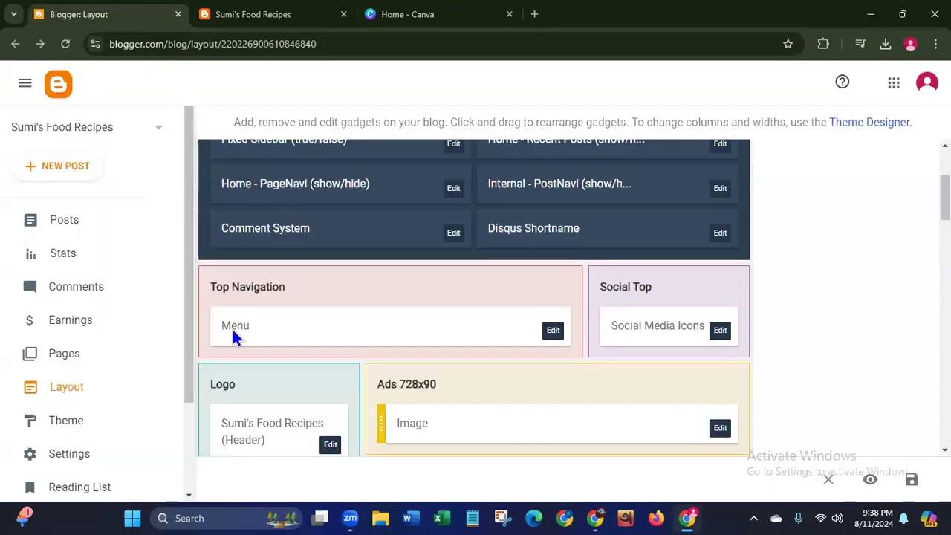
left_click(542, 327)
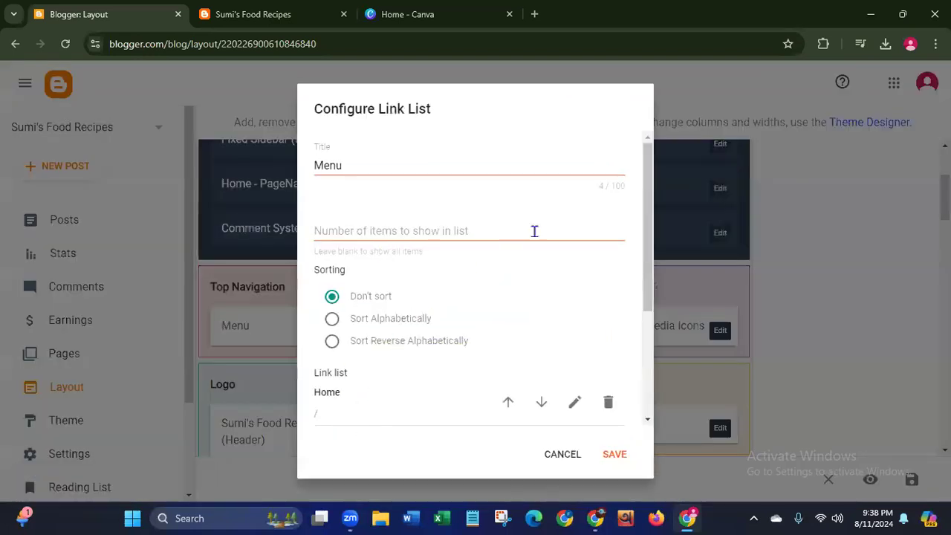
left_click(562, 455)
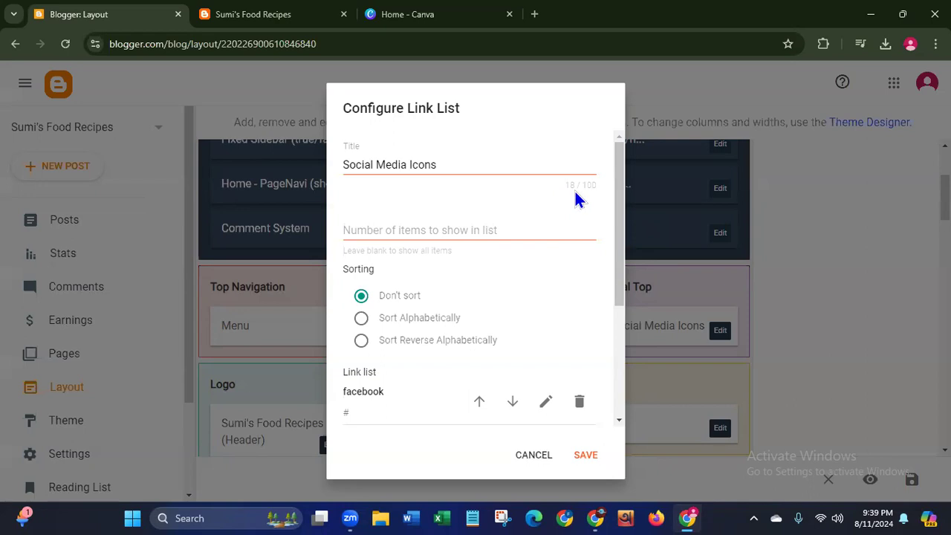
left_click_drag(617, 225, 592, 328)
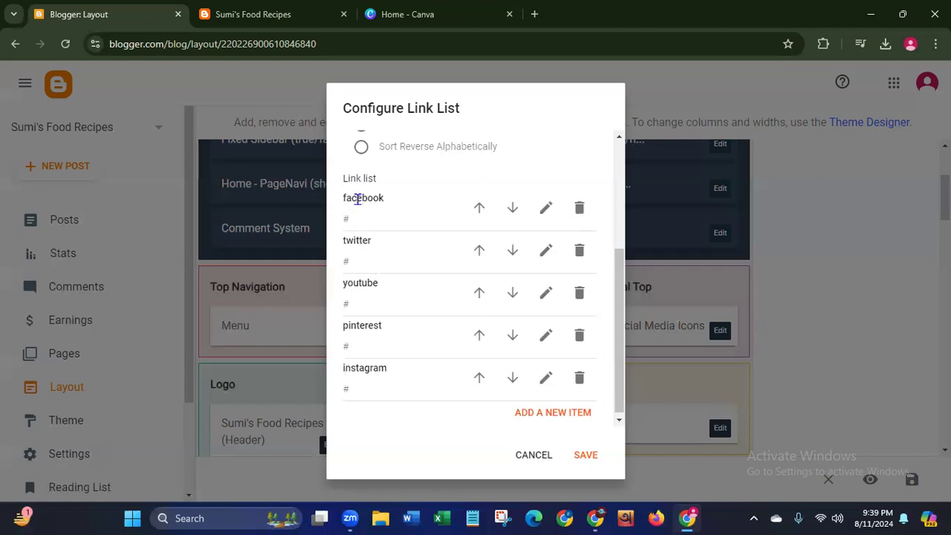
left_click(544, 209)
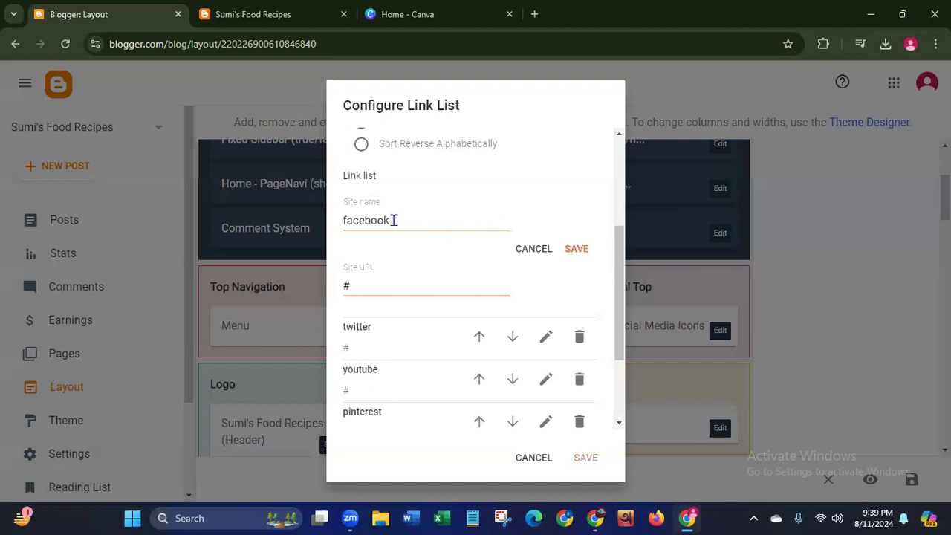
left_click(378, 280)
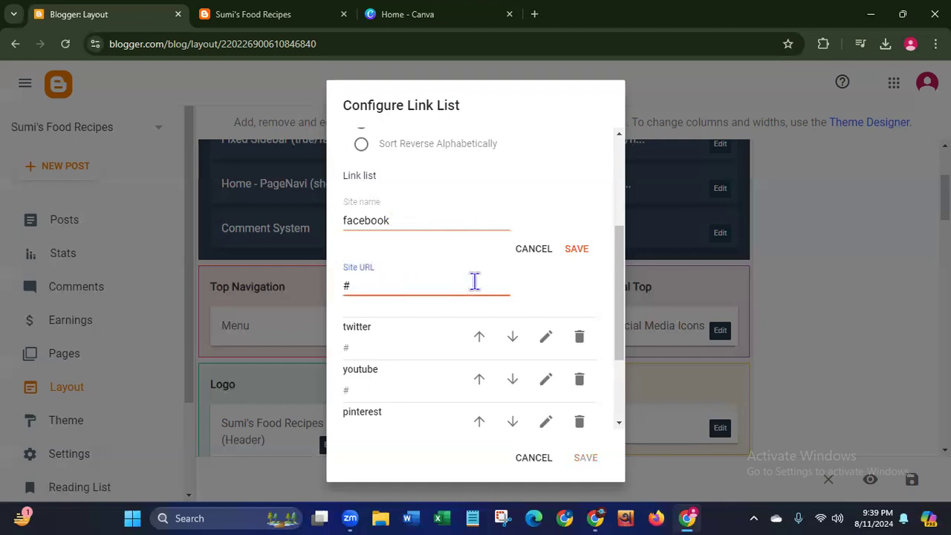
key("BackSpace")
type("https://")
type("www.")
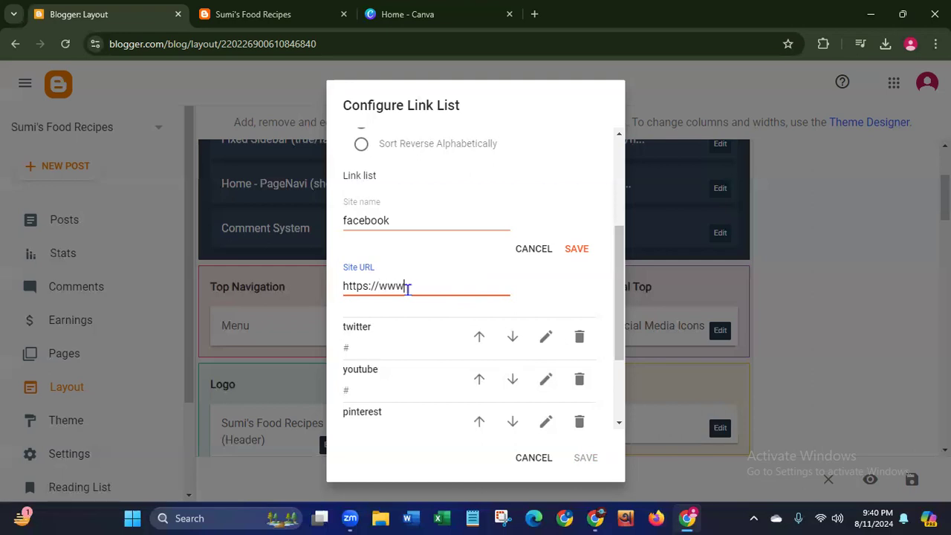
type("facebook.com/sumis")
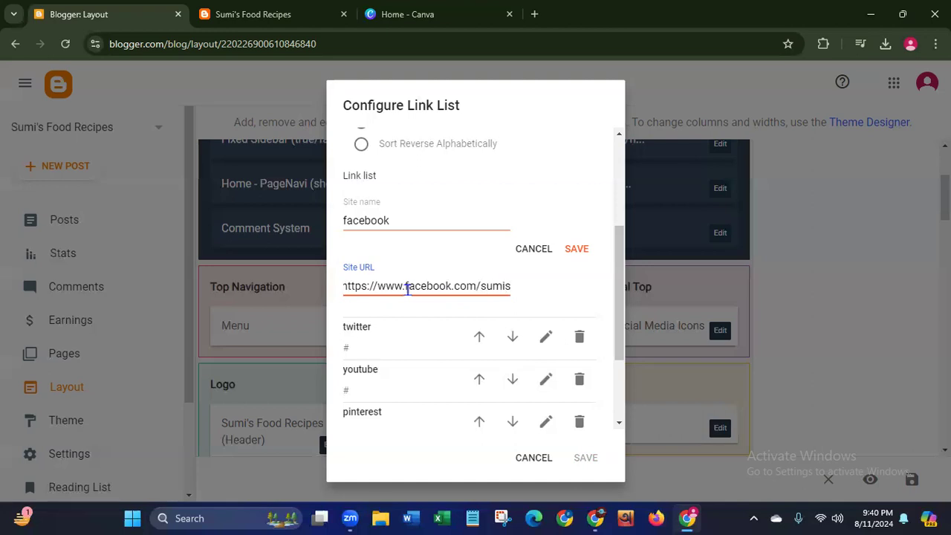
type("foodrecipes")
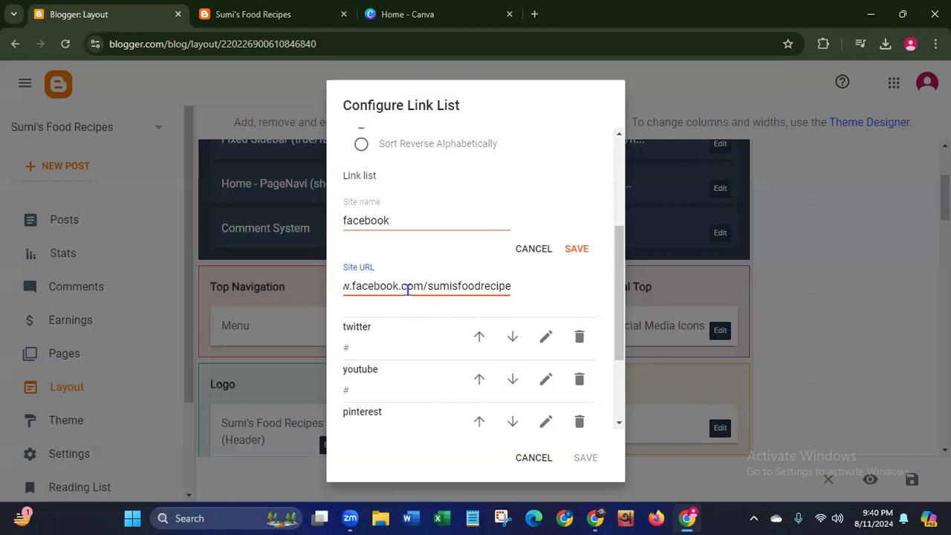
left_click(579, 251)
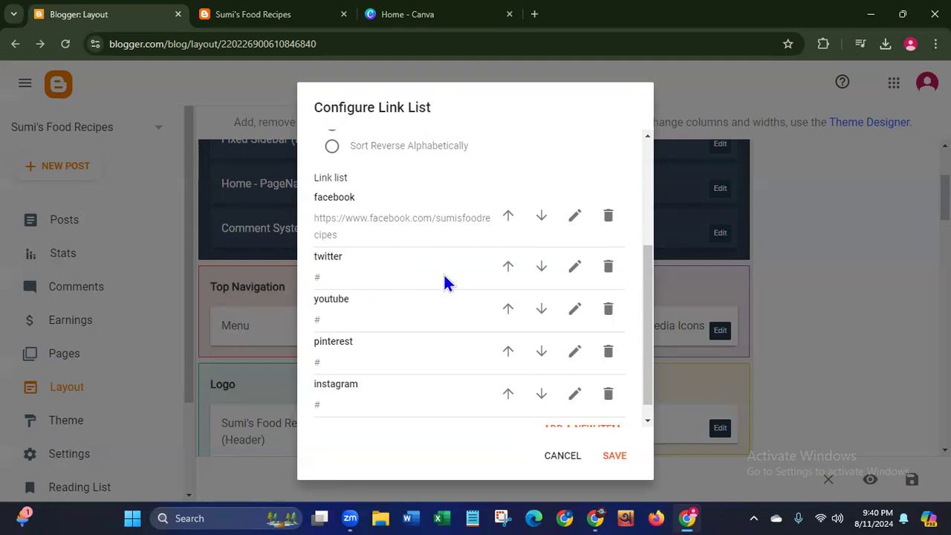
left_click(609, 268)
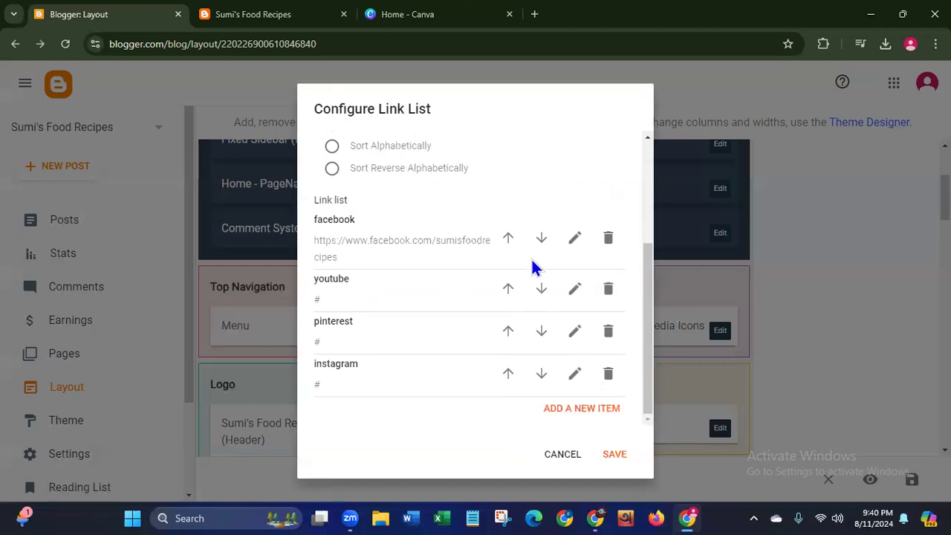
left_click(577, 293)
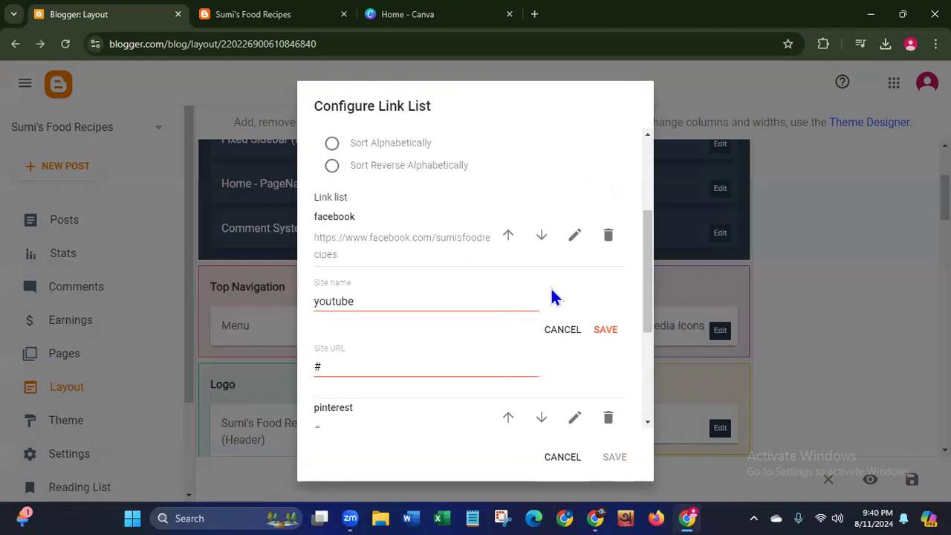
left_click(348, 372)
key("BackSpace")
type("htt")
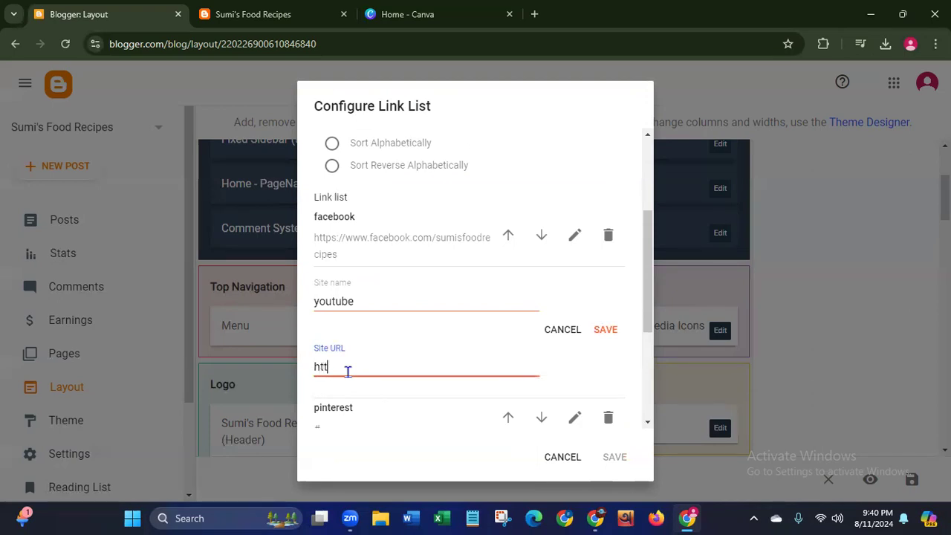
type("ps://www.youtube.")
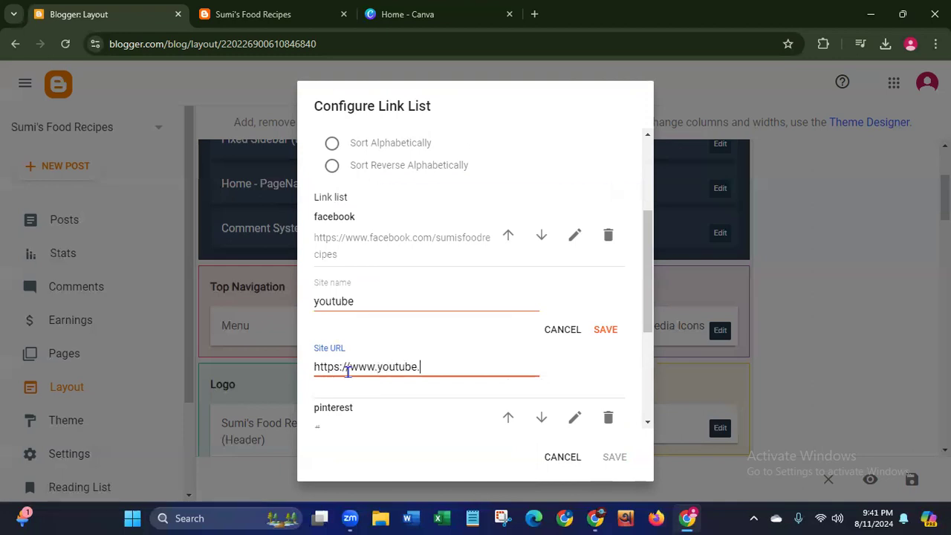
type("com/sumisrecipes")
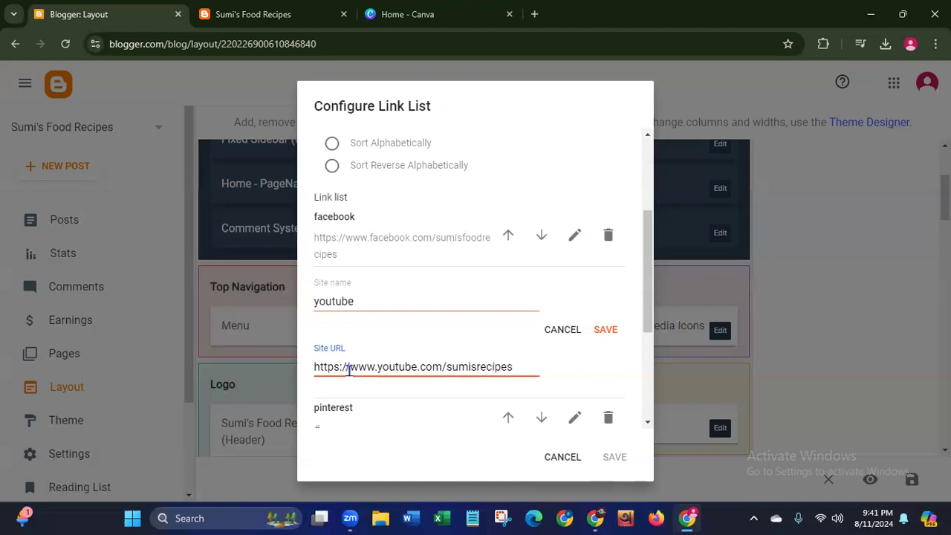
left_click(604, 332)
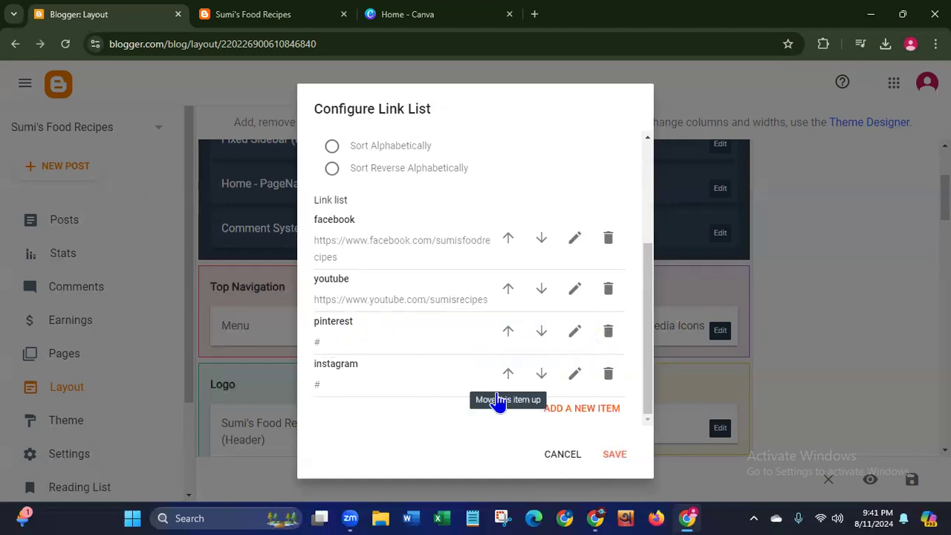
left_click(573, 331)
left_click(349, 415)
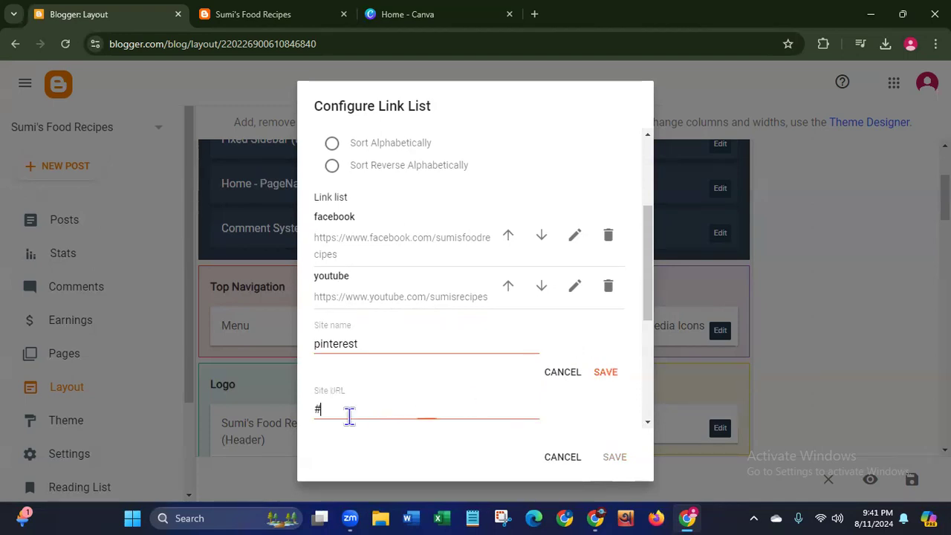
key("BackSpace")
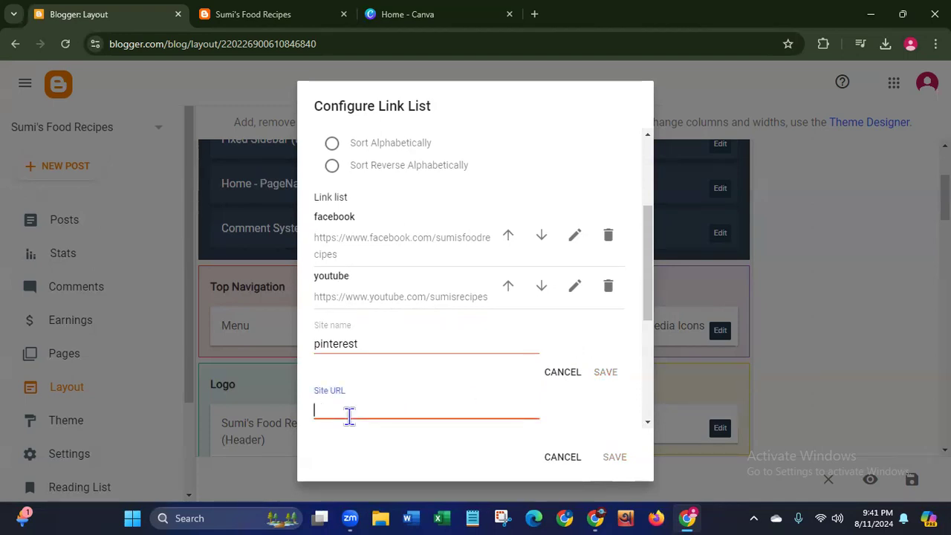
type("https")
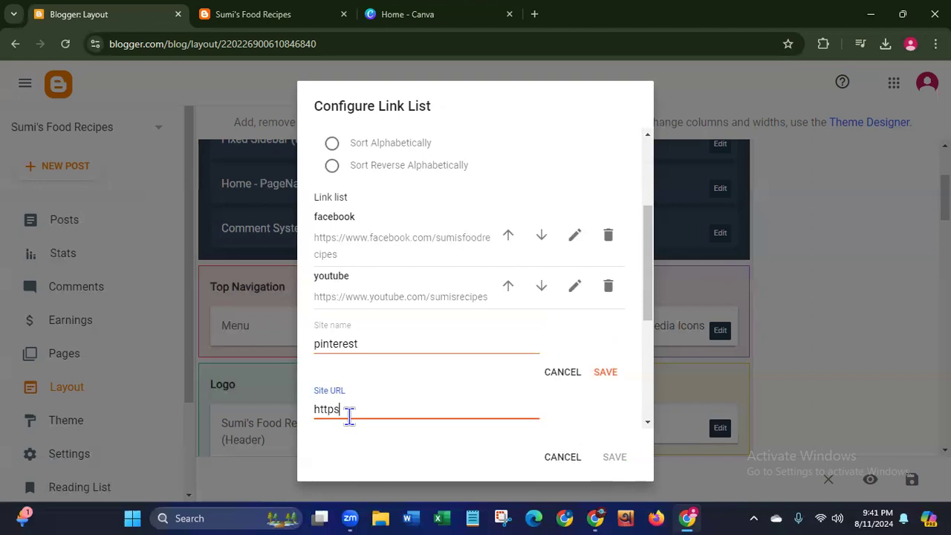
type("://www.pinterest.com/")
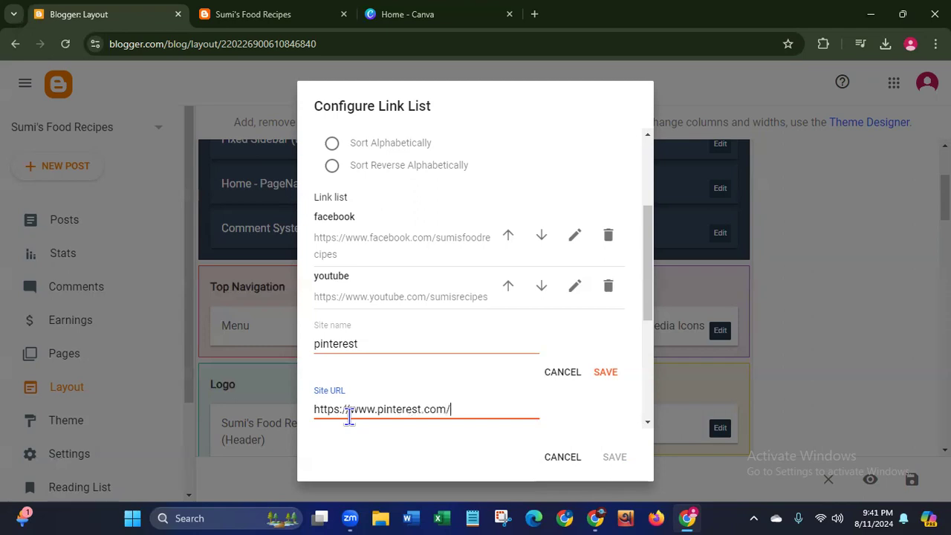
type("sumisrecipes")
left_click(615, 379)
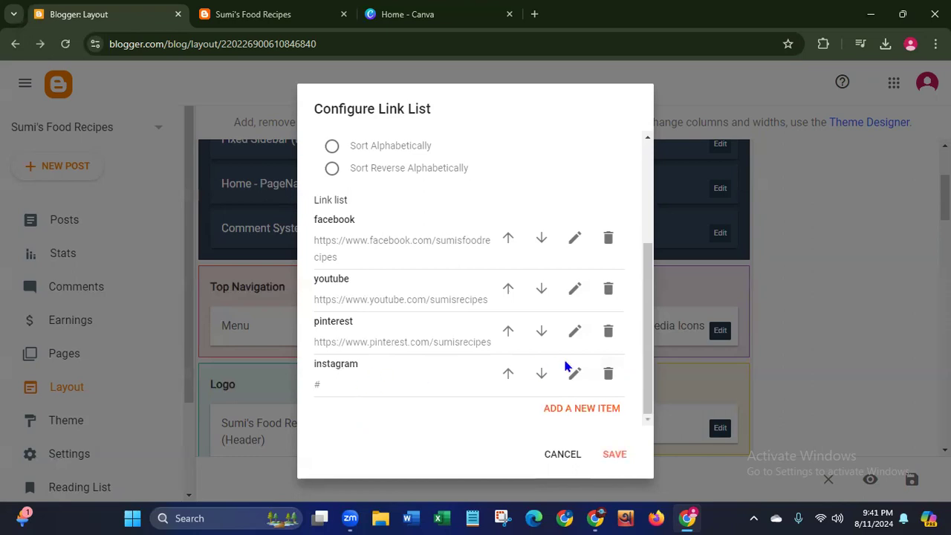
left_click(575, 373)
left_click(395, 389)
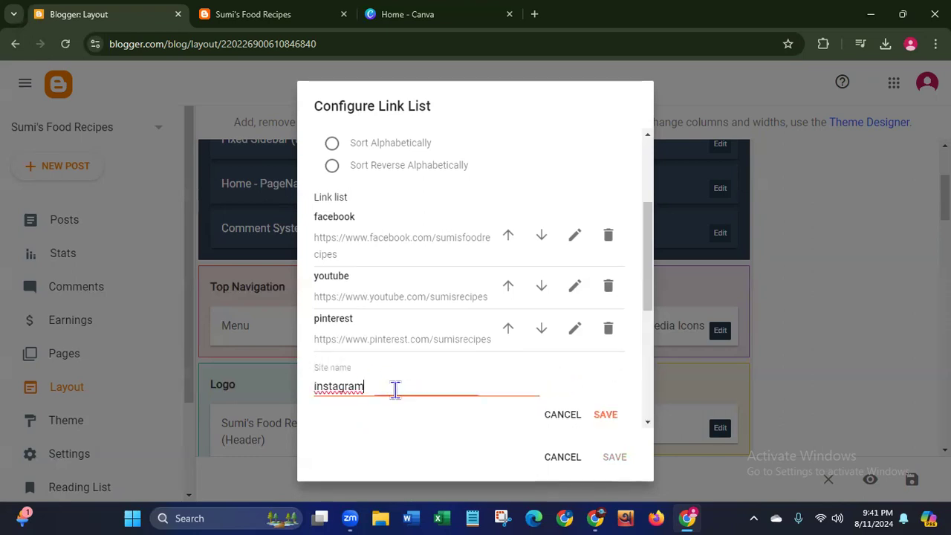
key("BackSpace")
key("BackSpace")
key("BackSpace")
key("BackSpace")
key("BackSpace")
key("BackSpace")
key("BackSpace")
key("BackSpace")
key("BackSpace")
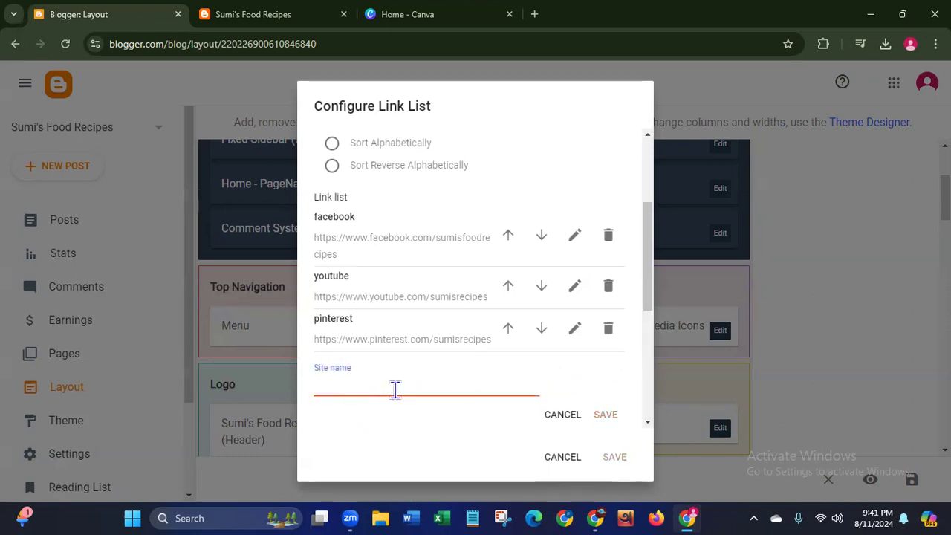
type("h")
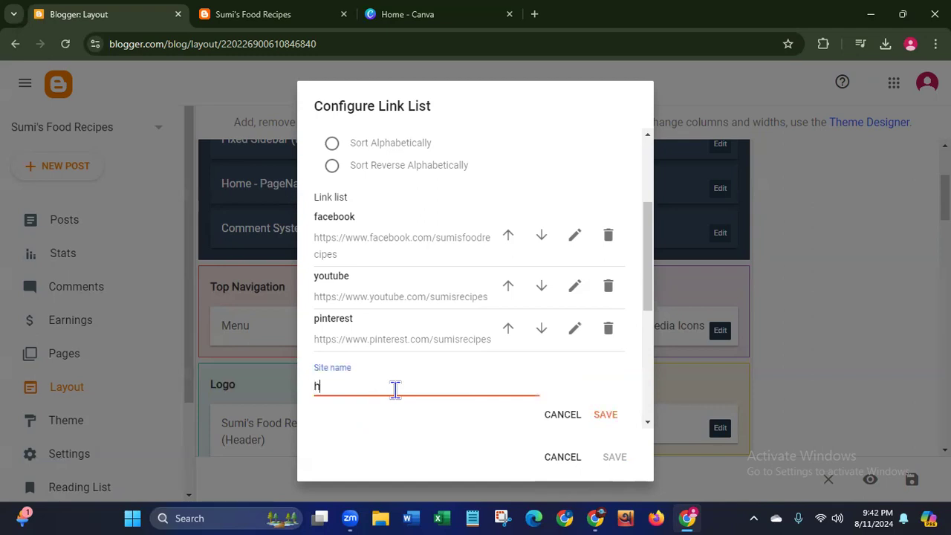
type("ttps://www.i")
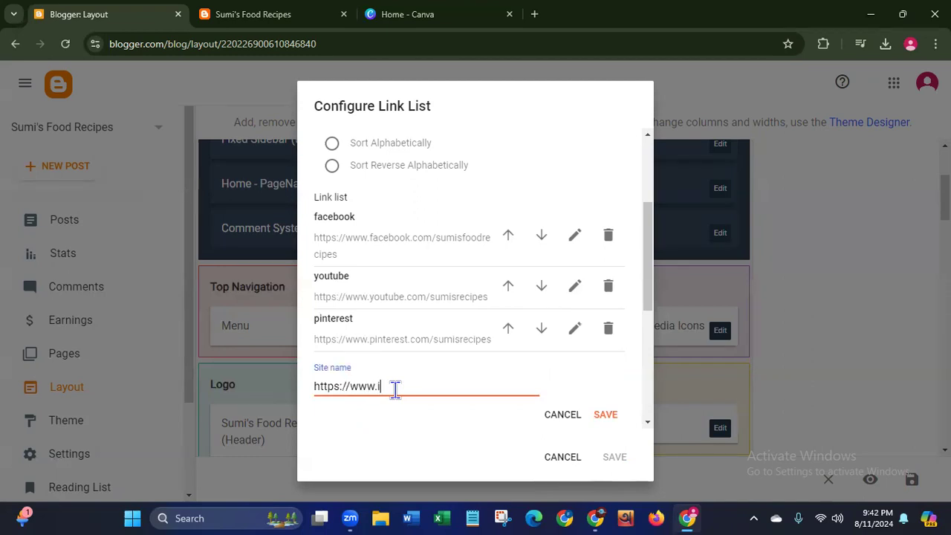
type("nstagram.com/sumisrecipies")
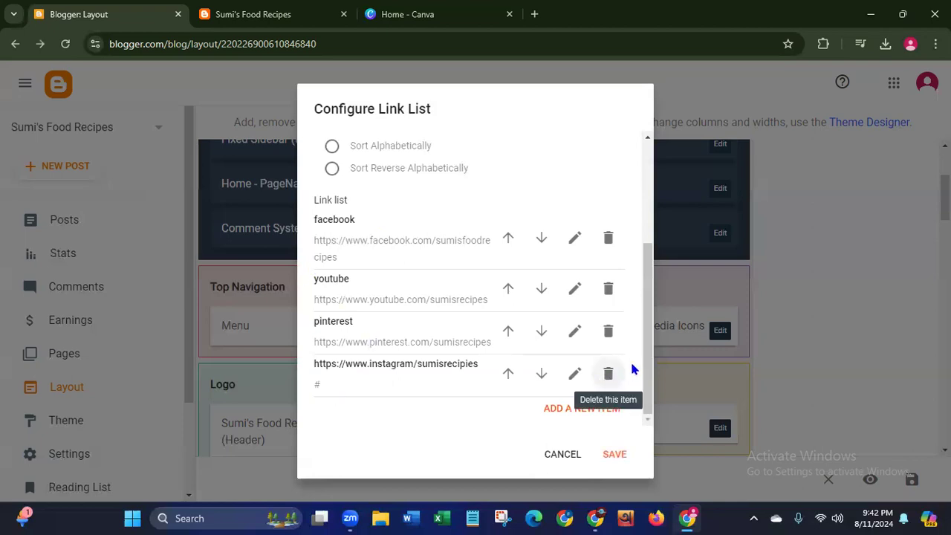
Step: Reopen the last entry in the link list, save it as it is, and save the Social Media Icons gadget
left_click_drag(652, 352, 654, 346)
scroll(639, 405, "down", 1)
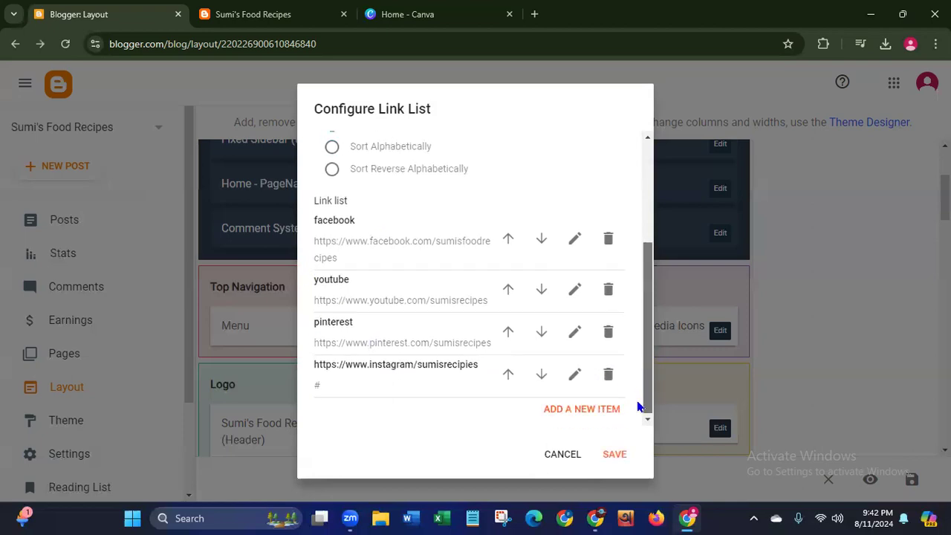
left_click(575, 374)
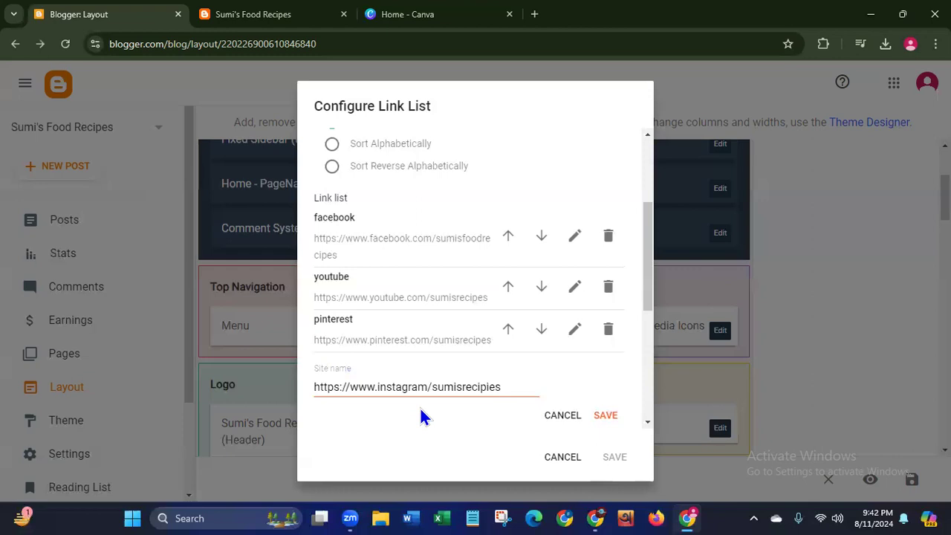
left_click(606, 416)
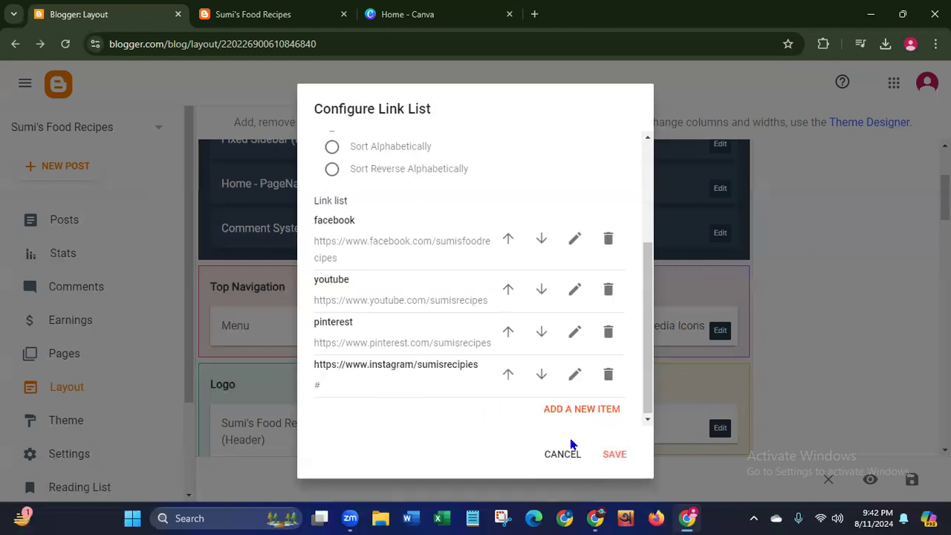
left_click(607, 455)
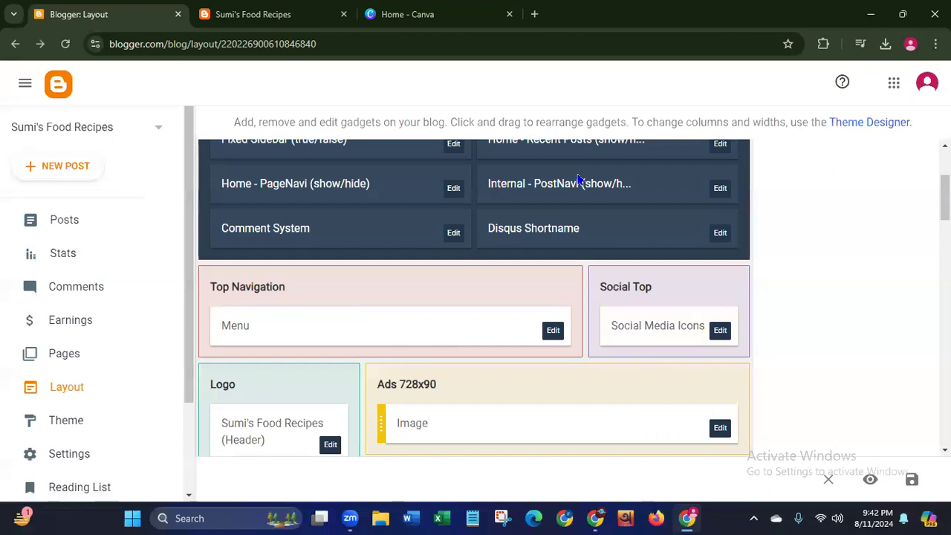
Step: Reopen the Social Media Icons gadget and delete the Instagram entry at the end of its link list
left_click(720, 331)
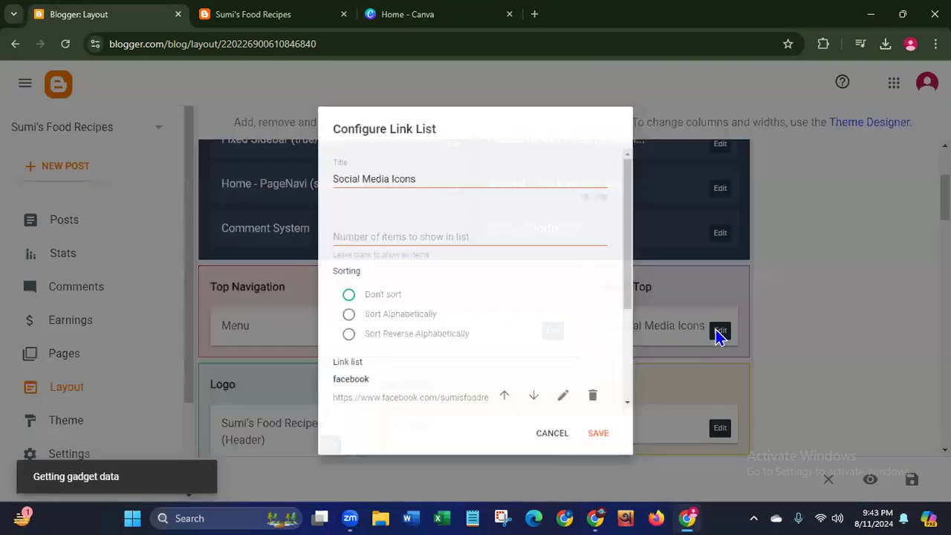
left_click_drag(648, 297, 631, 488)
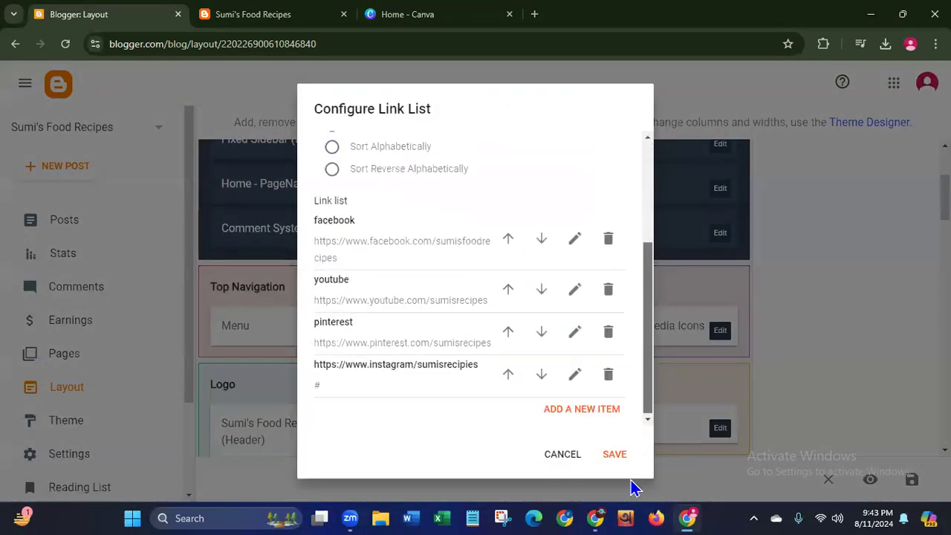
left_click(609, 374)
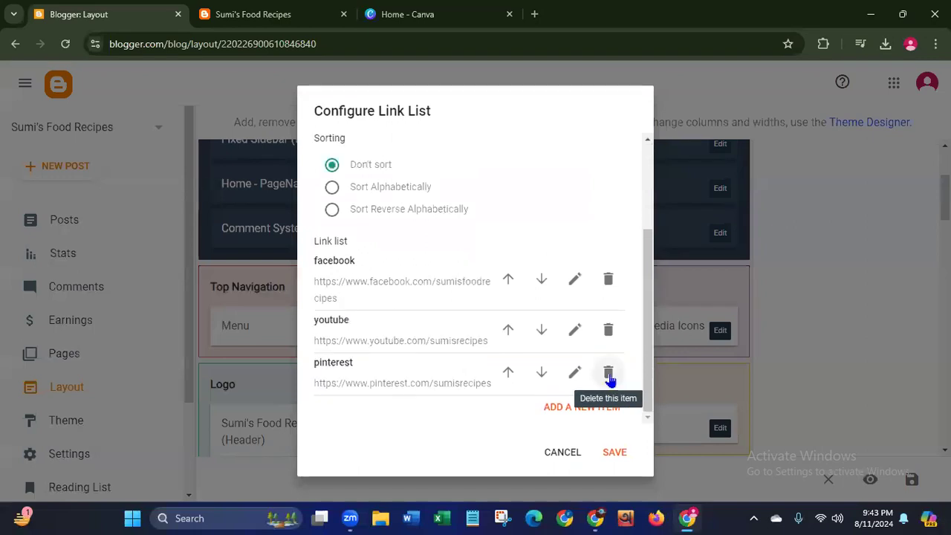
left_click(573, 410)
left_click_drag(647, 301, 384, 253)
left_click(359, 227)
type("I")
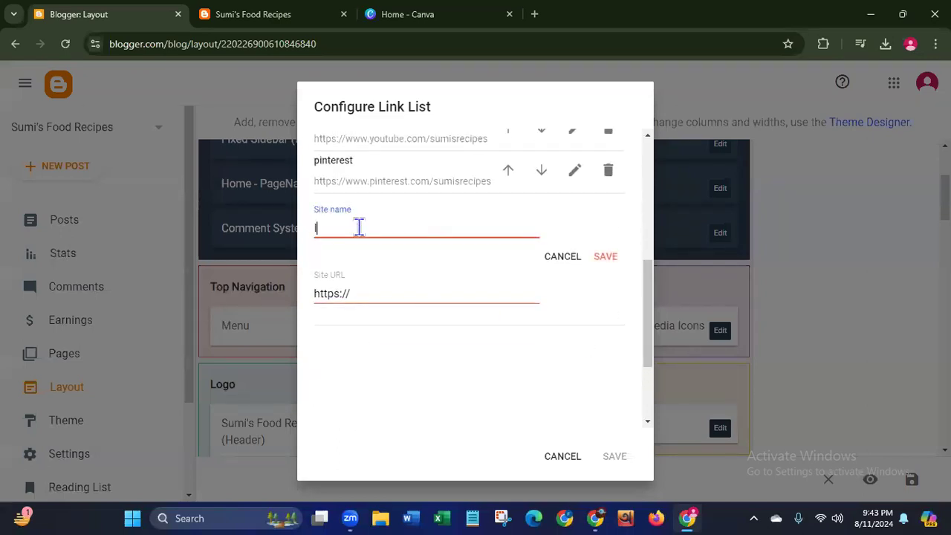
type("ntagram")
left_click(367, 297)
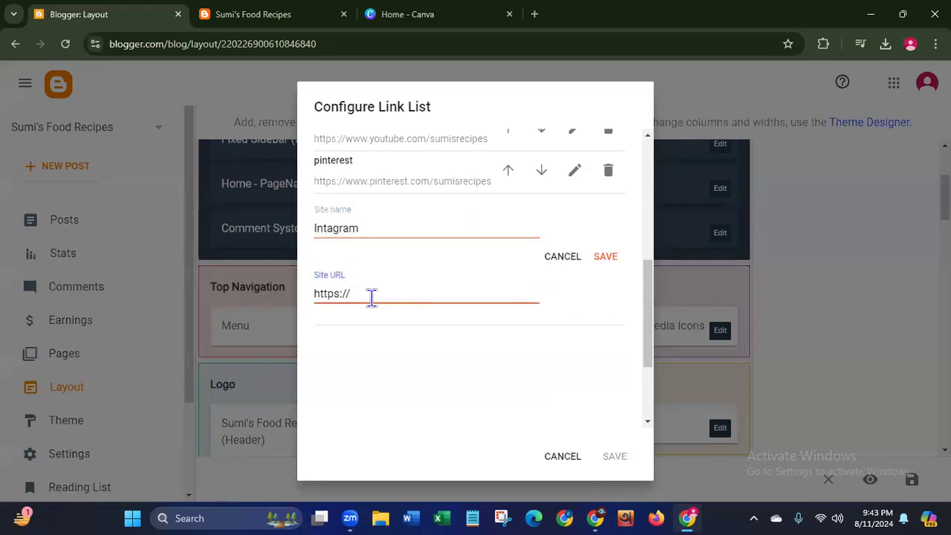
type("www.instagram/sumiesre")
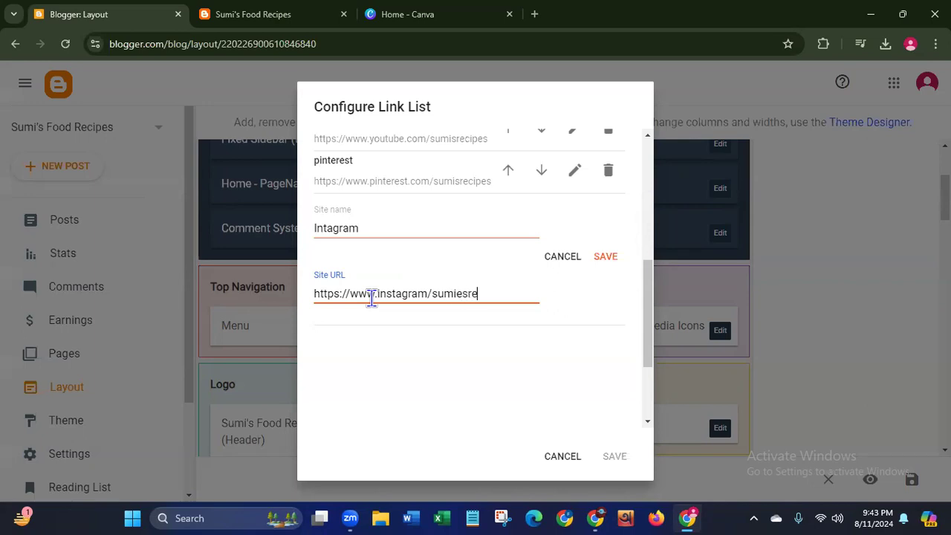
type("cipes")
left_click(603, 256)
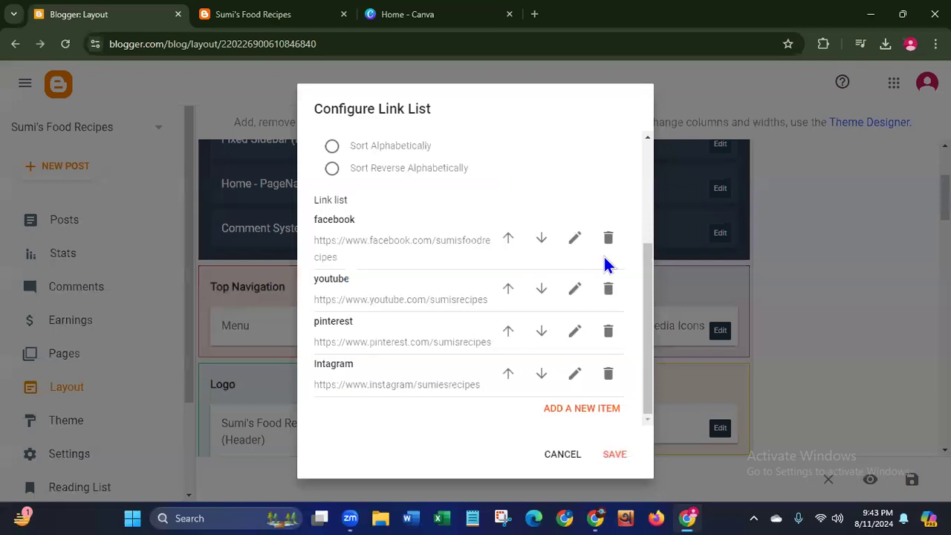
Step: Save the Social Media Icons gadget and the blog layout, and reload the live blog to check the icons
left_click(616, 455)
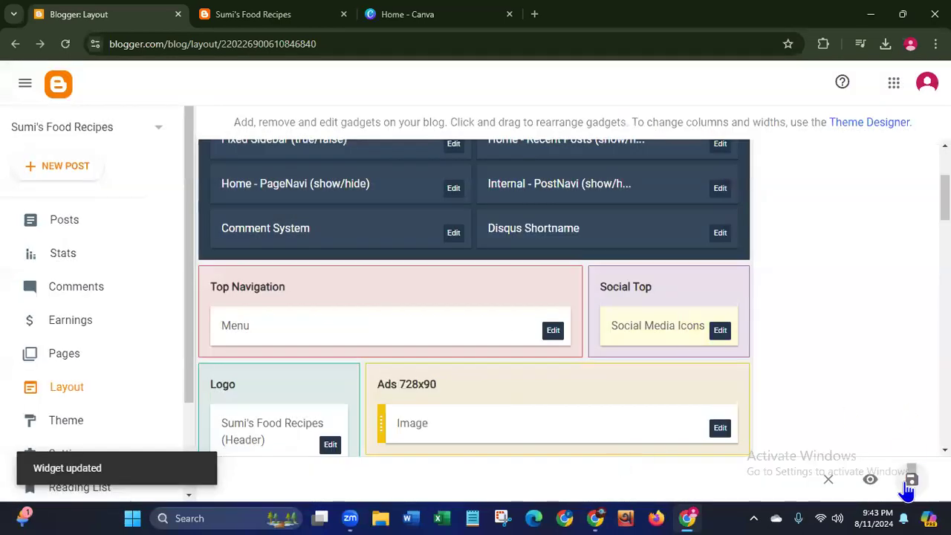
left_click(911, 483)
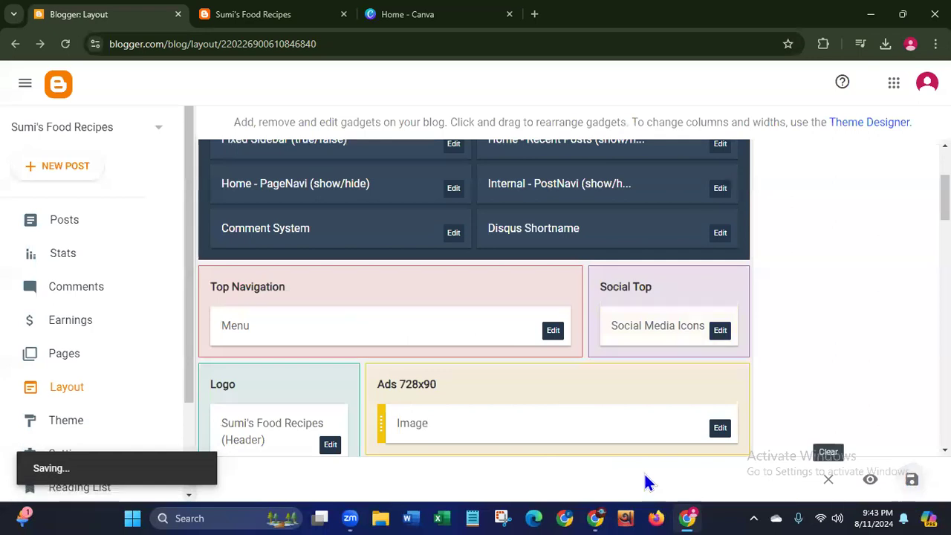
left_click(233, 18)
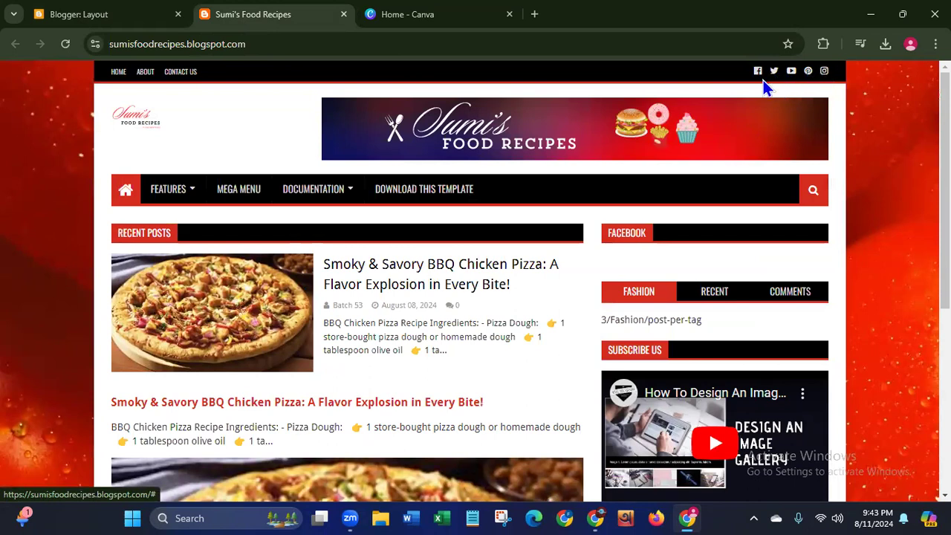
left_click(66, 46)
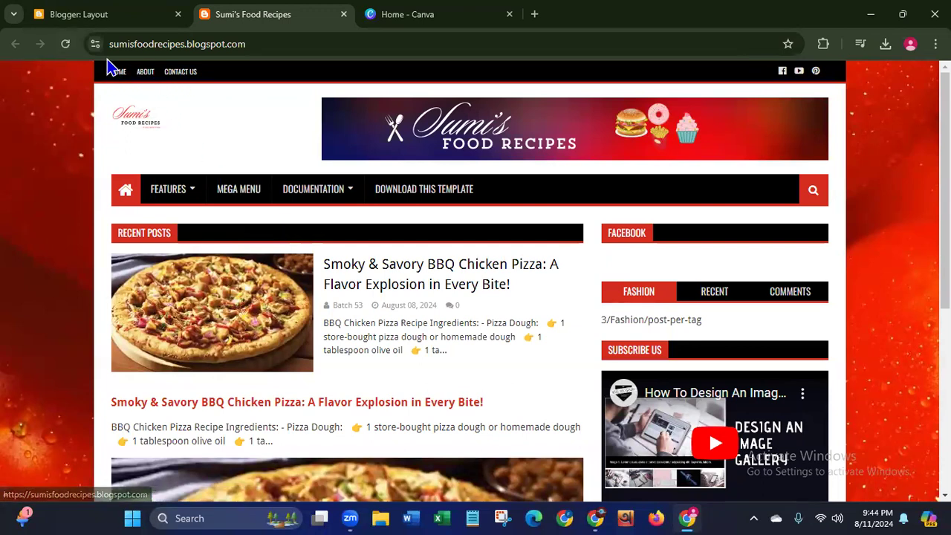
Step: Open the Main Menu gadget's link list from the blog layout and compare it with the live blog's menus
left_click(84, 16)
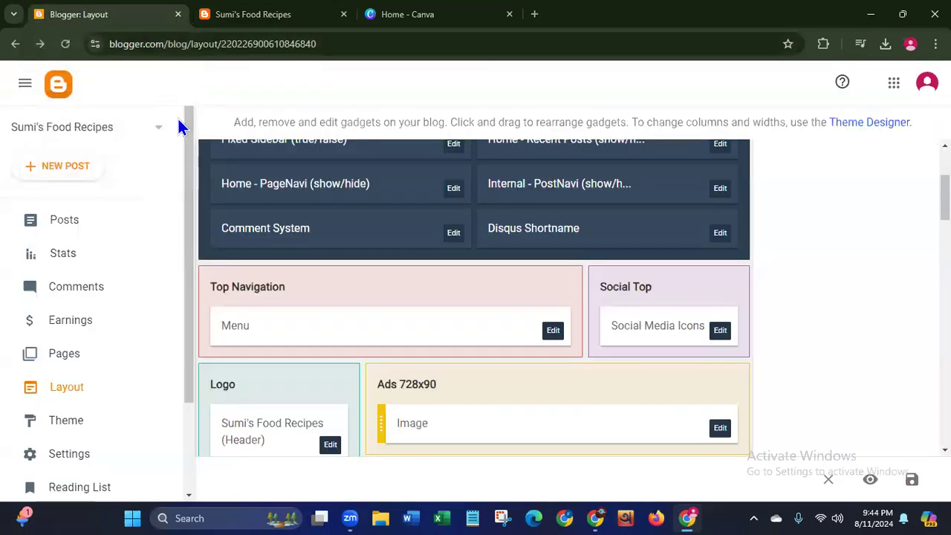
scroll(604, 252, "down", 3)
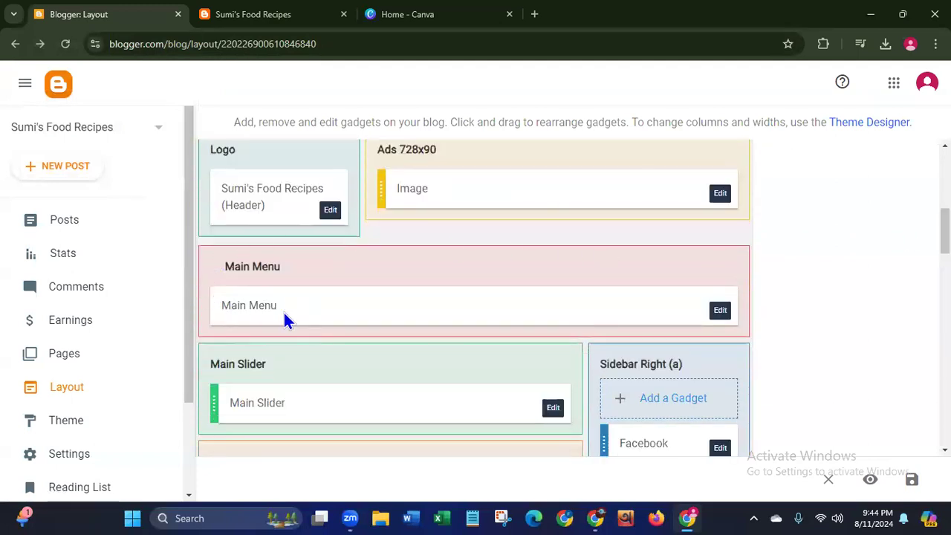
left_click(720, 310)
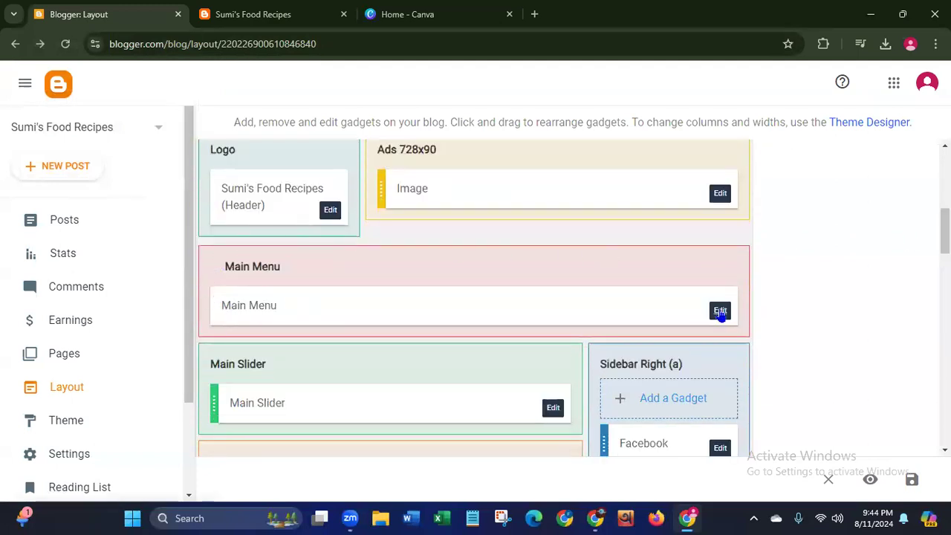
left_click(256, 16)
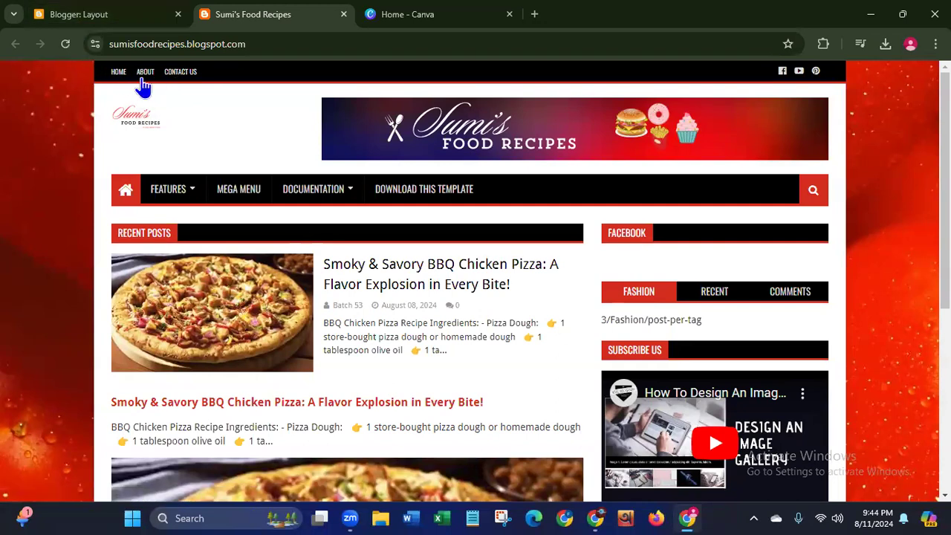
left_click(78, 20)
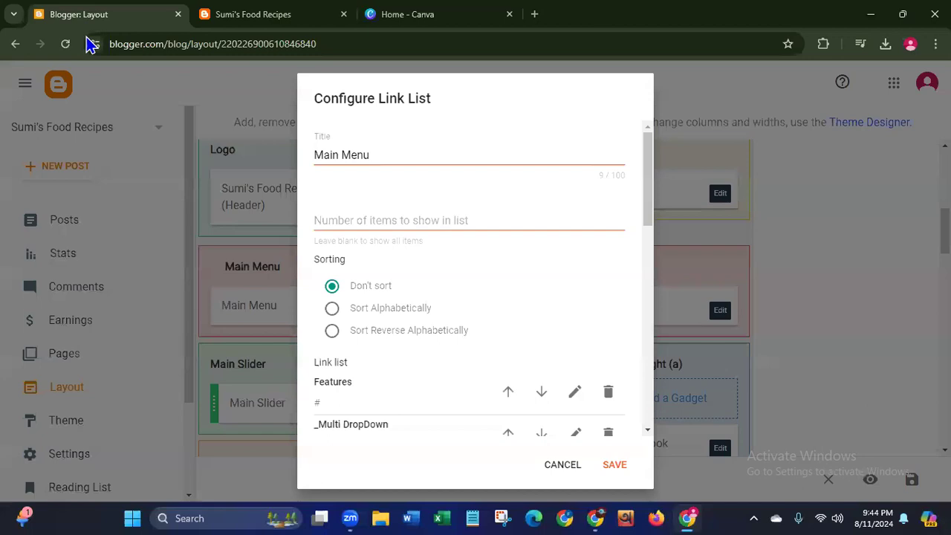
Step: Discard the Main Menu gadget's link list dialog and create a new blank page for the blog
left_click(562, 465)
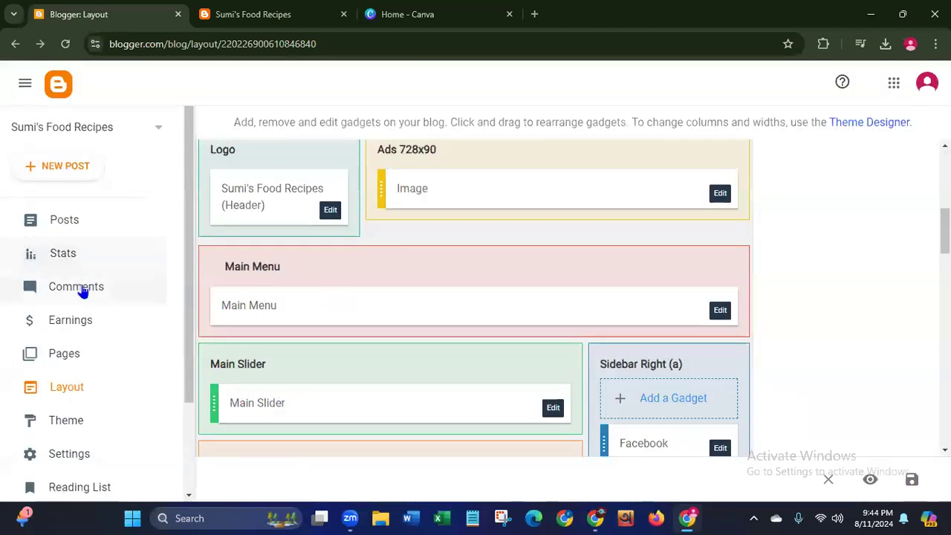
left_click(63, 361)
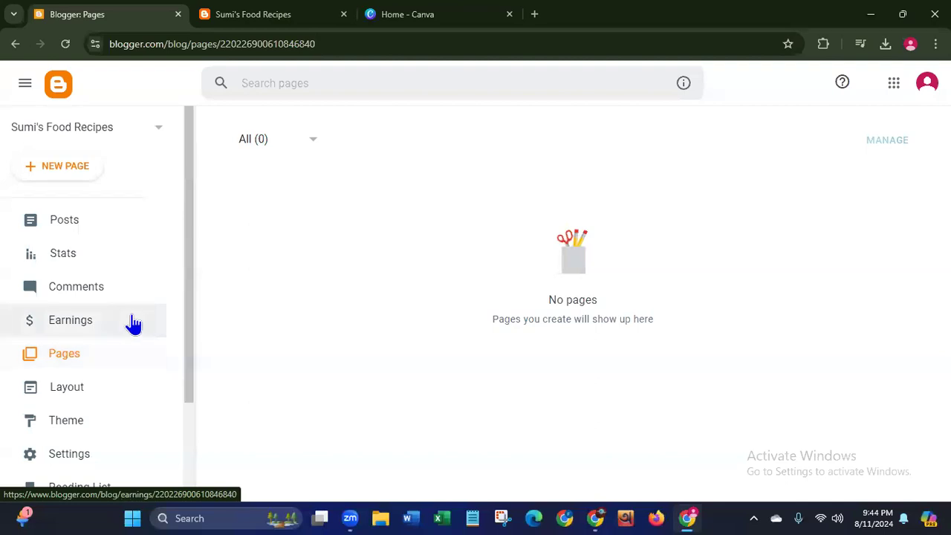
left_click(68, 170)
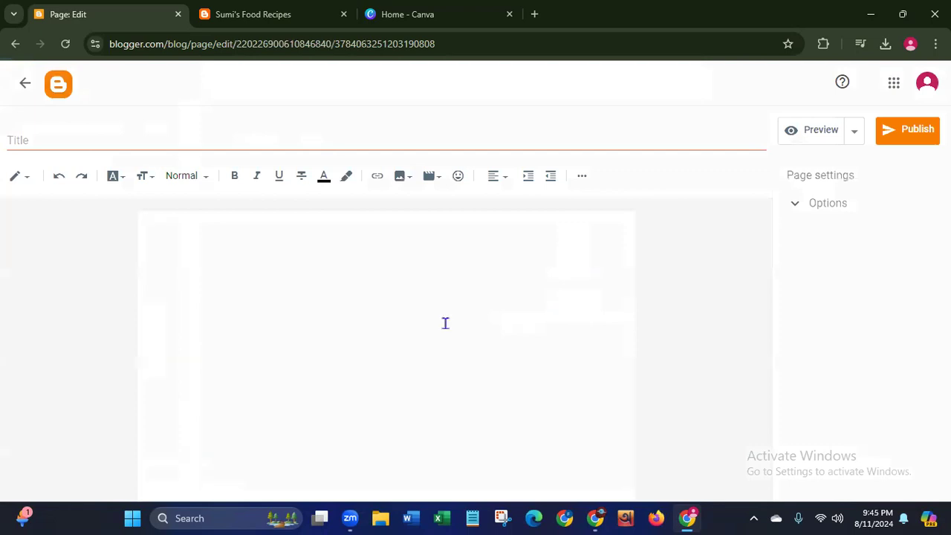
Step: Title the page About Us and enter the placeholder text Sumifdsdghfkshhgiughiuyhgiuhgi in its body
left_click(98, 139)
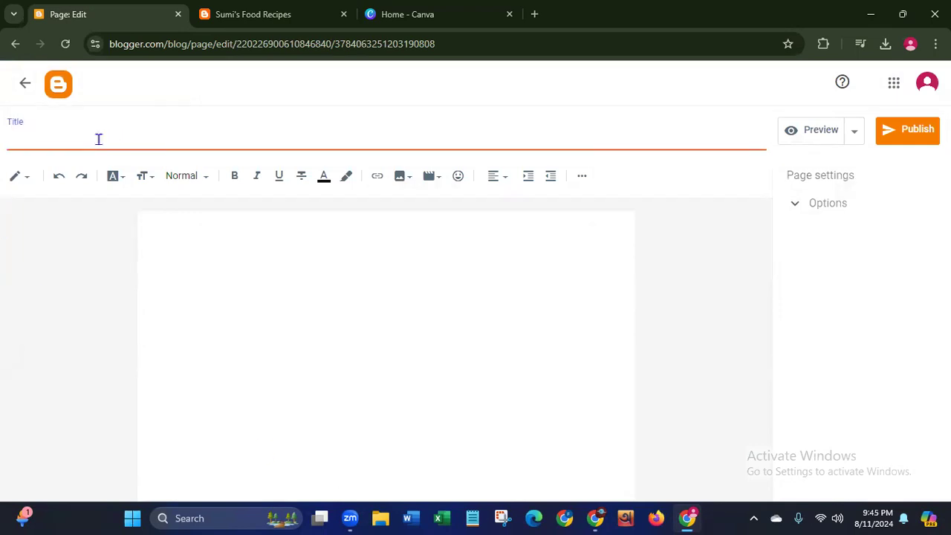
type("H")
key("BackSpace")
type("About Us")
left_click(203, 257)
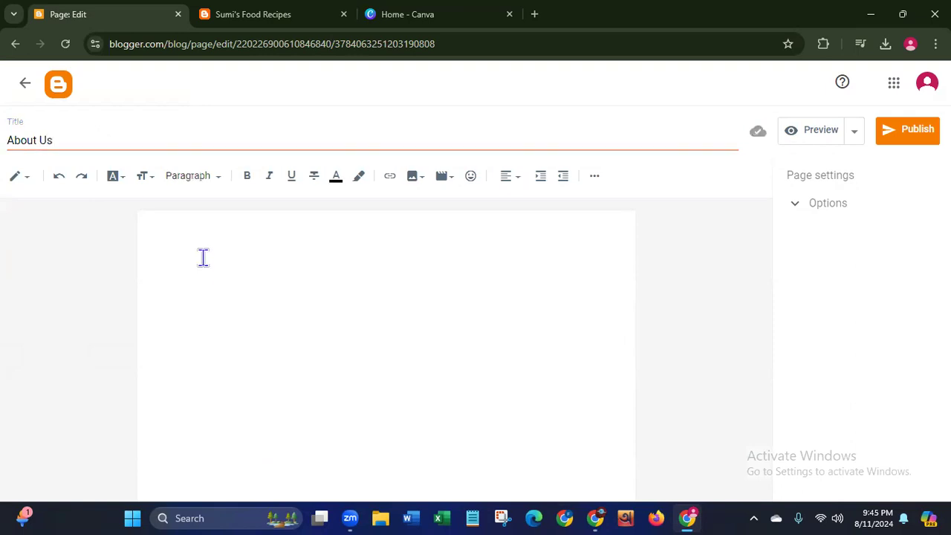
type("Sumifdsdghfkshhgiughiuyhgiuhgi")
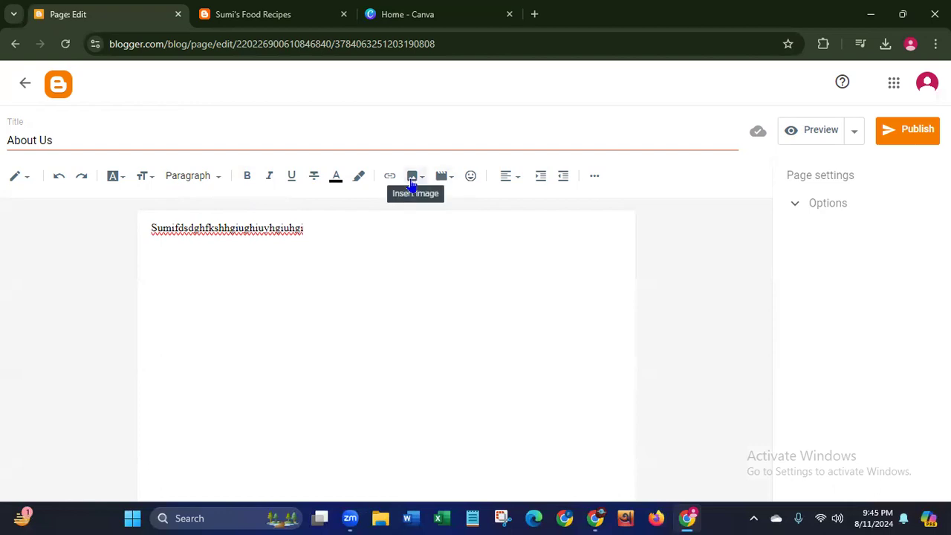
Step: Switch to Canva and search the new design types for "blog post"
left_click(401, 30)
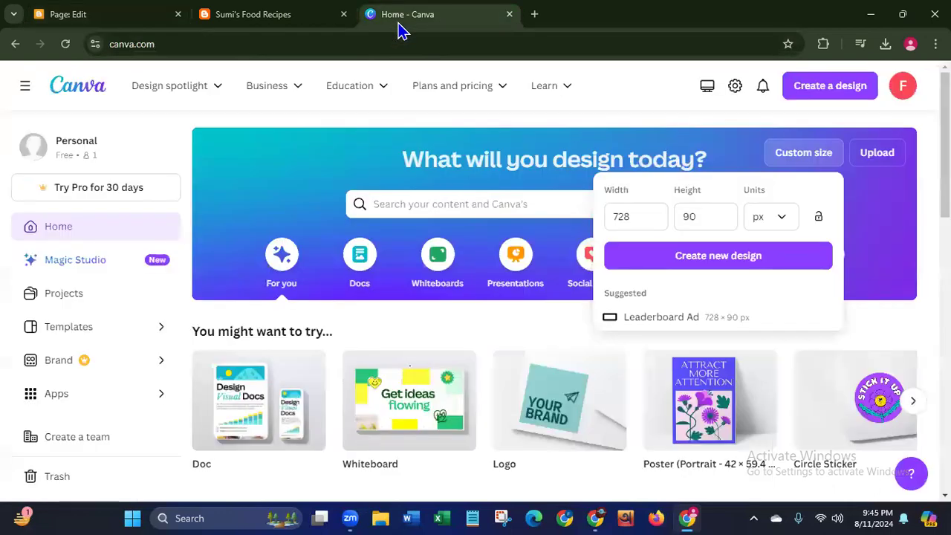
left_click(834, 91)
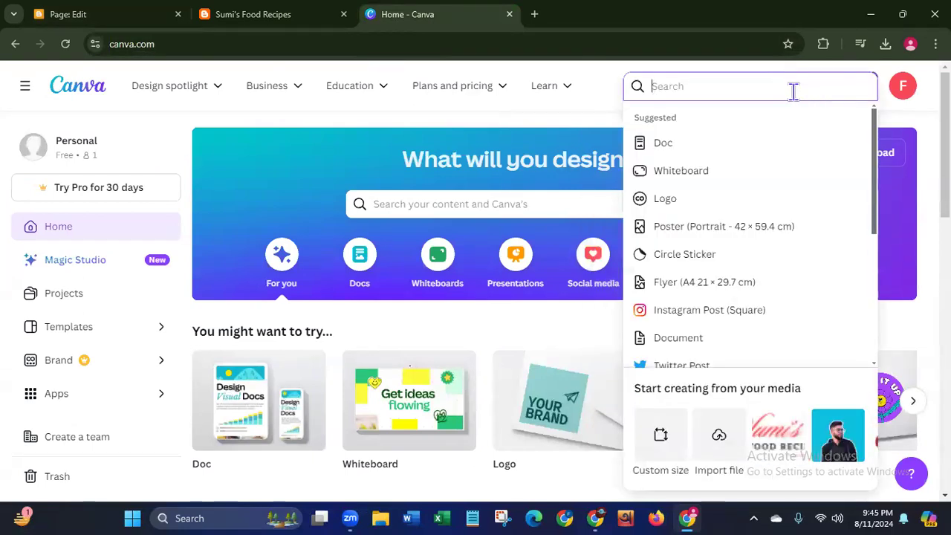
type("blog")
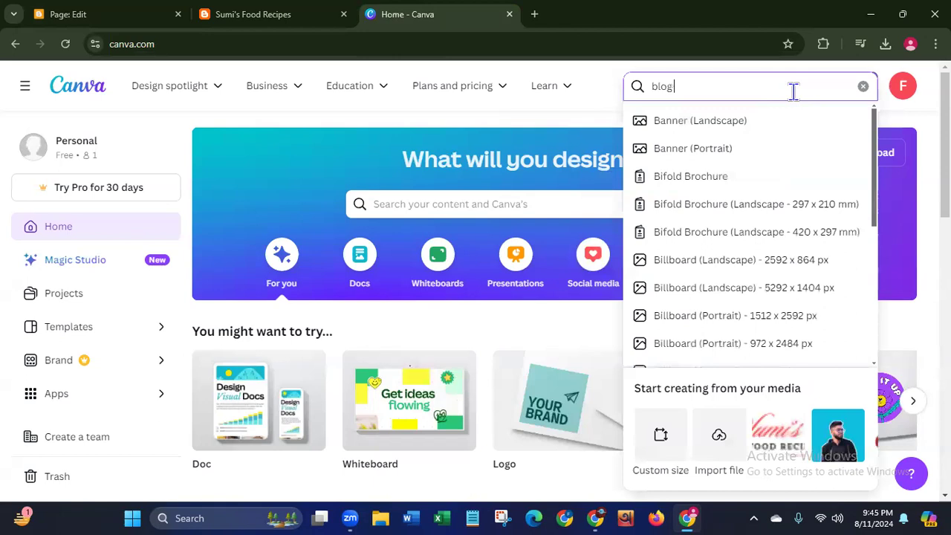
type(" post")
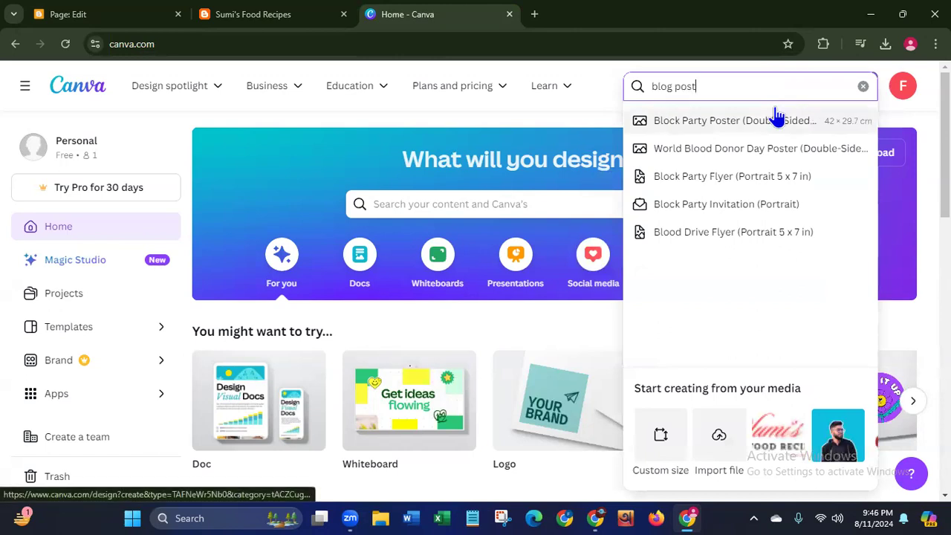
Step: Replace the design type search with "facebook post" and create a 1200 × 630 px Facebook Post (Landscape) design
key("BackSpace")
key("BackSpace")
key("BackSpace")
key("BackSpace")
key("BackSpace")
key("BackSpace")
key("BackSpace")
key("BackSpace")
key("BackSpace")
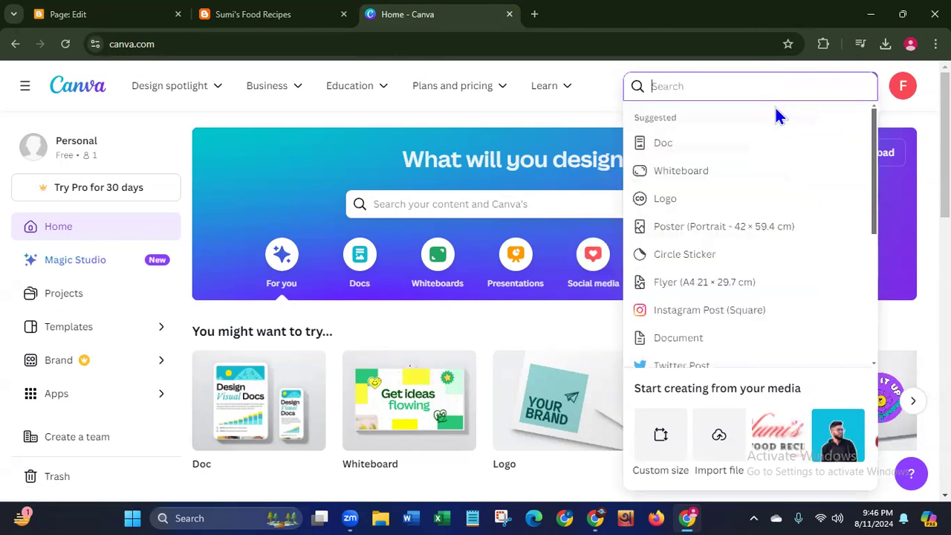
type("fac")
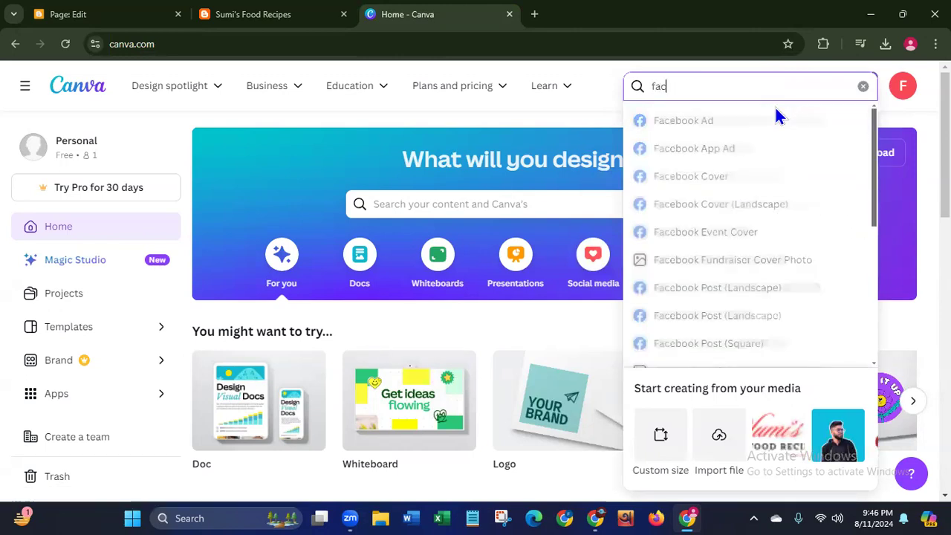
type("ebook")
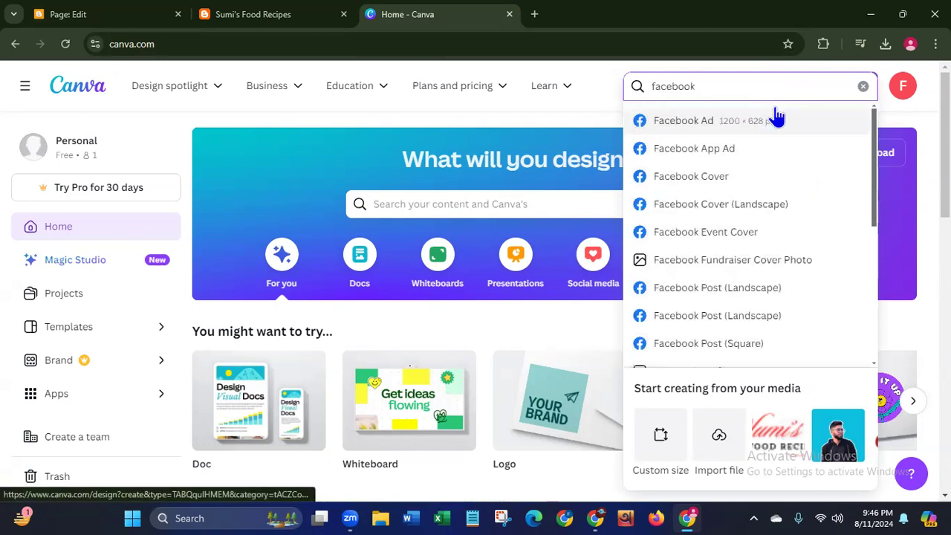
type(" post")
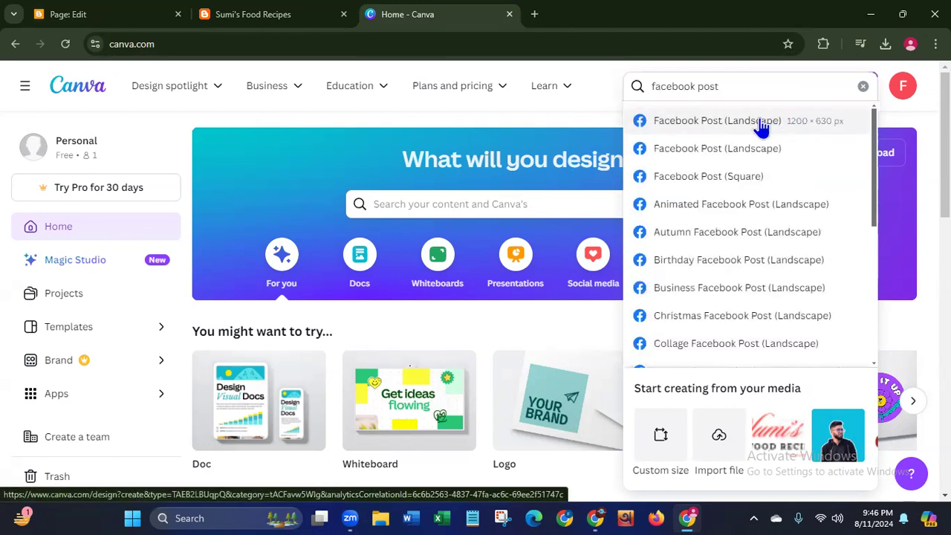
left_click(762, 127)
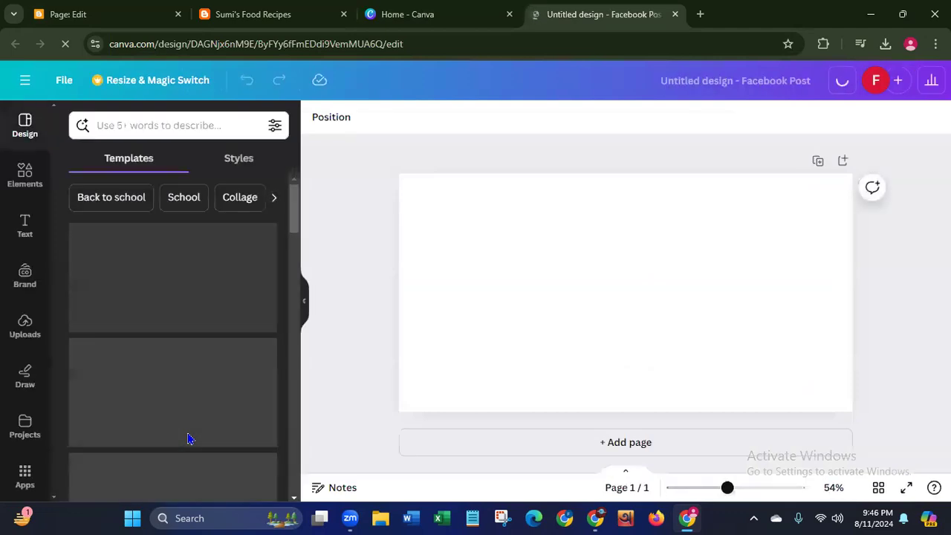
Step: Search the design elements for "food" and show all of the matching photos
left_click(25, 182)
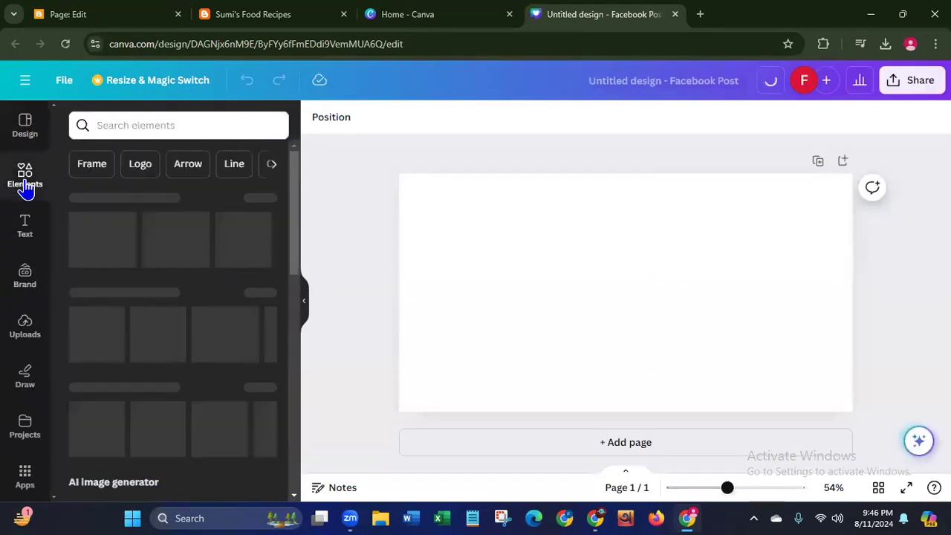
left_click(127, 125)
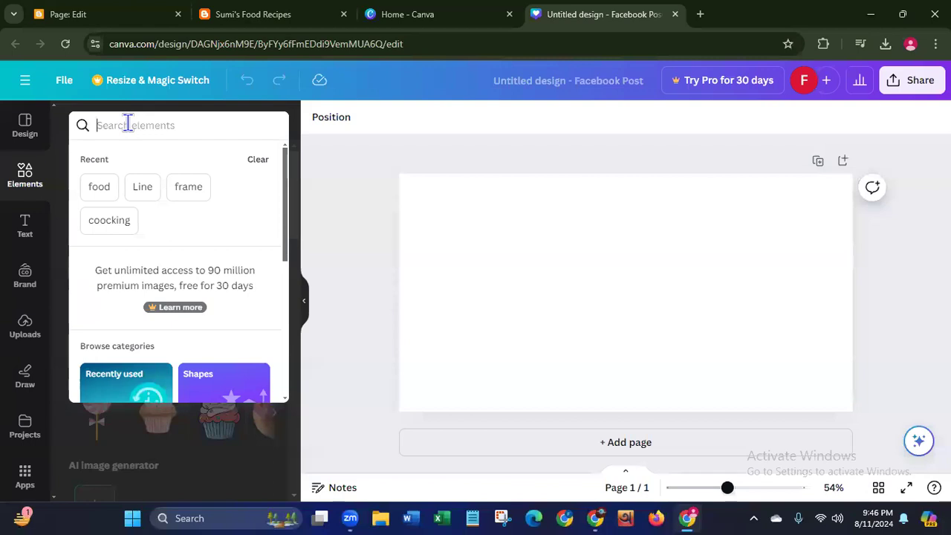
type("food")
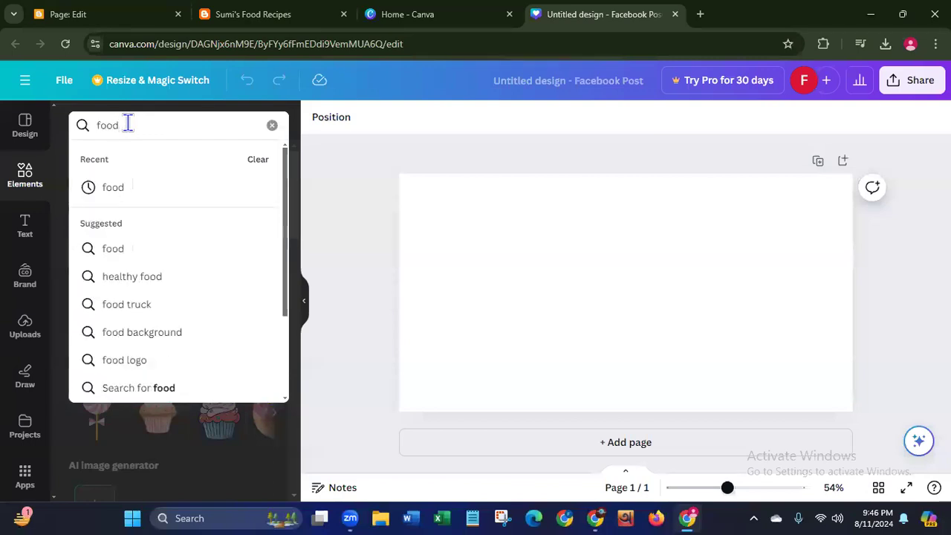
left_click(99, 186)
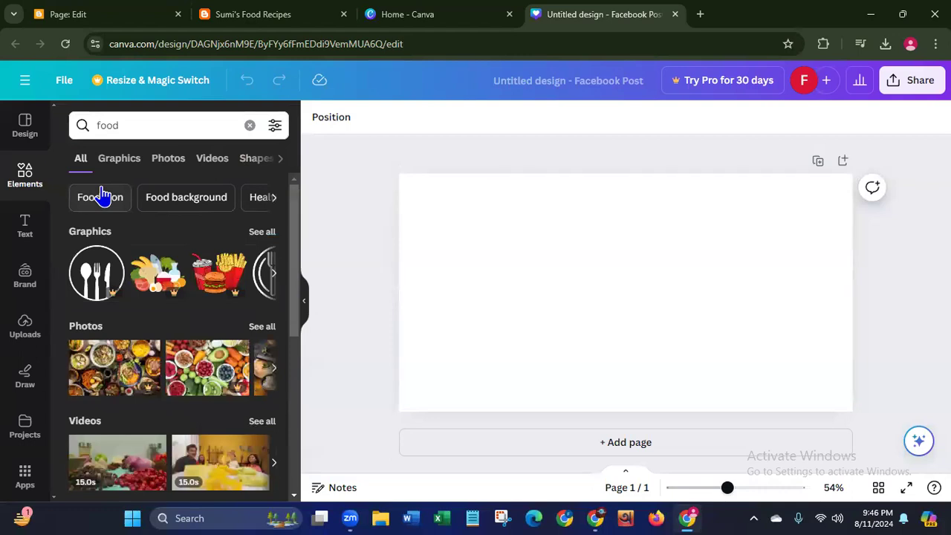
left_click(262, 328)
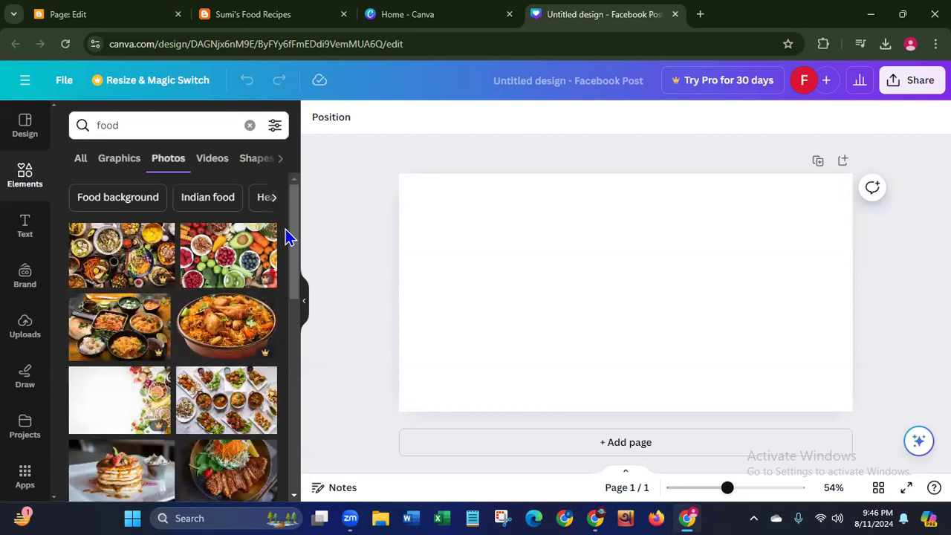
Step: Add the photo of assorted curry bowls and plated dishes on a light table, and set it as the page background
scroll(291, 240, "down", 1)
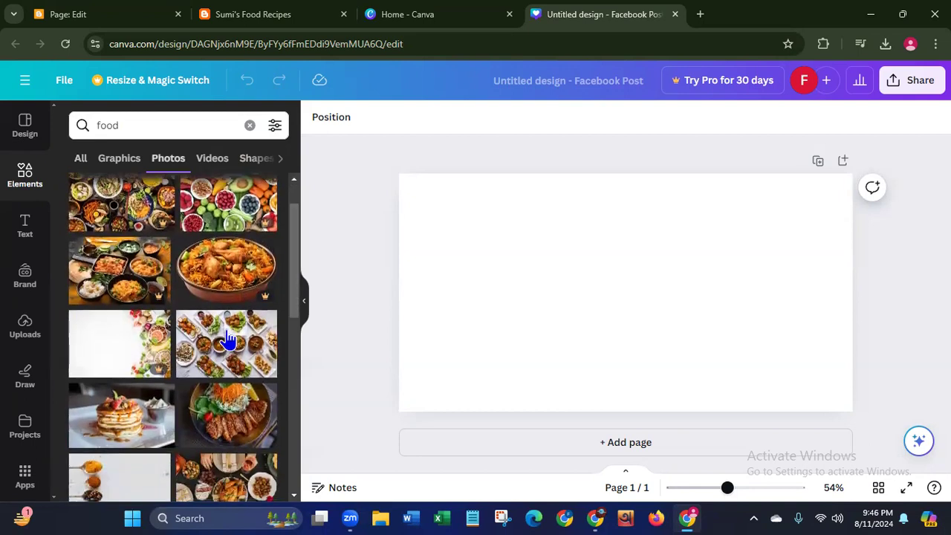
left_click(205, 364)
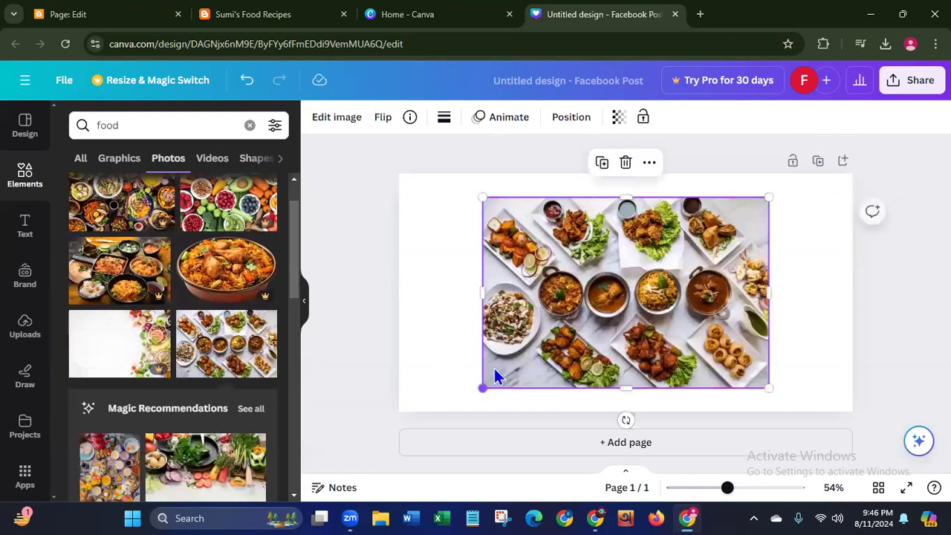
right_click(532, 330)
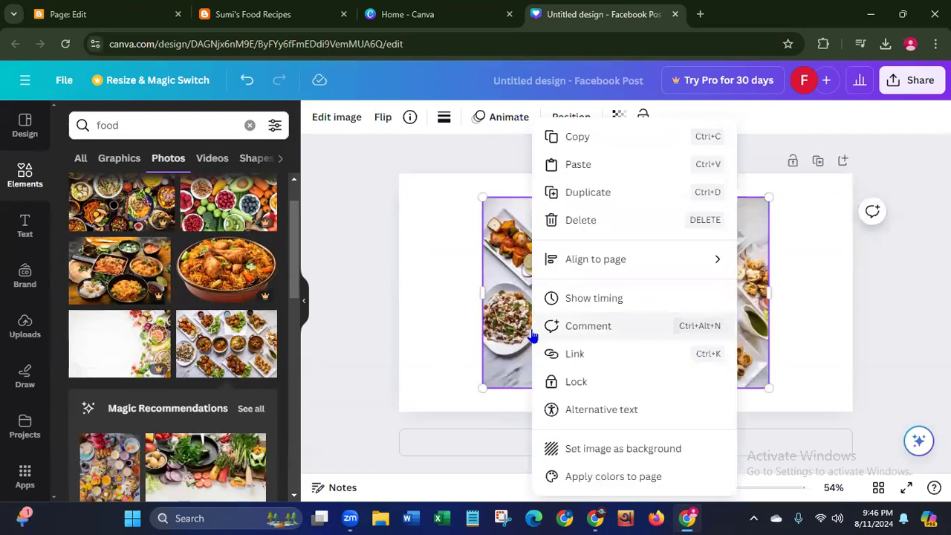
left_click(571, 450)
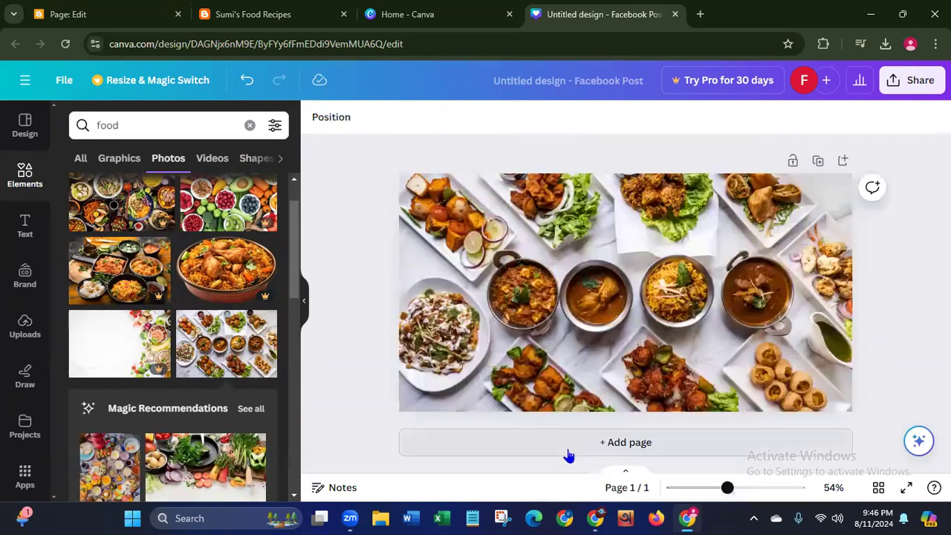
Step: Add the uploaded Sumi's Food Recipes logo, shrink it to a small badge, and place it in the upper-left corner of the design
left_click(15, 344)
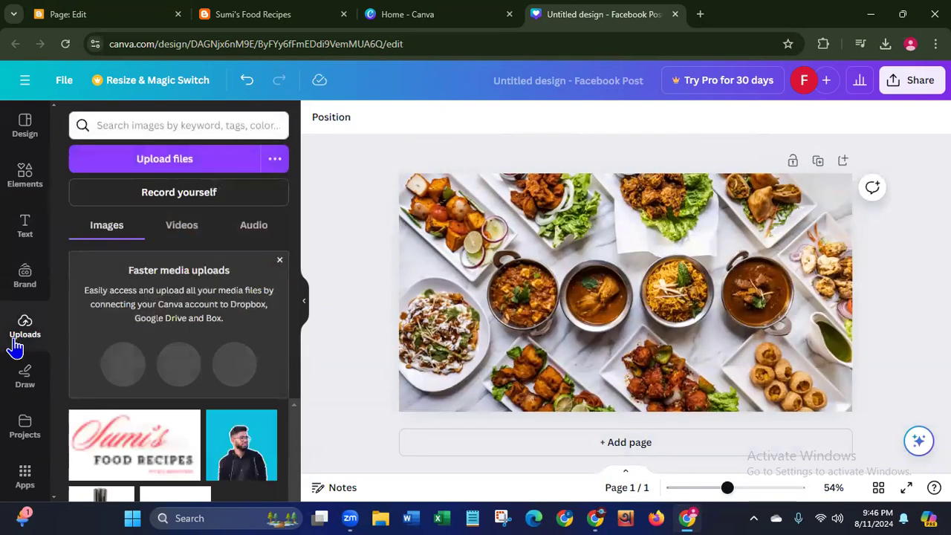
left_click(97, 444)
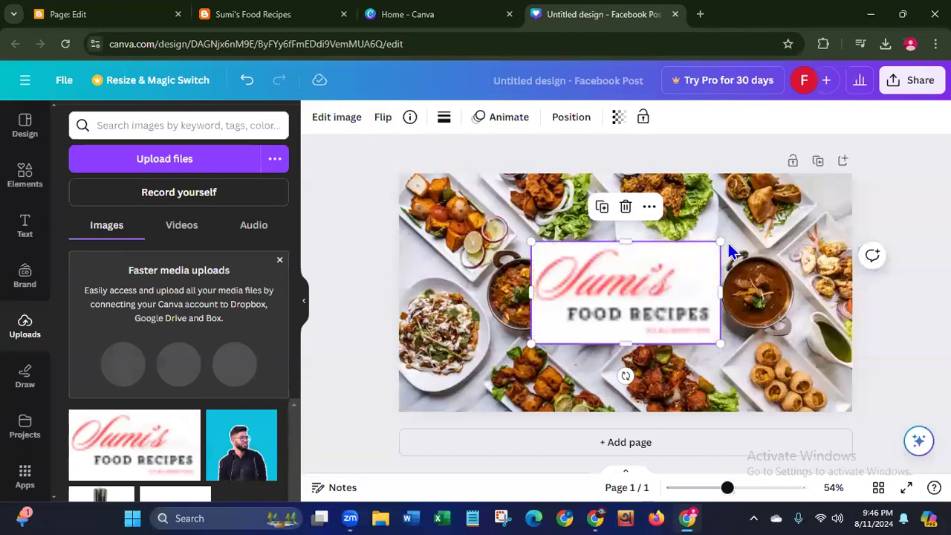
left_click_drag(721, 242, 568, 325)
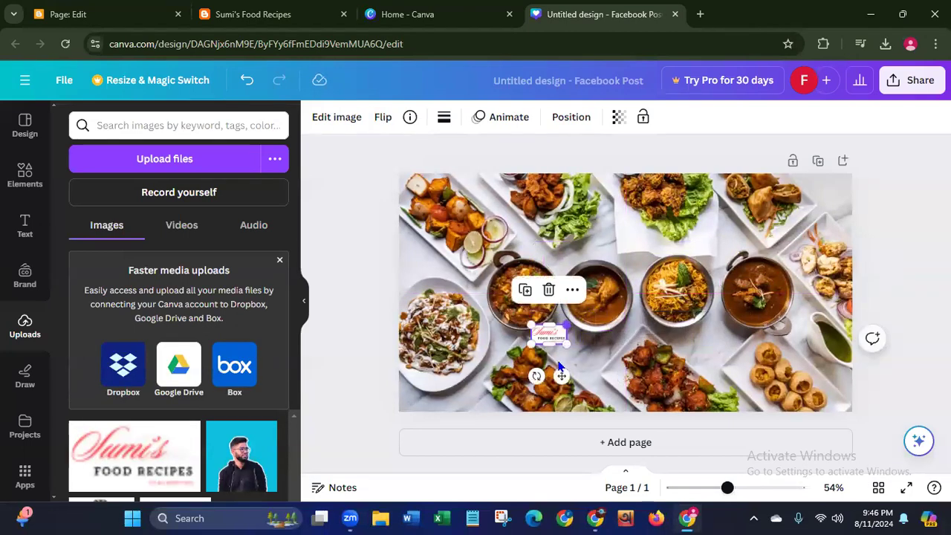
left_click_drag(560, 376, 453, 248)
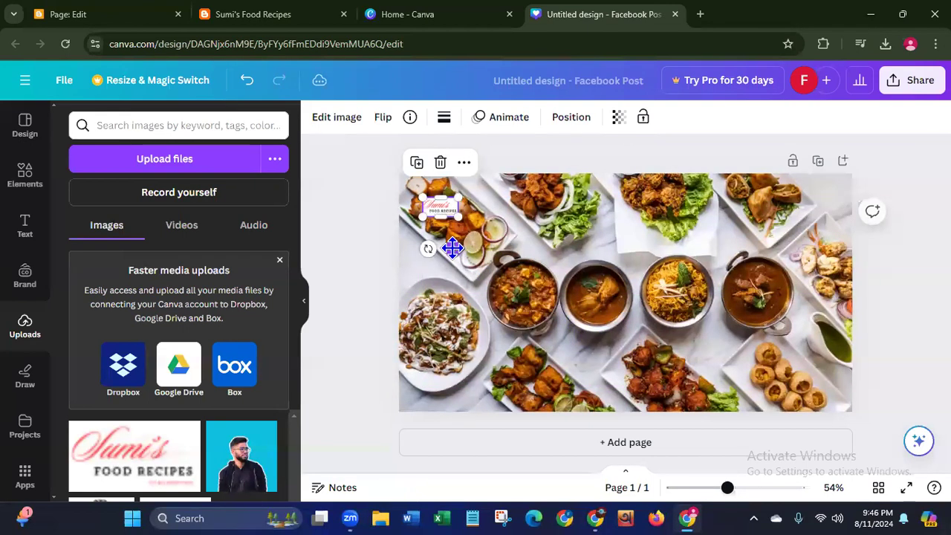
left_click(362, 278)
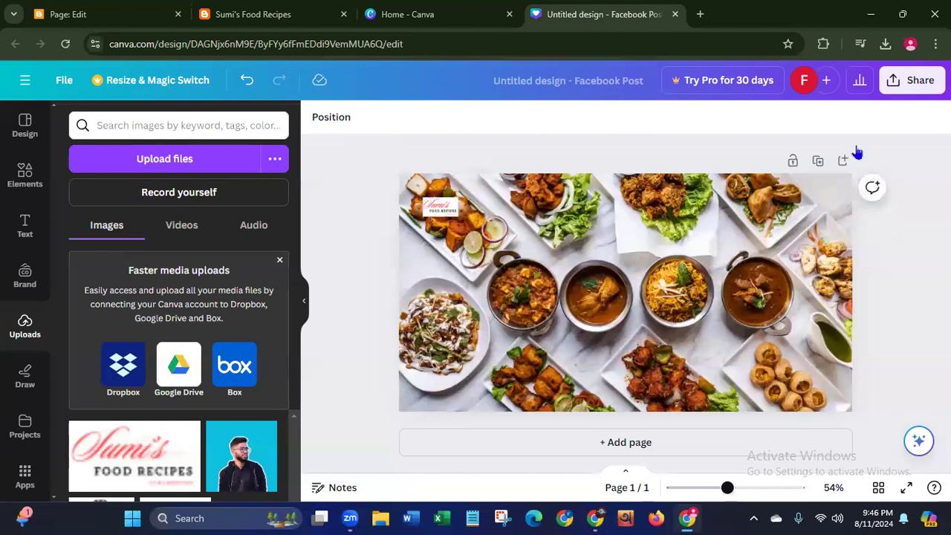
Step: Download the finished design as a PNG image at 1,200 × 630 px
left_click(900, 80)
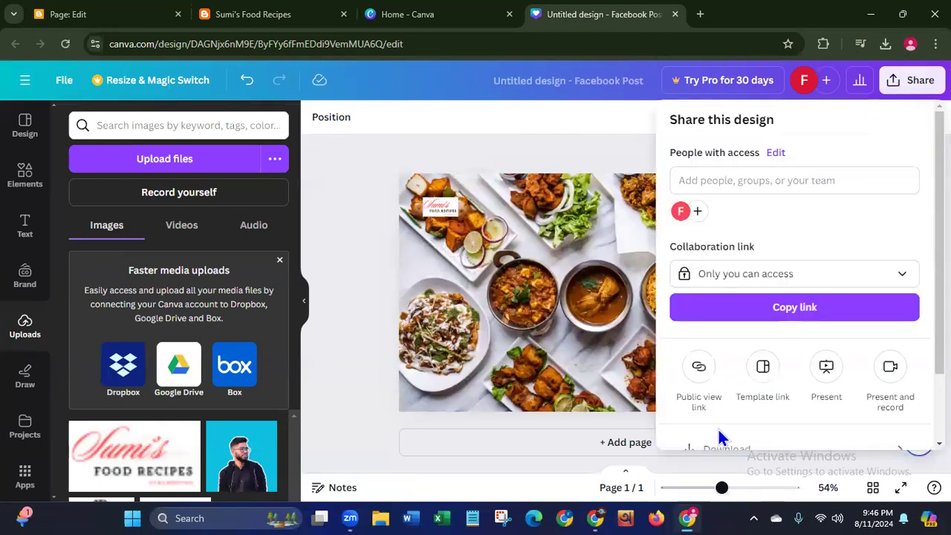
left_click(709, 443)
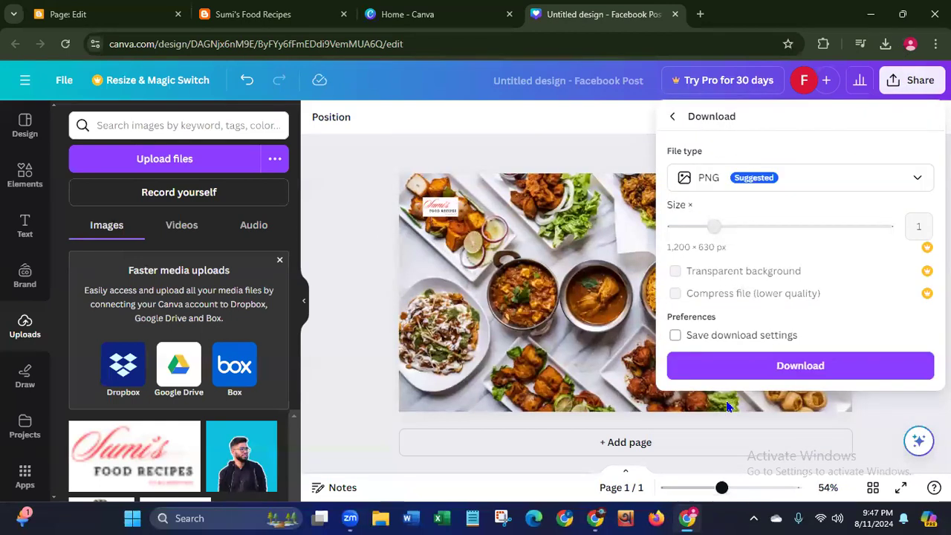
left_click(769, 369)
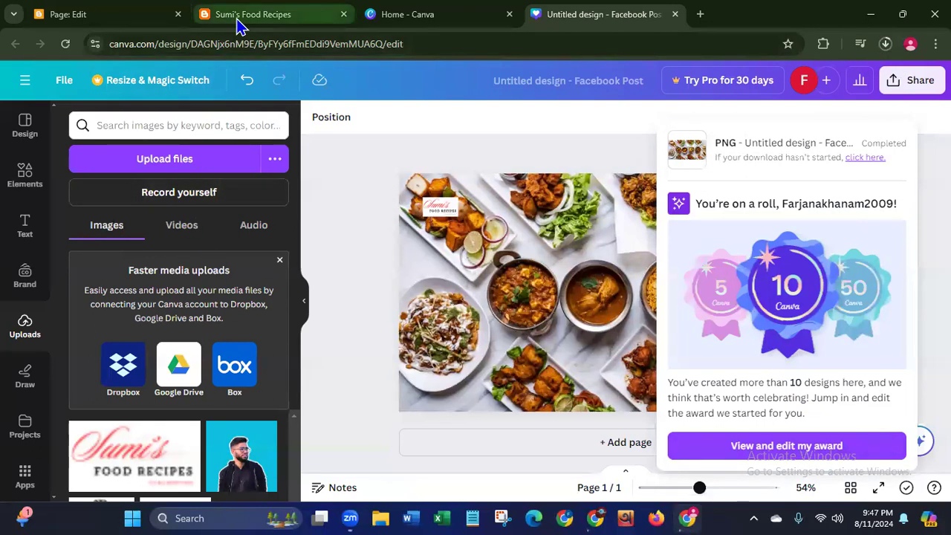
Step: Switch to the About Us page in the Blogger editor and insert the downloaded image Untitled design (7) from the computer
left_click(127, 22)
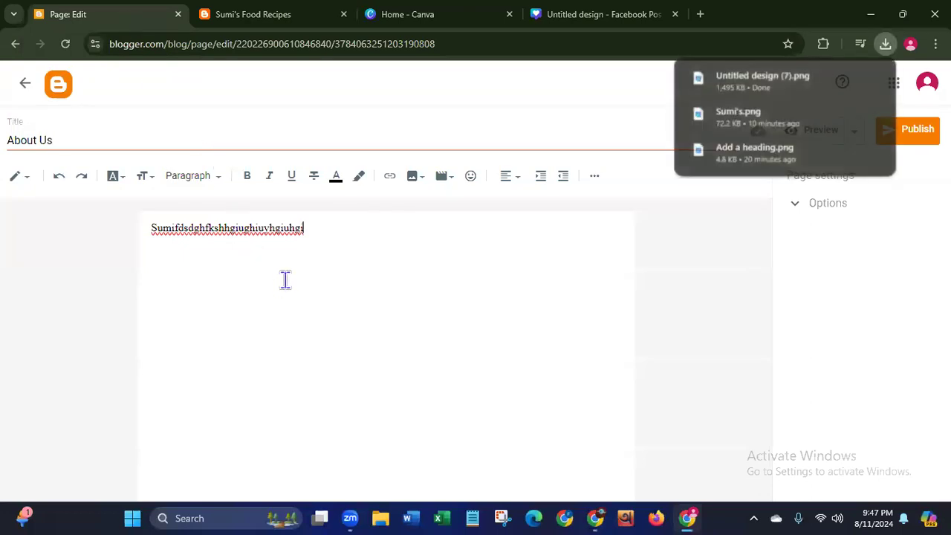
left_click(414, 181)
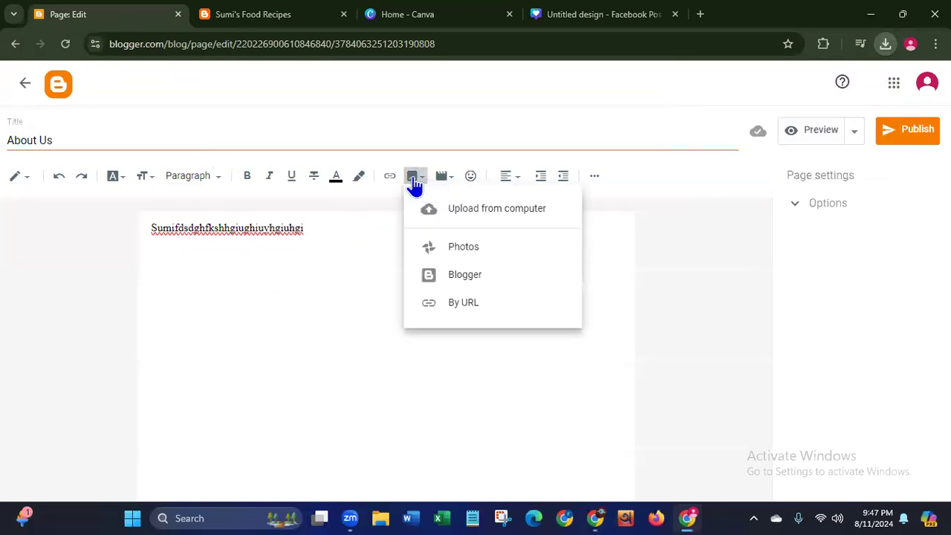
left_click(456, 220)
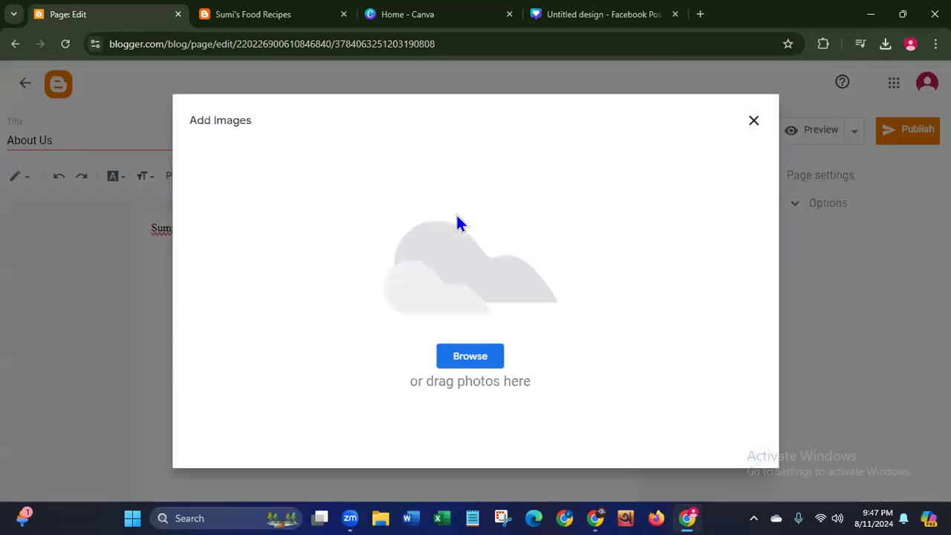
left_click(473, 357)
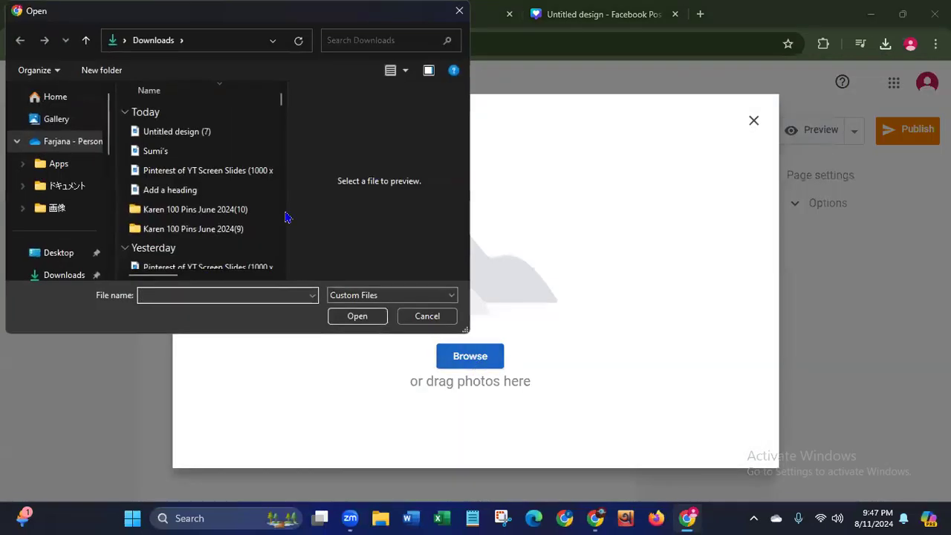
left_click(167, 132)
left_click(357, 317)
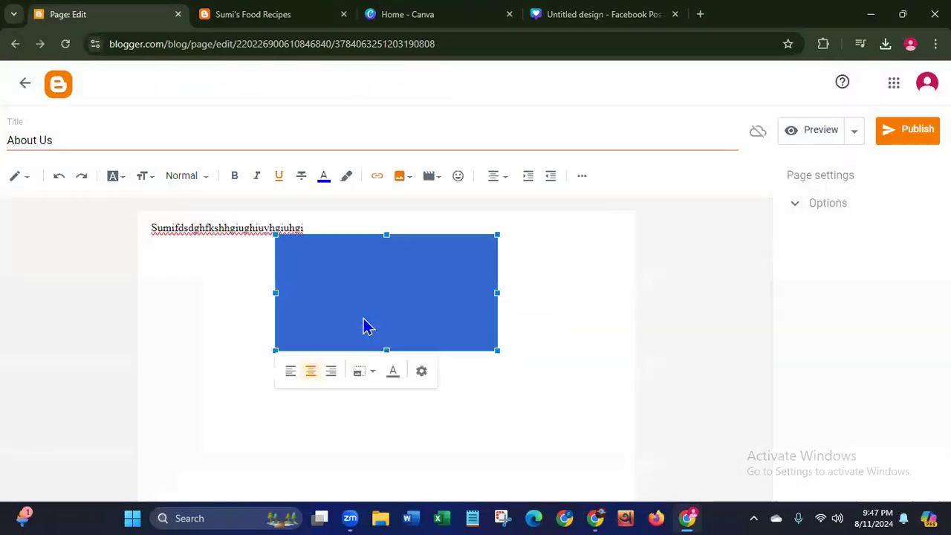
Step: Set the size of the inserted food image on the About Us page to Extra large
left_click(369, 376)
left_click(327, 409)
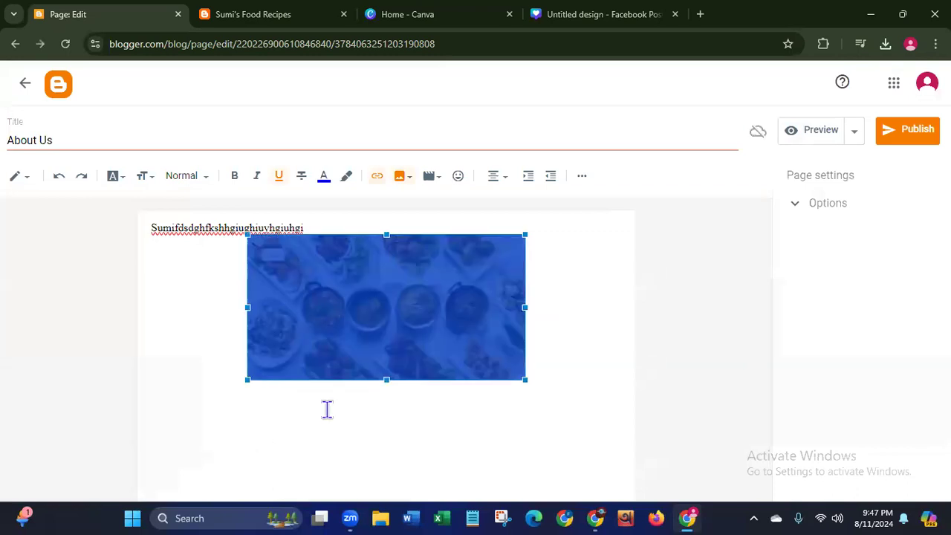
left_click(395, 346)
left_click(338, 407)
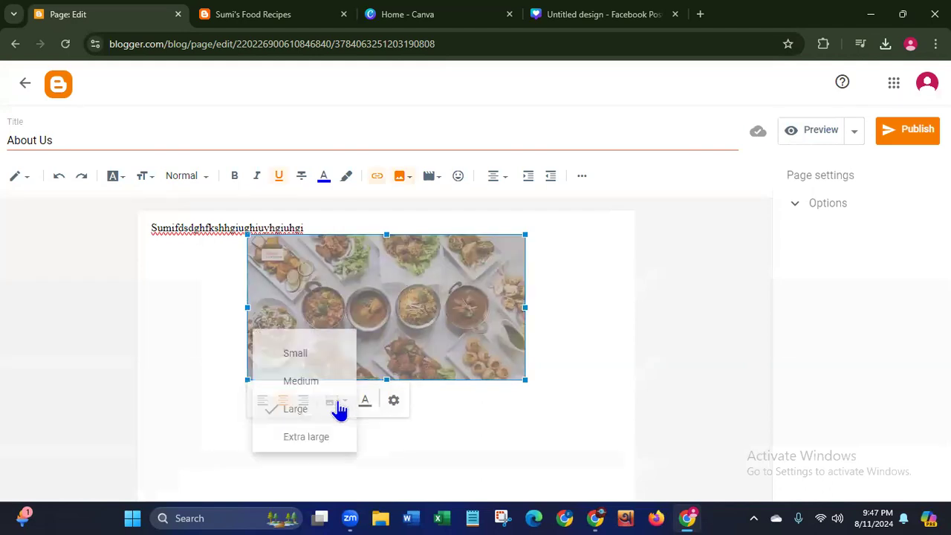
left_click(297, 468)
left_click(365, 350)
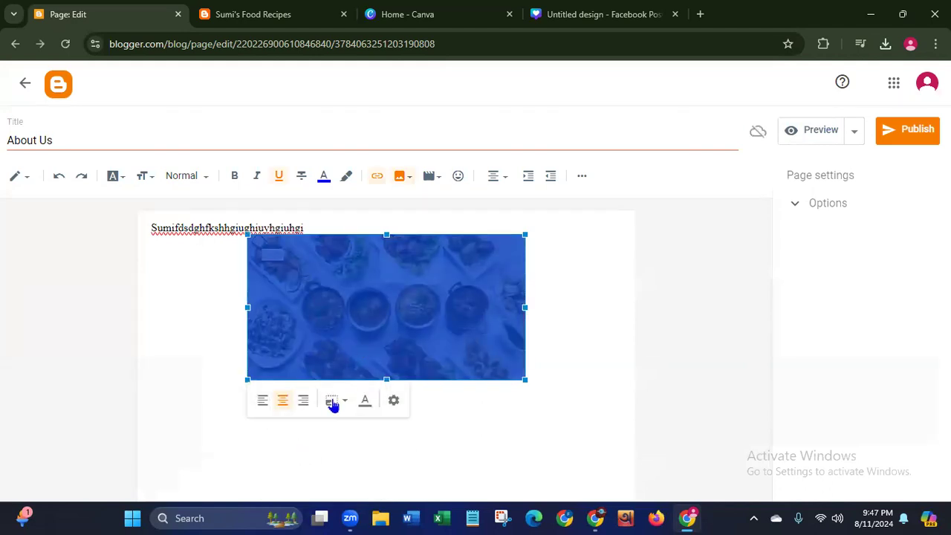
left_click(332, 405)
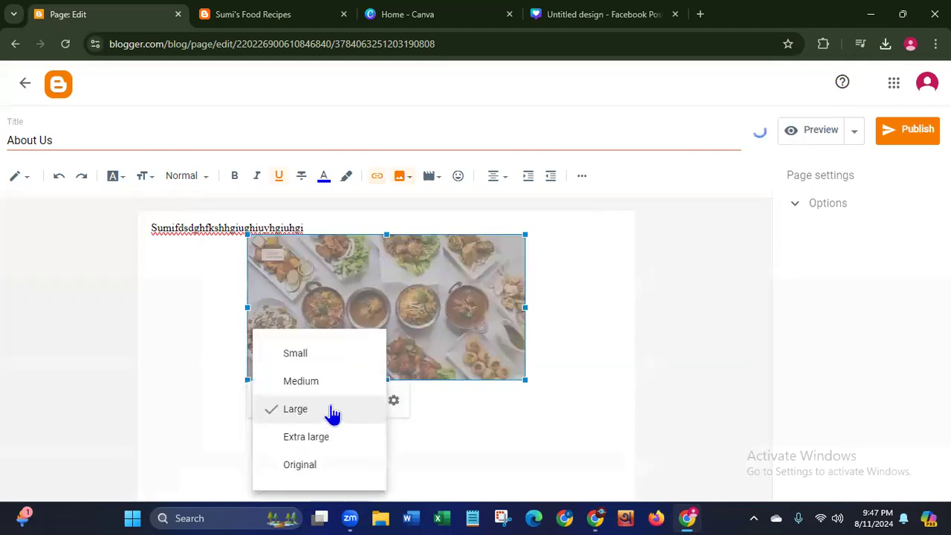
left_click(305, 438)
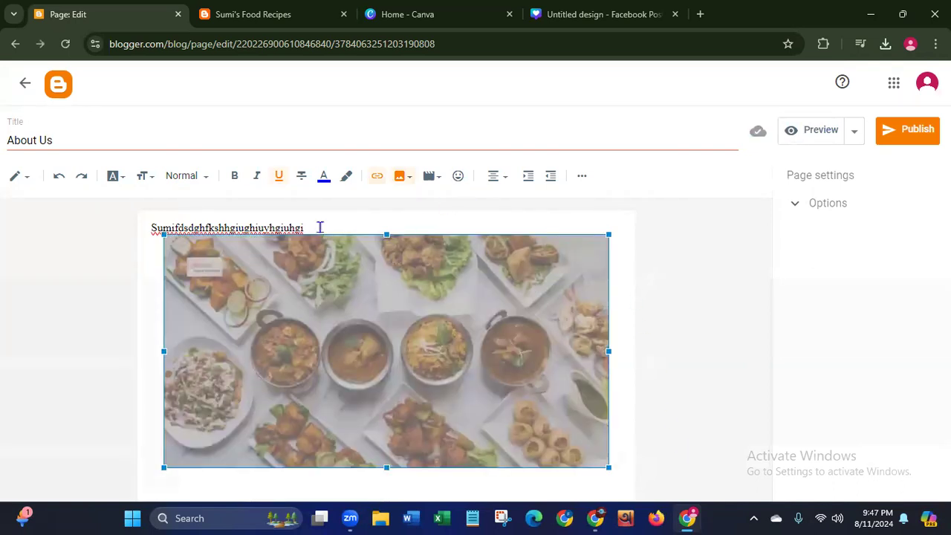
Step: Insert a line break between the text line and the image, and publish the About Us page
left_click(319, 226)
key("Return")
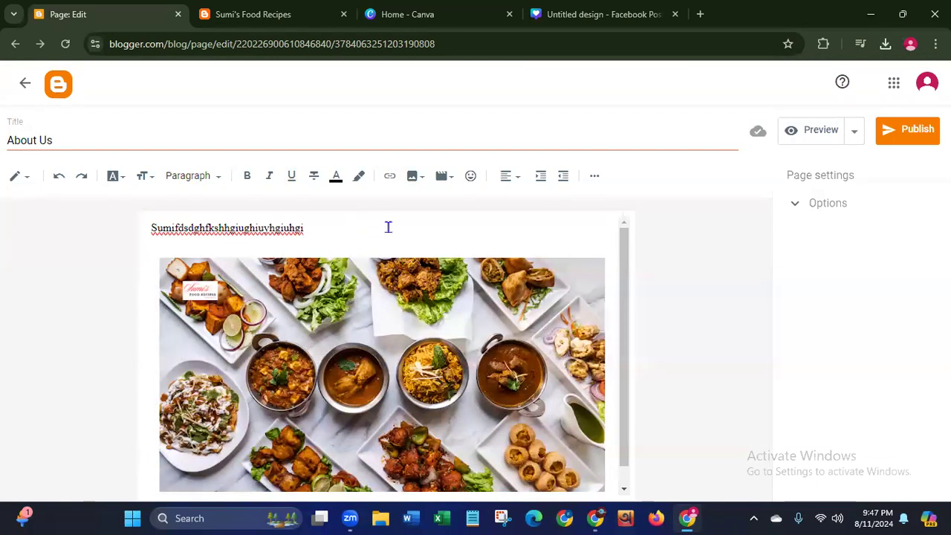
left_click(894, 130)
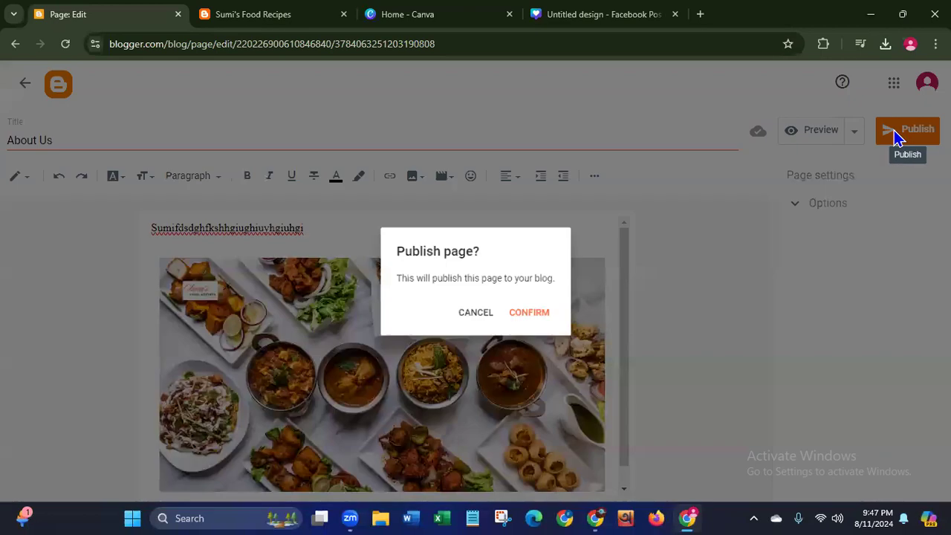
left_click(534, 315)
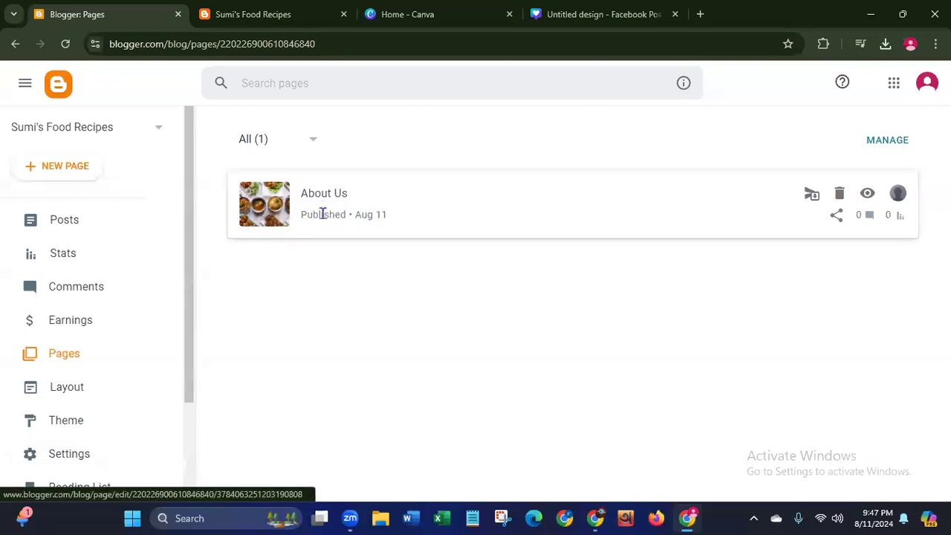
Step: Create a page titled "Contact Us" with the lines "For Contacting Us:", "Phone No-", "E-mail ID-" and "Skype_"
left_click(63, 171)
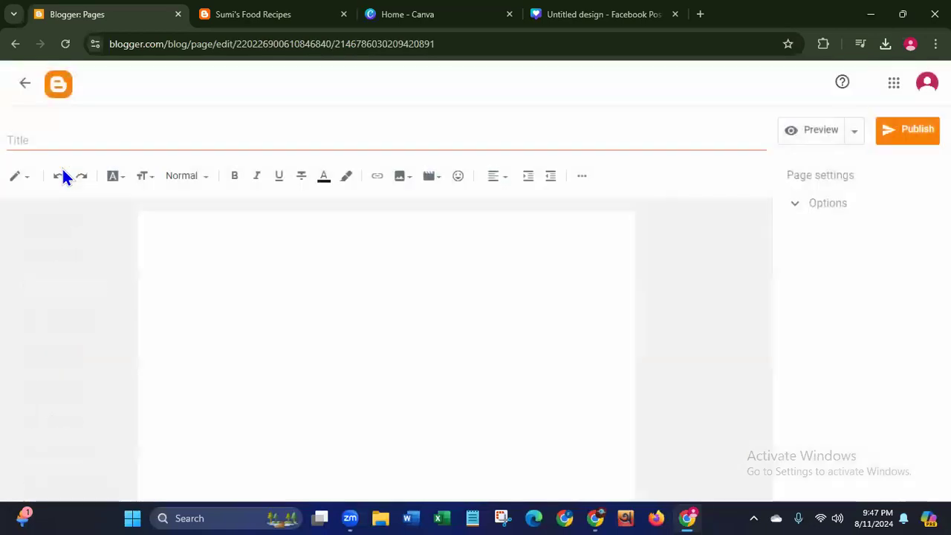
left_click(51, 138)
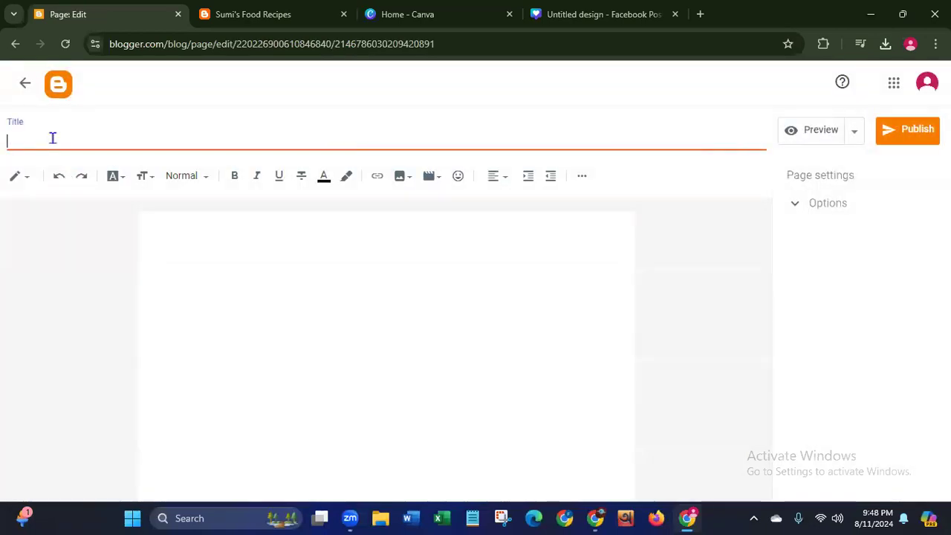
type("Contact Us")
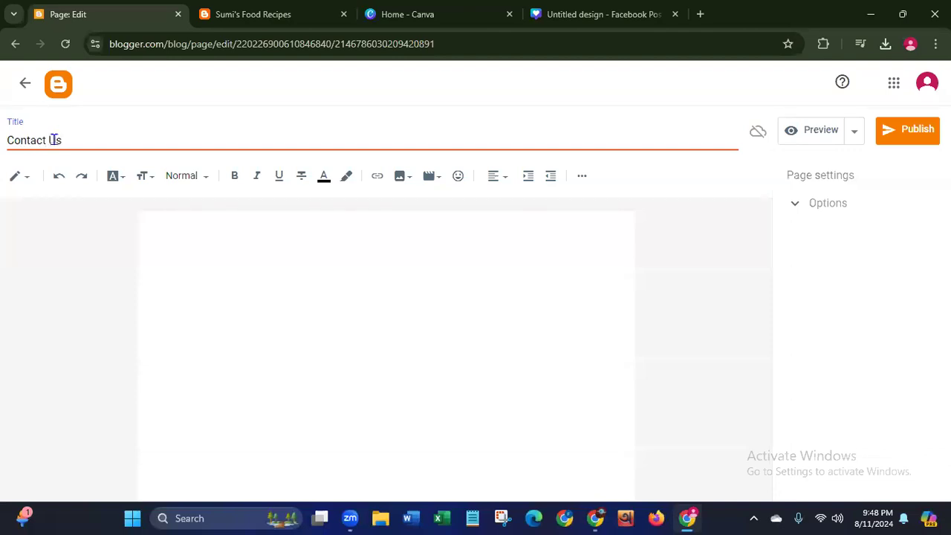
left_click(175, 234)
type("For Contacting Us:")
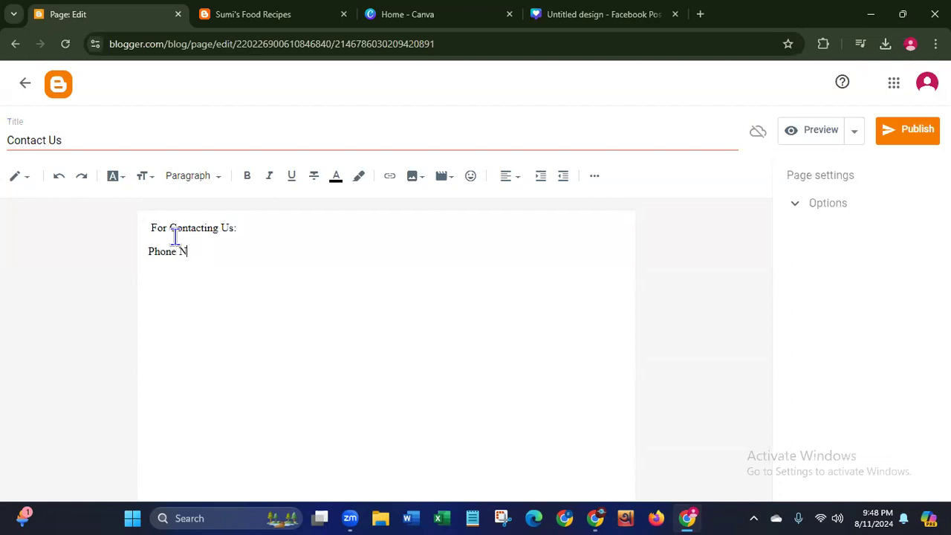
type("-")
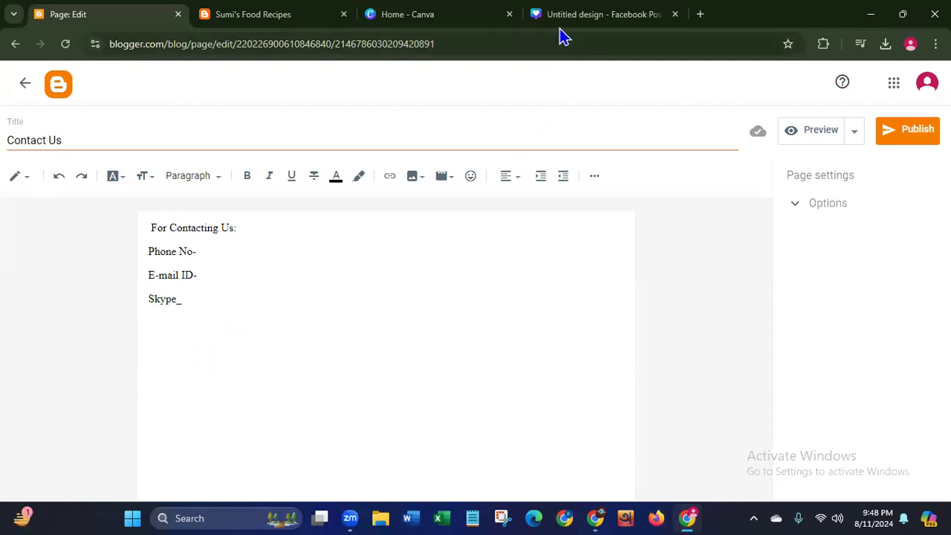
Step: Switch to the Facebook Post design in Canva and delete its food background photo, keeping the logo
left_click(595, 14)
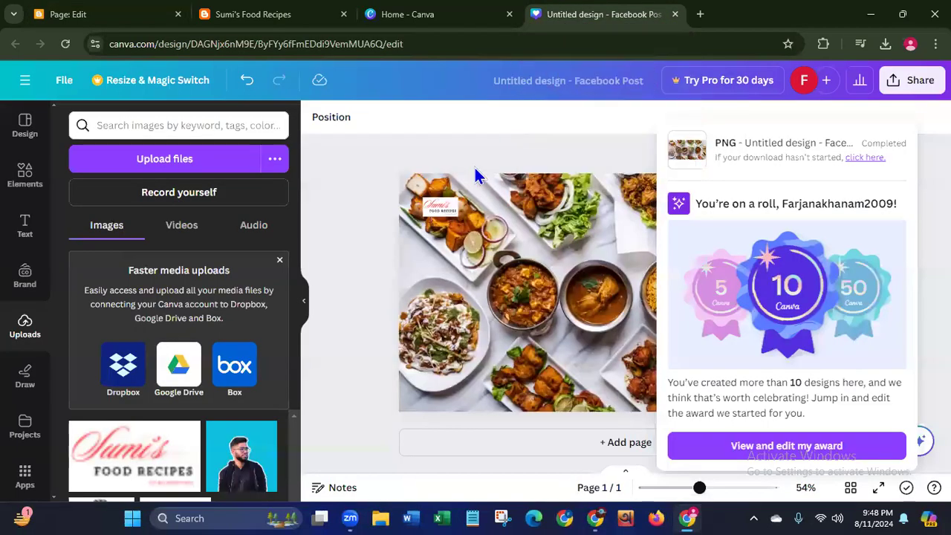
left_click(354, 329)
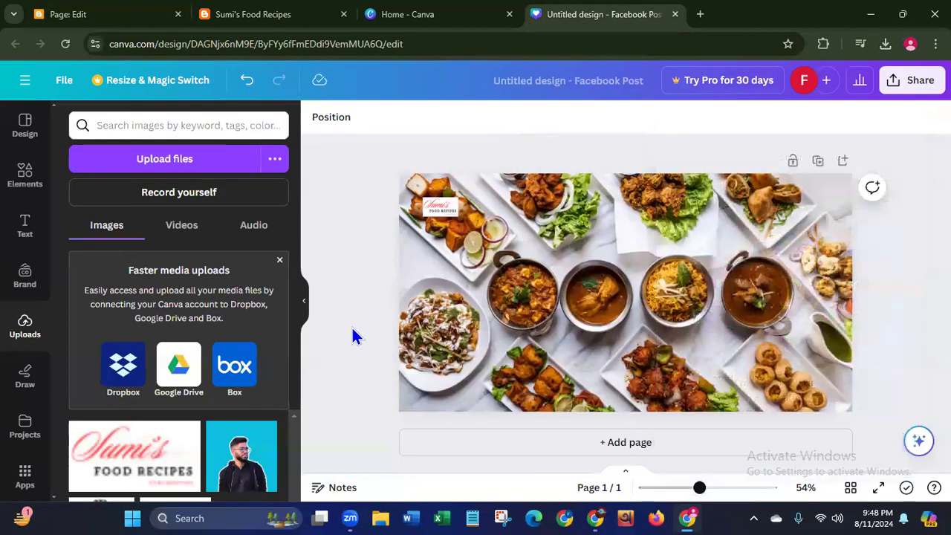
left_click(436, 365)
key("Delete")
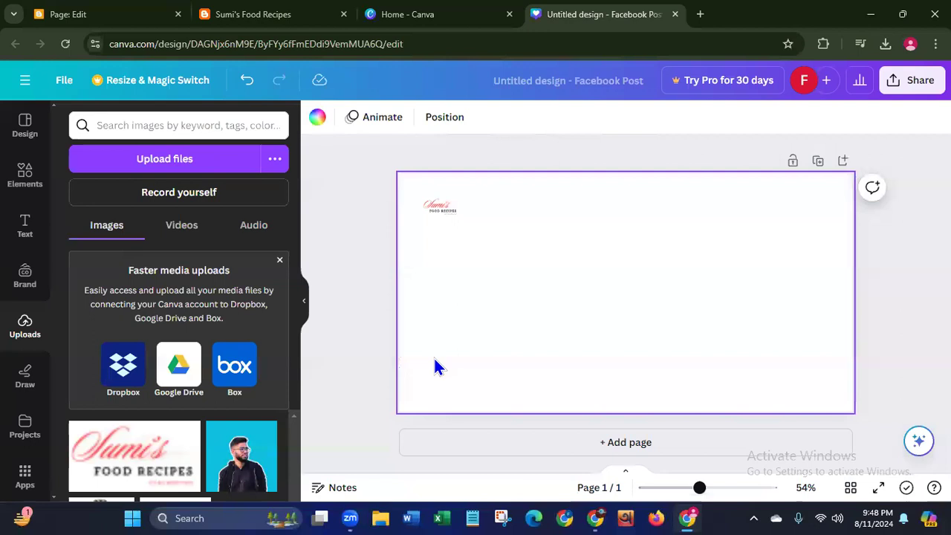
Step: Add the photo of four spice-filled spoons on a light surface from the food results, and set it as the page background
left_click(26, 183)
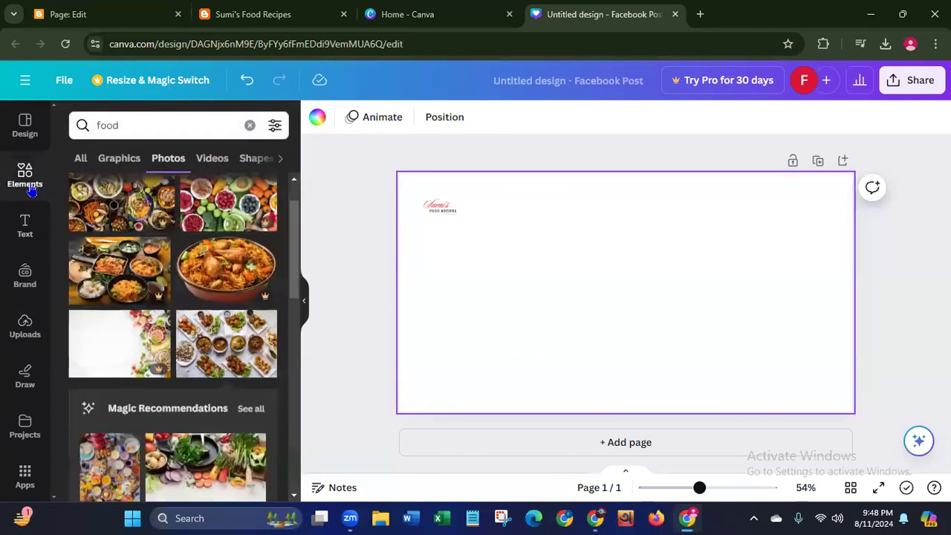
left_click_drag(297, 290, 268, 347)
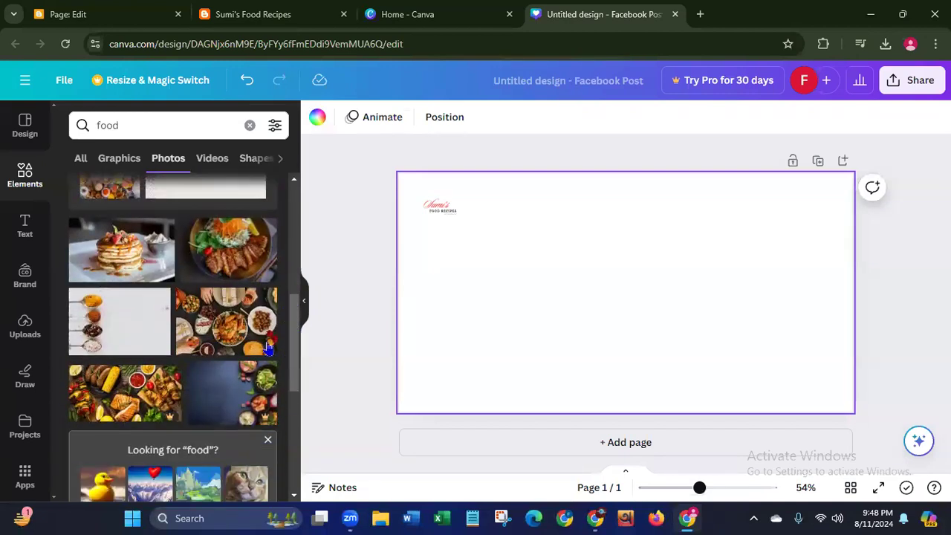
left_click(121, 330)
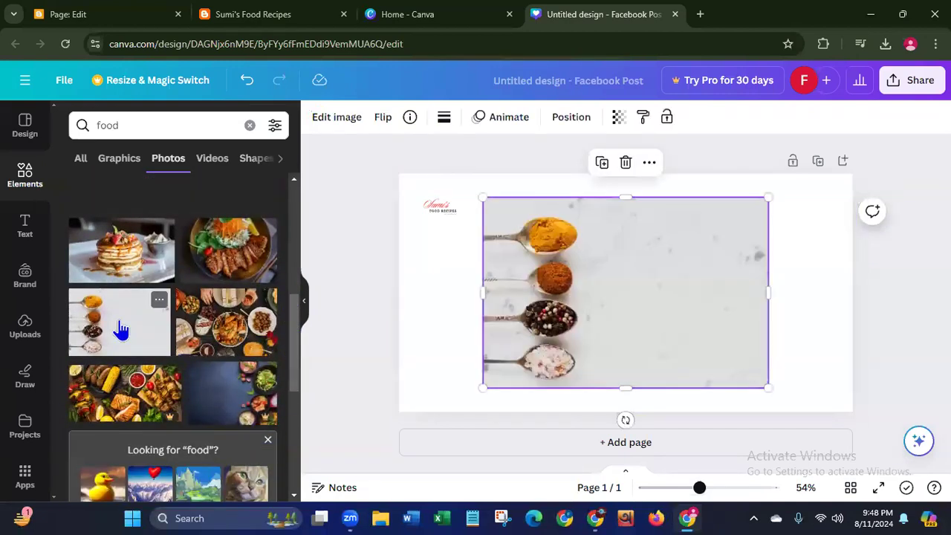
right_click(585, 295)
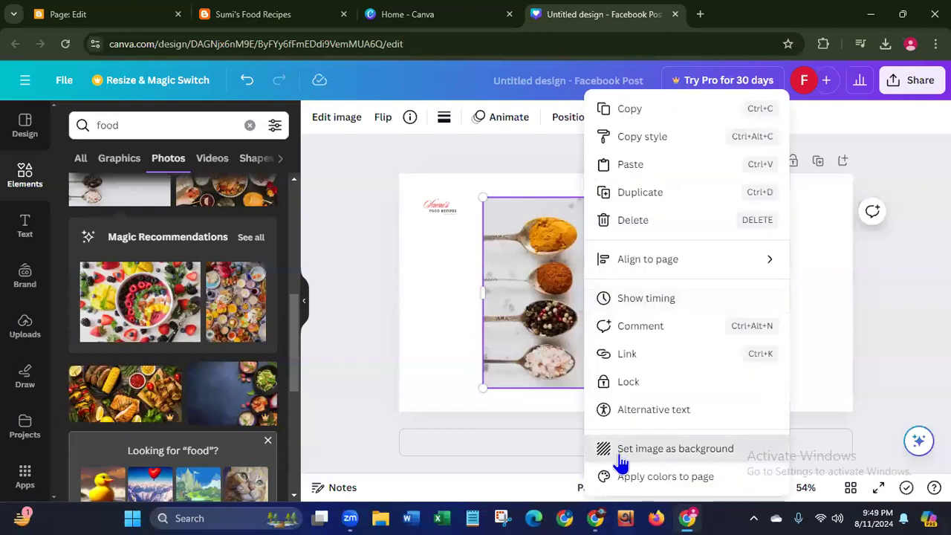
left_click(621, 450)
Step: Move the Sumi's Food Recipes logo to the design's upper-right corner and download the design as a PNG at 1,200 × 630 px
left_click(427, 205)
left_click_drag(453, 248, 822, 251)
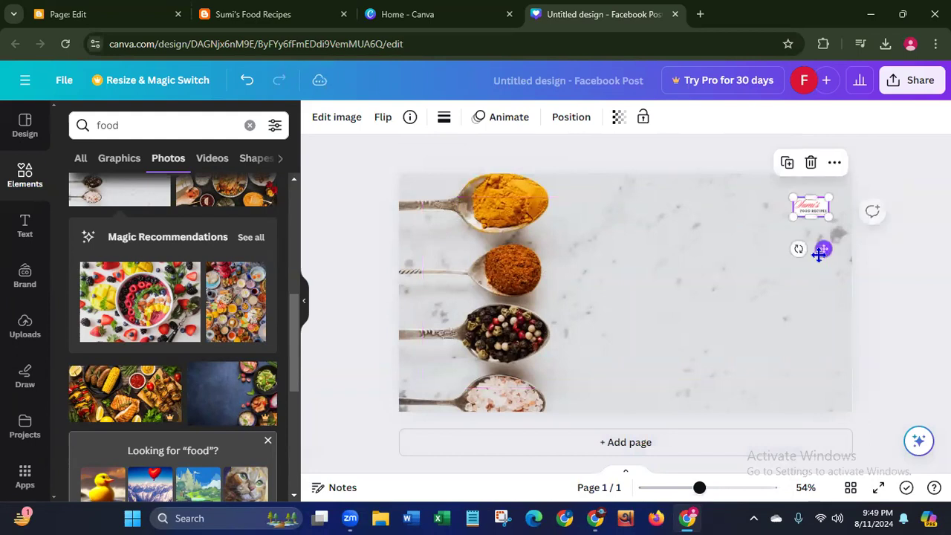
left_click(344, 333)
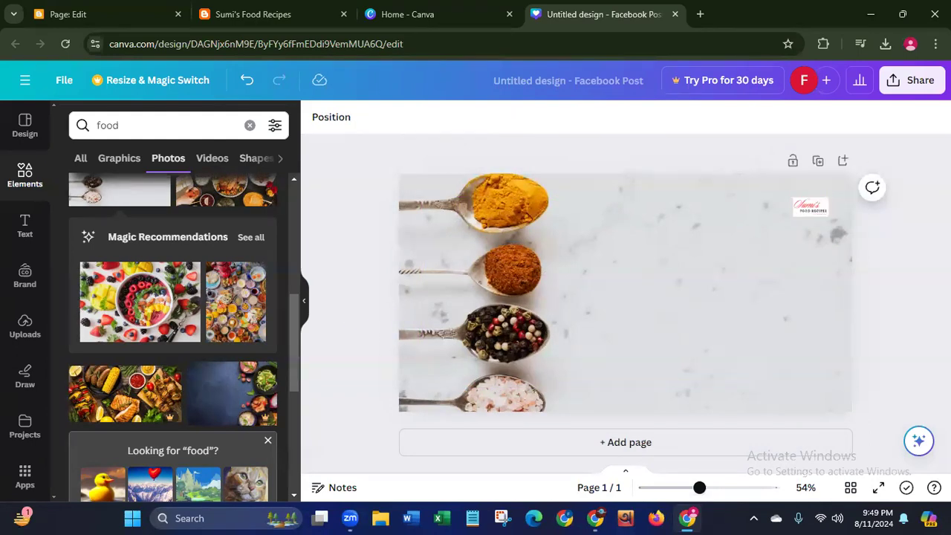
left_click(912, 79)
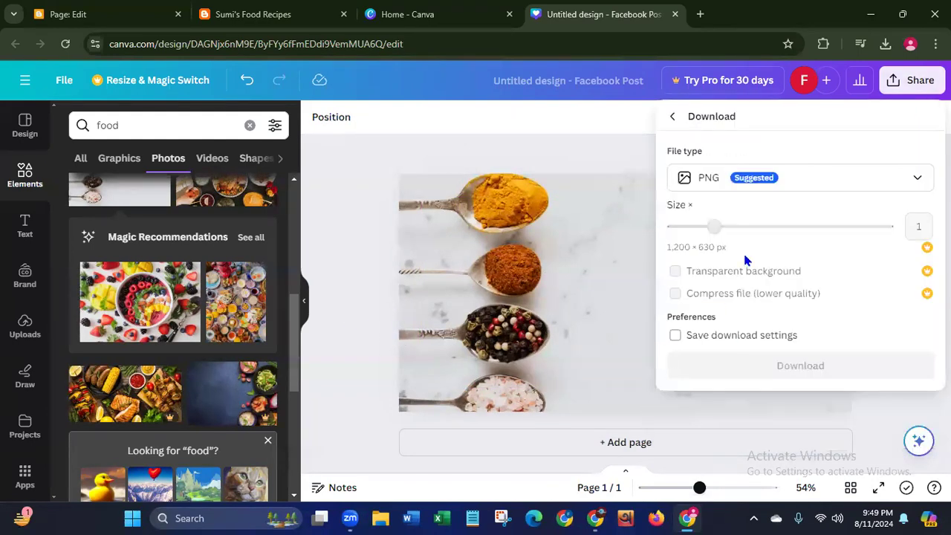
left_click(753, 367)
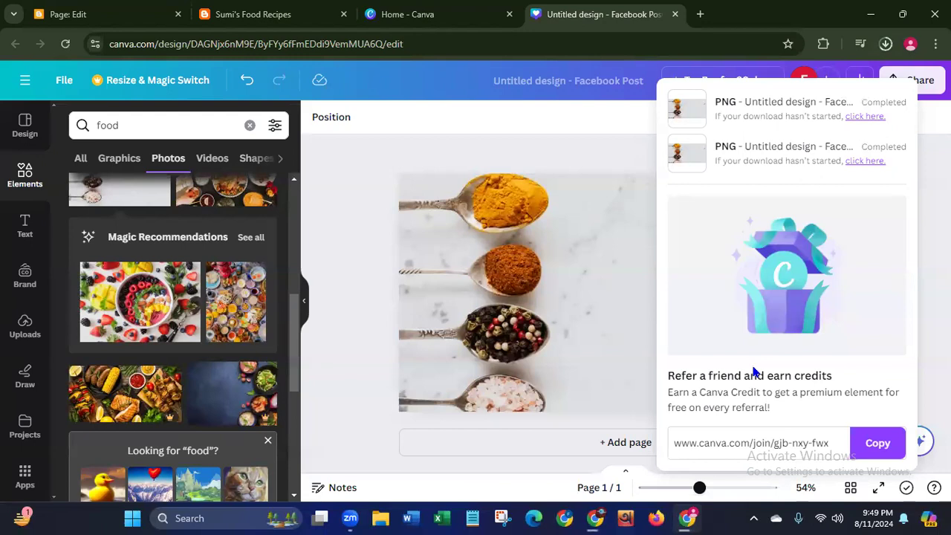
Step: Switch to the Blogger editor, insert the downloaded image Untitled design (8) below the contact details, and publish the Contact Us page
left_click(82, 15)
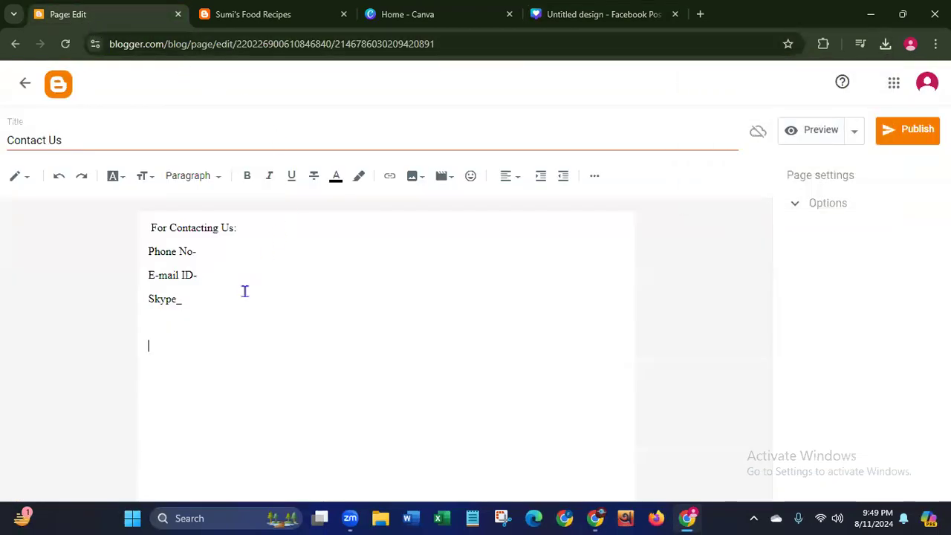
left_click(415, 179)
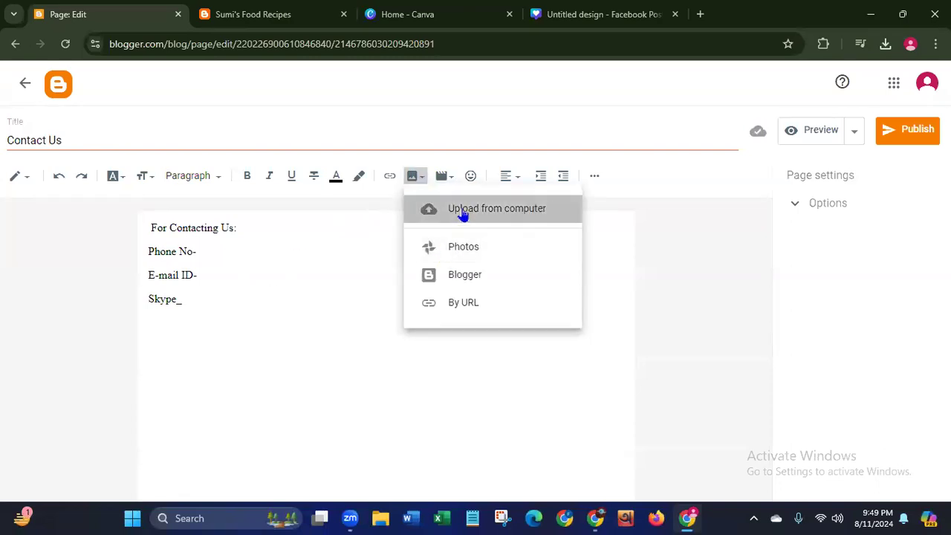
left_click(463, 211)
left_click(470, 356)
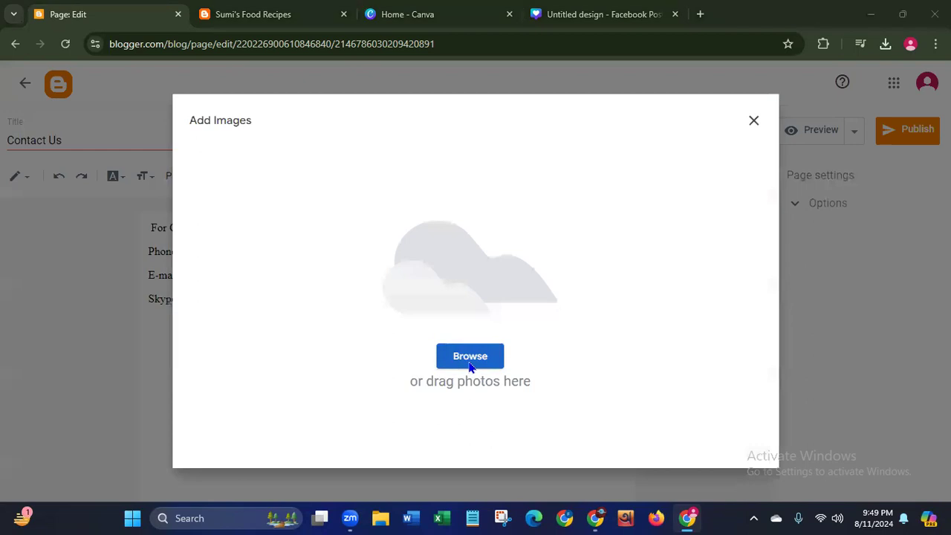
left_click(189, 131)
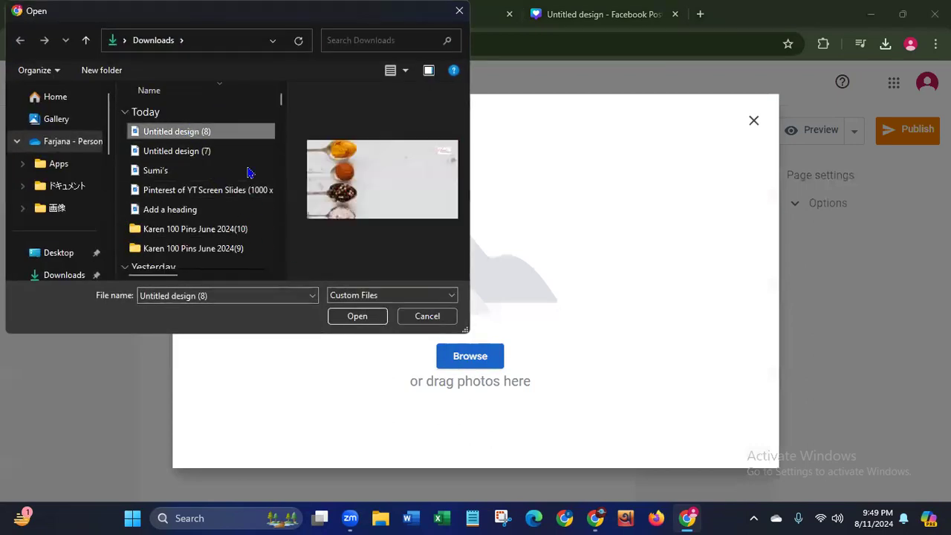
left_click(364, 316)
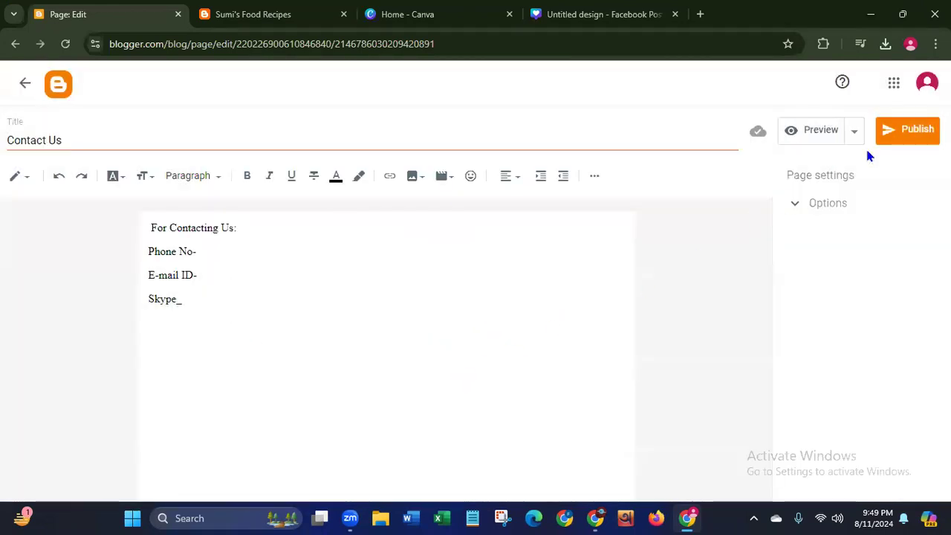
left_click(908, 134)
left_click(534, 315)
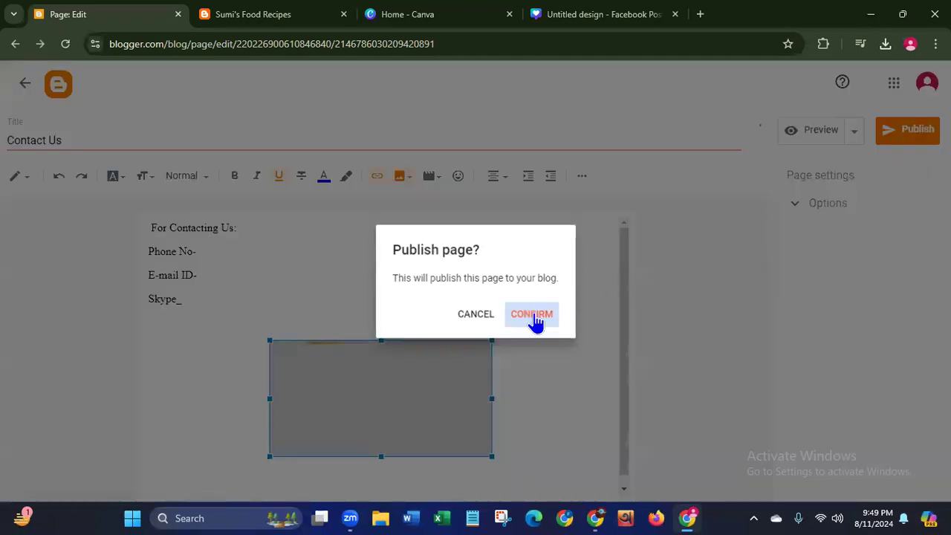
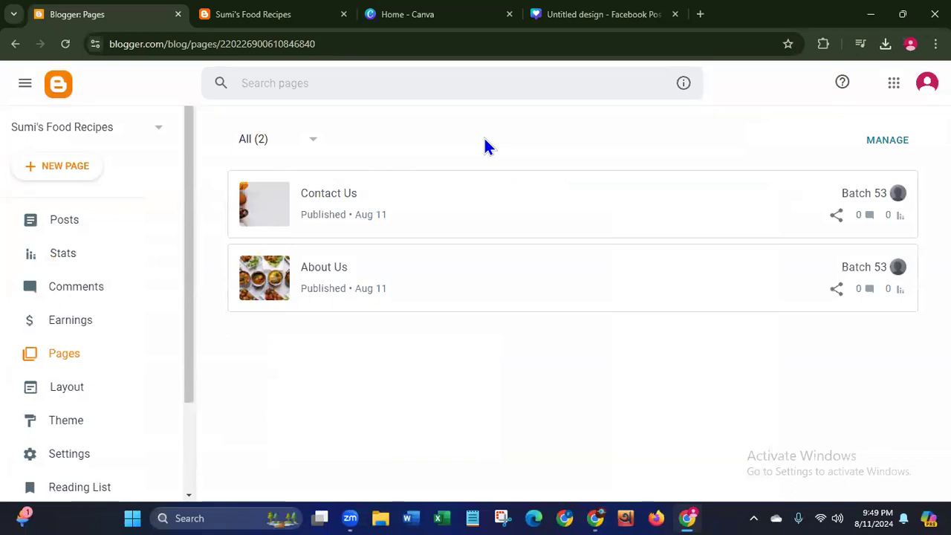
Step: Create a new page titled Privacy Policy with the placeholder text "hggfierfierireyhghgjn" in its body
left_click(64, 165)
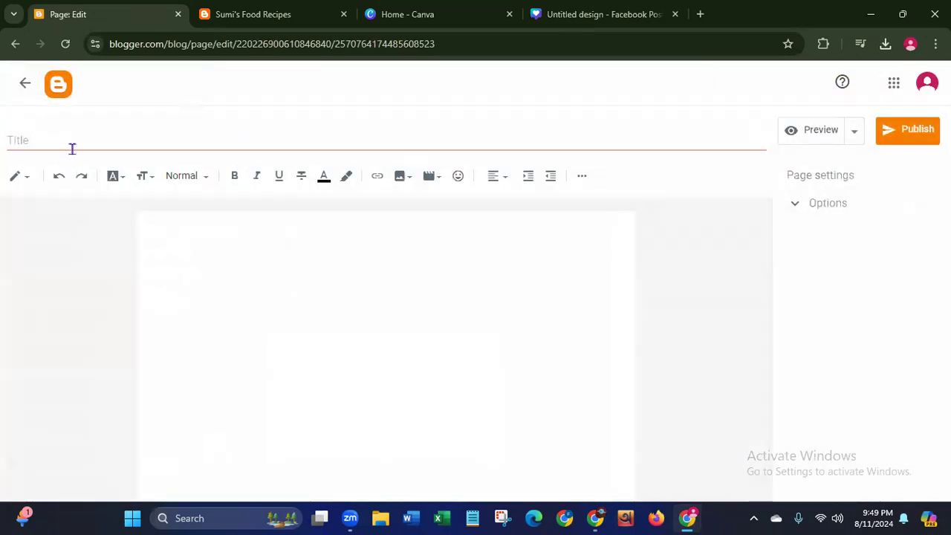
left_click(80, 134)
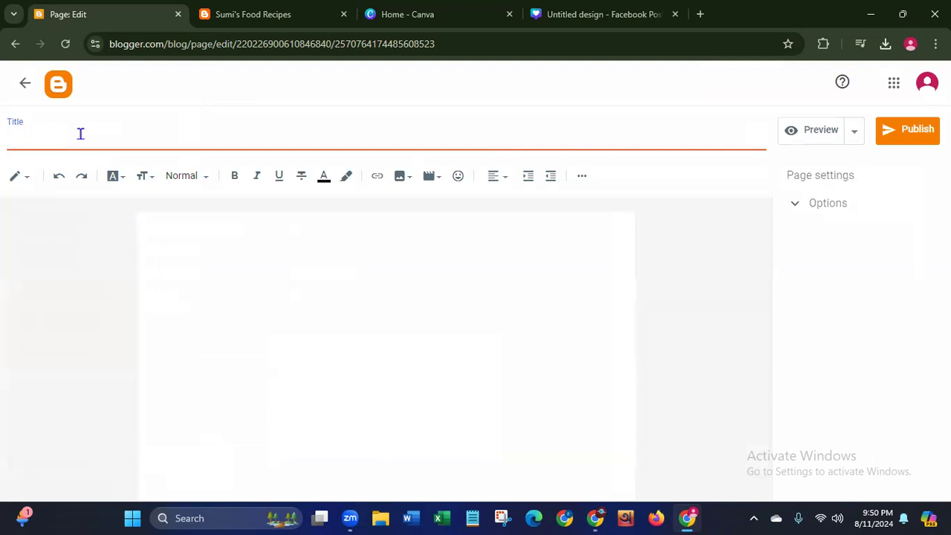
type("Privacy Policy")
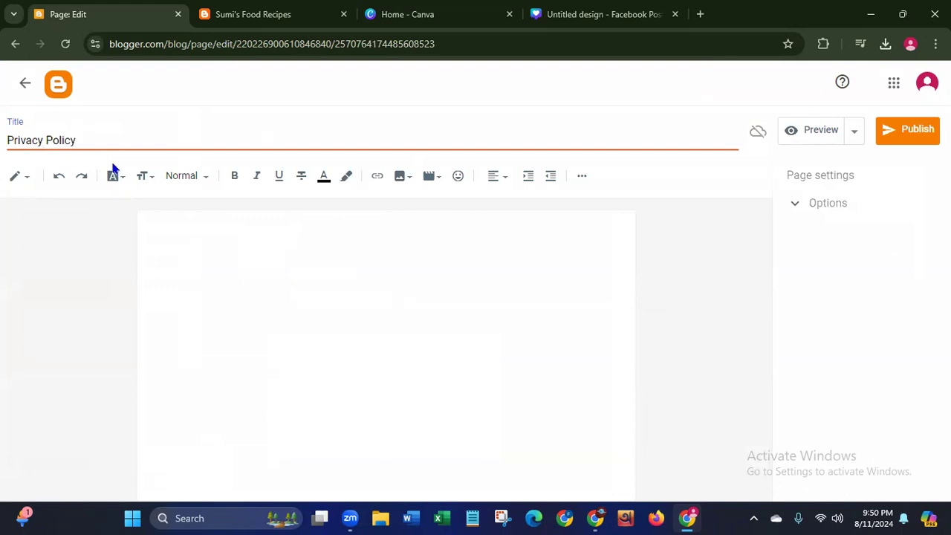
type("hggfierfierireyhghgjn")
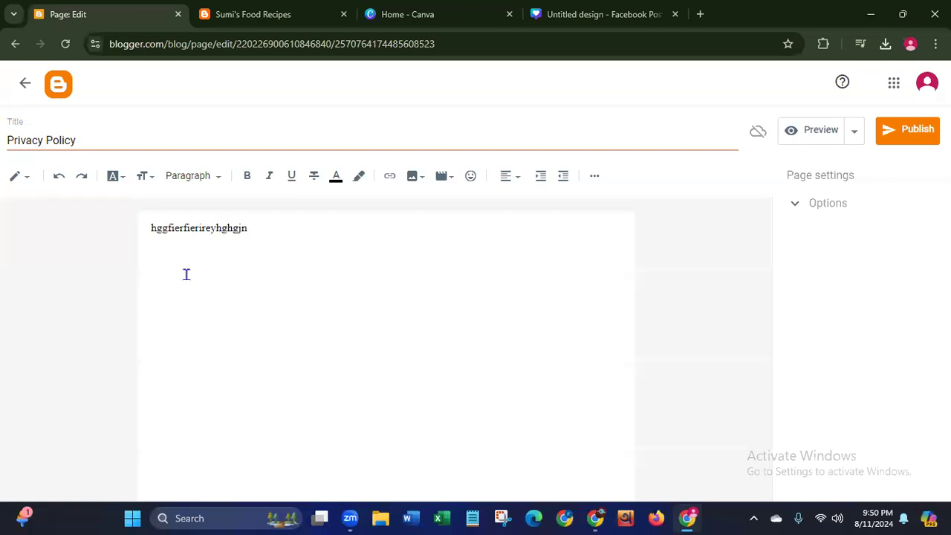
Step: Switch to the Facebook Post design in Canva and delete its spice-spoon background photo, keeping the logo
left_click(579, 20)
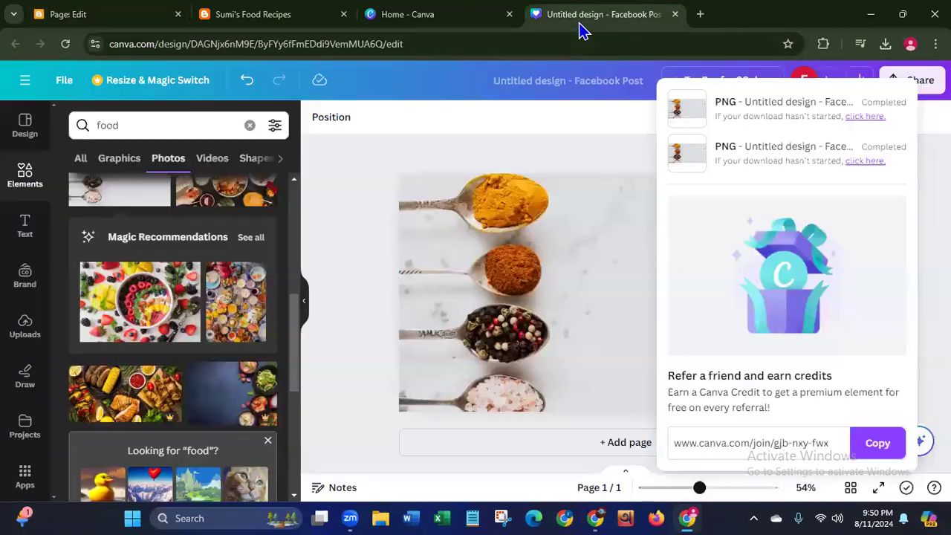
left_click(417, 280)
key("Delete")
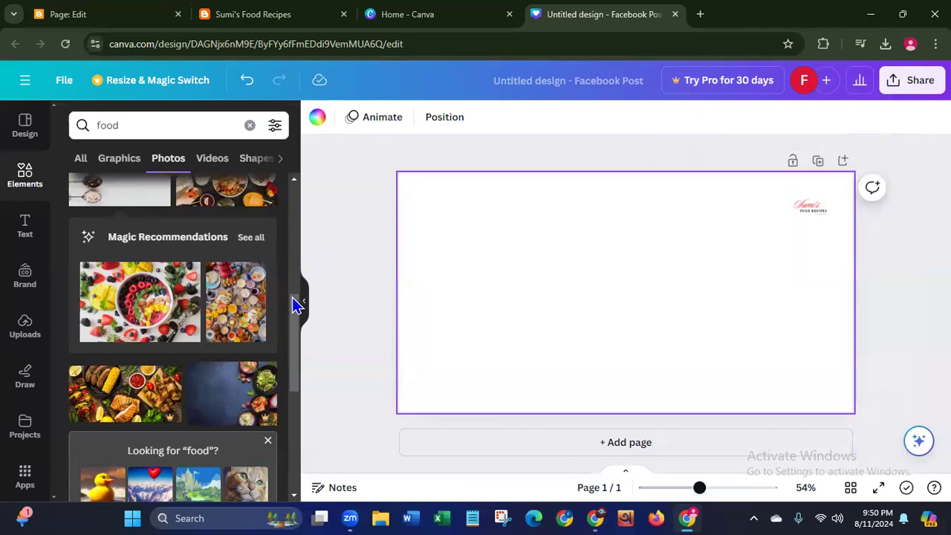
Step: Add the photo of a smoothie bowl surrounded by berries and mango from the food results, and set it as the page background
scroll(294, 304, "down", 4)
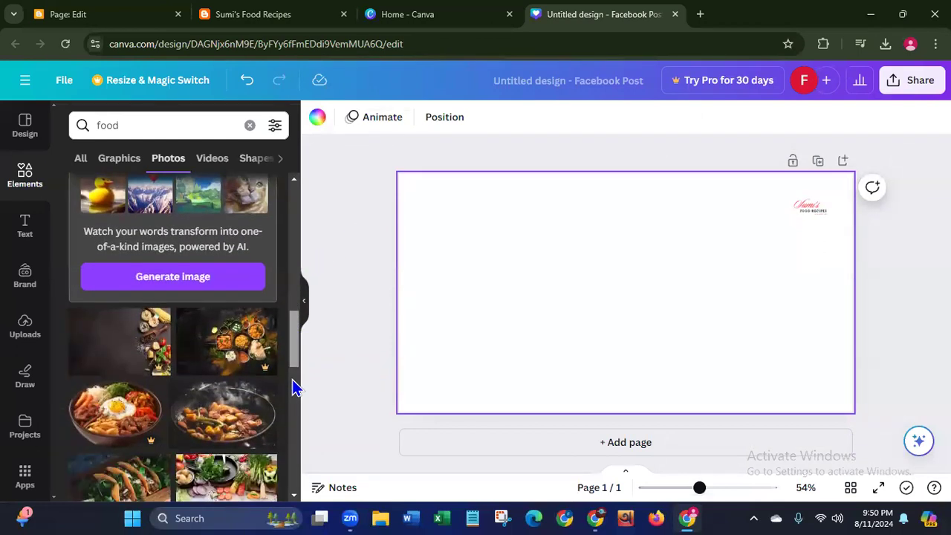
scroll(294, 386, "down", 3)
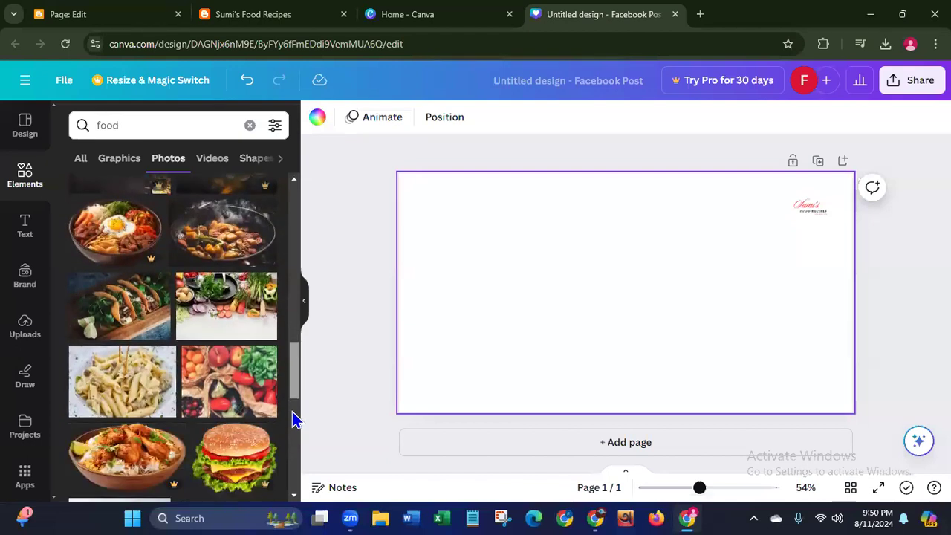
scroll(296, 401, "up", 5)
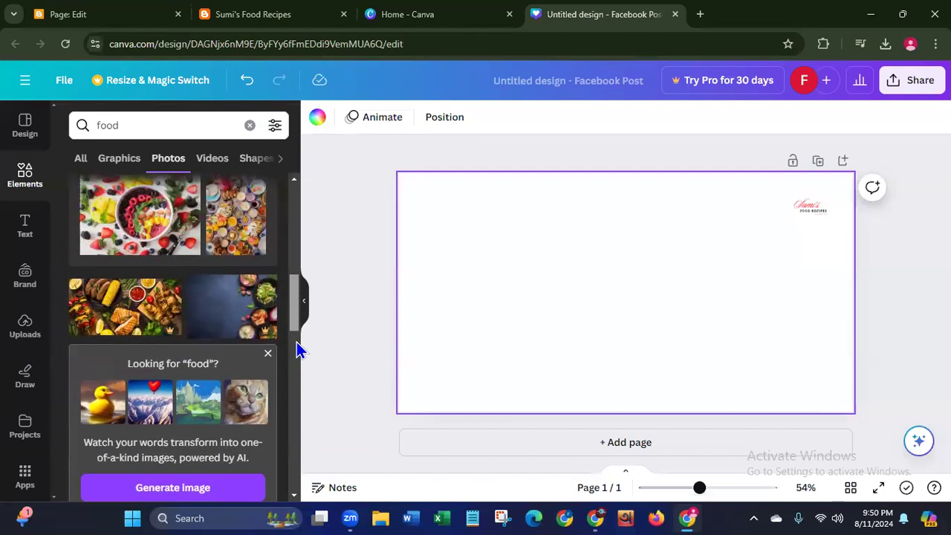
scroll(296, 349, "up", 1)
left_click(149, 264)
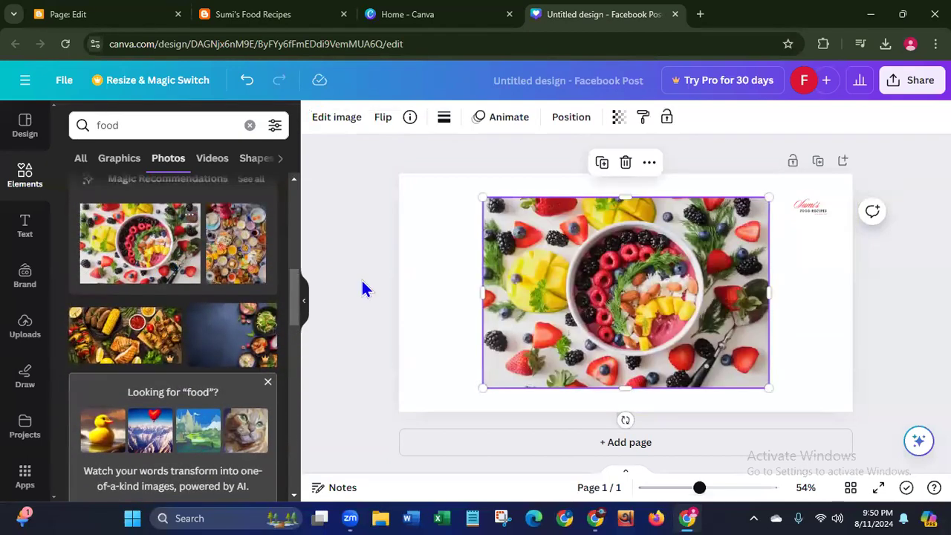
right_click(538, 303)
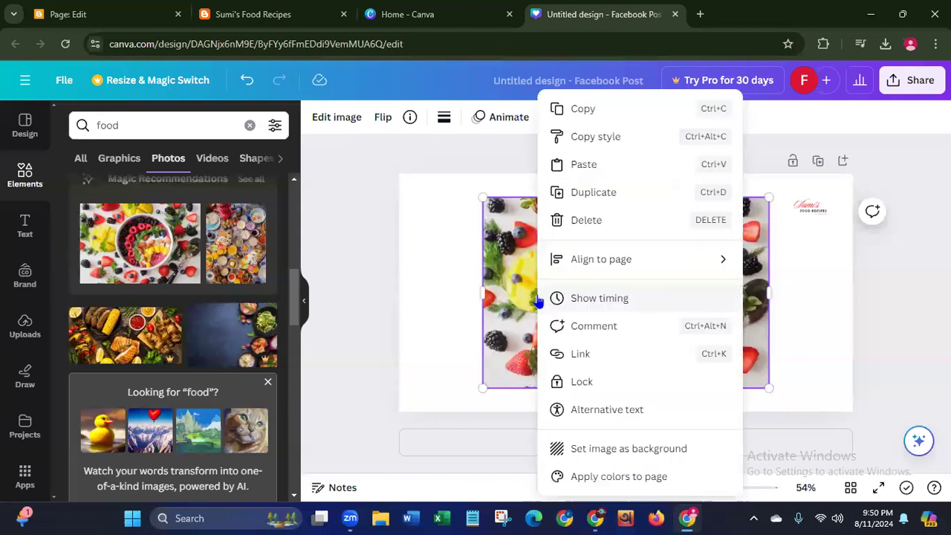
left_click(584, 451)
Step: Download the design as a PNG at 1,200 × 630 px
left_click(911, 80)
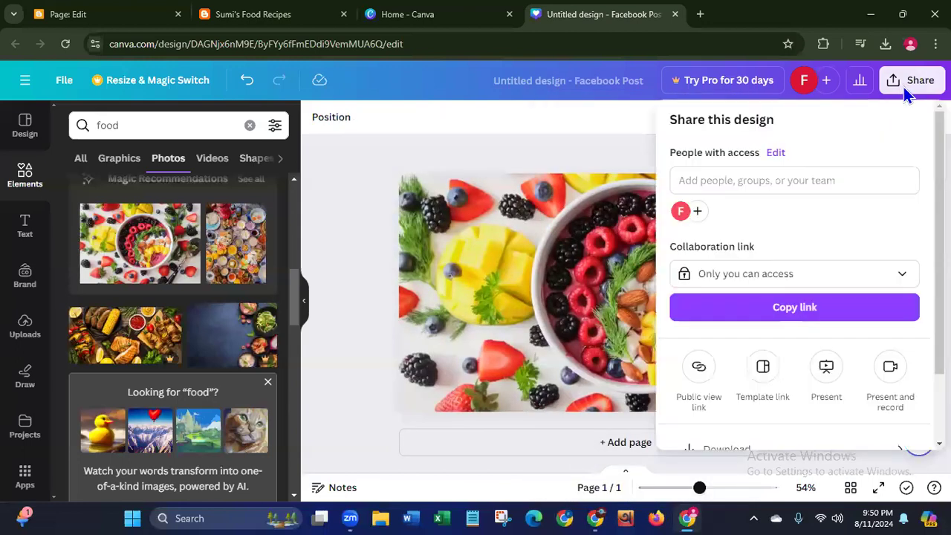
left_click(732, 446)
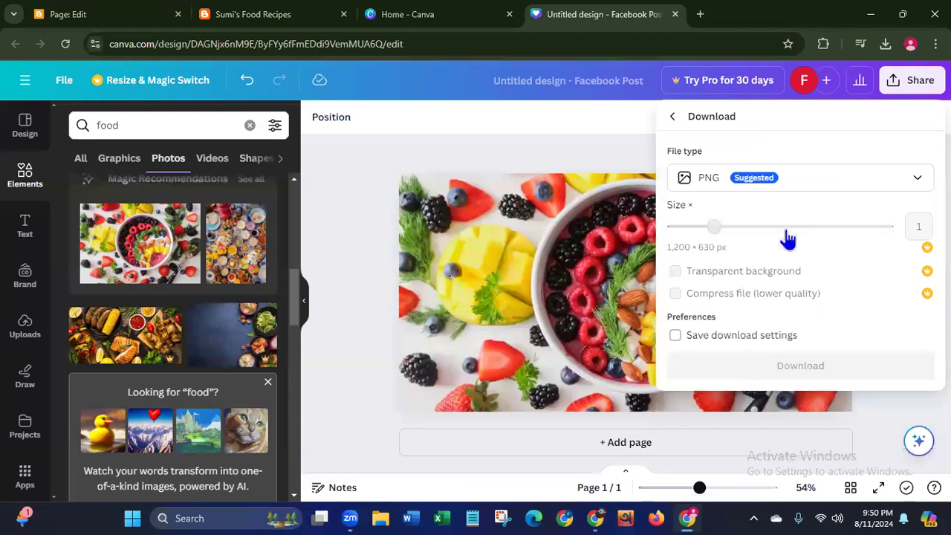
left_click(773, 381)
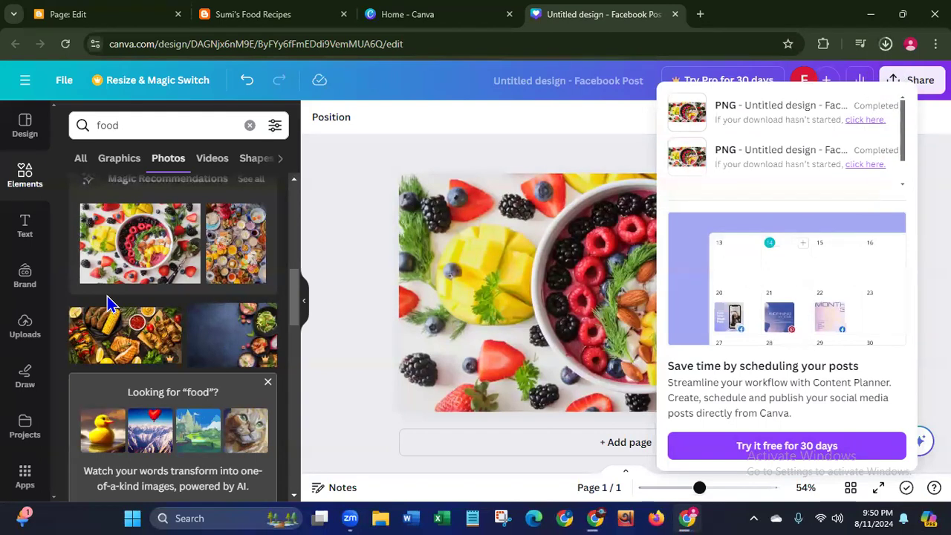
Step: Switch to the Blogger editor and insert the downloaded image Untitled design (9) from the computer below the placeholder text
left_click(88, 15)
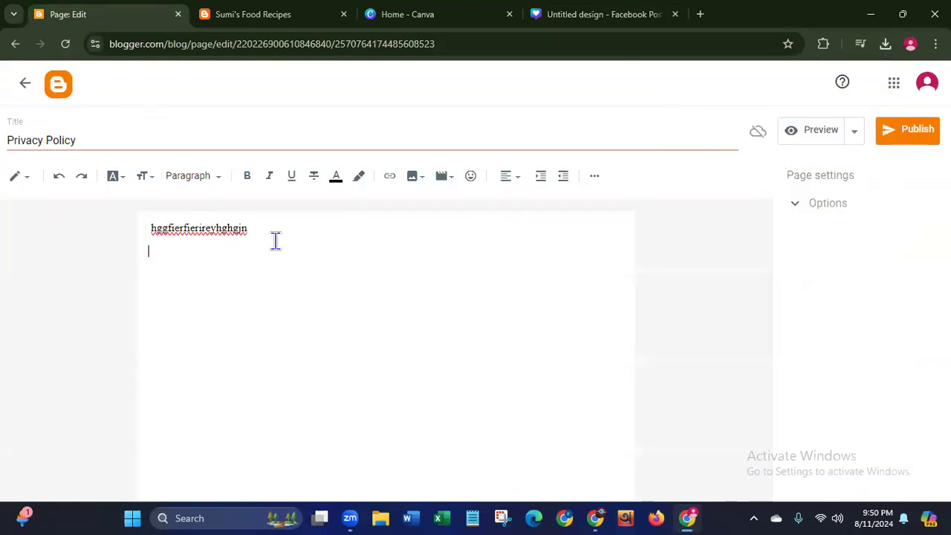
left_click(414, 177)
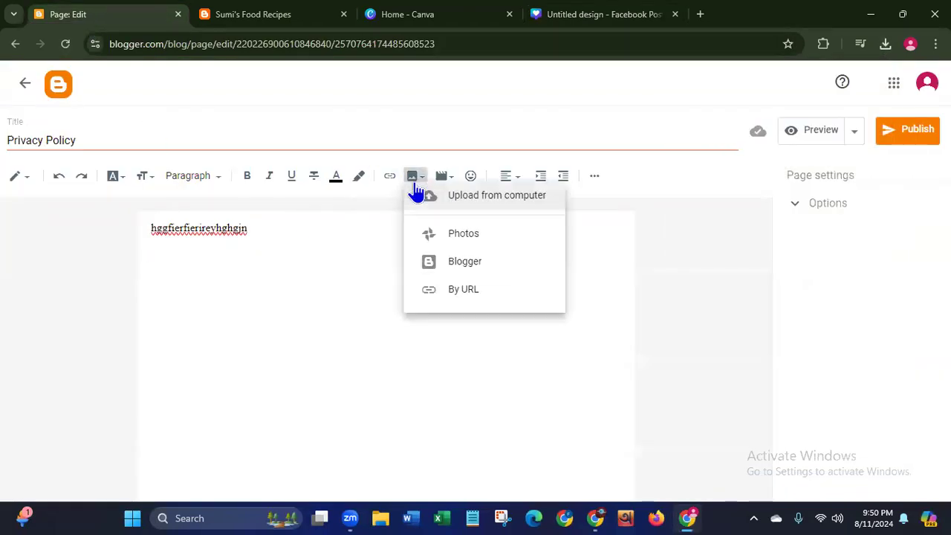
left_click(457, 214)
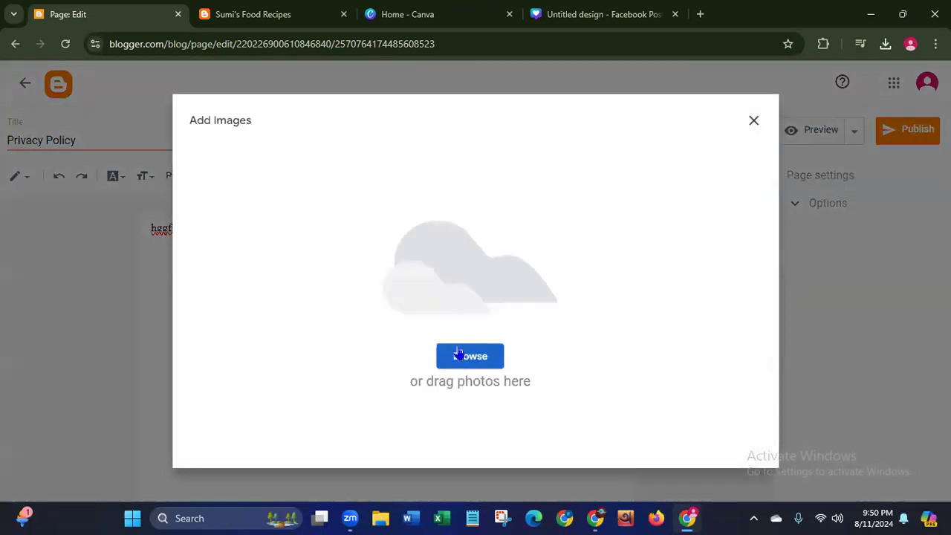
left_click(461, 358)
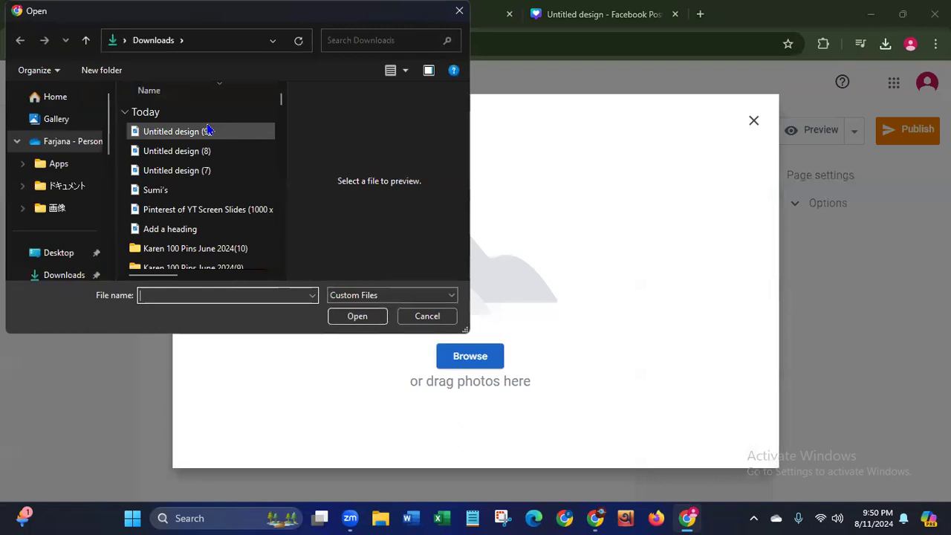
left_click(207, 131)
left_click(348, 318)
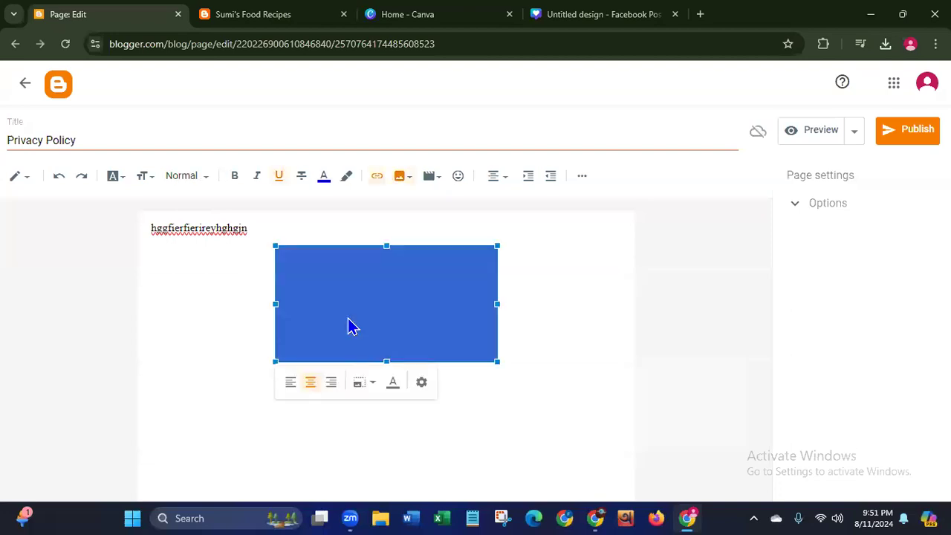
Step: Set the inserted image's size to Large and publish the Privacy Policy page
left_click(359, 383)
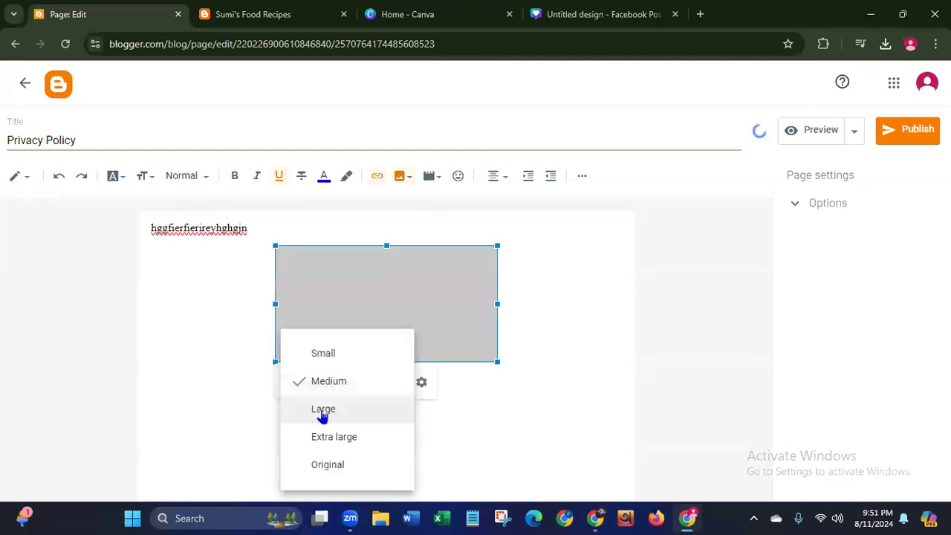
left_click(327, 411)
left_click(598, 408)
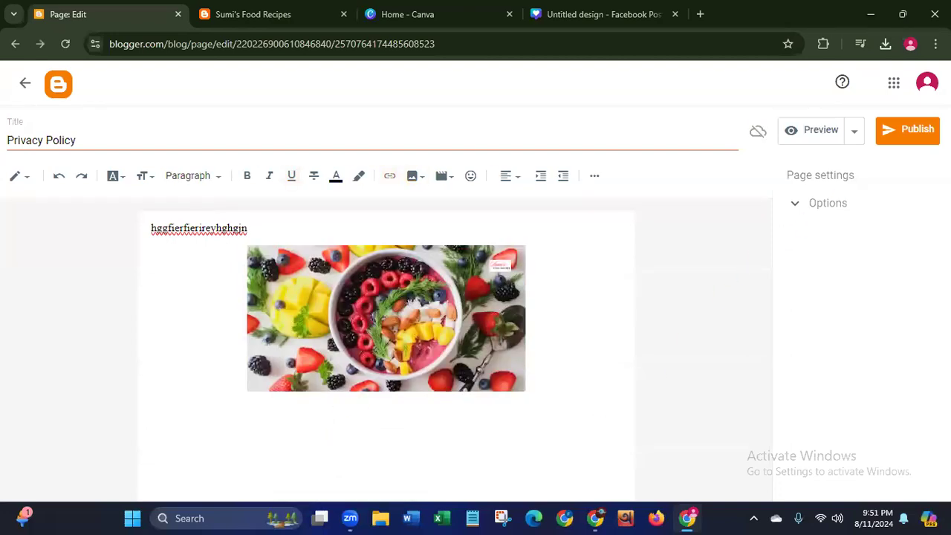
left_click(907, 130)
left_click(542, 325)
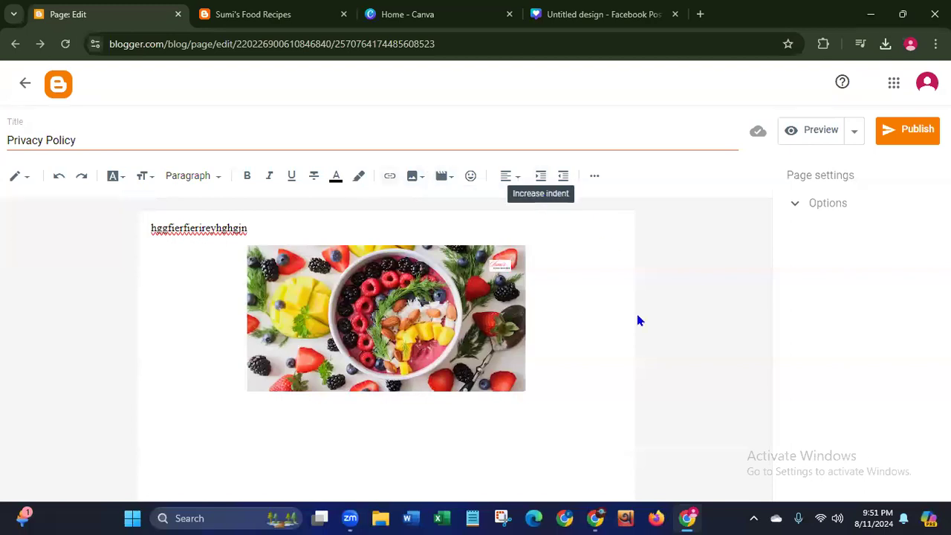
left_click(902, 144)
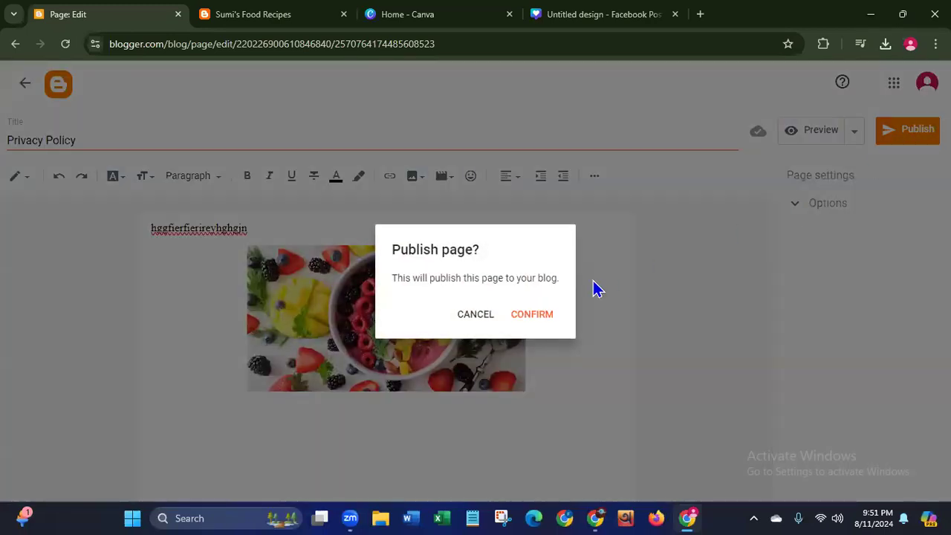
left_click(531, 315)
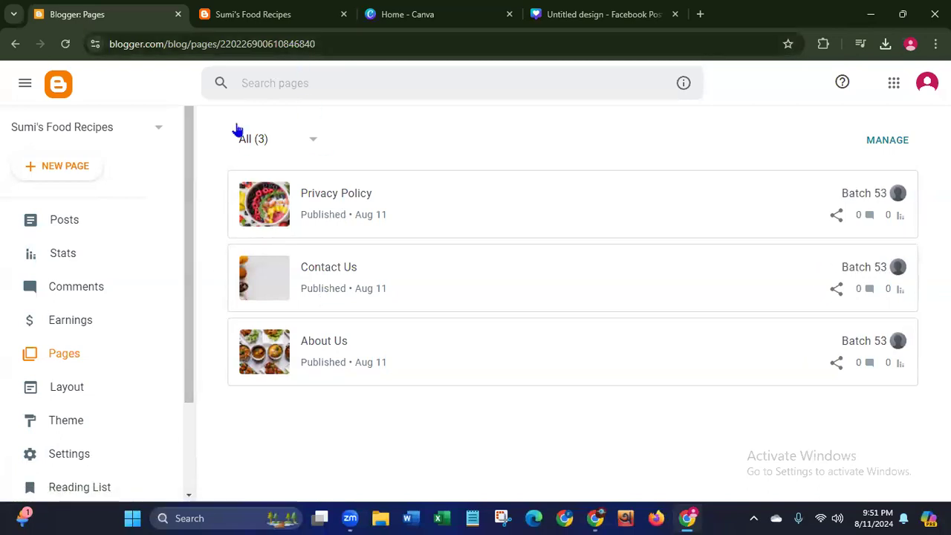
Step: Check the live blog's top menu and the Top Navigation gadget's link list in the layout, closing the list without changes
left_click(283, 19)
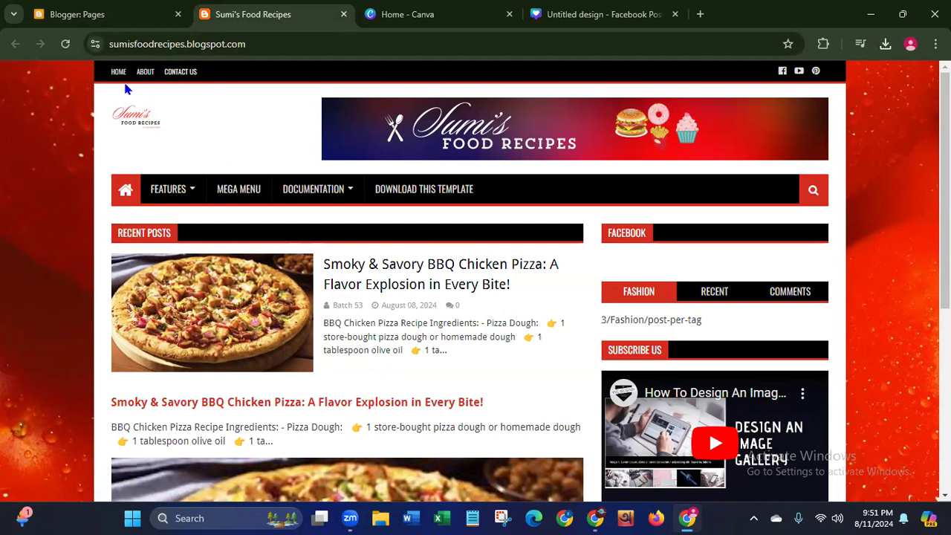
left_click(82, 17)
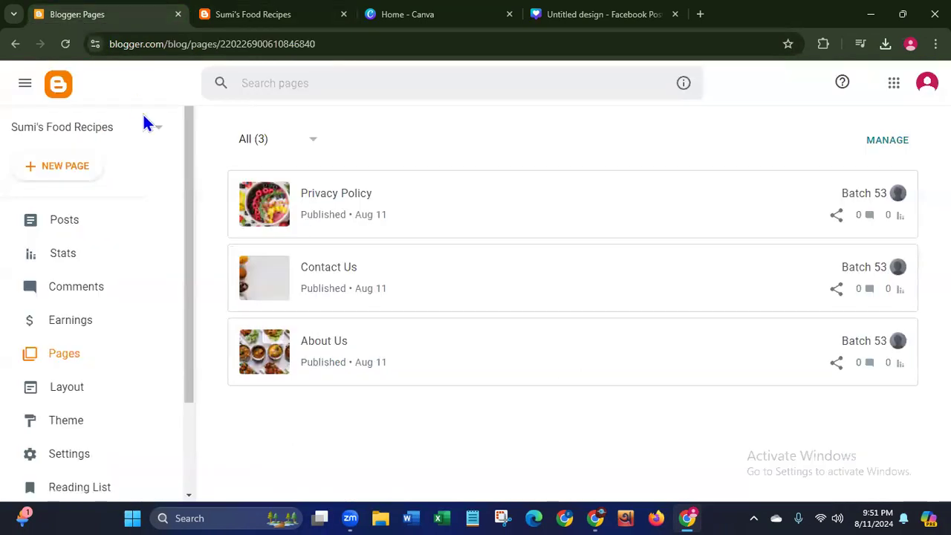
left_click(59, 392)
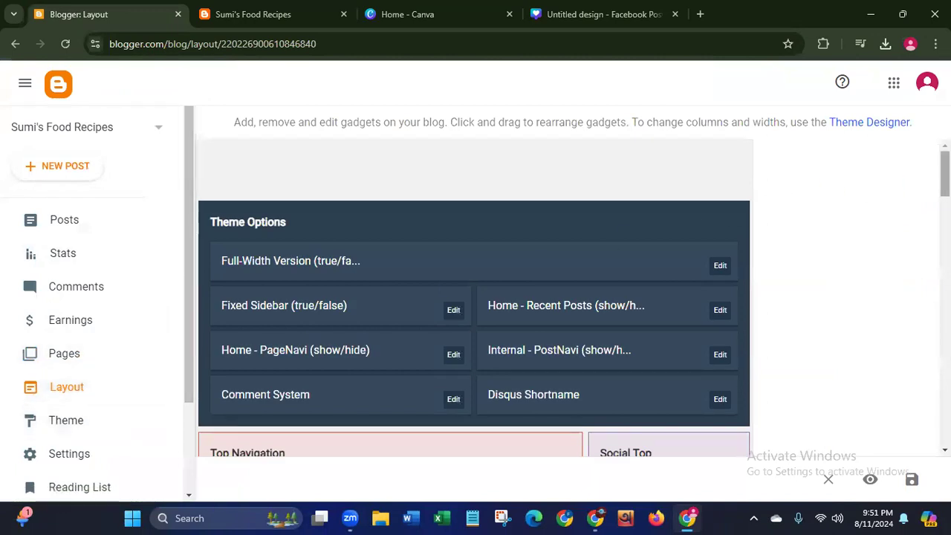
scroll(476, 297, "down", 3)
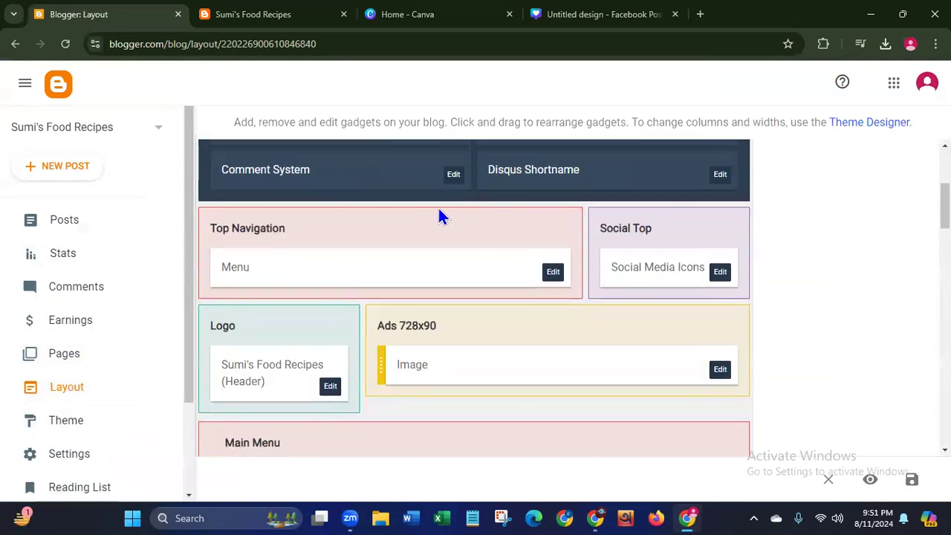
left_click(553, 274)
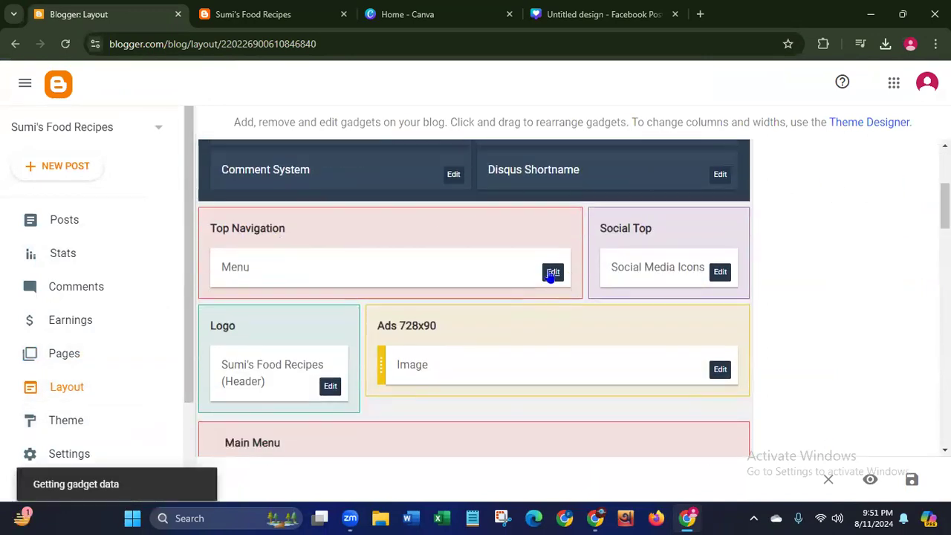
left_click_drag(648, 235, 622, 355)
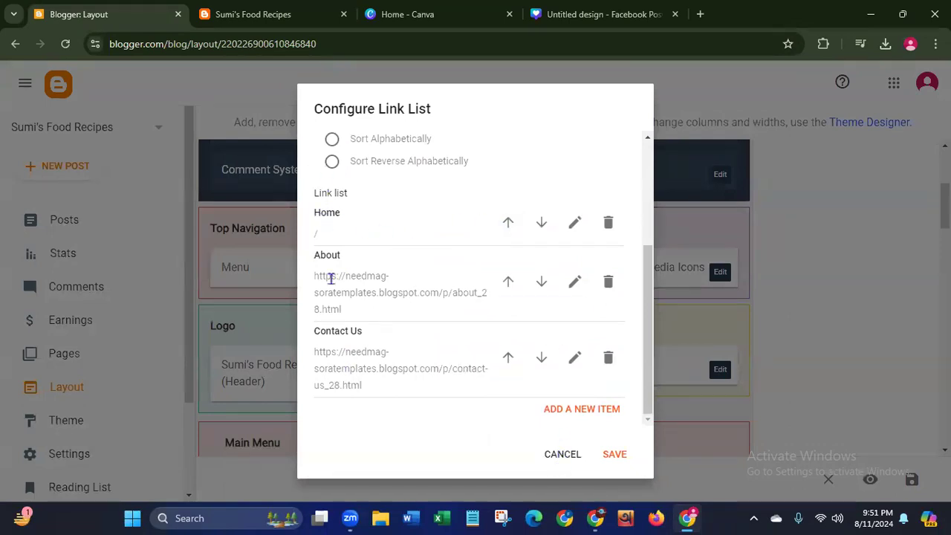
left_click(562, 454)
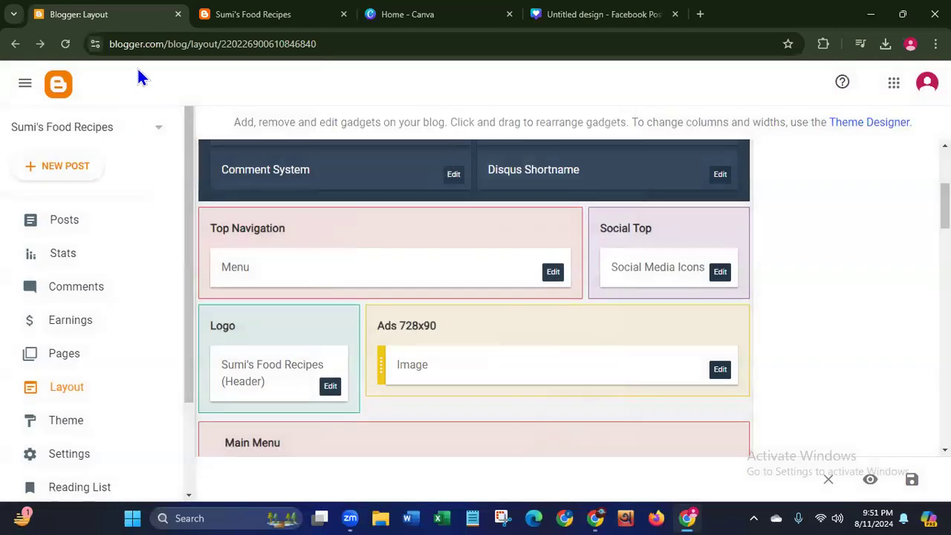
Step: Copy the Privacy Policy page's share link from the blog's page list and paste it under the label "pri" in a new Notepad note
left_click(78, 361)
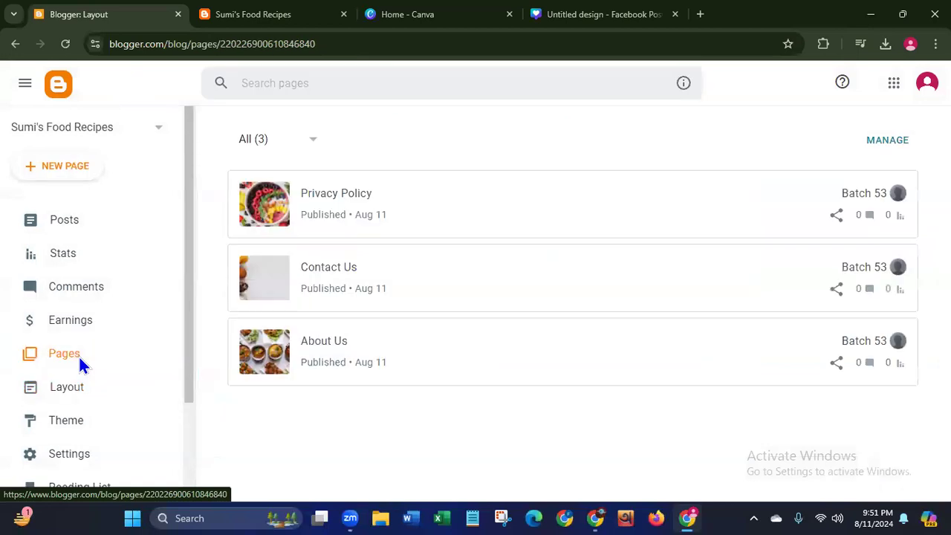
left_click(837, 216)
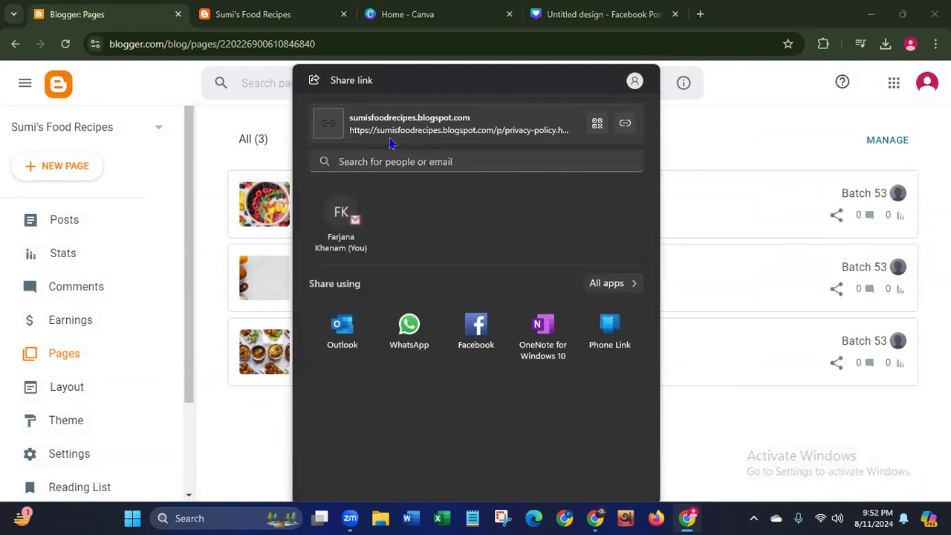
left_click(625, 128)
left_click(474, 515)
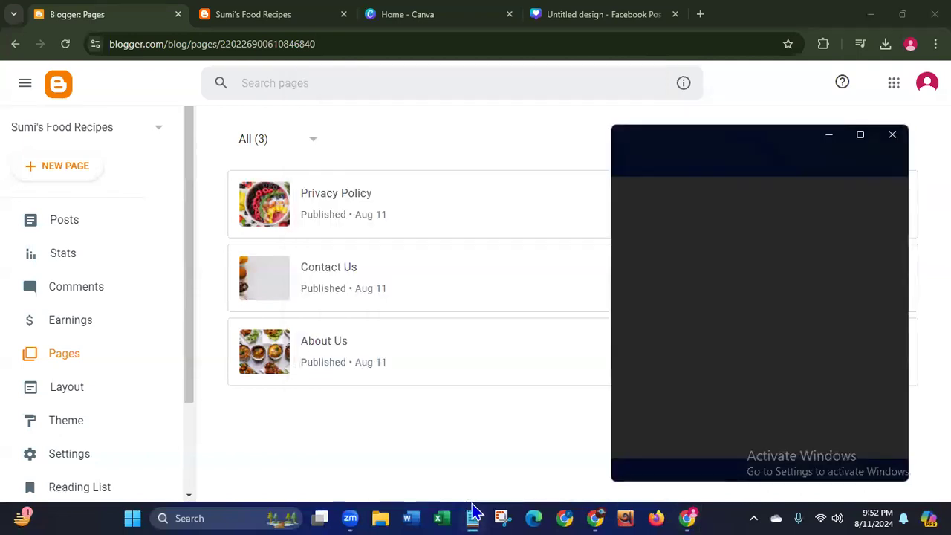
left_click(774, 143)
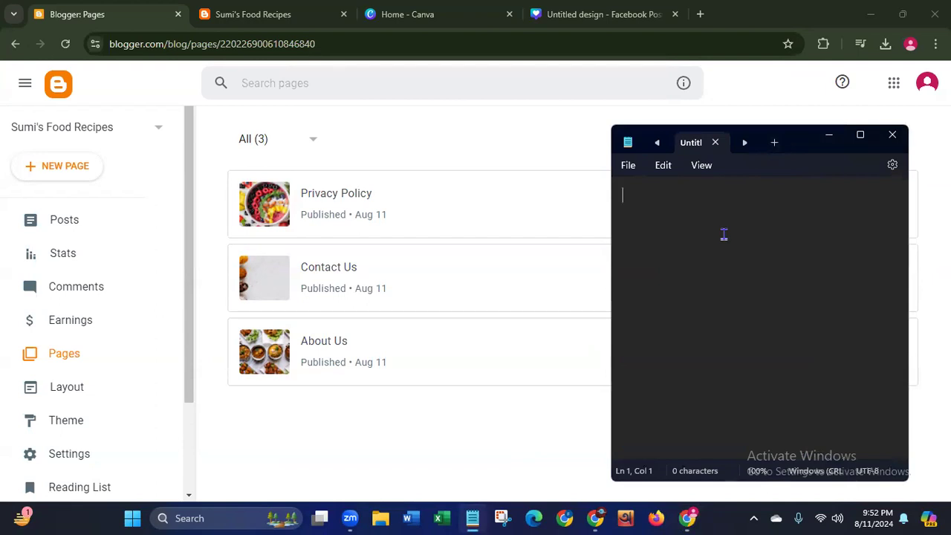
type("pri")
key("ctrl+v")
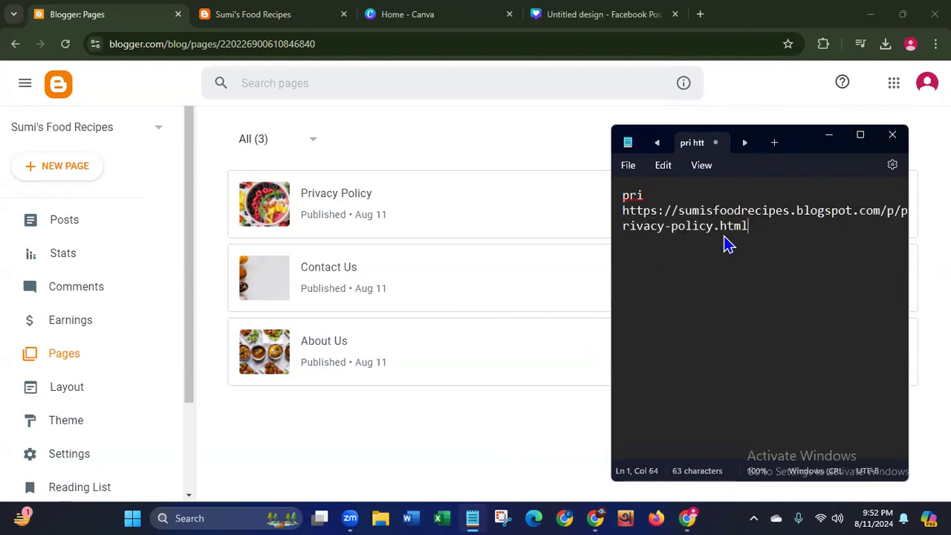
key("Return")
left_click(829, 141)
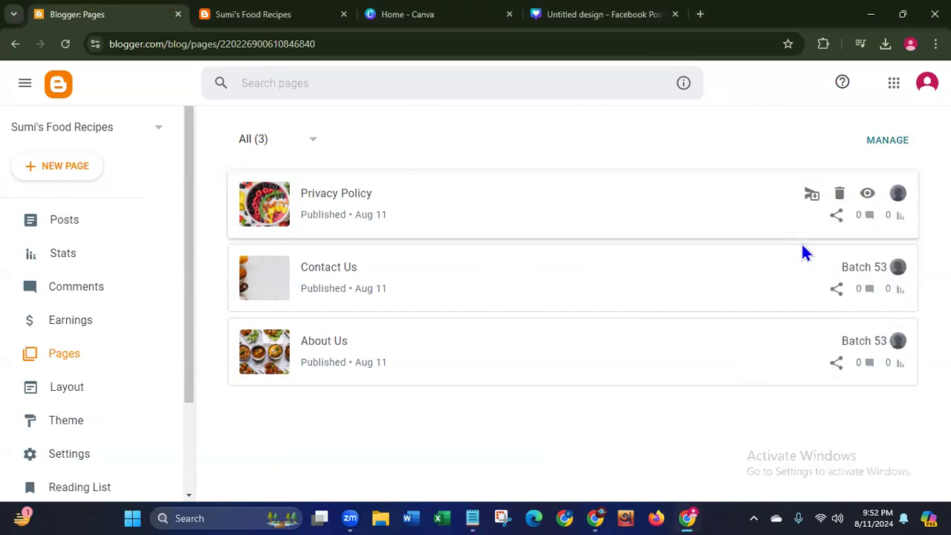
Step: Copy the Contact Us page's share link and paste it into the Notepad note under the label "con"
left_click(837, 290)
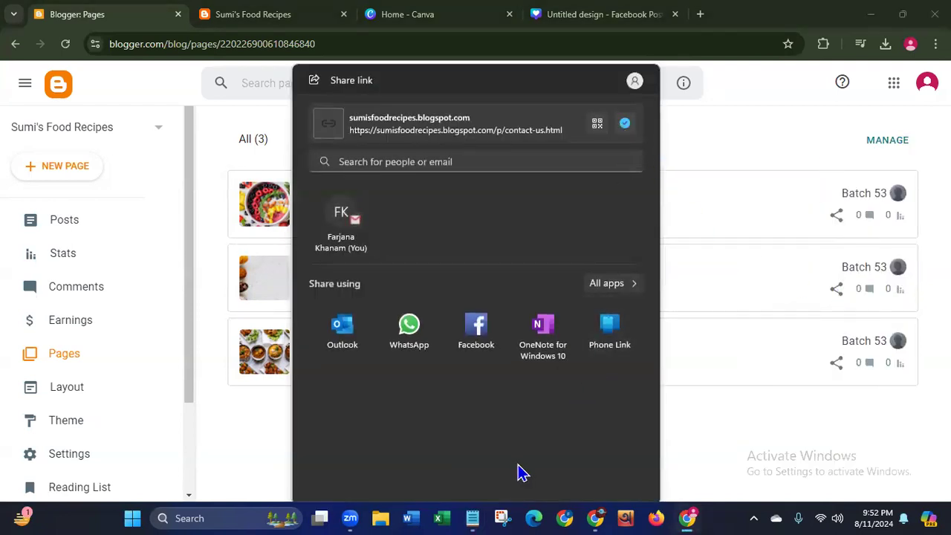
left_click(472, 518)
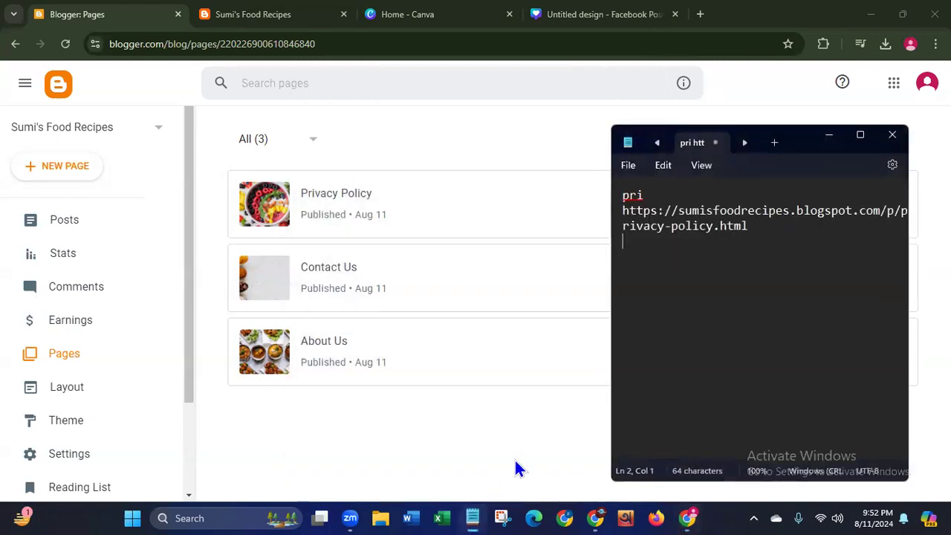
left_click(668, 301)
type("con")
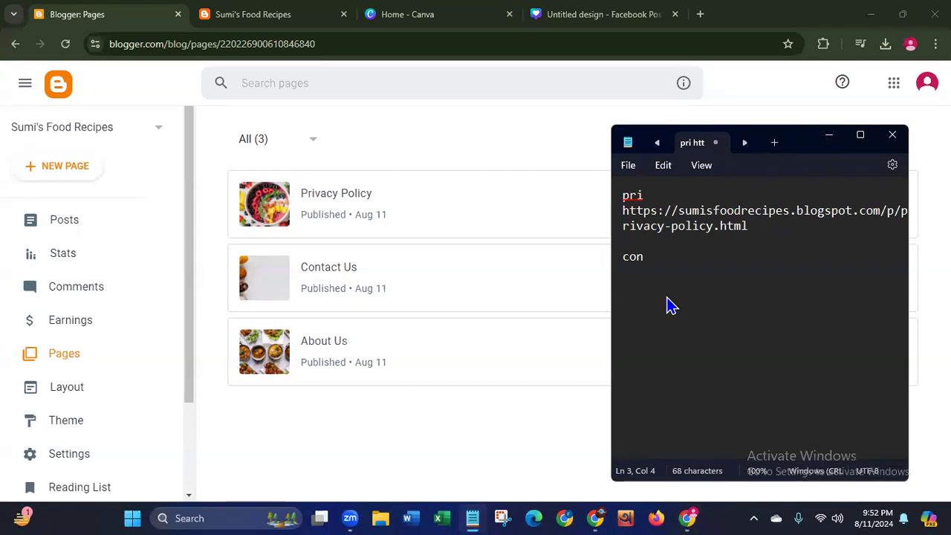
key("ctrl+v")
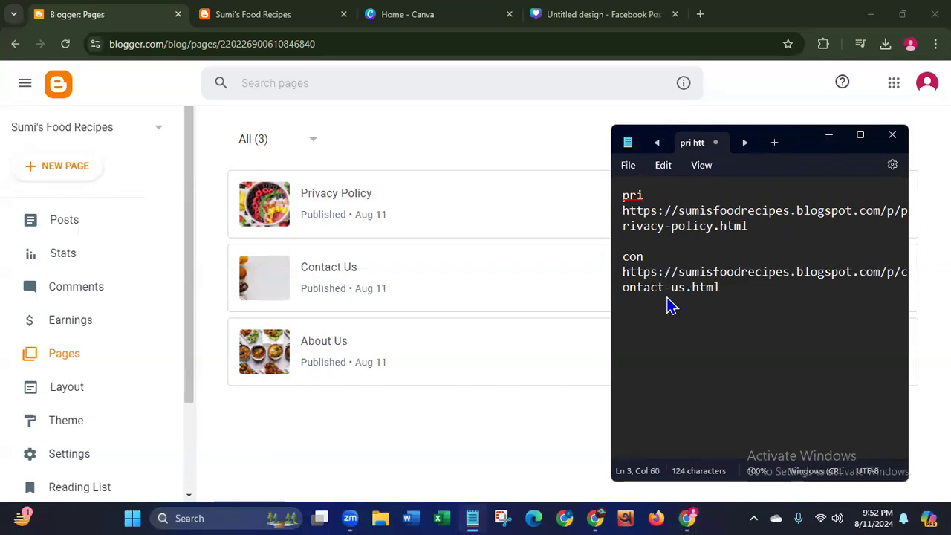
left_click(828, 135)
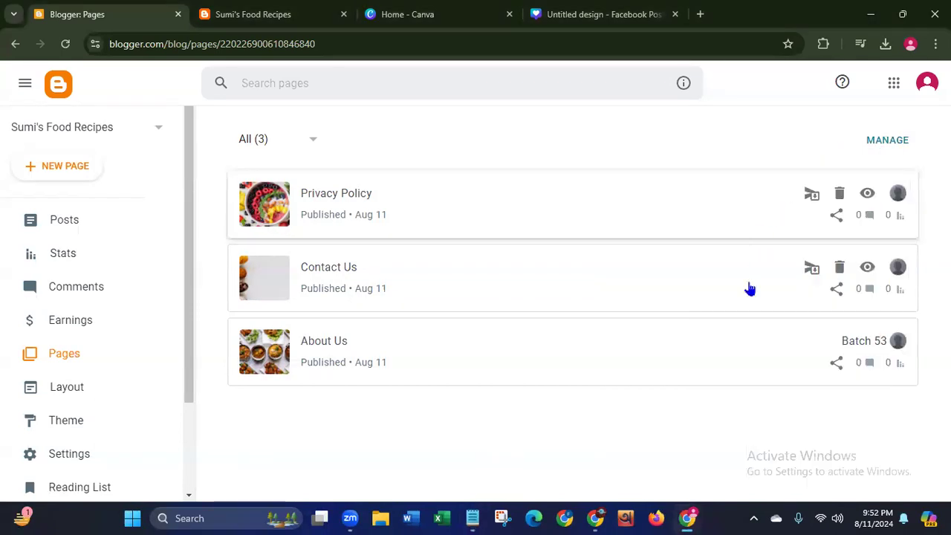
Step: Copy the About Us page's share link and paste it into the Notepad note under the label "ab"
left_click(837, 364)
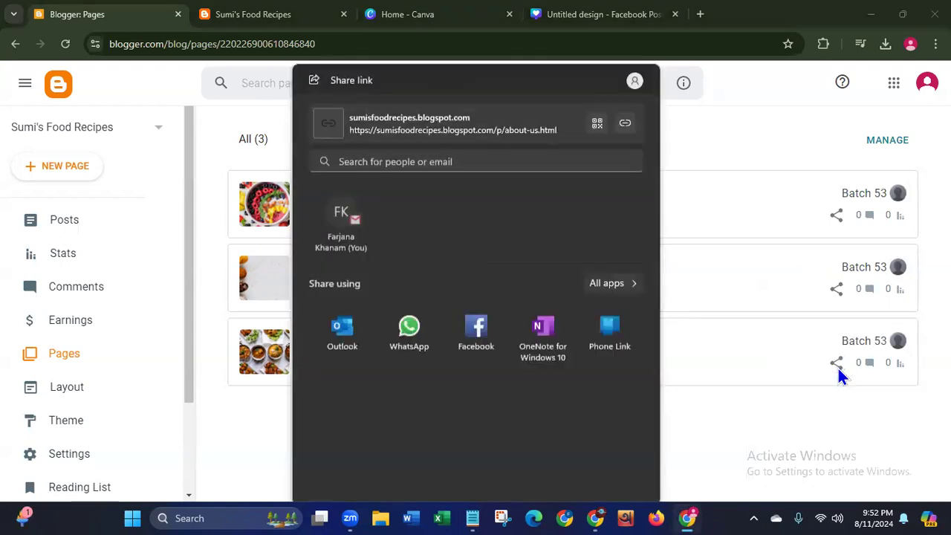
left_click(625, 125)
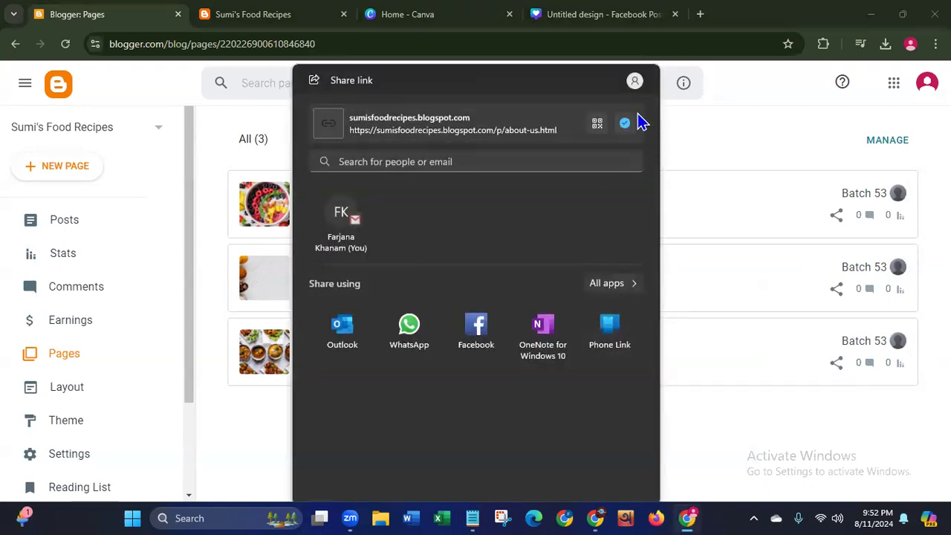
left_click(472, 518)
left_click(693, 319)
key("Return")
type("ab")
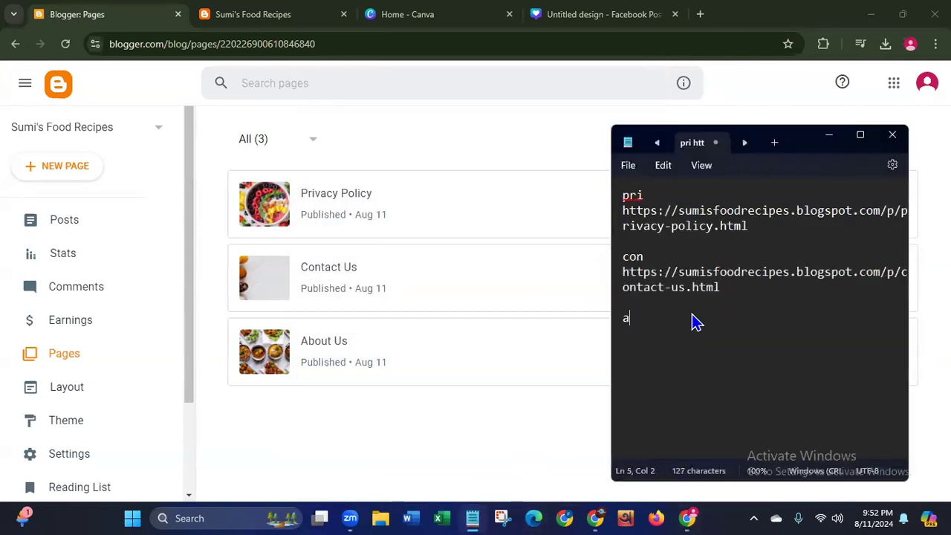
key("Return")
key("ctrl+v")
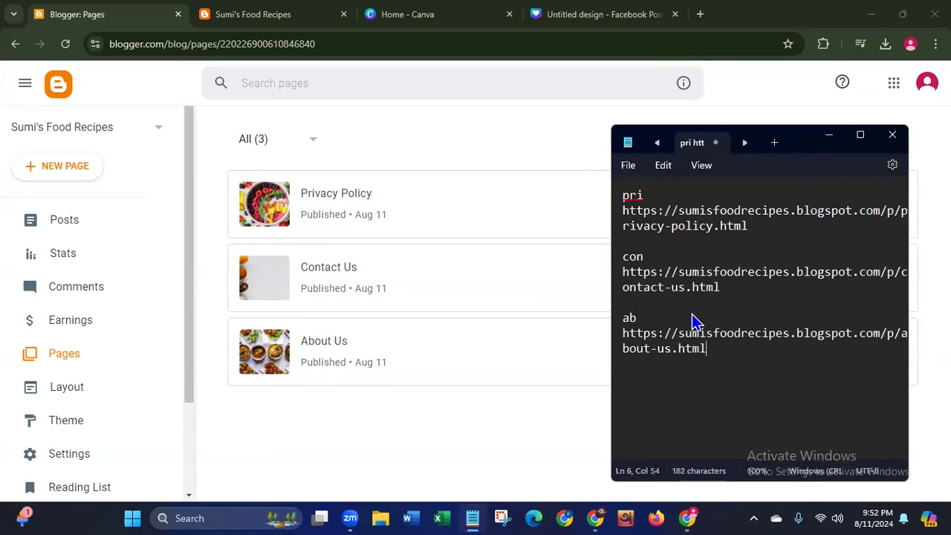
left_click(825, 140)
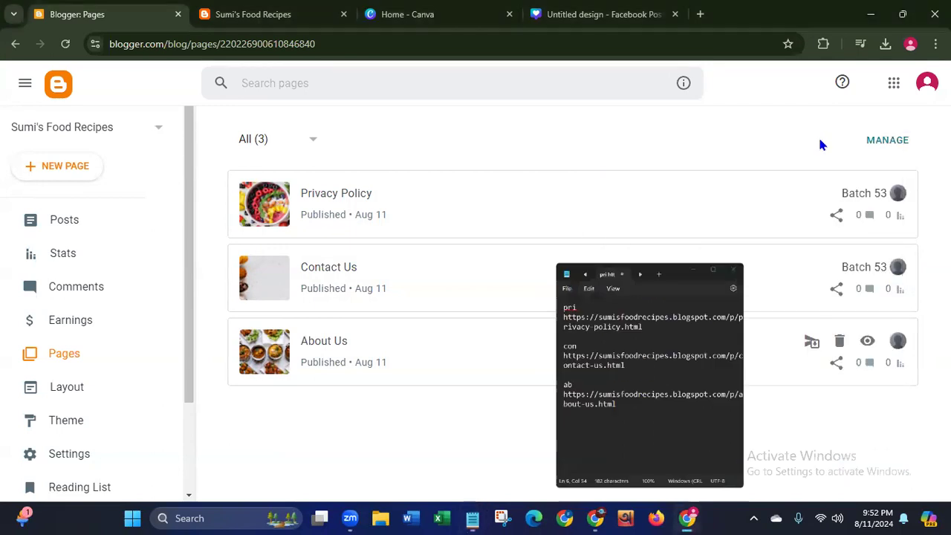
Step: Edit the Top Navigation gadget's link list in the blog layout and change the Home item's site name to "About us"
left_click(66, 394)
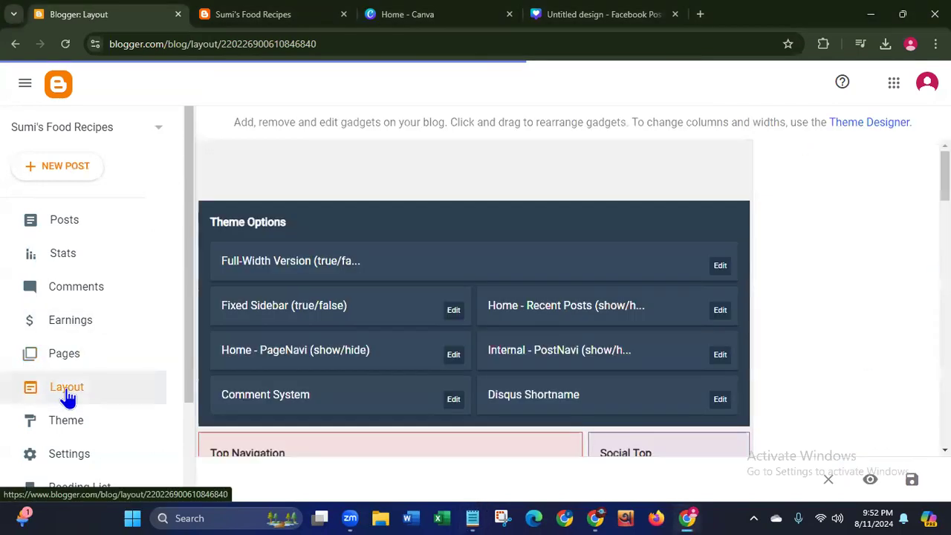
scroll(443, 256, "down", 3)
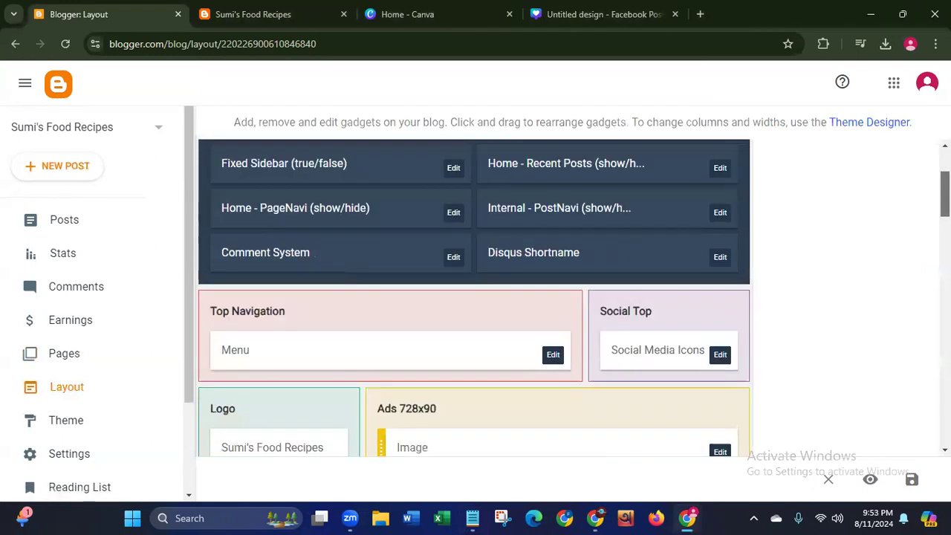
left_click(554, 284)
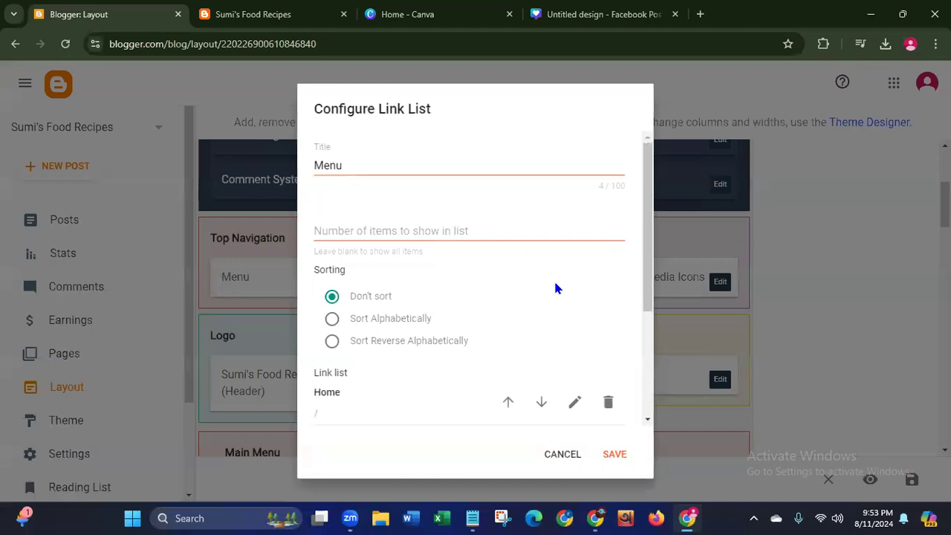
scroll(639, 275, "down", 1)
scroll(640, 275, "down", 4)
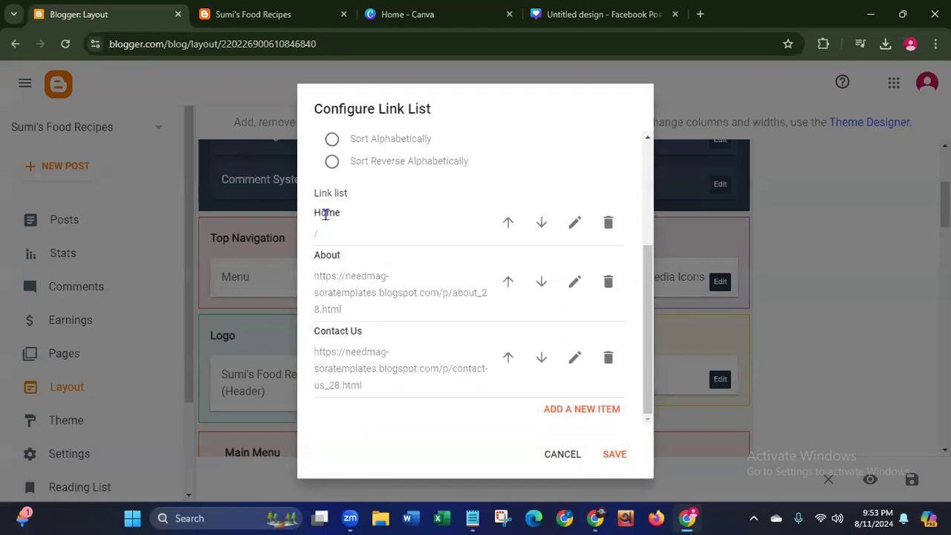
left_click(575, 222)
left_click(364, 238)
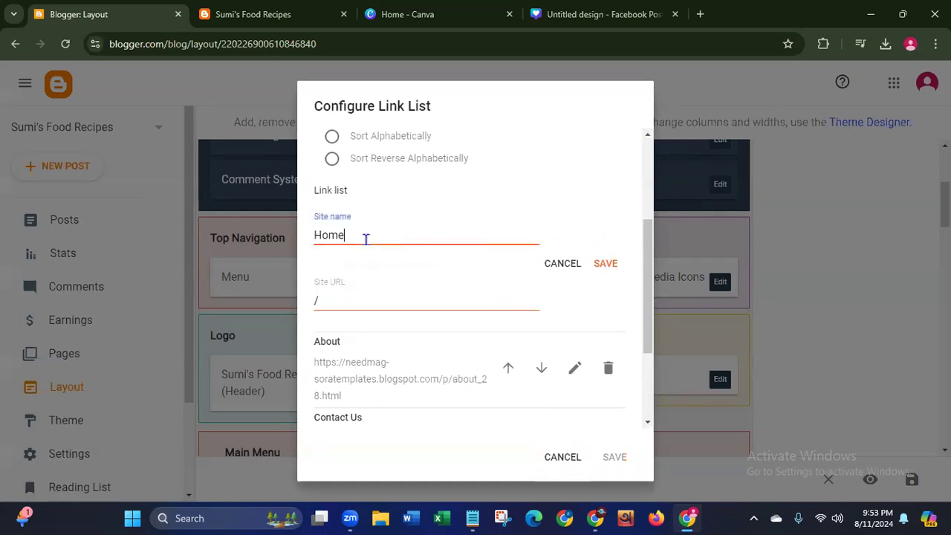
key("BackSpace")
key("BackSpace")
key("BackSpace")
key("BackSpace")
type("Abo")
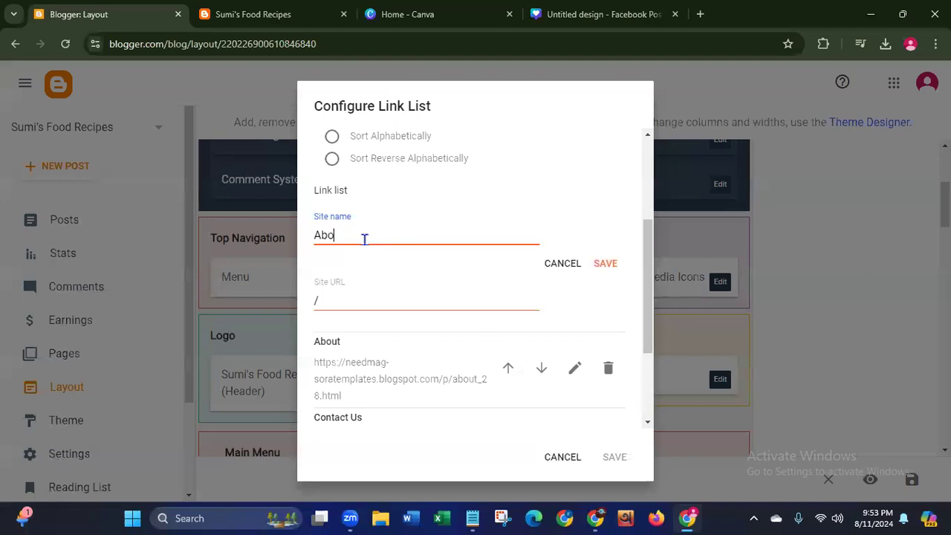
type("ut us")
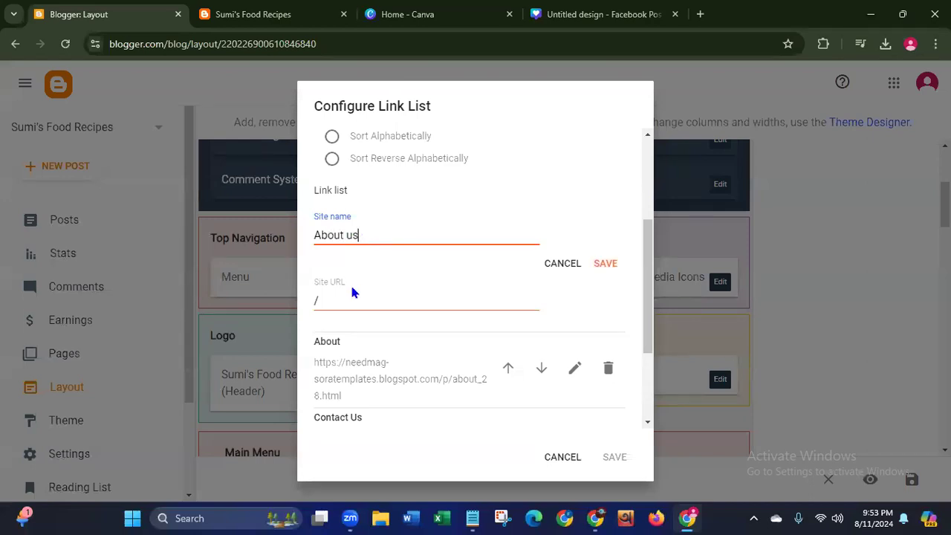
left_click(346, 300)
key("BackSpace")
key("ctrl+v")
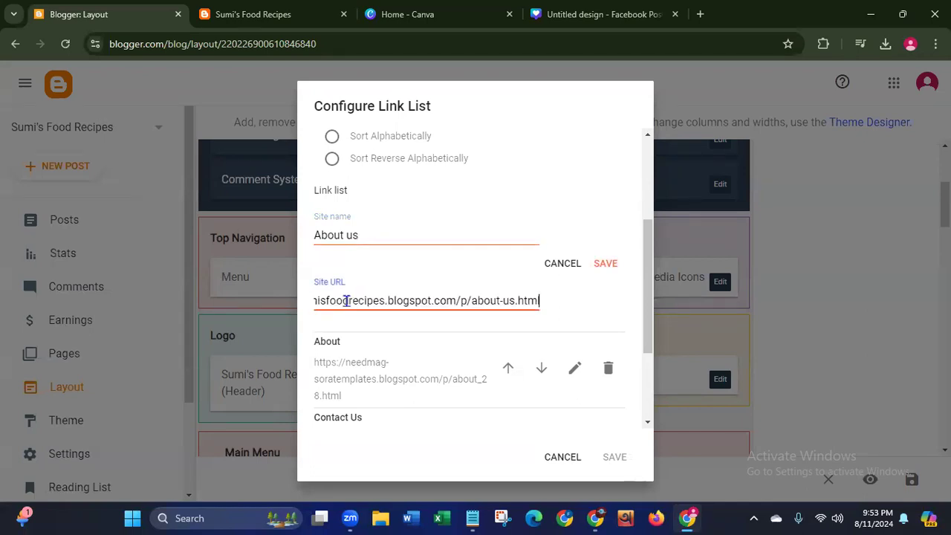
left_click(607, 265)
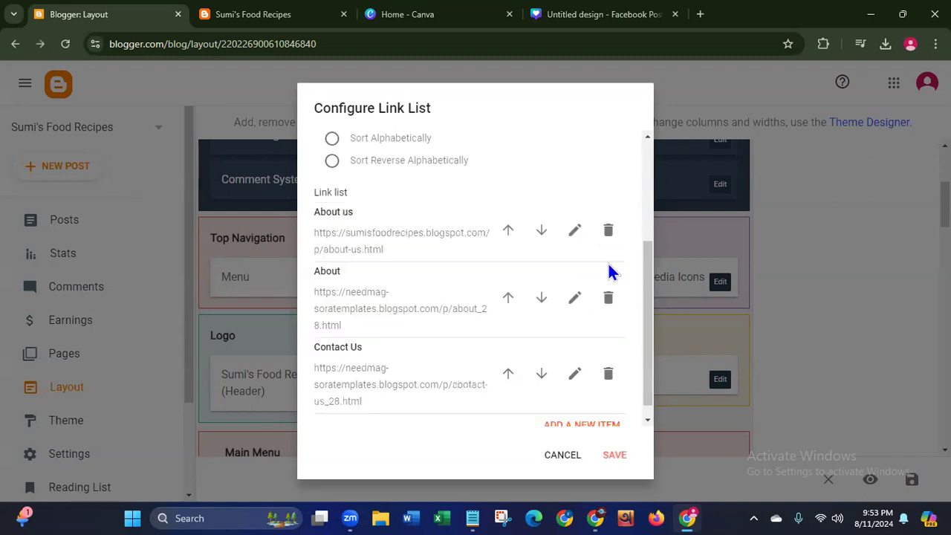
Step: Change the site name of the link list's About item to "Contact Us"
left_click(576, 298)
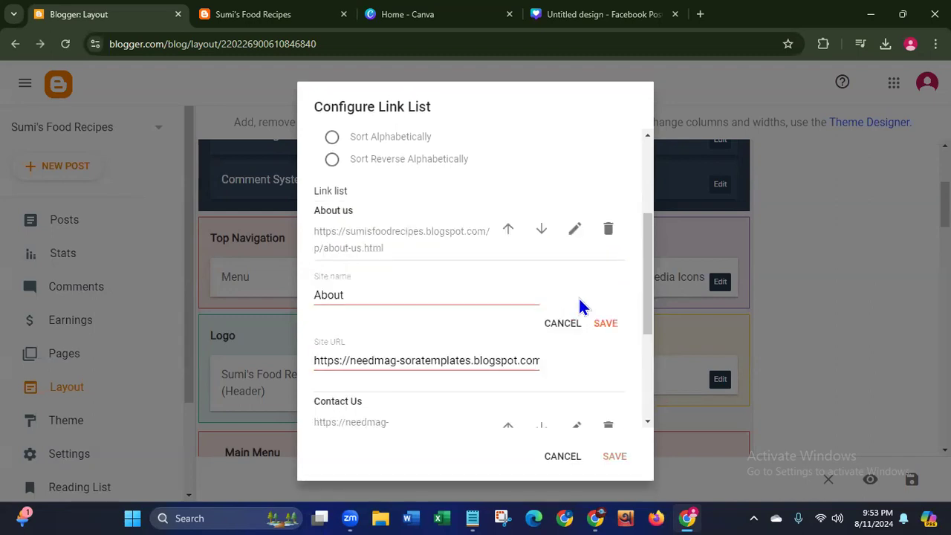
left_click(389, 294)
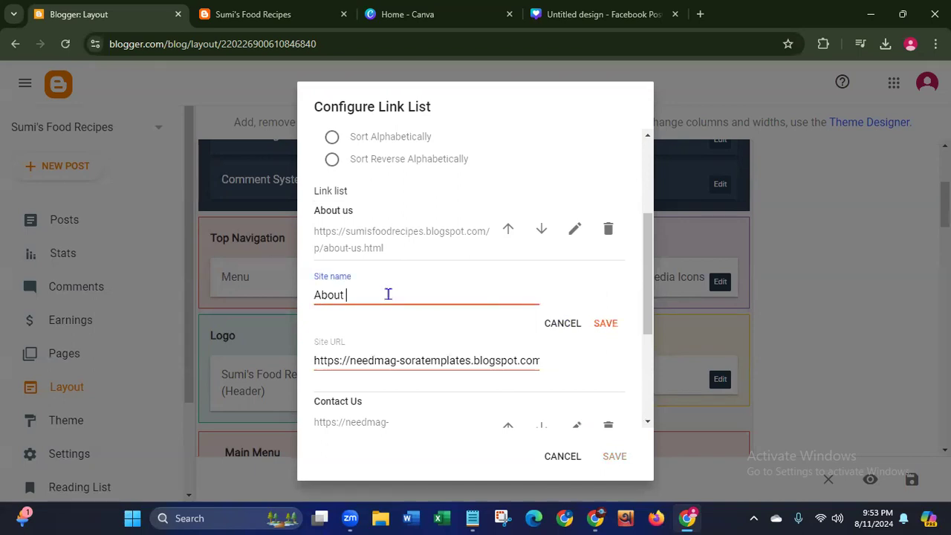
key("ctrl+a")
key("BackSpace")
type("Contact Us")
left_click_drag(313, 360, 573, 374)
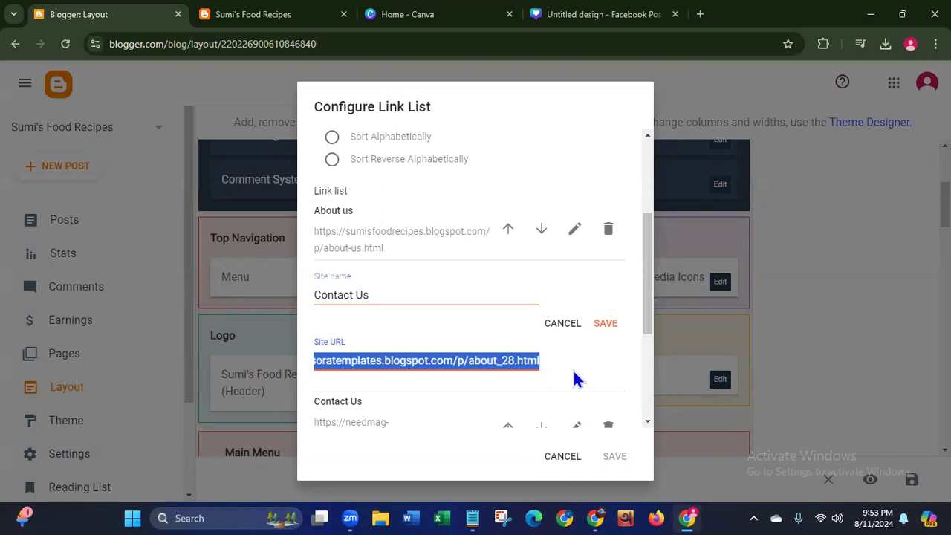
key("BackSpace")
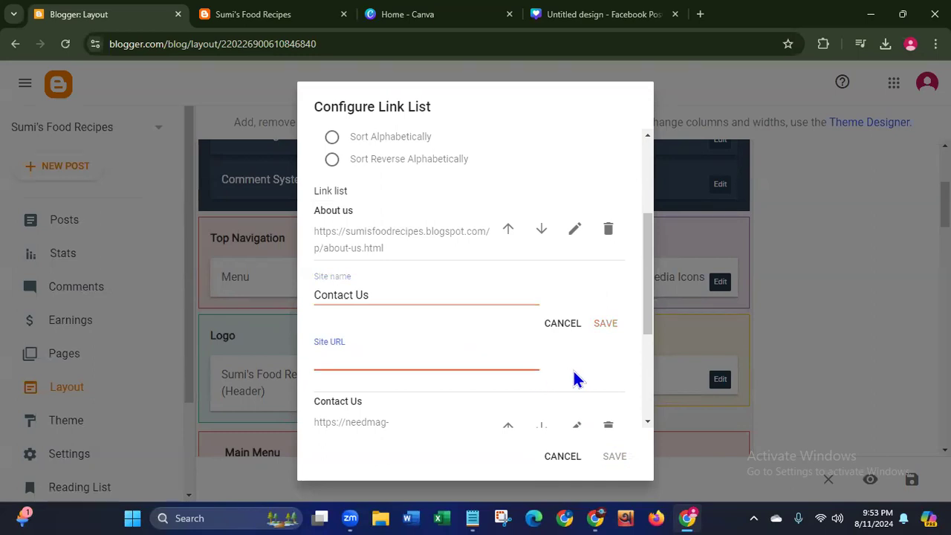
left_click(474, 515)
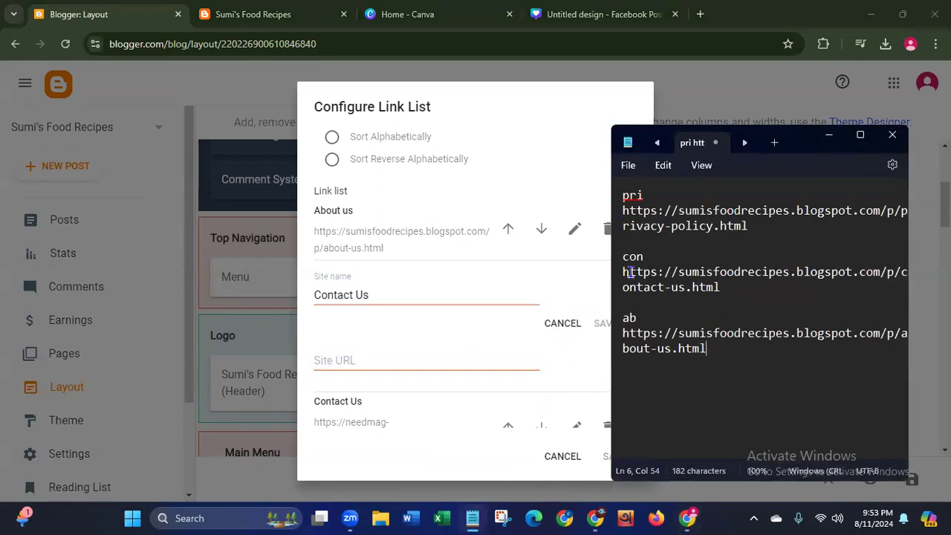
left_click_drag(621, 272, 723, 290)
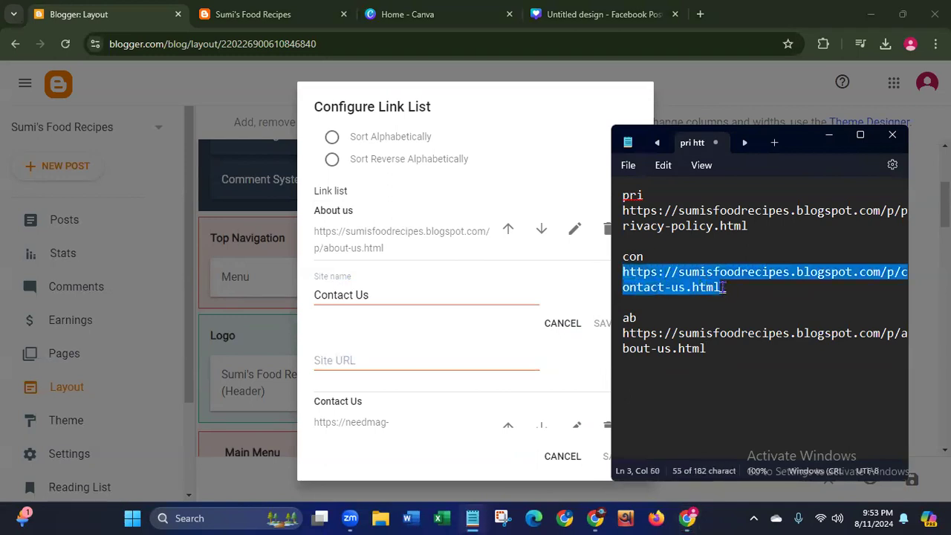
right_click(696, 291)
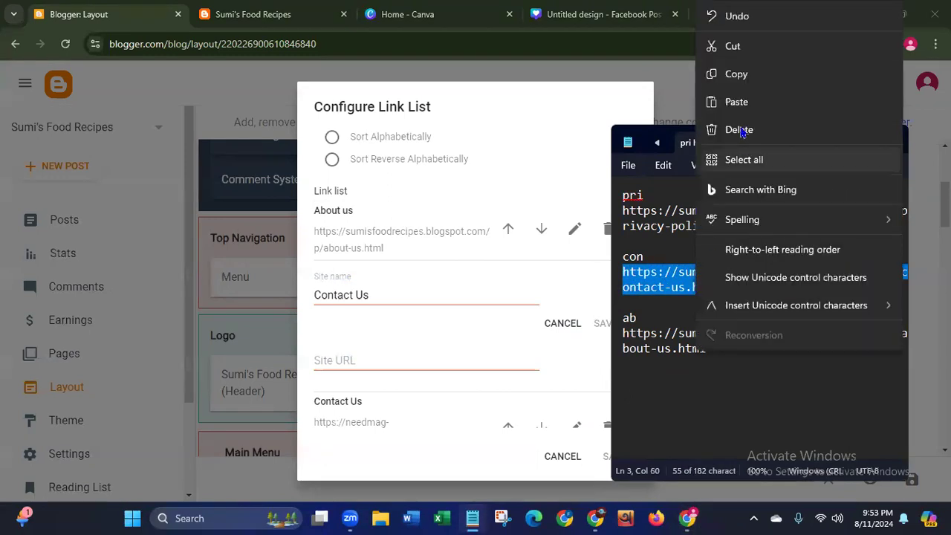
left_click(750, 74)
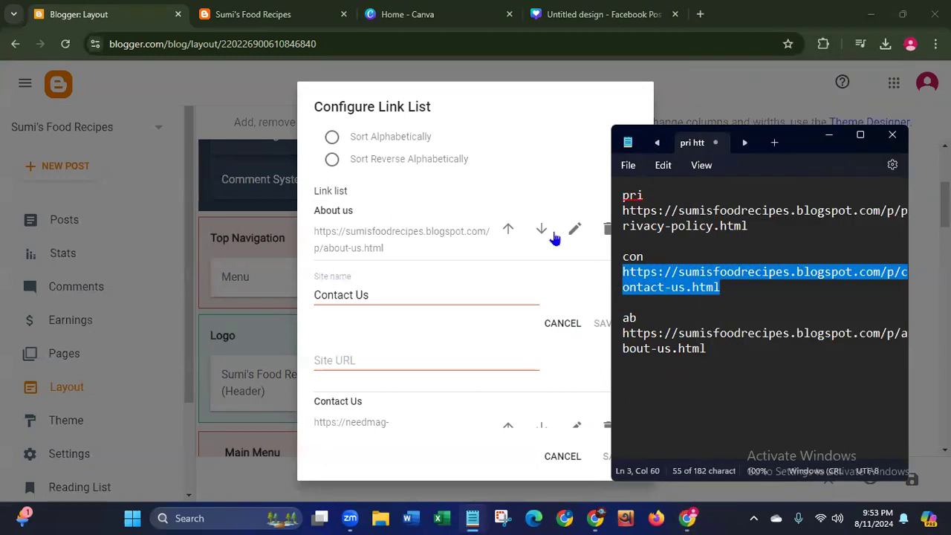
left_click(365, 358)
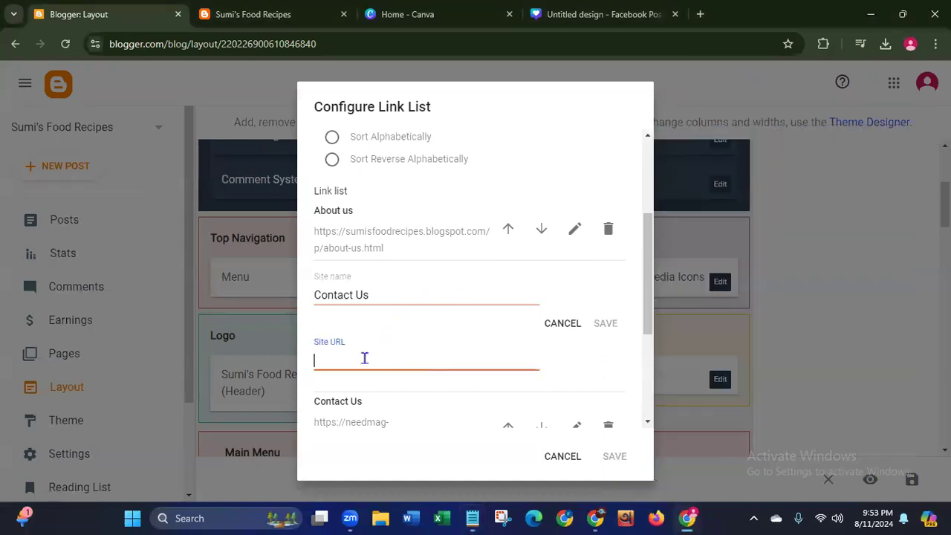
key("ctrl+v")
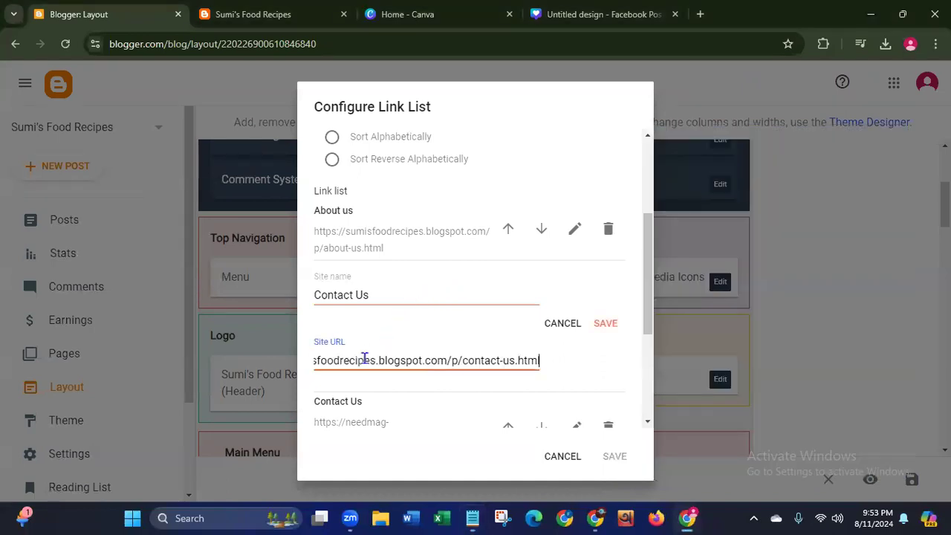
left_click(602, 325)
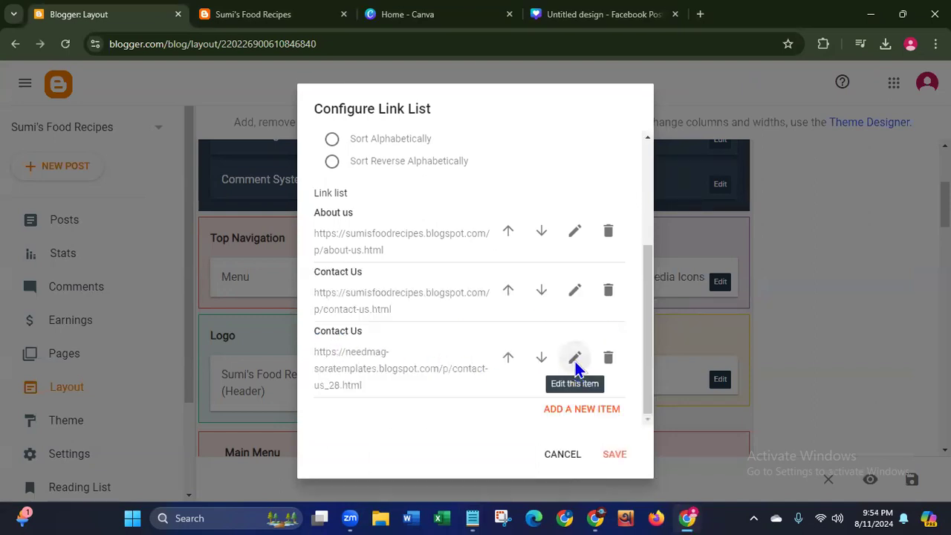
Step: Change the site name of the link list's last item, the template's original Contact Us link, to "Privacy Policy"
left_click(575, 359)
mouse_move(647, 303)
left_mouse_down()
mouse_move(643, 334)
mouse_move(645, 301)
left_mouse_up()
left_click(388, 336)
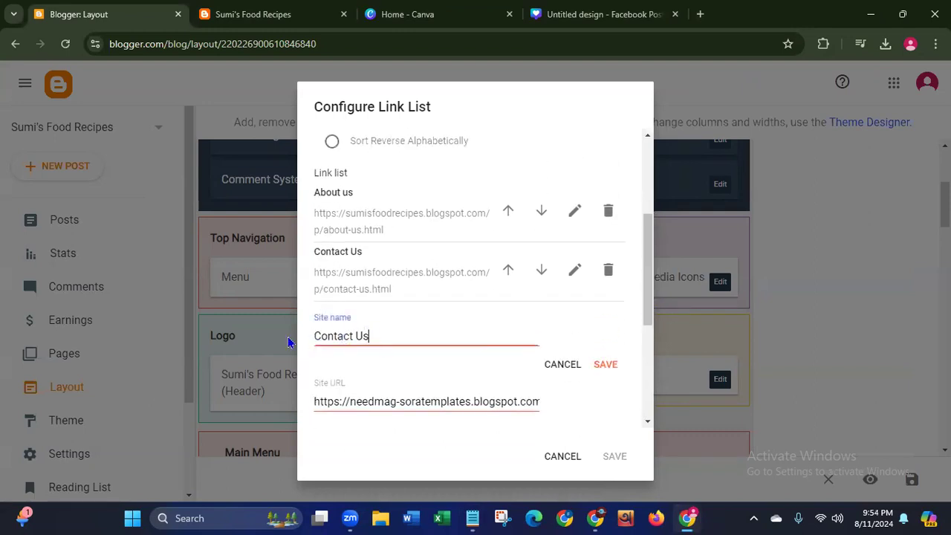
key("ctrl+a")
key("BackSpace")
type("Privacy")
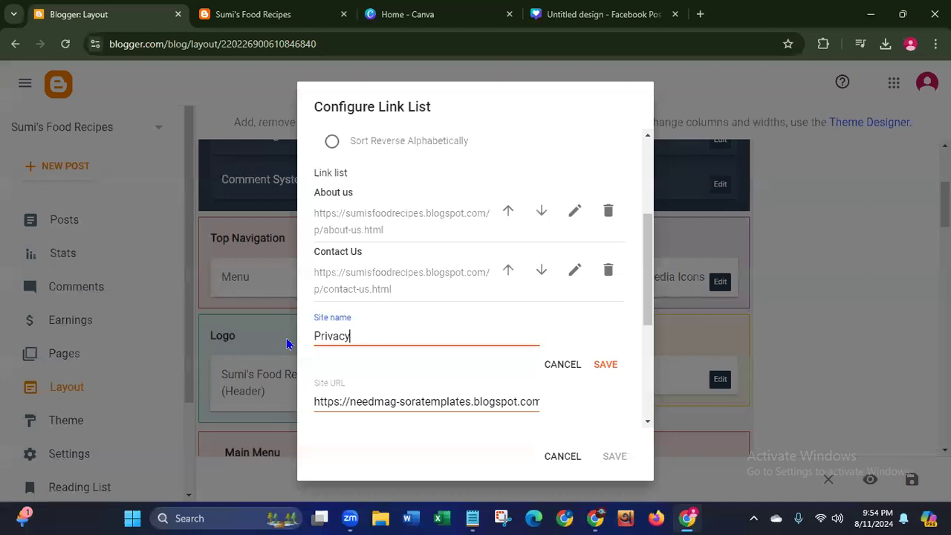
type(" Policy")
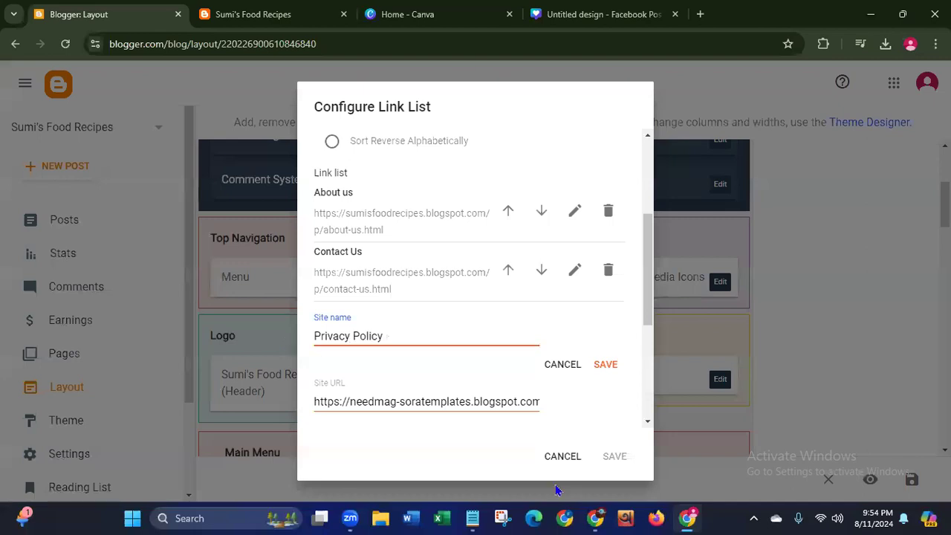
left_click(472, 518)
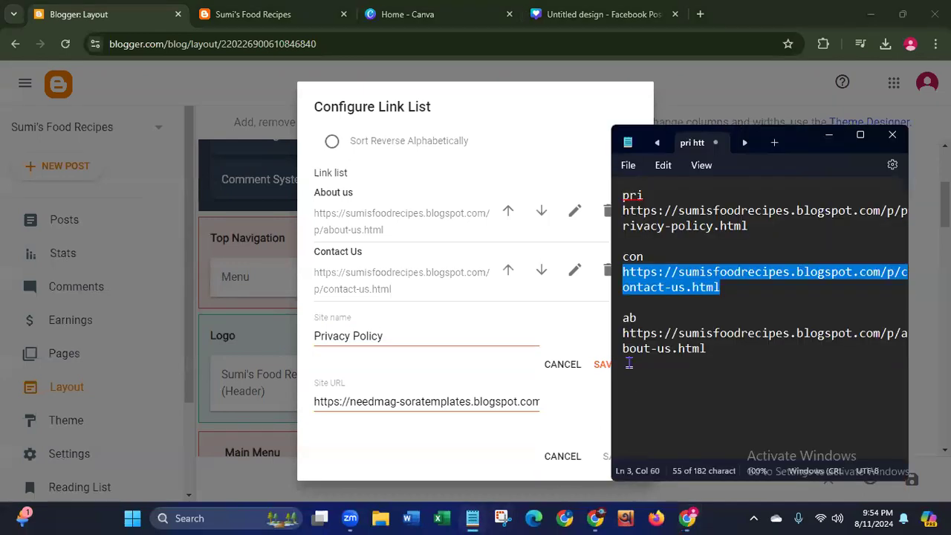
left_click(624, 211)
left_click_drag(681, 223, 713, 230)
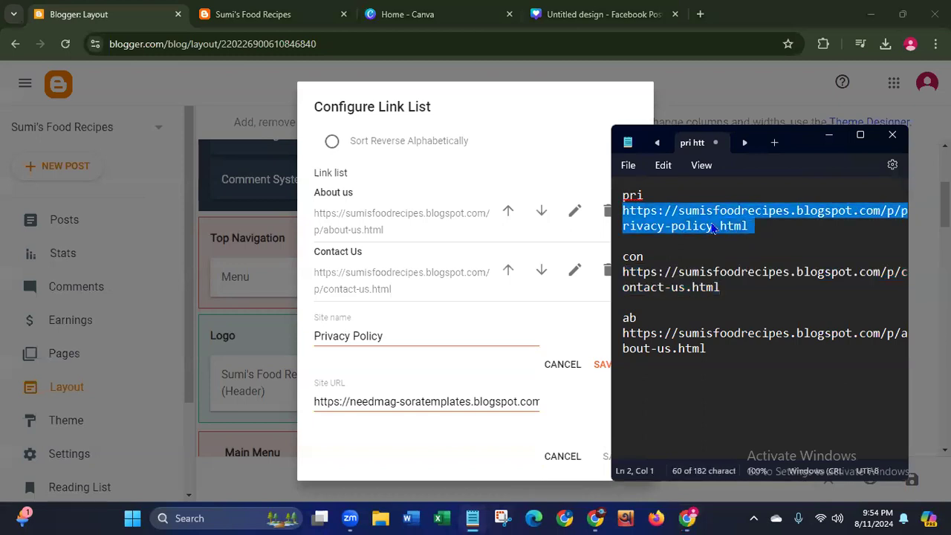
right_click(713, 229)
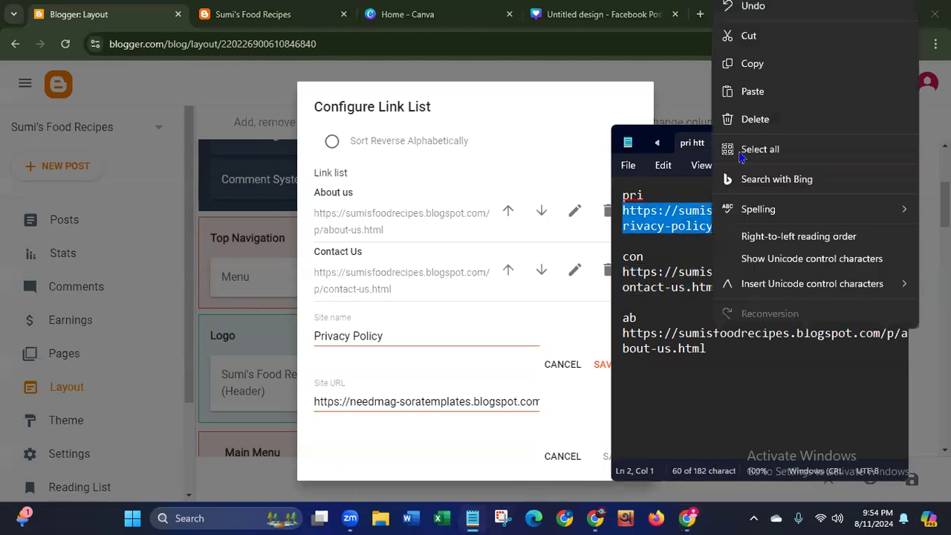
left_click(762, 77)
left_click(829, 138)
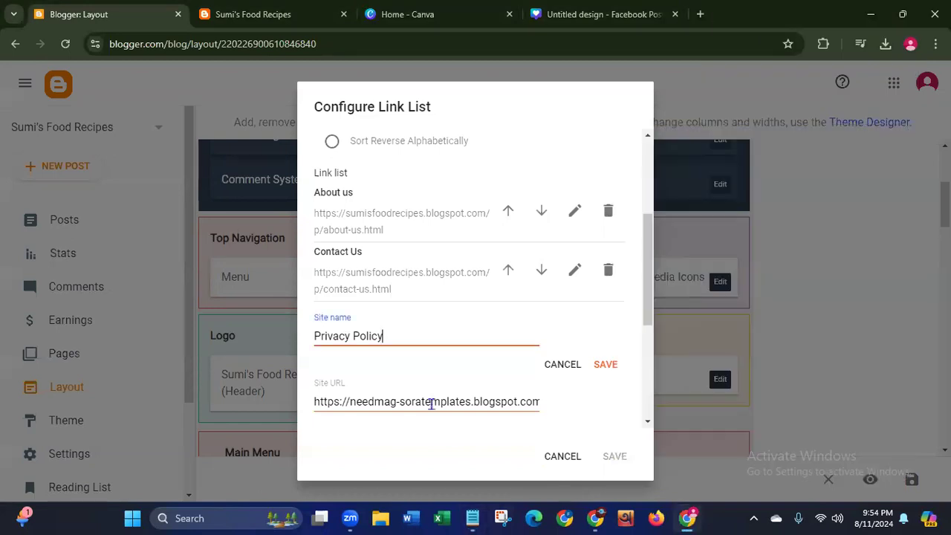
left_click(314, 402)
key("ctrl+a")
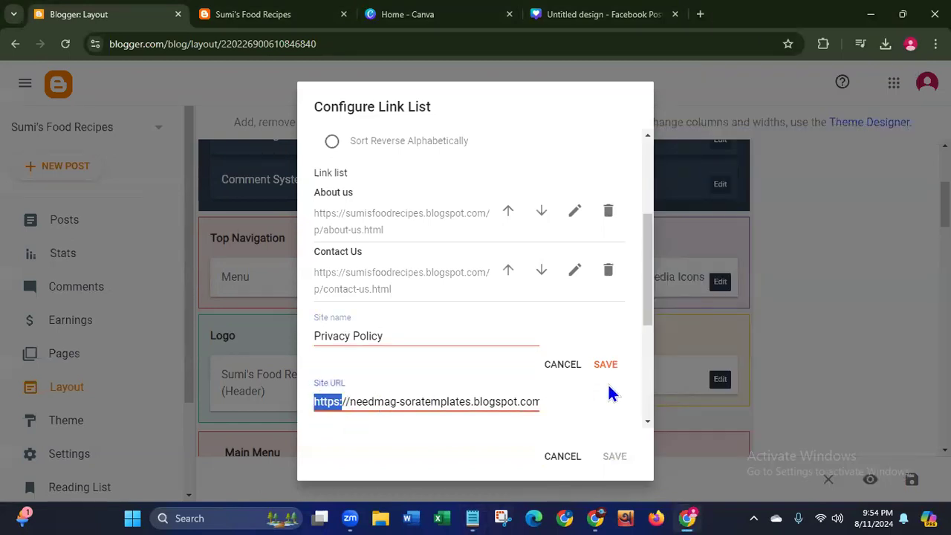
key("BackSpace")
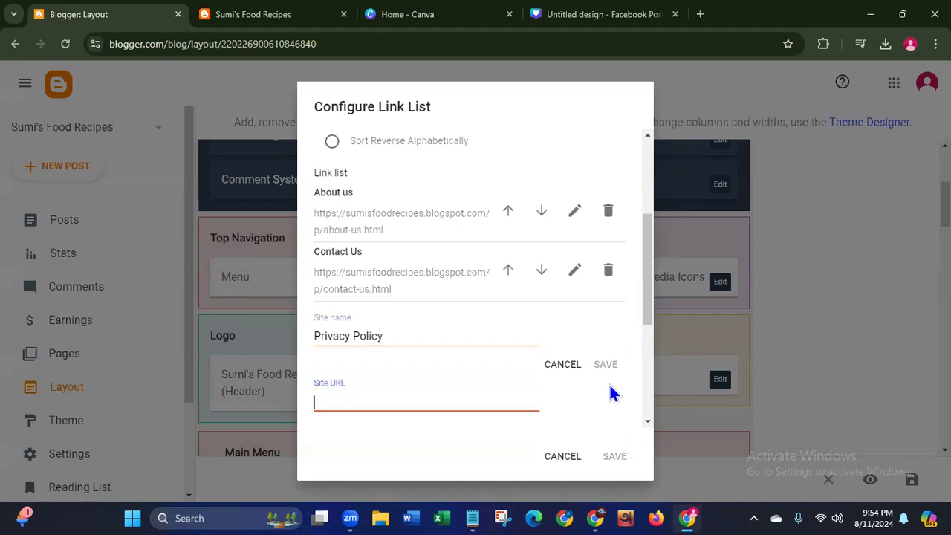
key("ctrl+v")
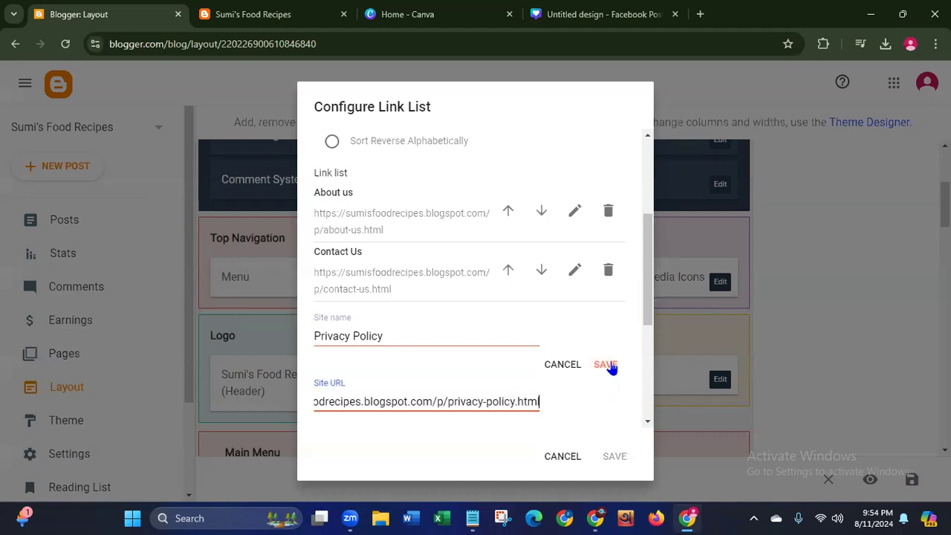
left_click(606, 365)
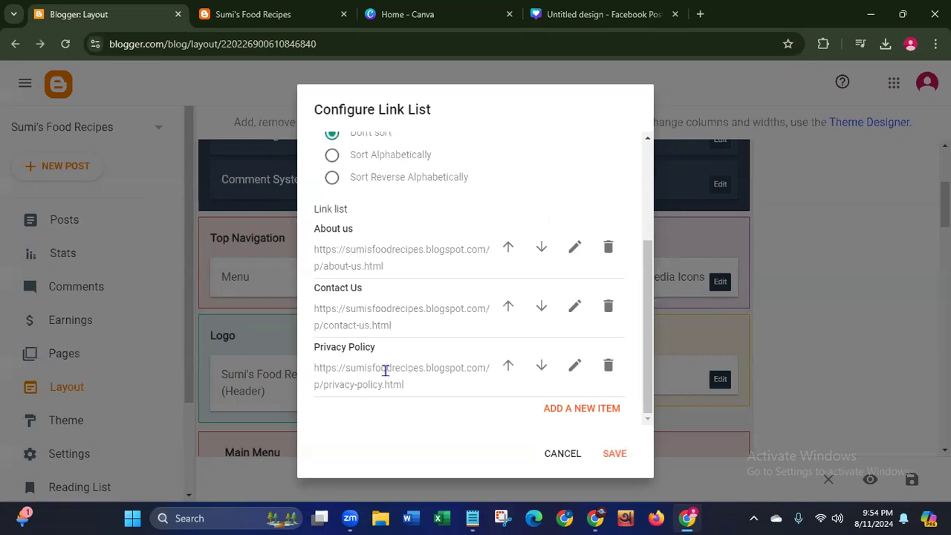
Step: Save the Top Navigation Menu gadget's link list and save the blog layout
left_click(615, 457)
left_click(615, 455)
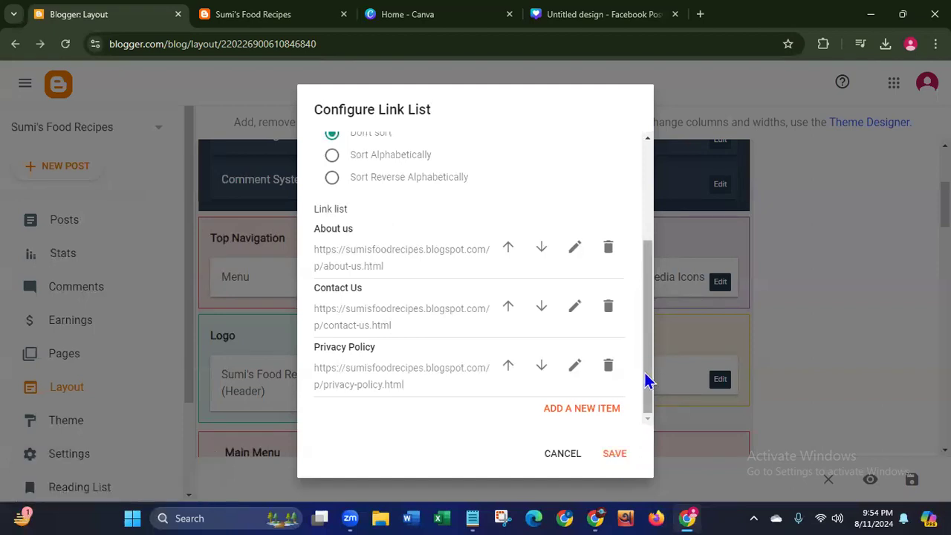
left_click_drag(647, 368, 637, 339)
scroll(630, 272, "up", 2)
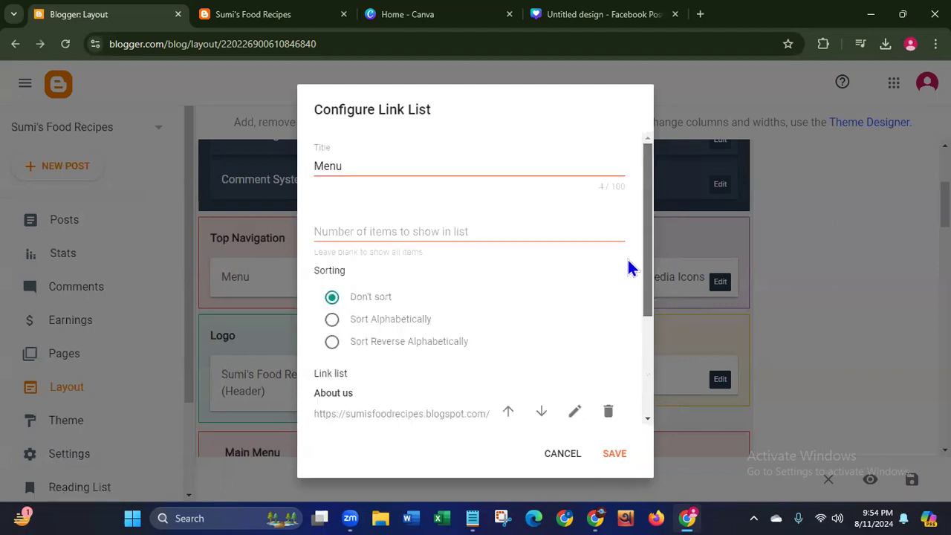
scroll(625, 346, "down", 3)
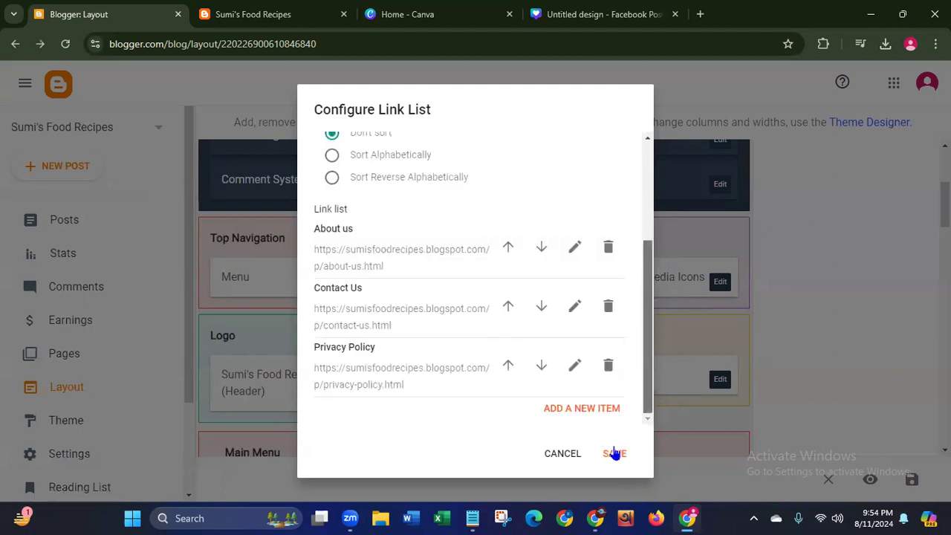
left_click(607, 457)
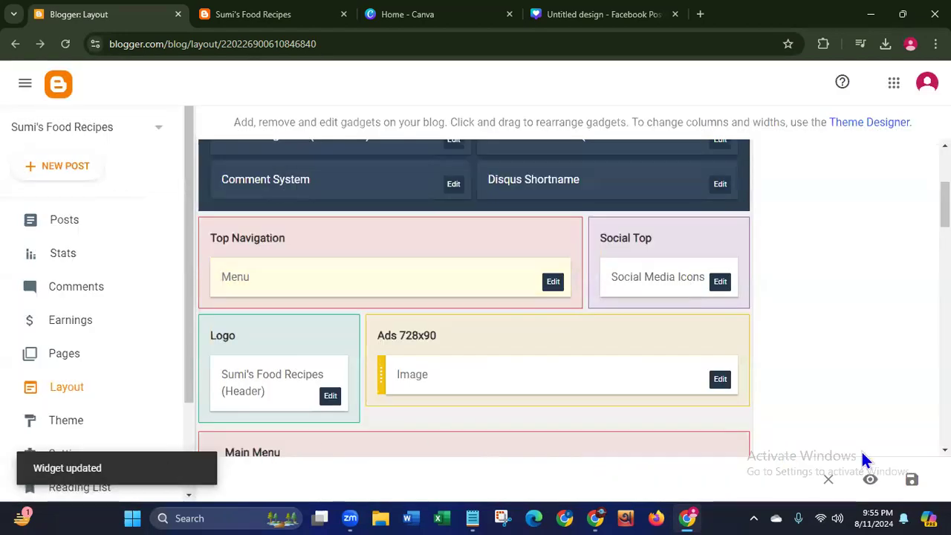
left_click(912, 481)
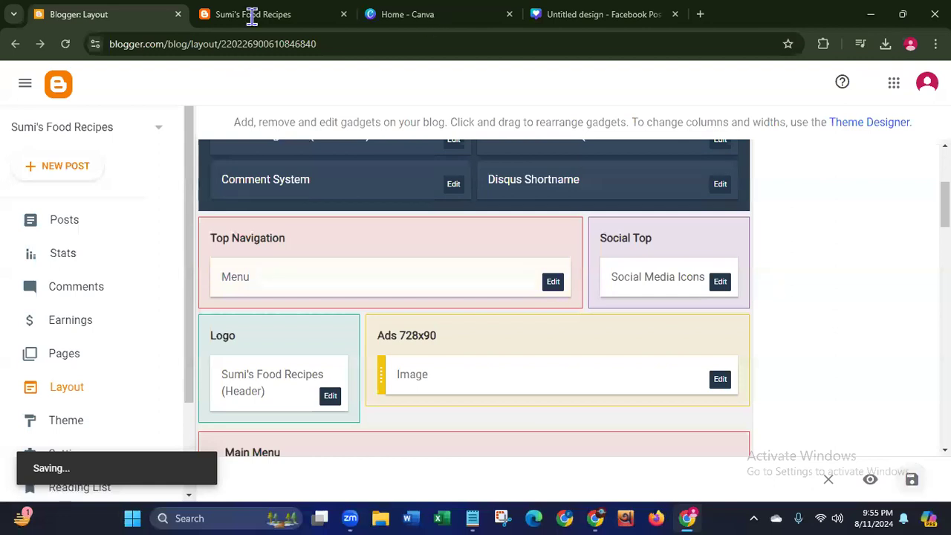
Step: Reload the live Sumi's Food Recipes blog and open its About Us navigation link in a new tab
key("ctrl+Tab")
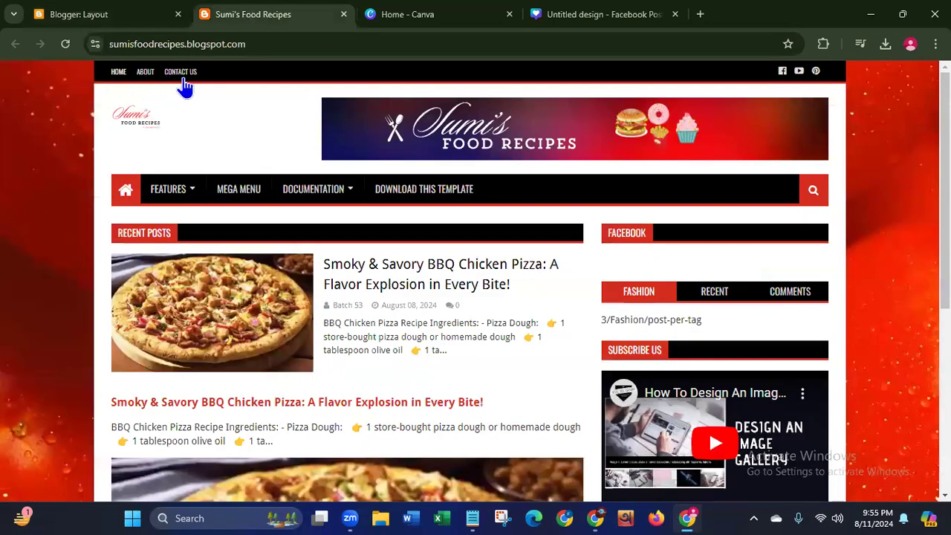
left_click(65, 45)
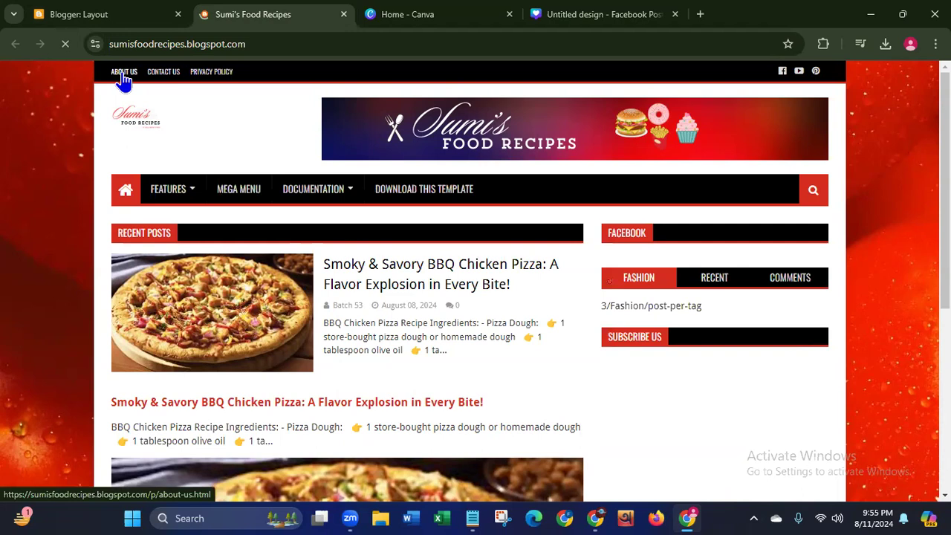
right_click(124, 77)
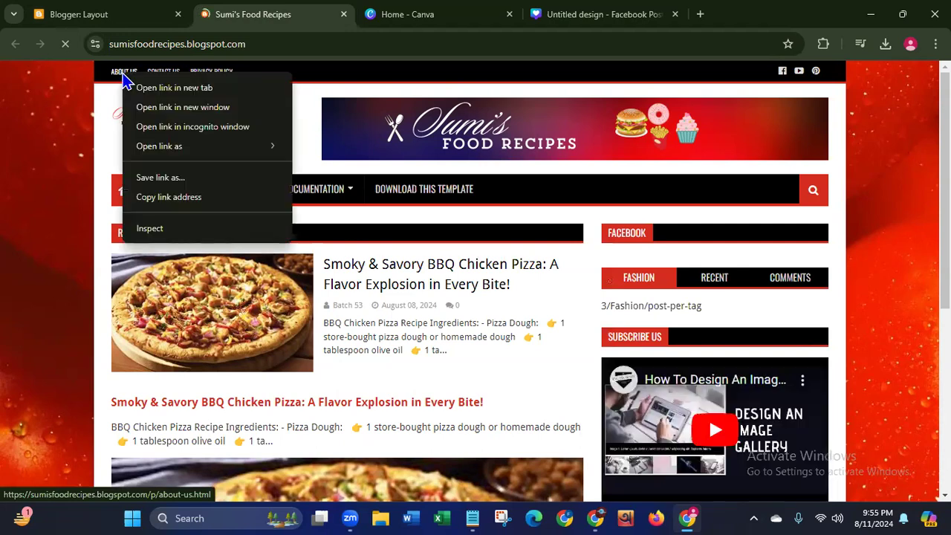
left_click(165, 89)
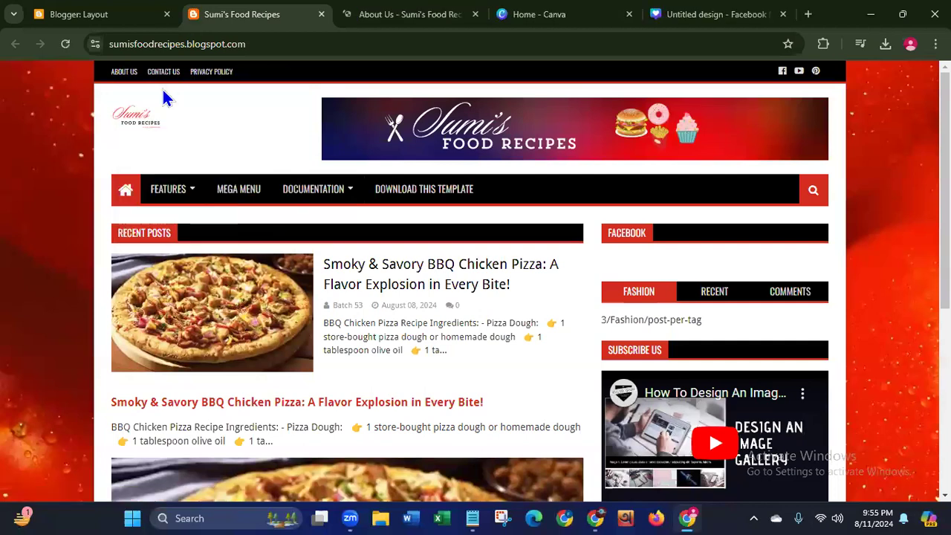
left_click(371, 23)
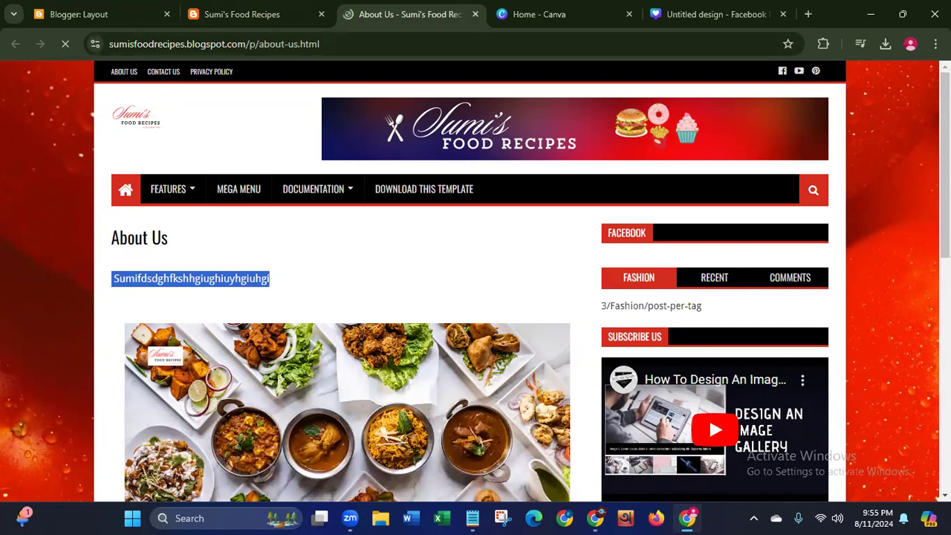
Step: Review the published About Us page's text and image, and close its tab
scroll(476, 282, "down", 1)
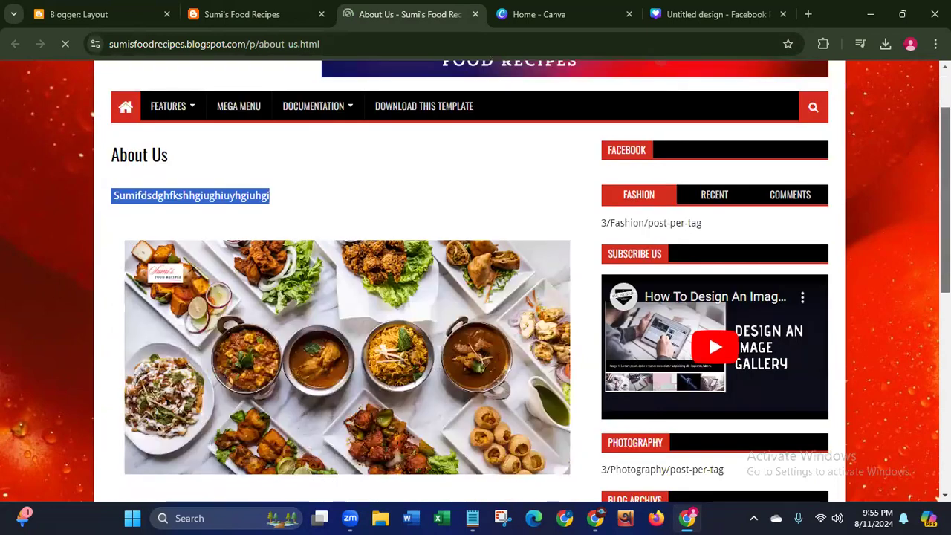
scroll(355, 210, "up", 1)
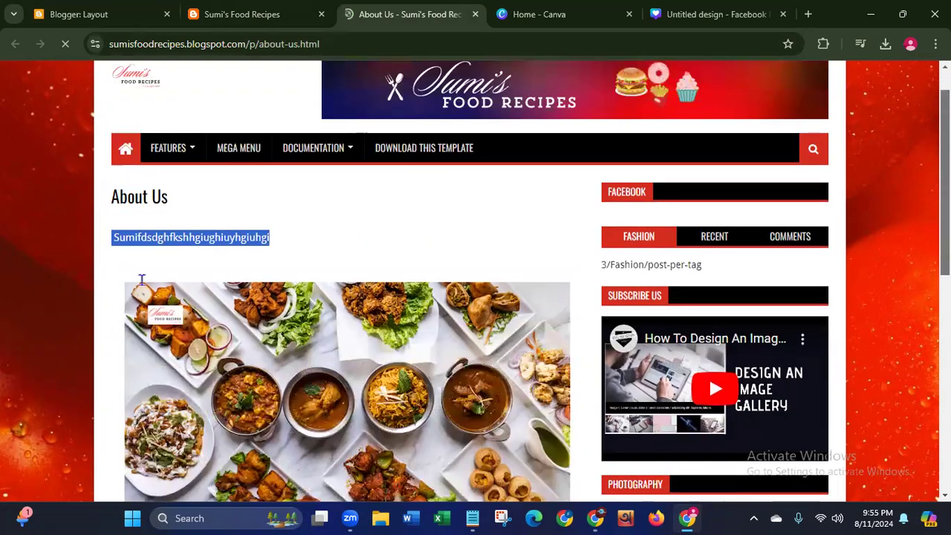
scroll(191, 276, "up", 1)
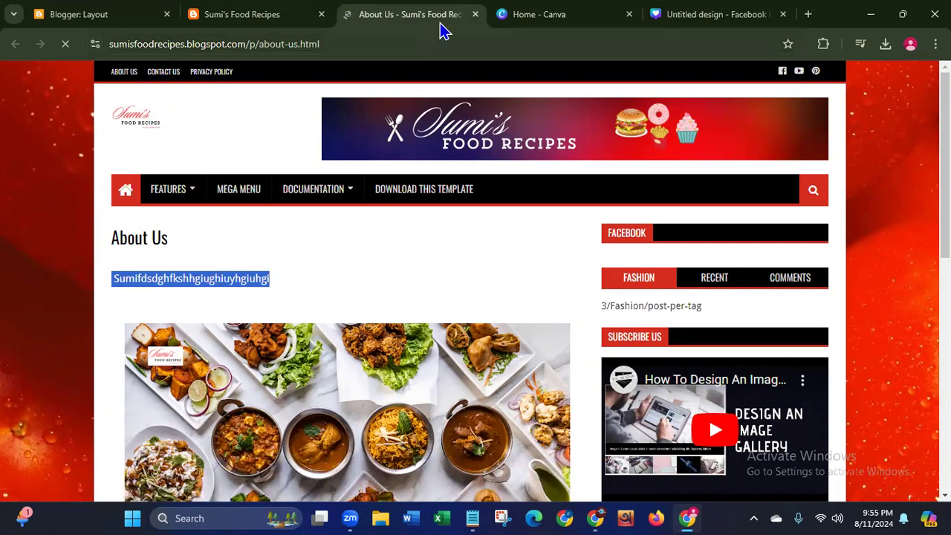
key("ctrl+w")
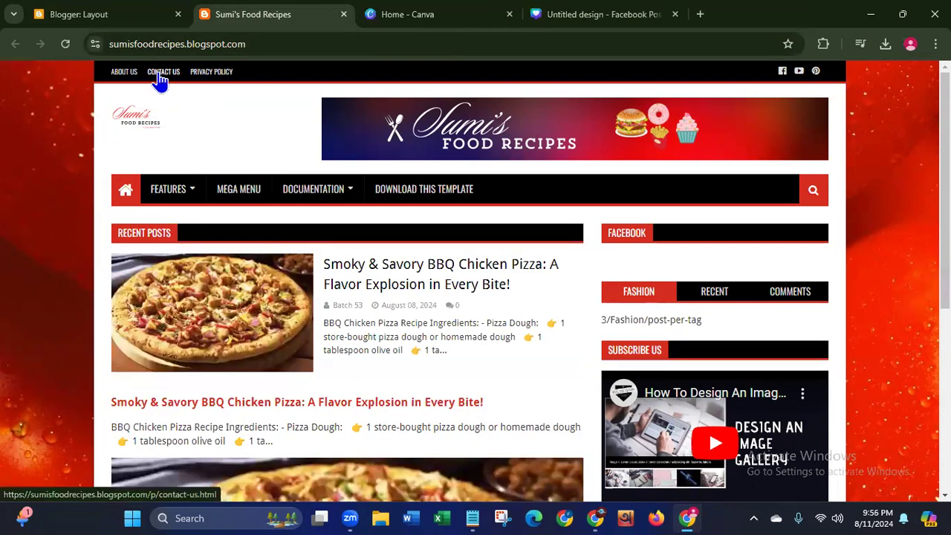
Step: Open the live blog's Contact Us navigation link in a new tab and reload the page
right_click(160, 74)
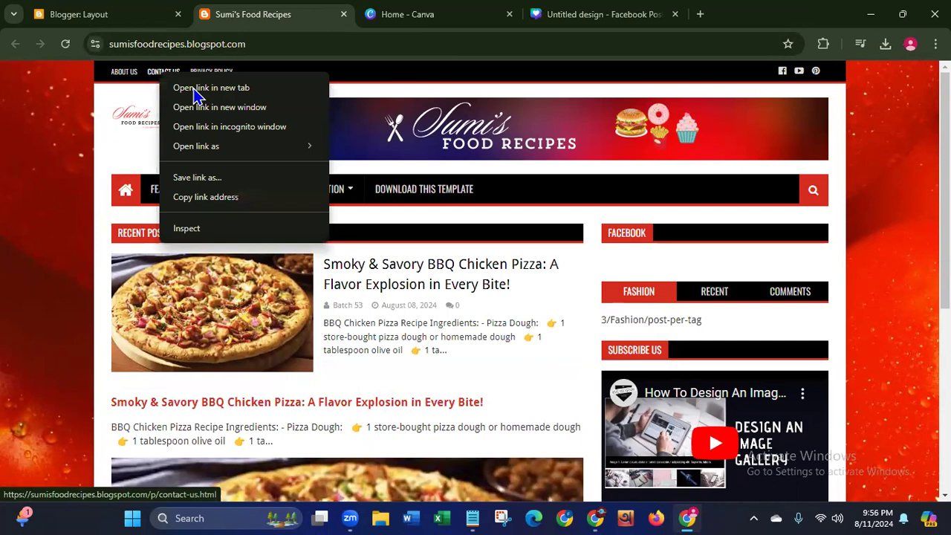
left_click(197, 88)
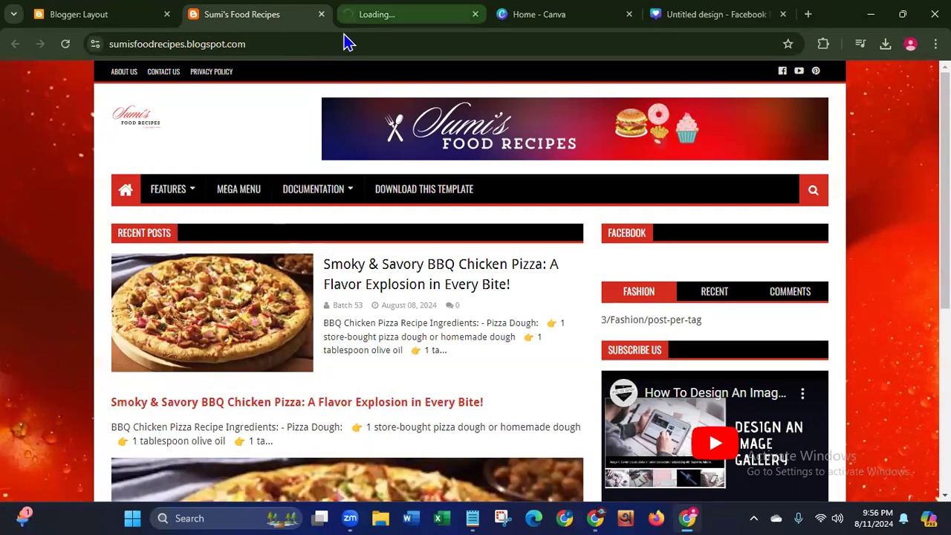
left_click(357, 16)
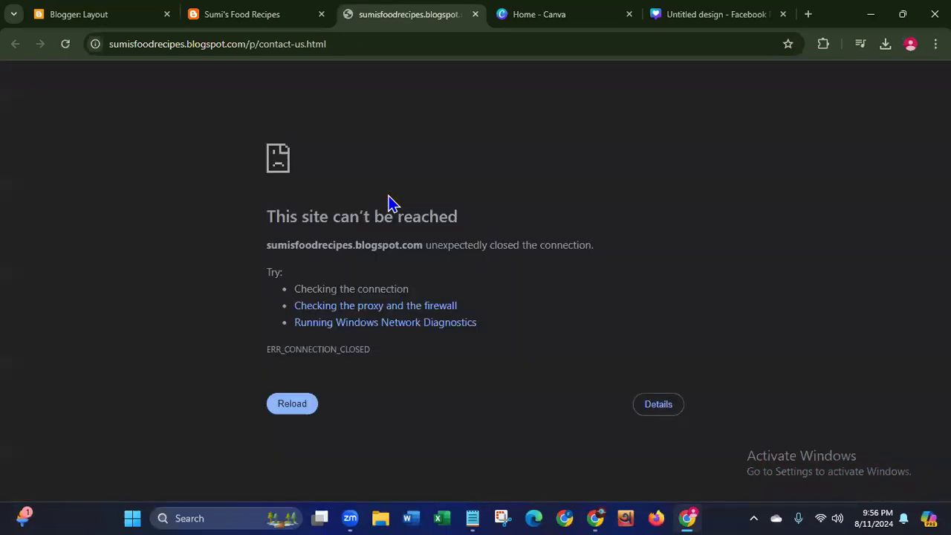
left_click(296, 407)
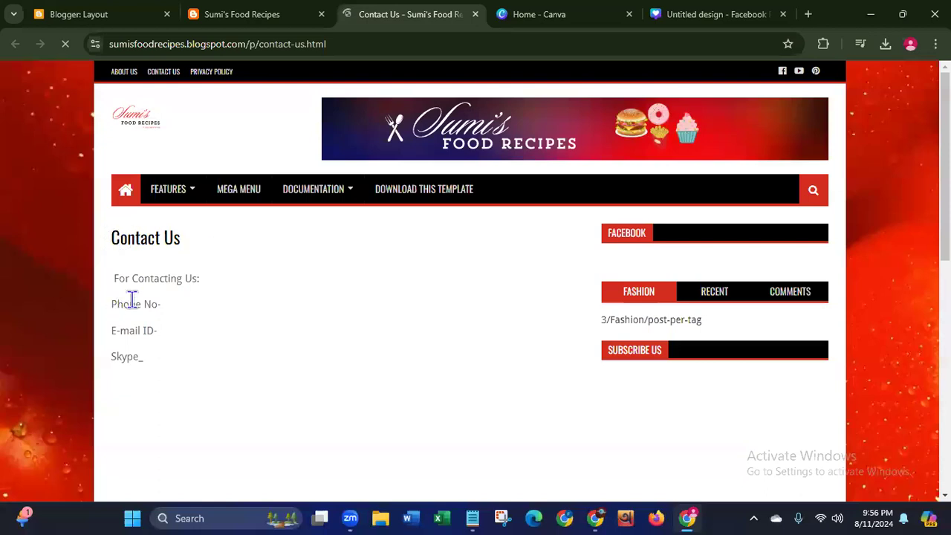
Step: Review the published Contact Us page's contact lines and image, and close its tab
double_click(110, 358)
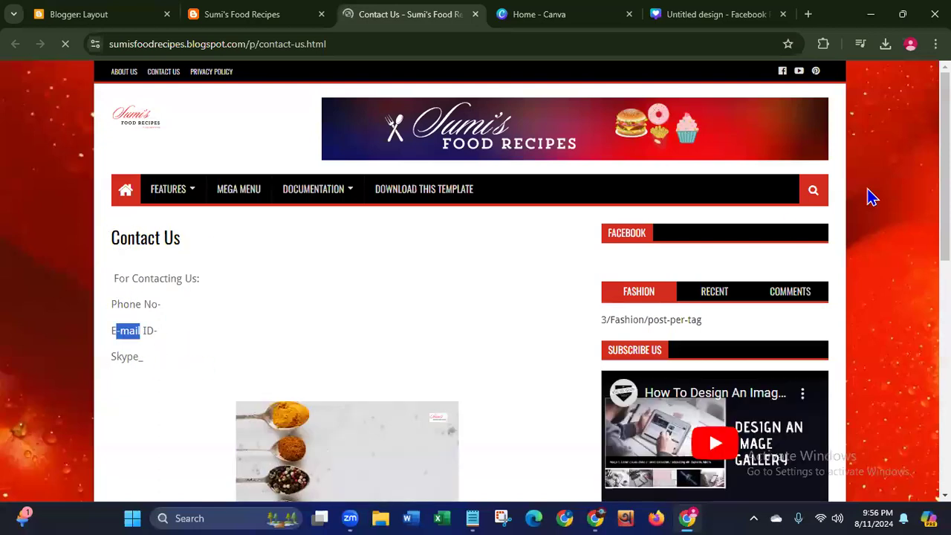
scroll(476, 298, "down", 1)
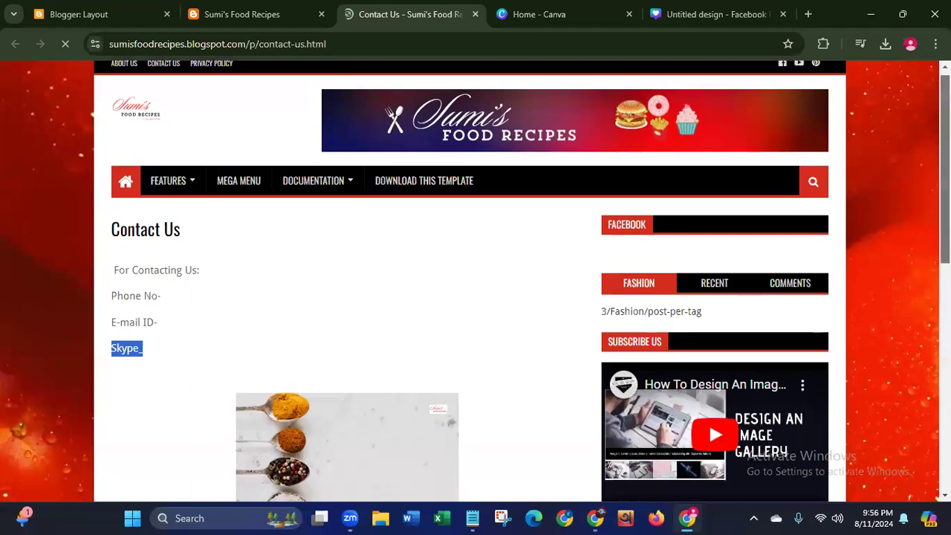
scroll(476, 298, "down", 2)
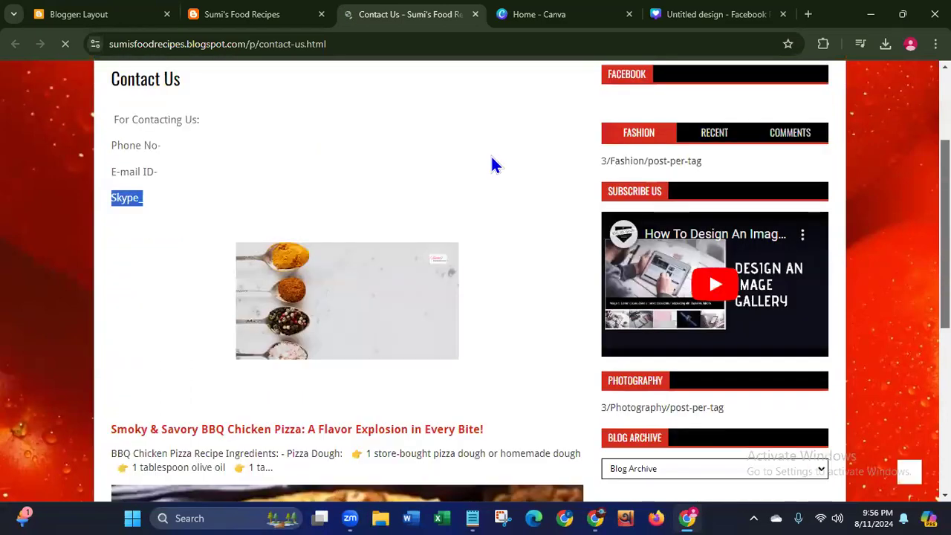
scroll(493, 163, "up", 2)
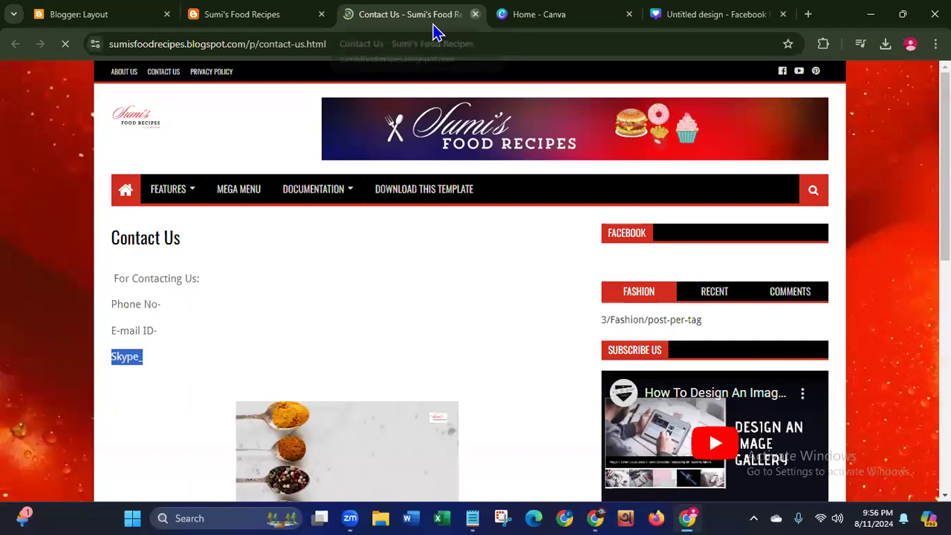
key("ctrl+w")
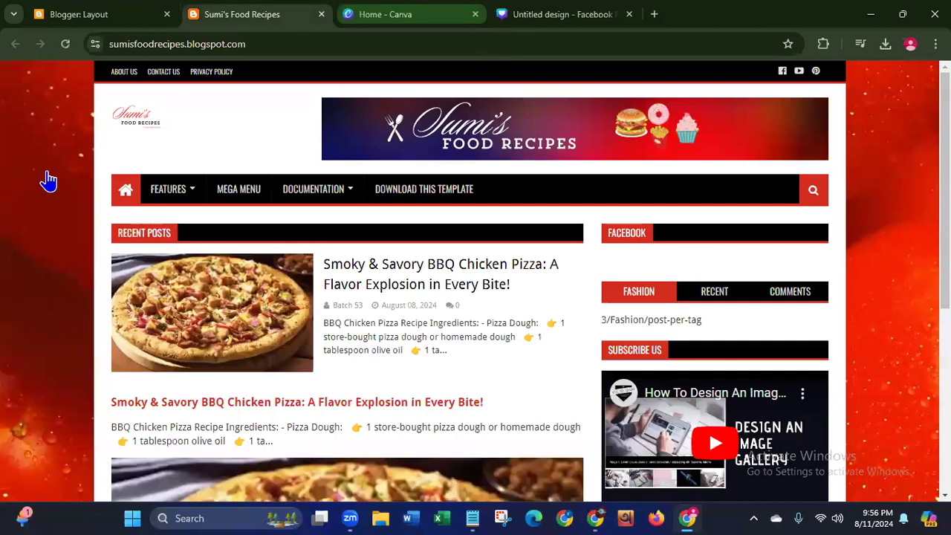
Step: In the blog layout's Main Menu gadget, delete the _Multi DropDown, __DropDown 1, __DropDown 2 and __DropDown 3 items
left_click(95, 26)
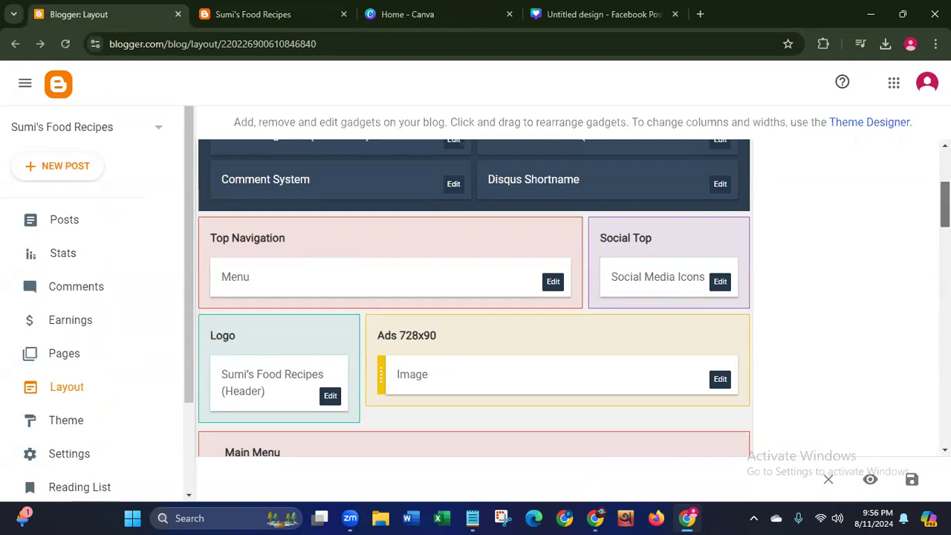
scroll(474, 297, "down", 3)
scroll(420, 209, "down", 1)
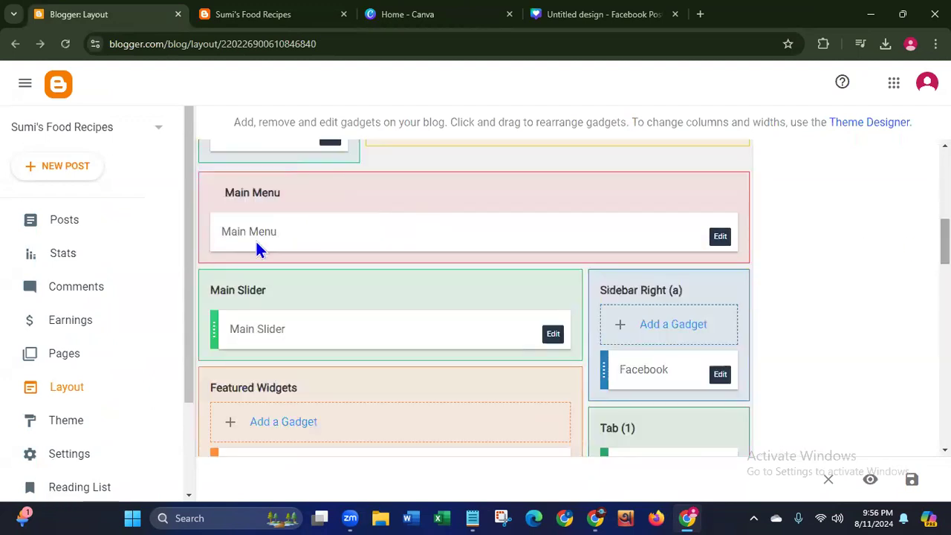
left_click(719, 238)
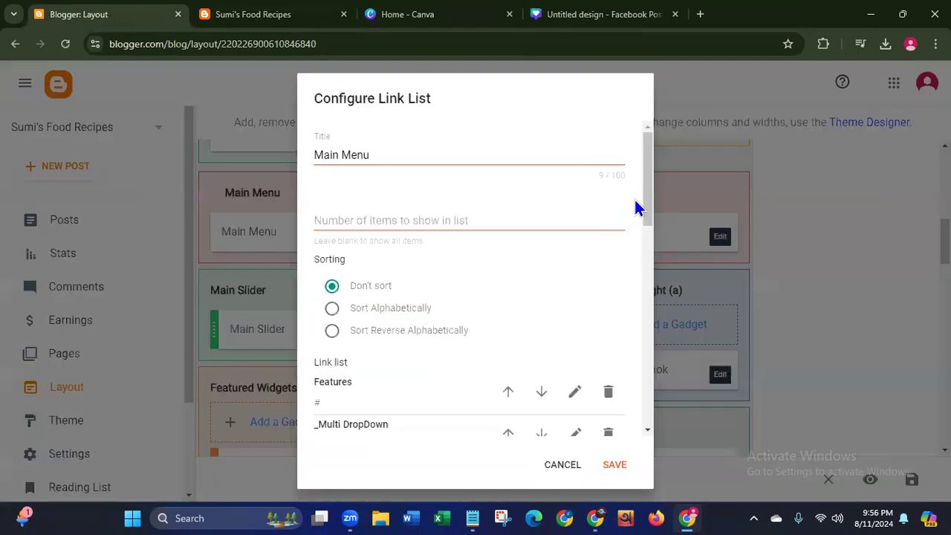
scroll(641, 238, "down", 3)
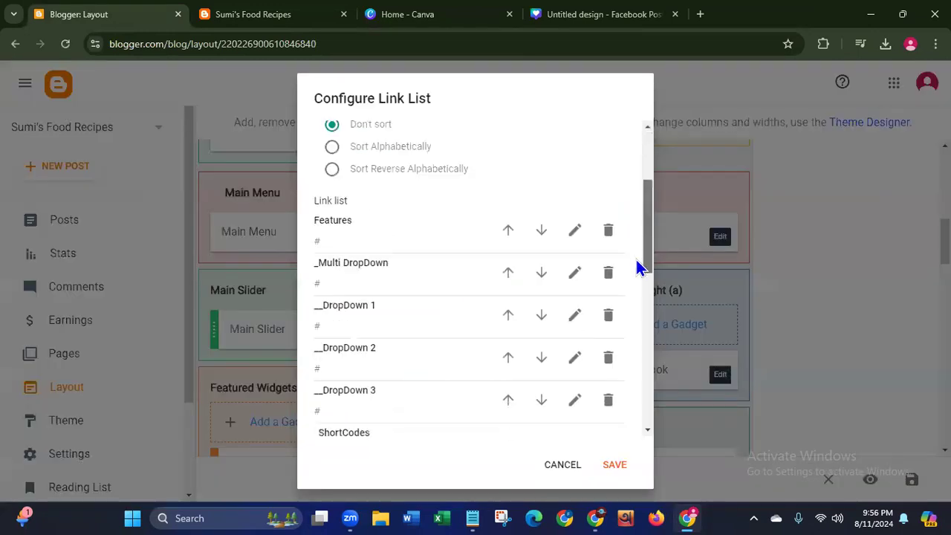
scroll(635, 272, "down", 5)
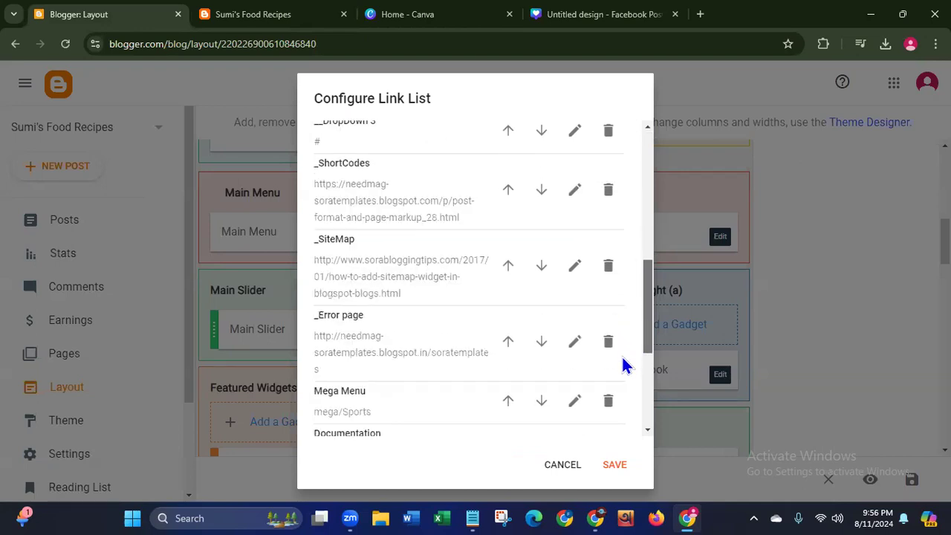
scroll(623, 405, "down", 3)
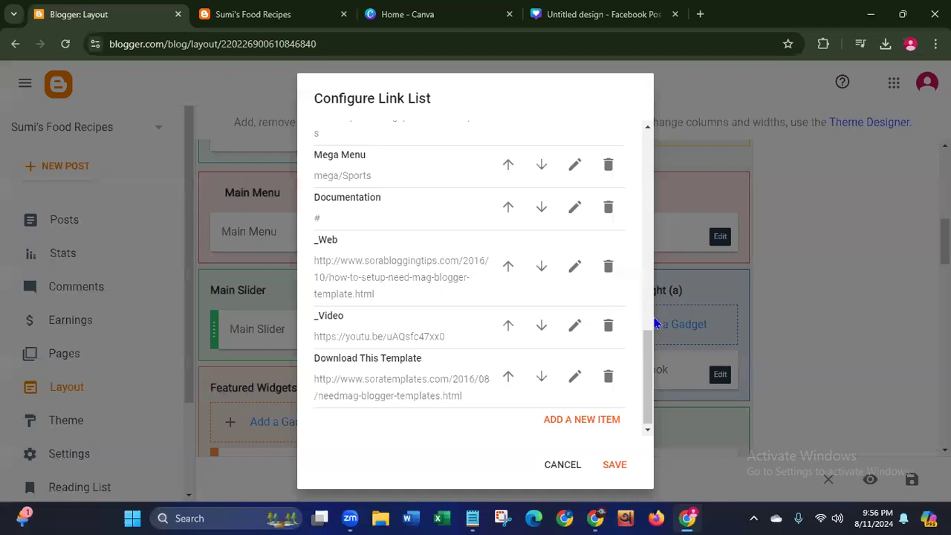
scroll(657, 287, "up", 6)
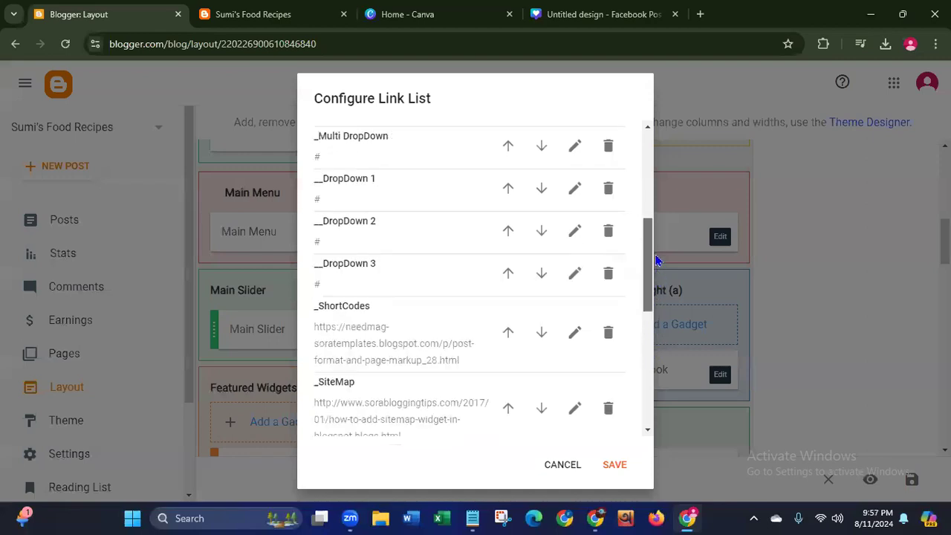
scroll(656, 245, "up", 3)
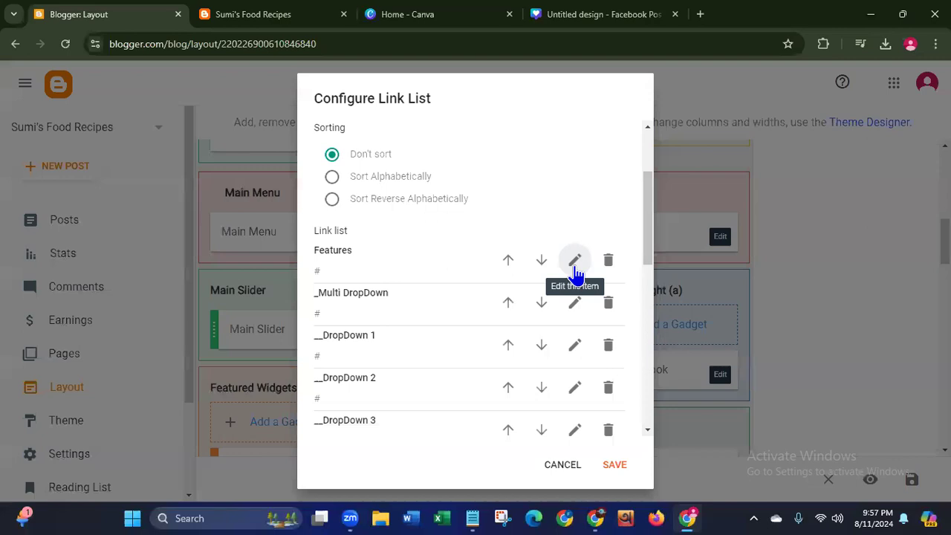
left_click(608, 303)
left_click(608, 303)
left_click(608, 303)
left_click(608, 303)
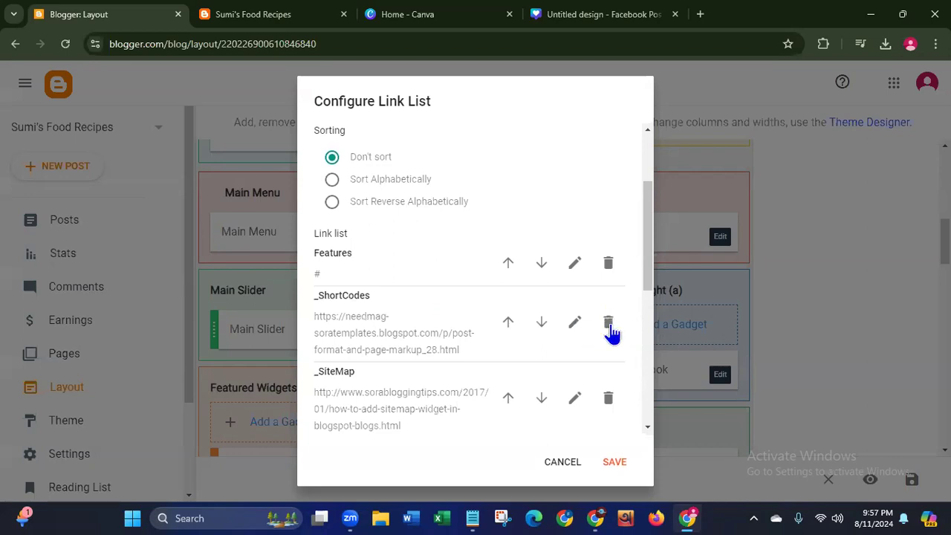
Step: Delete the _ShortCodes, _SiteMap and _Error page items from the Main Menu link list
left_click(609, 325)
left_click(609, 326)
left_click(609, 329)
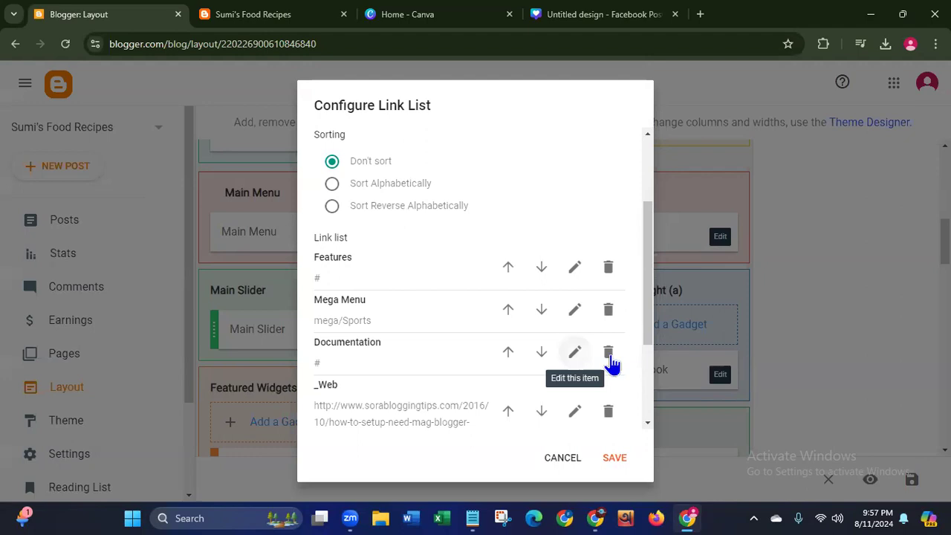
Step: Delete the Documentation, _Web and Download This Template items from the Main Menu, and save the link list and blog layout
left_click(610, 375)
left_click(609, 371)
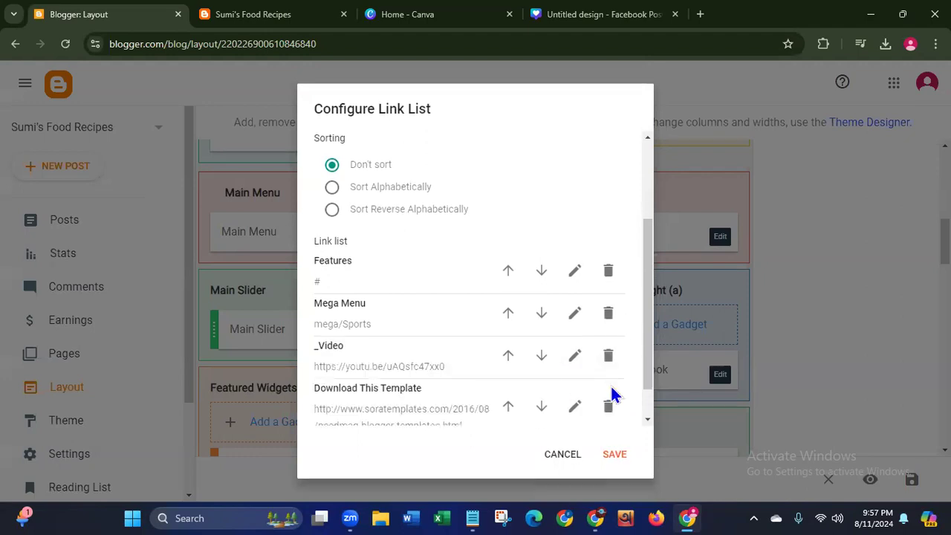
left_click(610, 407)
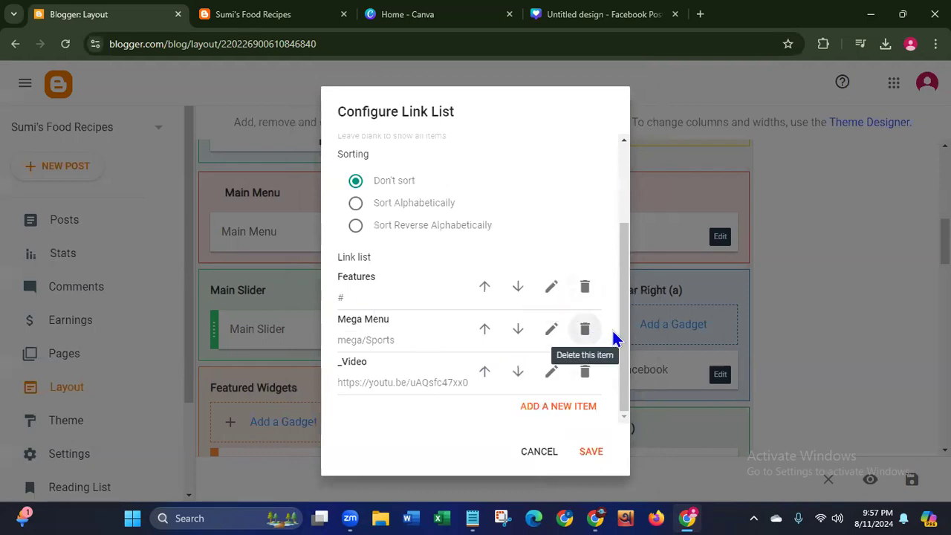
left_click(589, 451)
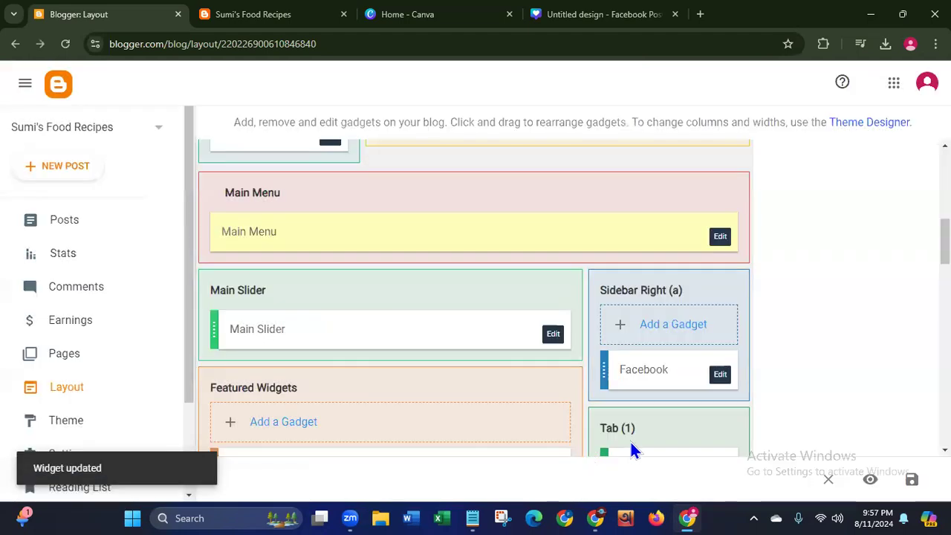
left_click(912, 479)
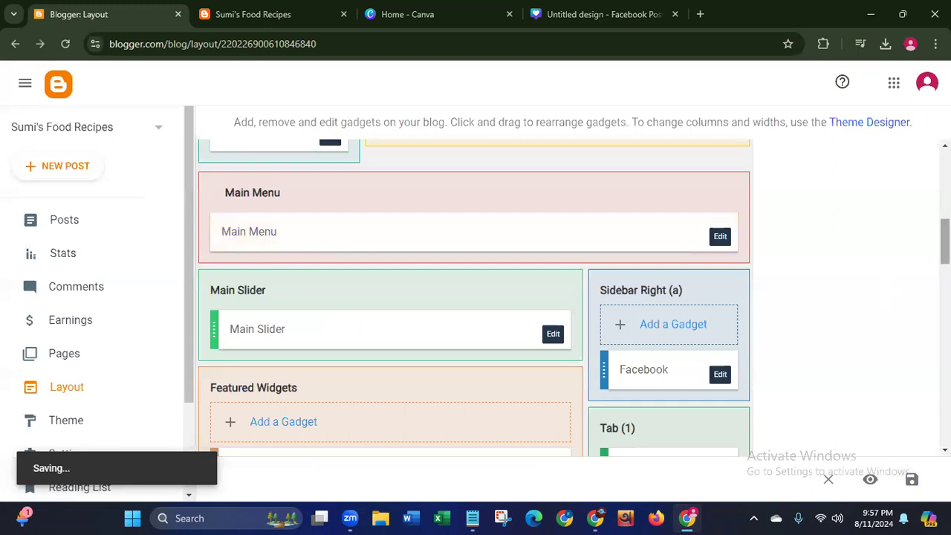
Step: Remove the Technology and Sports gadgets from the Featured Widgets section
scroll(475, 298, "down", 2)
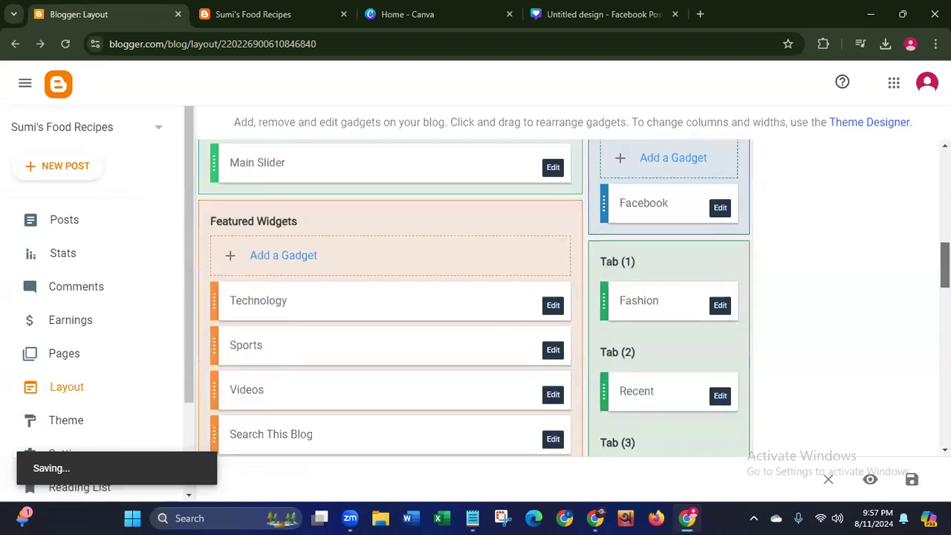
scroll(476, 297, "down", 2)
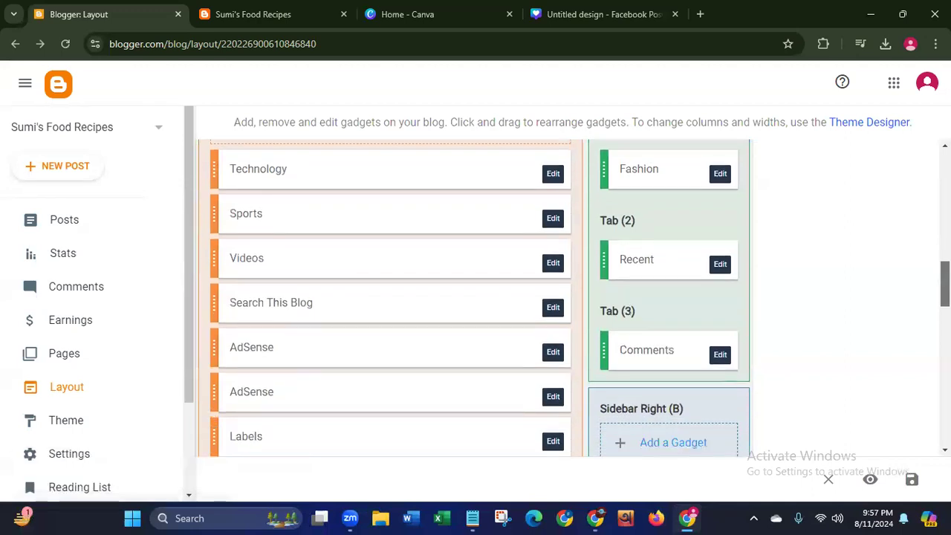
left_click(554, 174)
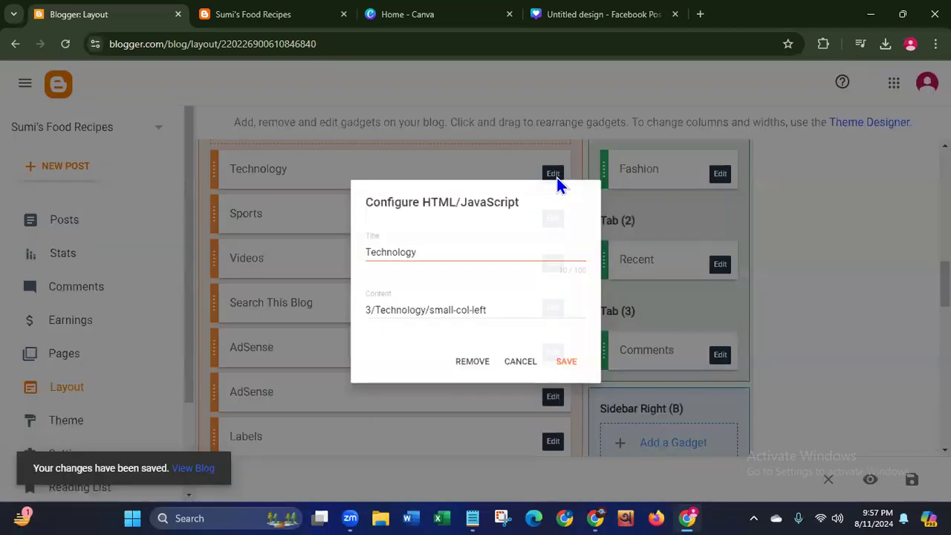
left_click(473, 368)
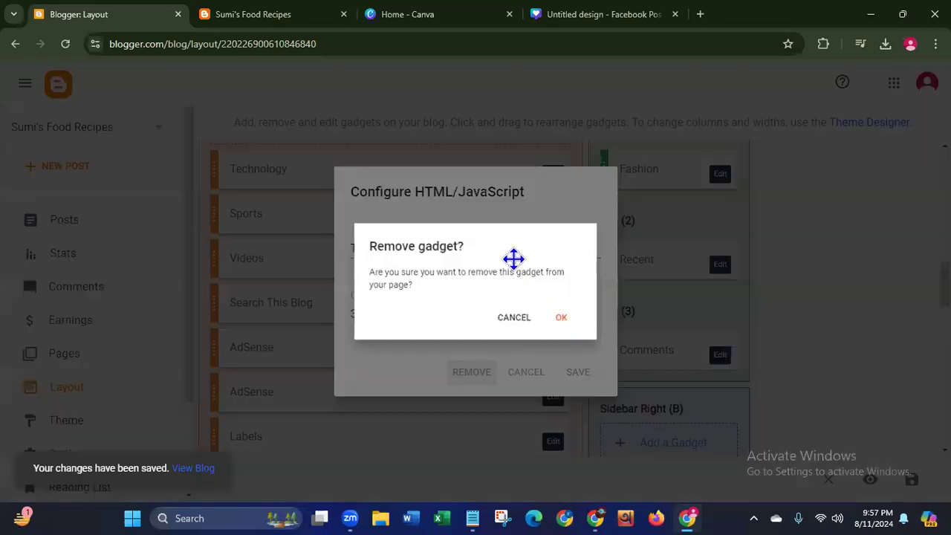
left_click(562, 318)
left_click(555, 174)
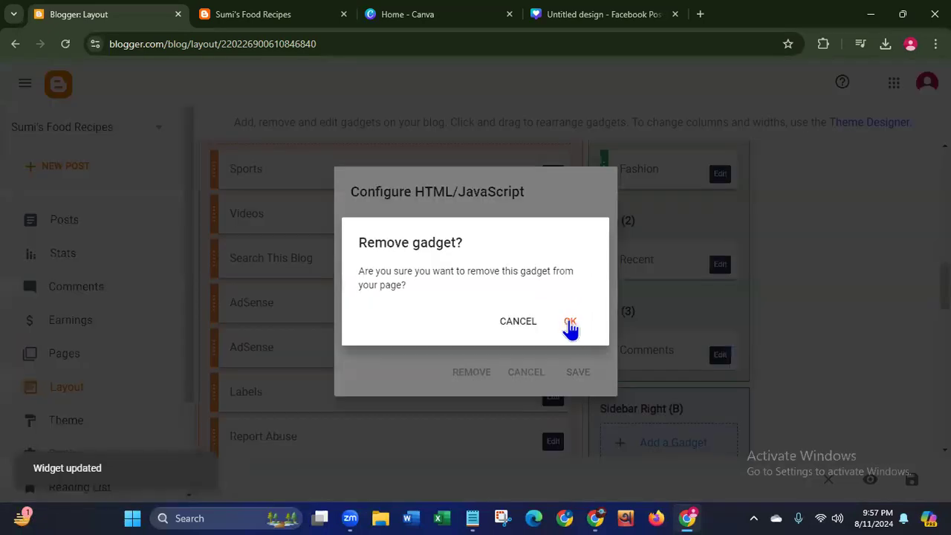
left_click(569, 322)
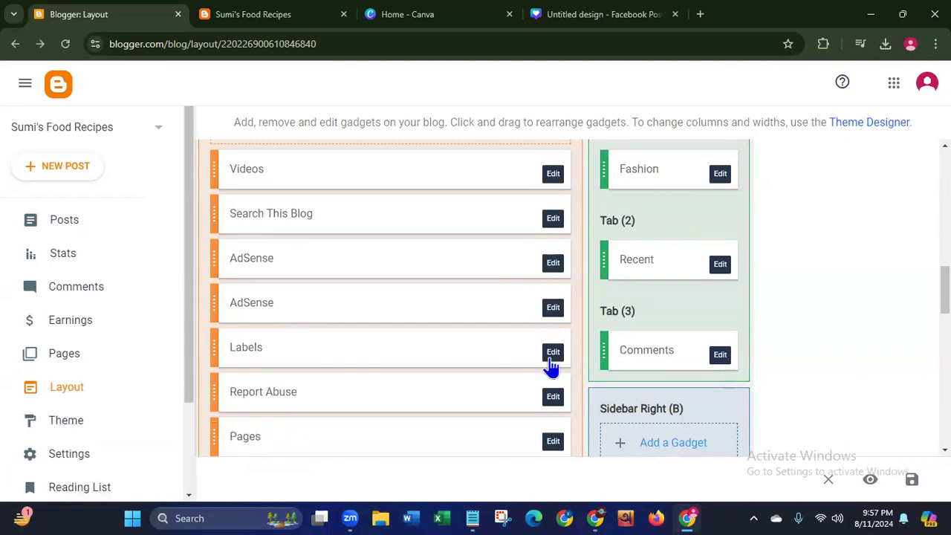
Step: Remove the Labels gadget and the AdSense gadget just above it from the Featured Widgets section
left_click(552, 355)
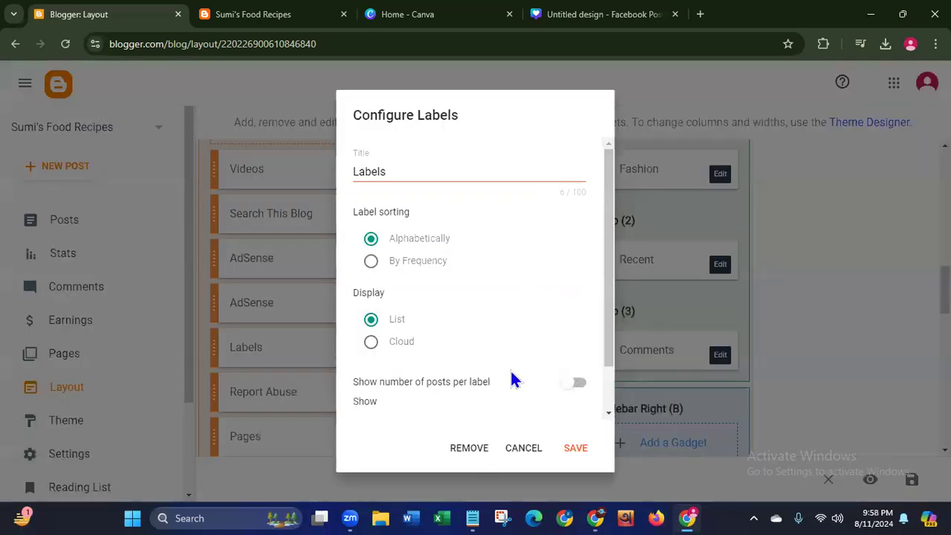
left_click(469, 447)
left_click(567, 320)
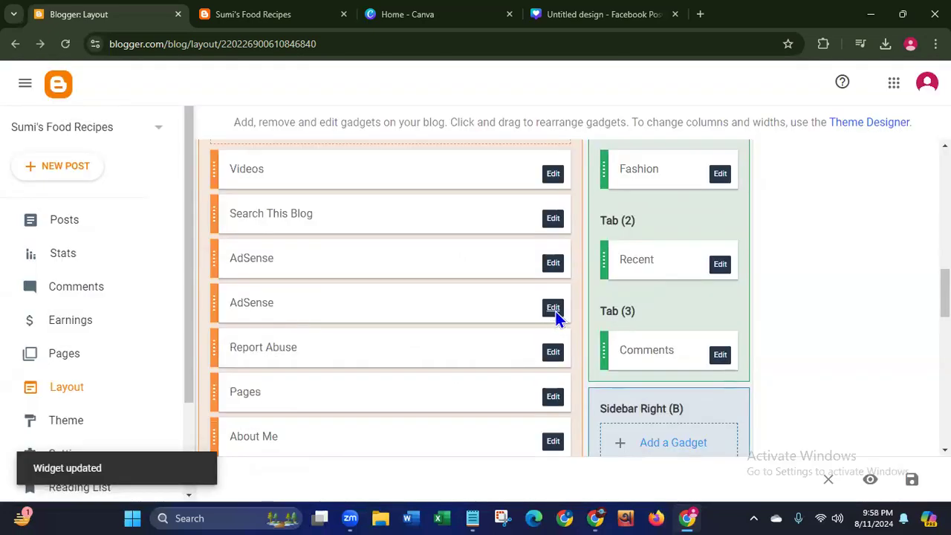
left_click(554, 309)
left_click(498, 351)
left_click(571, 322)
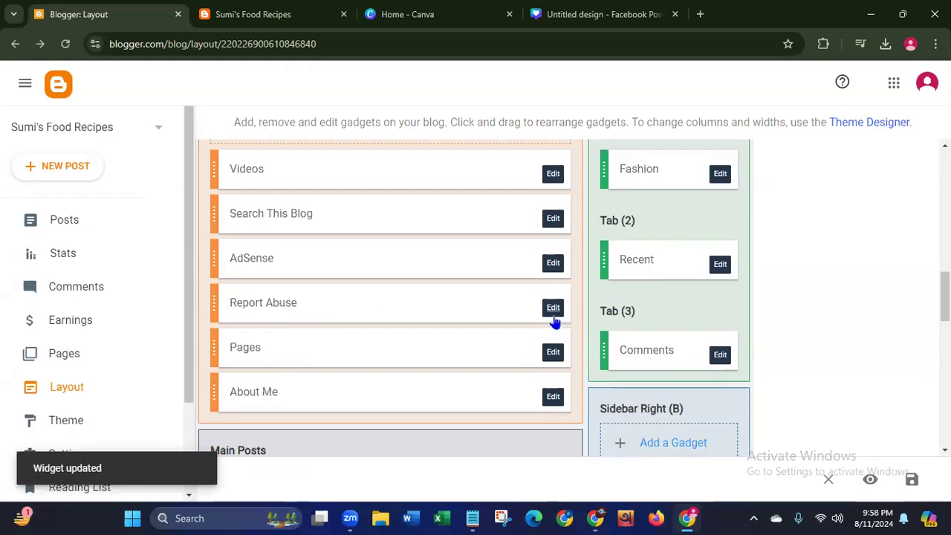
Step: Remove the Report Abuse gadget from the Featured Widgets section
left_click(554, 307)
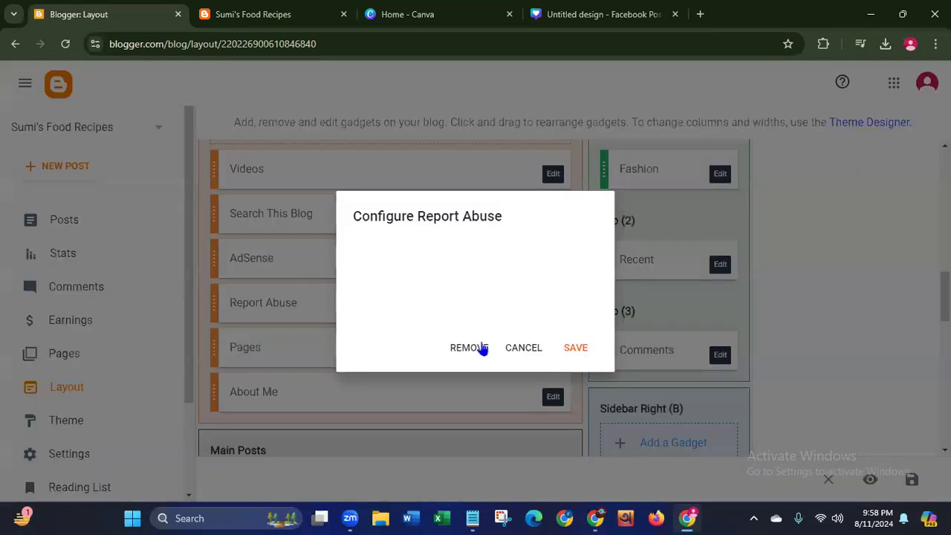
left_click(468, 348)
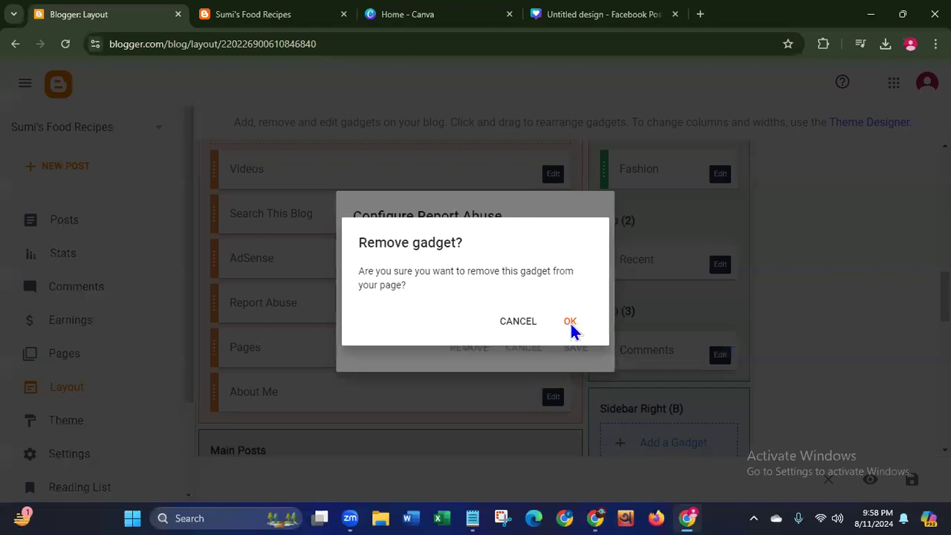
left_click(570, 322)
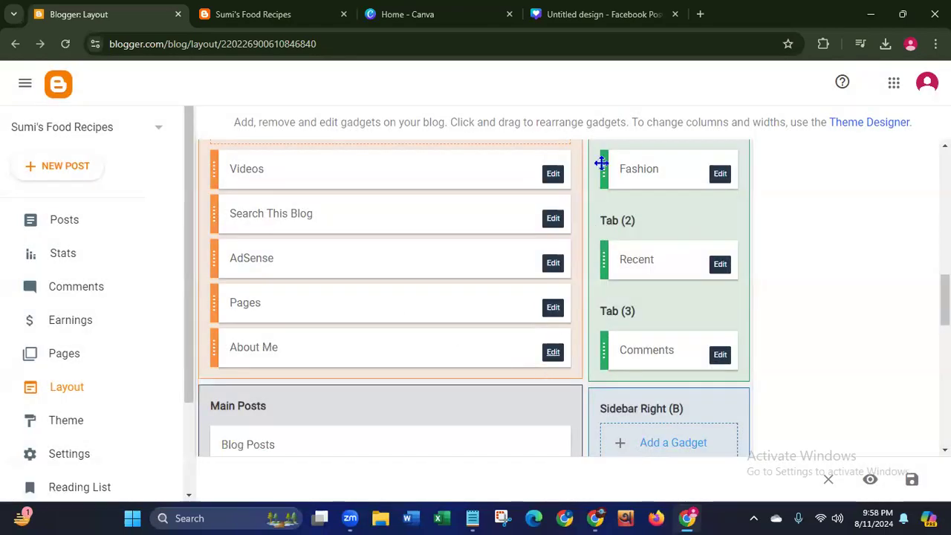
Step: Remove the Music gadget from the Featured Widgets 2 section and close its configuration dialog
scroll(632, 242, "down", 3)
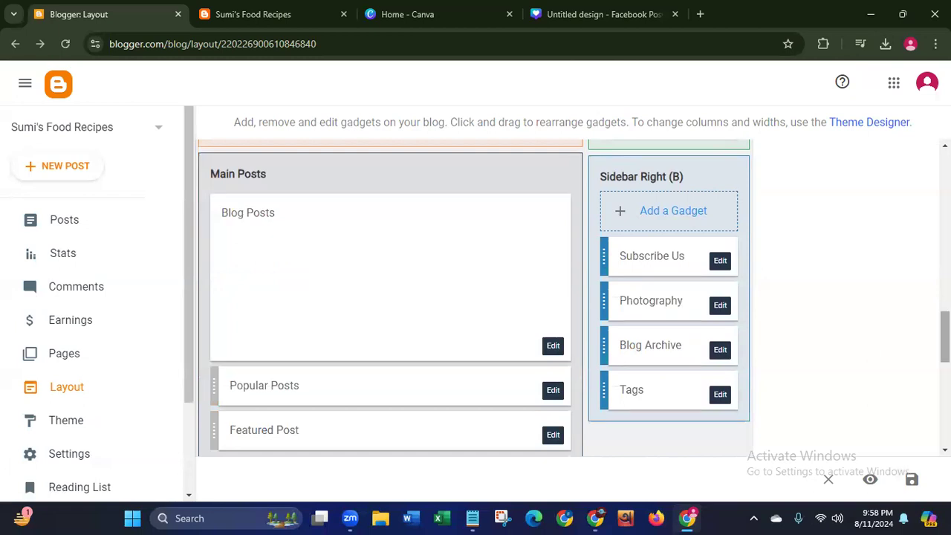
scroll(573, 297, "down", 4)
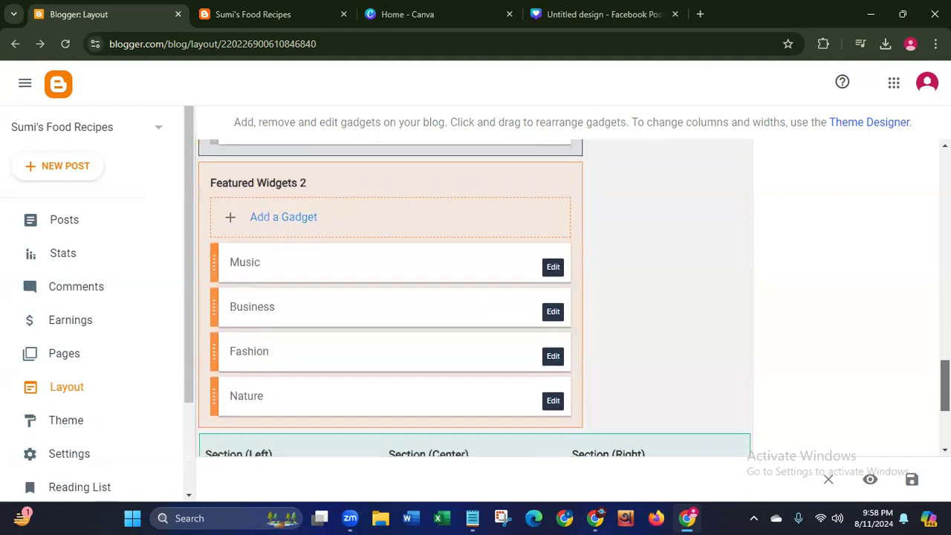
scroll(573, 298, "down", 1)
scroll(574, 298, "down", 1)
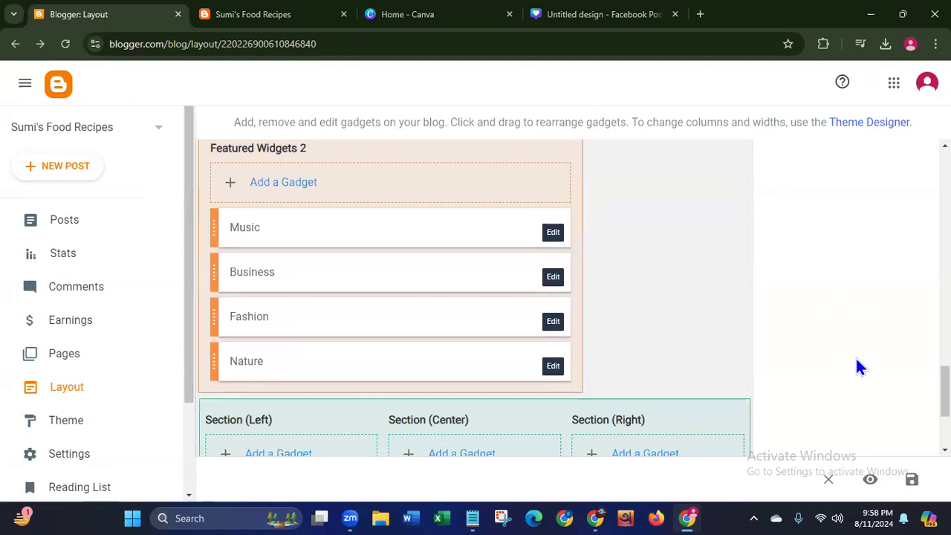
left_click(553, 234)
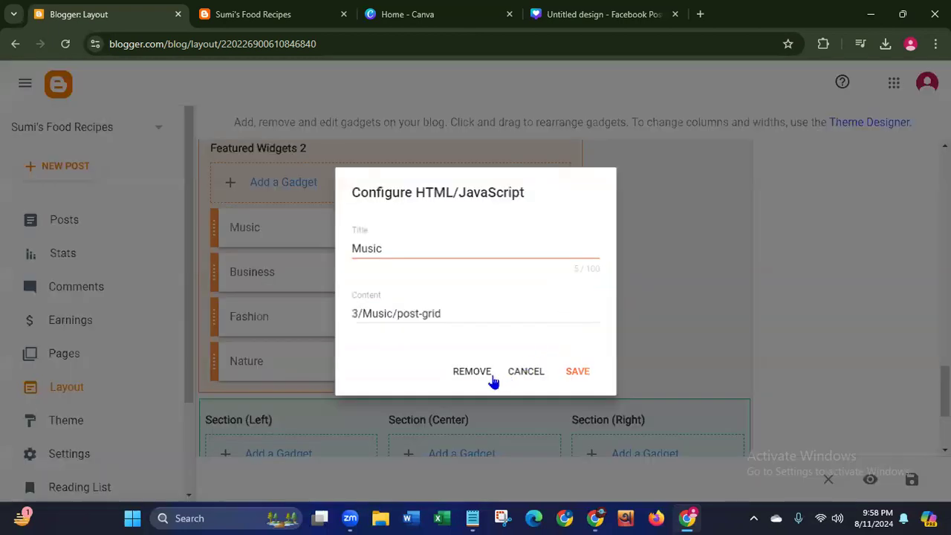
left_click(480, 373)
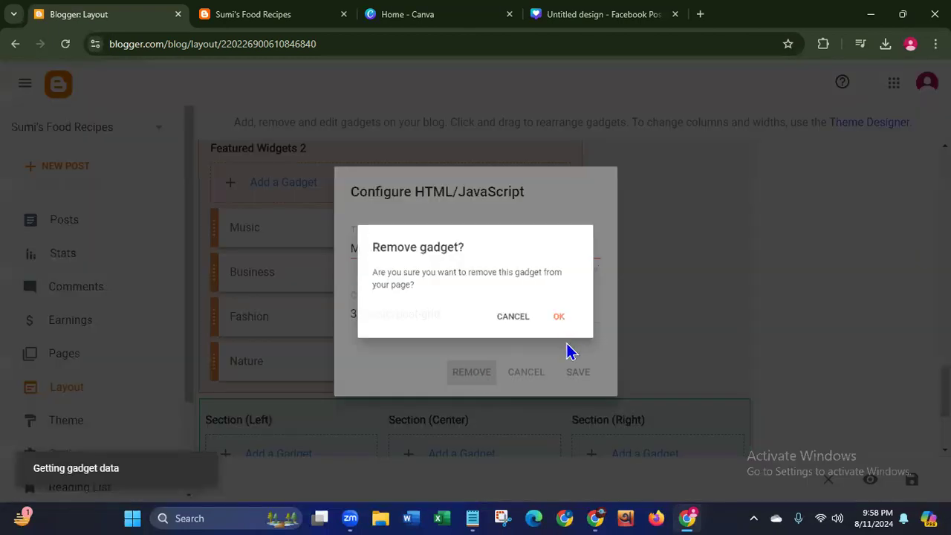
left_click(471, 372)
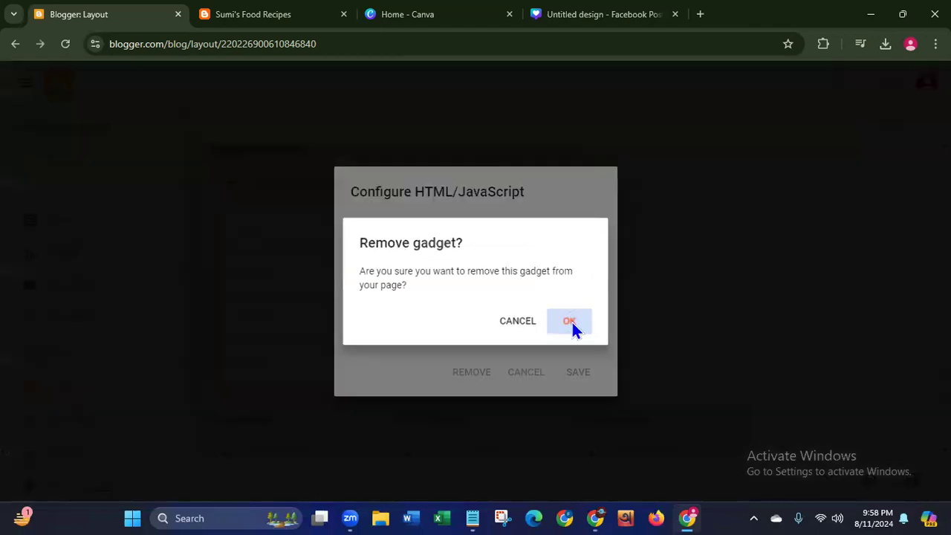
left_click(572, 320)
left_click(474, 375)
left_click(571, 322)
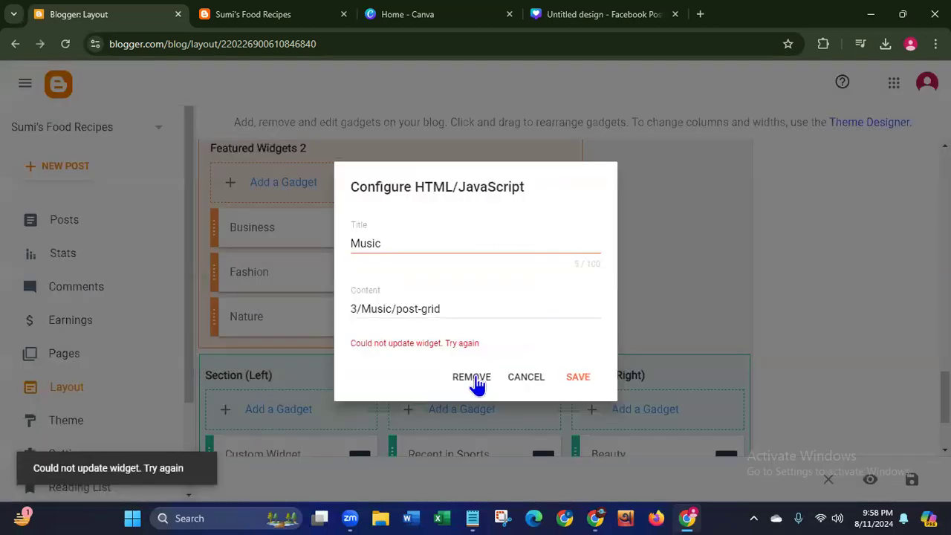
left_click(475, 380)
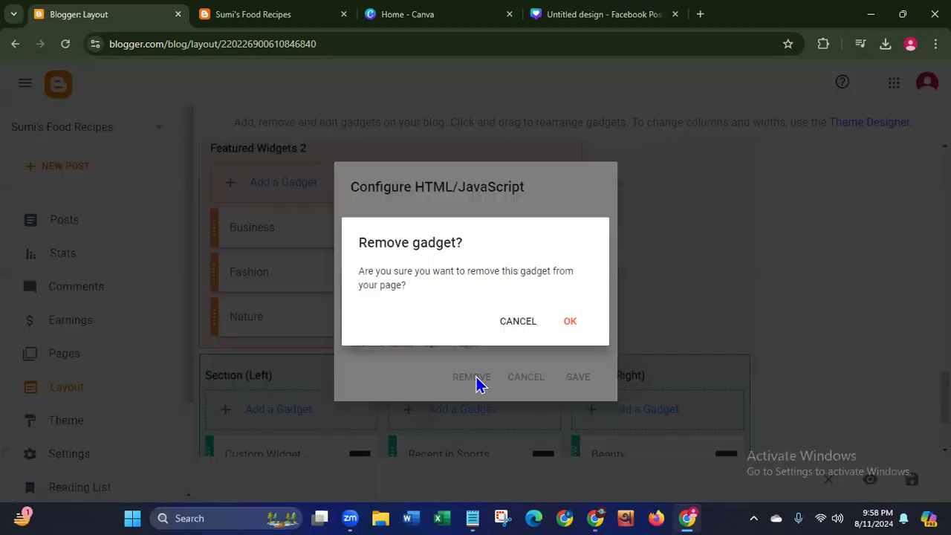
left_click(571, 322)
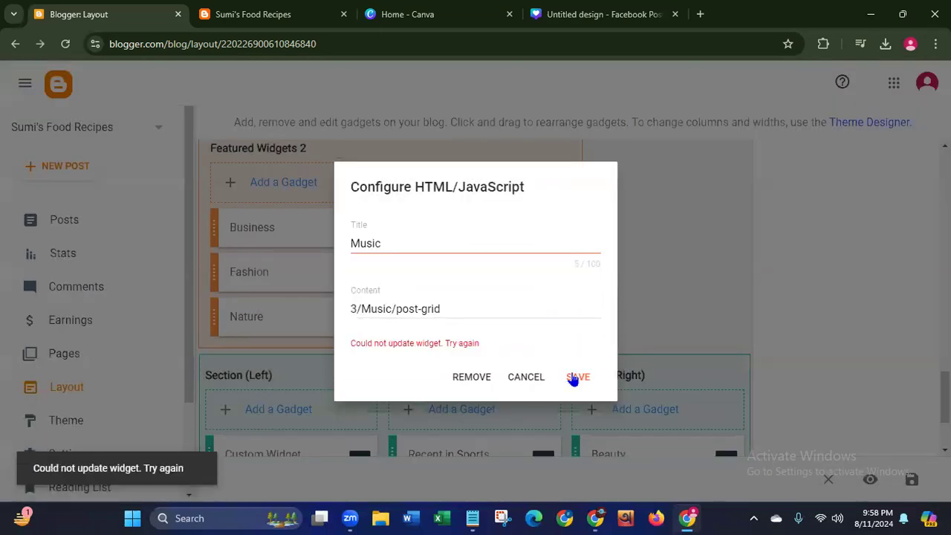
left_click(917, 362)
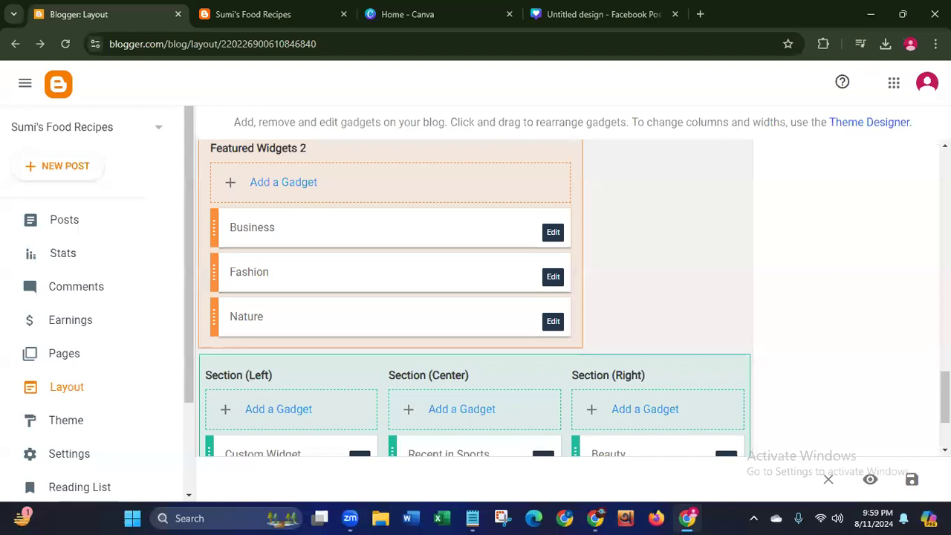
Step: Open the Social Media Icons gadget in the Social Footer section and review its link list
scroll(573, 410, "down", 2)
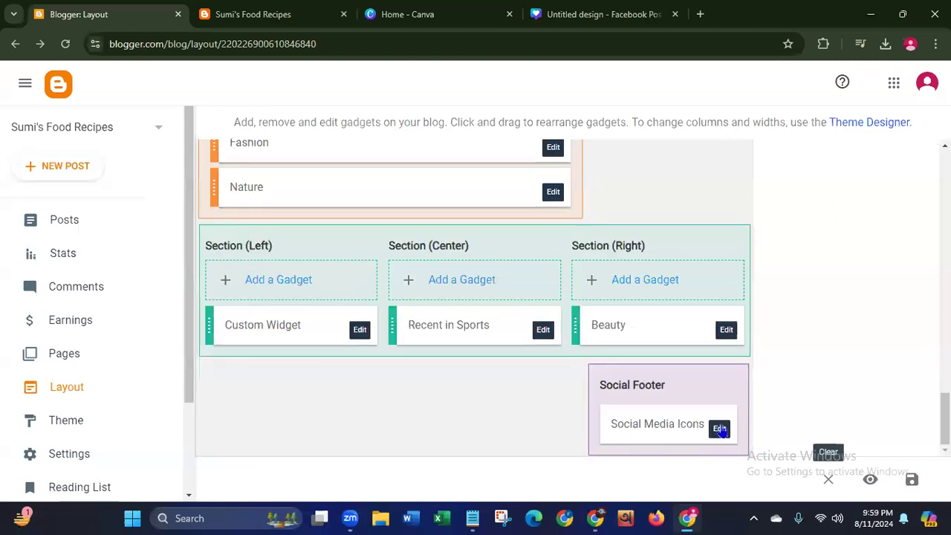
left_click(721, 430)
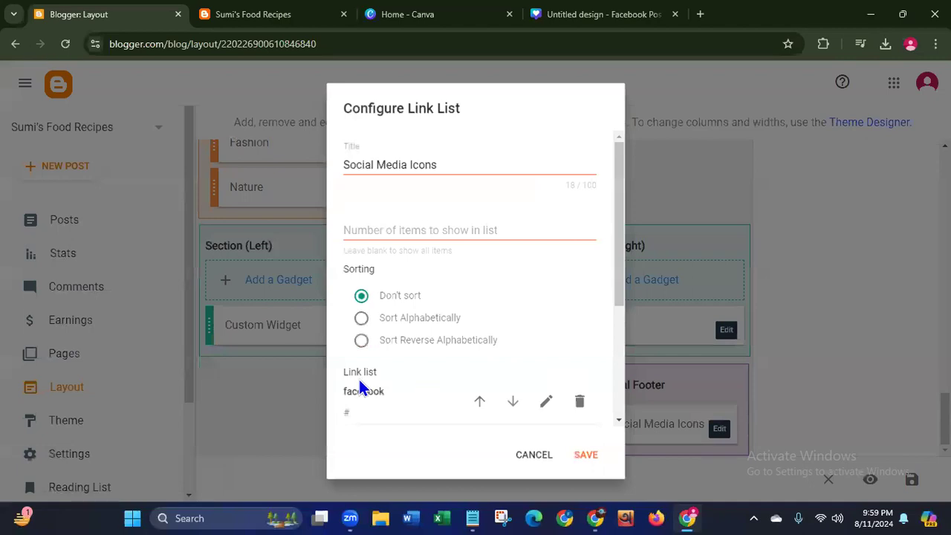
left_click_drag(616, 202, 609, 283)
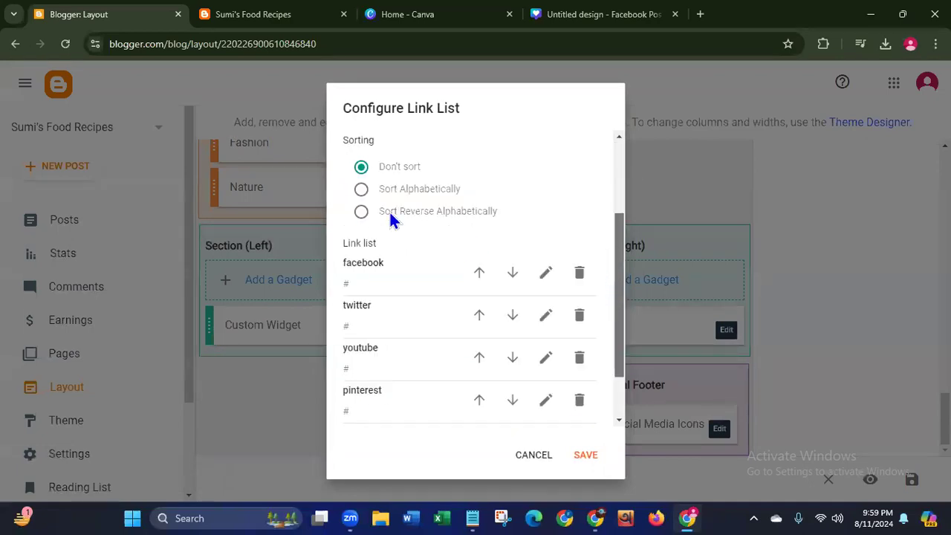
scroll(379, 253, "down", 2)
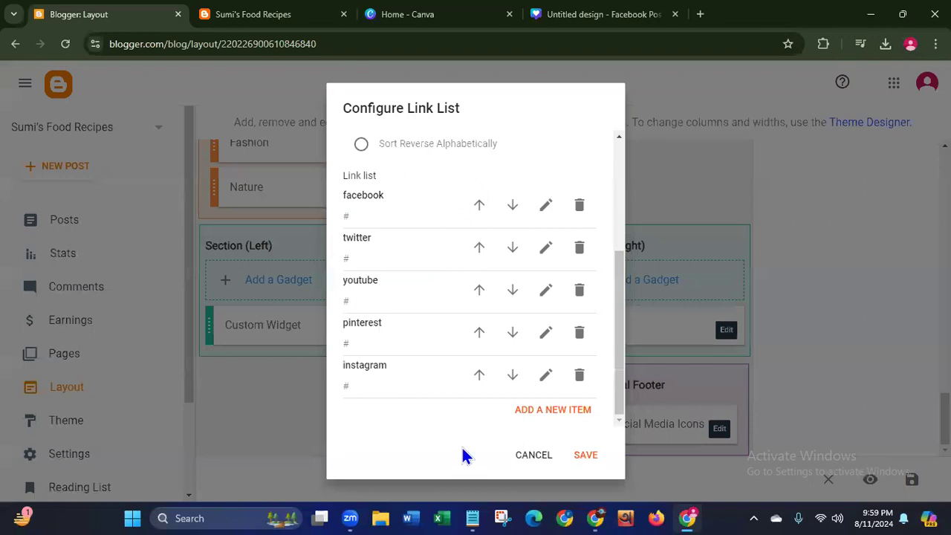
Step: Check the social media icons in the header and footer of the live blog, and return to the link list
left_click(225, 16)
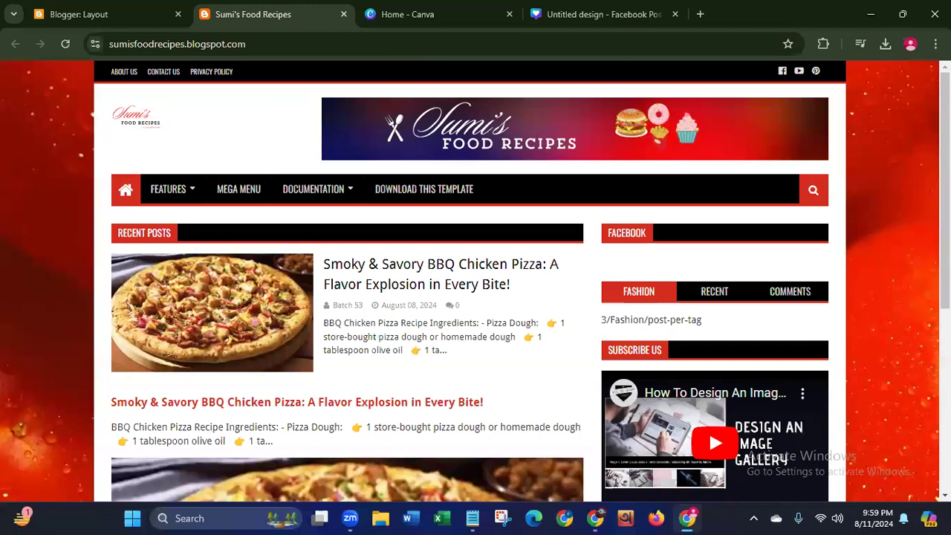
scroll(918, 348, "down", 1)
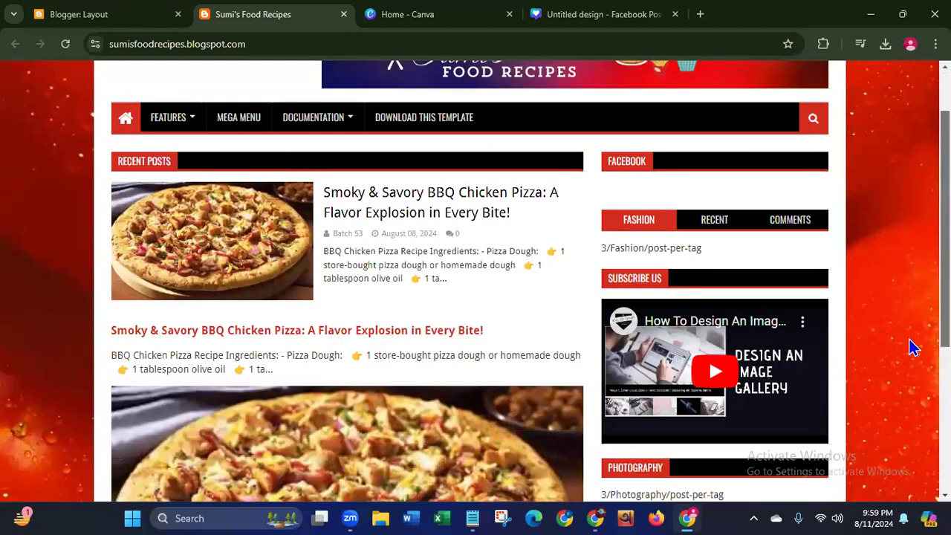
scroll(769, 494, "down", 4)
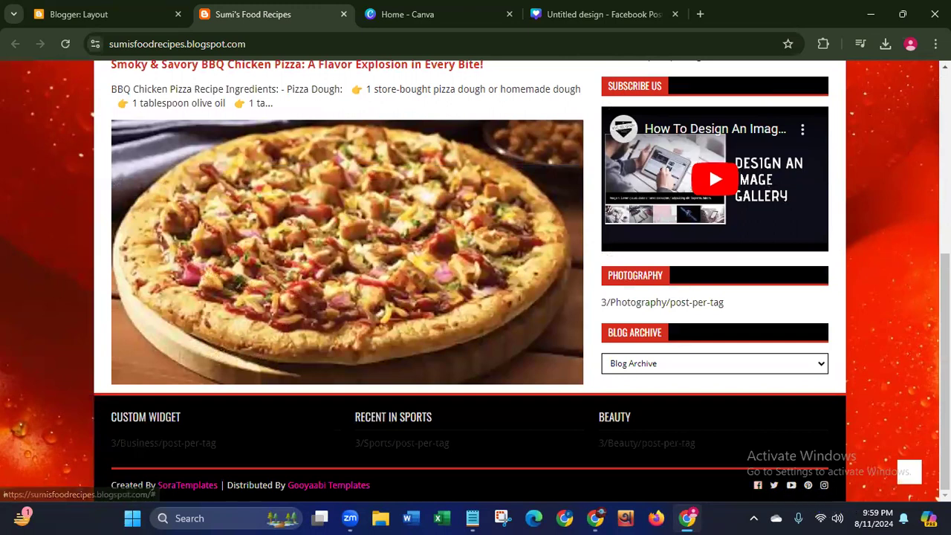
scroll(476, 281, "up", 1)
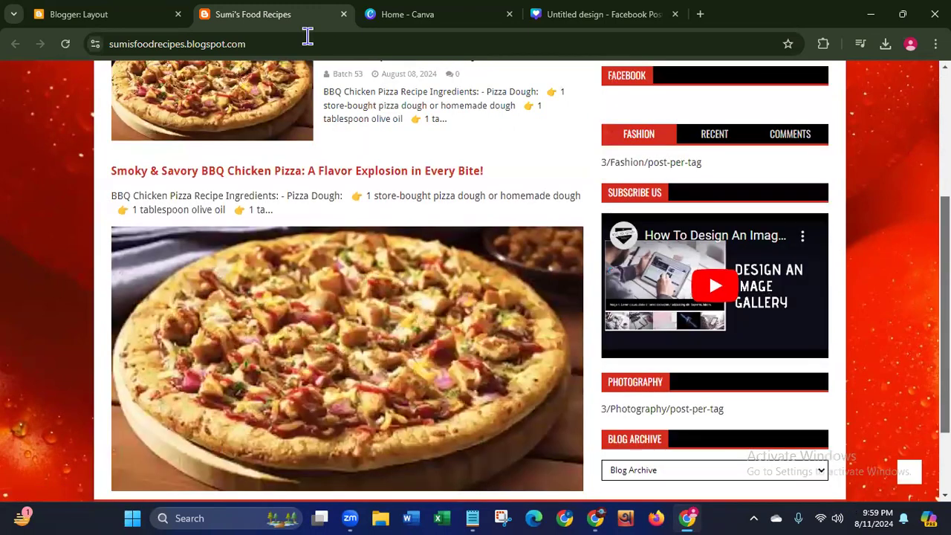
key("Home")
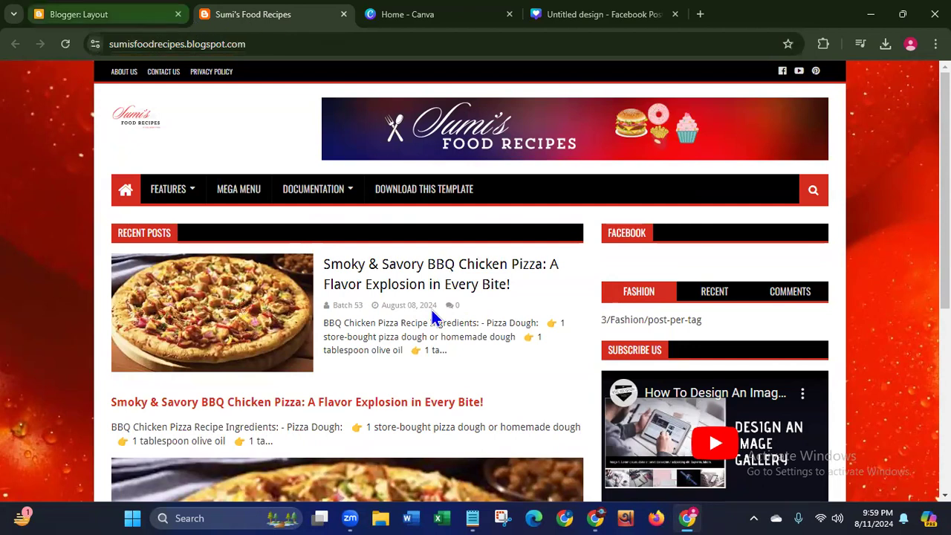
key("ctrl+1")
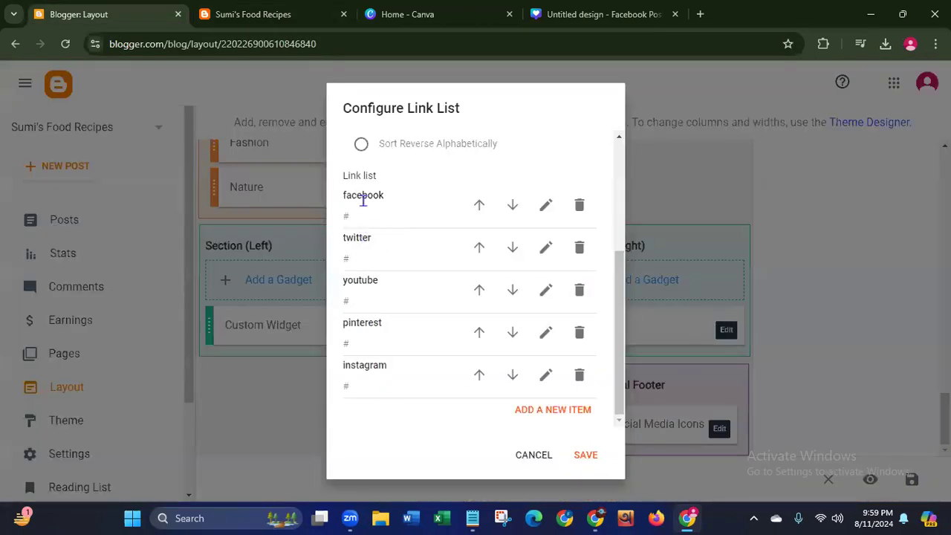
Step: Examine the facebook item's site name and URL fields, and close the link list without saving
left_click(546, 205)
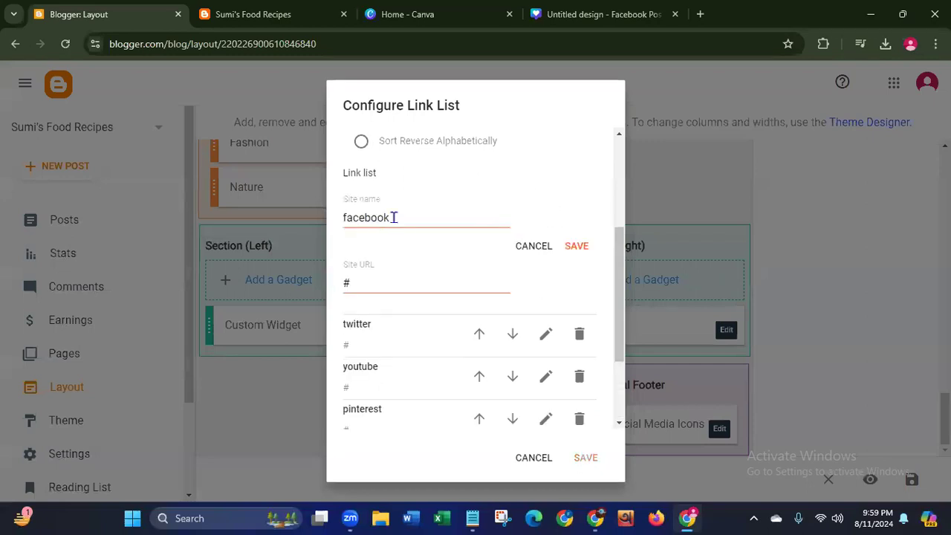
double_click(346, 217)
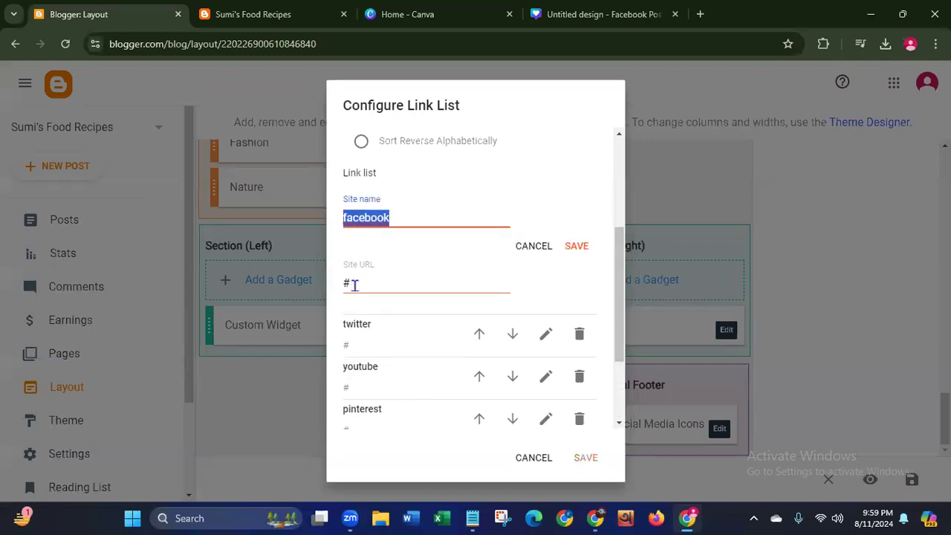
double_click(346, 281)
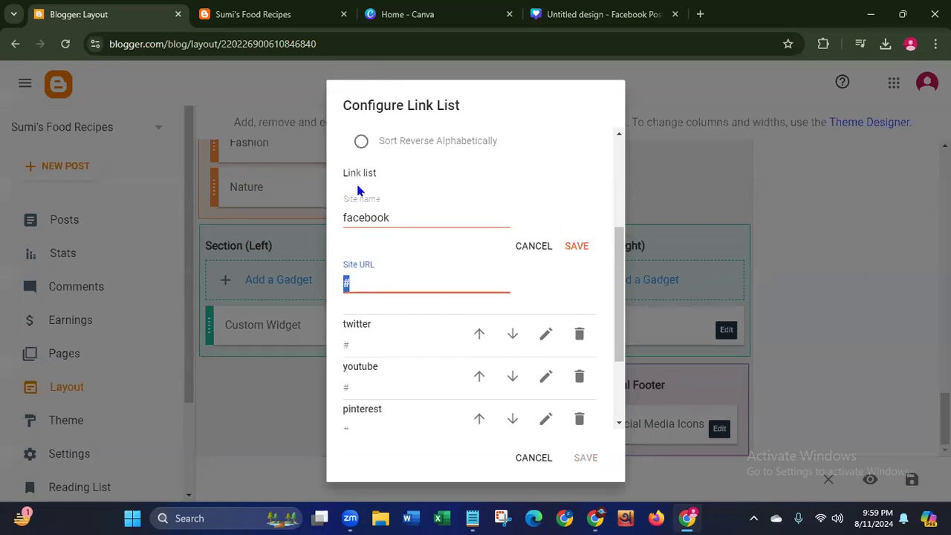
left_click(541, 459)
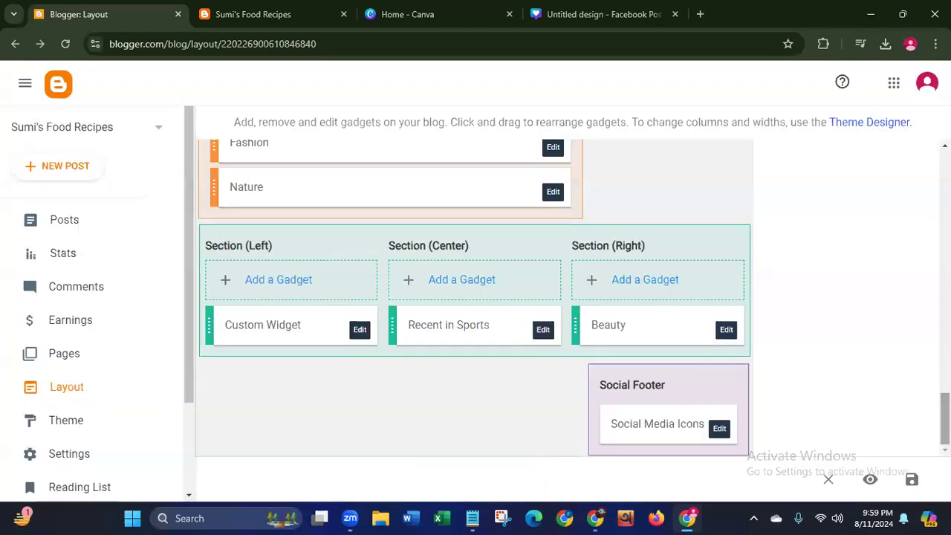
Step: Return to the start of the blog layout and look over the live blog's home page
left_click_drag(944, 419, 945, 171)
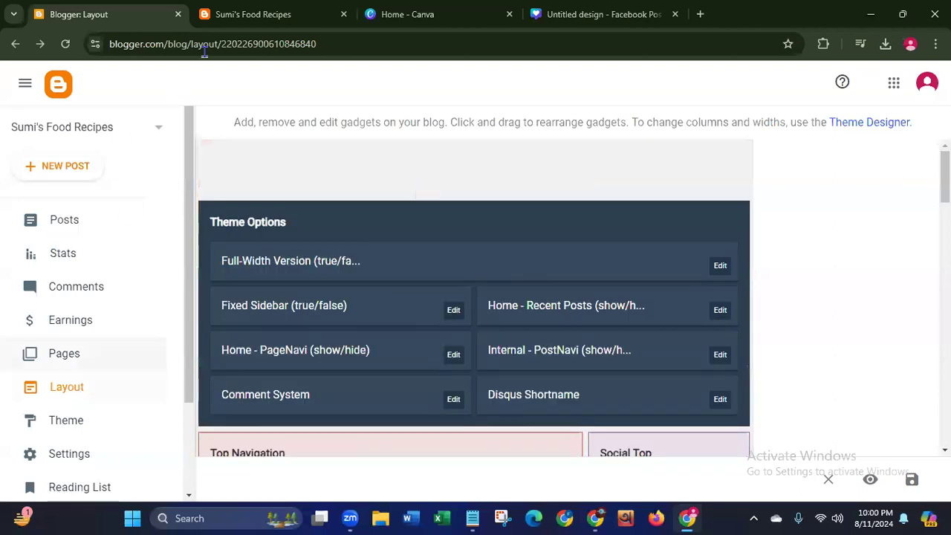
left_click(253, 22)
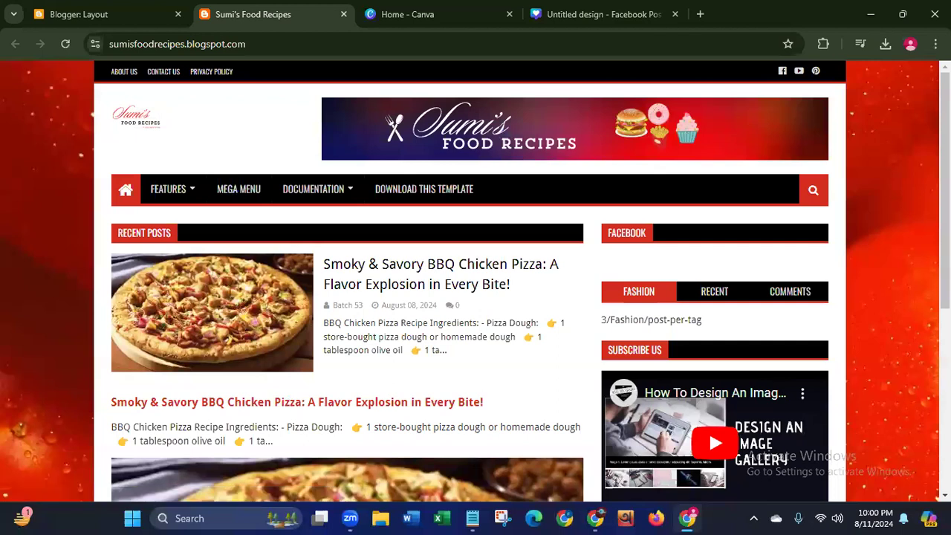
scroll(475, 298, "down", 3)
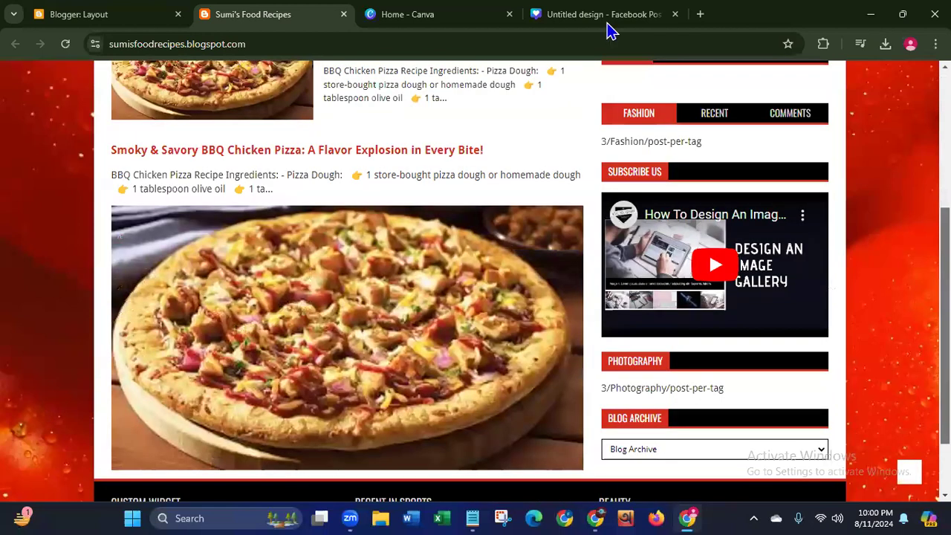
scroll(33, 67, "up", 3)
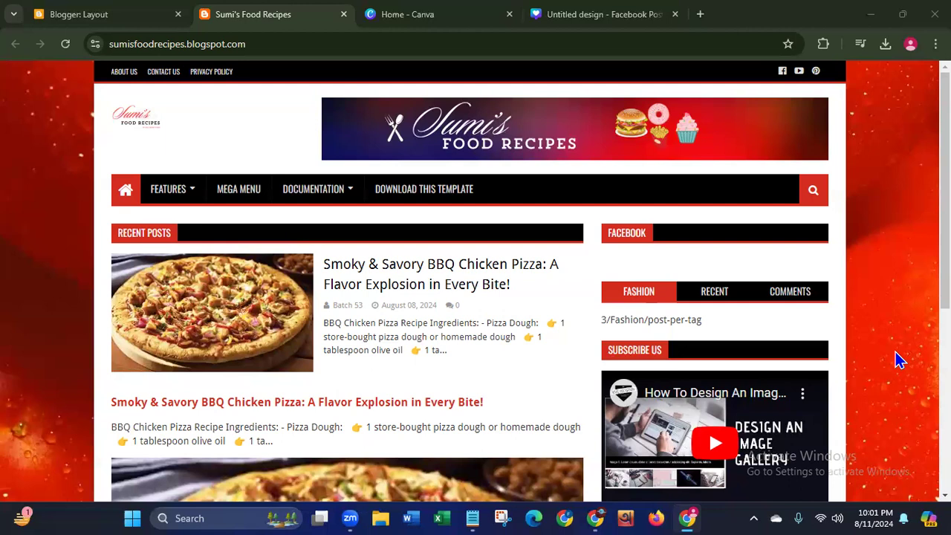
Step: Close the Facebook post design, switch to the Canva home page and create a new custom-size design of 1600 × 600 px
left_click(674, 14)
left_click(407, 20)
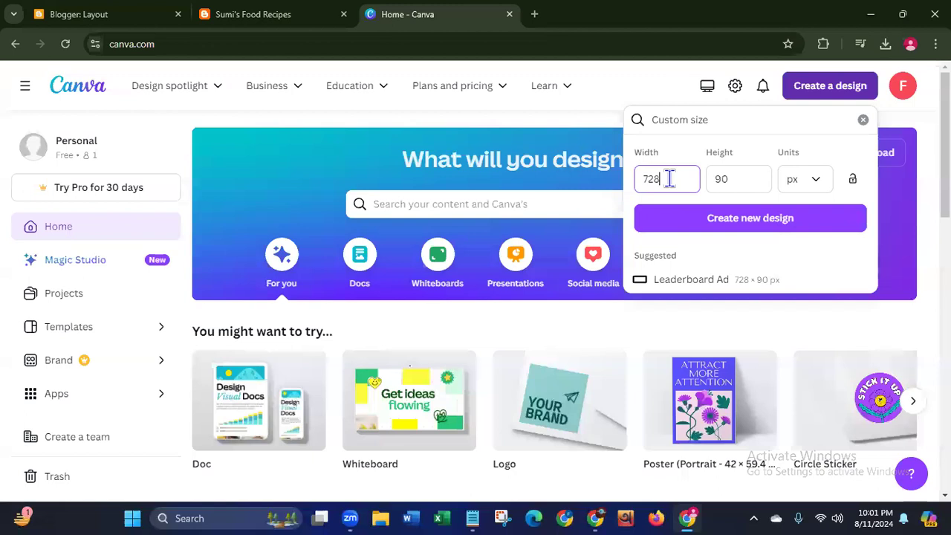
key("BackSpace")
key("BackSpace")
key("BackSpace")
type("1600")
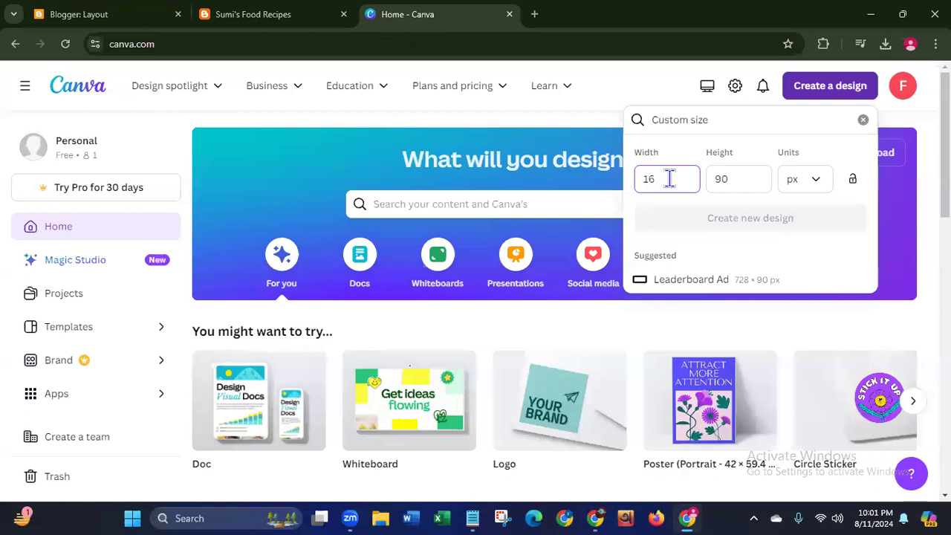
left_click(739, 186)
key("BackSpace")
key("BackSpace")
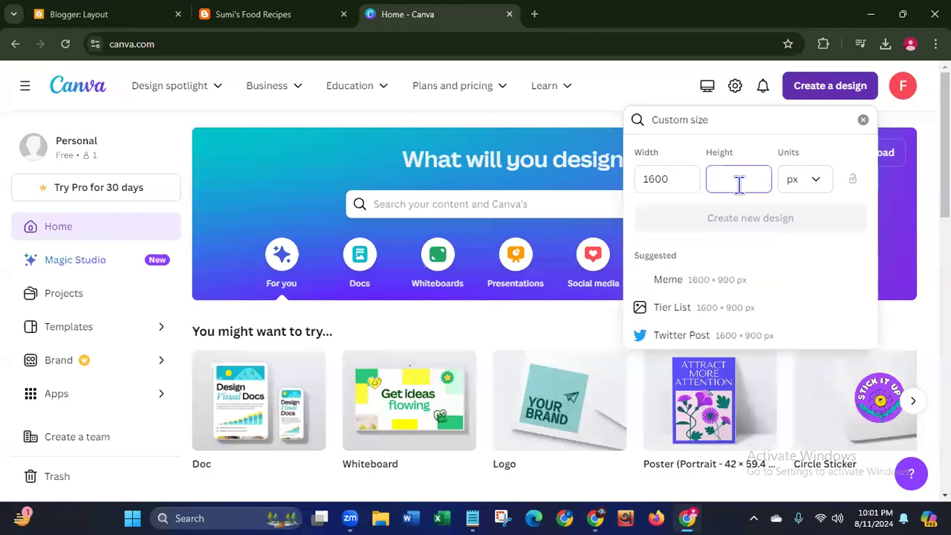
type("600")
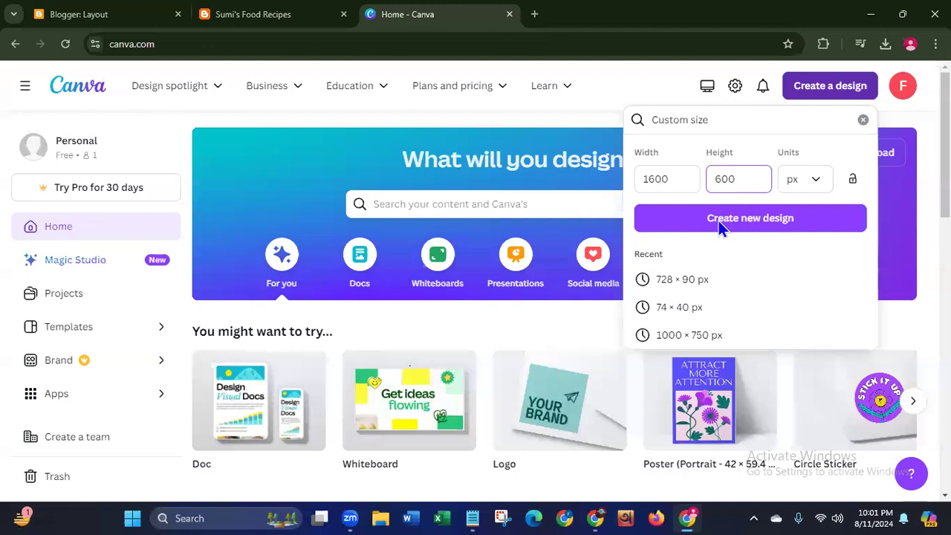
left_click(719, 220)
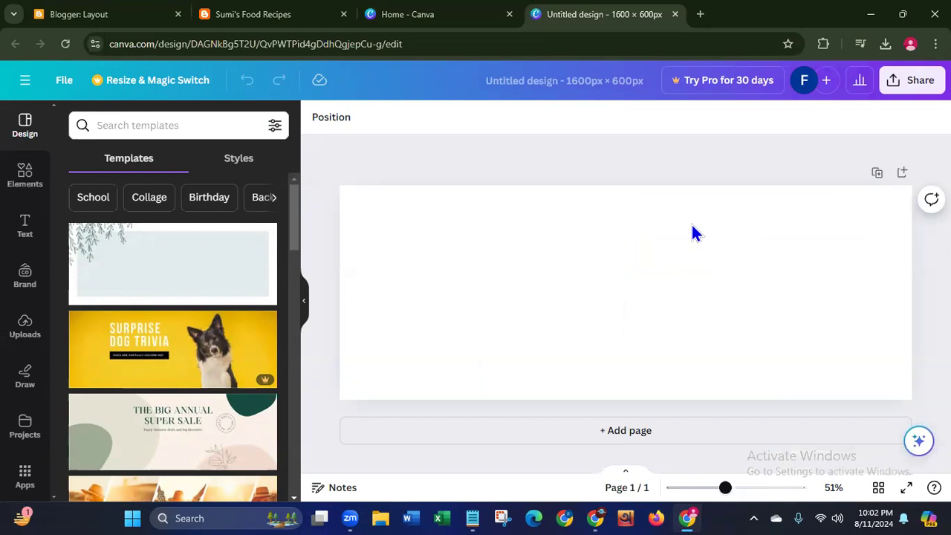
Step: Add the recently used "Tren DING" text combination to the blank 1600 × 600 px design
left_click(25, 231)
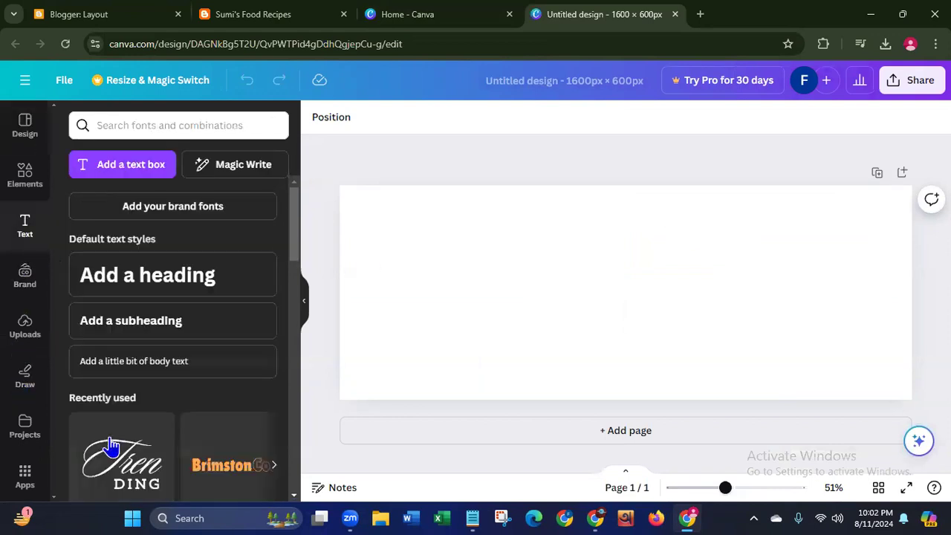
left_click(110, 454)
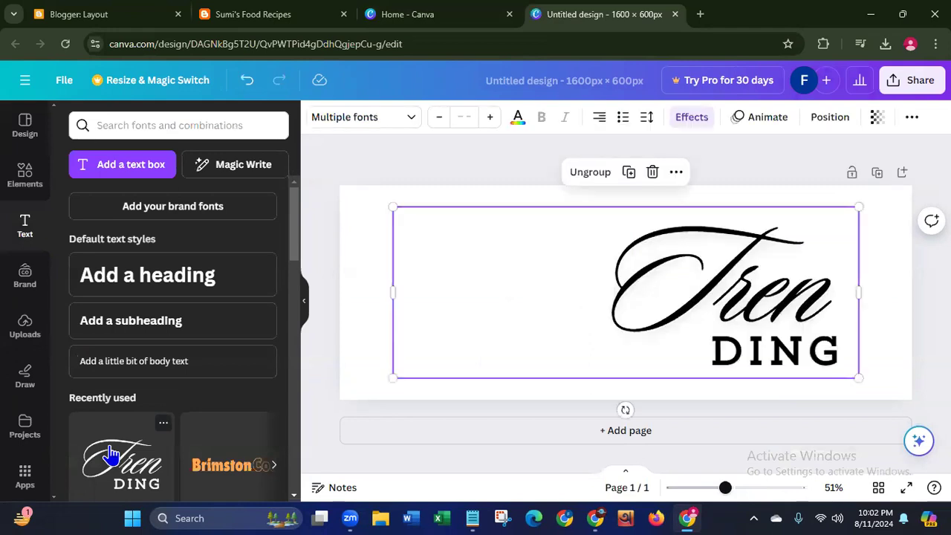
Step: Ungroup the text combination and move the "Tren" text slightly up and to the left on the canvas
left_click(586, 177)
left_click(325, 312)
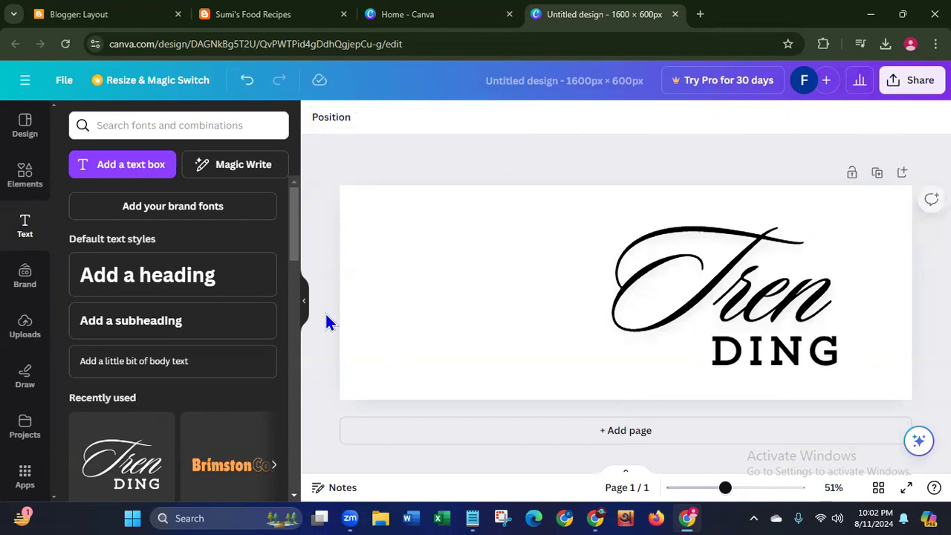
left_click(676, 296)
left_click_drag(679, 296, 655, 284)
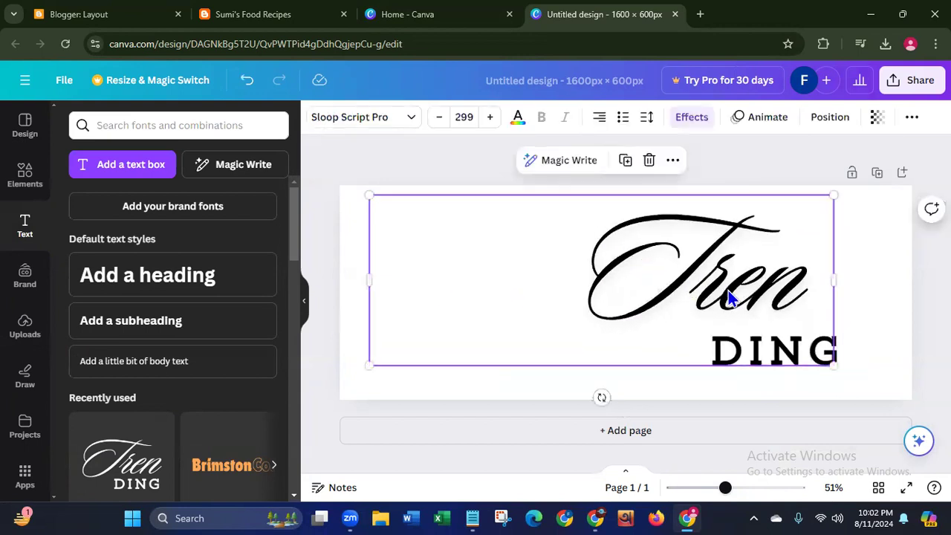
Step: Replace the "Tren" text with "Sumi's", narrow its text box to fit and move it to the canvas's upper-left corner
double_click(817, 294)
key("BackSpace")
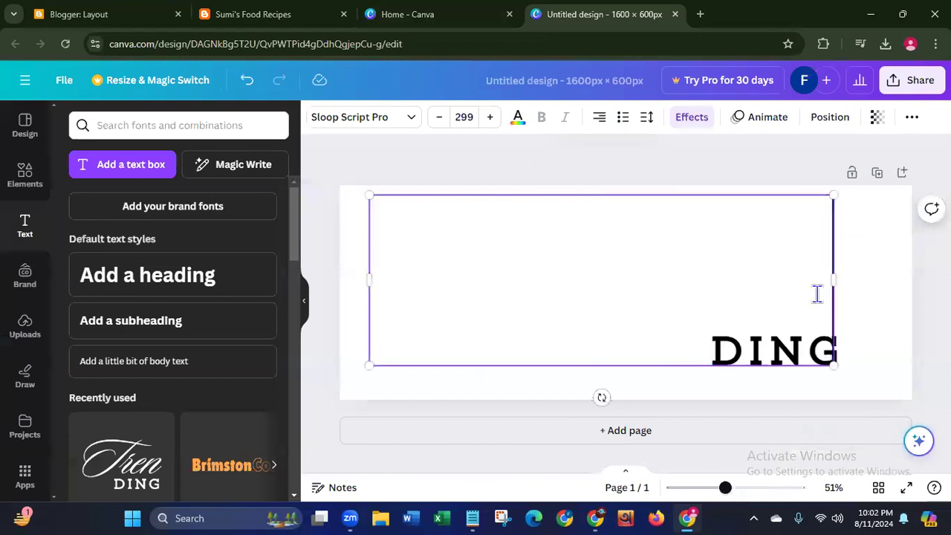
type("Sumi'")
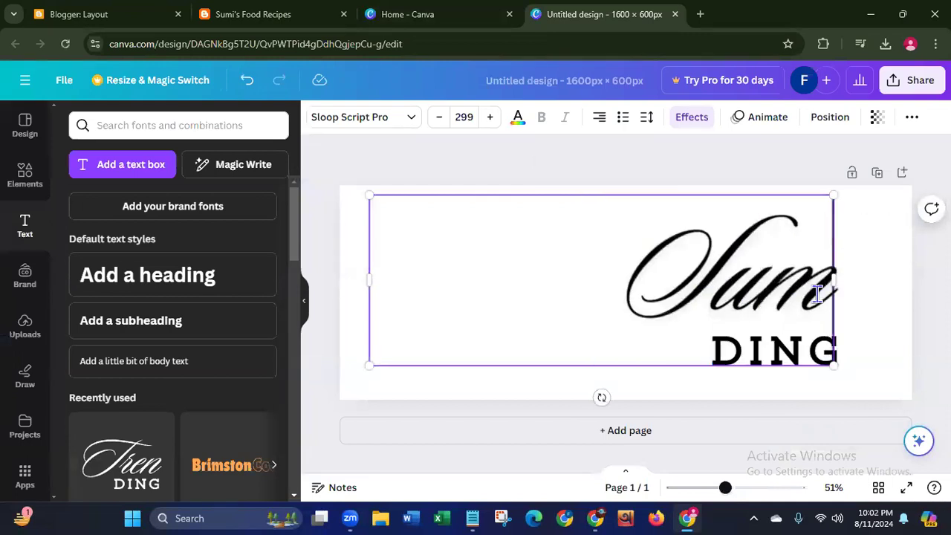
type("s")
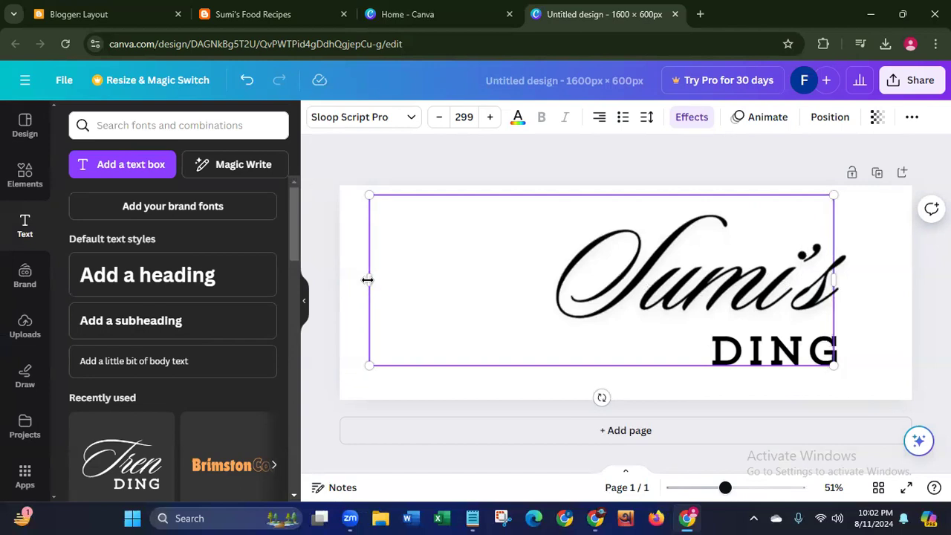
left_click_drag(369, 279, 544, 271)
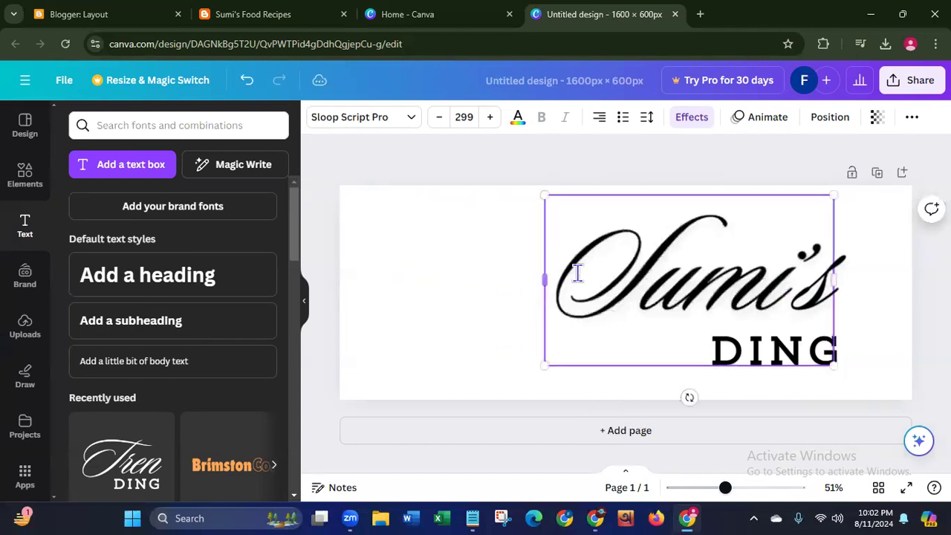
left_click(869, 312)
left_click_drag(736, 293, 533, 276)
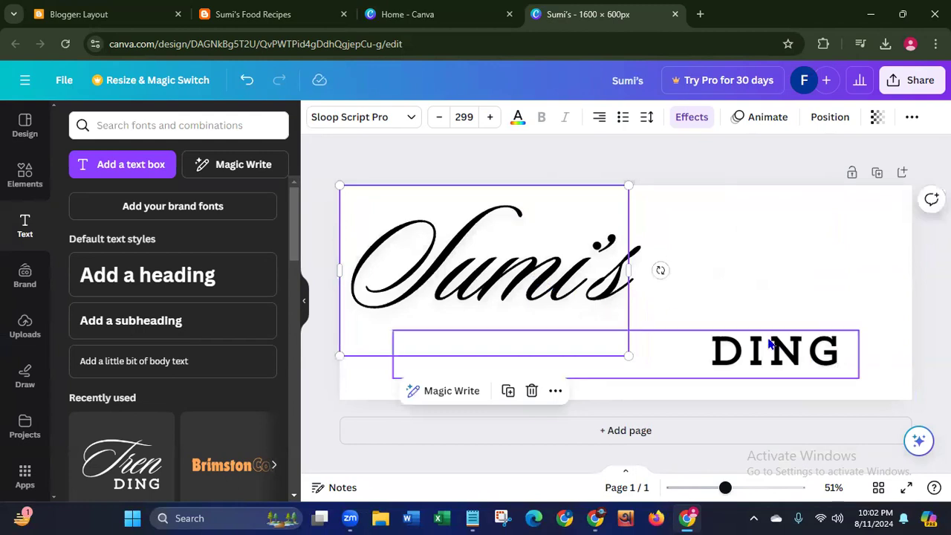
Step: Replace the "DING" text with "FOOD RECIPES"
left_click(823, 362)
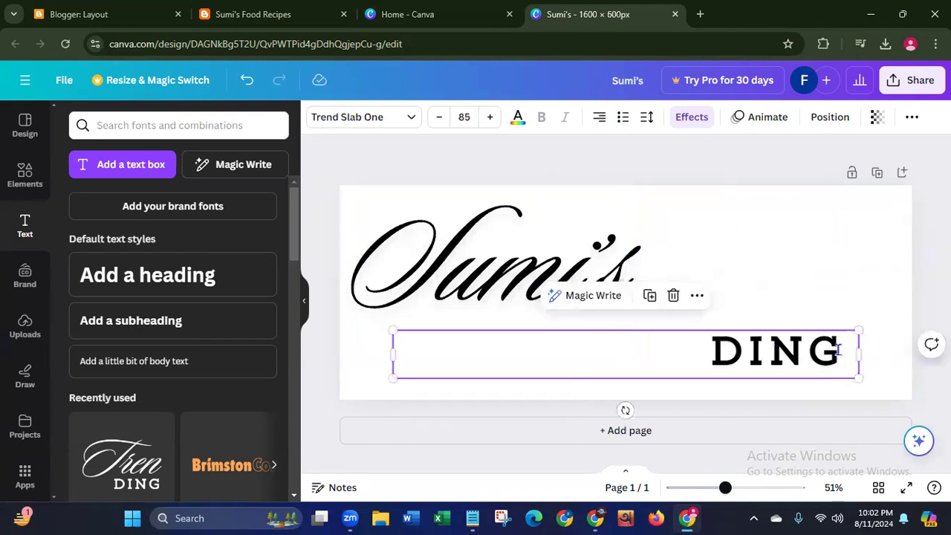
double_click(838, 351)
key("BackSpace")
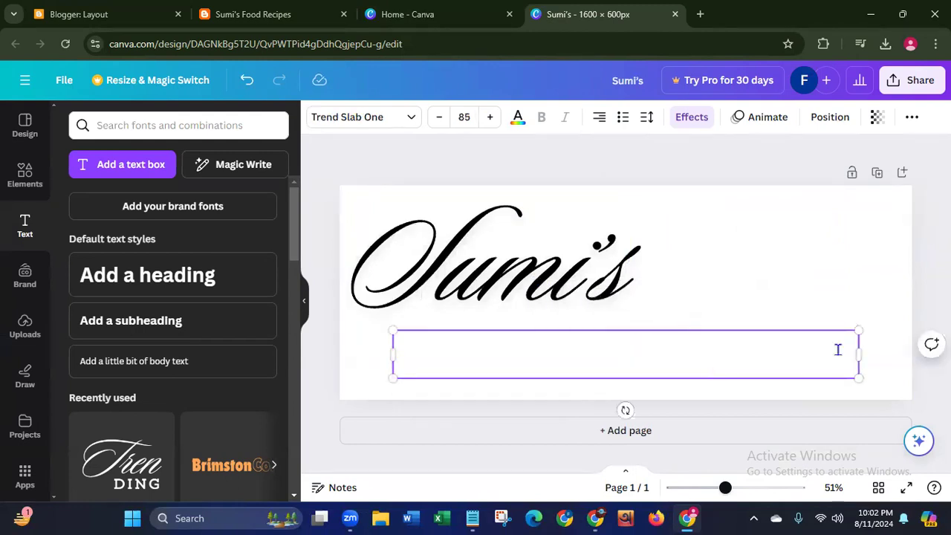
type("FOOD RECIPES")
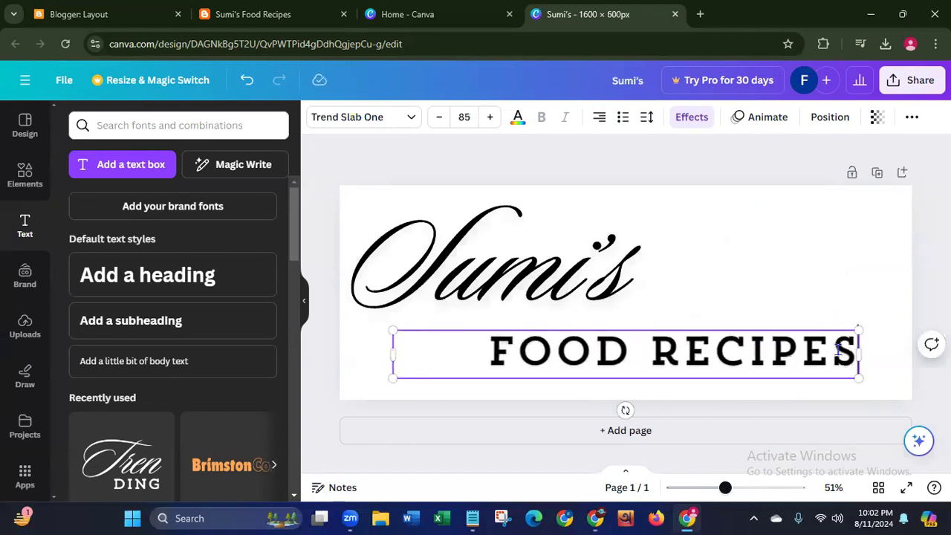
Step: Colour the "Sumi's" text red and fine-tune the shade to #EB2929
left_click(579, 298)
mouse_move(567, 297)
left_mouse_down()
mouse_move(597, 293)
mouse_move(567, 294)
left_mouse_up()
left_click(518, 120)
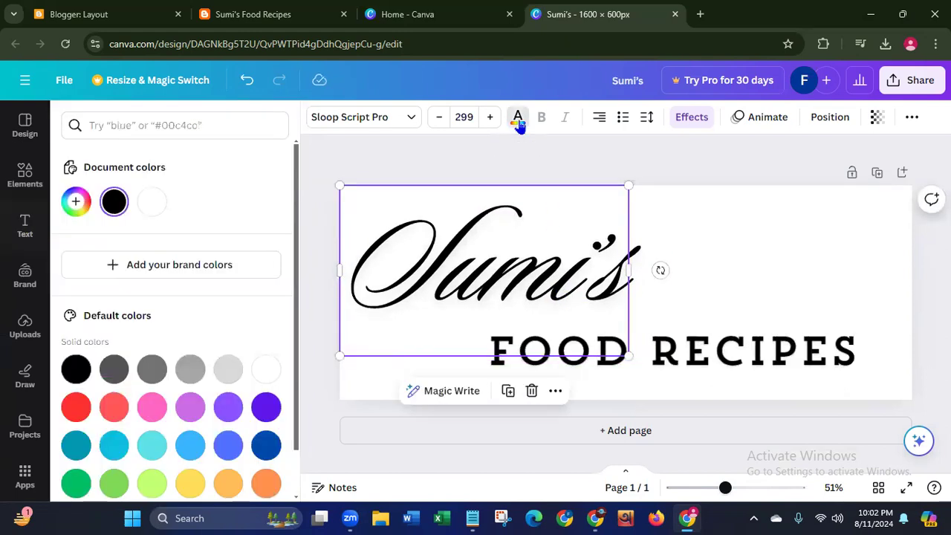
left_click(75, 407)
left_click_drag(297, 272, 291, 371)
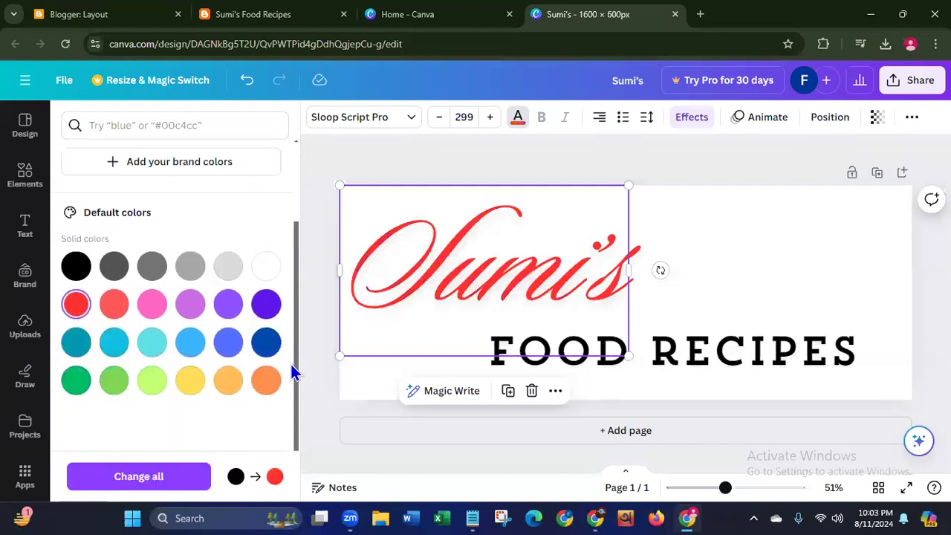
left_click_drag(295, 267, 275, 163)
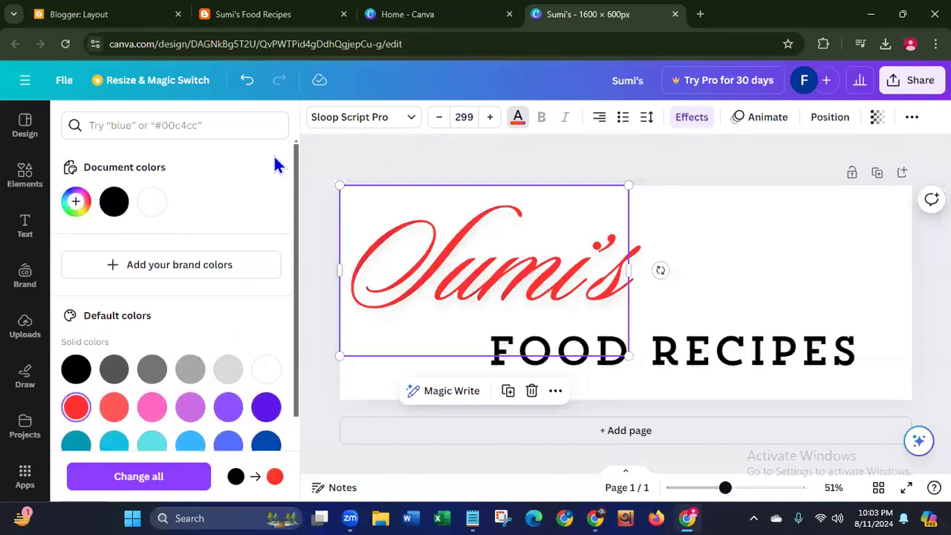
left_click(75, 202)
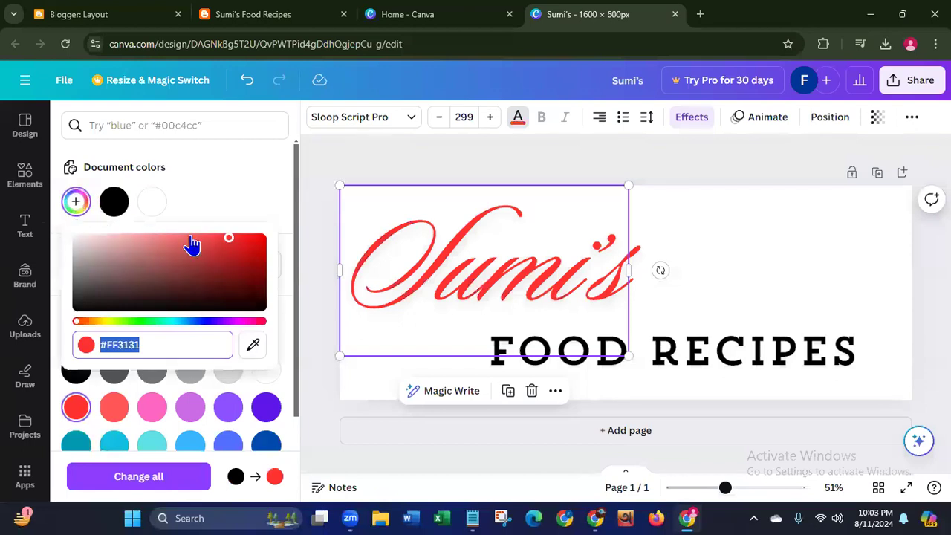
mouse_move(229, 237)
left_mouse_down()
mouse_move(212, 238)
mouse_move(231, 239)
left_mouse_up()
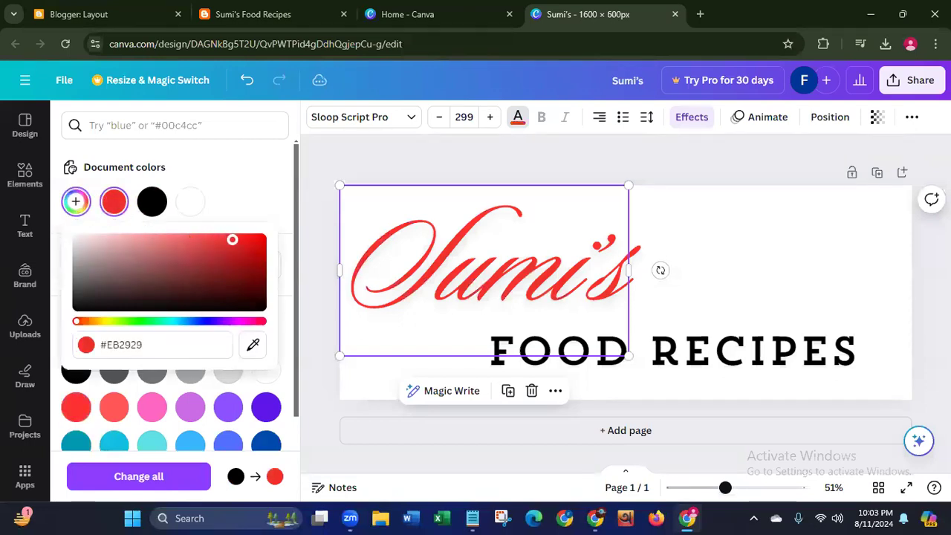
left_click(426, 165)
left_click(428, 163)
Step: Enlarge the "Sumi's" text to font size 393 and shift it up so it clears "FOOD RECIPES"
left_click(484, 261)
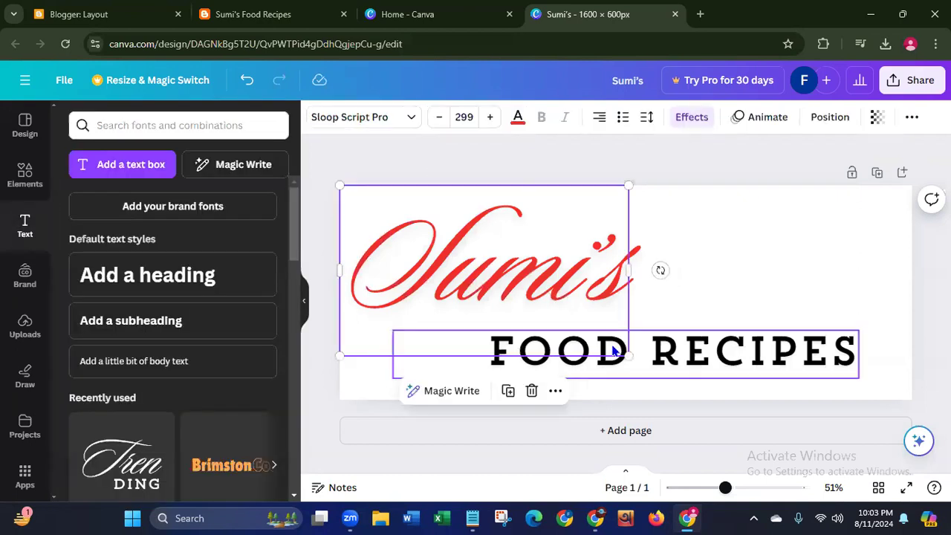
left_click_drag(629, 355, 745, 364)
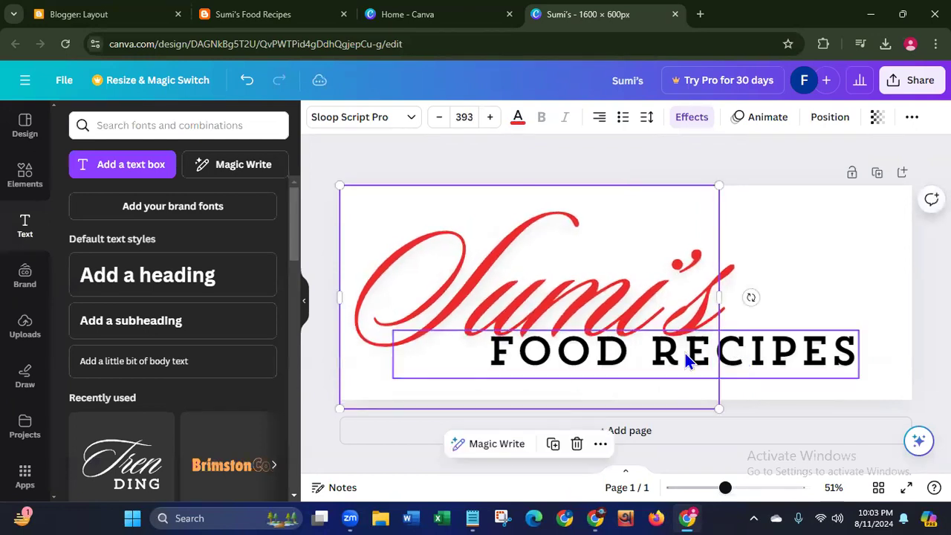
left_click_drag(514, 289, 519, 281)
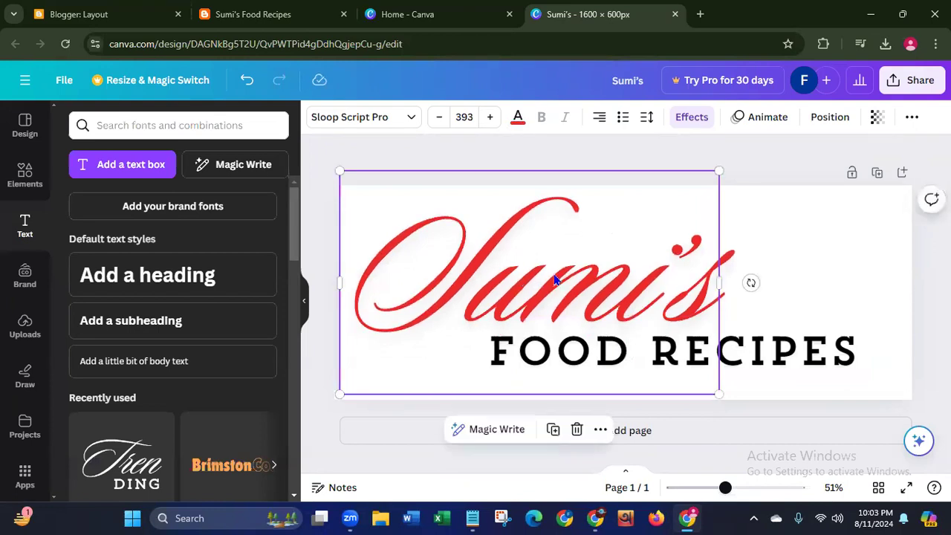
left_click(823, 272)
Step: Narrow the "FOOD RECIPES" text box, enlarge its font size to 95.3 and place it near the canvas's lower-right corner
left_click(758, 369)
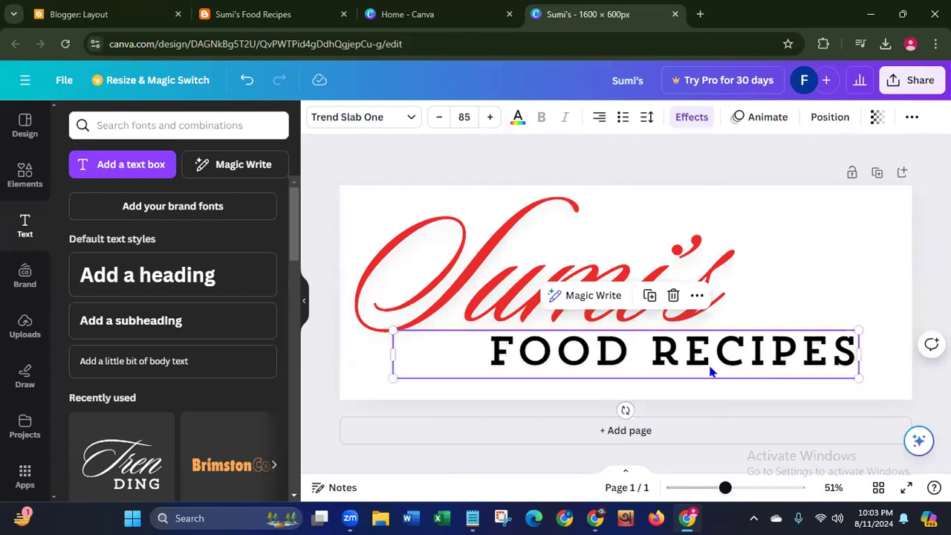
left_click_drag(393, 356, 431, 385)
left_click_drag(549, 354, 581, 357)
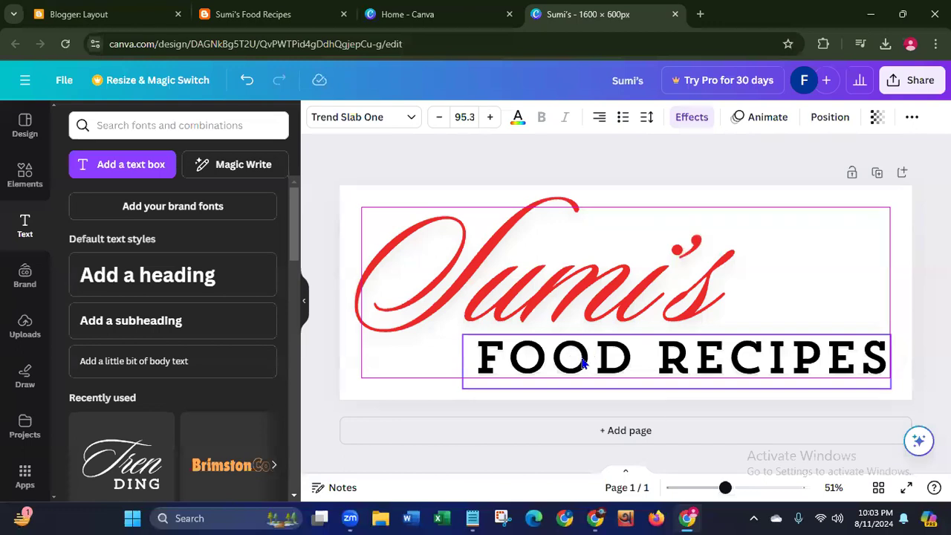
left_click(628, 158)
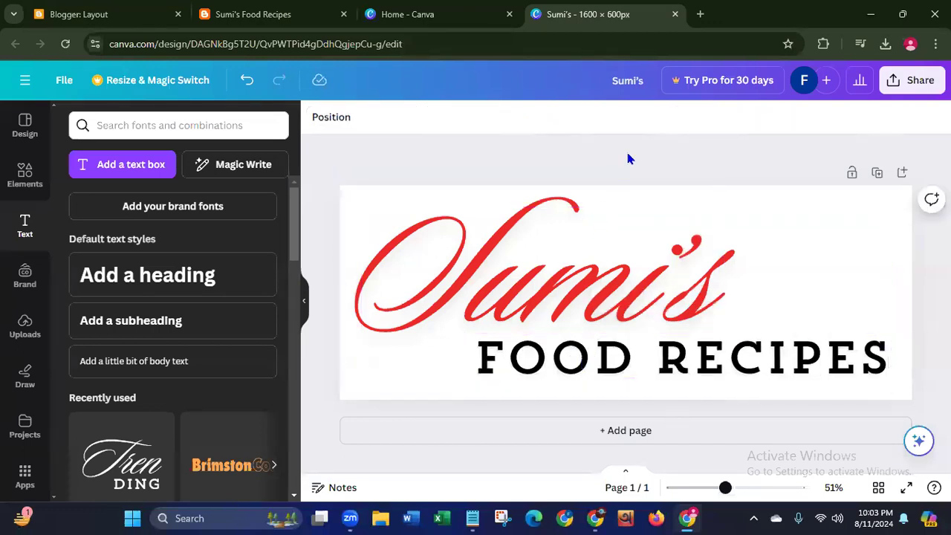
Step: Enlarge the "Sumi's" text to font size 402 and move it to the right above "FOOD RECIPES"
left_click(626, 277)
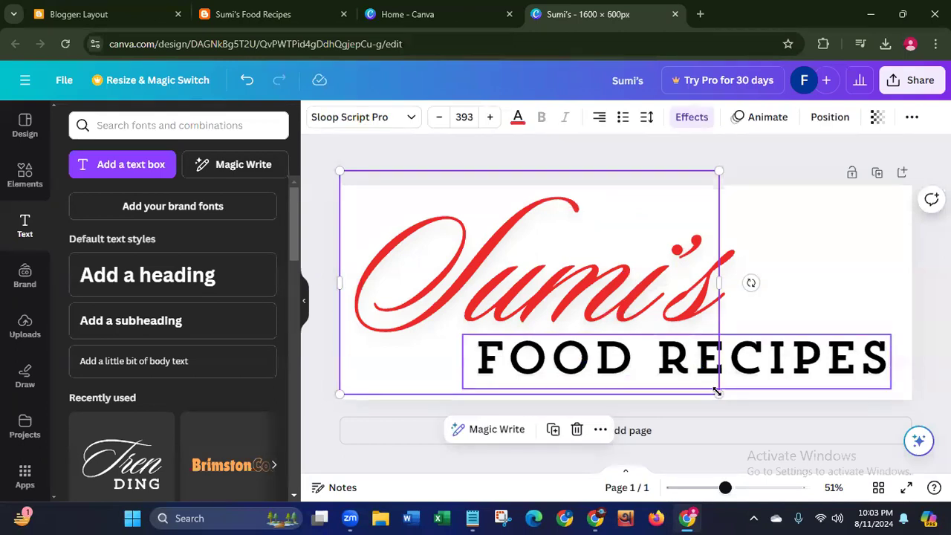
left_click_drag(720, 392, 729, 395)
left_click(772, 168)
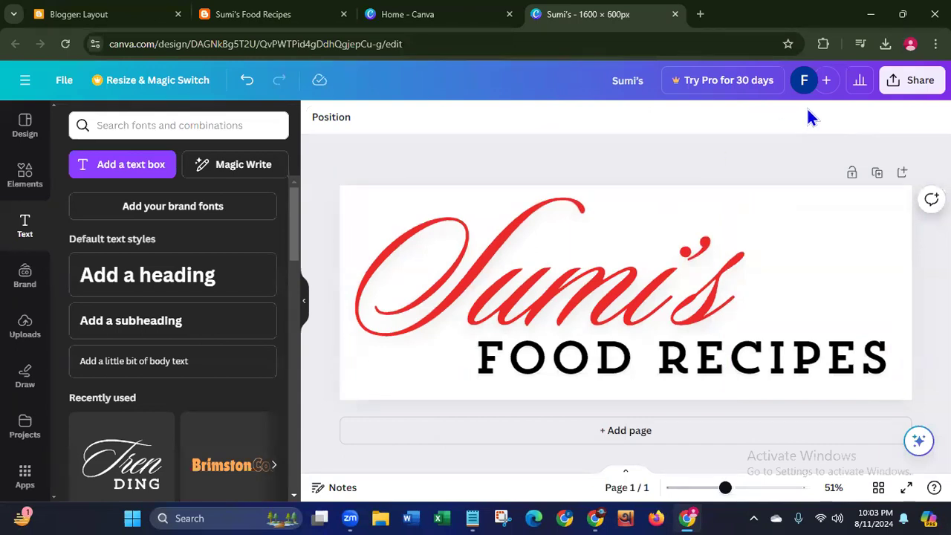
left_click_drag(579, 280, 623, 280)
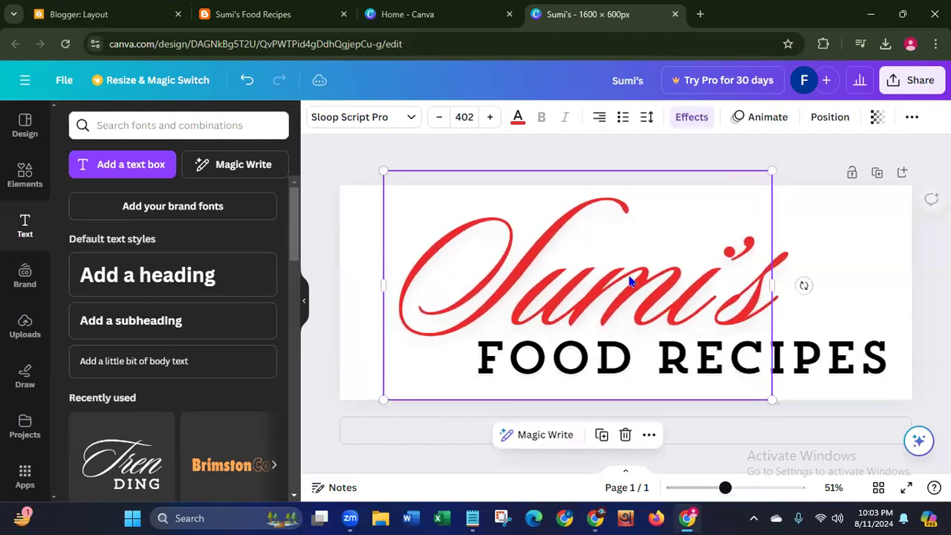
Step: Raise "FOOD RECIPES" slightly, then enlarge "Sumi's" to font size 411 and move it up and to the right
left_click(863, 356)
left_click_drag(862, 357, 846, 341)
left_click_drag(610, 270, 631, 260)
left_click_drag(401, 391, 394, 397)
left_click_drag(547, 289, 550, 285)
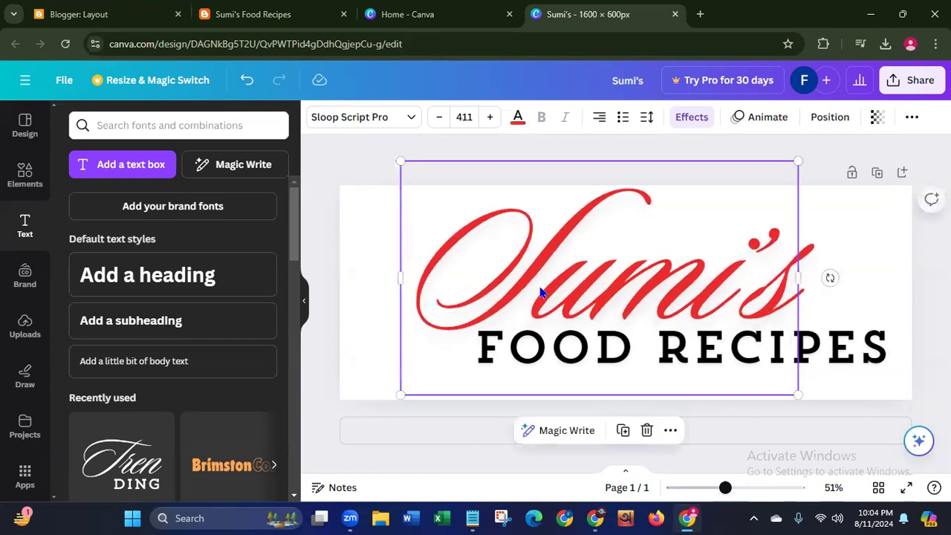
left_click(324, 339)
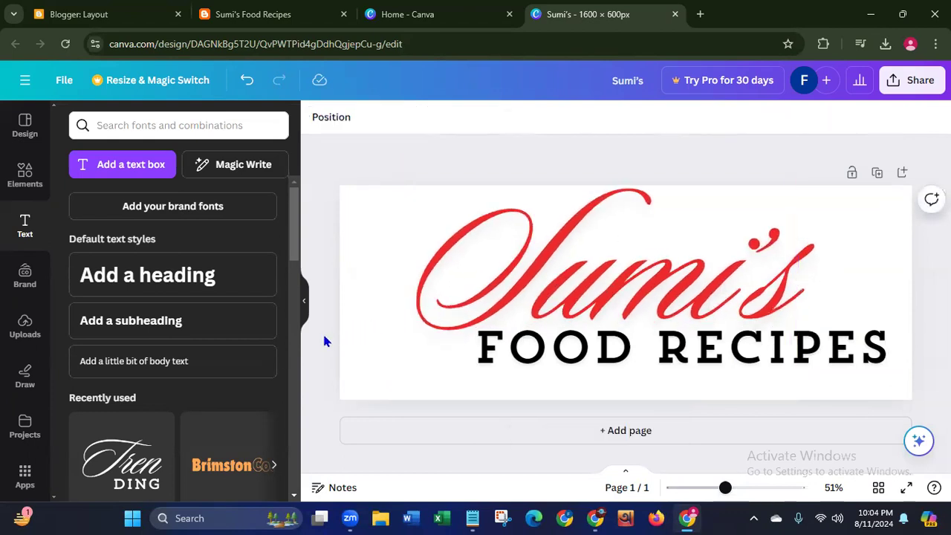
Step: Reduce "FOOD RECIPES" to font size 82.8 and shift the "Sumi's" text left and slightly down
left_click(530, 357)
left_click_drag(462, 380, 518, 370)
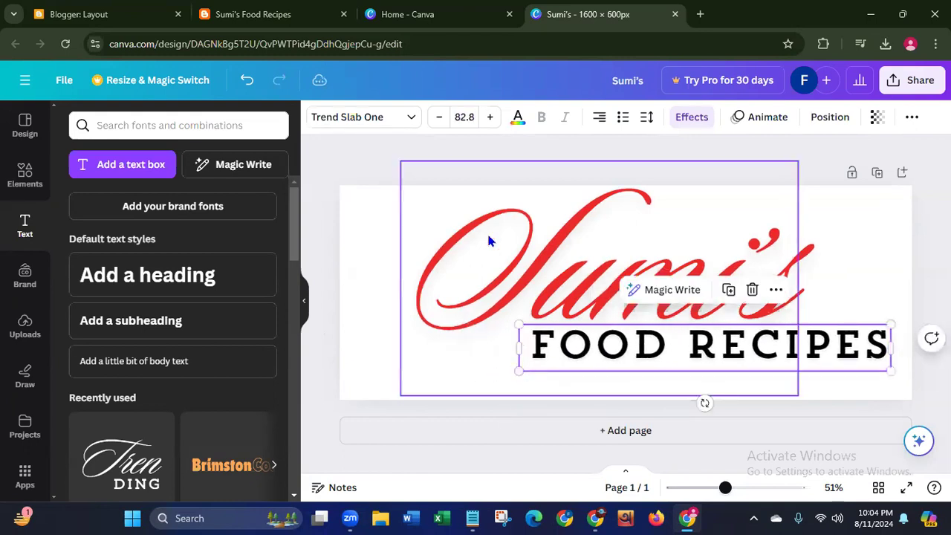
left_click(523, 254)
left_click_drag(524, 279, 484, 276)
Step: Enlarge "FOOD RECIPES" to font size 85.2 and position it just below "Sumi's"
left_click(618, 352)
left_click_drag(618, 352, 617, 351)
left_click_drag(519, 378, 507, 376)
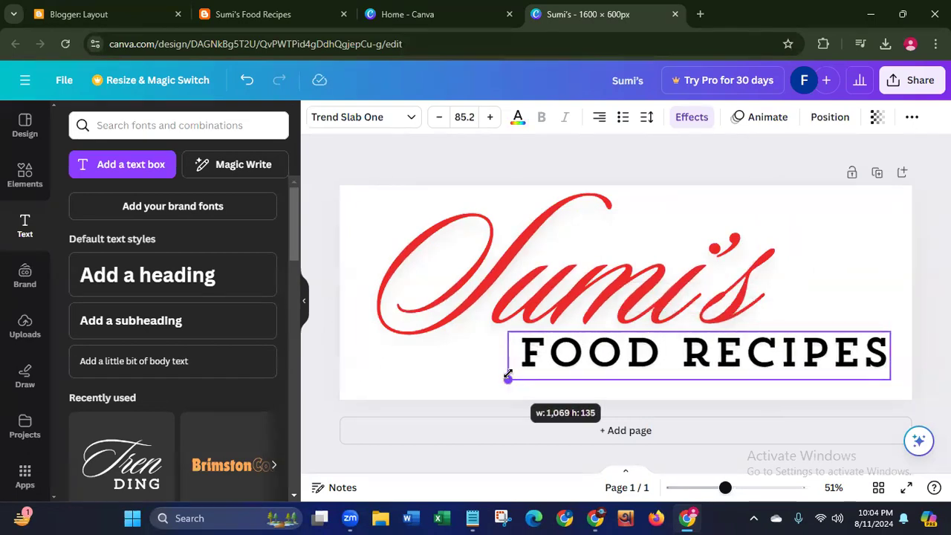
mouse_move(558, 358)
left_mouse_down()
mouse_move(563, 340)
mouse_move(559, 352)
left_mouse_up()
left_click(535, 155)
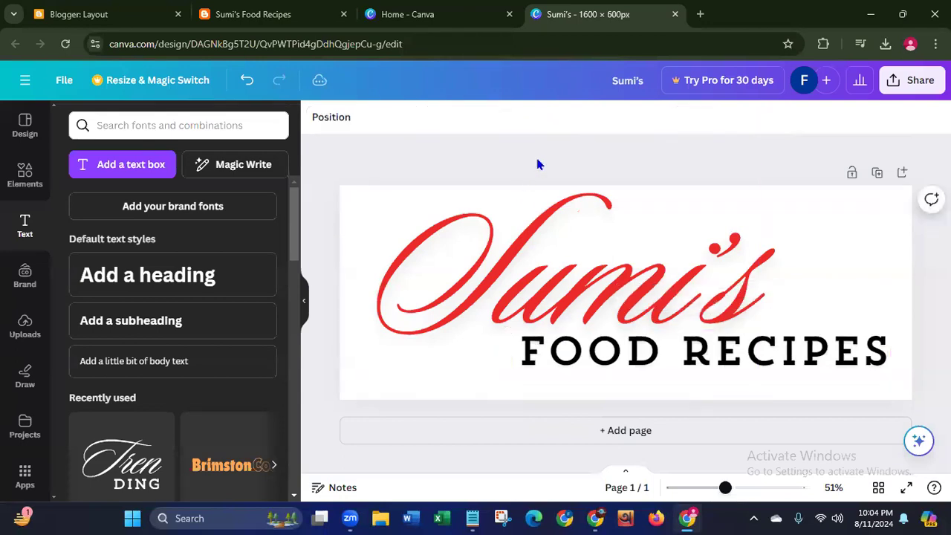
Step: Download the finished logo design as a 1600 × 600 px PNG
left_click(913, 80)
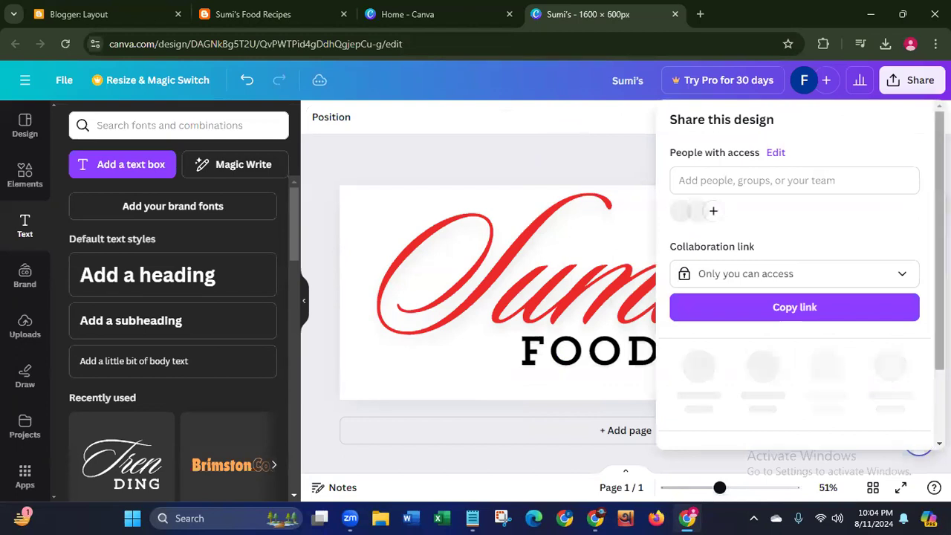
scroll(733, 357, "down", 2)
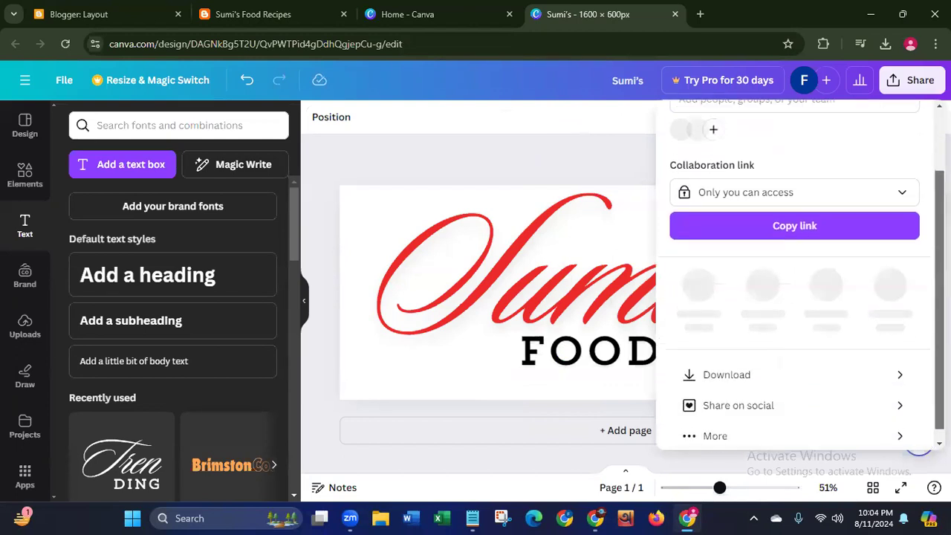
left_click(713, 365)
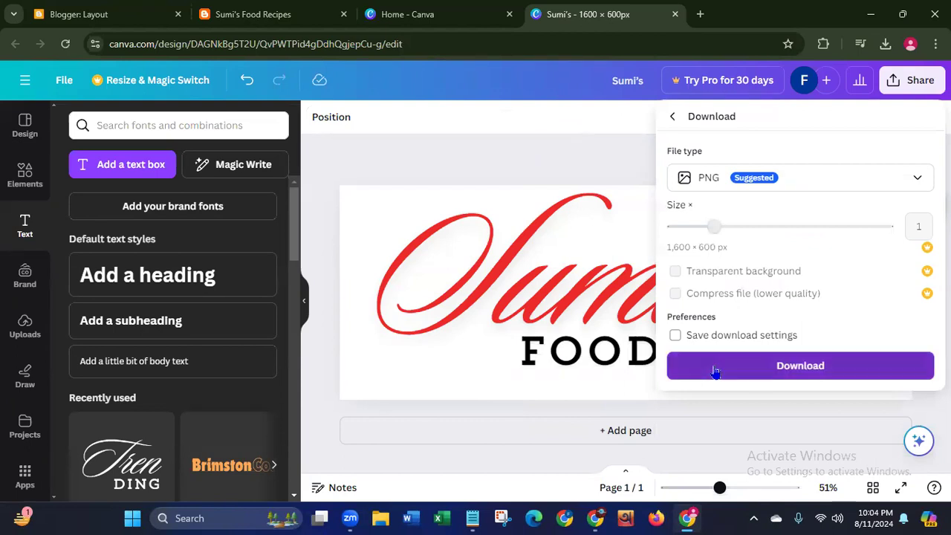
left_click(714, 365)
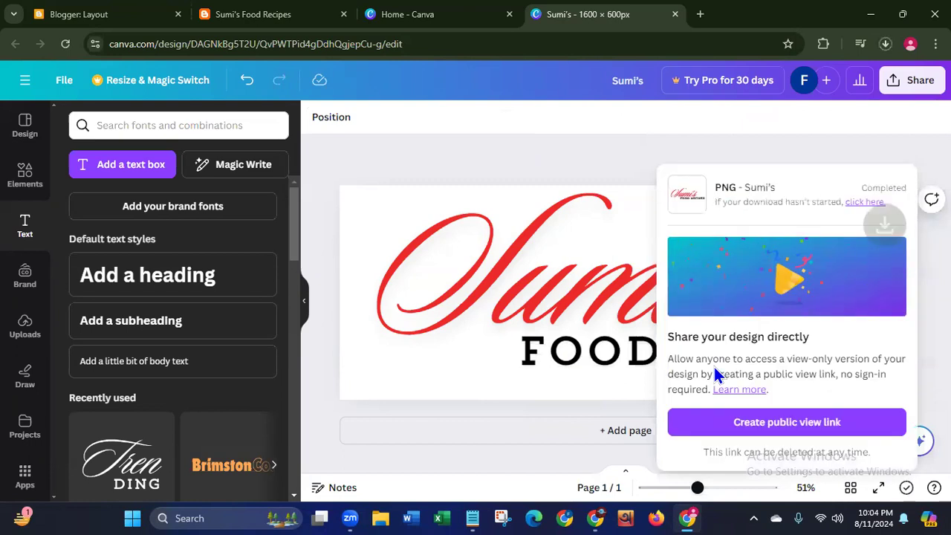
Step: Switch to the Blogger layout, open the Logo area's header gadget for editing, and set its image source to upload from computer
left_click(56, 22)
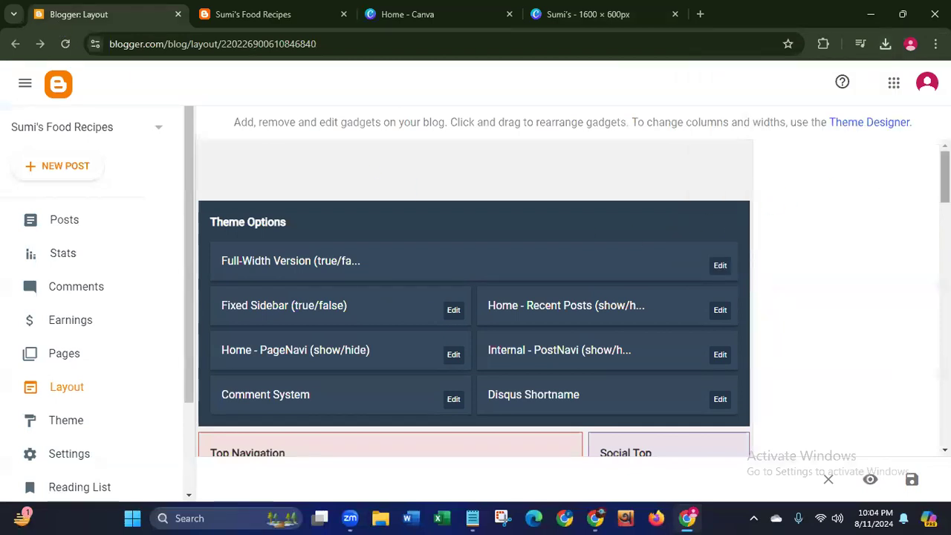
scroll(562, 310, "down", 3)
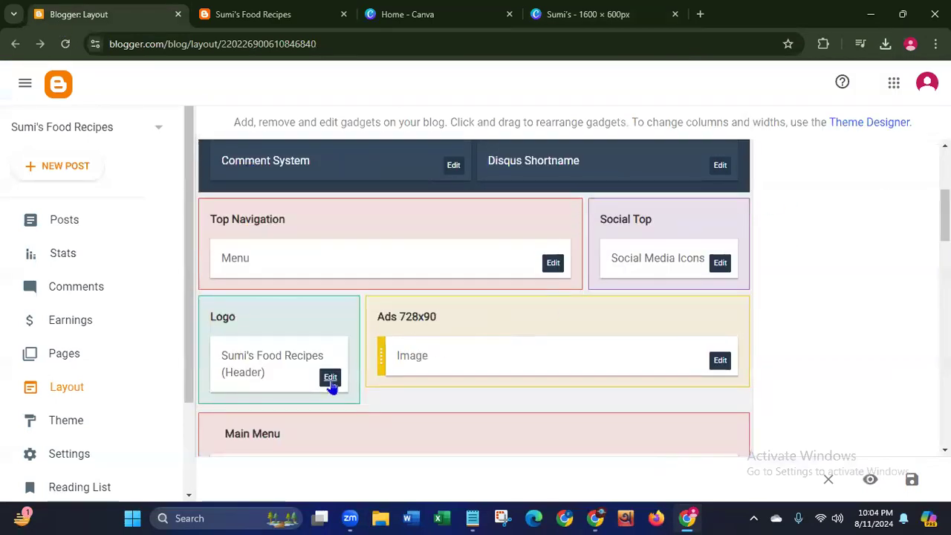
left_click(330, 379)
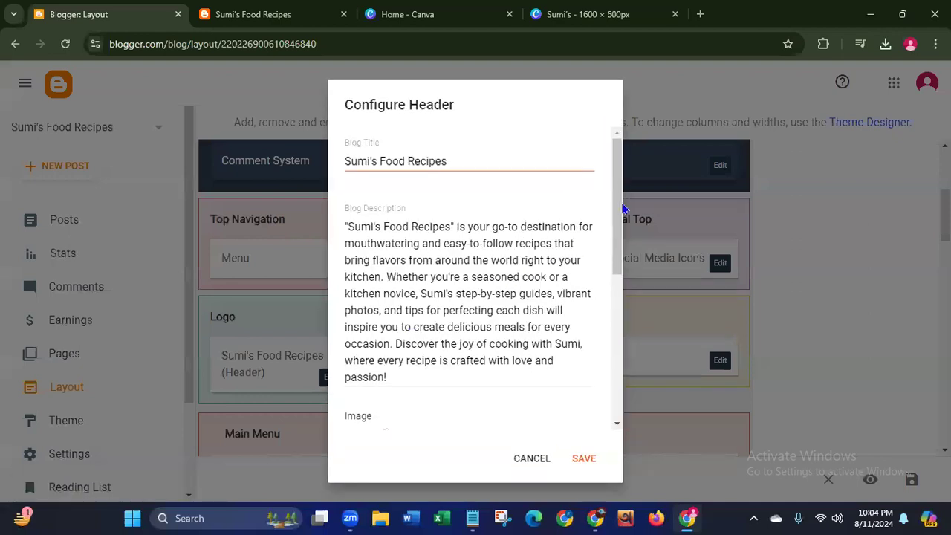
scroll(615, 230, "down", 2)
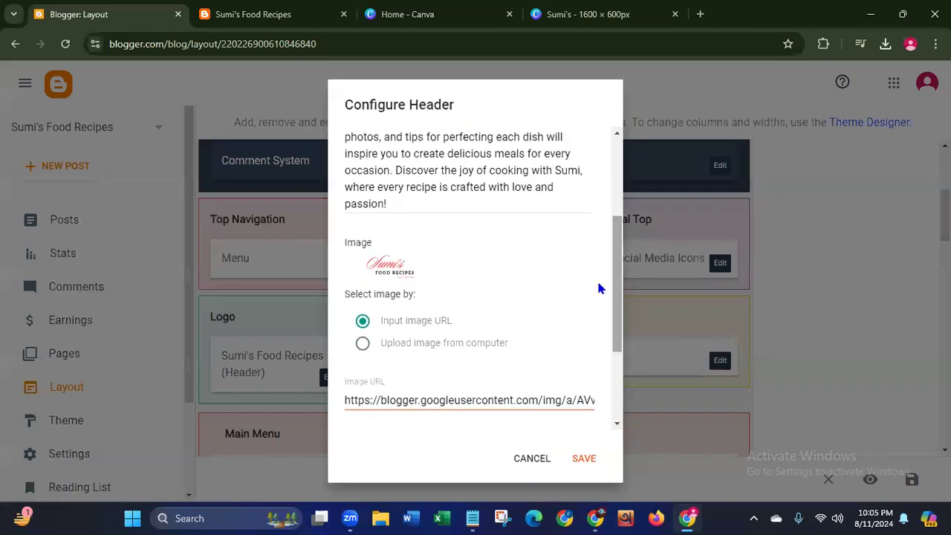
left_click(361, 344)
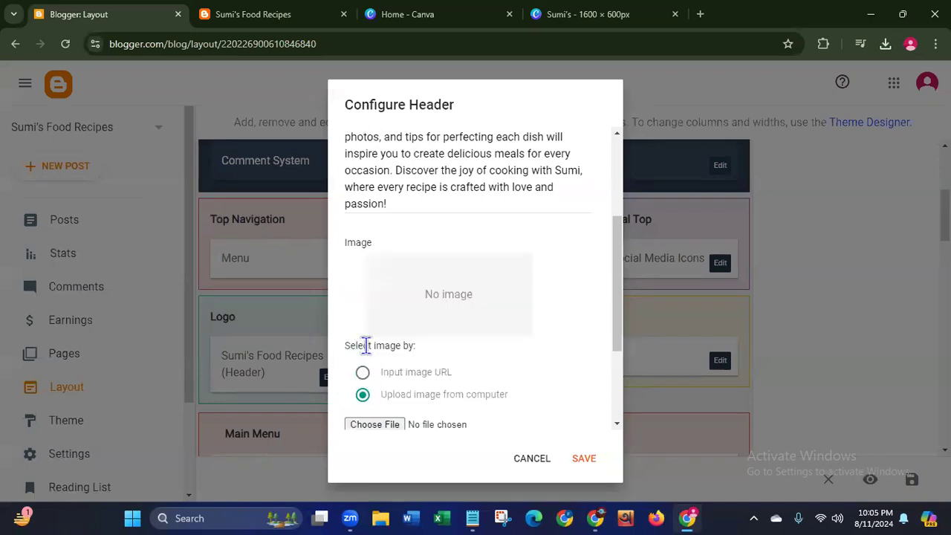
Step: Upload "Sumi's (1).png" from the Downloads folder as the header image
left_click(365, 424)
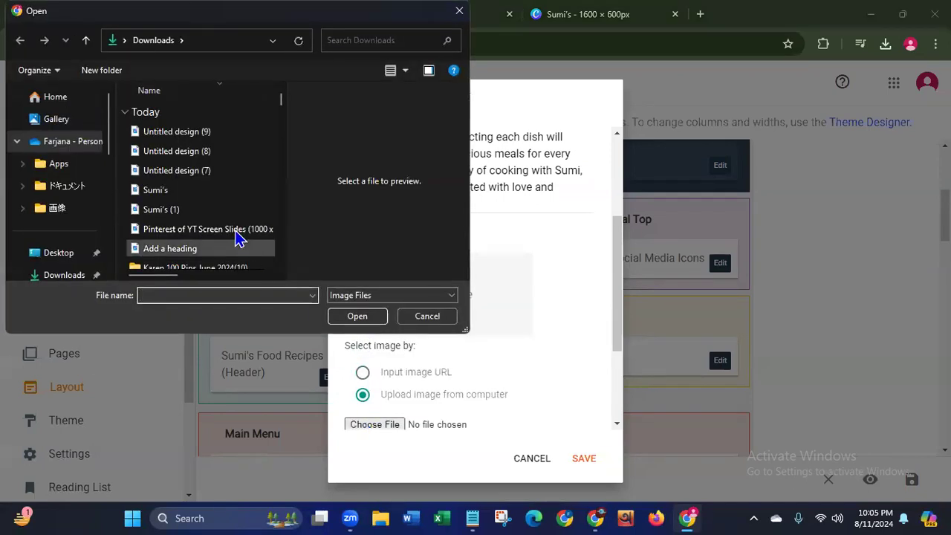
left_click(196, 133)
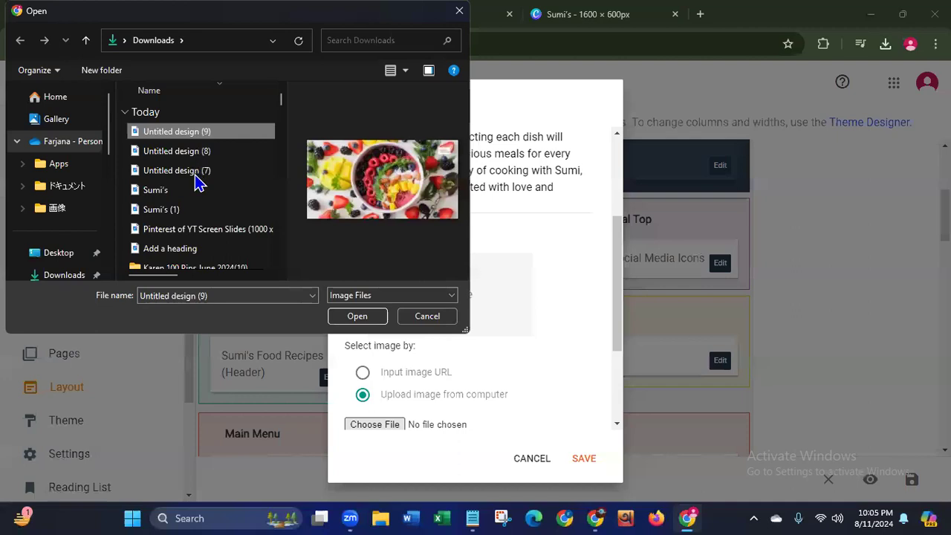
left_click(174, 211)
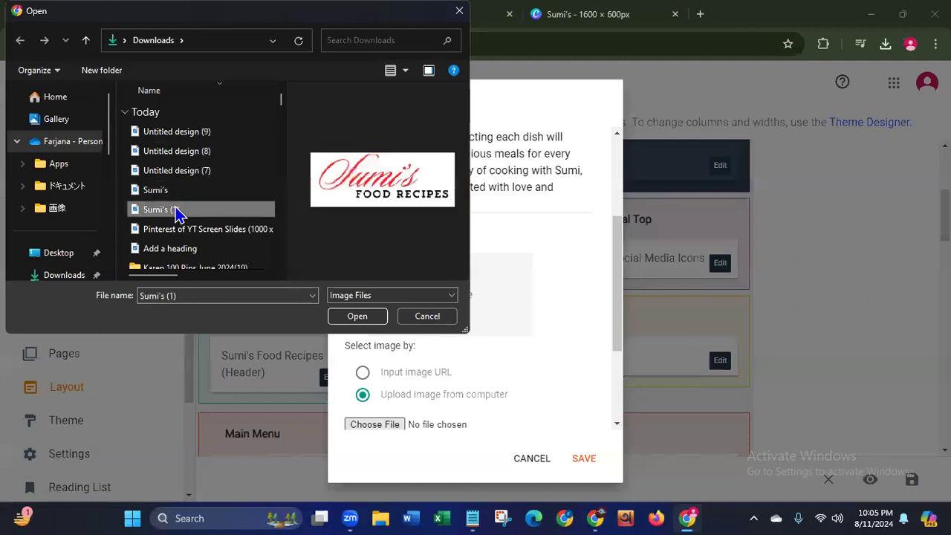
left_click(358, 316)
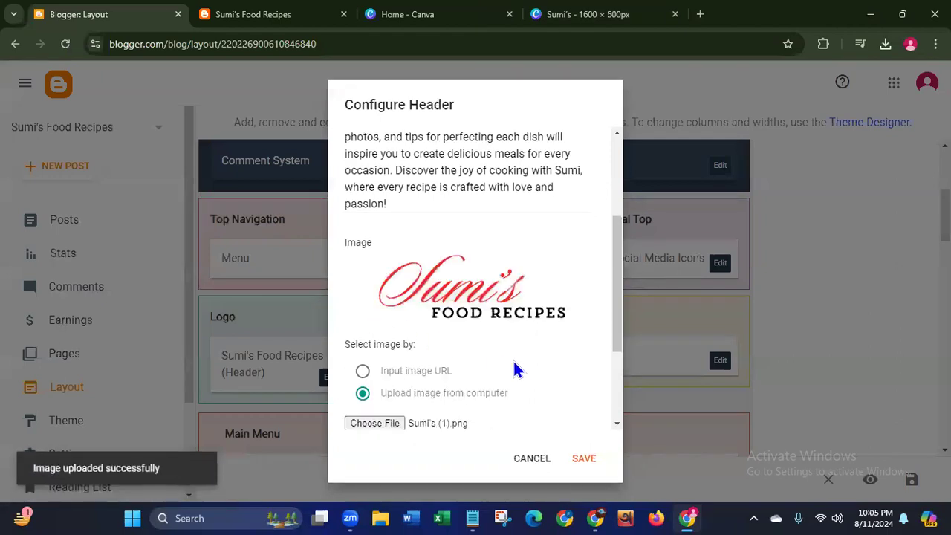
Step: Save the header gadget configuration and the blog layout
left_click_drag(621, 327, 610, 376)
left_click(585, 459)
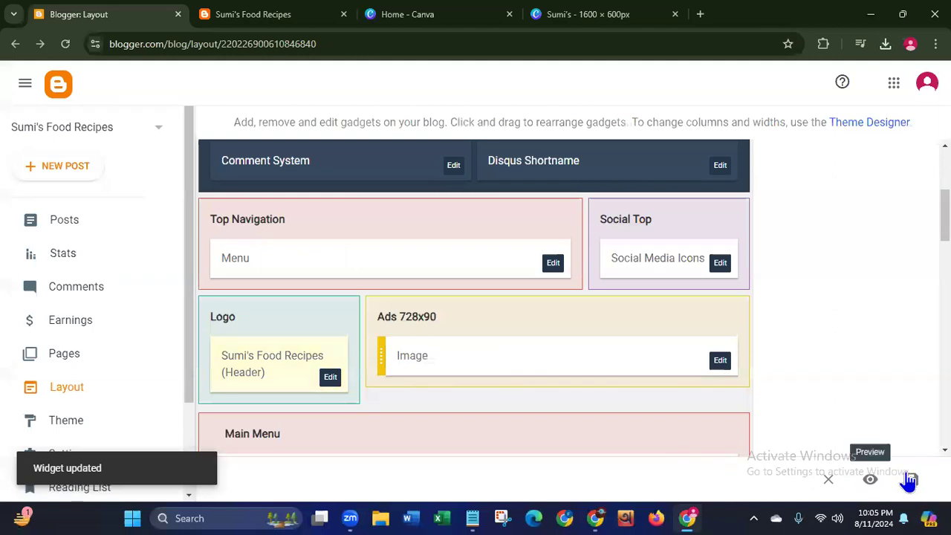
left_click(911, 481)
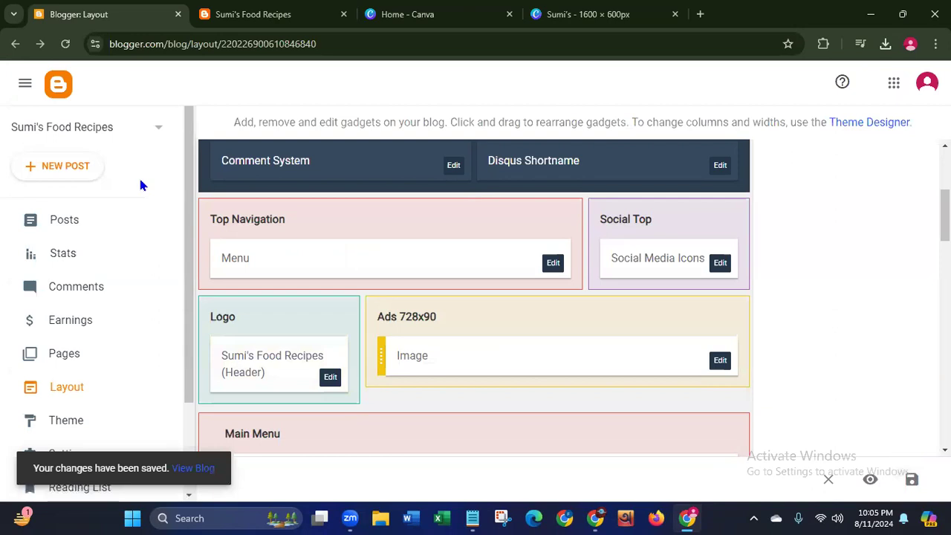
Step: Compare the header logo on the reloaded Sumi's Food Recipes blog with the Canva design, and close both Canva tabs
left_click(227, 21)
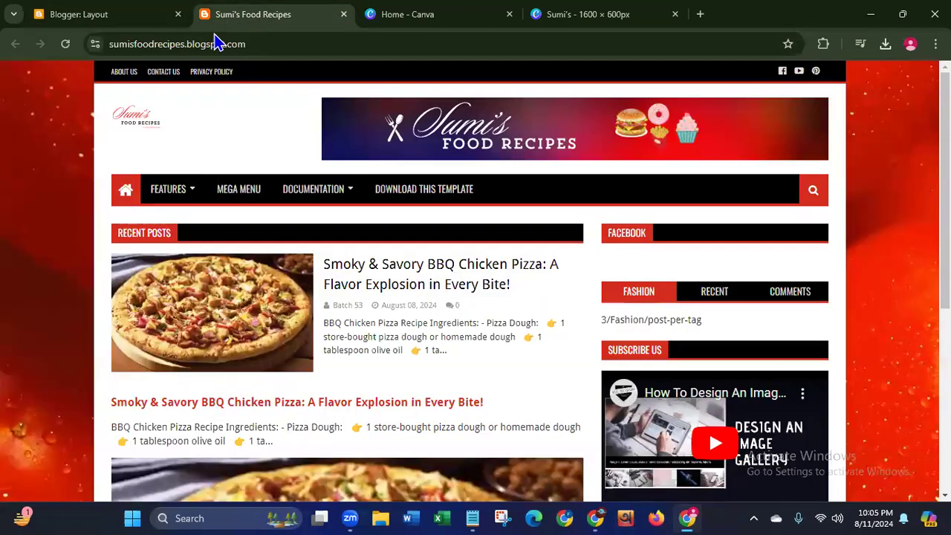
left_click(65, 44)
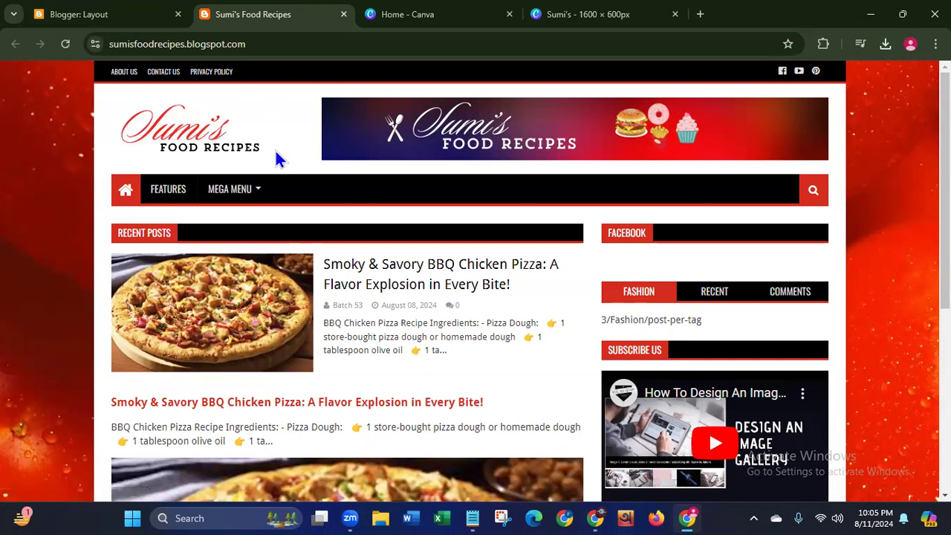
left_click(595, 16)
left_click(534, 160)
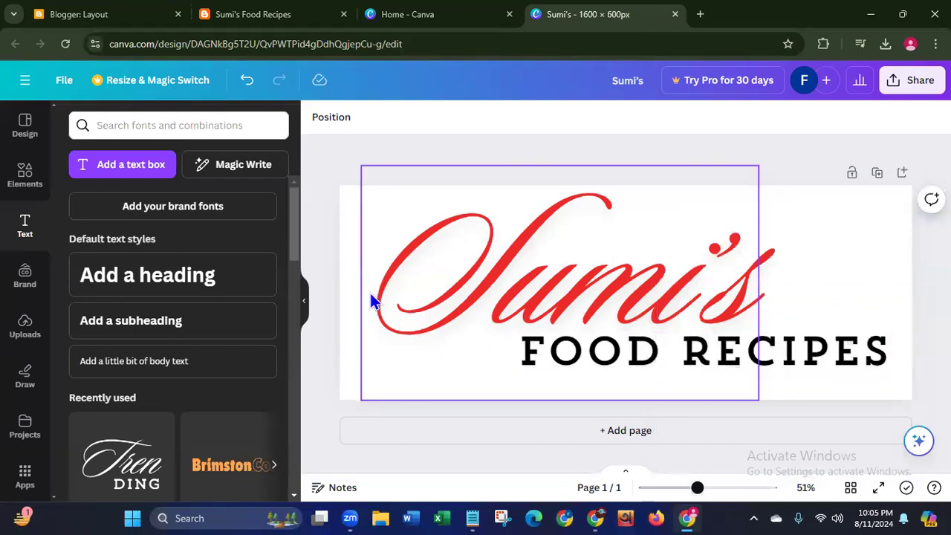
left_click(234, 15)
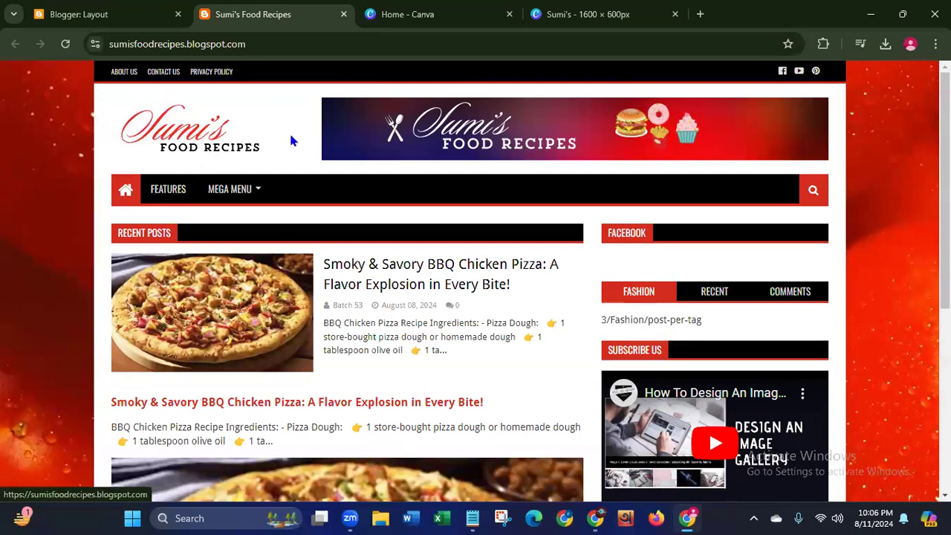
left_click(509, 14)
left_click(509, 14)
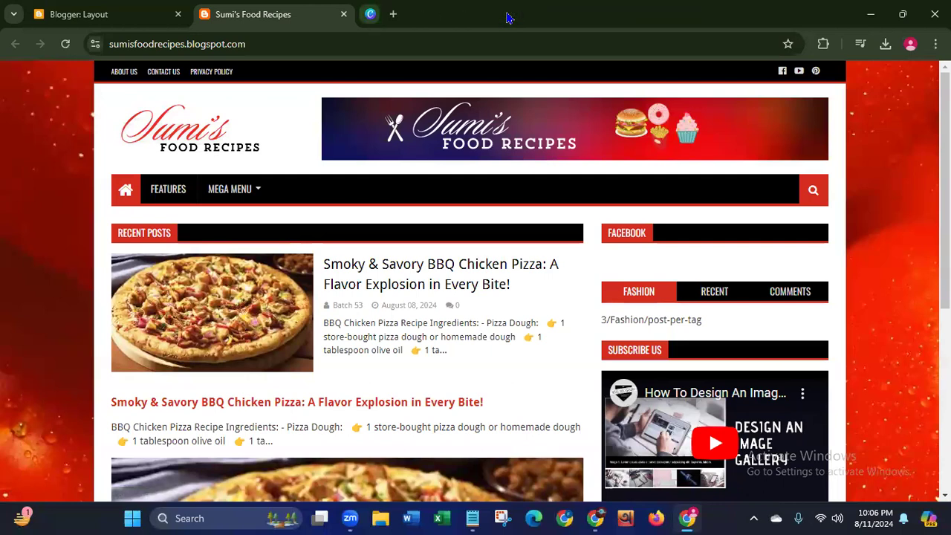
Step: Search Google in a new tab for "boggers monitization requirements"
left_click(369, 14)
left_click(355, 48)
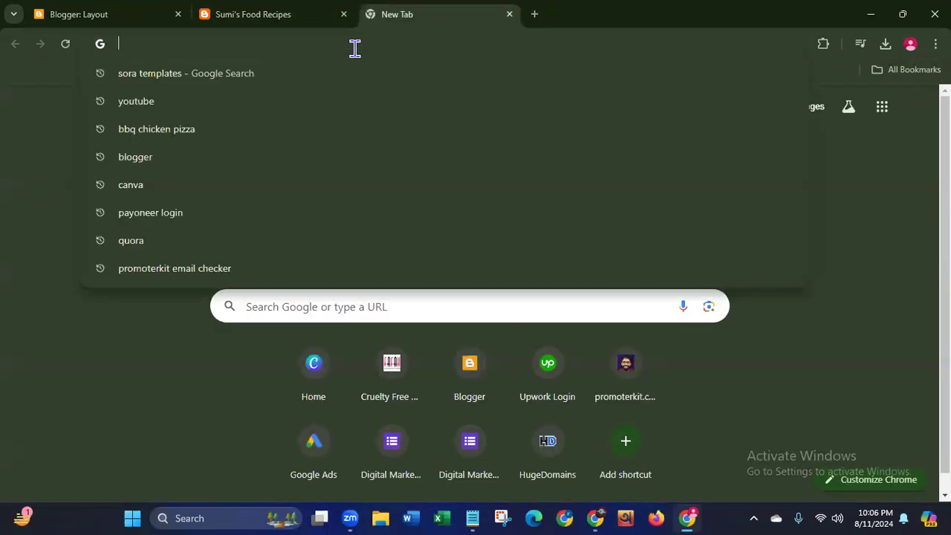
type("b")
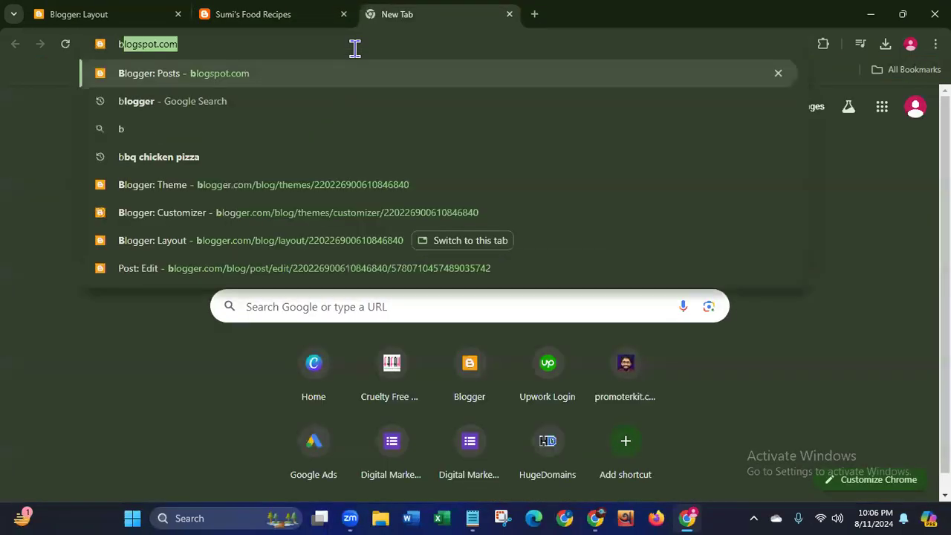
type("ogg")
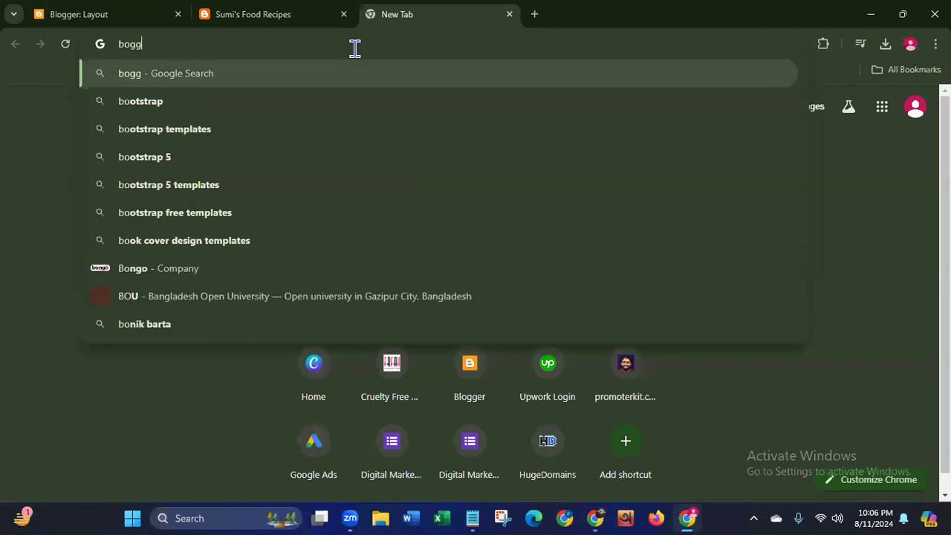
type("ers")
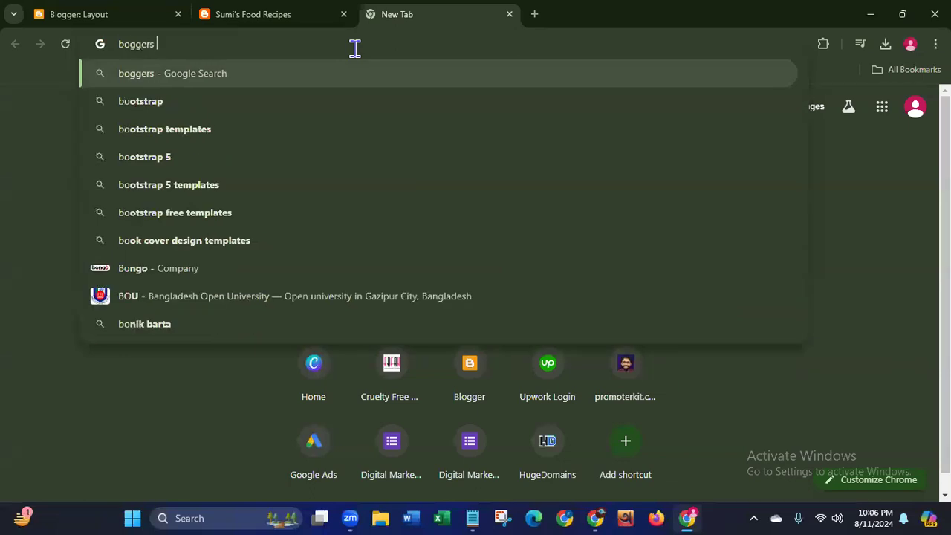
type(" moni")
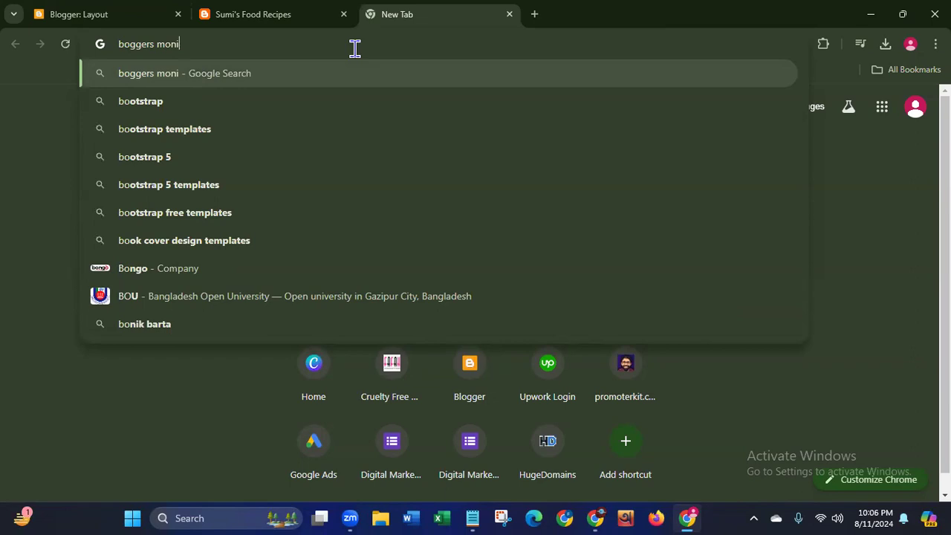
type("t")
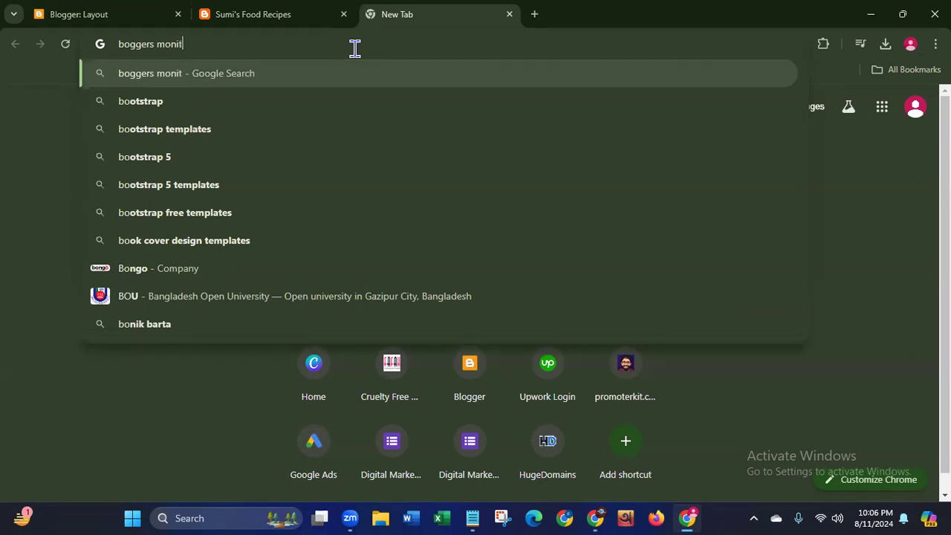
type("iza")
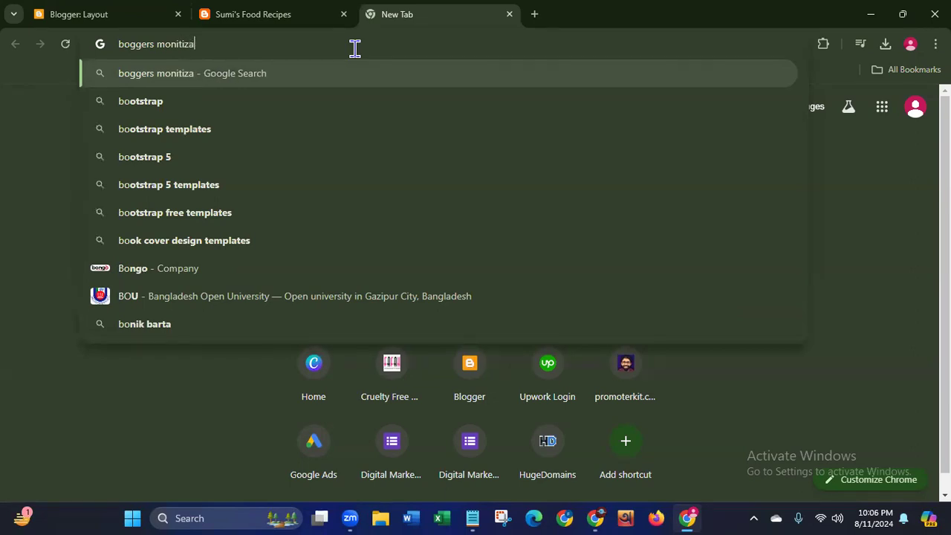
type("tion")
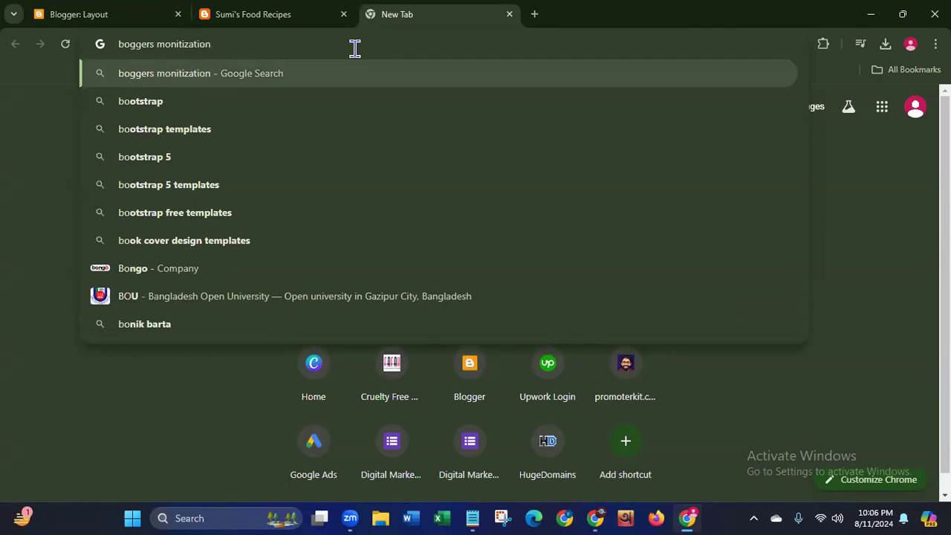
type(" requirements")
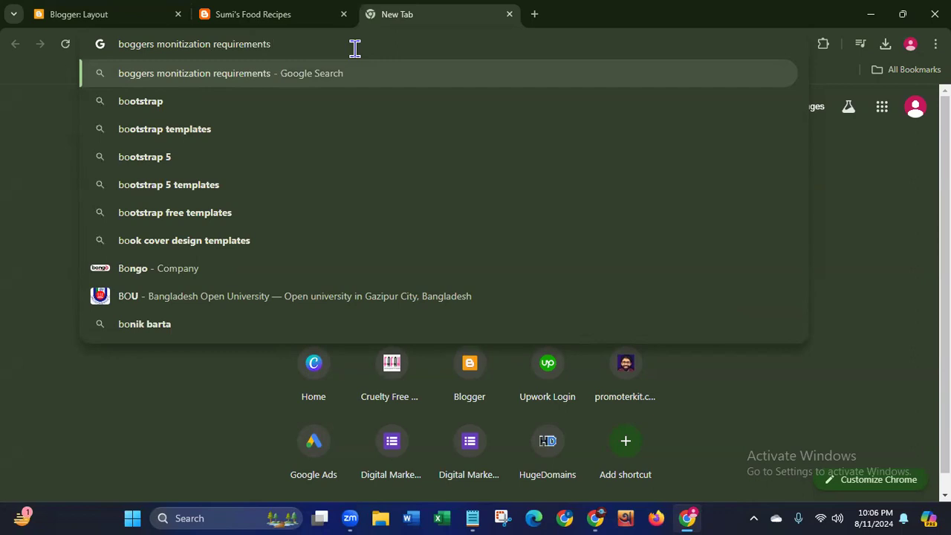
key("Return")
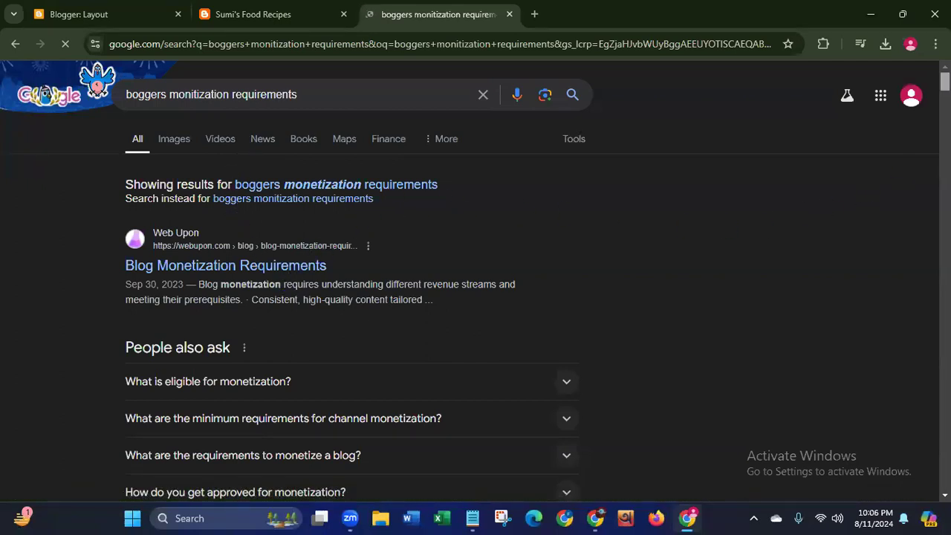
Step: Expand the related question "What is eligible for monetization?" and look through the search results below it
scroll(476, 278, "down", 2)
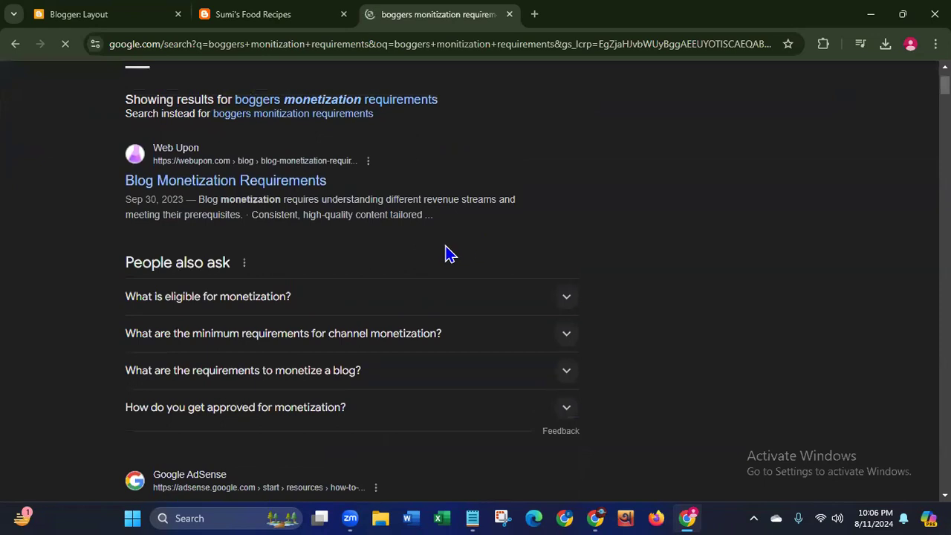
left_click(568, 298)
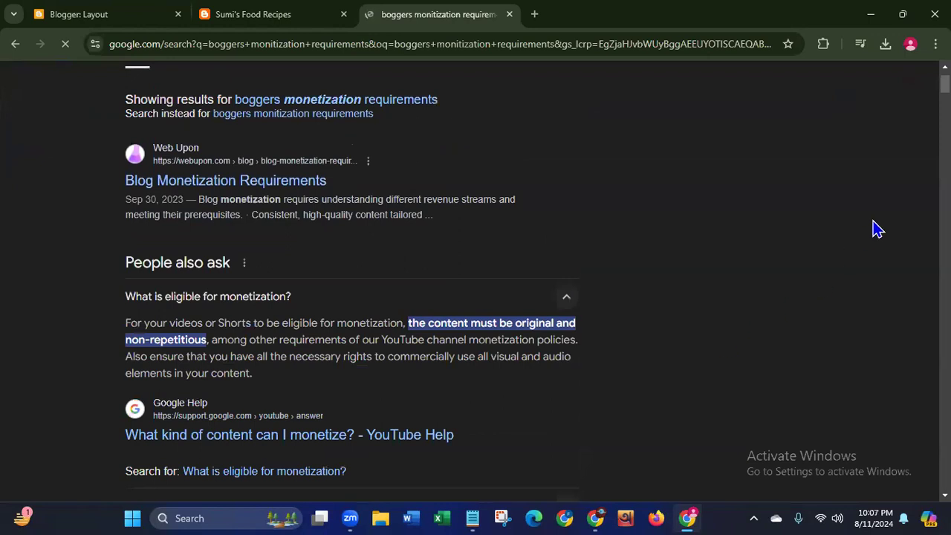
scroll(873, 227, "down", 2)
scroll(46, 80, "down", 6)
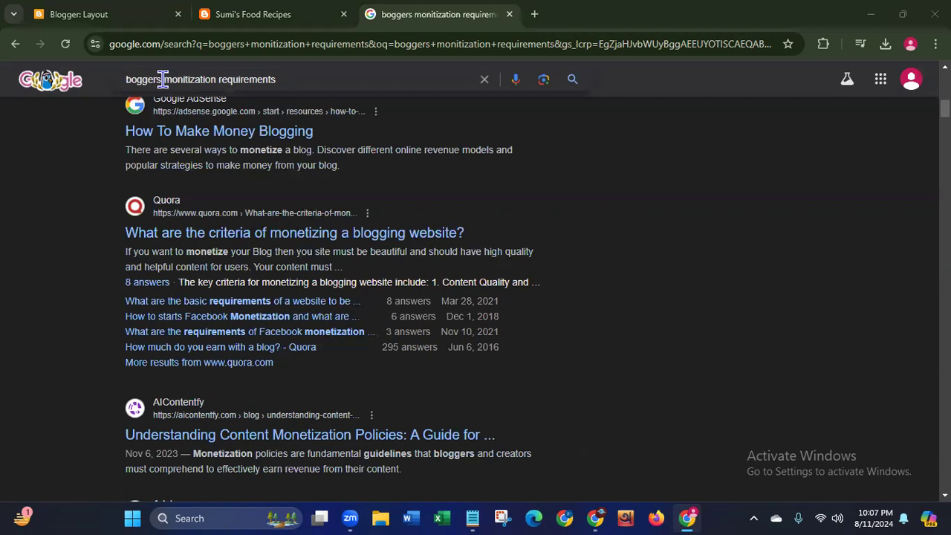
Step: Correct the search to the suggested query "blogger monetization requirements" and look over its featured snippet and related questions
left_click(161, 79)
key("BackSpace")
key("BackSpace")
key("BackSpace")
key("BackSpace")
key("BackSpace")
key("BackSpace")
key("BackSpace")
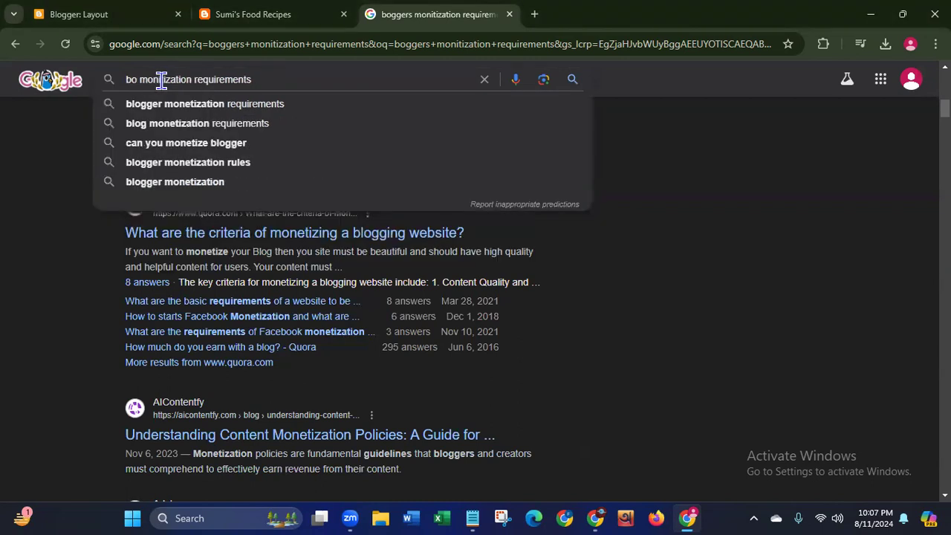
key("Delete")
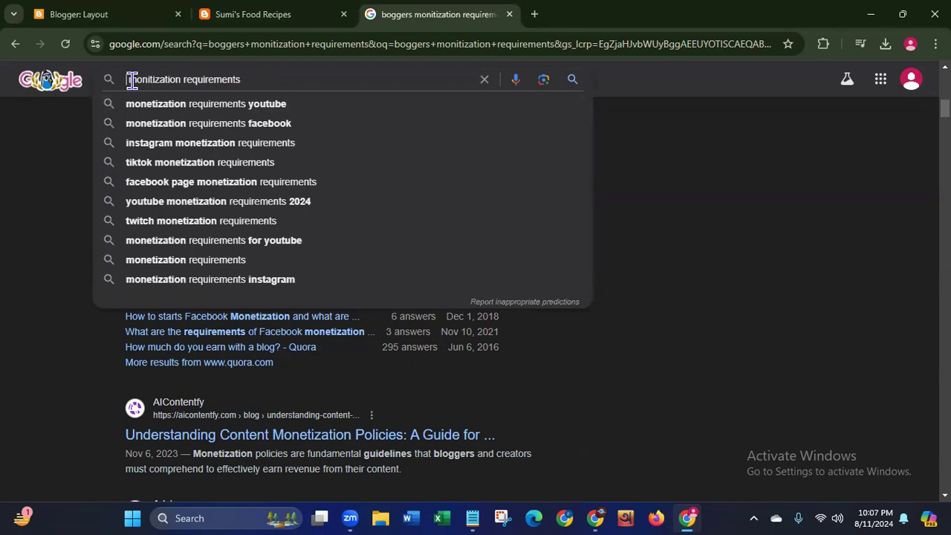
type("blog ")
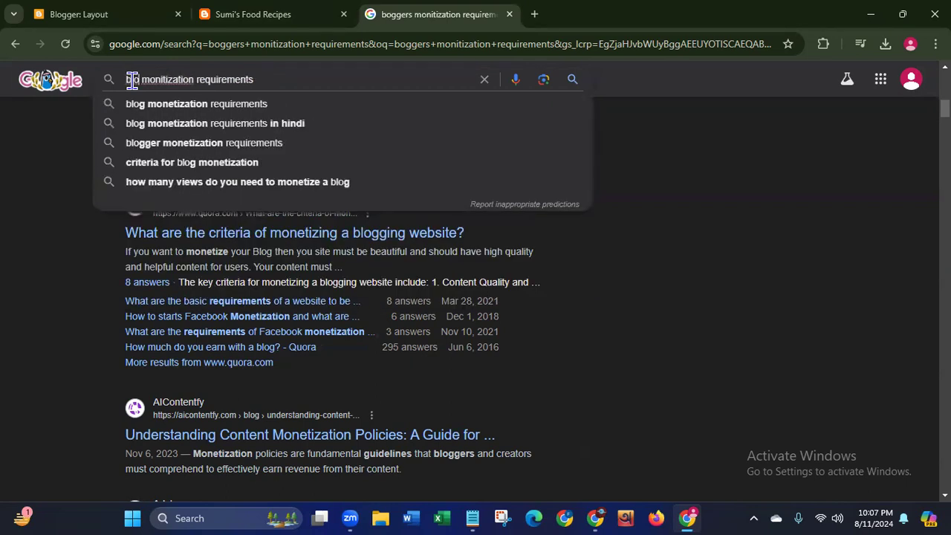
type("g")
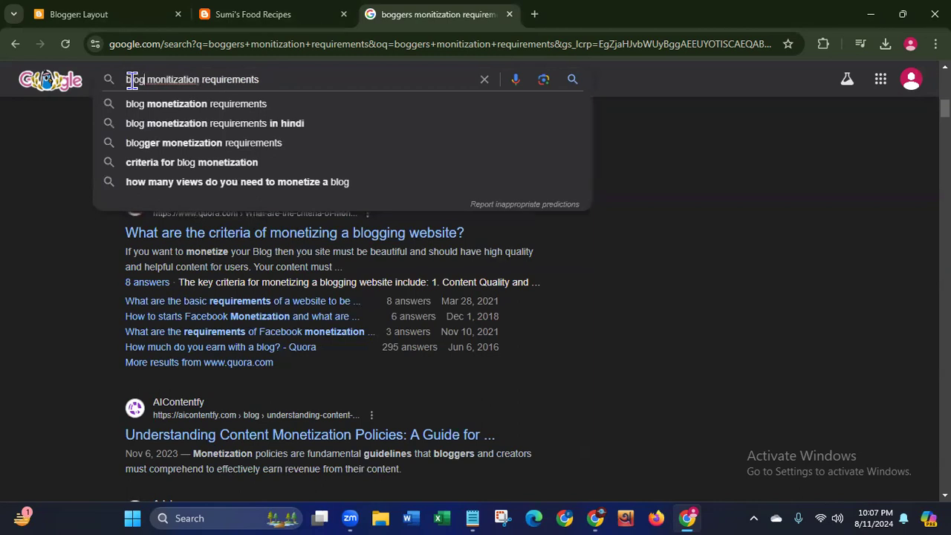
left_click(124, 149)
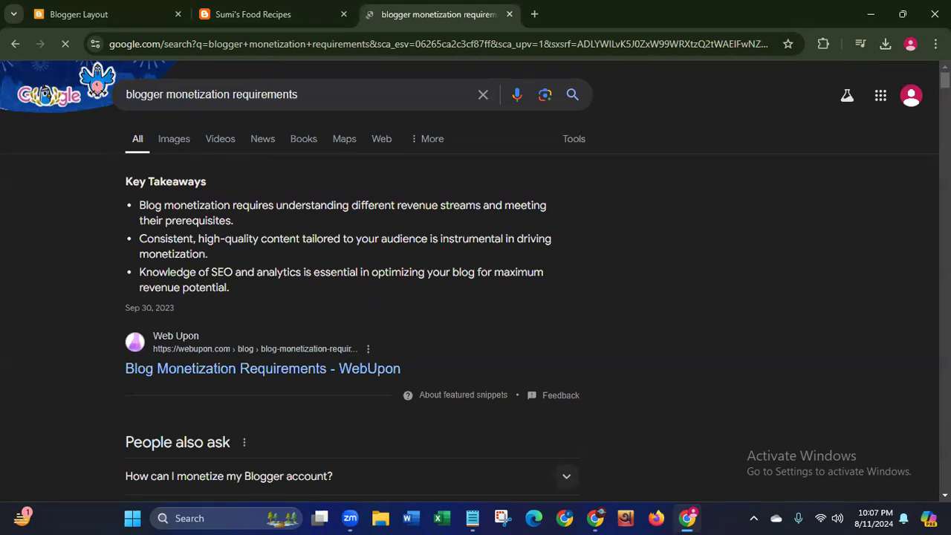
scroll(475, 298, "down", 2)
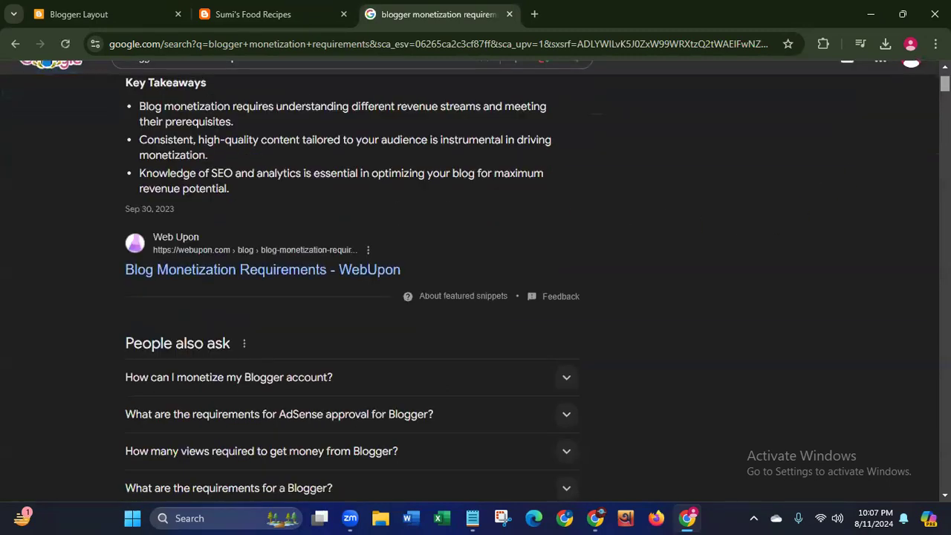
Step: Expand the related question "How can I monetize my Blogger account?" and read the listed ways to earn from a blog
scroll(46, 80, "down", 1)
scroll(46, 80, "down", 2)
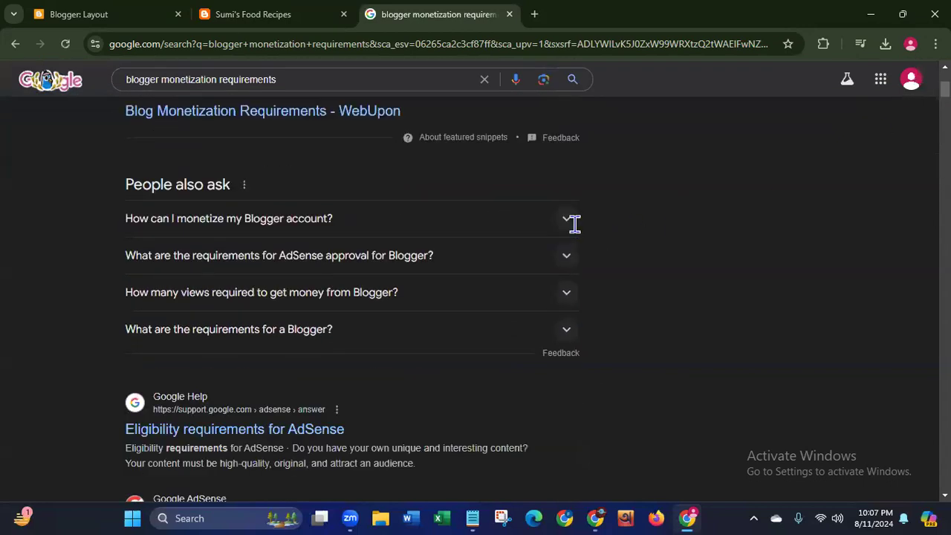
left_click(573, 223)
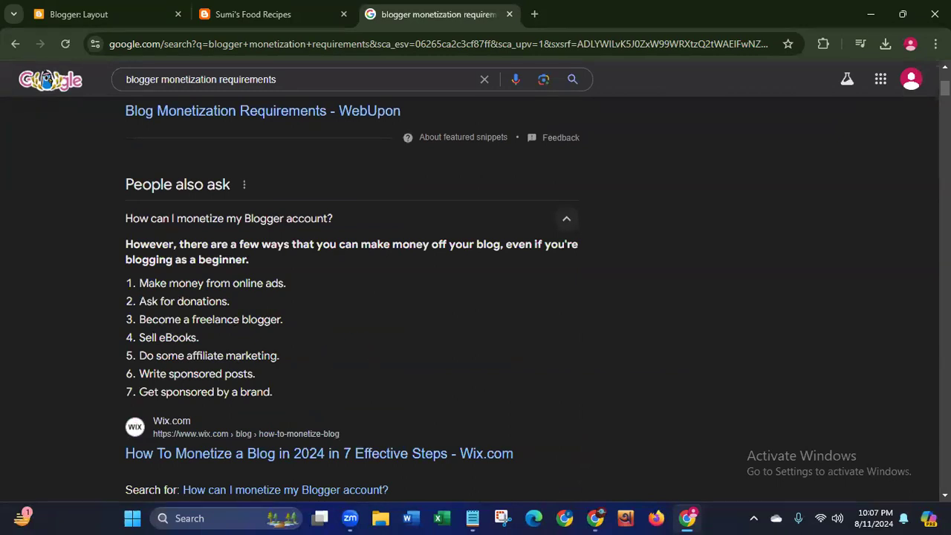
scroll(47, 80, "down", 1)
scroll(47, 80, "down", 3)
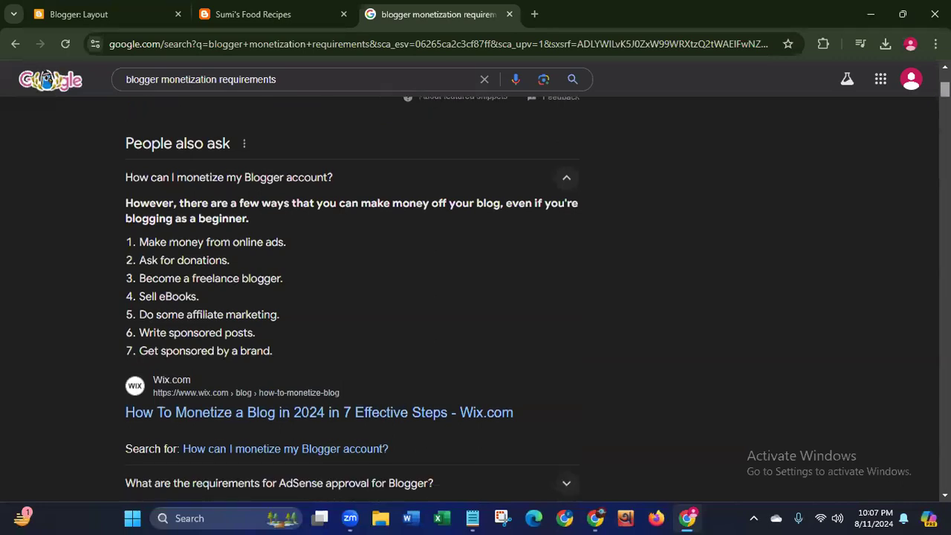
Step: Expand the question "What are the requirements for AdSense approval for Blogger?" and read its eligibility list
scroll(47, 80, "down", 2)
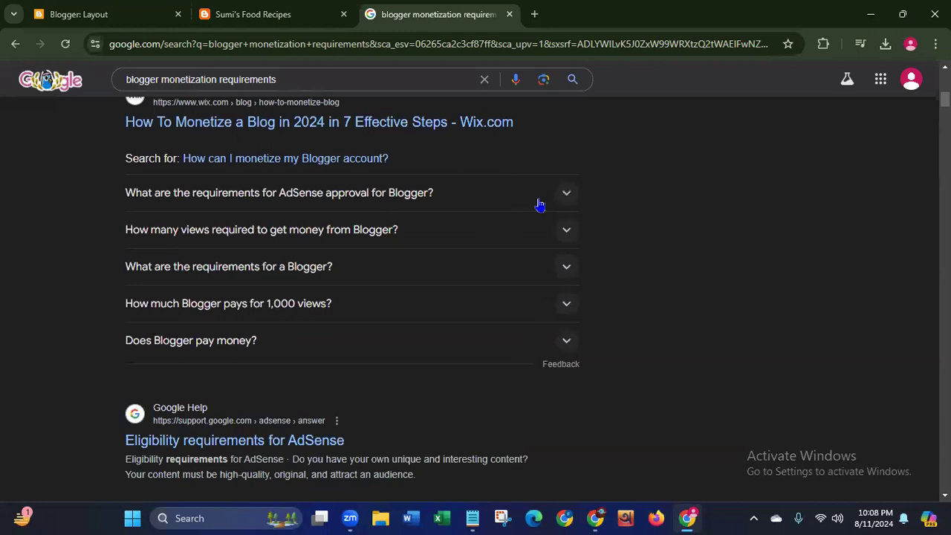
left_click(569, 200)
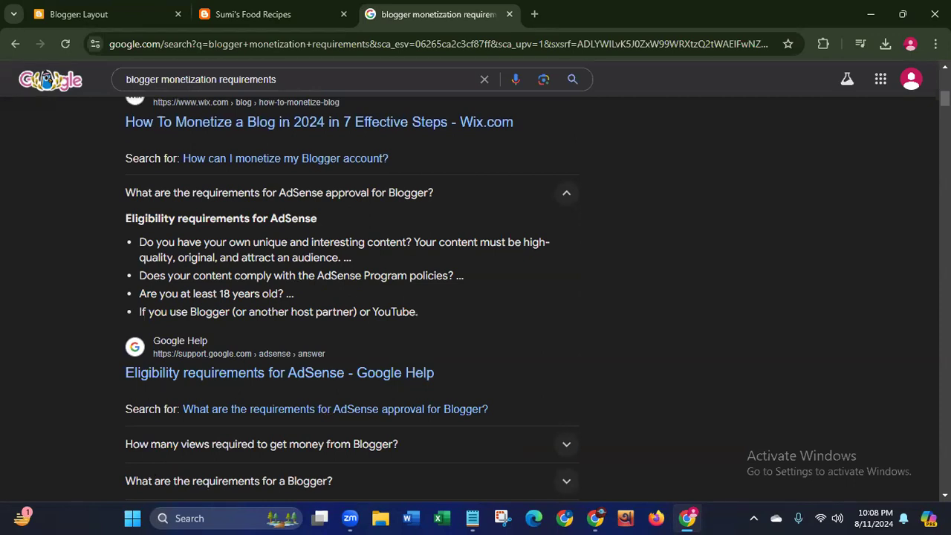
scroll(944, 99, "down", 1)
scroll(944, 99, "down", 2)
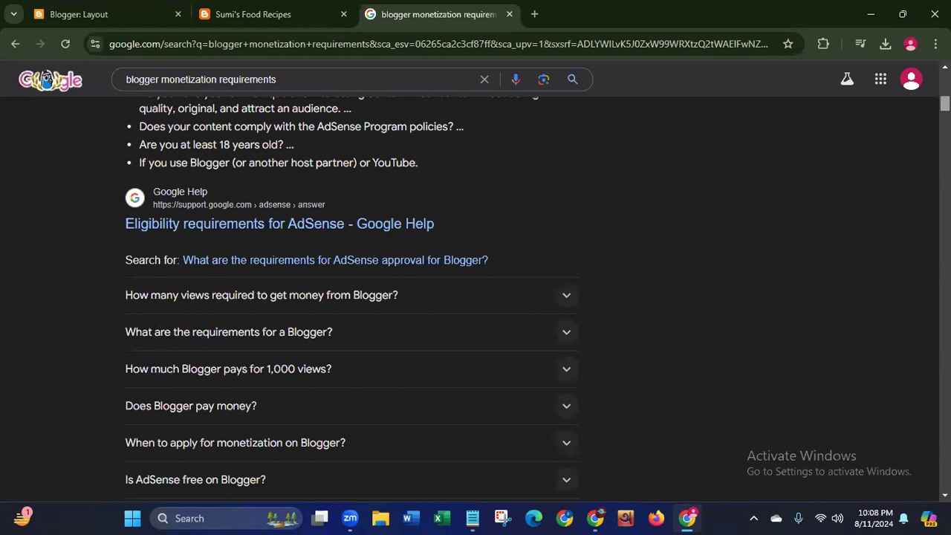
Step: Expand "How many views required to get money from Blogger?" and highlight the monthly view figures in its answer
scroll(944, 104, "down", 1)
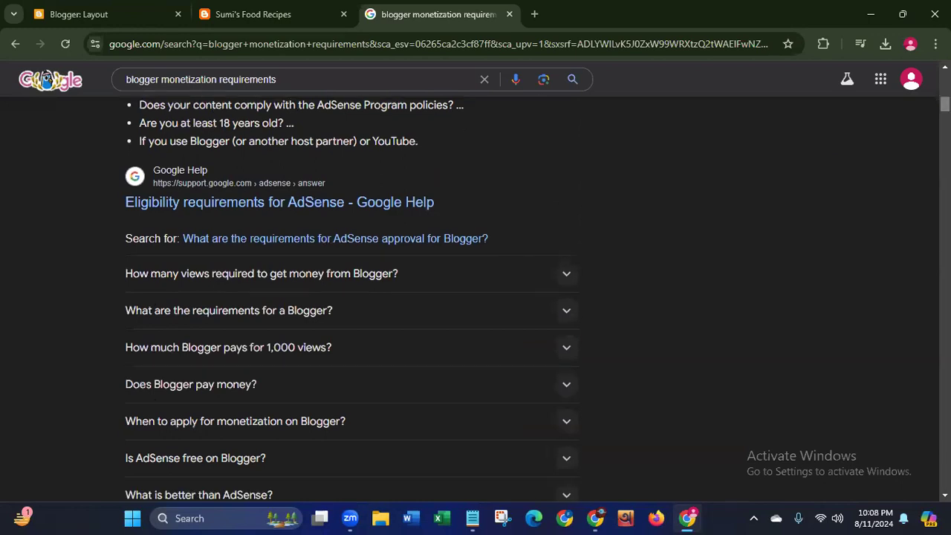
left_click(565, 272)
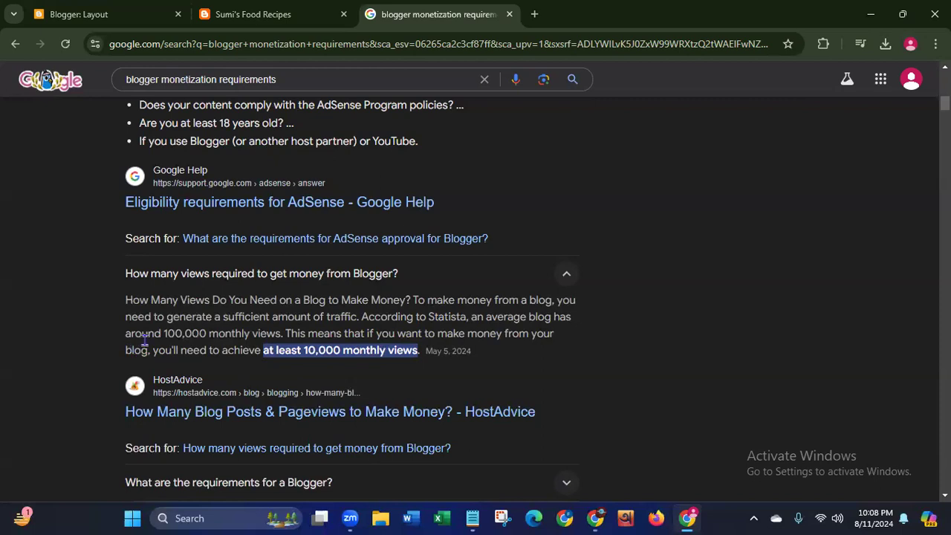
left_click_drag(161, 338, 281, 336)
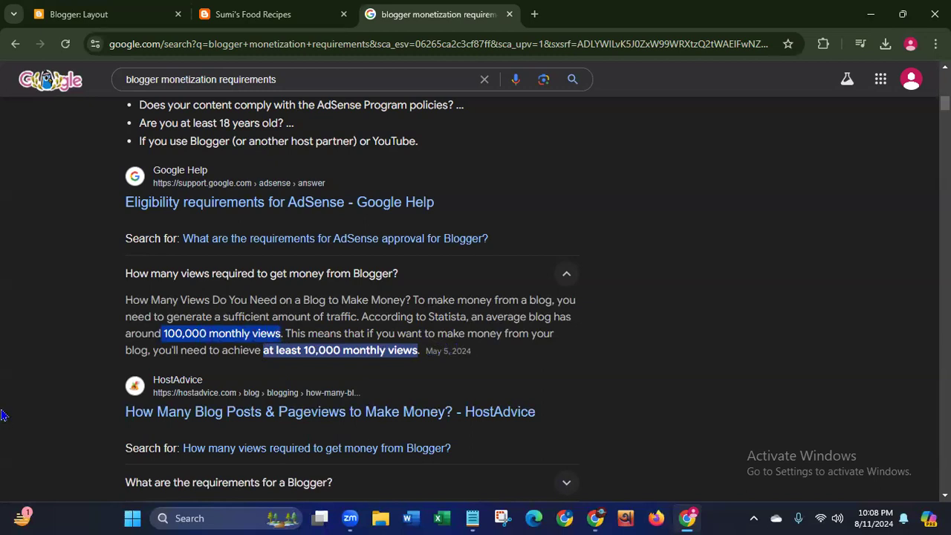
left_click(312, 358)
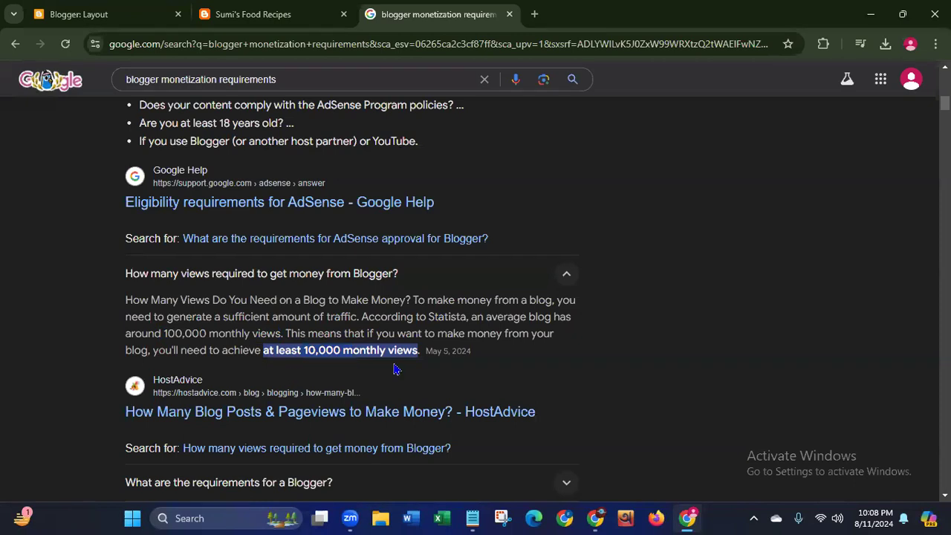
left_click_drag(305, 357, 430, 350)
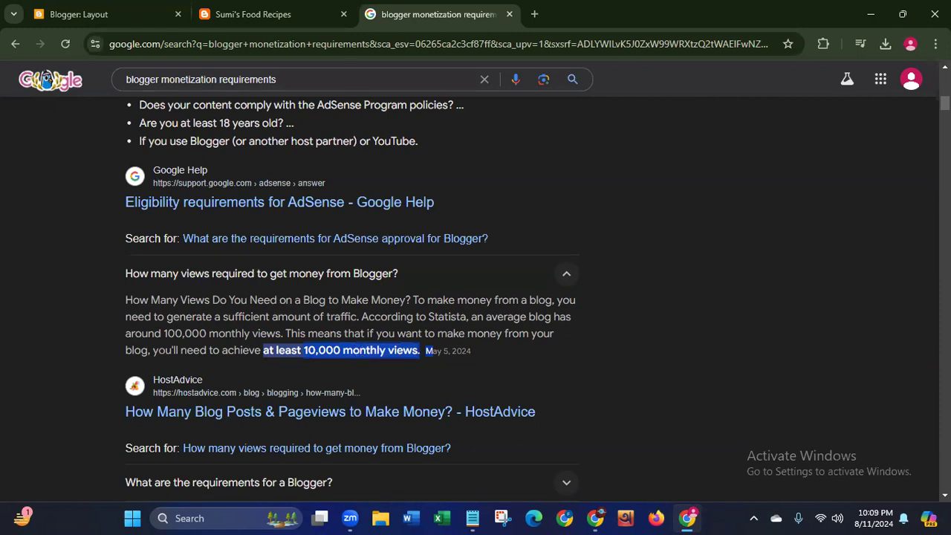
Step: Expand the question "What are the requirements for a Blogger?" and read its answer
scroll(910, 129, "down", 3)
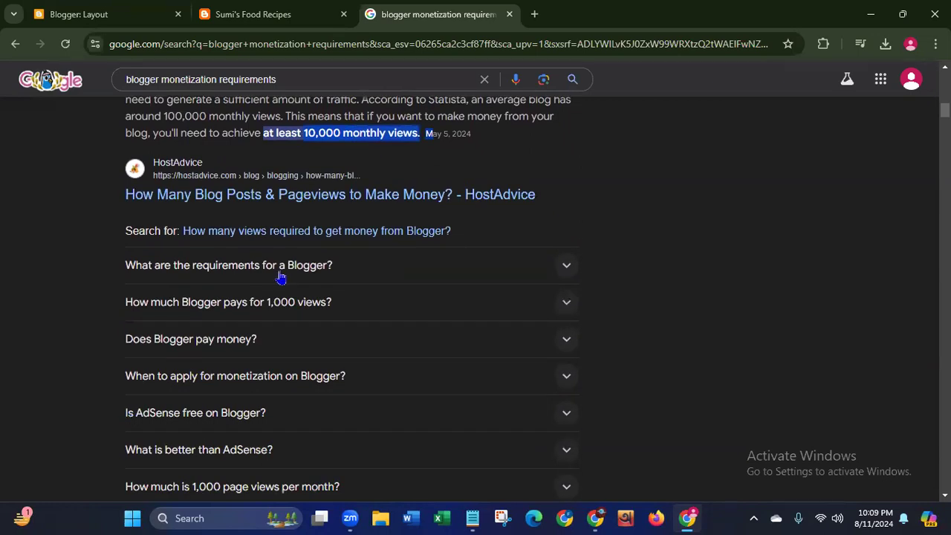
left_click(567, 268)
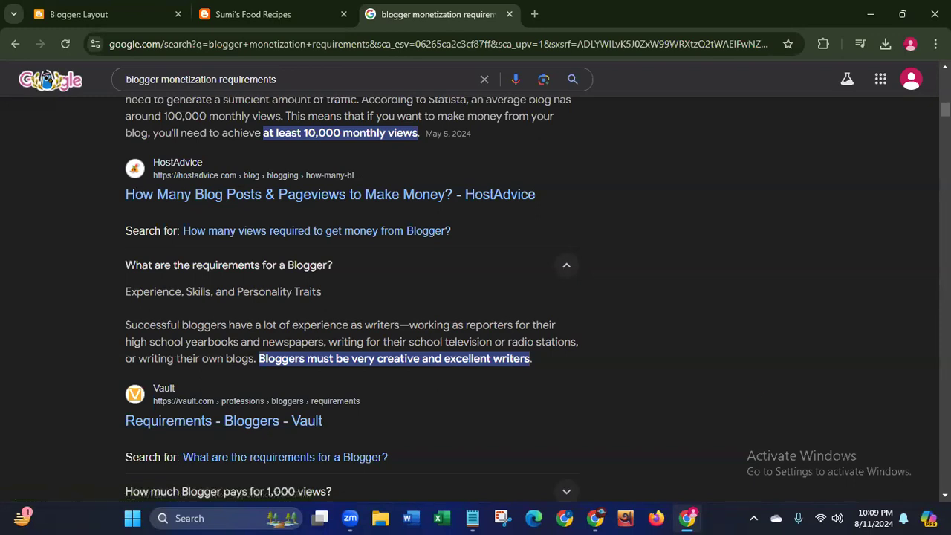
scroll(47, 81, "down", 1)
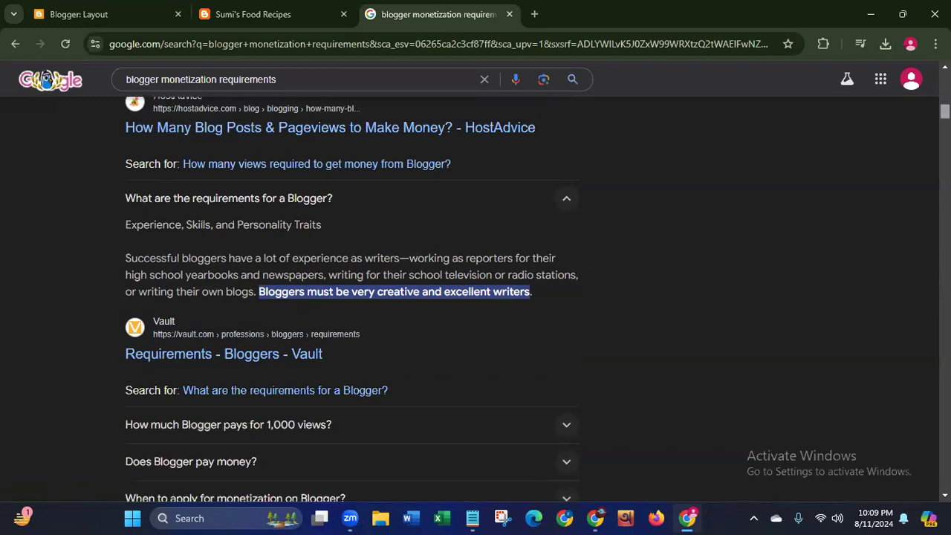
Step: Expand "How much is 1,000 page views per month?" and highlight the monthly earnings amount in its answer
scroll(46, 80, "down", 3)
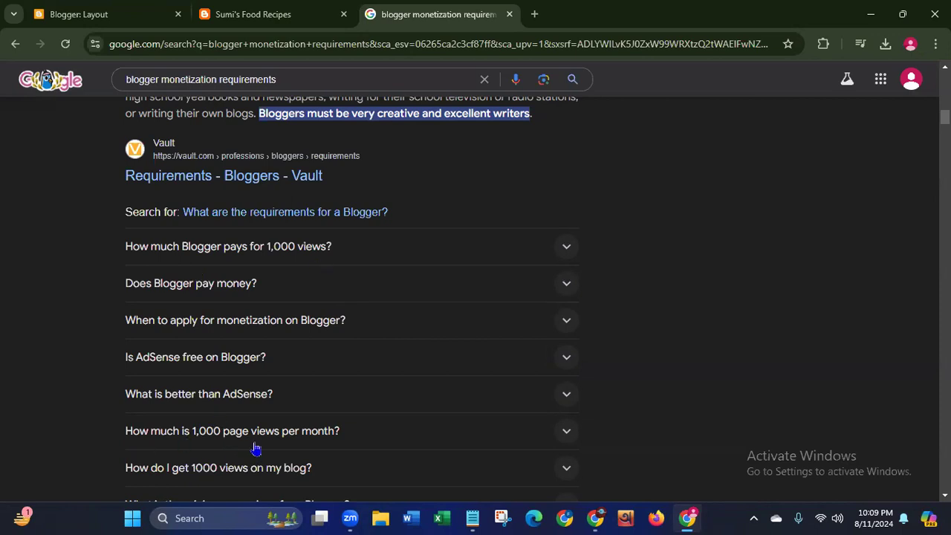
left_click(568, 432)
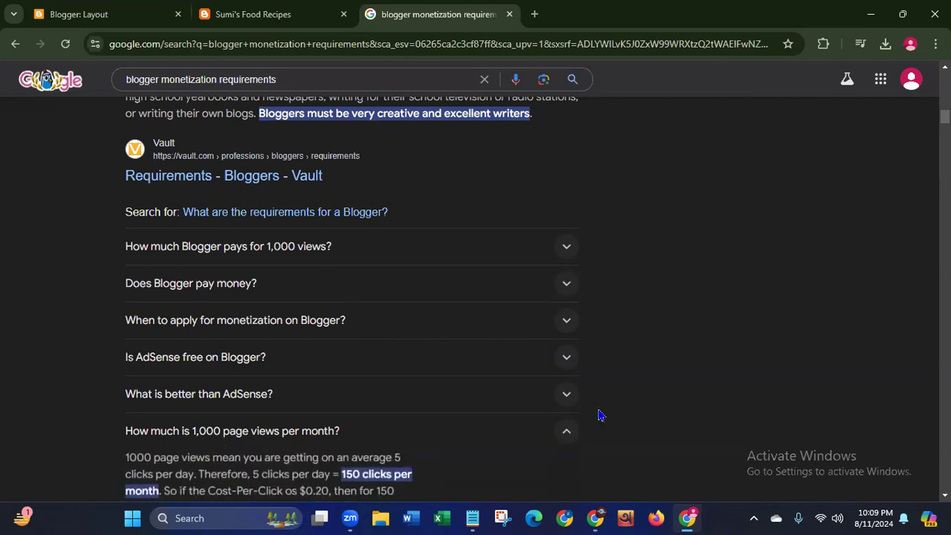
scroll(353, 297, "down", 4)
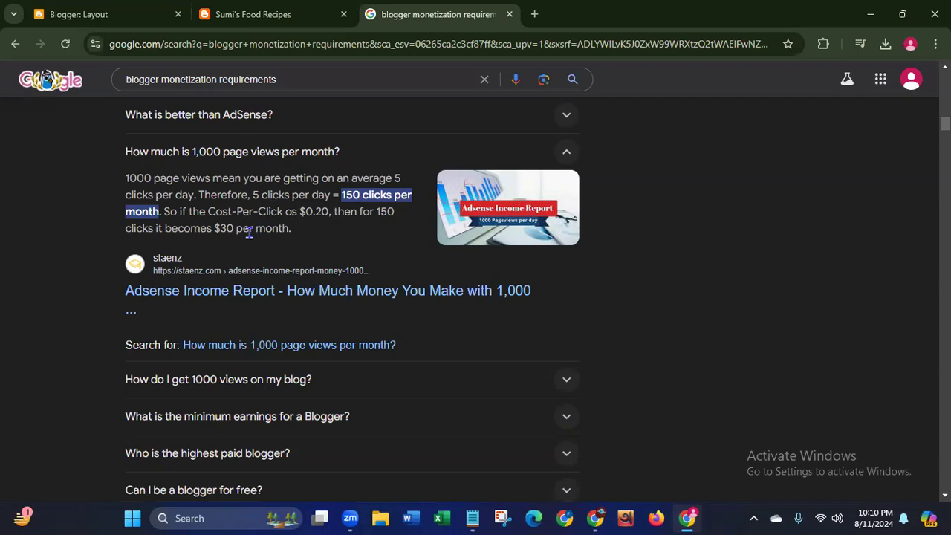
left_click_drag(214, 229, 311, 240)
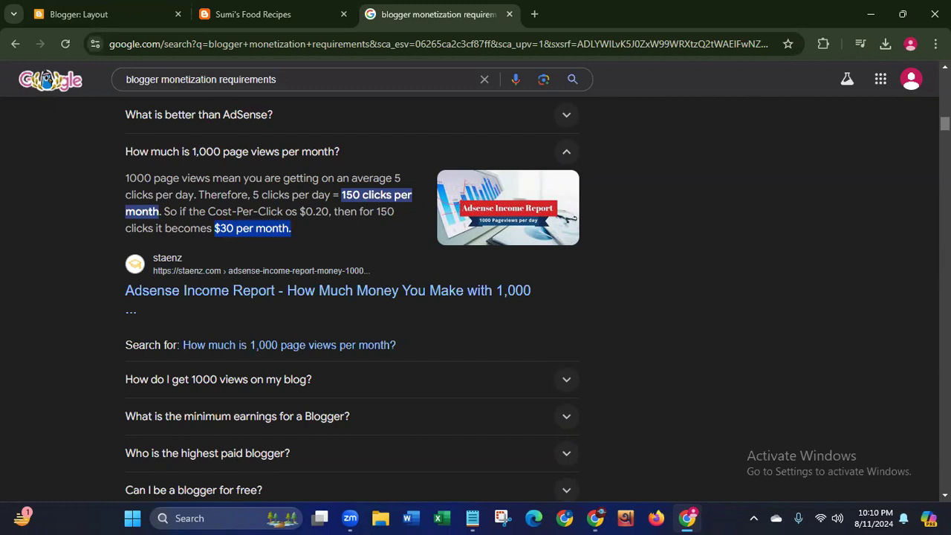
Step: Expand the questions "How much money is 10 thousand views?" and "Who pays you as a blogger?" to read their answers
scroll(46, 80, "down", 2)
scroll(46, 80, "down", 3)
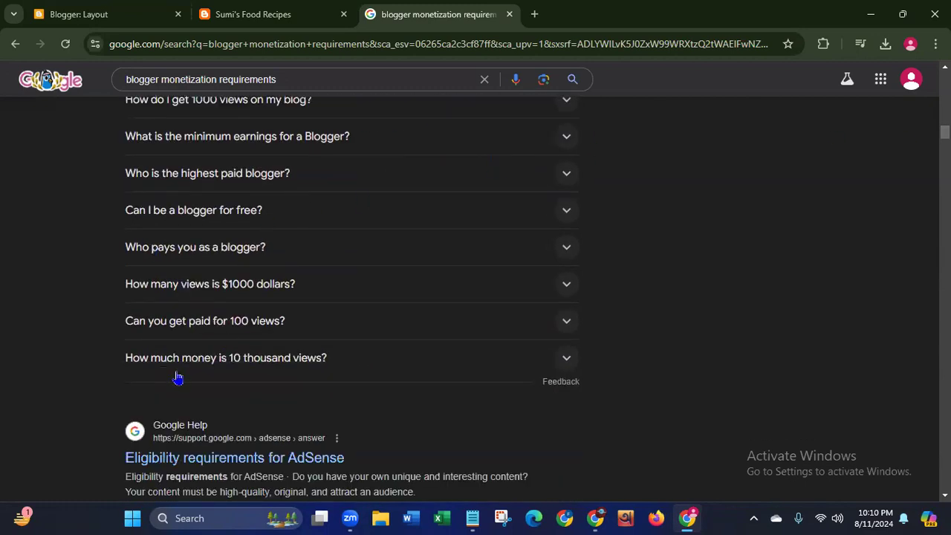
left_click(567, 359)
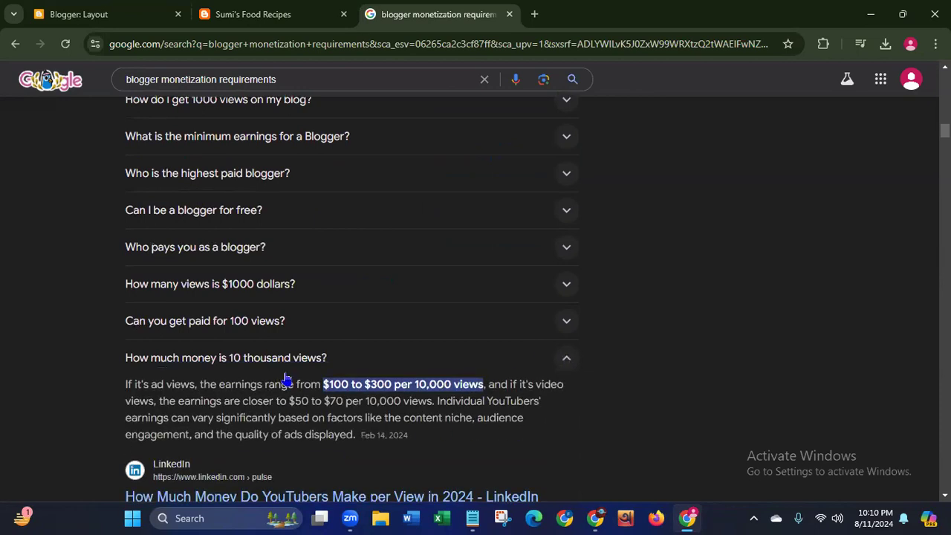
left_click(564, 249)
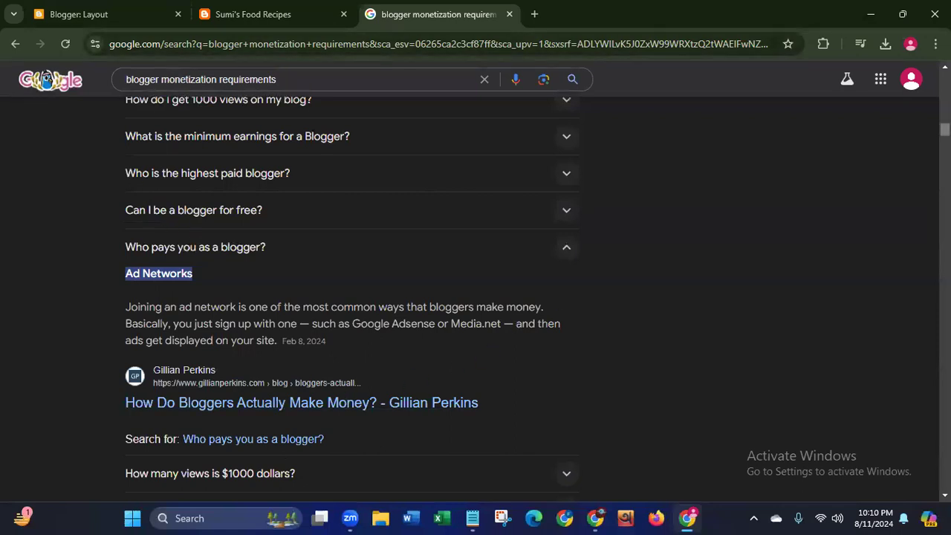
Step: Review the expanded answers again, from page-view earnings back up to the list of ways to monetize a Blogger account
scroll(46, 80, "up", 2)
scroll(46, 79, "up", 3)
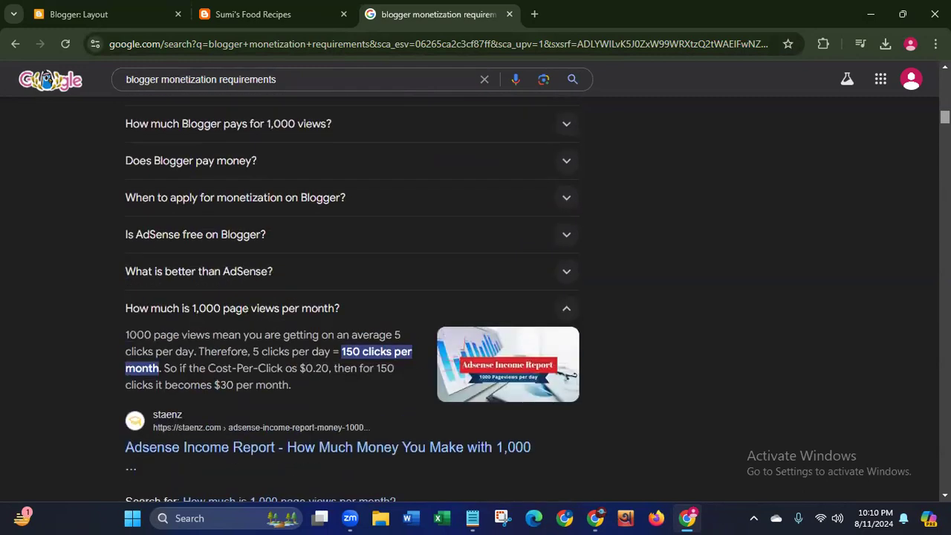
scroll(46, 80, "up", 4)
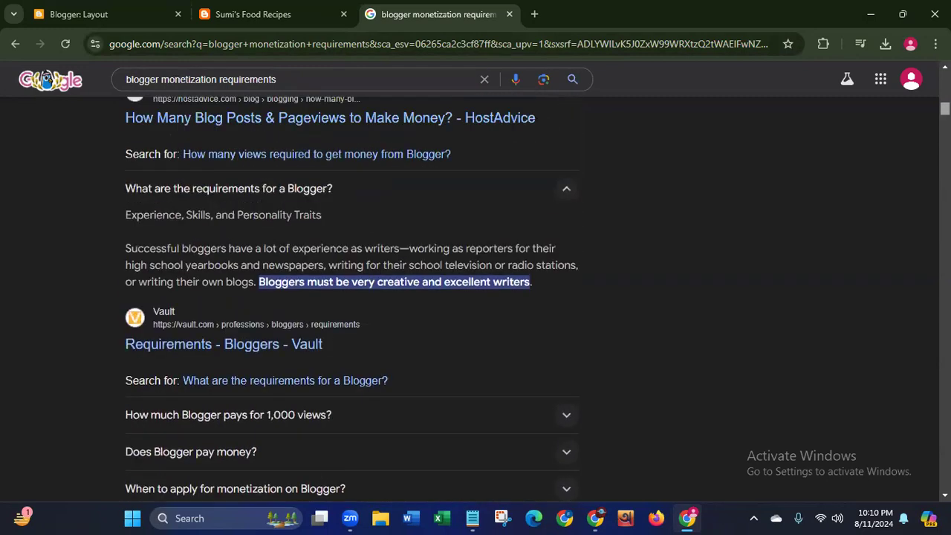
scroll(46, 79, "up", 2)
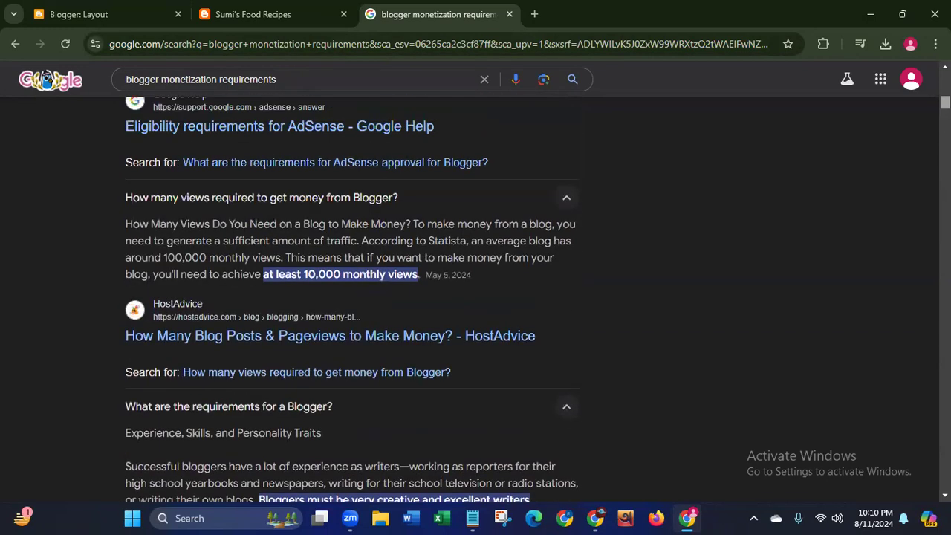
scroll(46, 79, "up", 3)
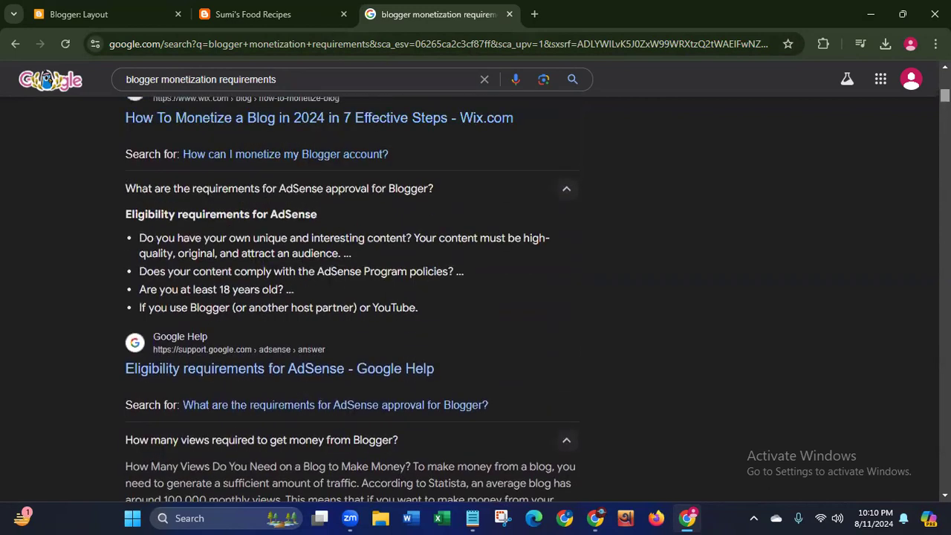
scroll(46, 80, "up", 1)
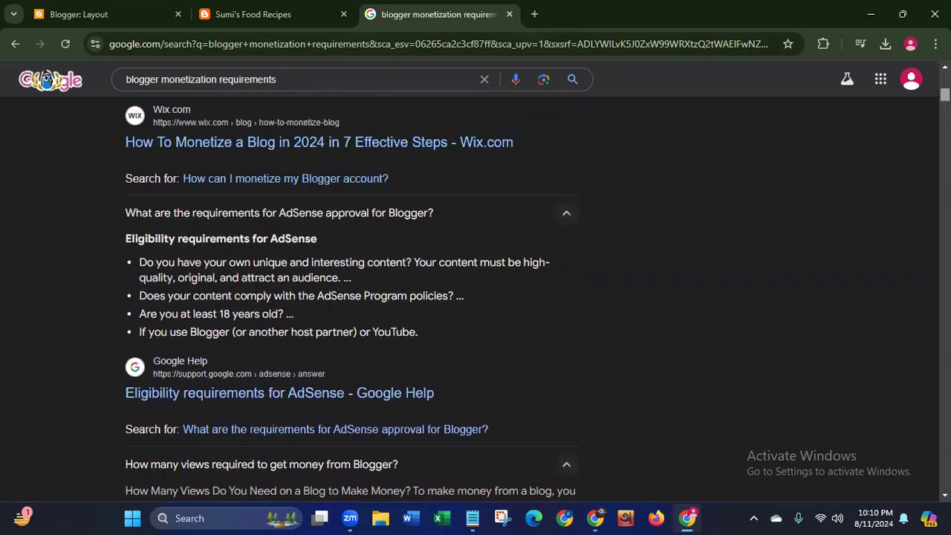
scroll(46, 80, "up", 1)
scroll(46, 80, "up", 1)
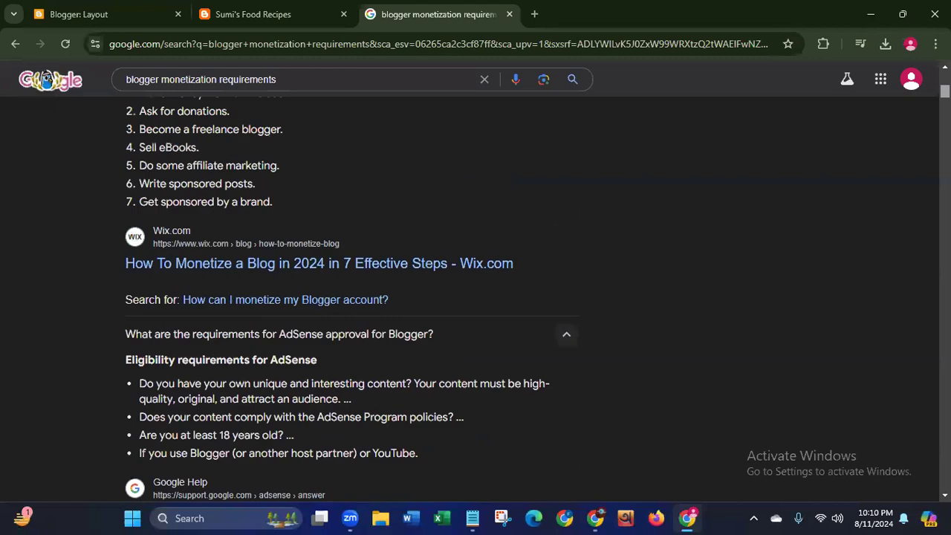
scroll(46, 79, "up", 1)
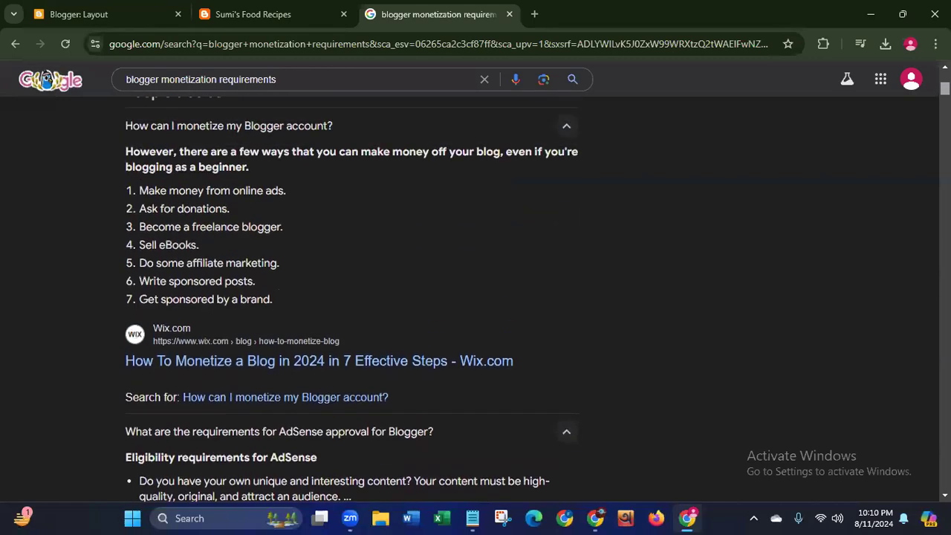
scroll(46, 80, "up", 1)
scroll(46, 80, "up", 1)
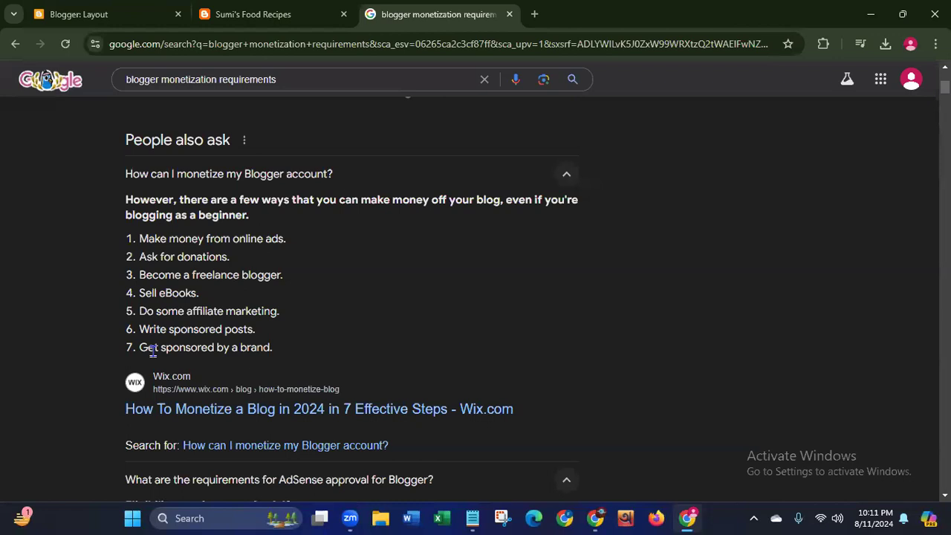
Step: Look over the live blog and its Blogger layout, and highlight "affiliate marketing" in the list of monetization methods
left_click(269, 16)
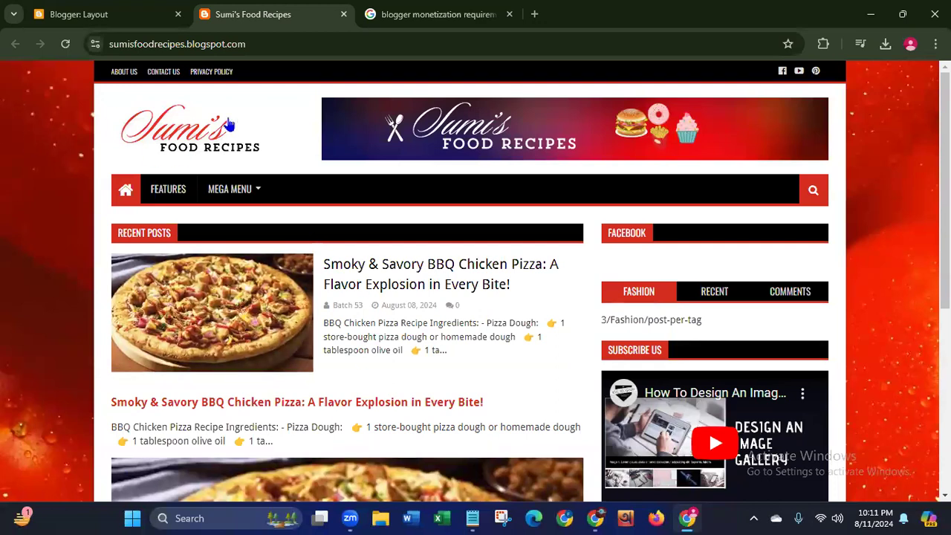
left_click(419, 16)
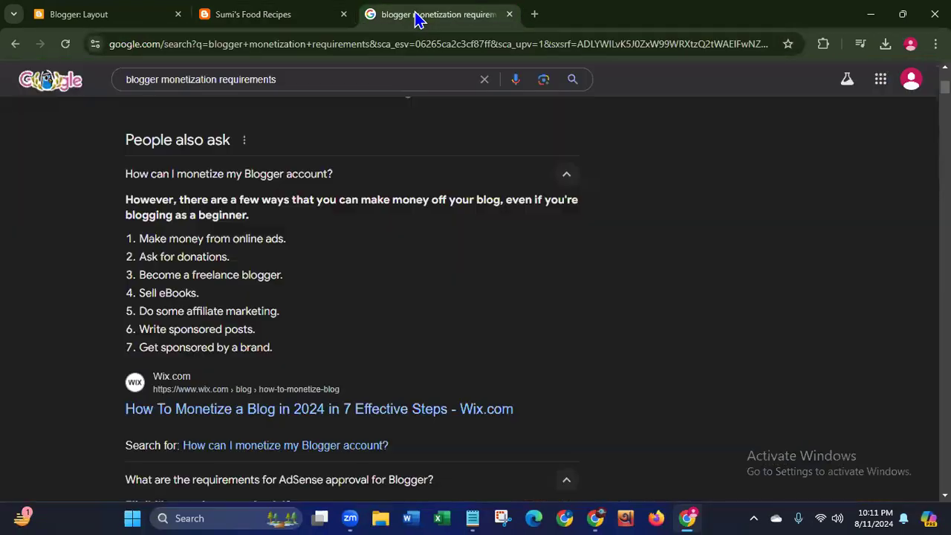
left_click_drag(187, 312, 342, 314)
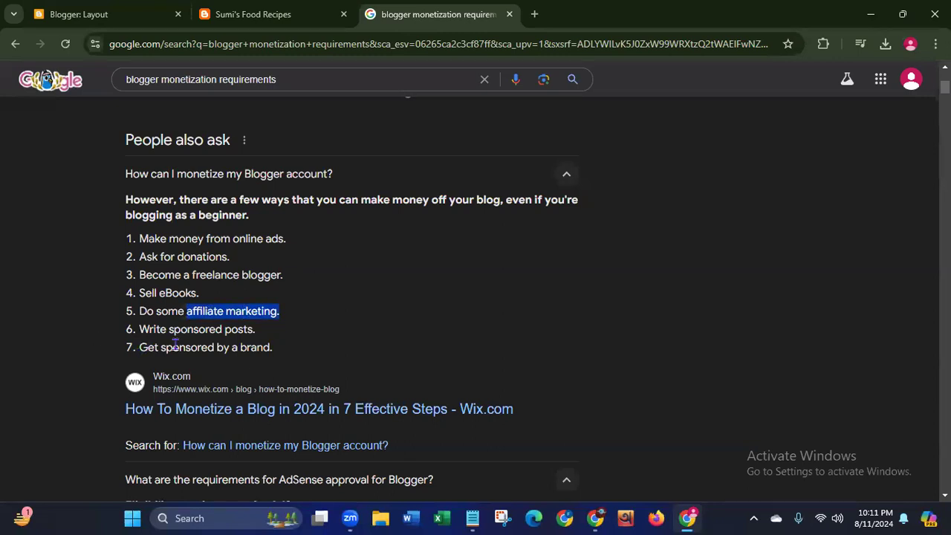
left_click(94, 24)
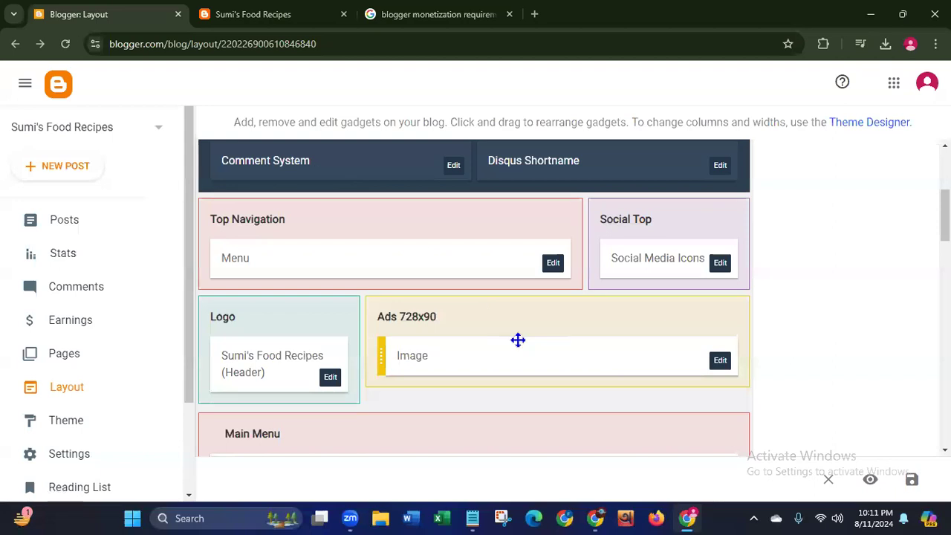
left_click(241, 14)
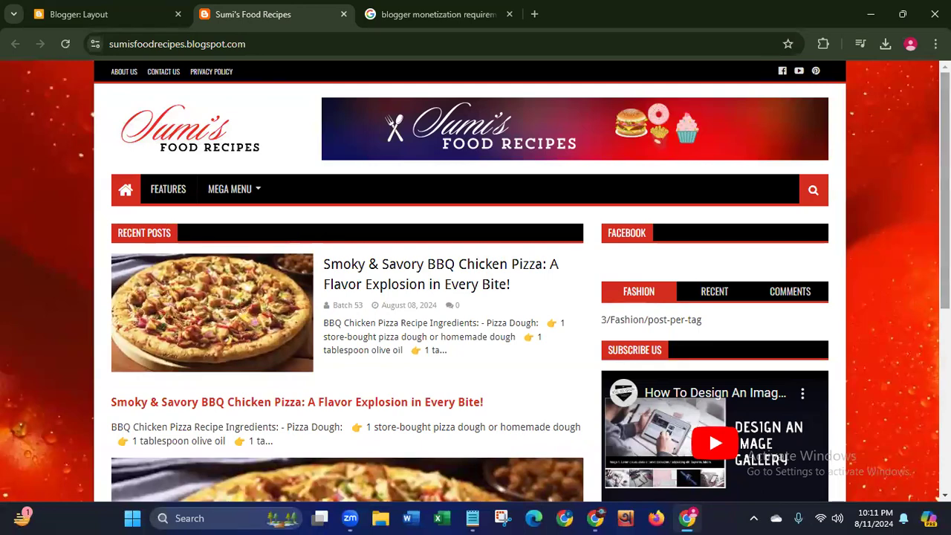
Step: Close the browser window and refresh the Windows desktop
left_click(935, 14)
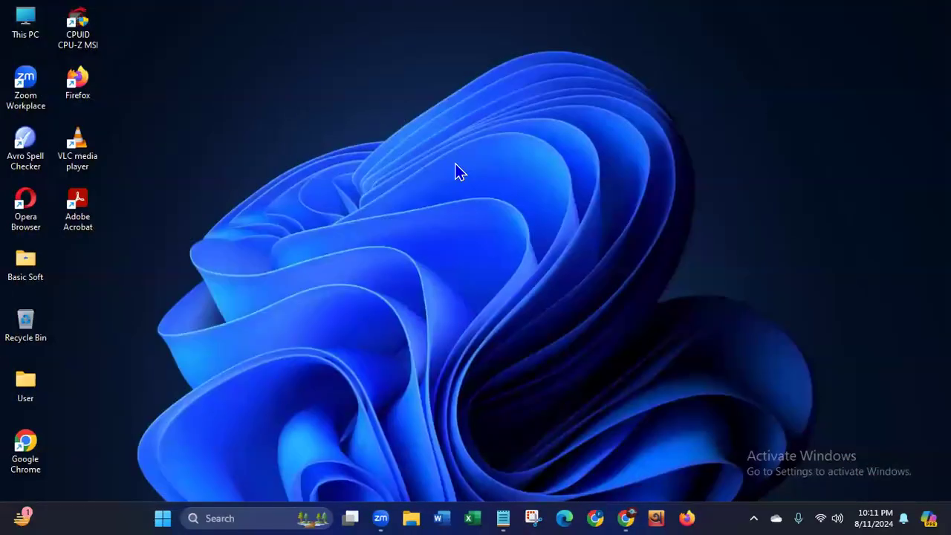
right_click(456, 163)
left_click(501, 226)
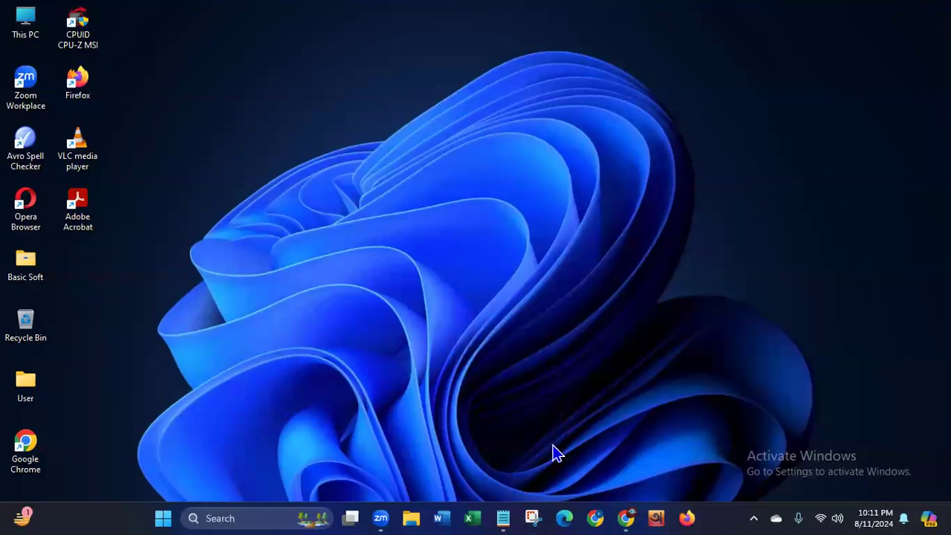